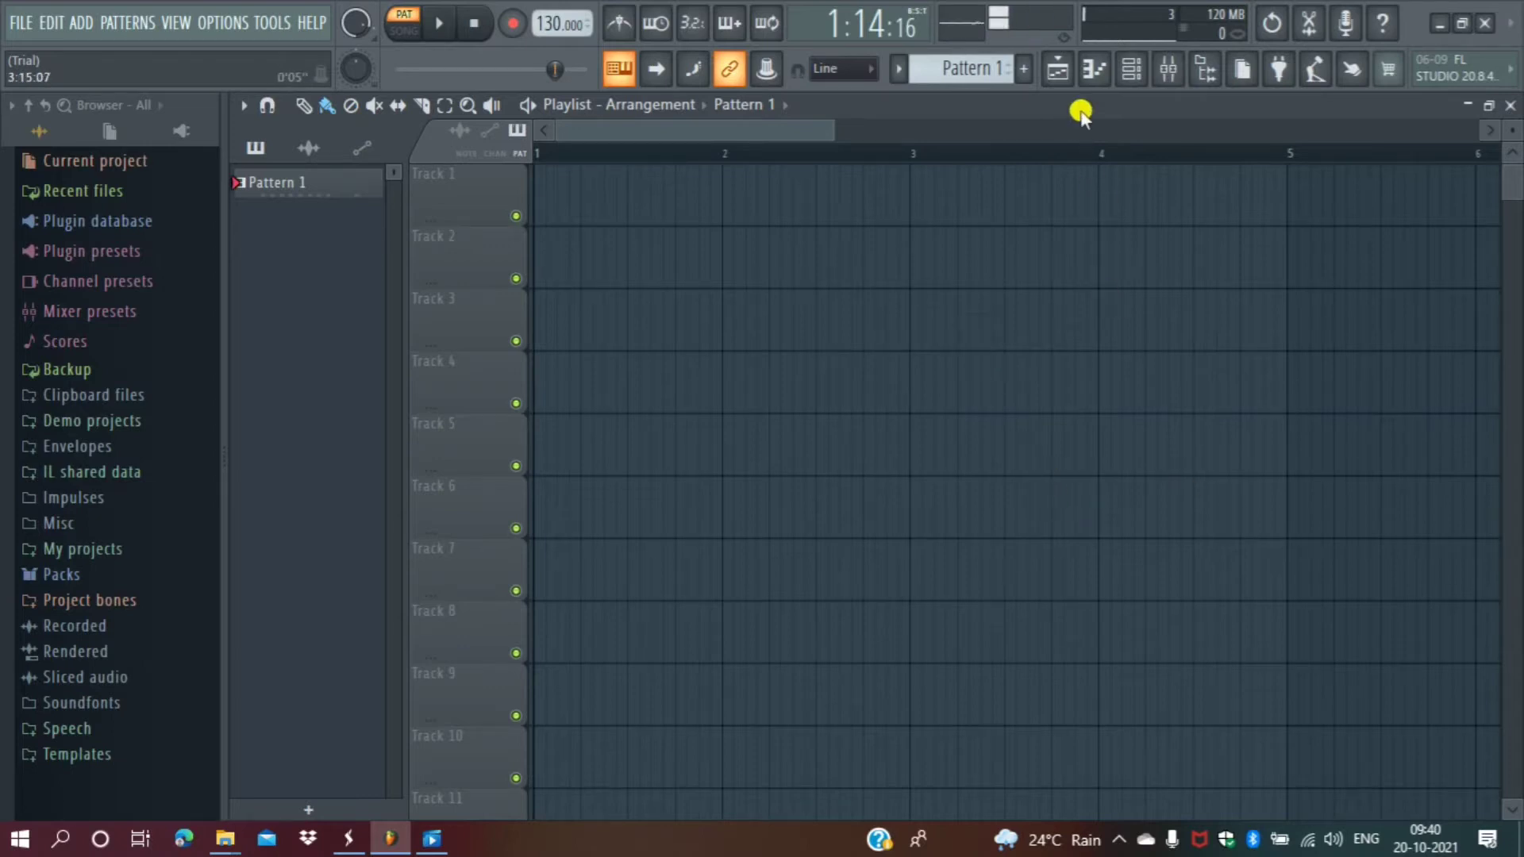
Open the 808 Snare channel's piano roll and maximize it.
click(1093, 76)
click(1093, 73)
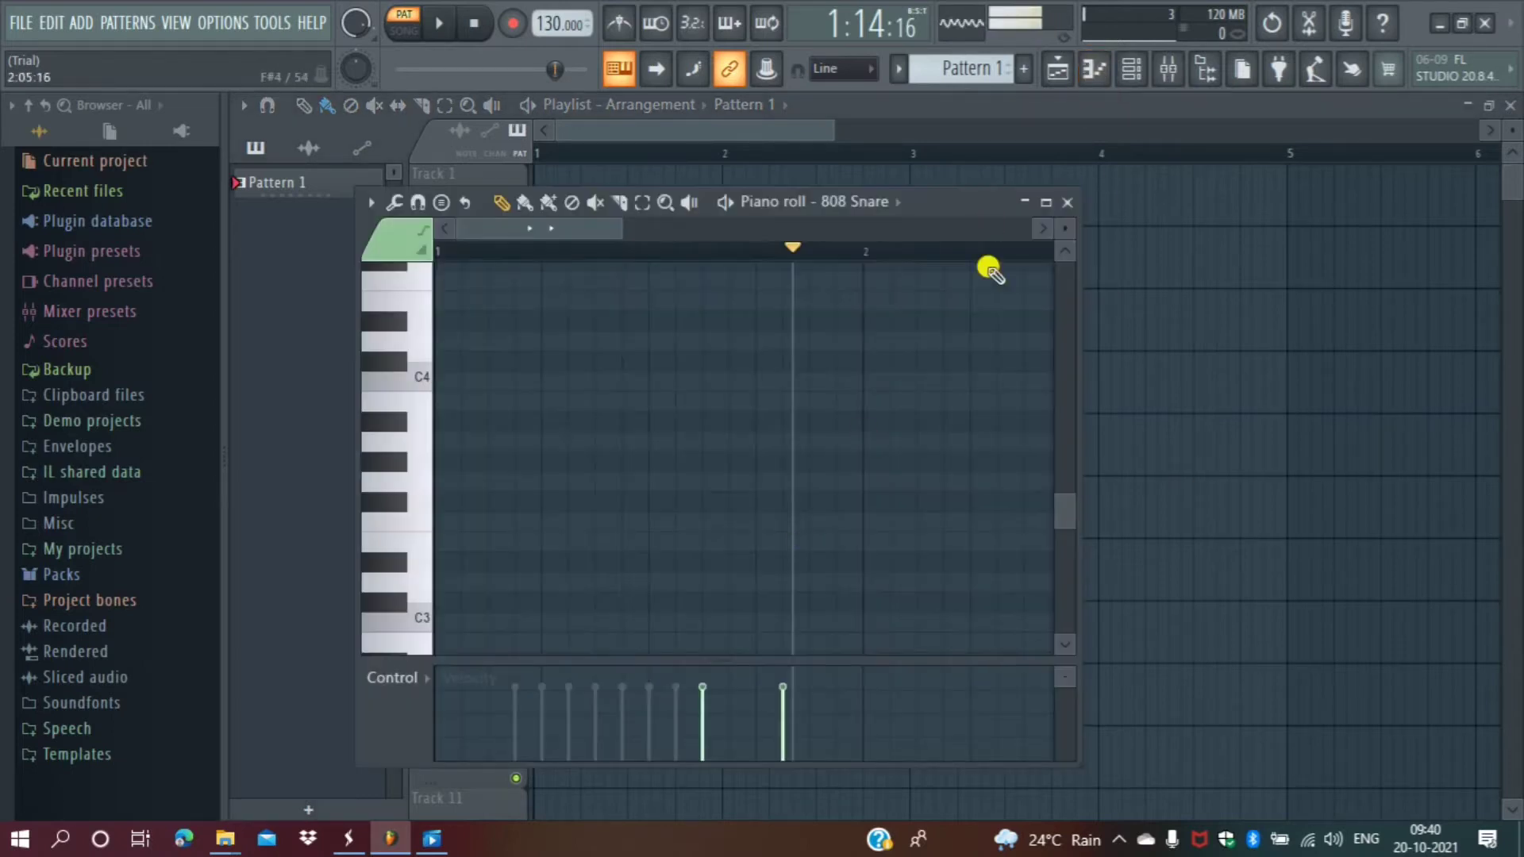
click(1045, 203)
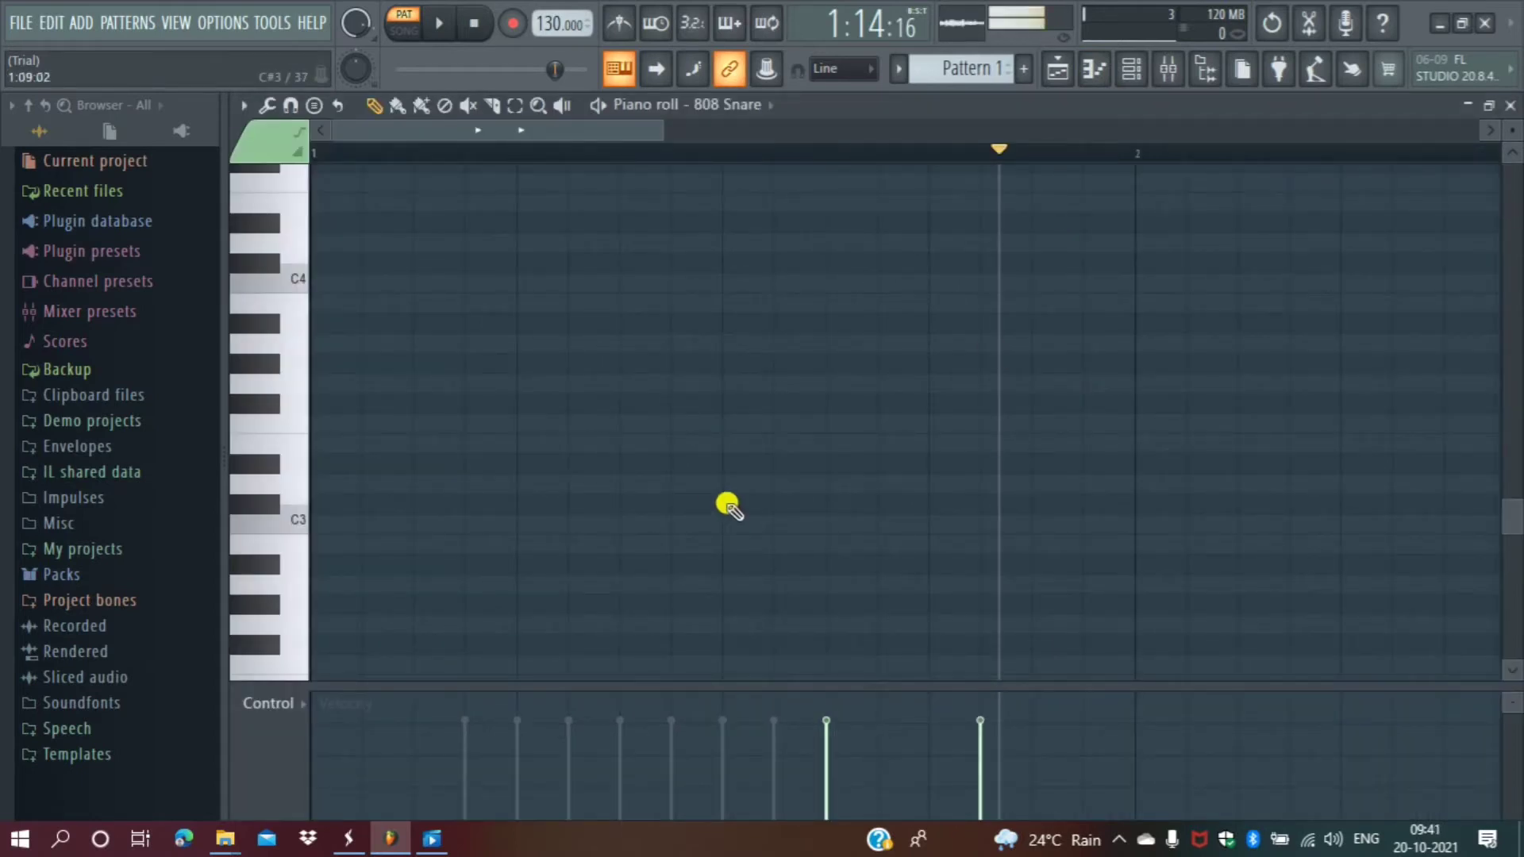
Show the channel rack and clear all active steps from the 808 Kick, Clap, HiHat and Snare channels.
click(1130, 73)
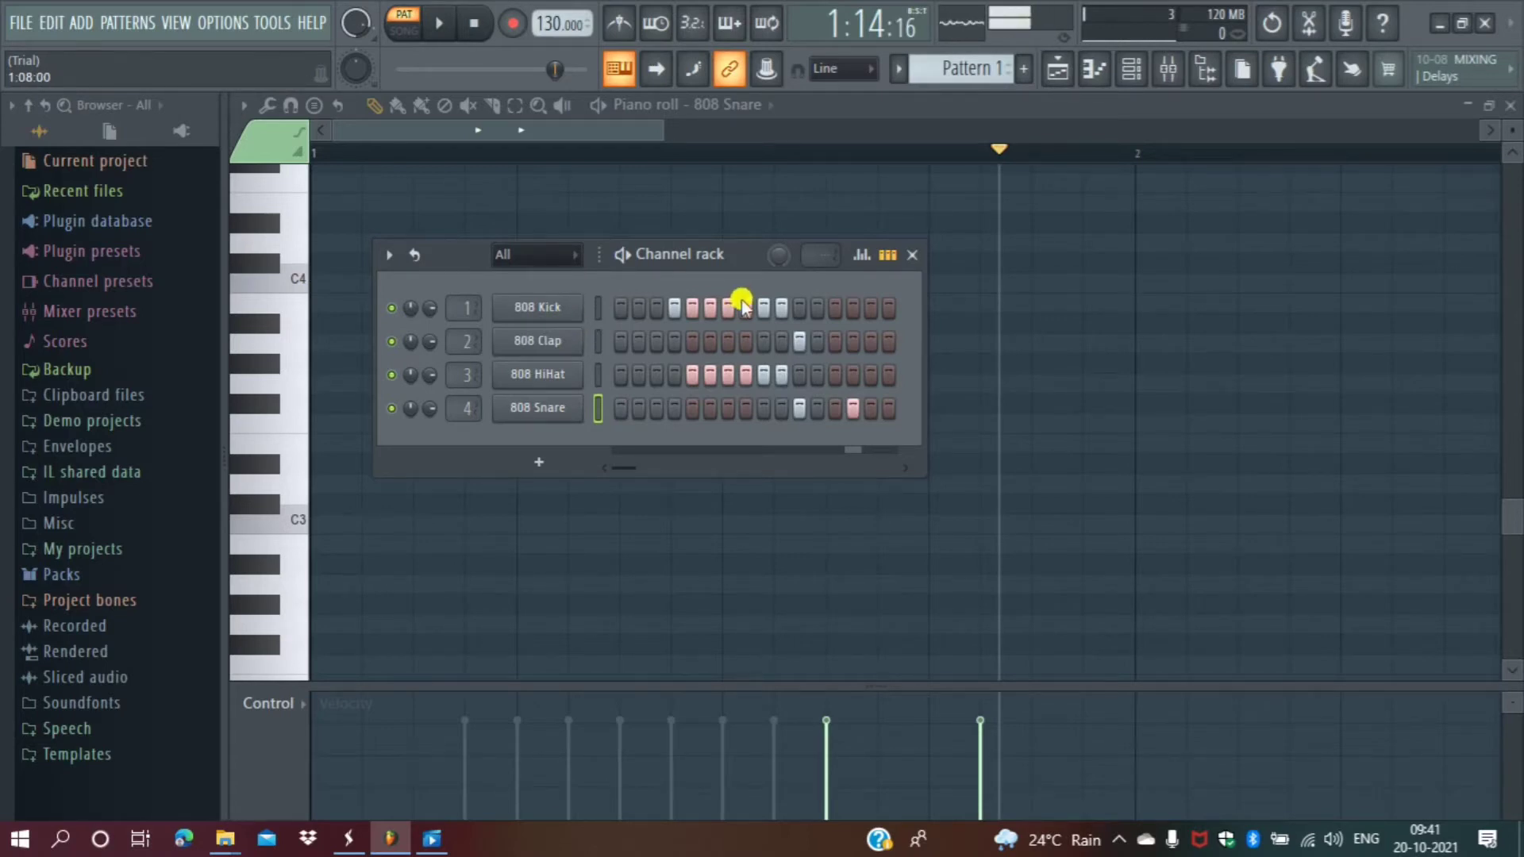
click(794, 315)
drag(792, 314, 671, 311)
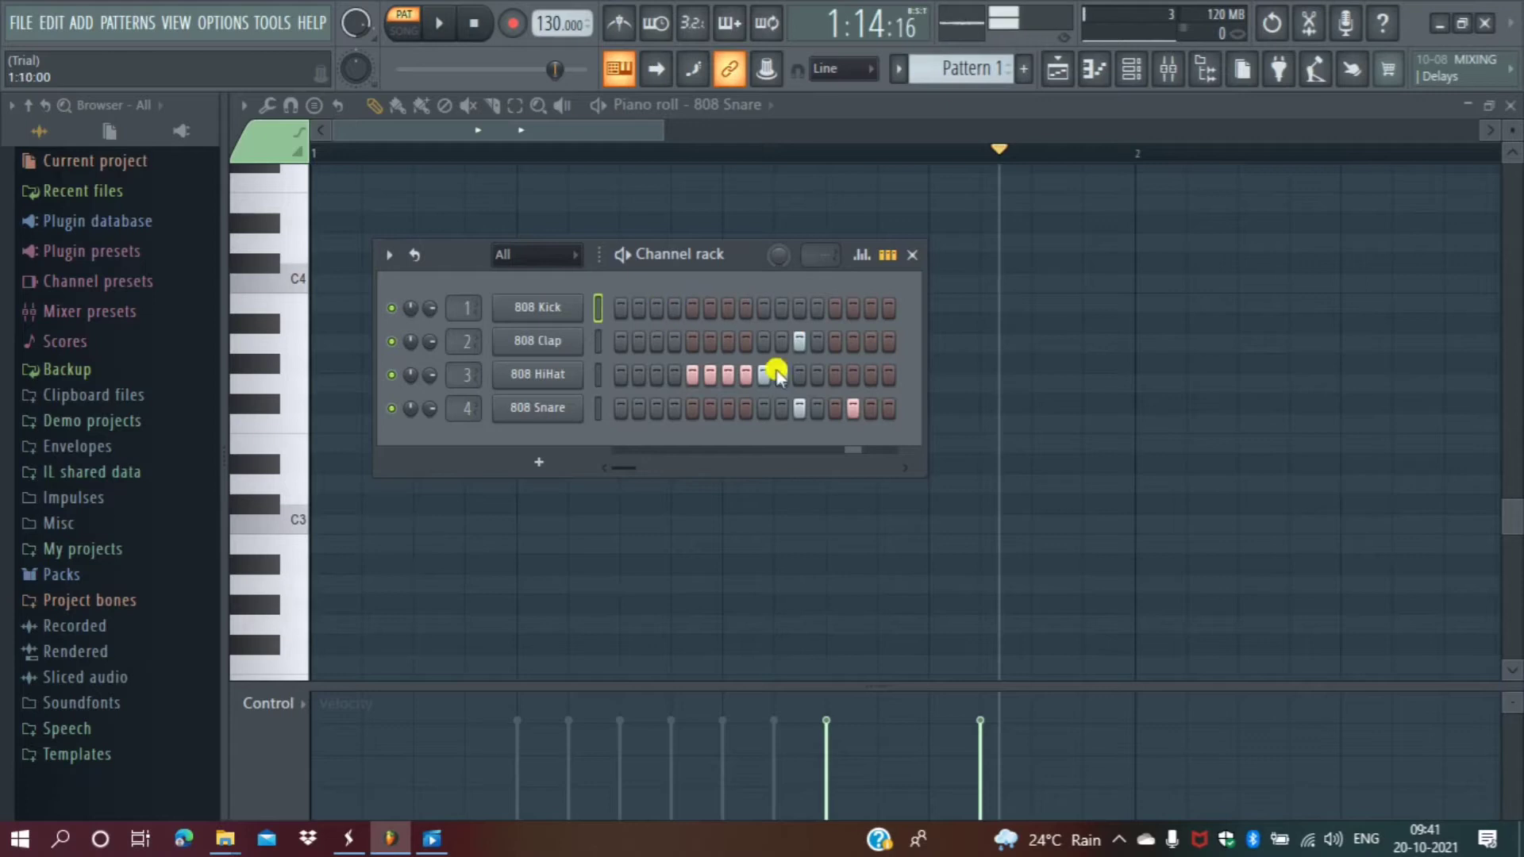
drag(821, 335, 724, 356)
drag(822, 373, 632, 381)
click(853, 407)
drag(830, 408, 754, 407)
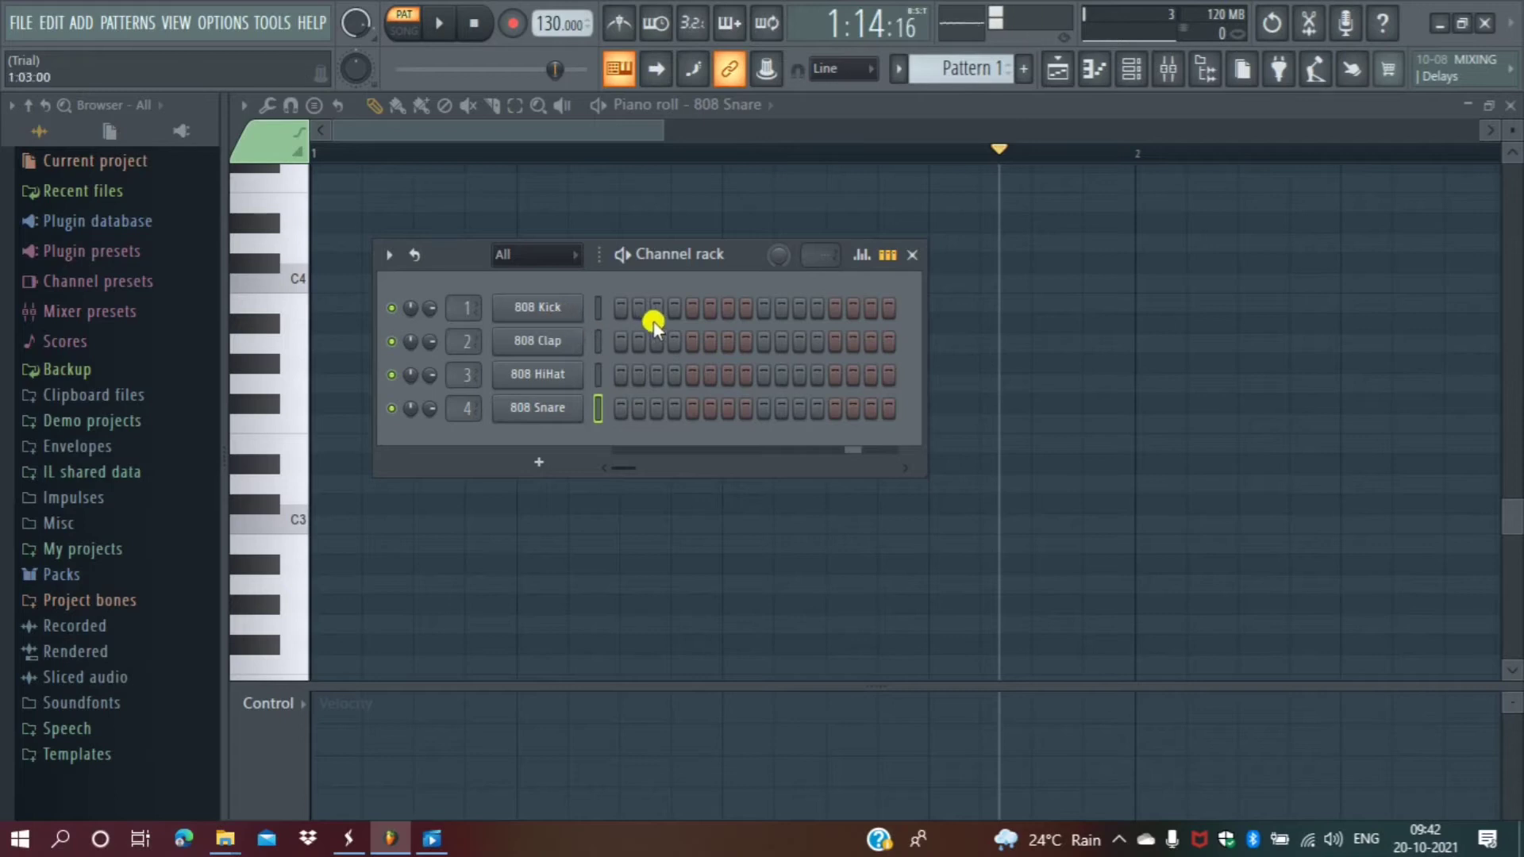
Activate steps 1, 4, 9, 12 and 14 on the 808 Kick channel.
click(818, 308)
click(853, 308)
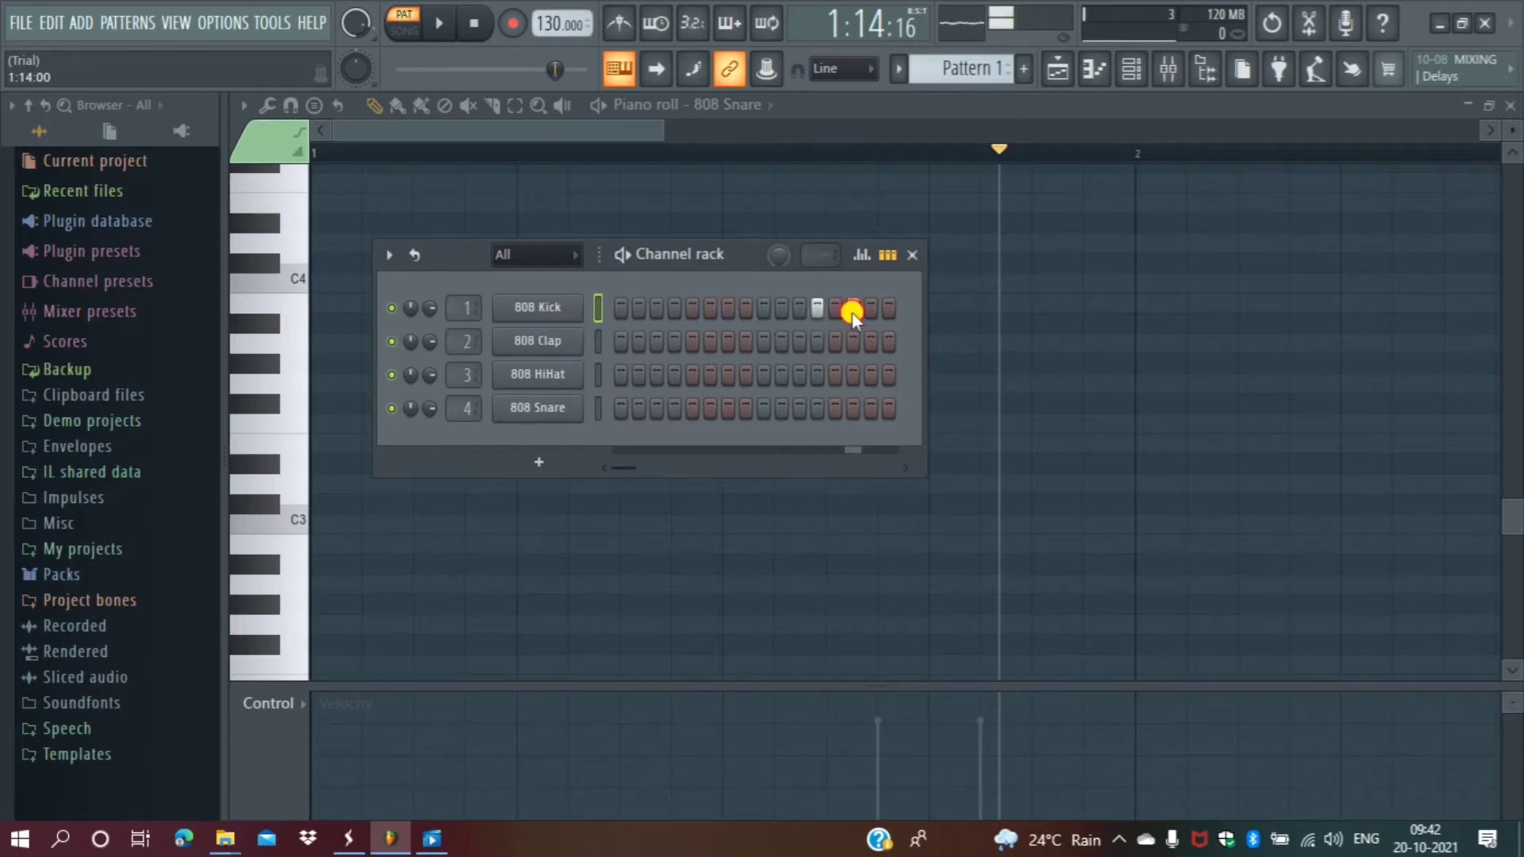
click(763, 308)
click(674, 308)
click(620, 308)
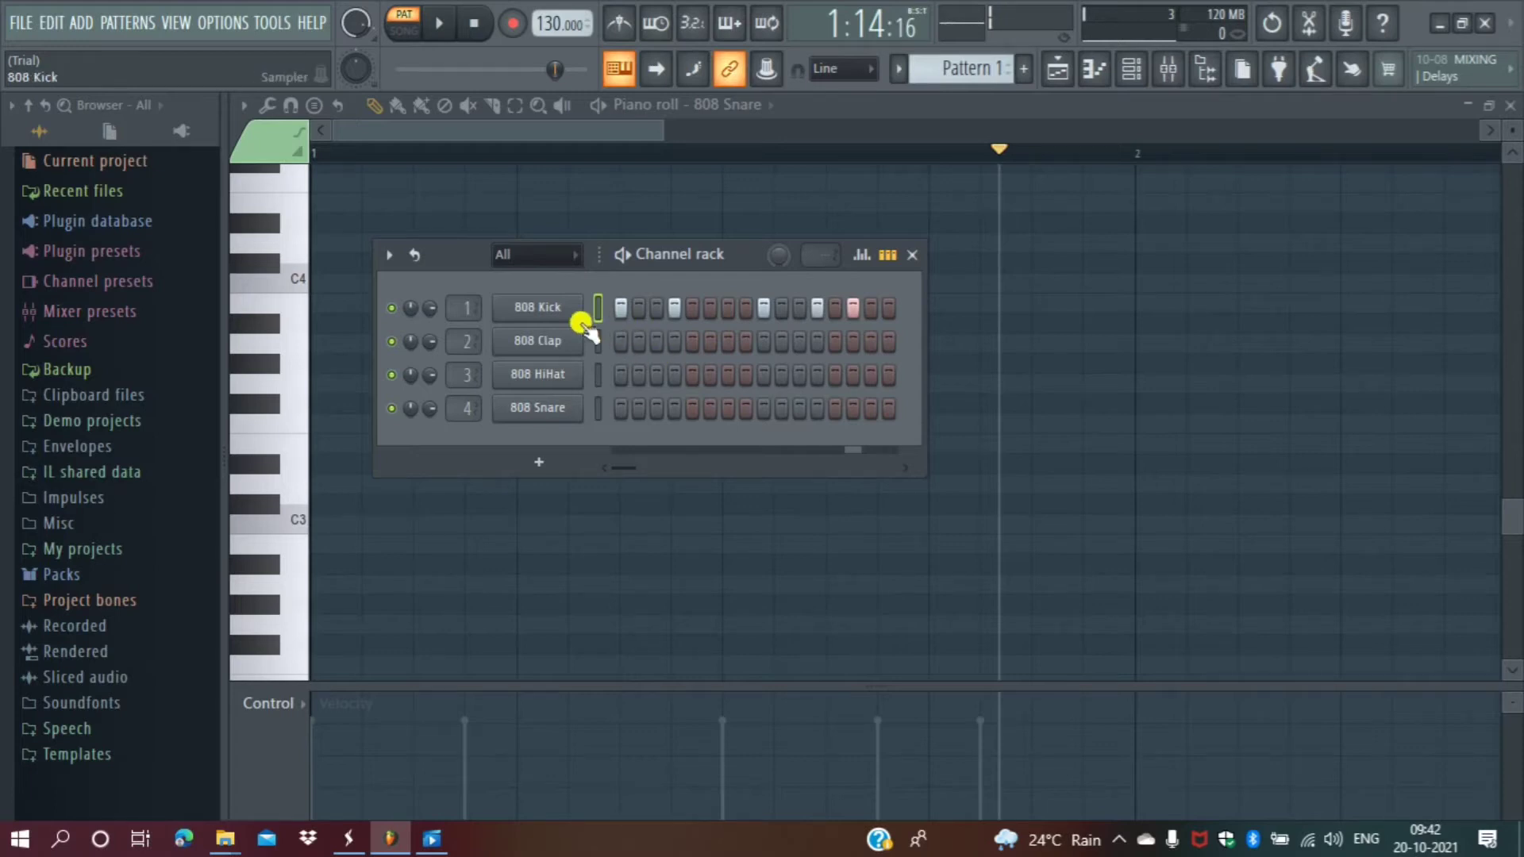
Fill every 2 steps on the 808 Kick channel and play the pattern briefly.
right_click(539, 308)
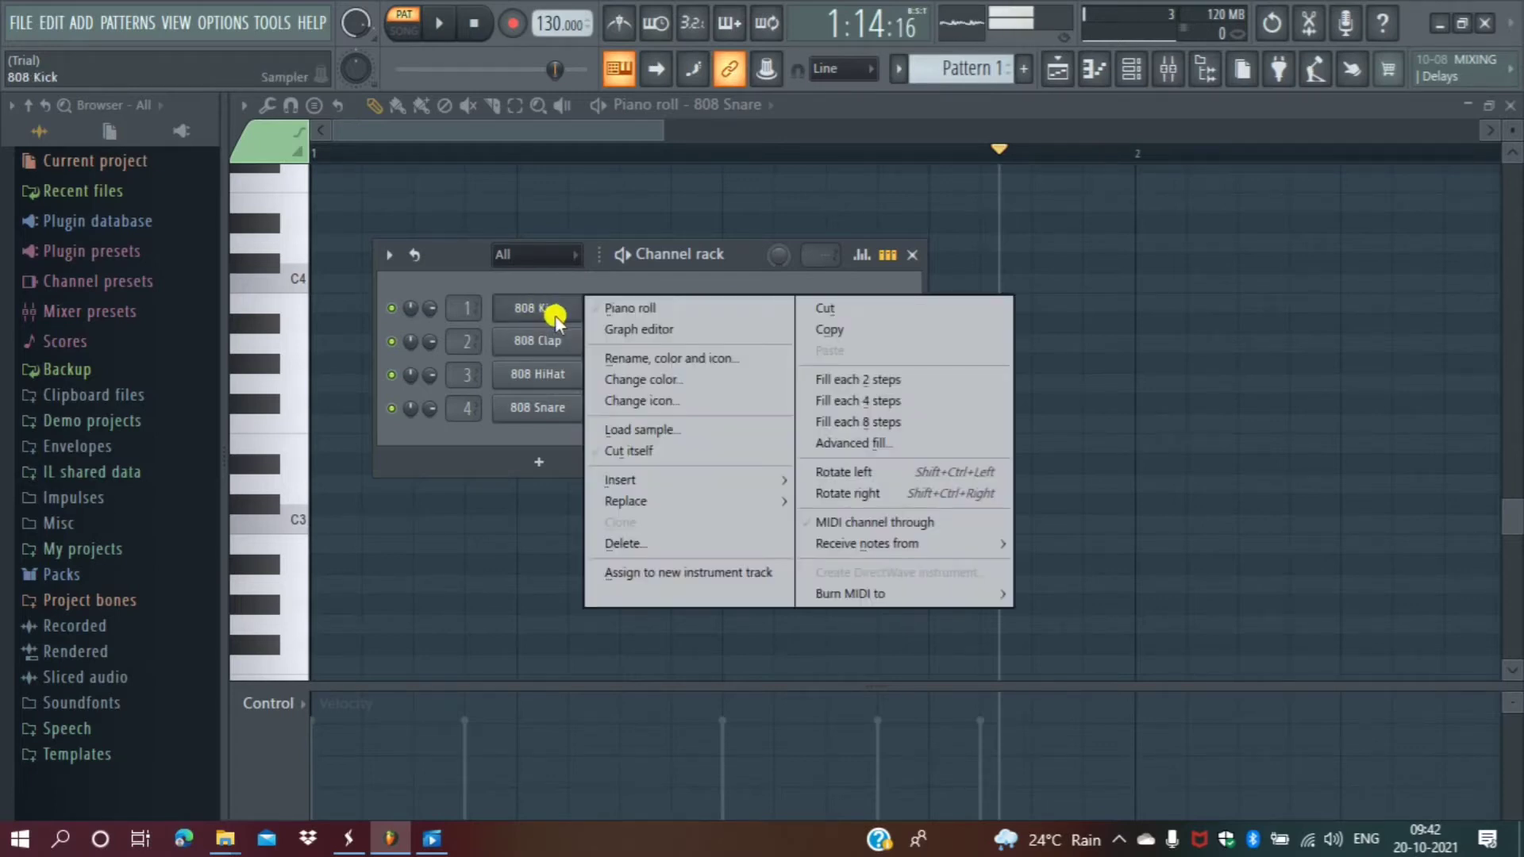
click(880, 380)
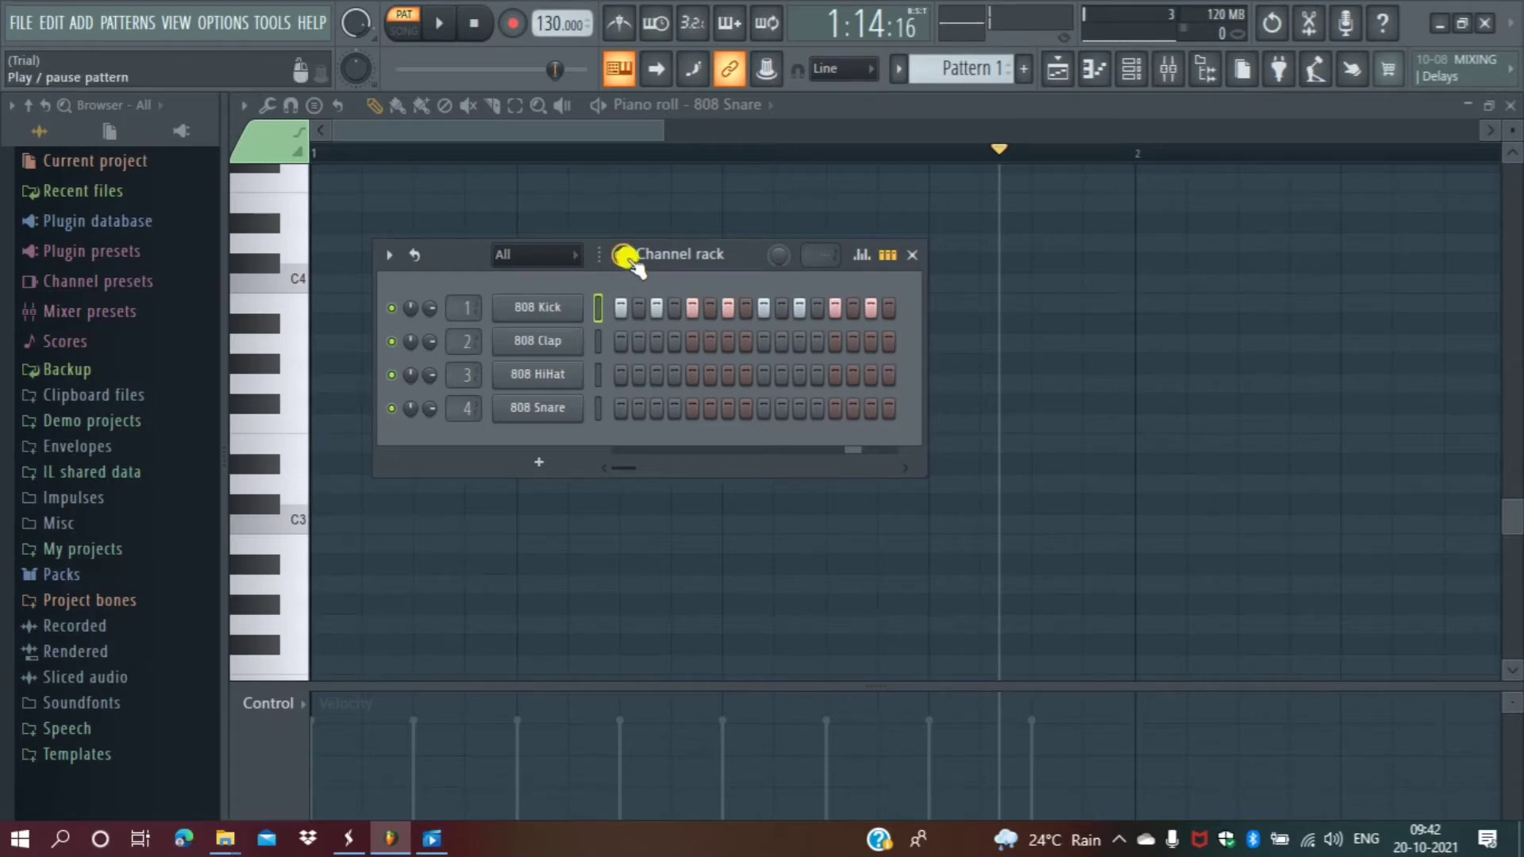
key(space)
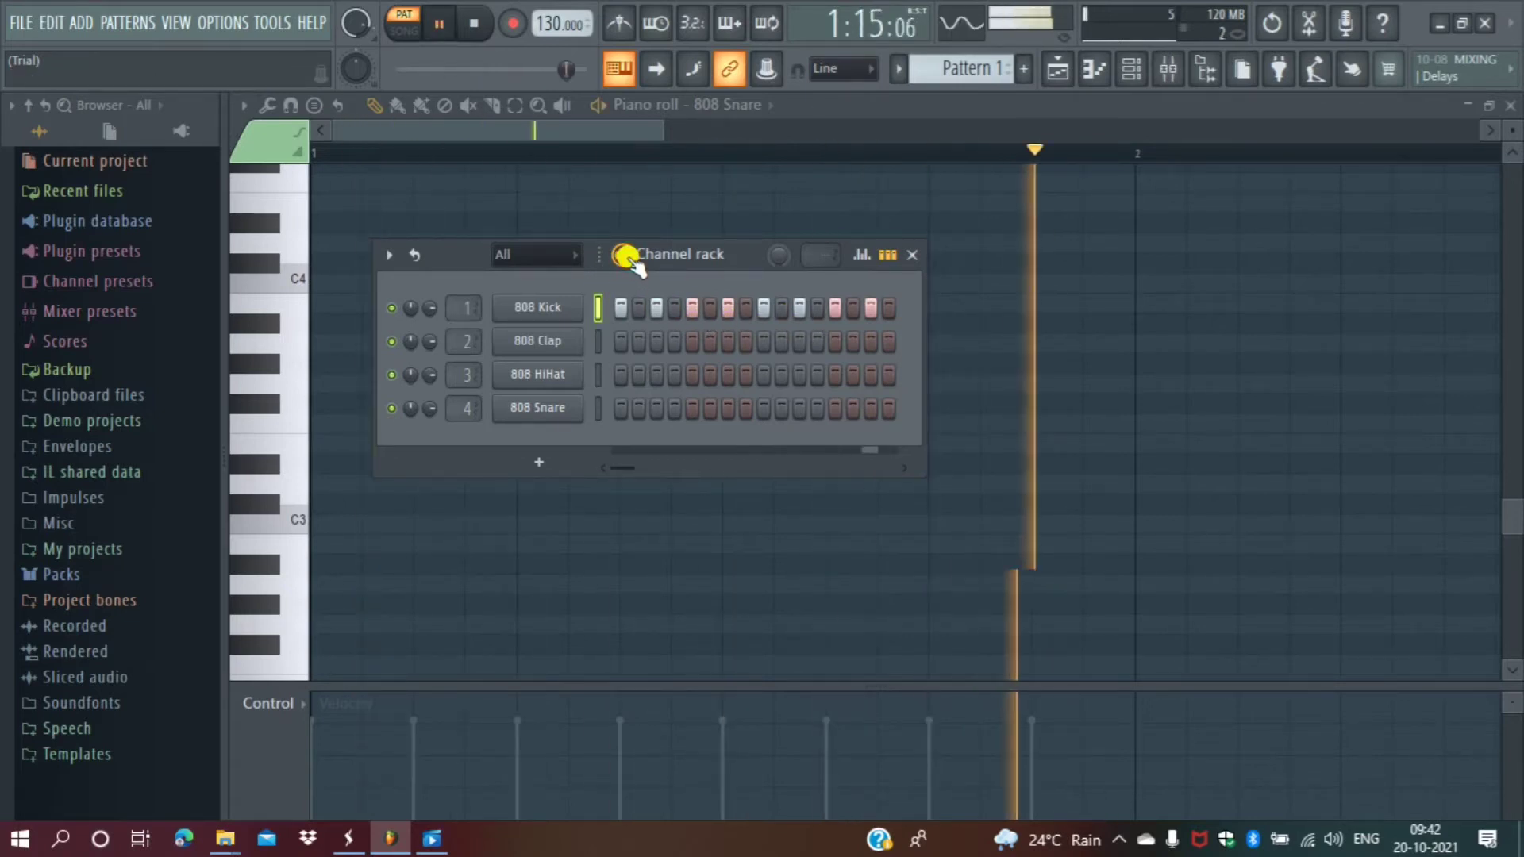
key(space)
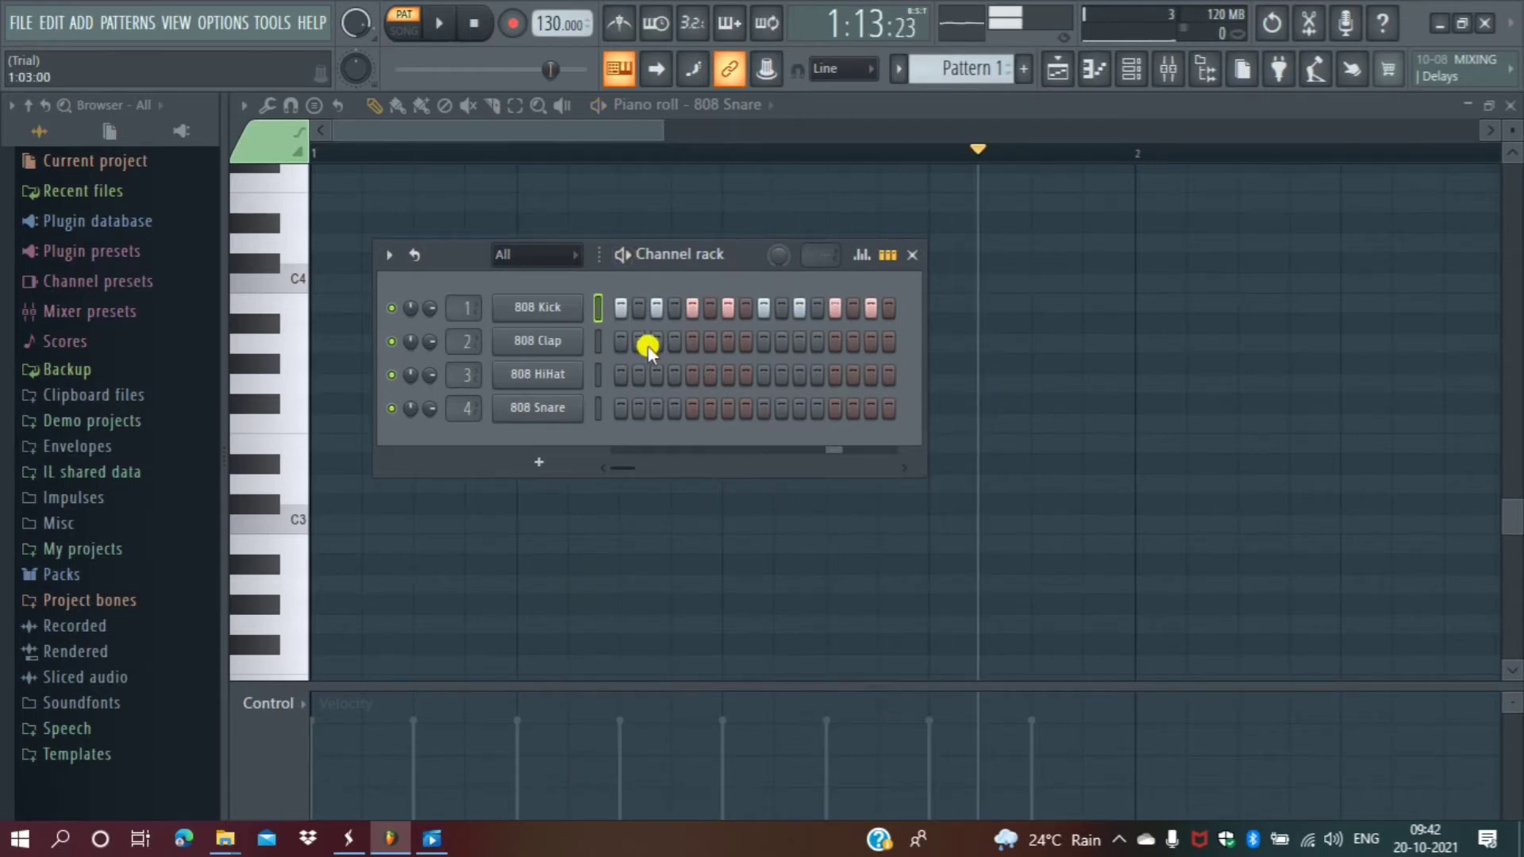
Fill every 4 steps on the 808 Kick channel and play the pattern briefly.
click(873, 308)
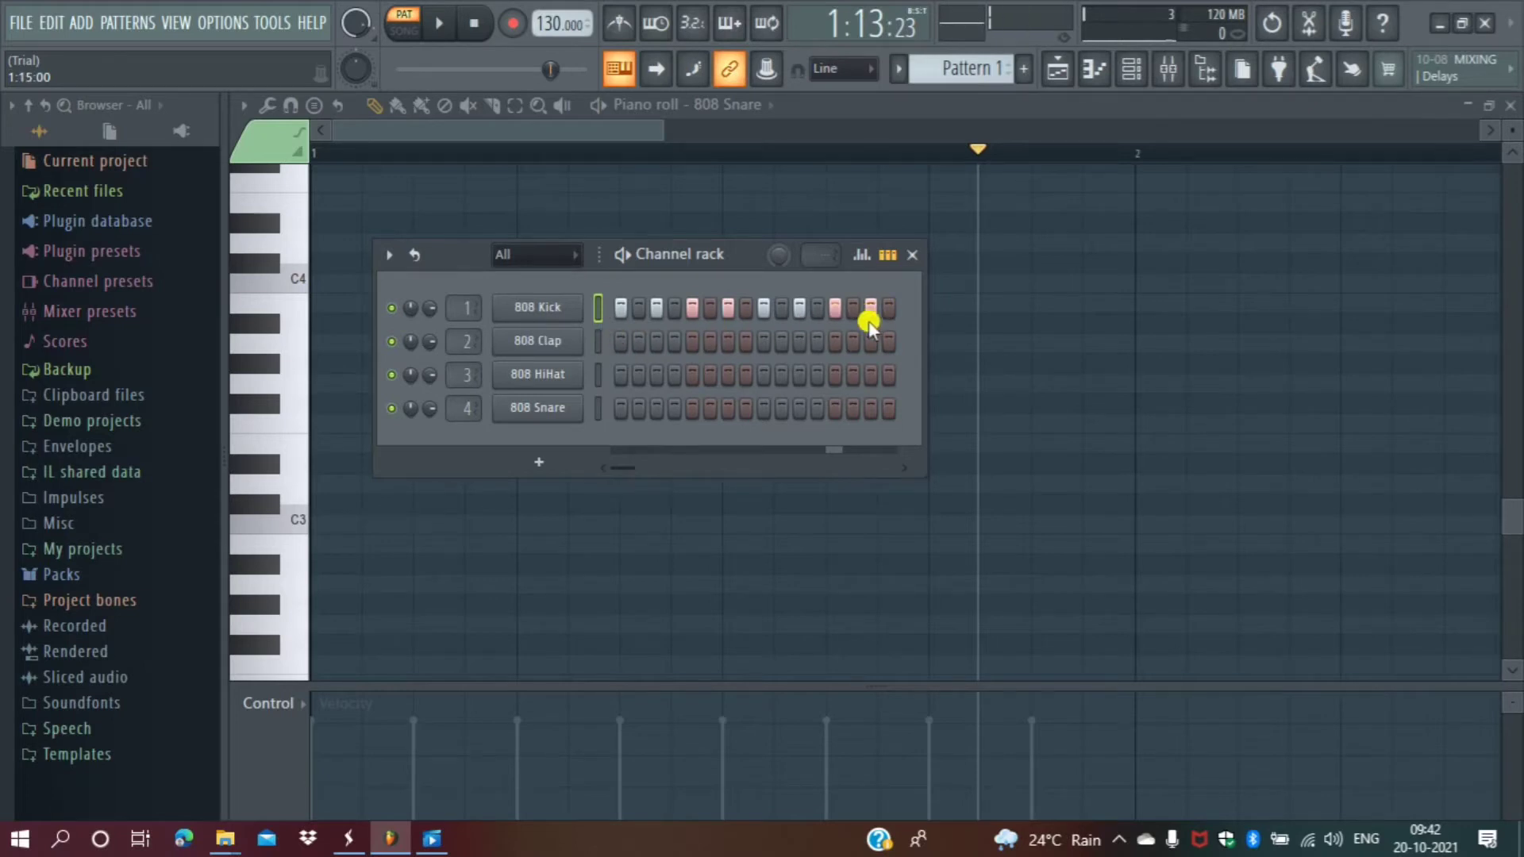
right_click(556, 308)
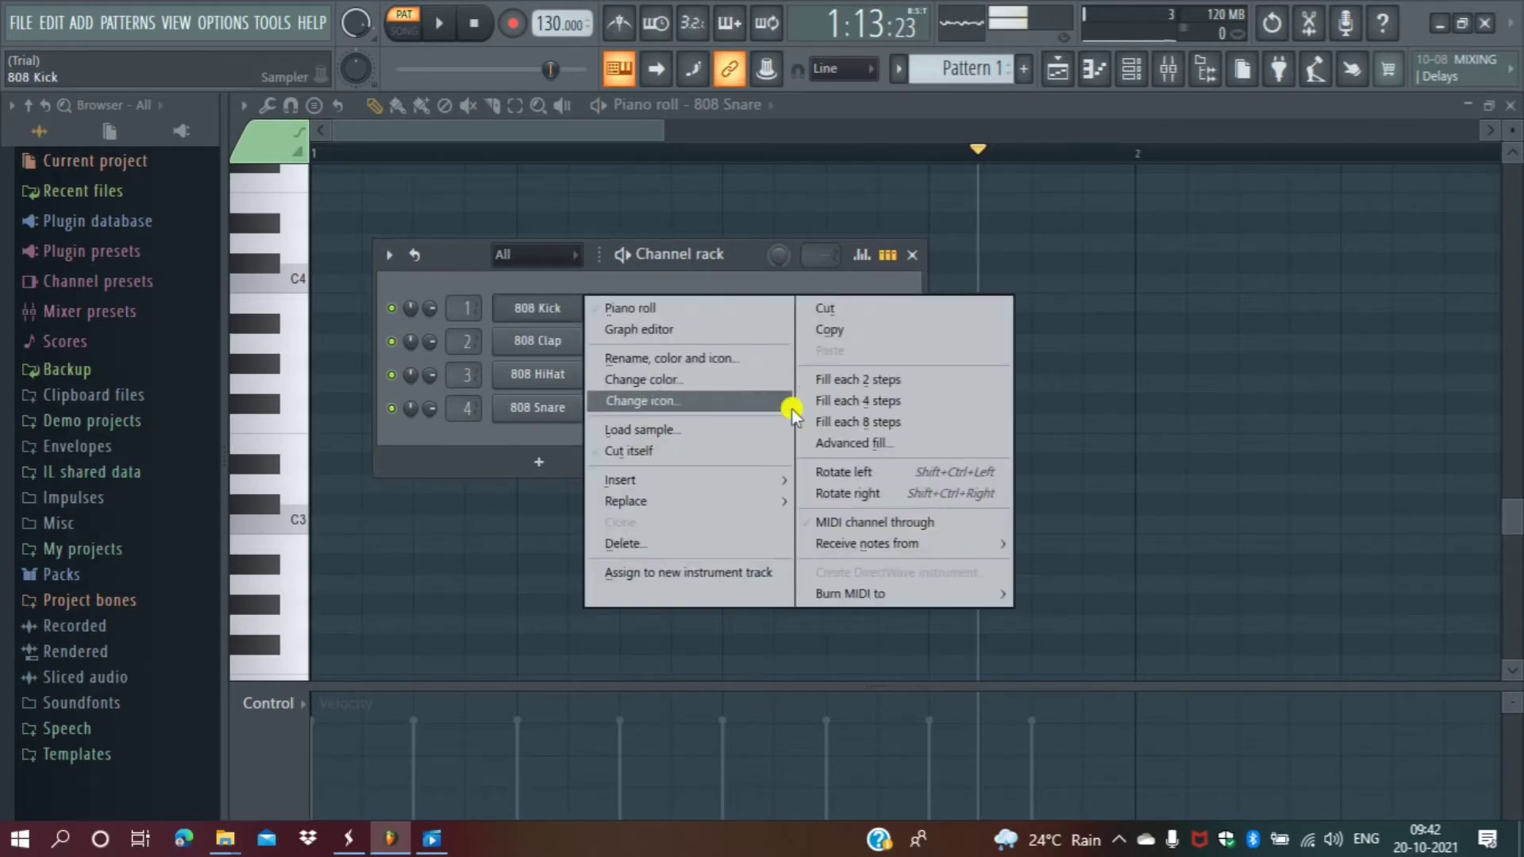
click(887, 401)
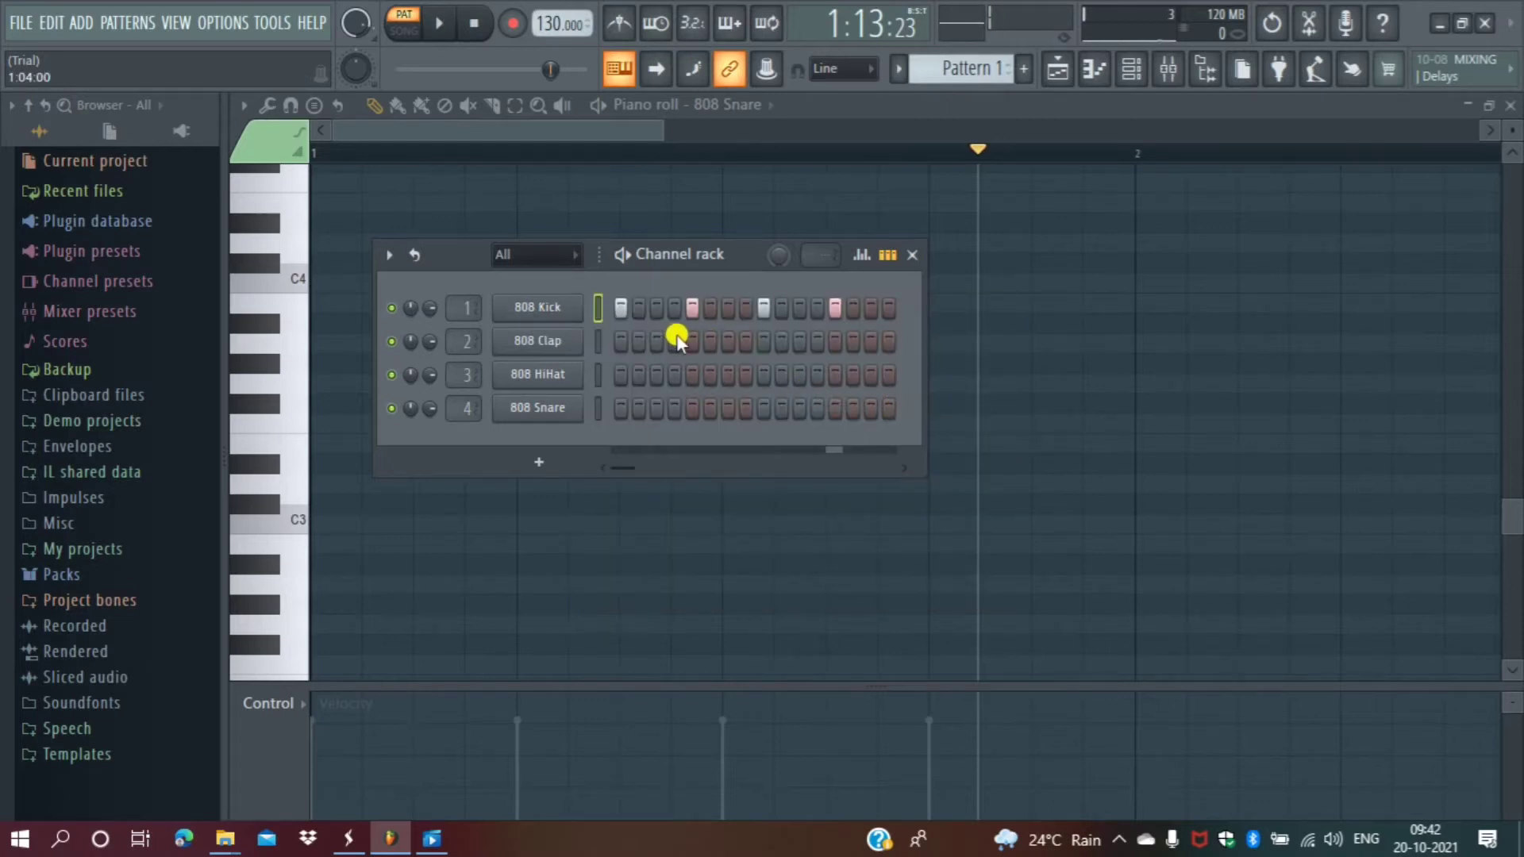
key(space)
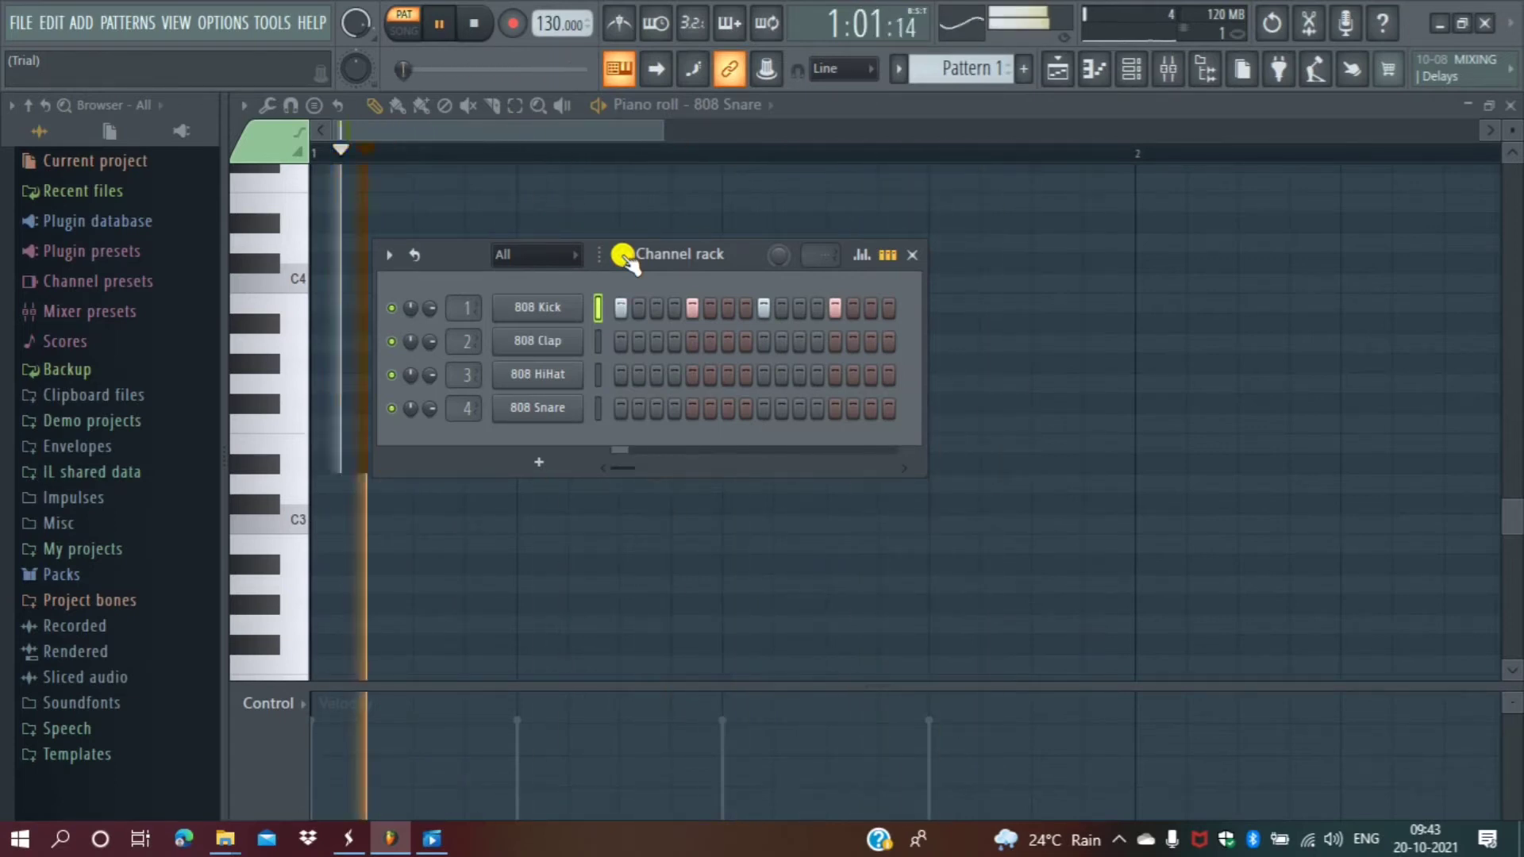
key(space)
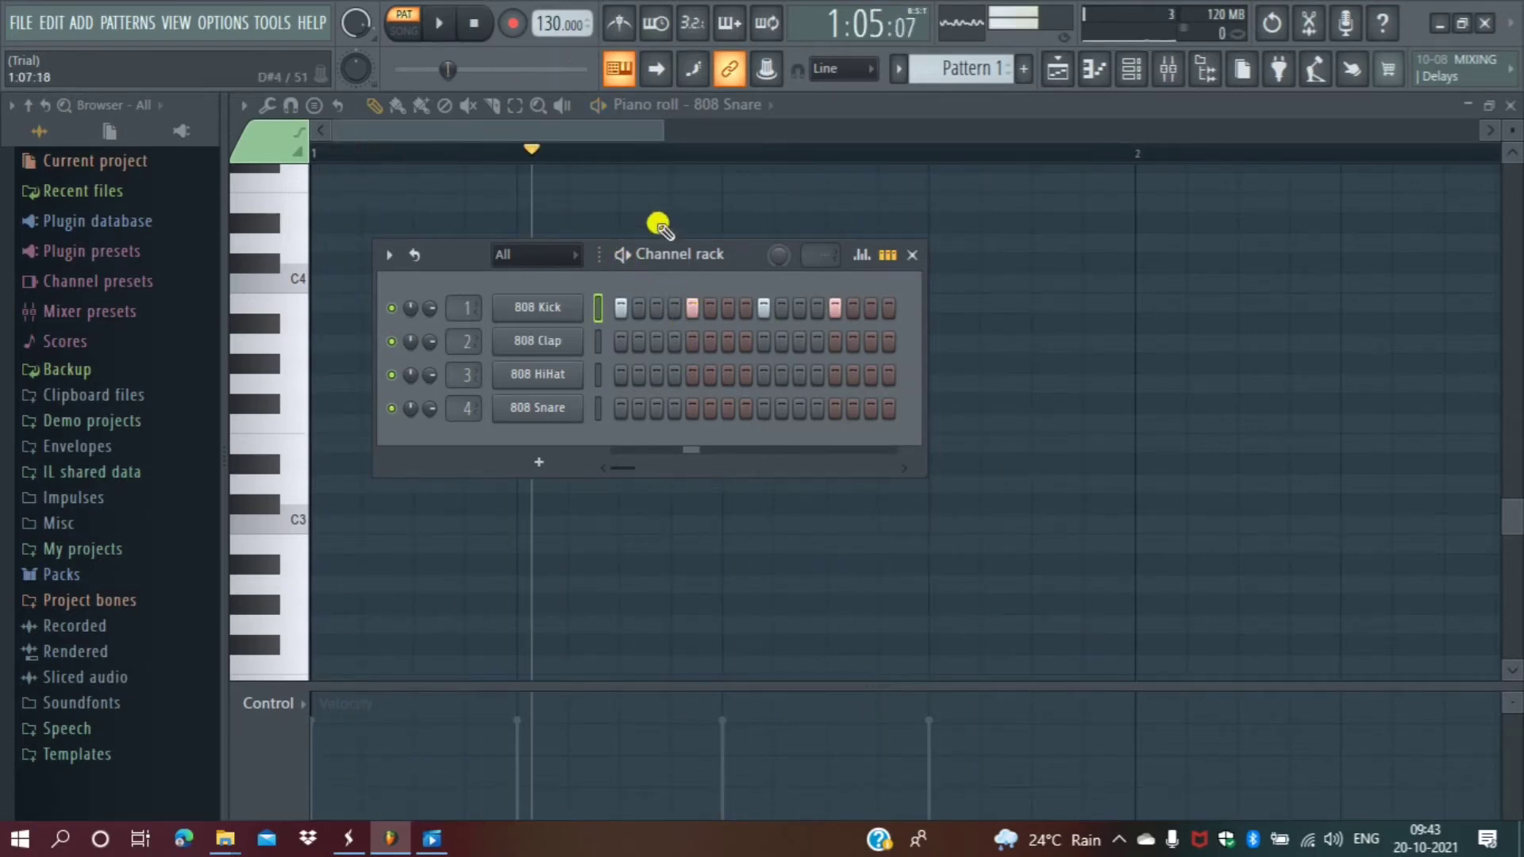
Fill every 8 steps on the 808 Kick channel and play the pattern briefly.
click(540, 310)
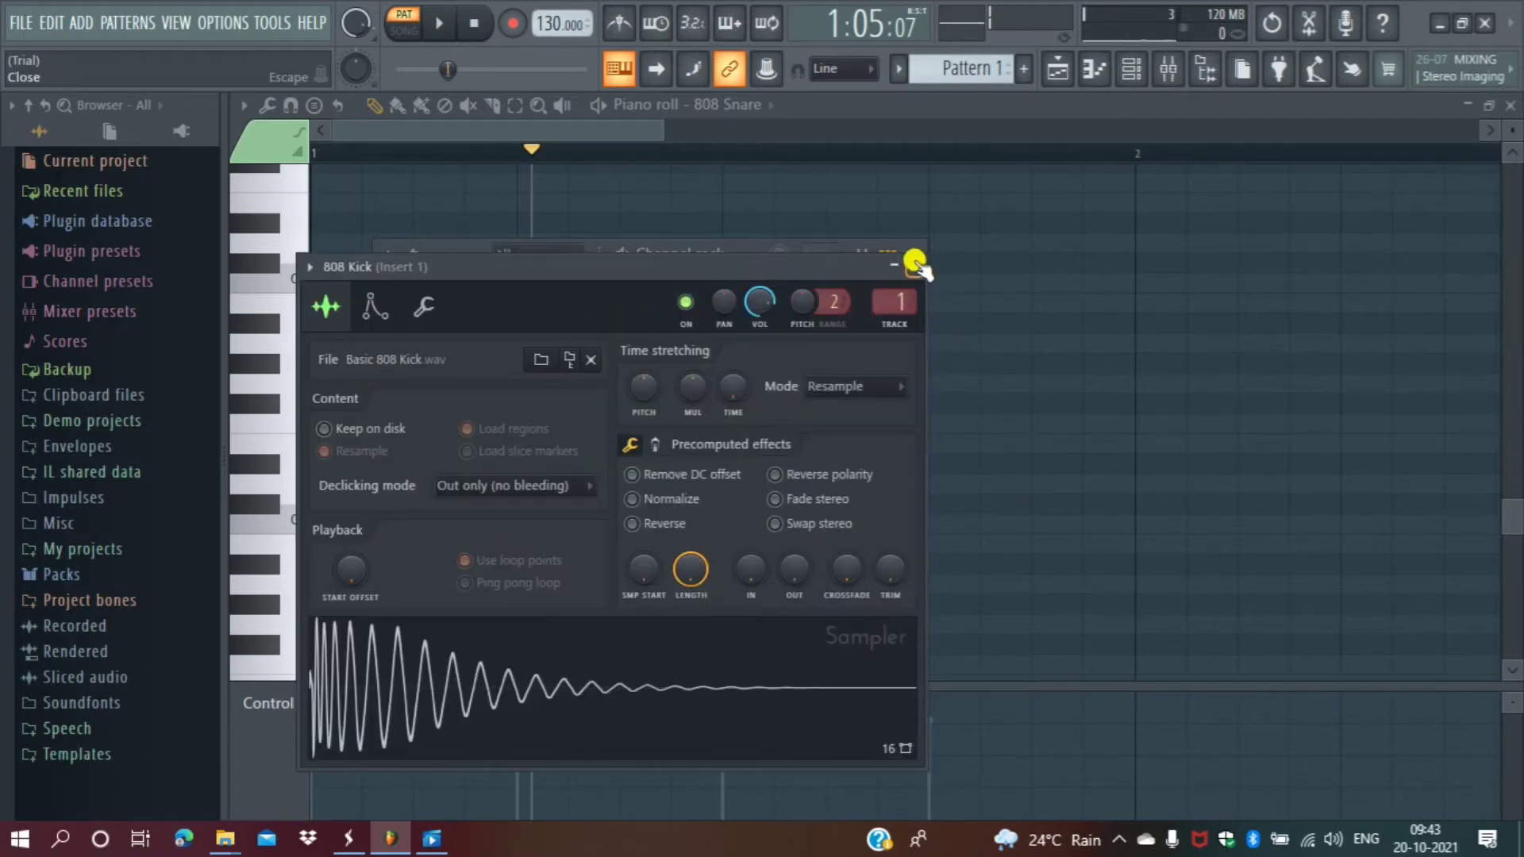
click(915, 266)
right_click(546, 311)
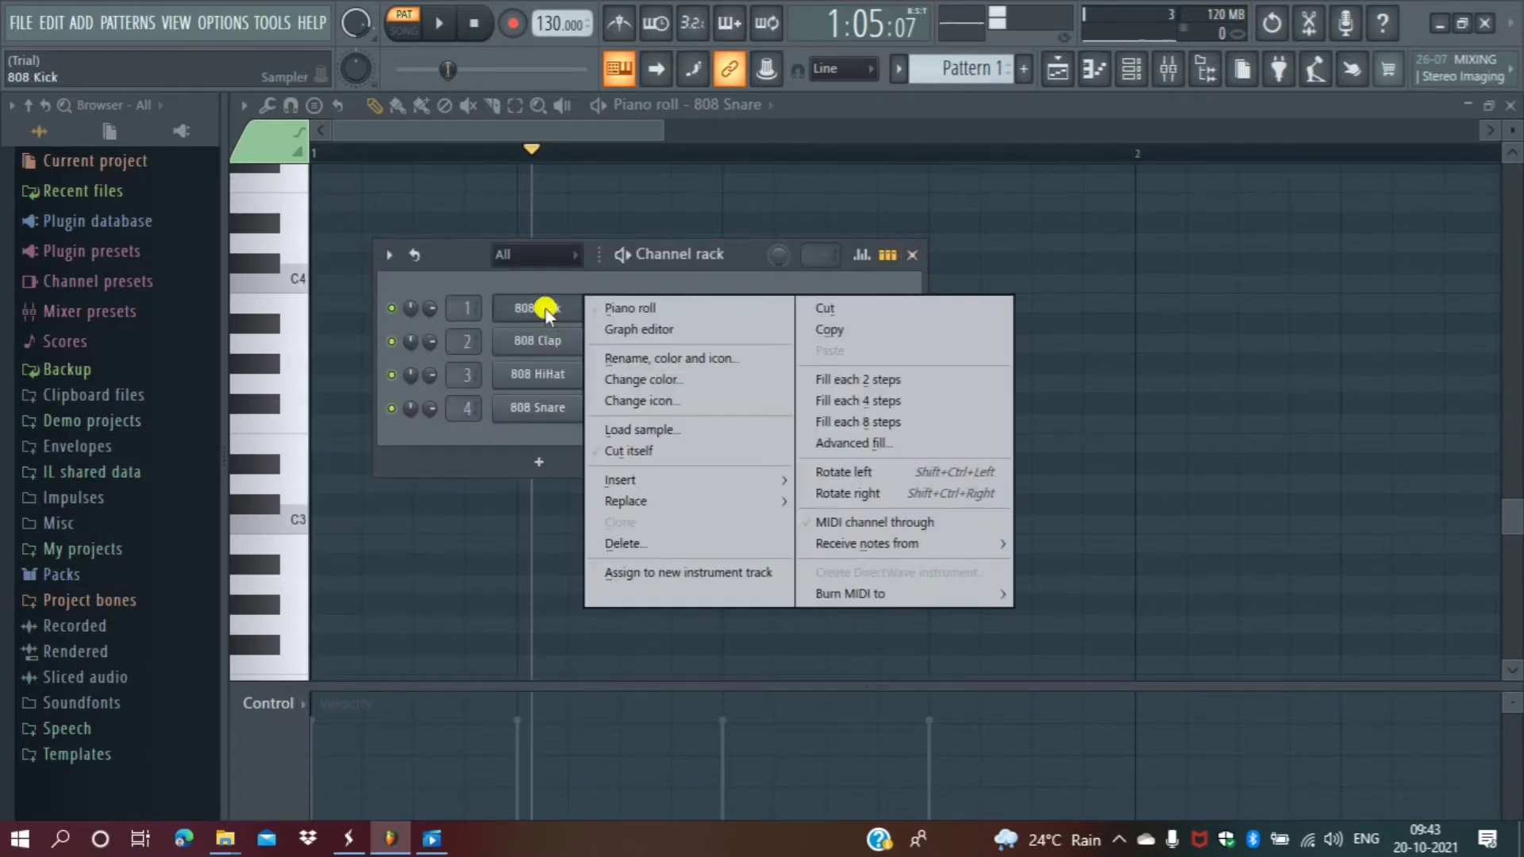
click(891, 425)
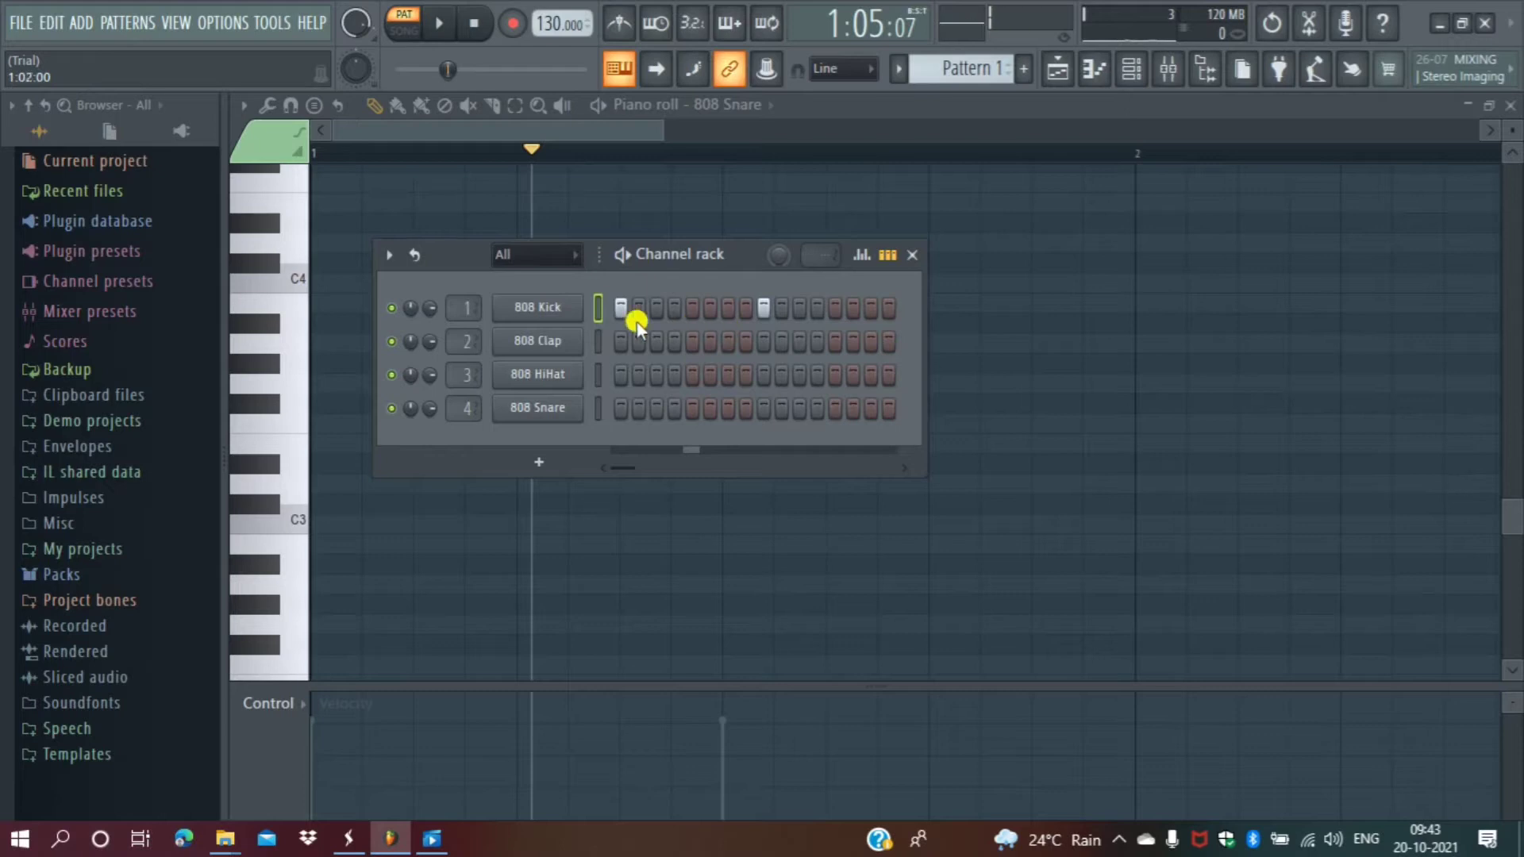
key(space)
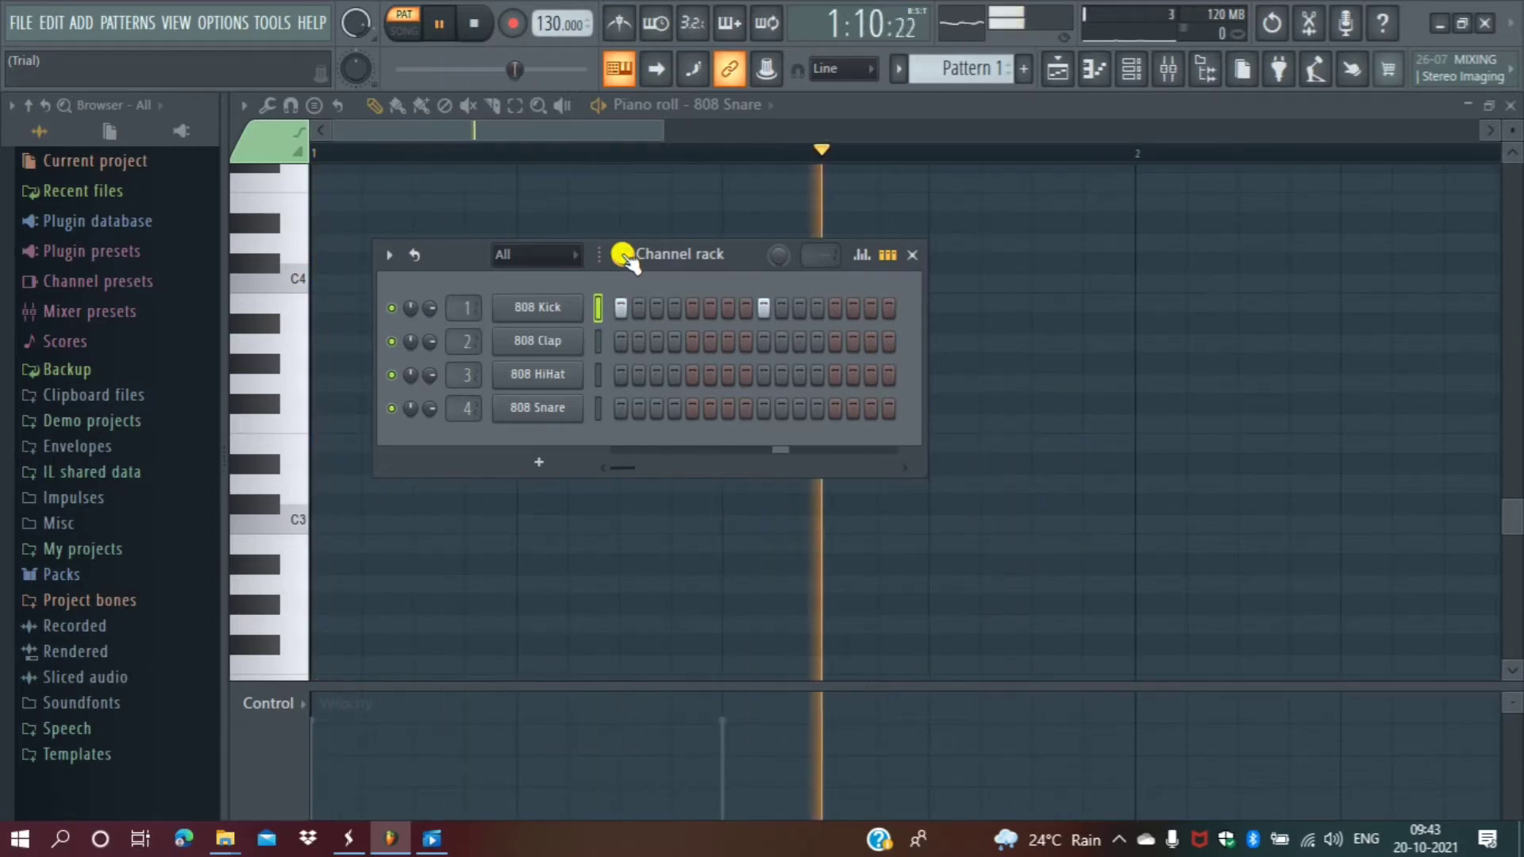
key(space)
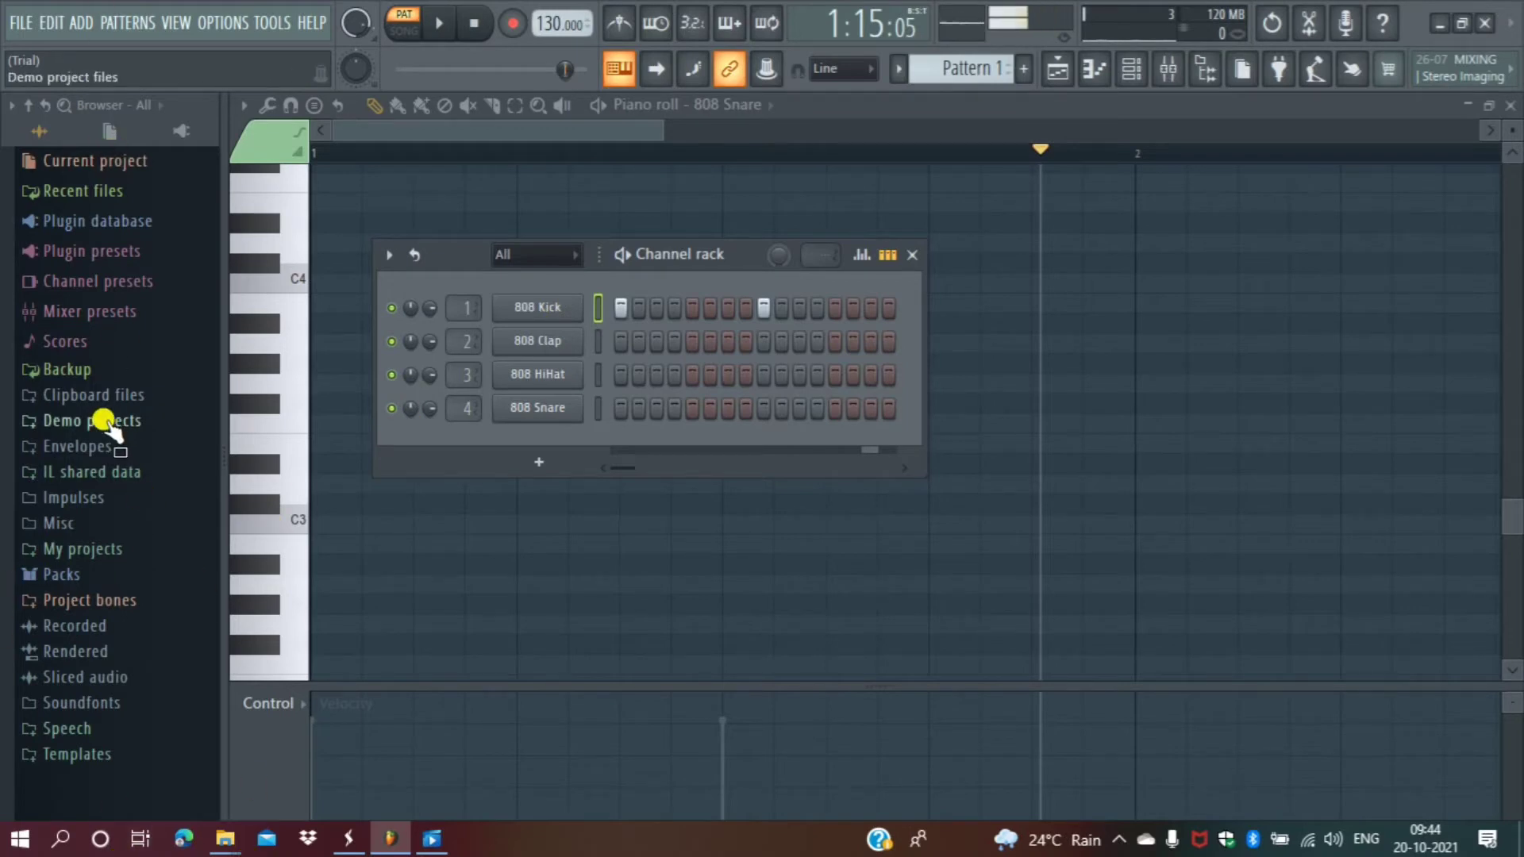
Expand the Packs folder in the browser down to the Kicks samples under Drums.
click(55, 565)
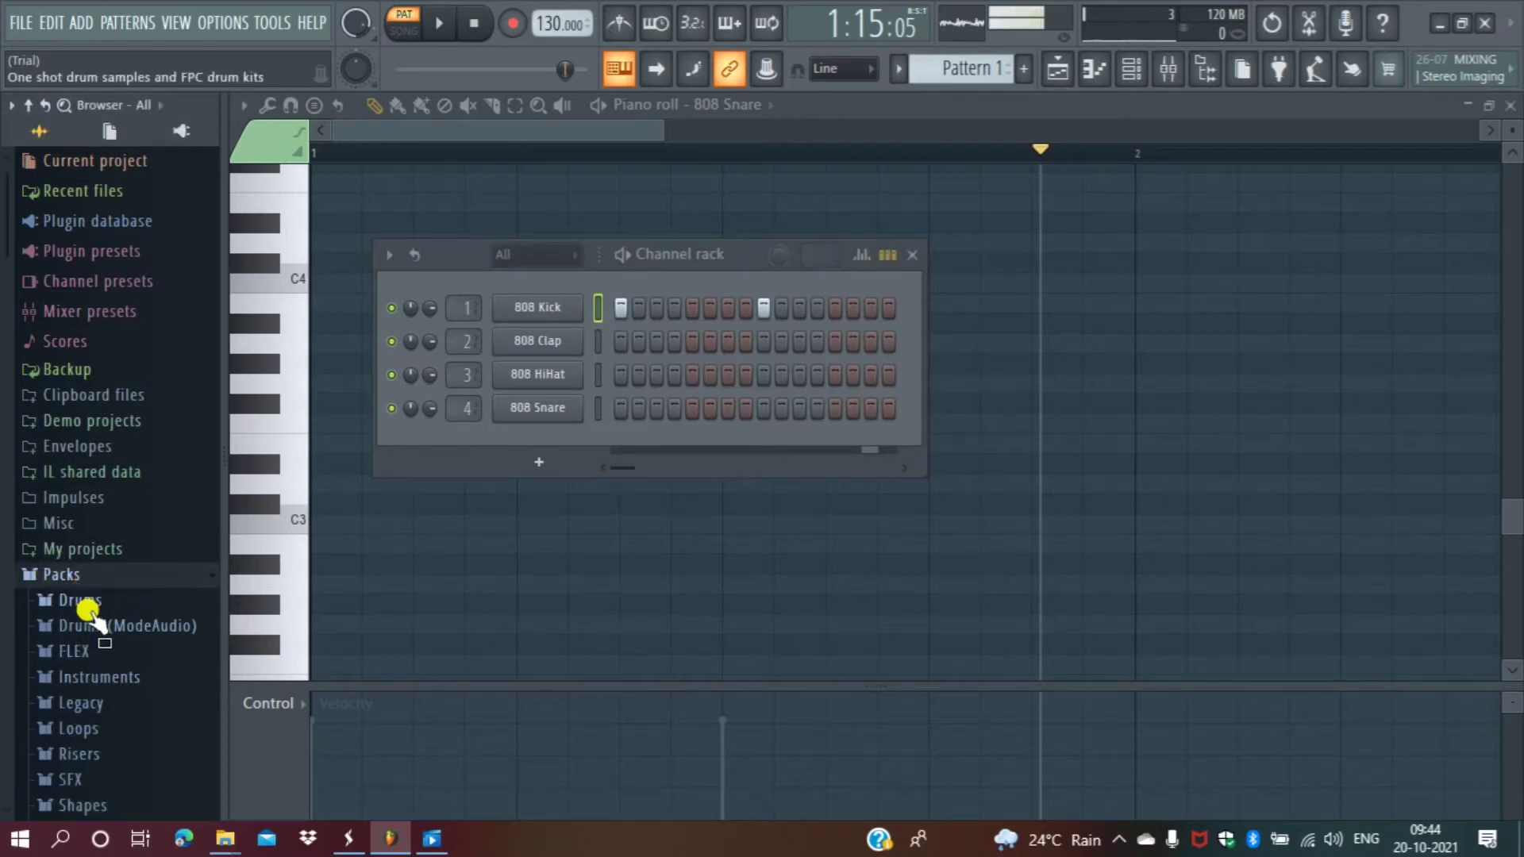
click(84, 601)
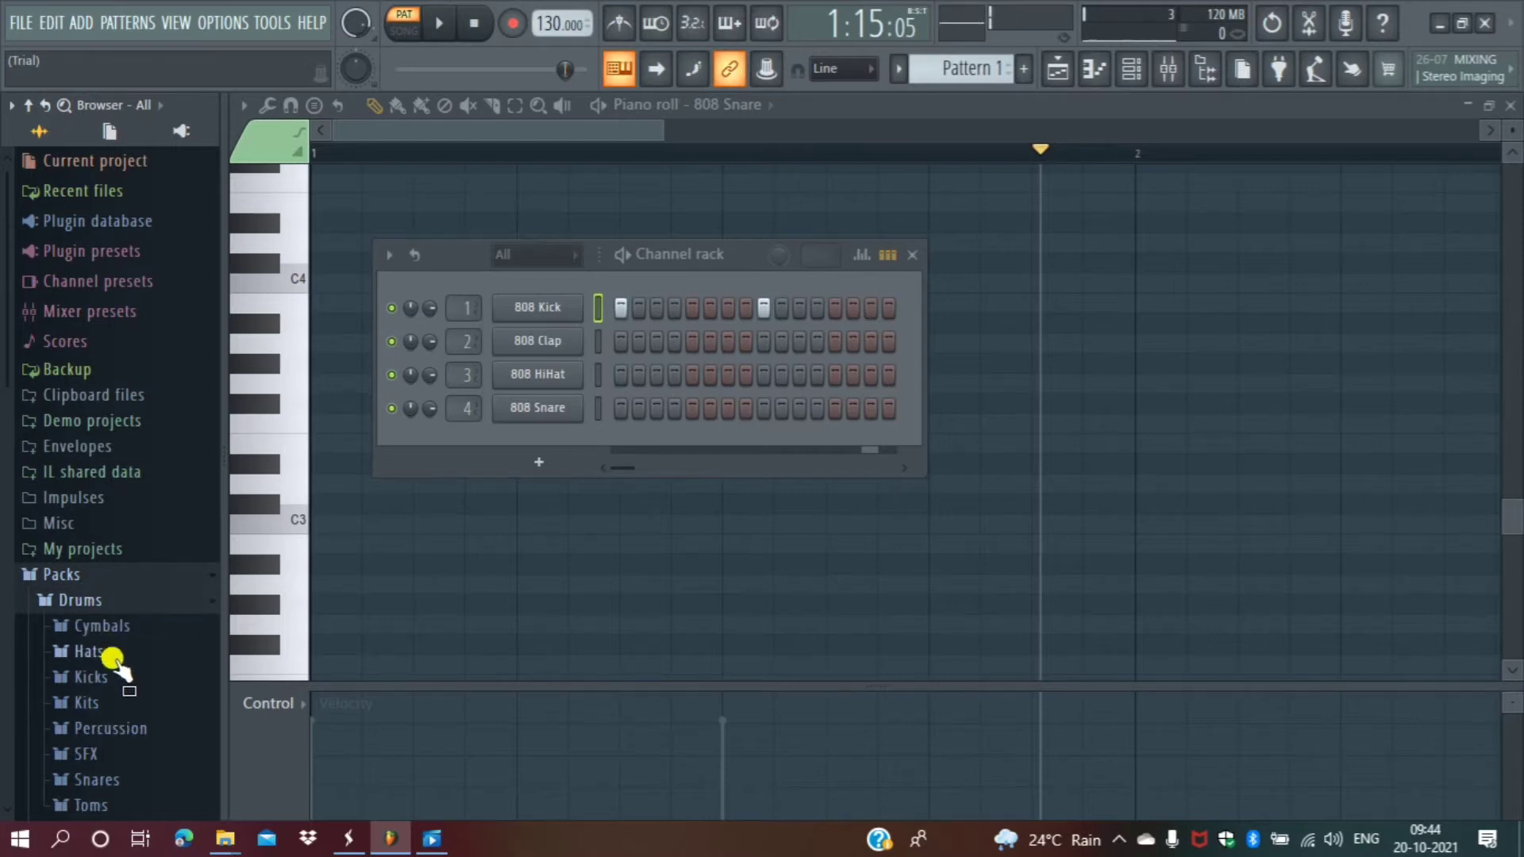
scroll(134, 627, down, 5)
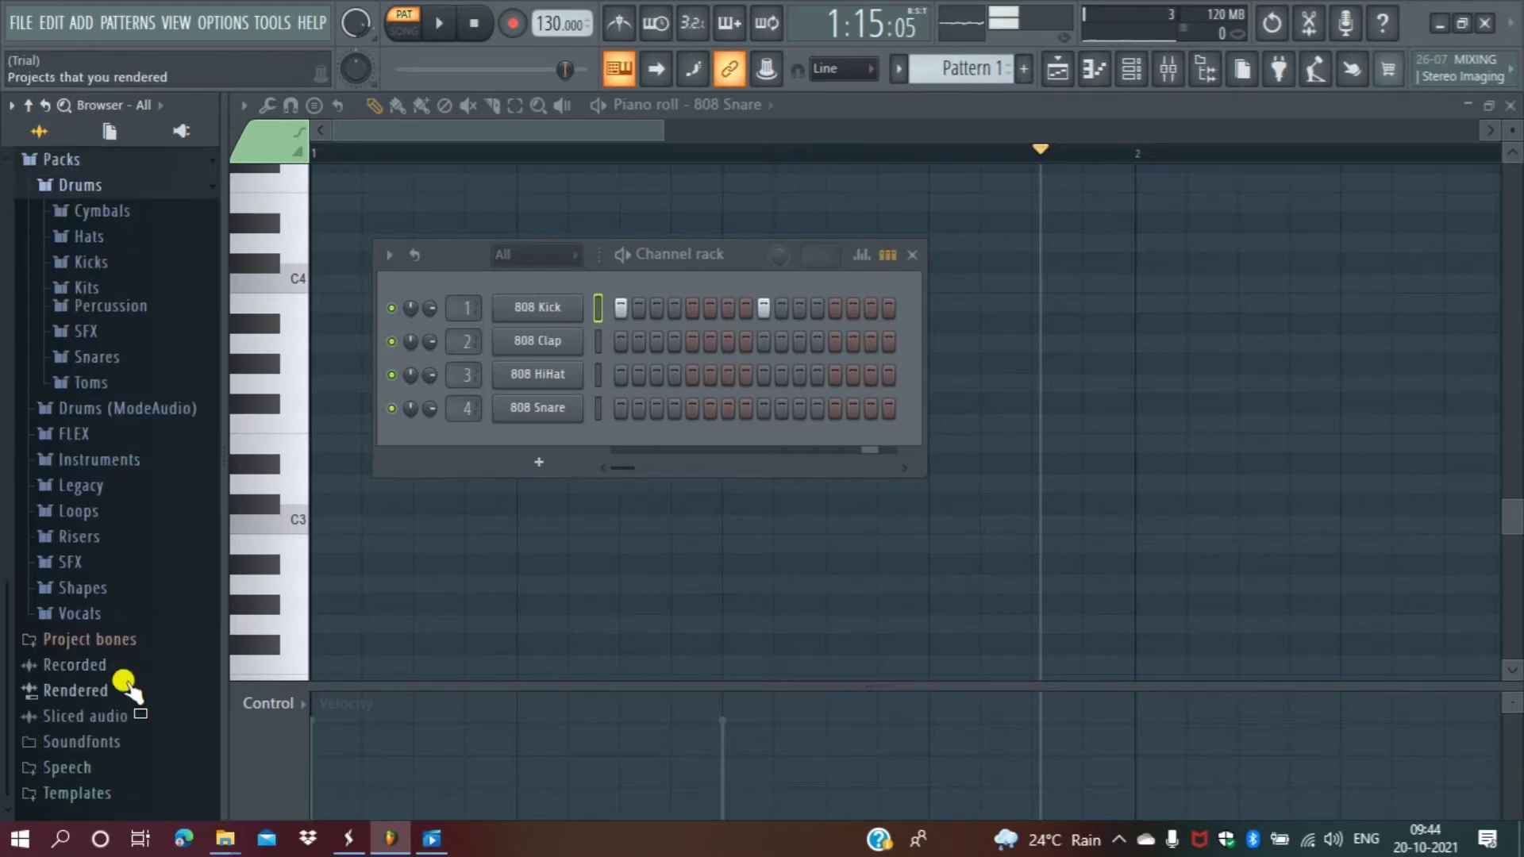
scroll(123, 480, up, 2)
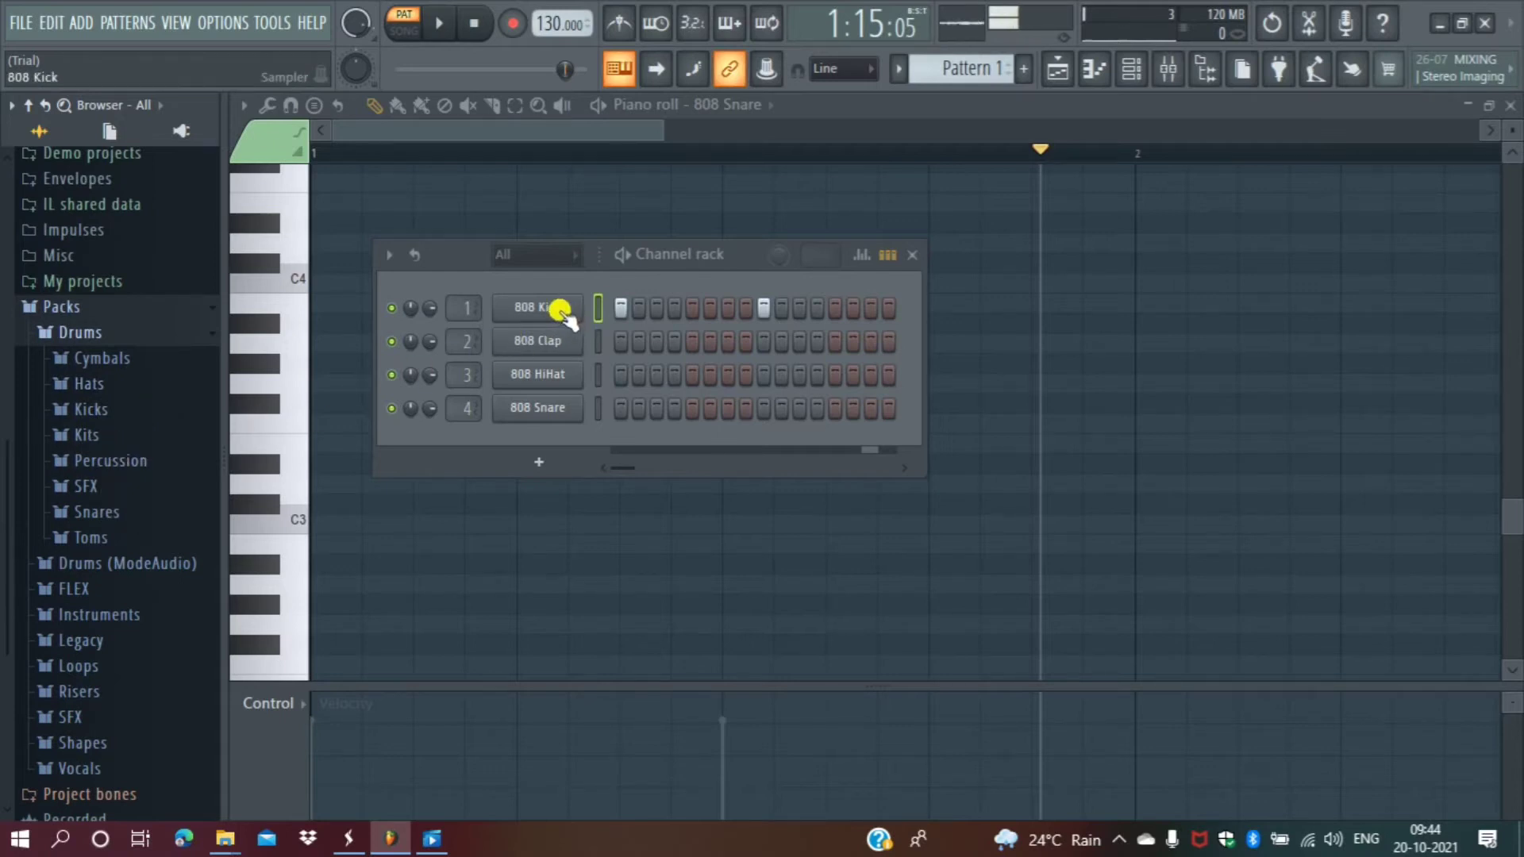
drag(560, 309, 89, 350)
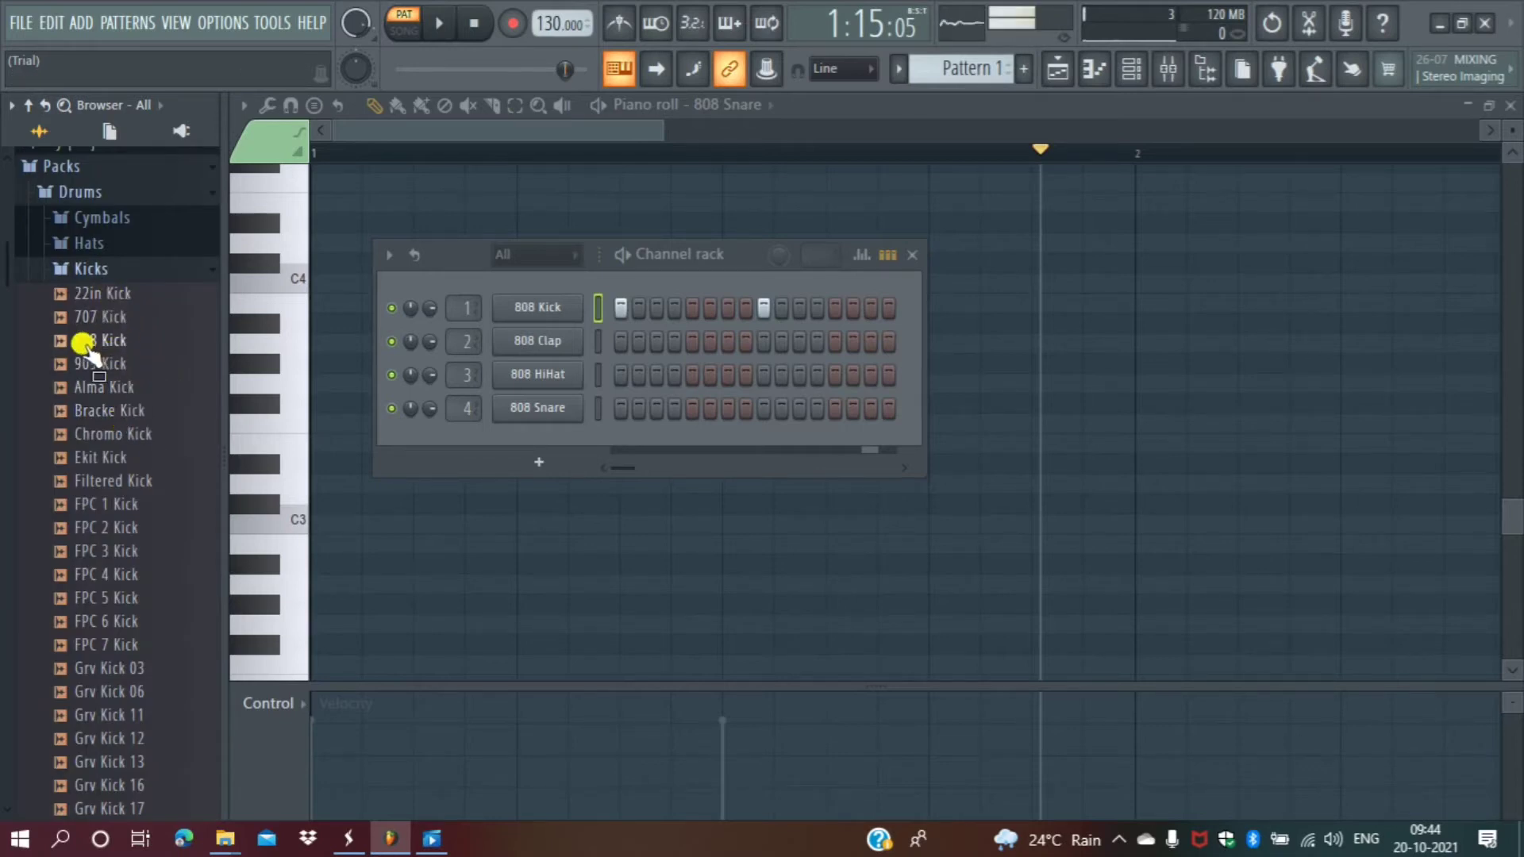
Preview Grv Kick 11 from the Kicks samples and load it onto the channel in place of 808 Kick.
drag(191, 347, 121, 546)
scroll(120, 547, down, 8)
scroll(121, 547, down, 20)
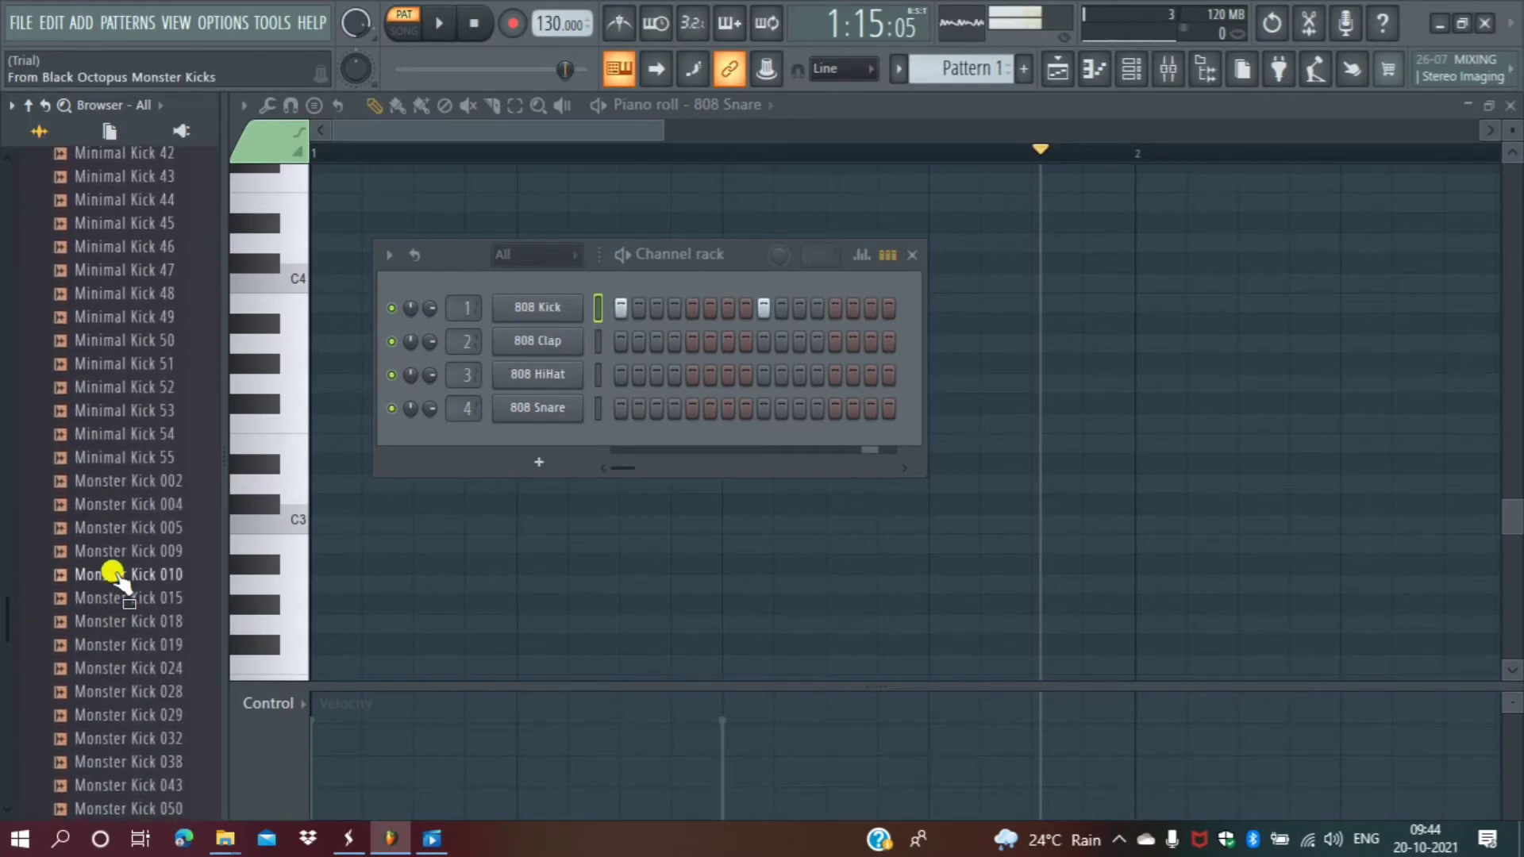
scroll(121, 422, up, 15)
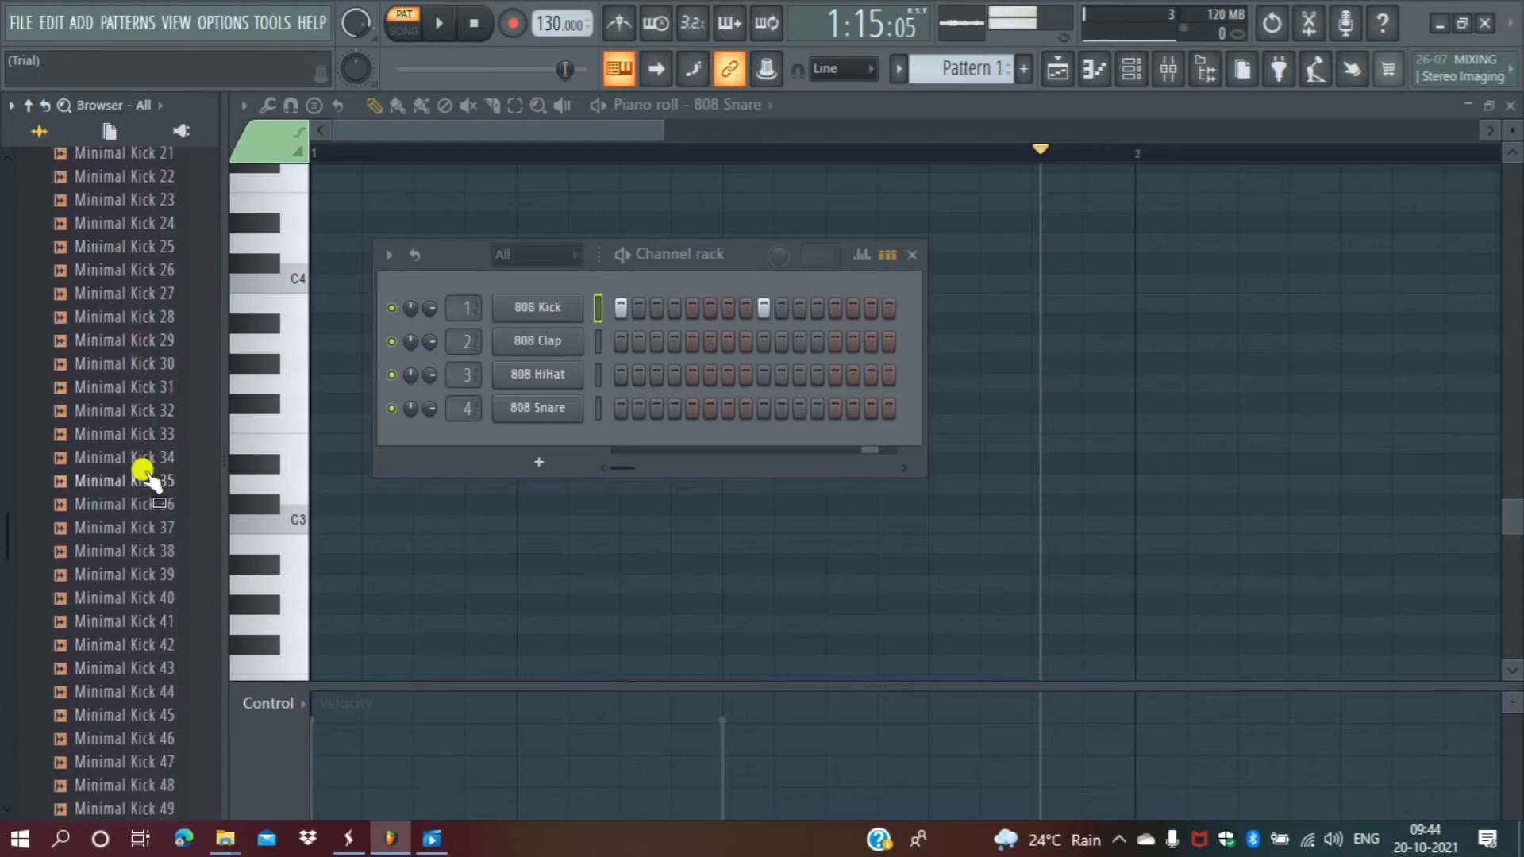
scroll(143, 575, down, 6)
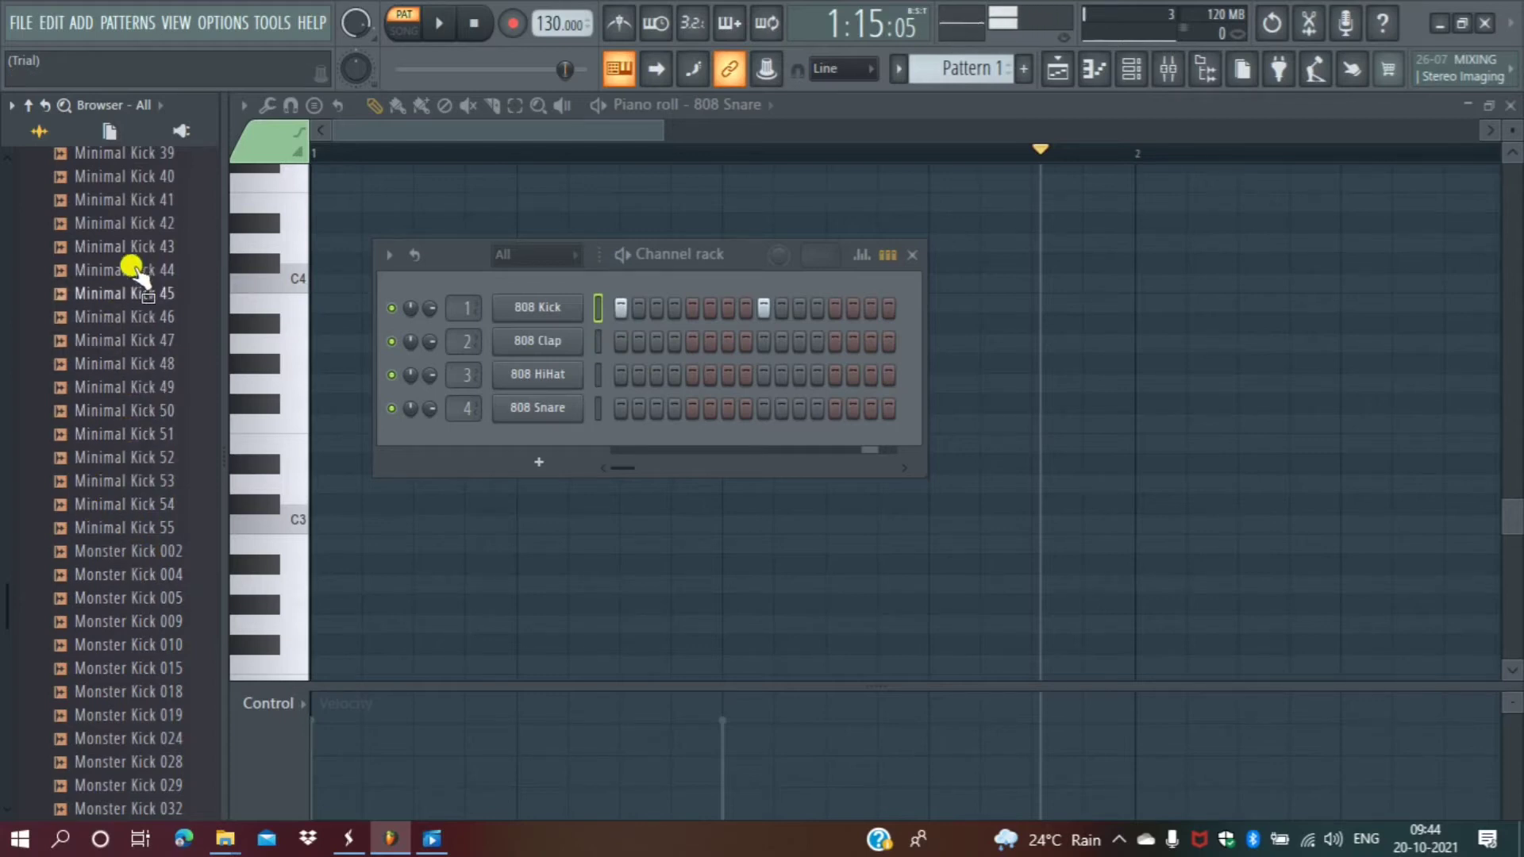
scroll(126, 516, up, 6)
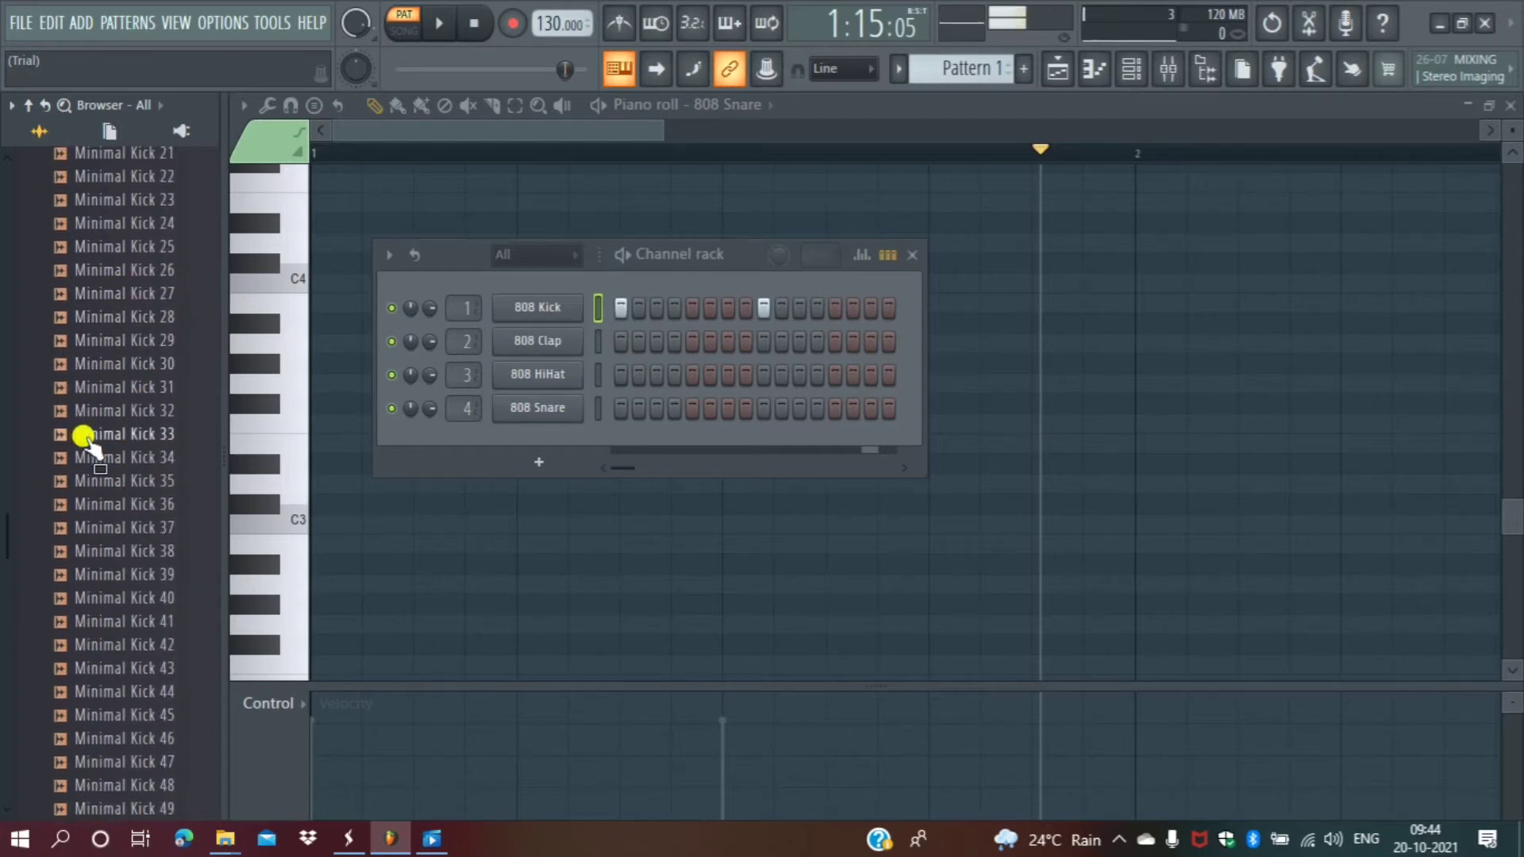
scroll(92, 432, up, 1)
scroll(92, 373, up, 10)
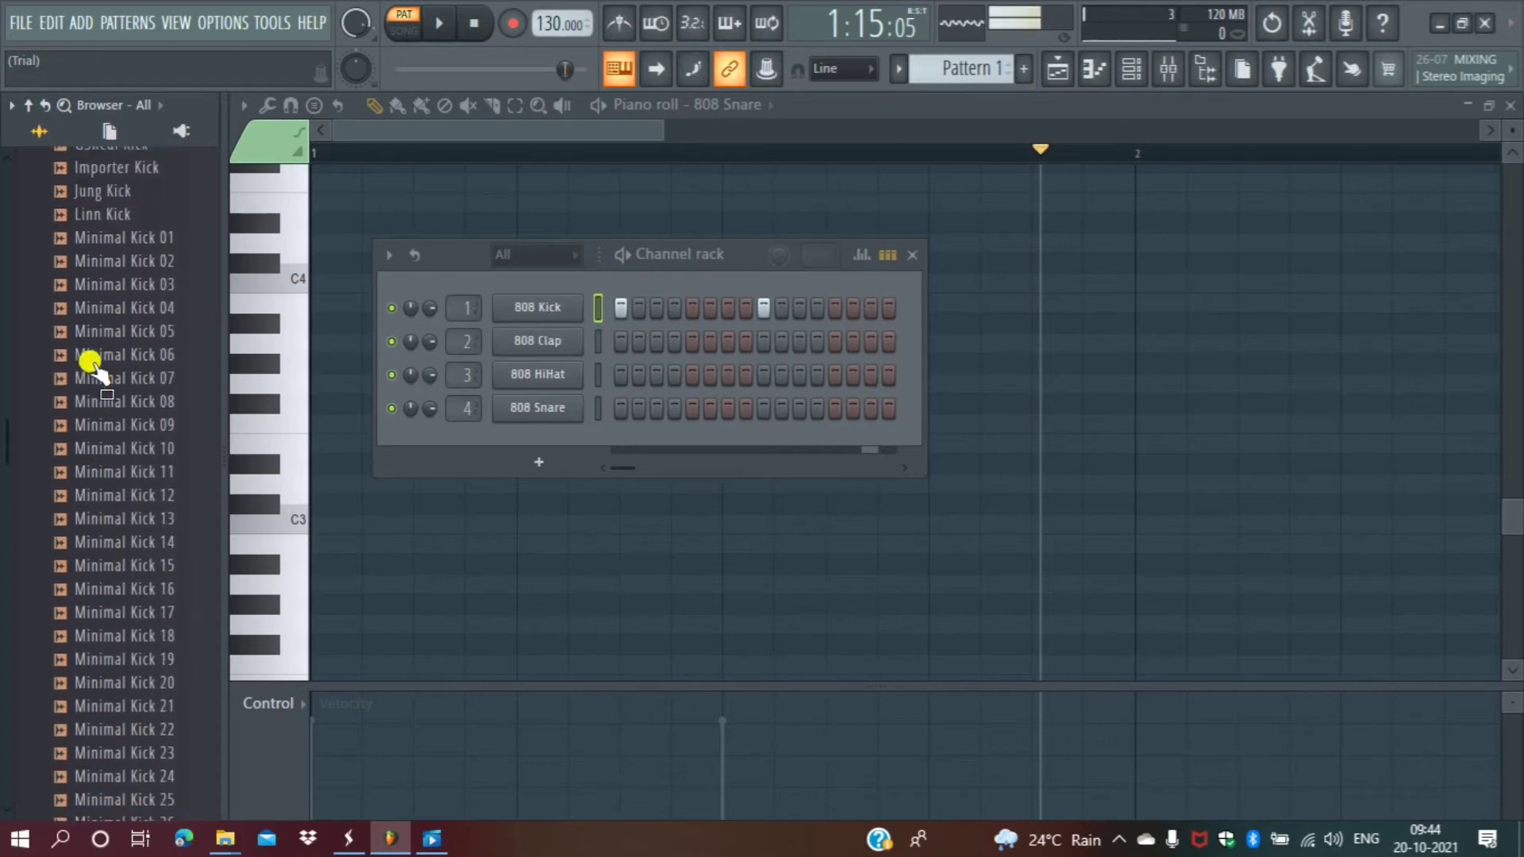
scroll(93, 366, up, 4)
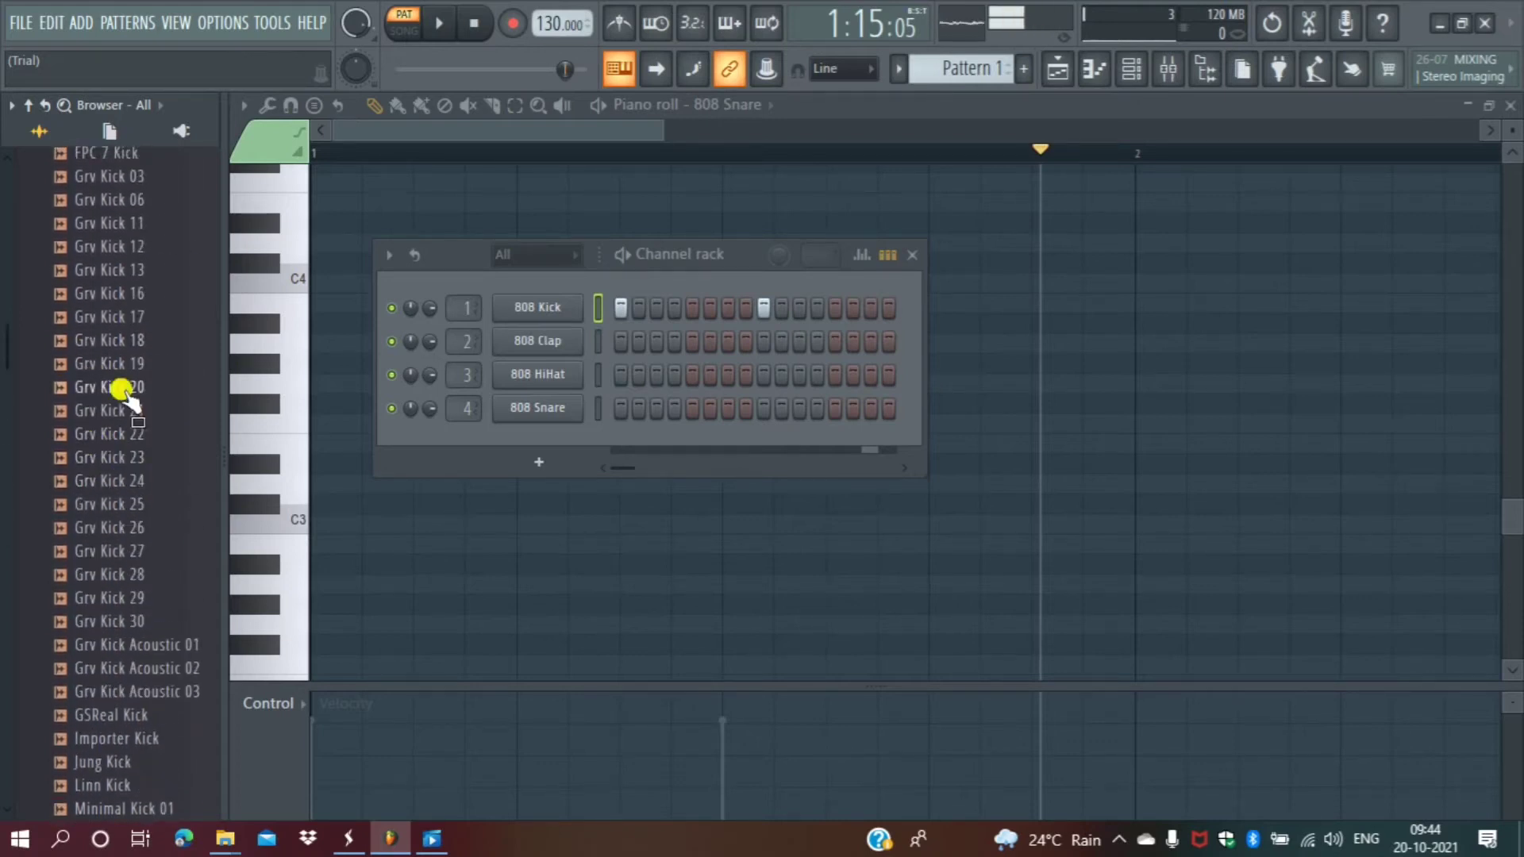
click(108, 227)
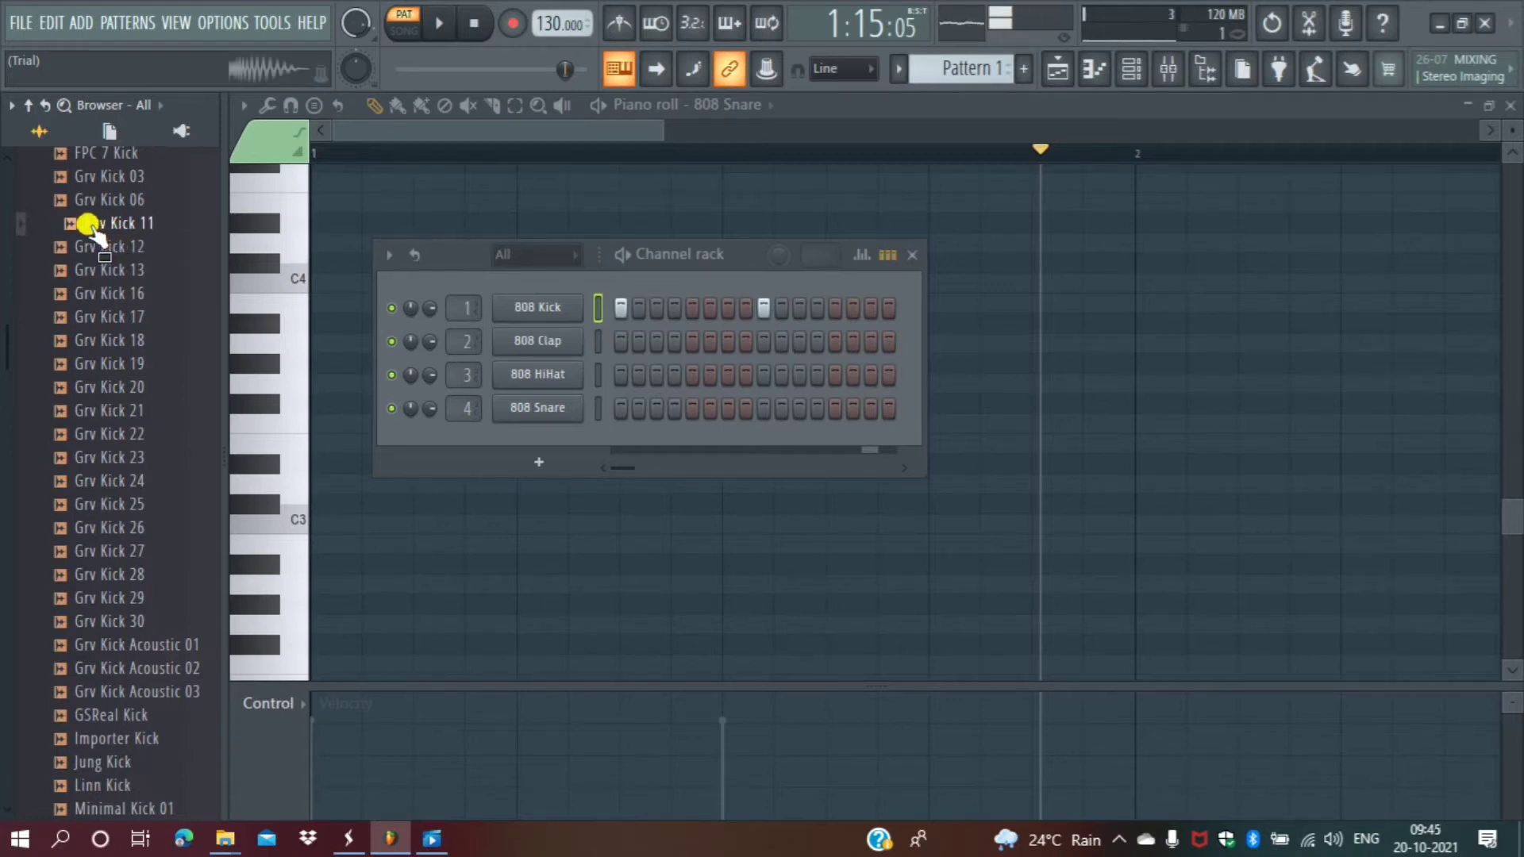
drag(89, 227, 512, 310)
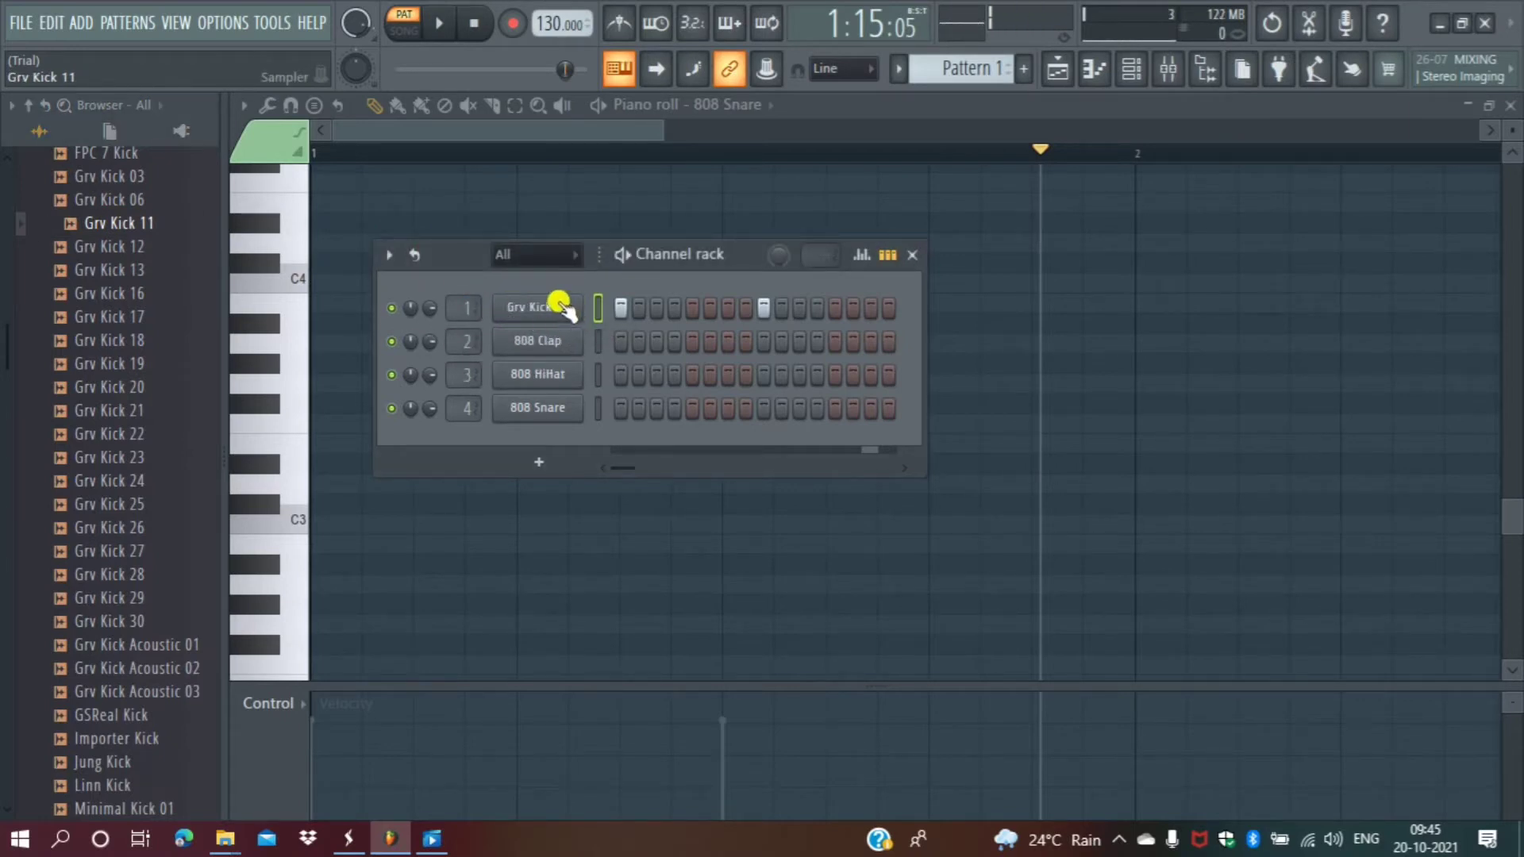
scroll(90, 552, down, 1)
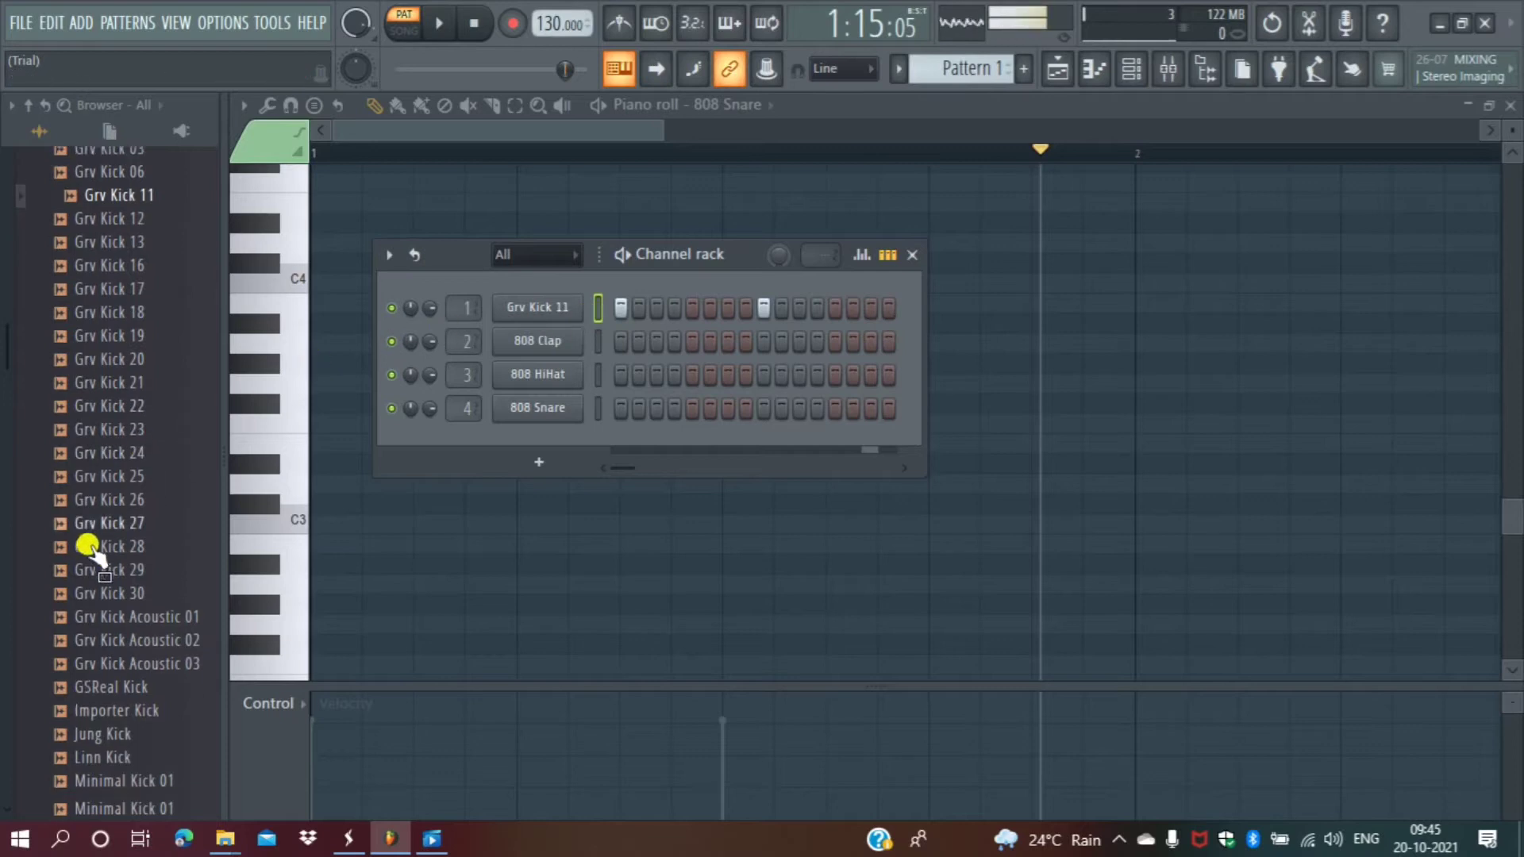
Add Monster Kick 002 from the Kicks samples as a new channel below Grv Kick 11 and fill it every 8 steps.
scroll(89, 552, down, 20)
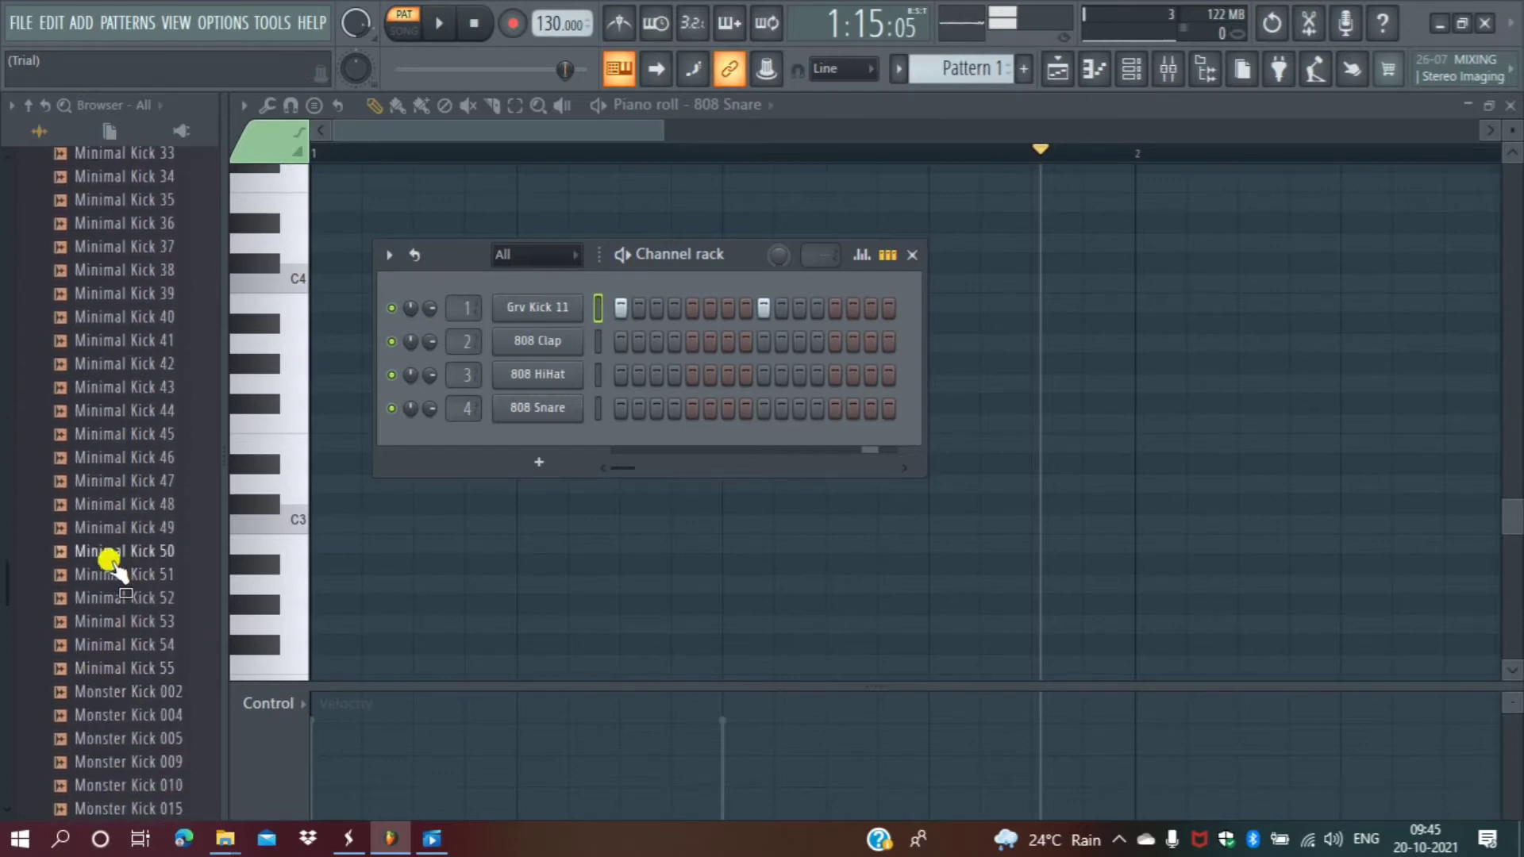
click(141, 695)
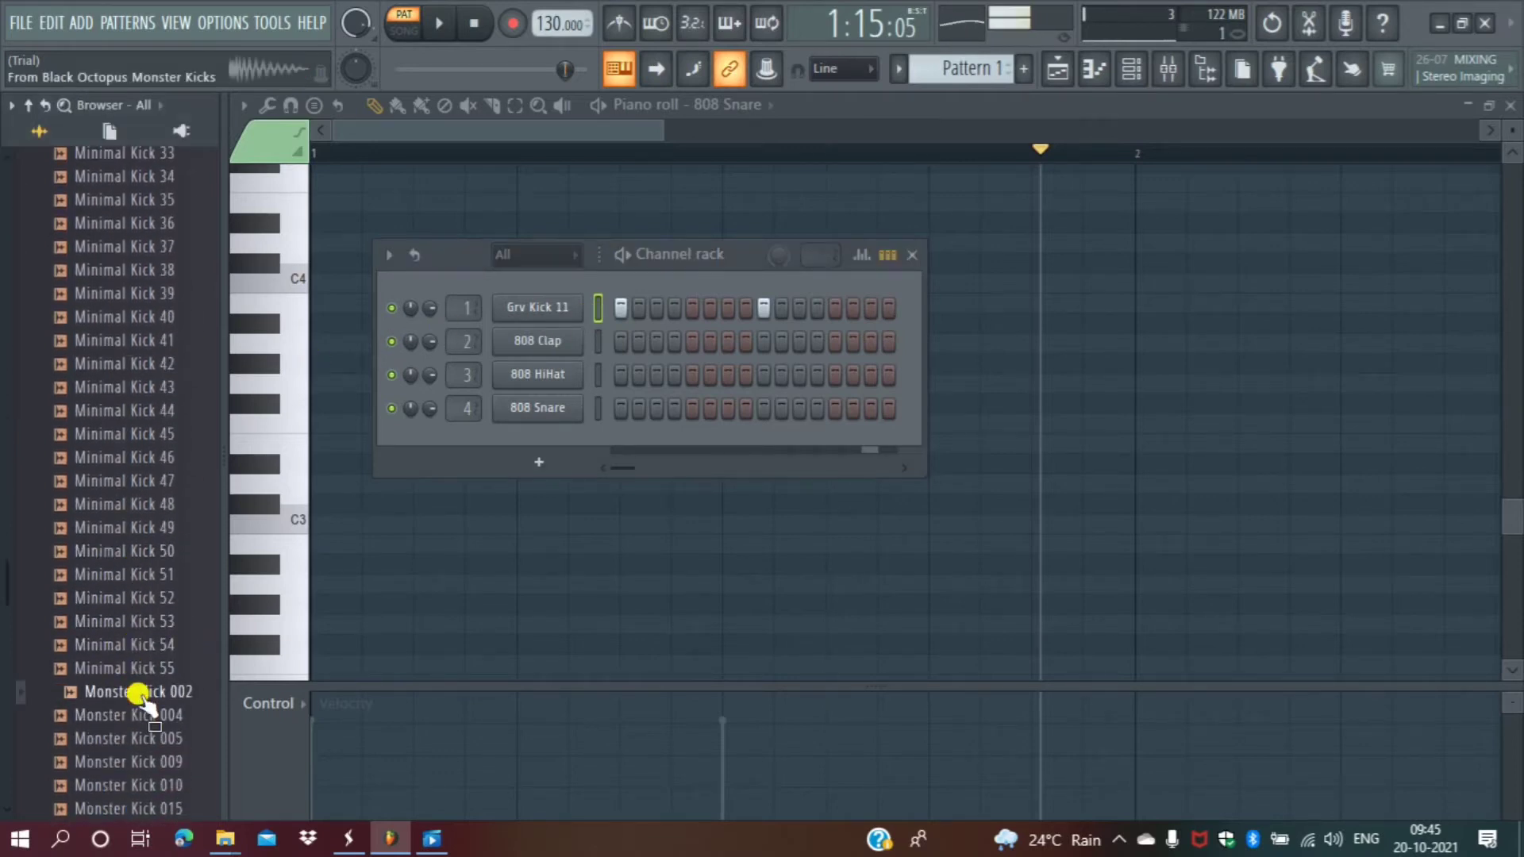
drag(97, 697, 537, 329)
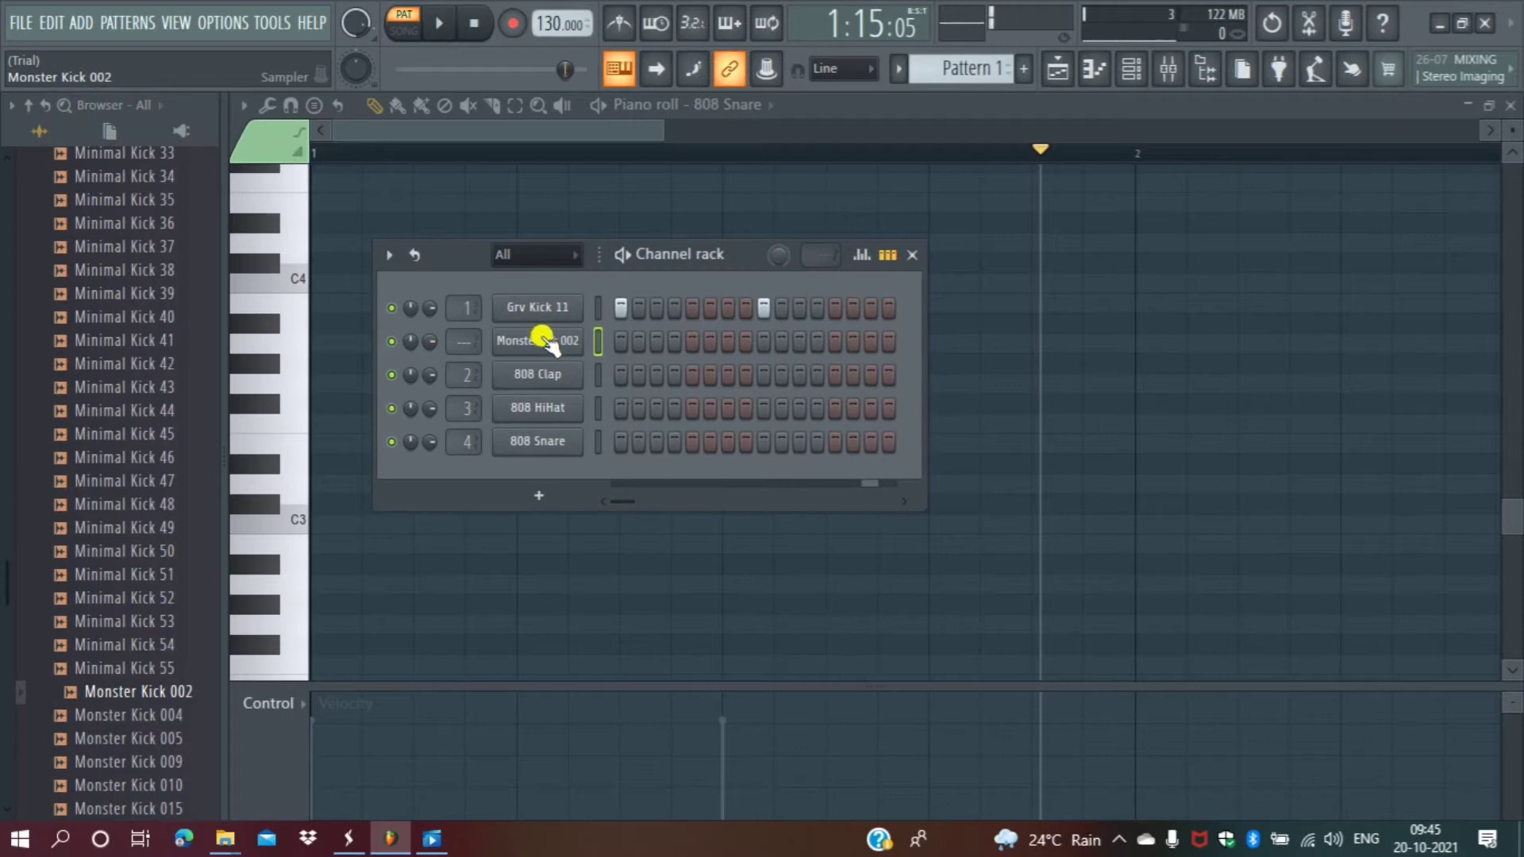
right_click(544, 339)
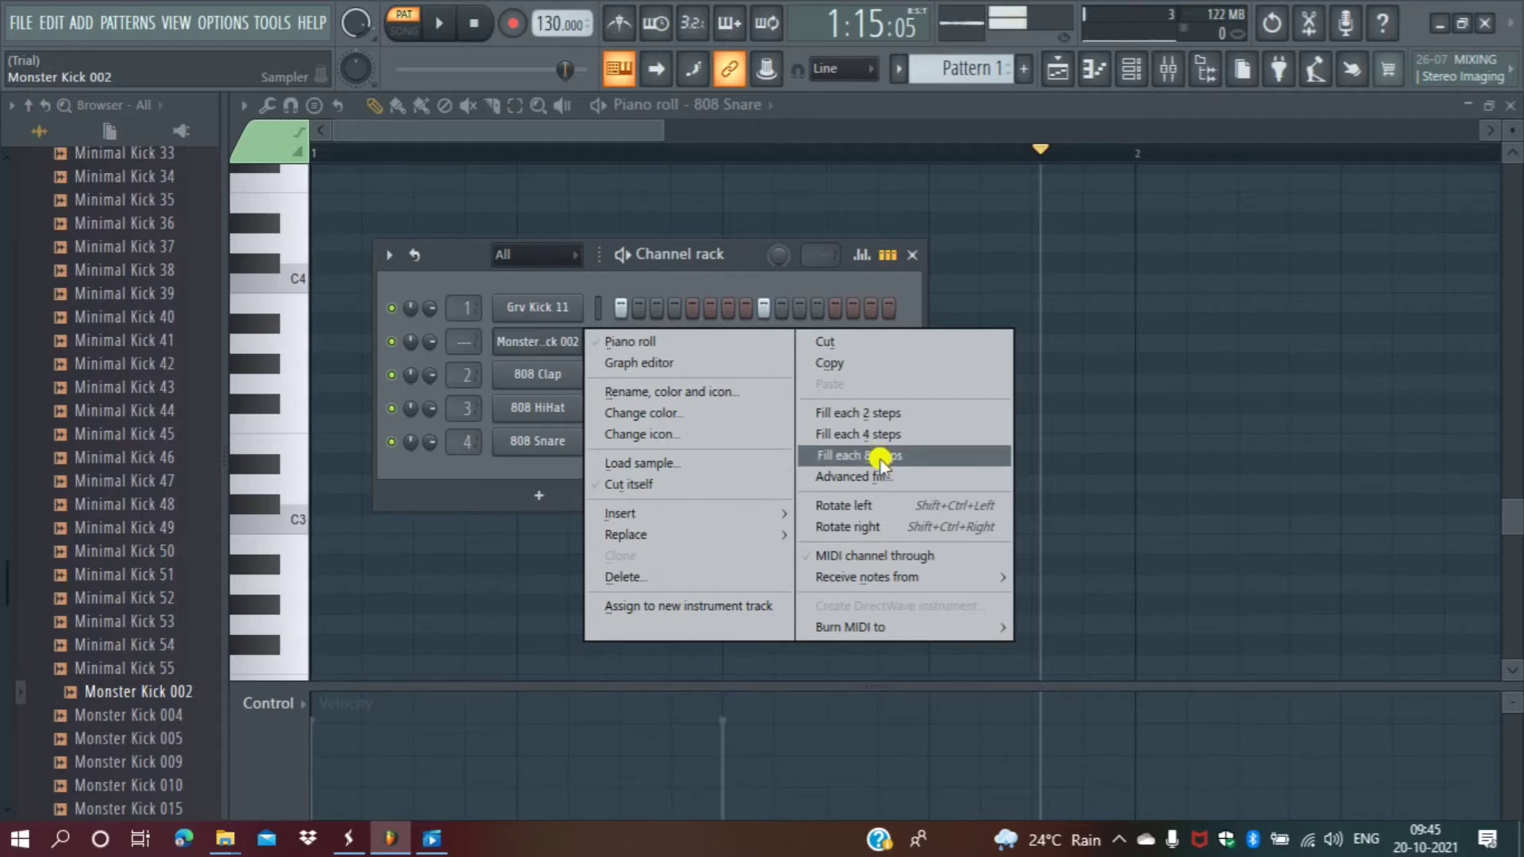
click(880, 456)
Fill every 4 steps on the Grv Kick 11 channel and play the pattern briefly.
right_click(527, 307)
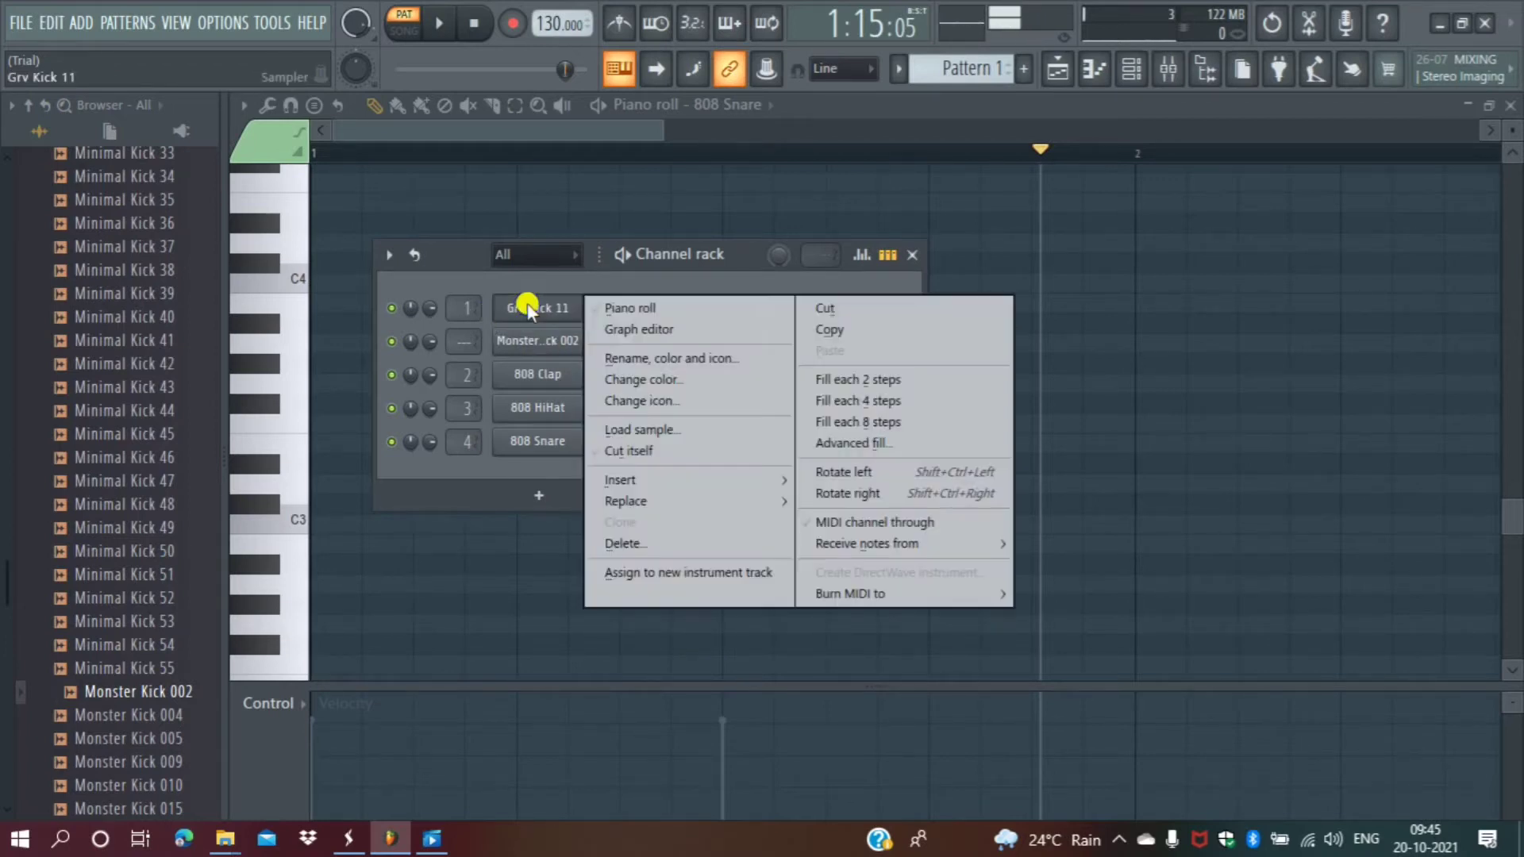
click(866, 401)
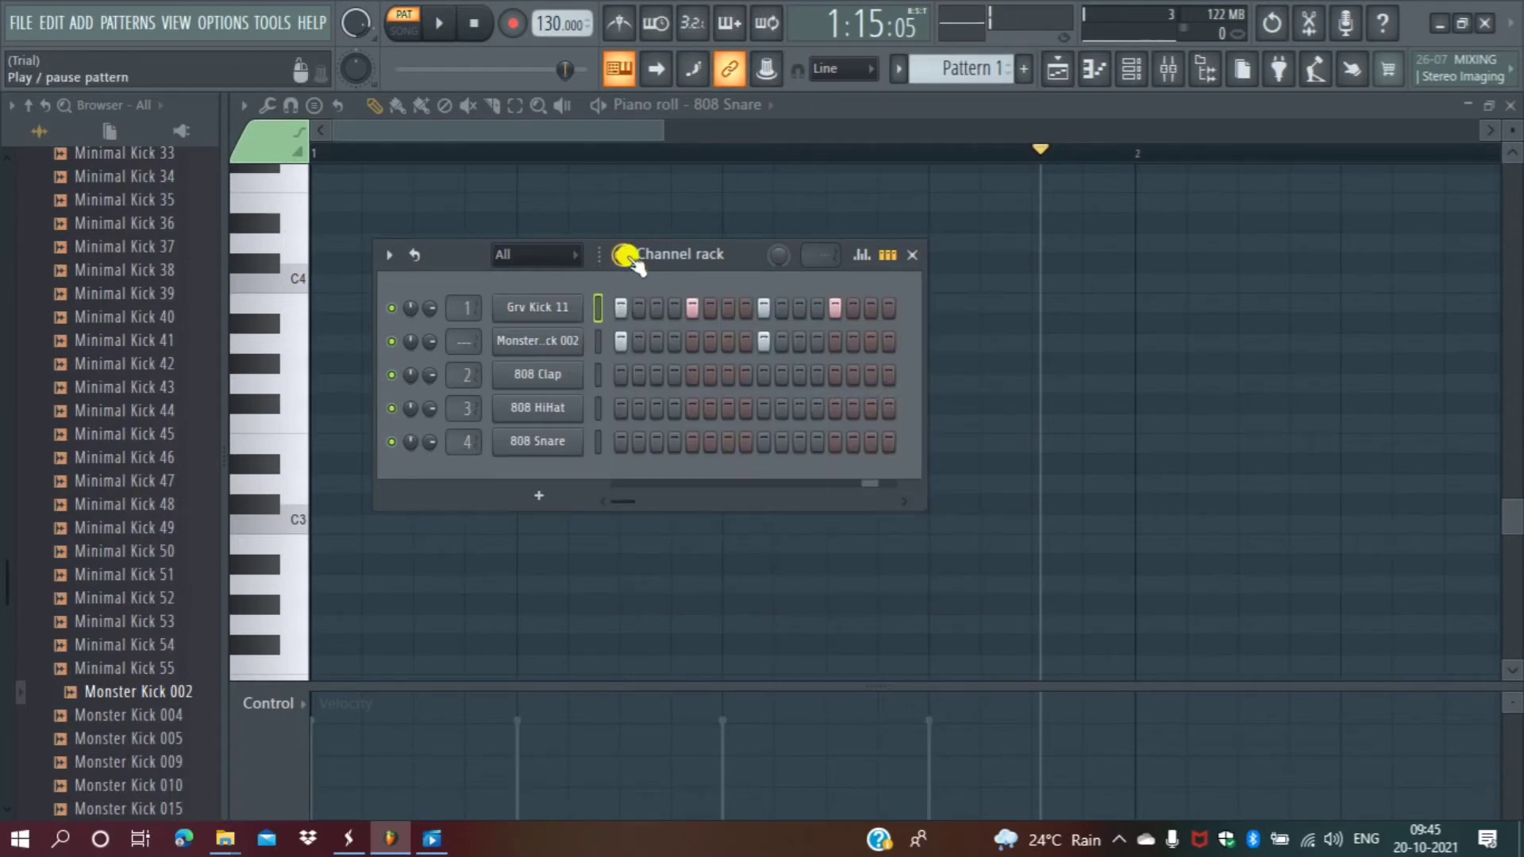
key(space)
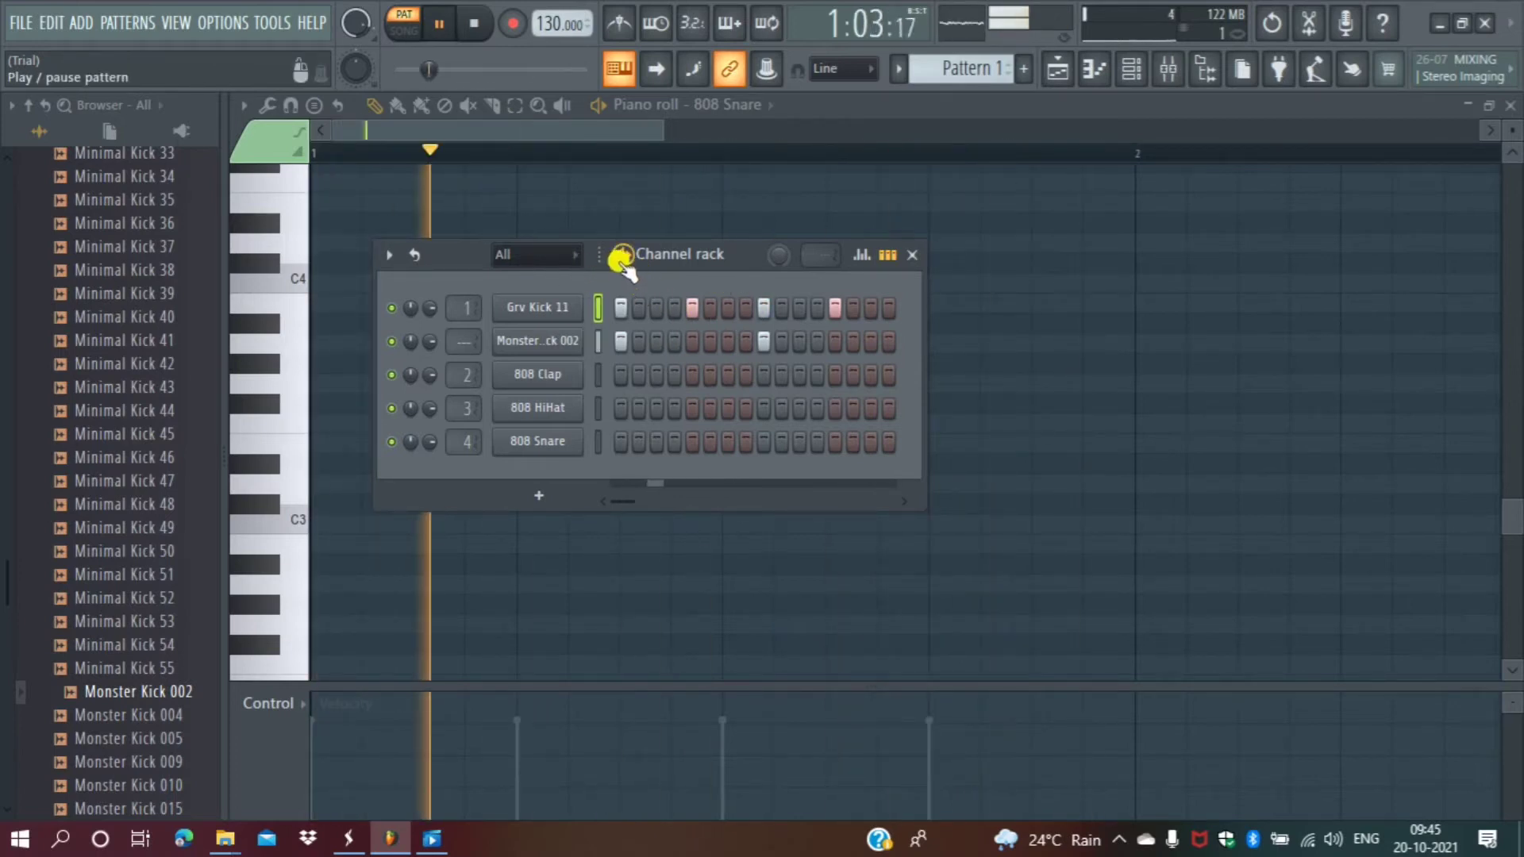
key(space)
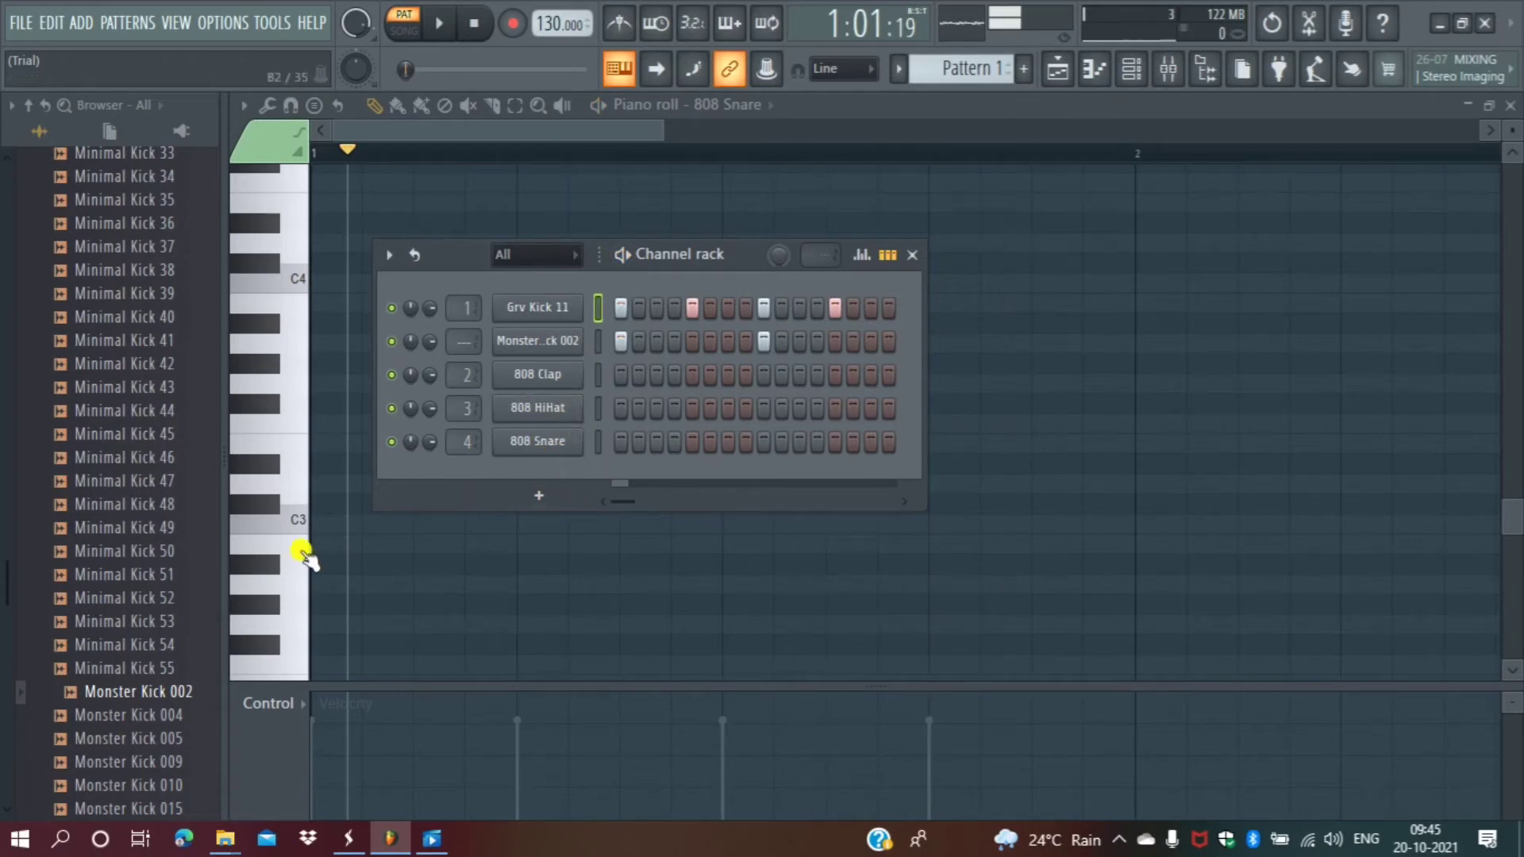
Open the Snares samples under Drums and preview several rim and snare sounds between 14in Rim and Alum Snare 1.
scroll(120, 623, down, 5)
scroll(111, 642, down, 4)
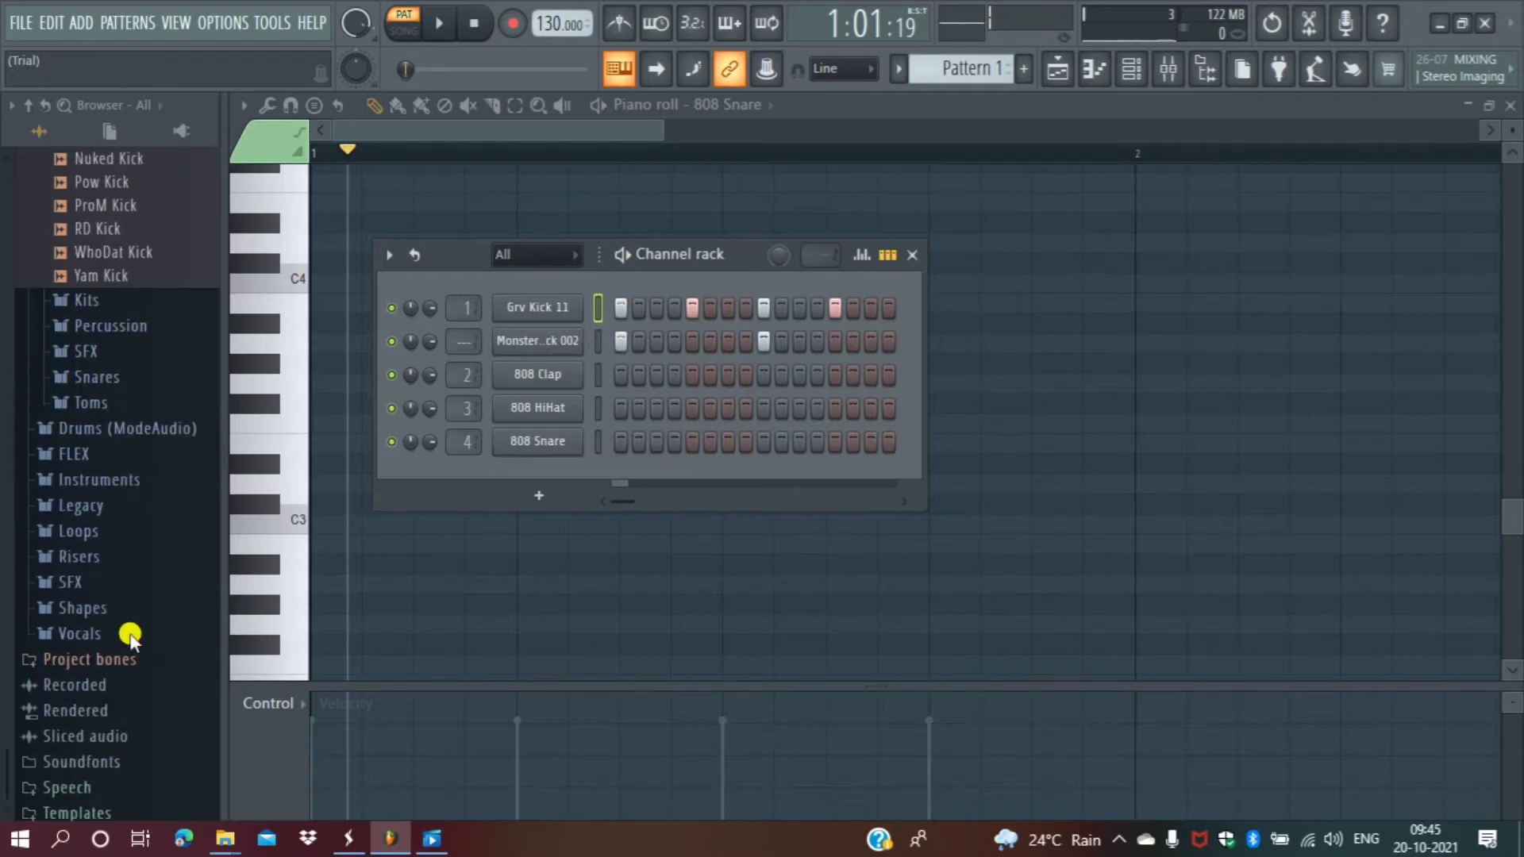
click(113, 374)
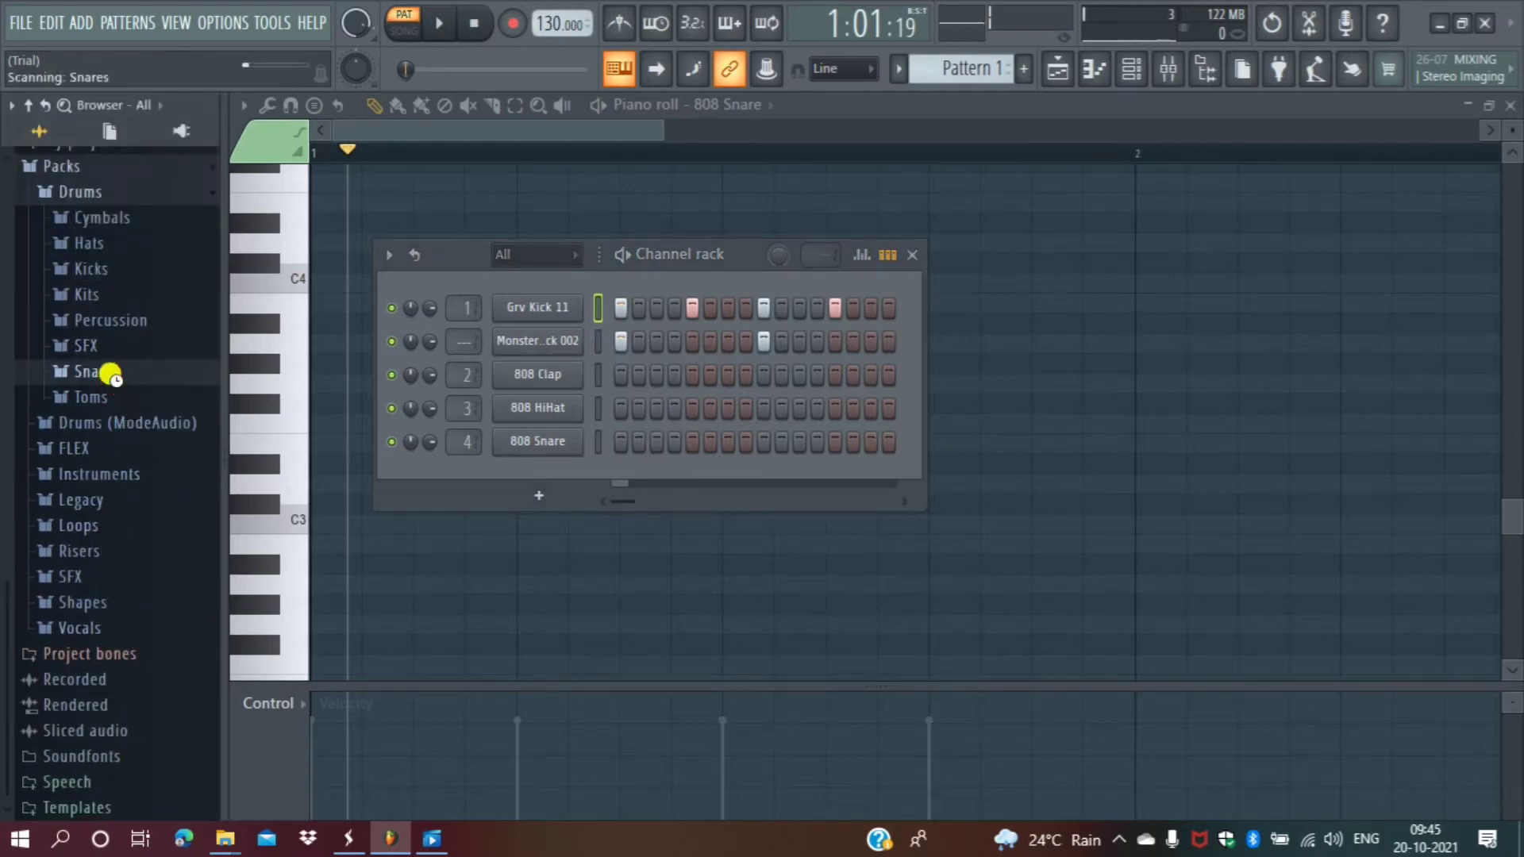
click(117, 396)
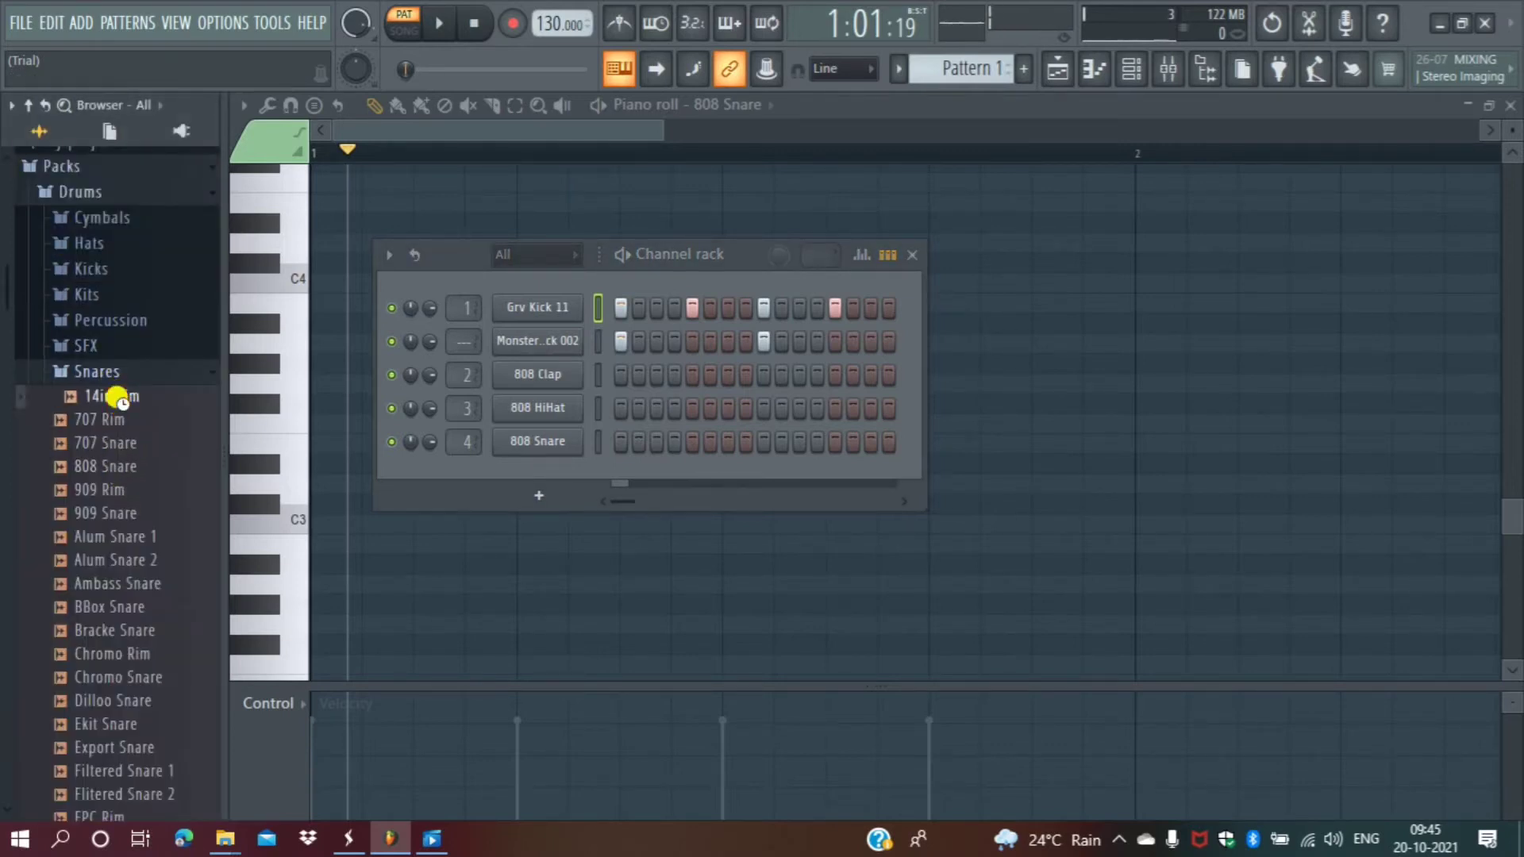
click(115, 490)
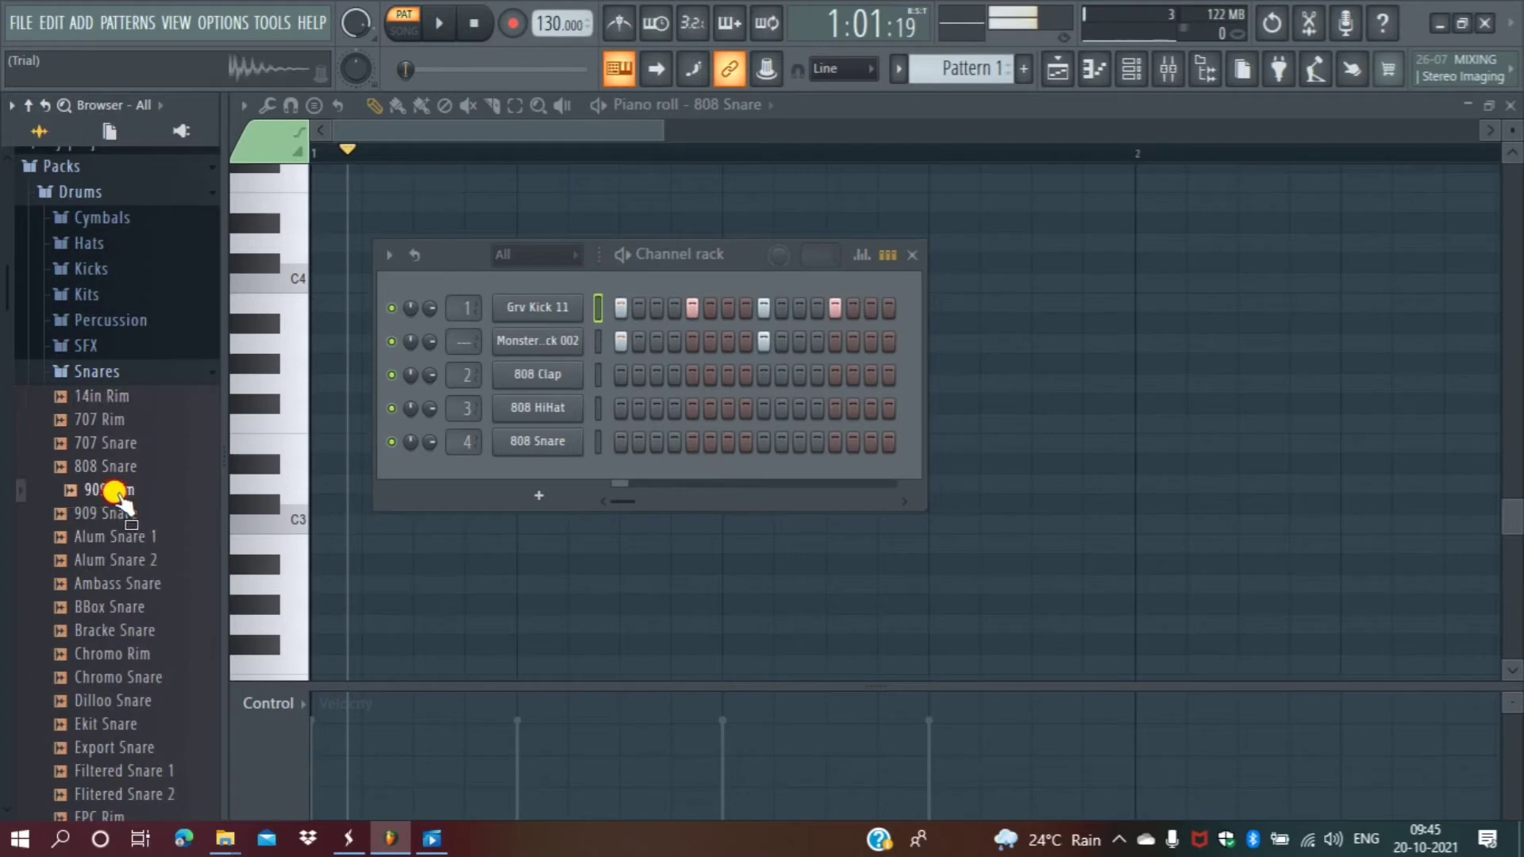
click(114, 467)
click(115, 445)
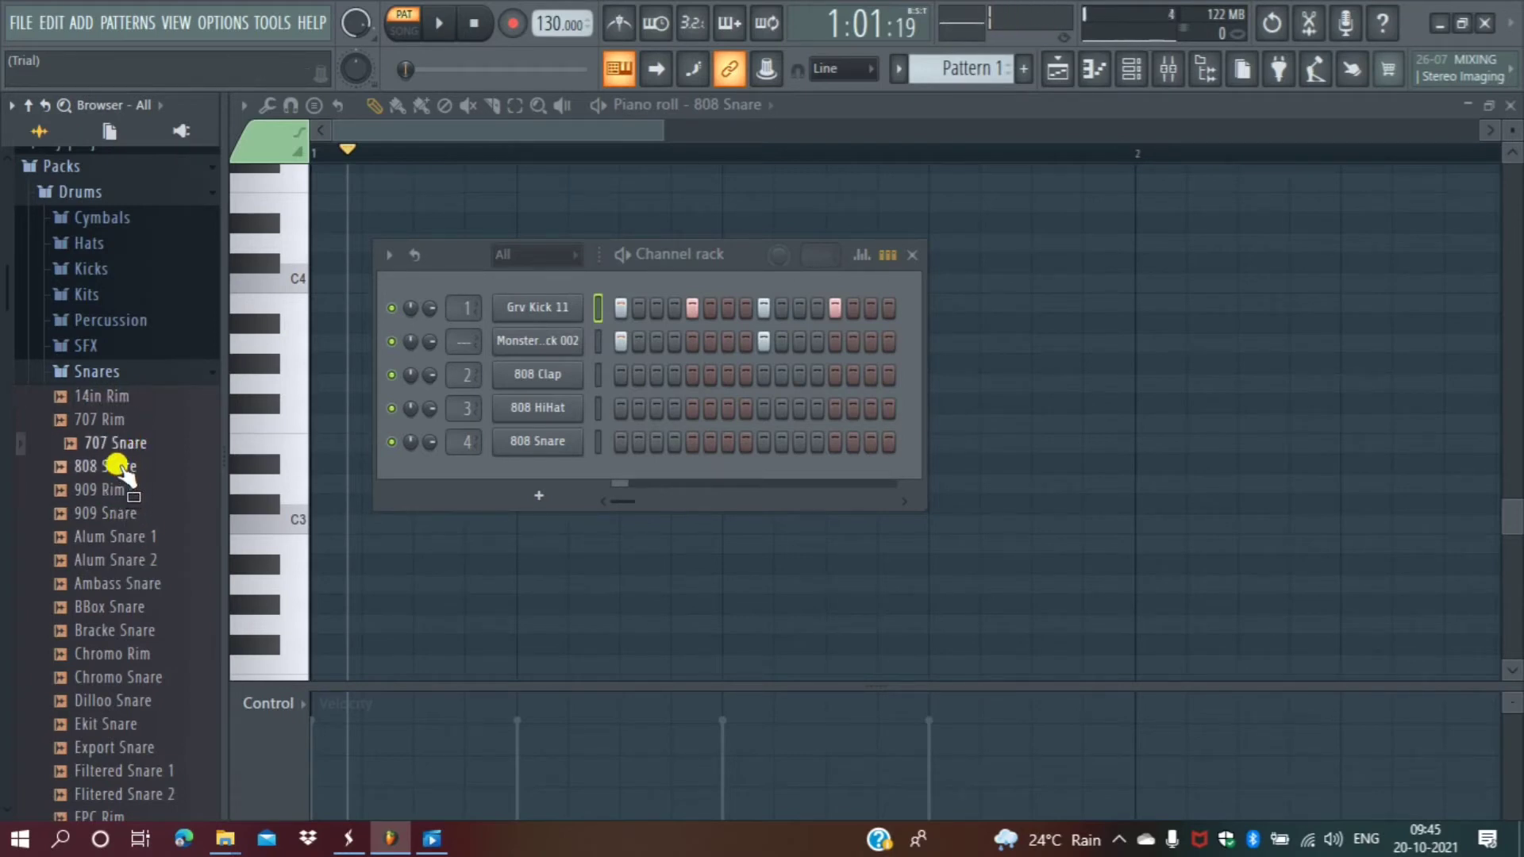
click(119, 467)
click(111, 513)
click(105, 535)
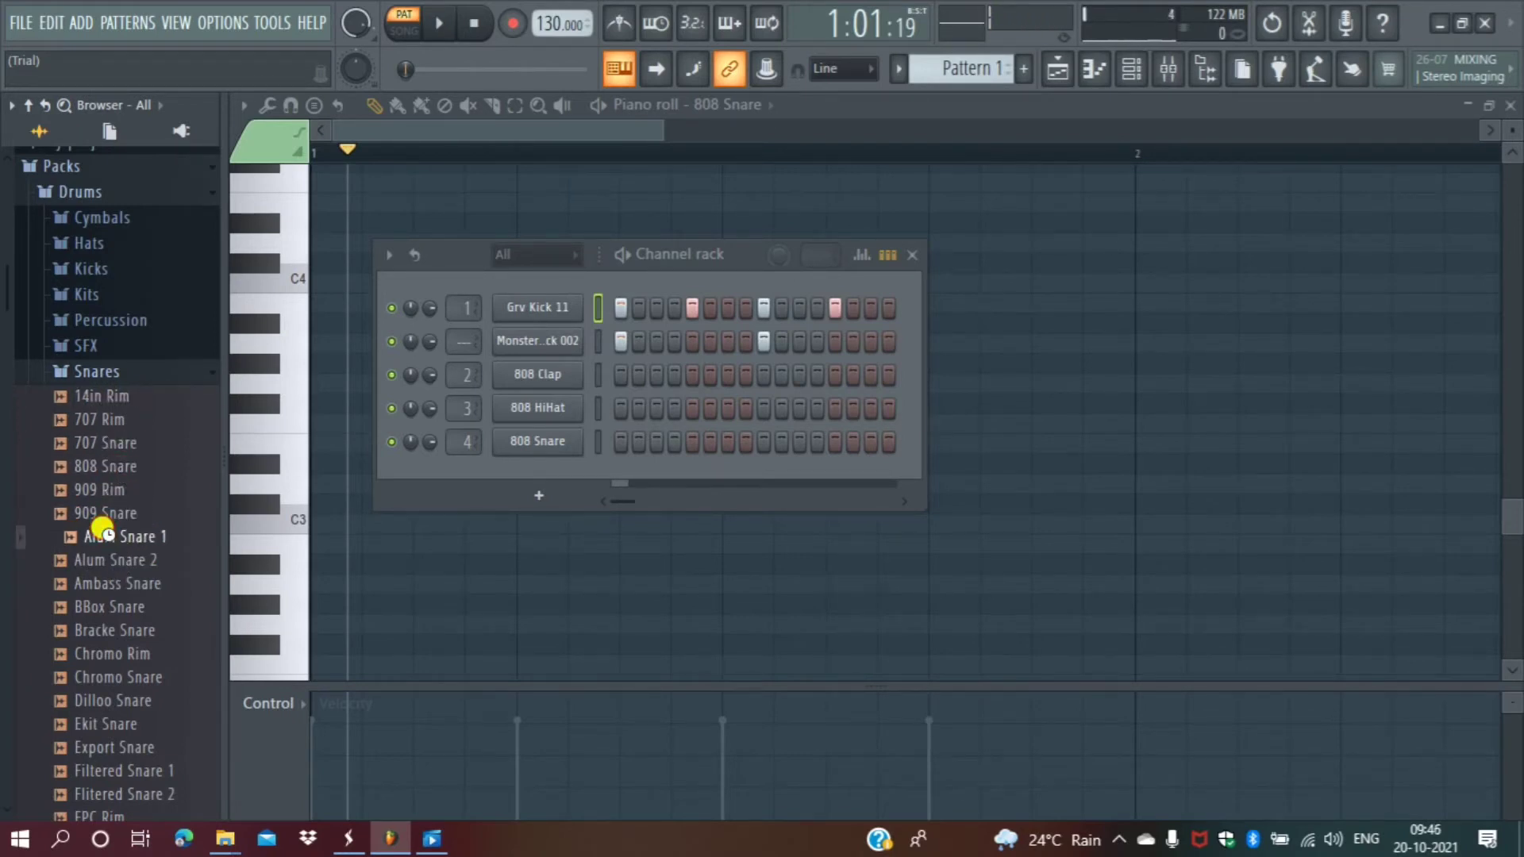
Load Alum Snare 1 onto the channel in place of 808 Clap and fill it every 2 steps.
scroll(103, 586, down, 10)
scroll(102, 301, up, 5)
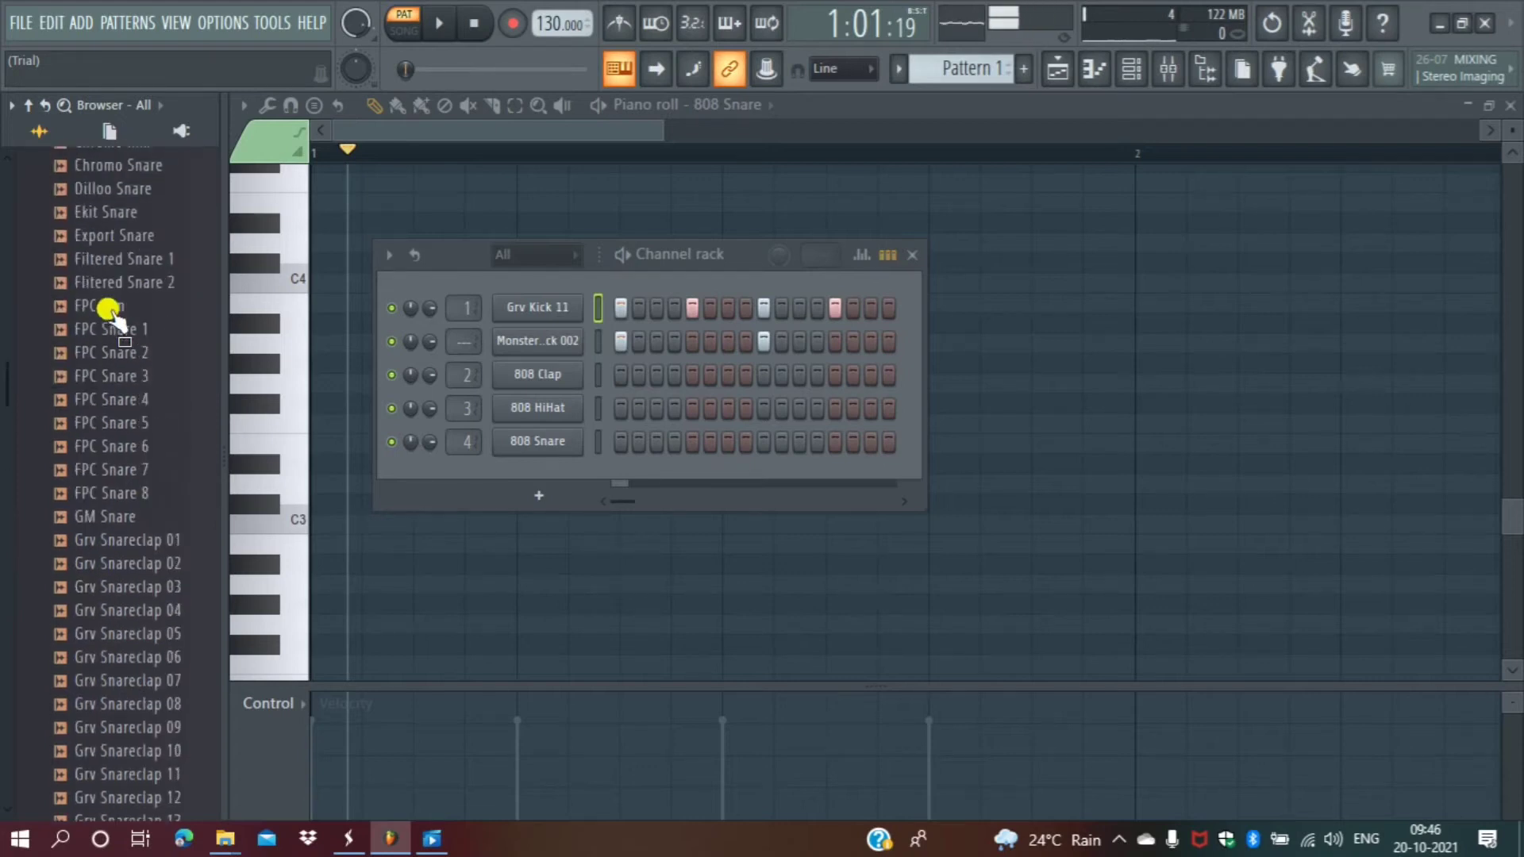
scroll(141, 346, up, 8)
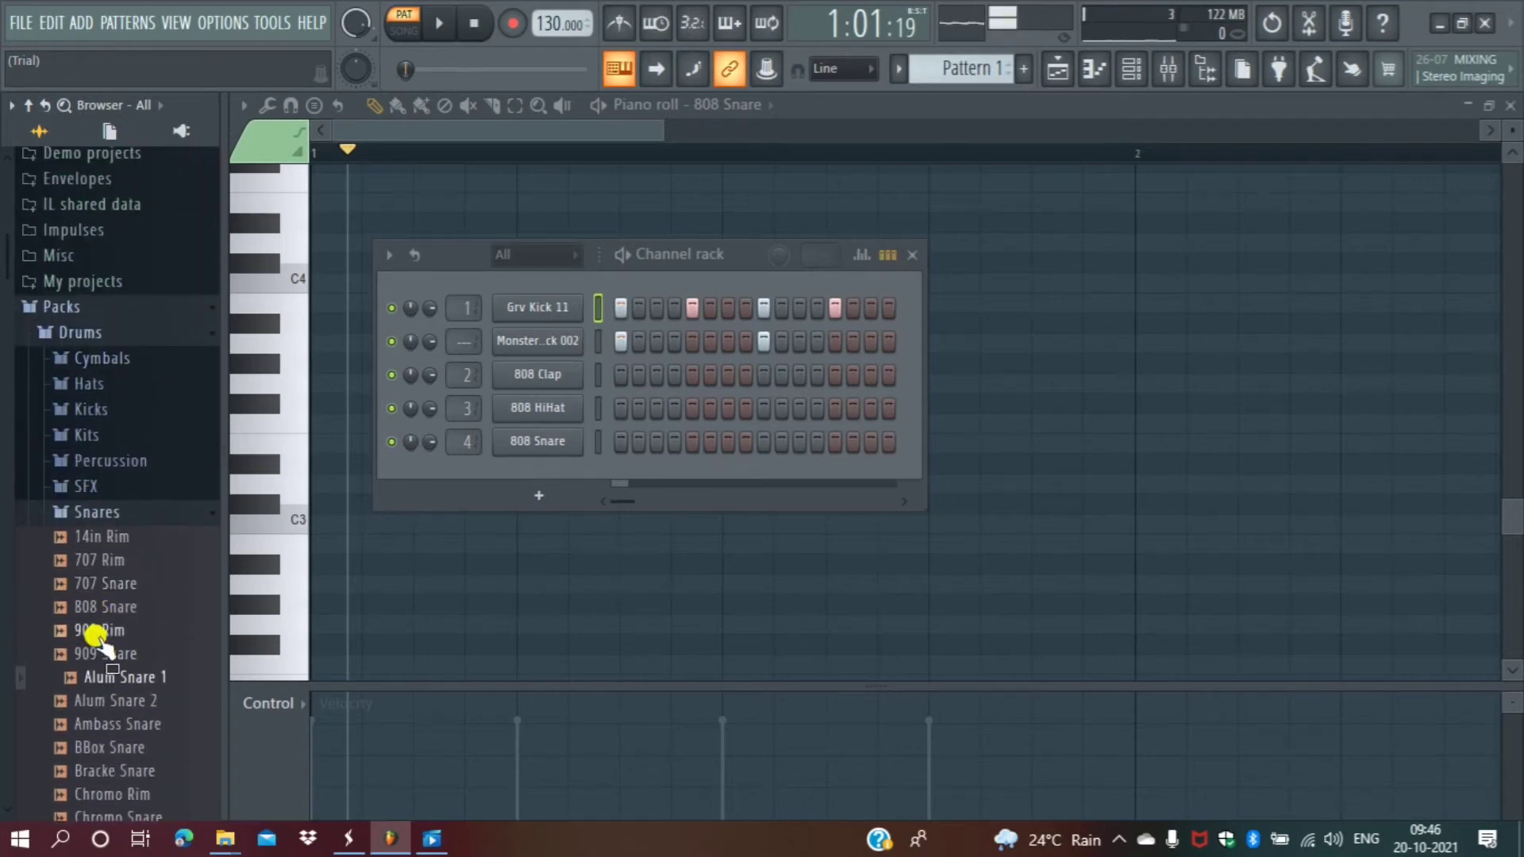
drag(102, 678, 517, 388)
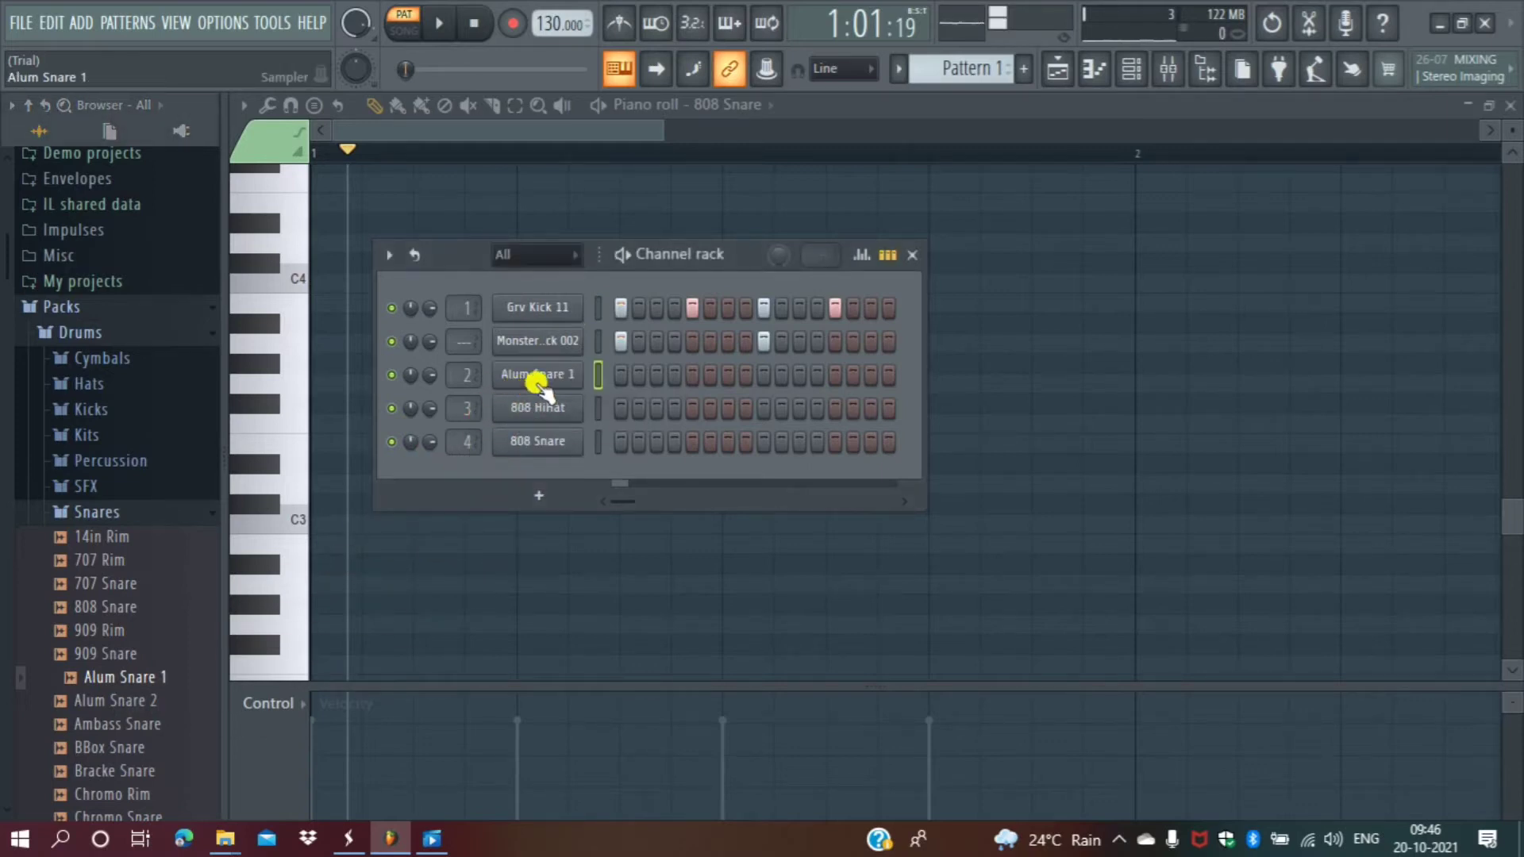
right_click(543, 380)
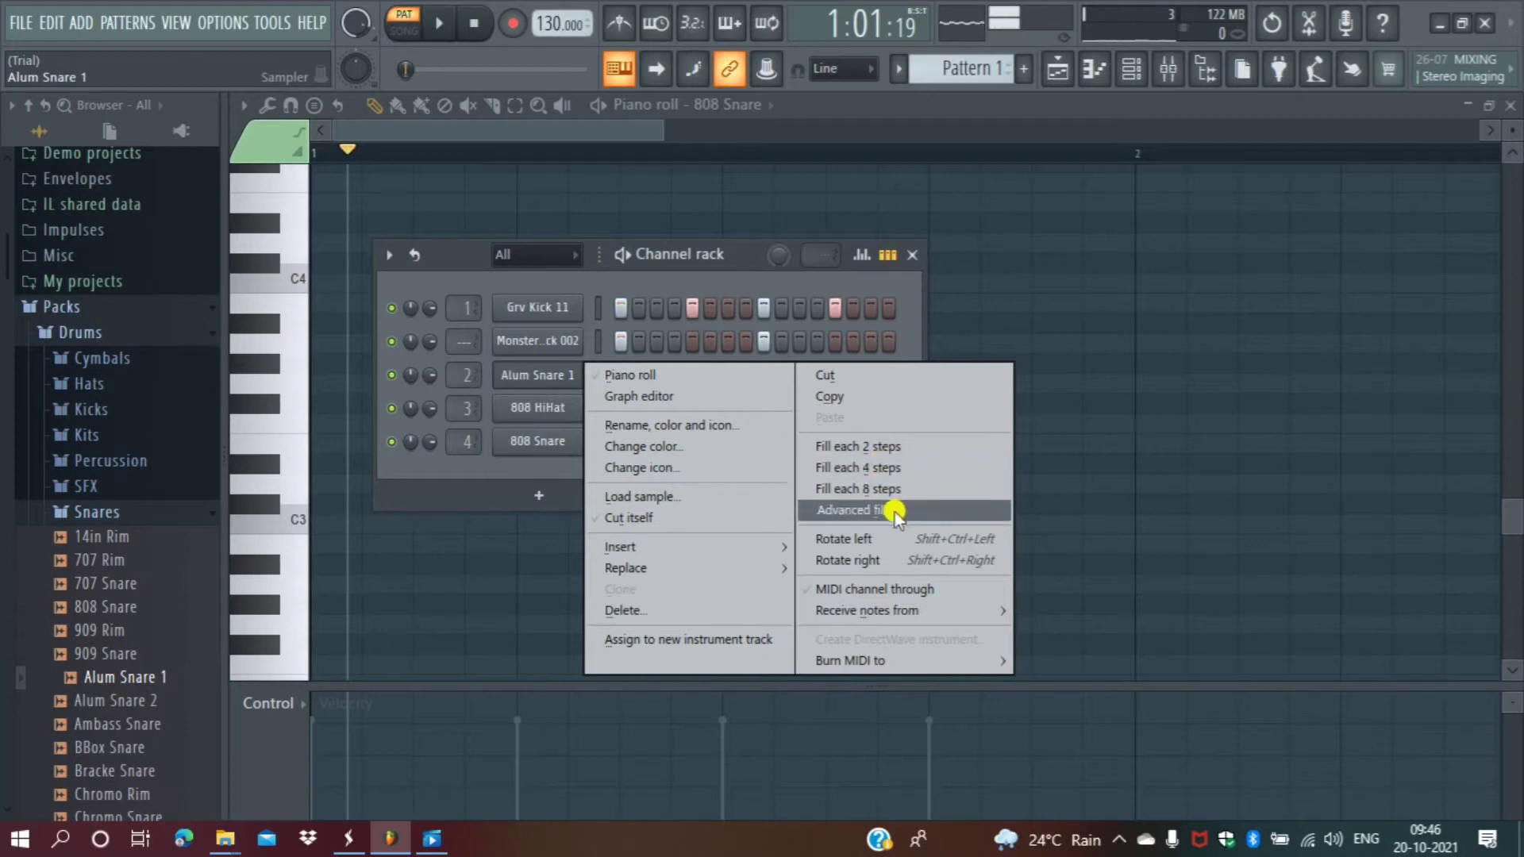
click(887, 449)
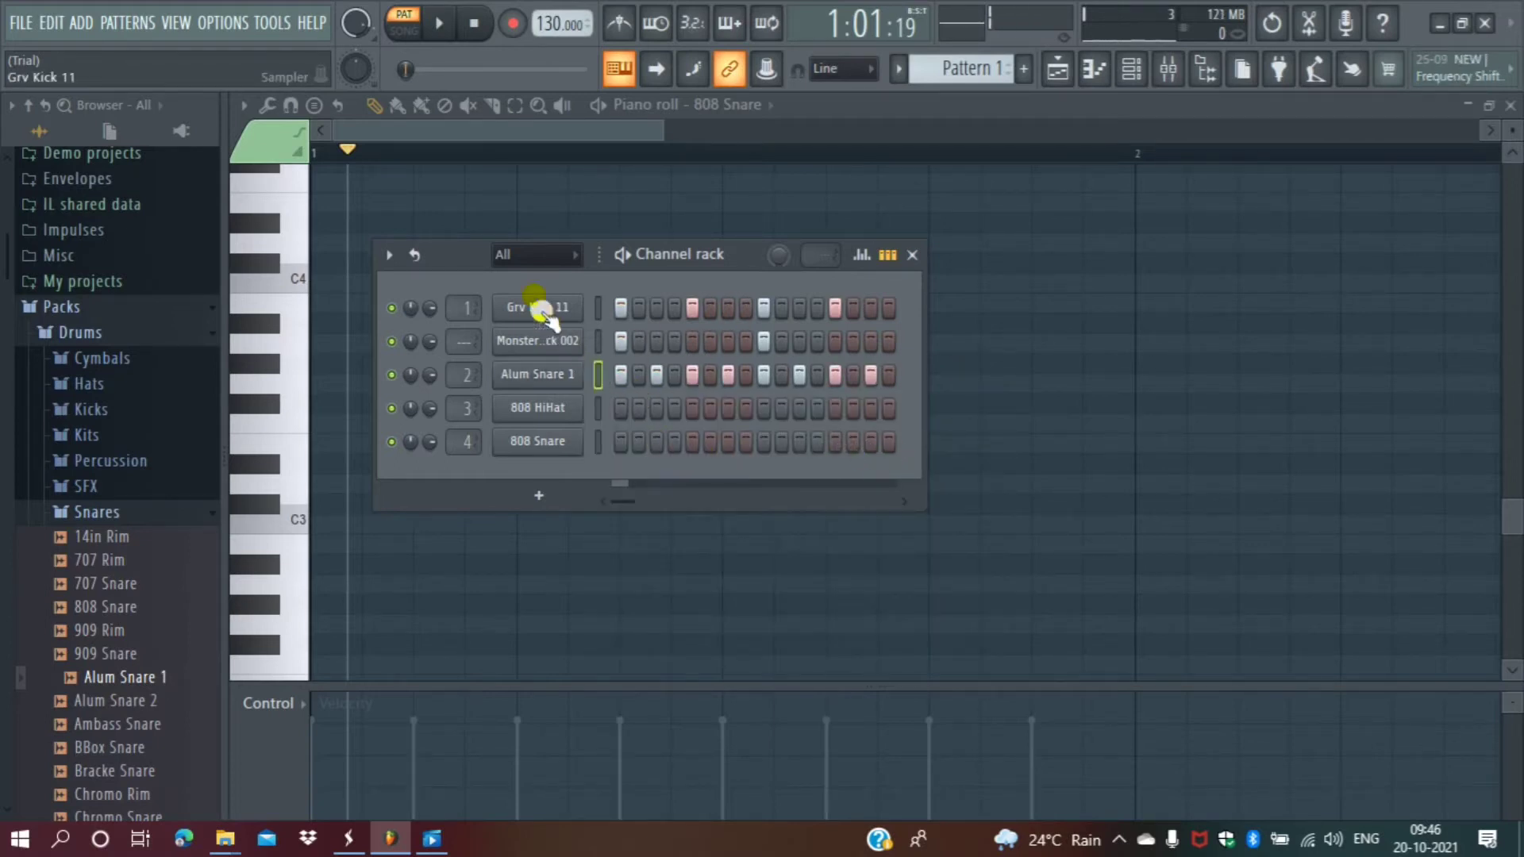
Play the pattern, reduce the Alum Snare 1 channel to steps 3, 7, 11, 14 and 15, and play it again.
click(627, 262)
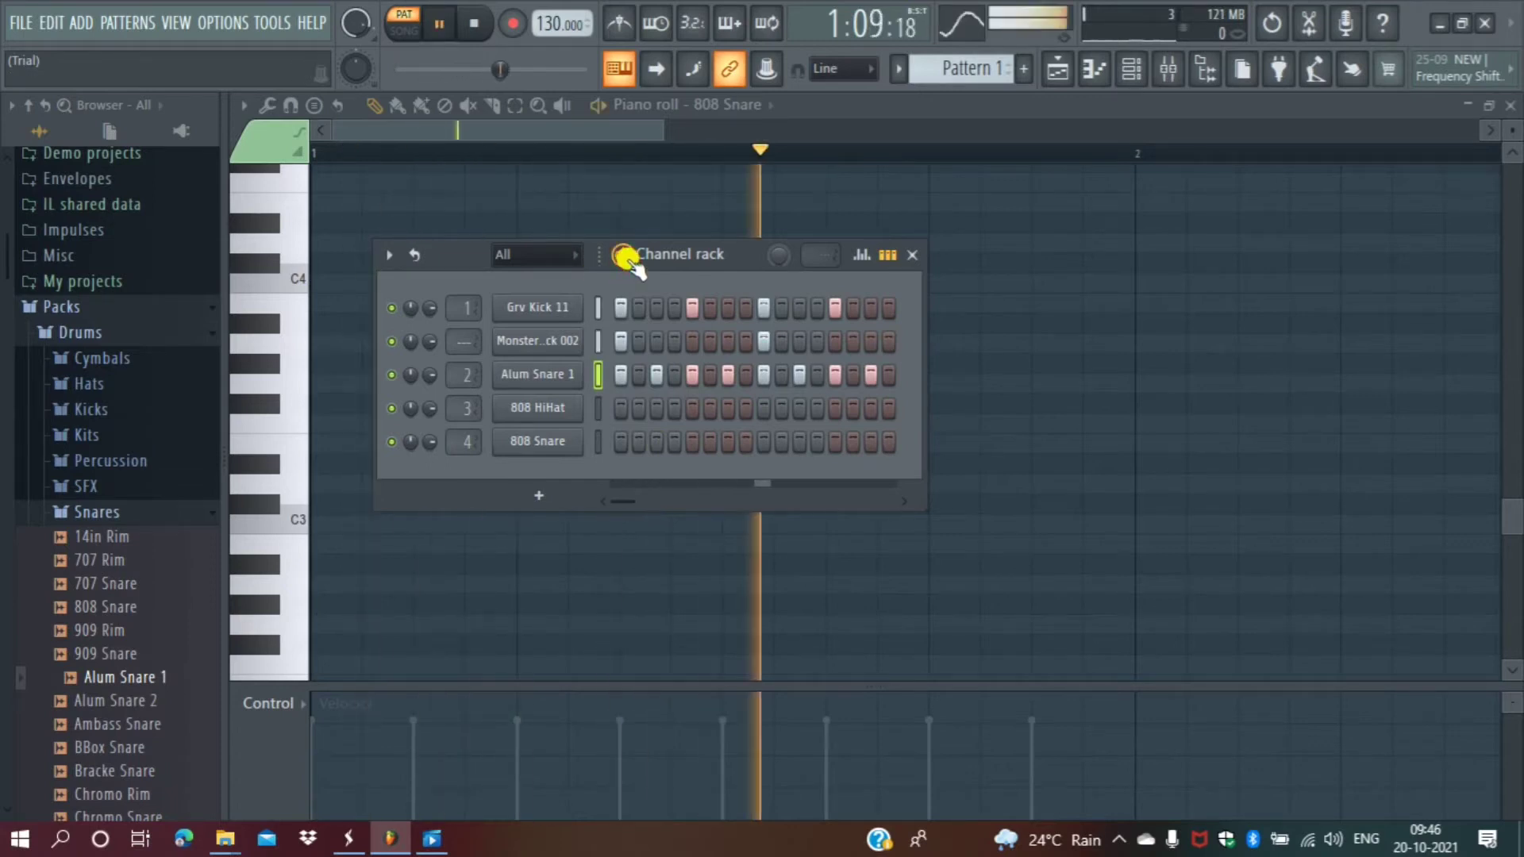
click(624, 256)
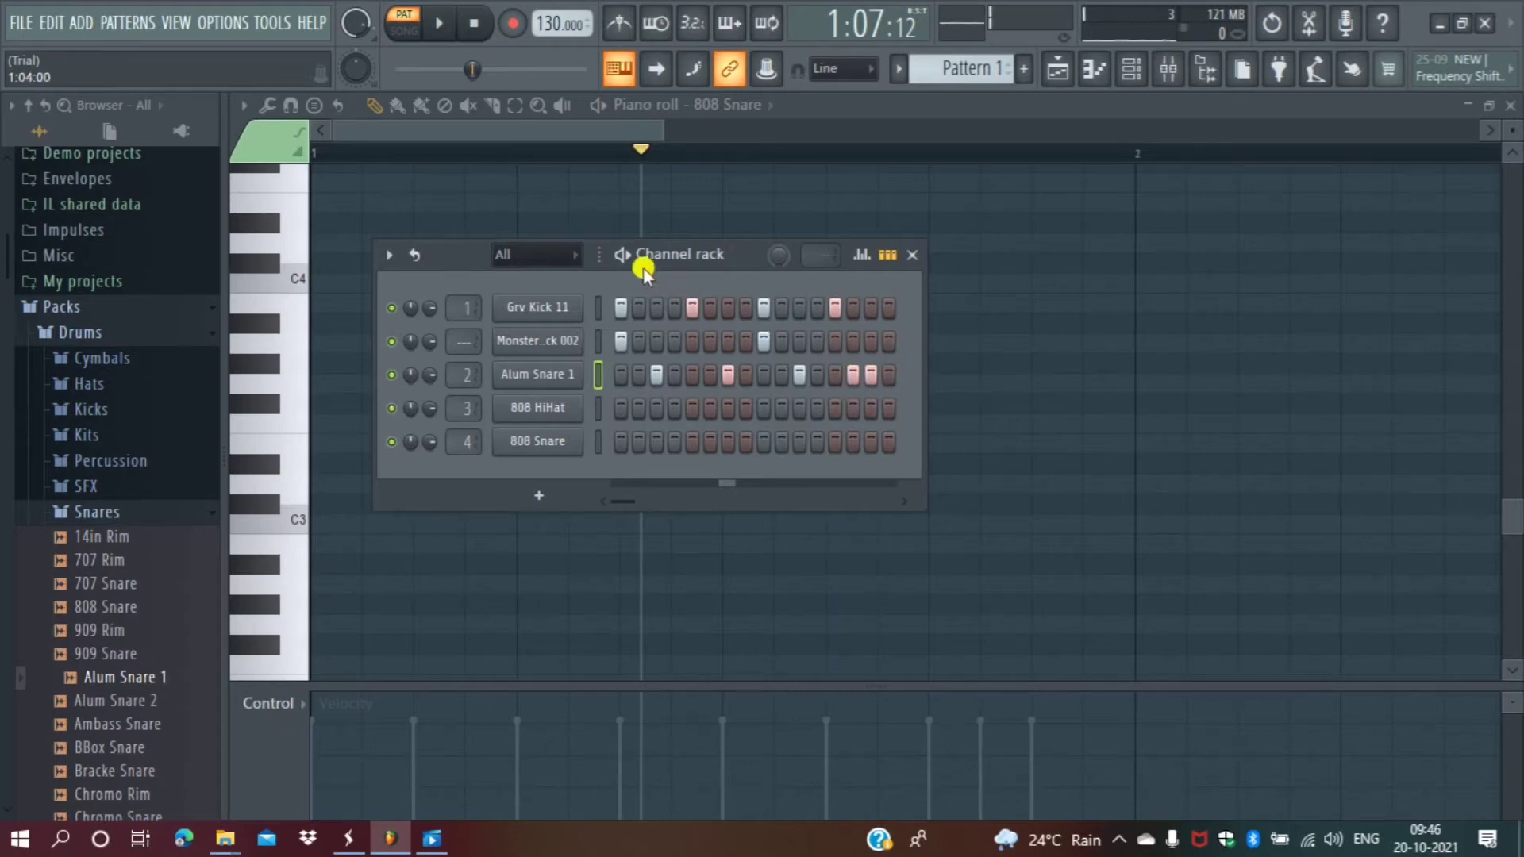
click(624, 254)
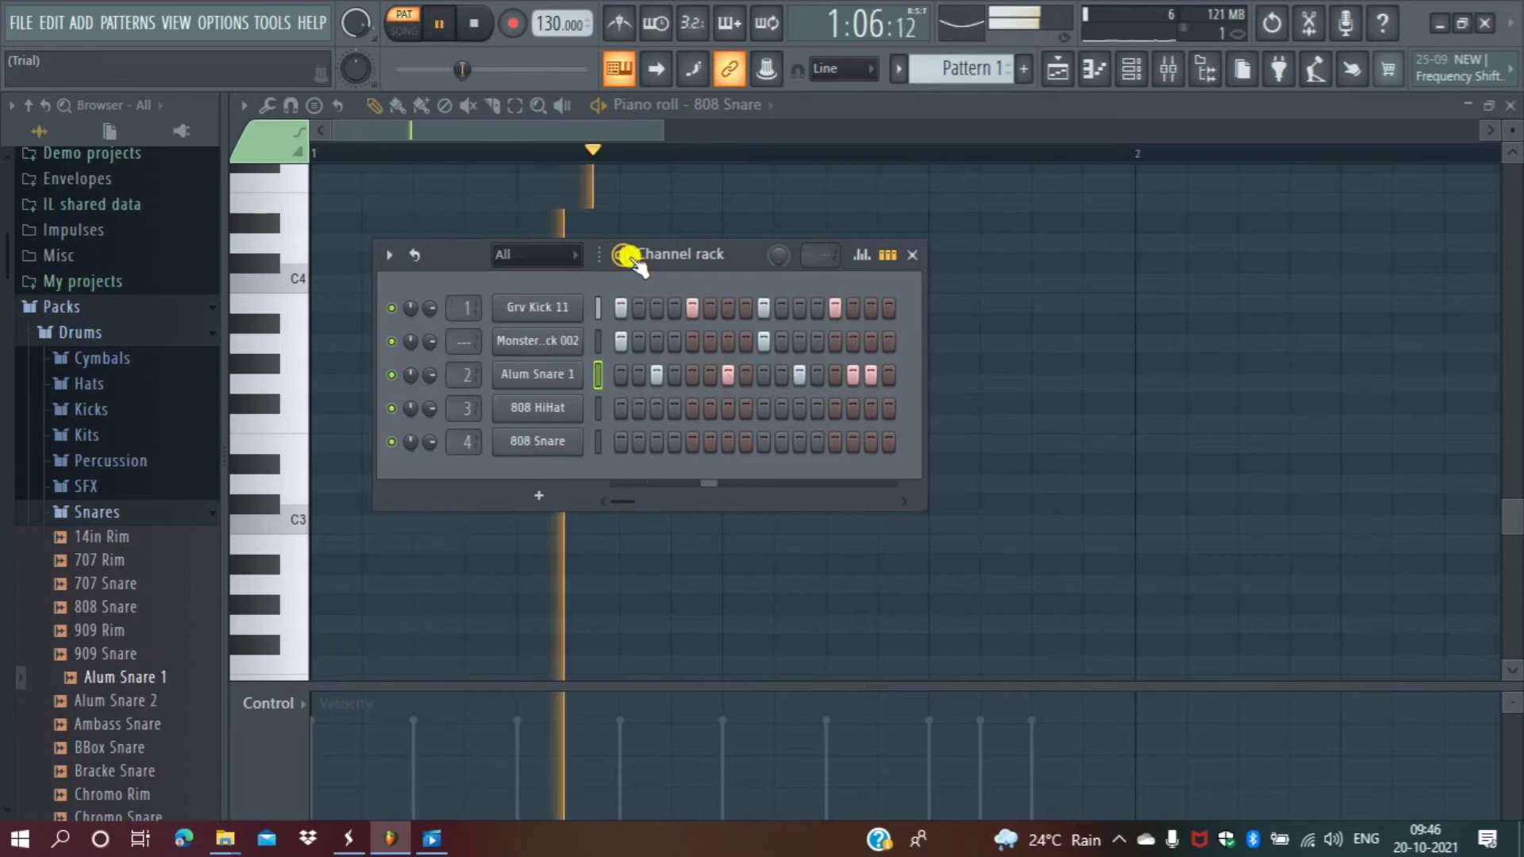
key(space)
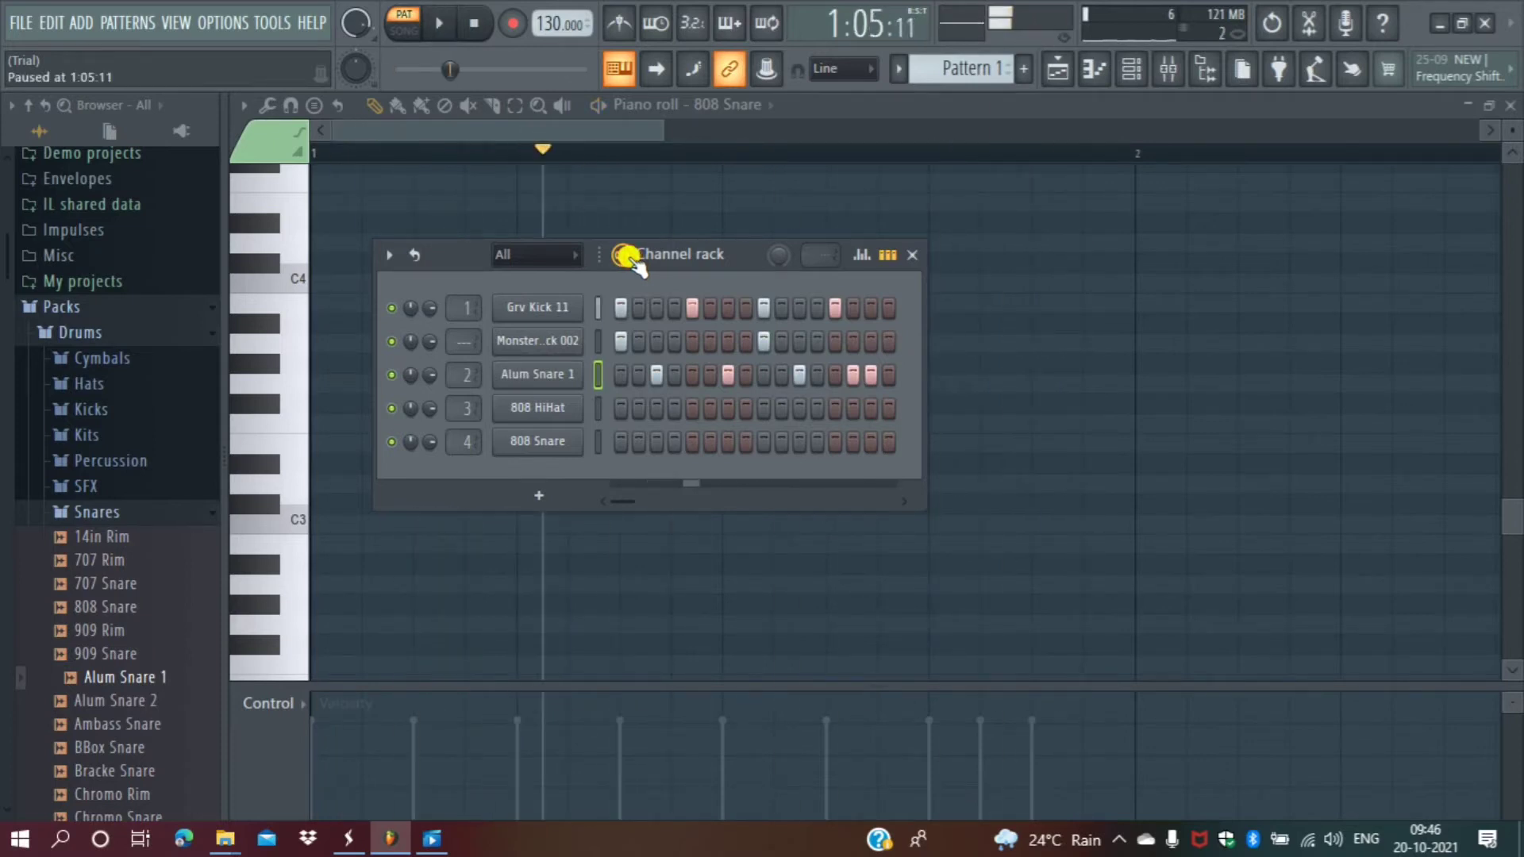
click(626, 380)
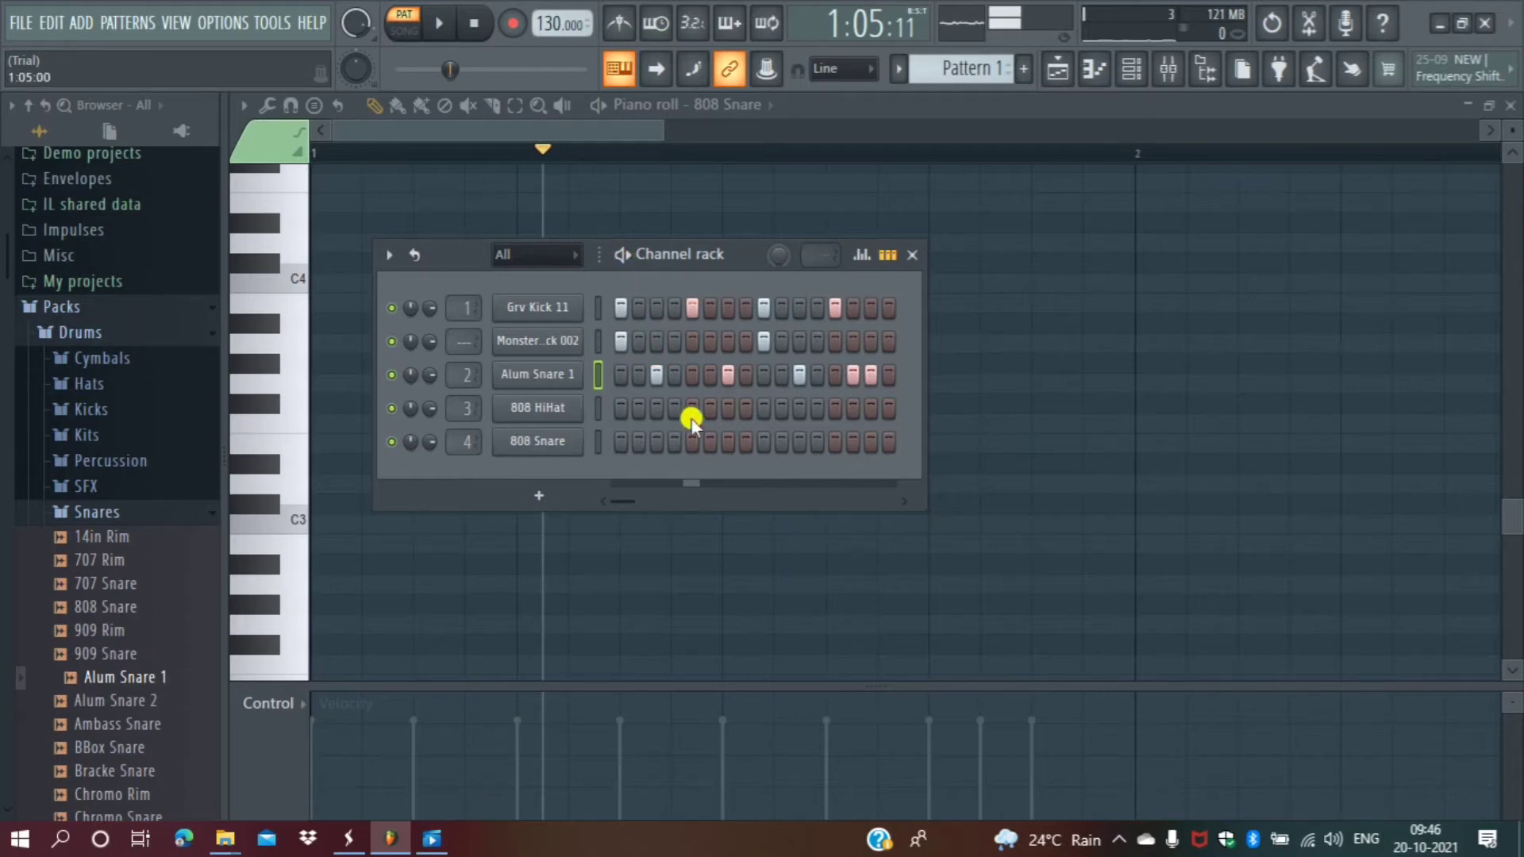
click(762, 340)
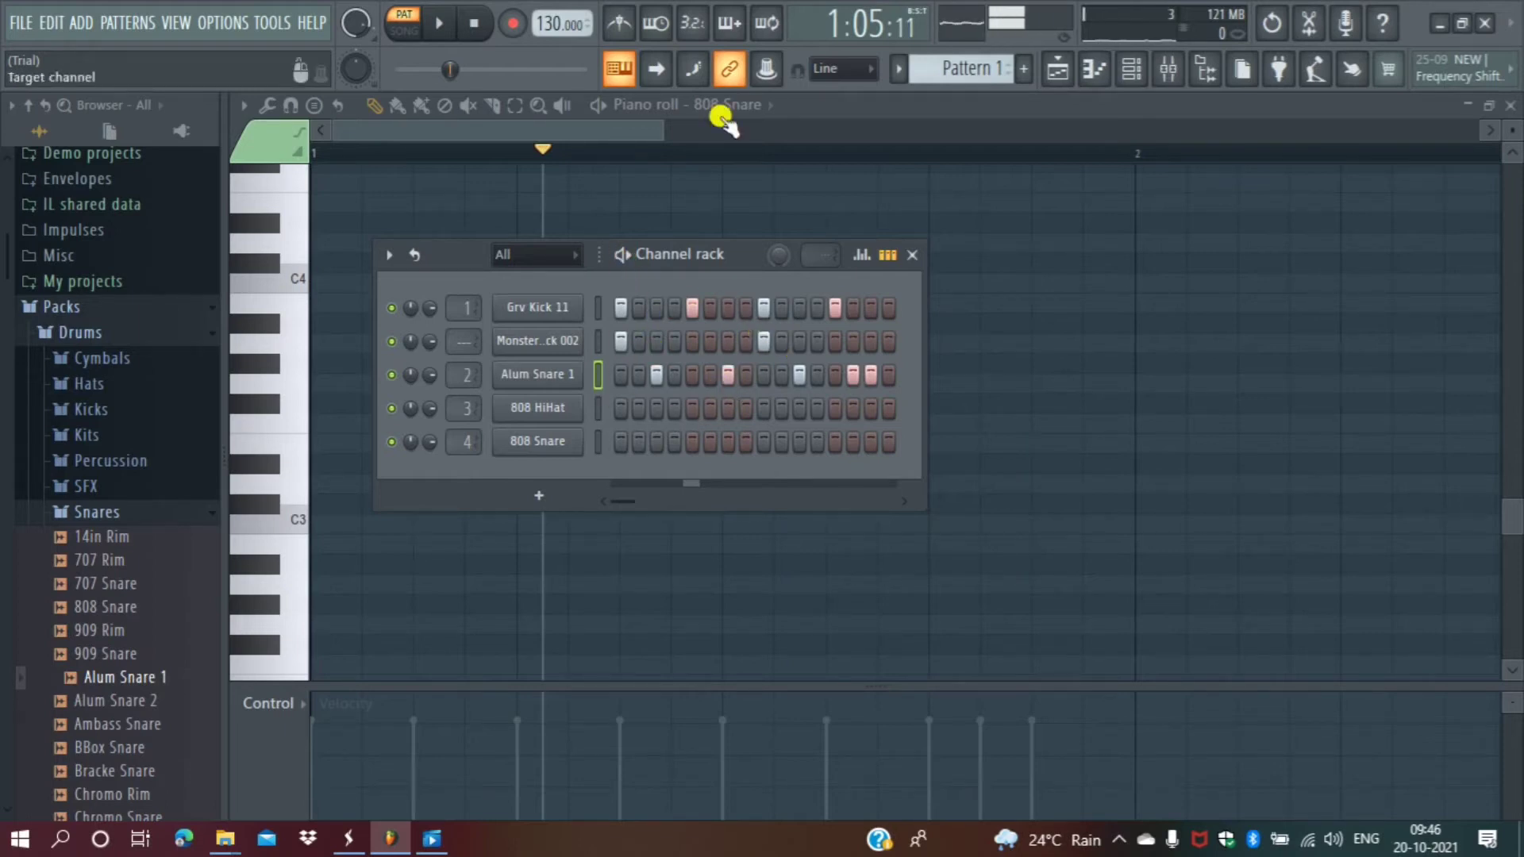
Set the tempo to 100 BPM and play the pattern at the new speed.
right_click(581, 19)
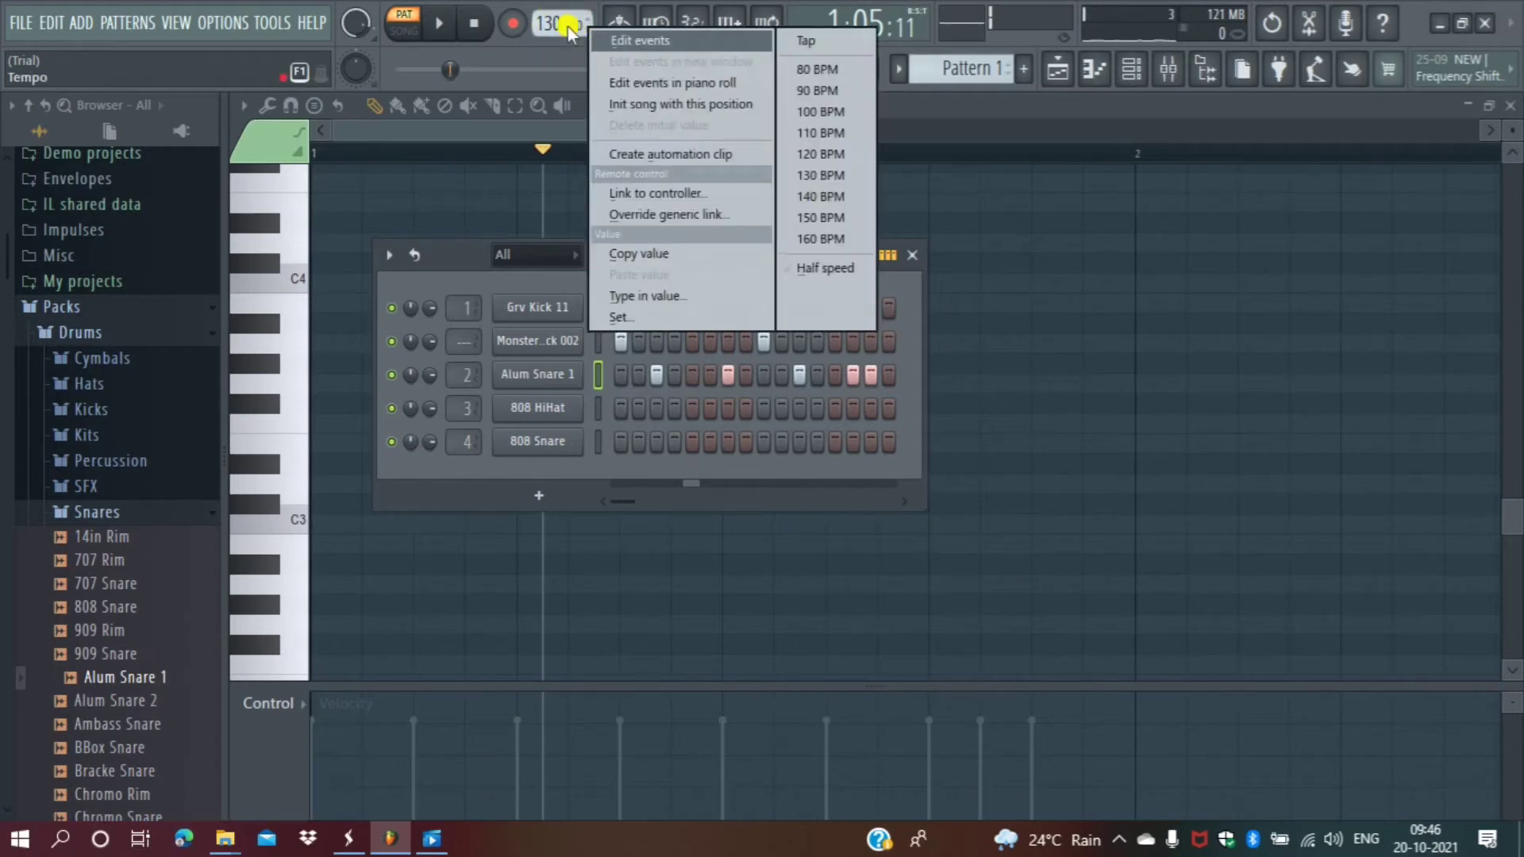
click(825, 114)
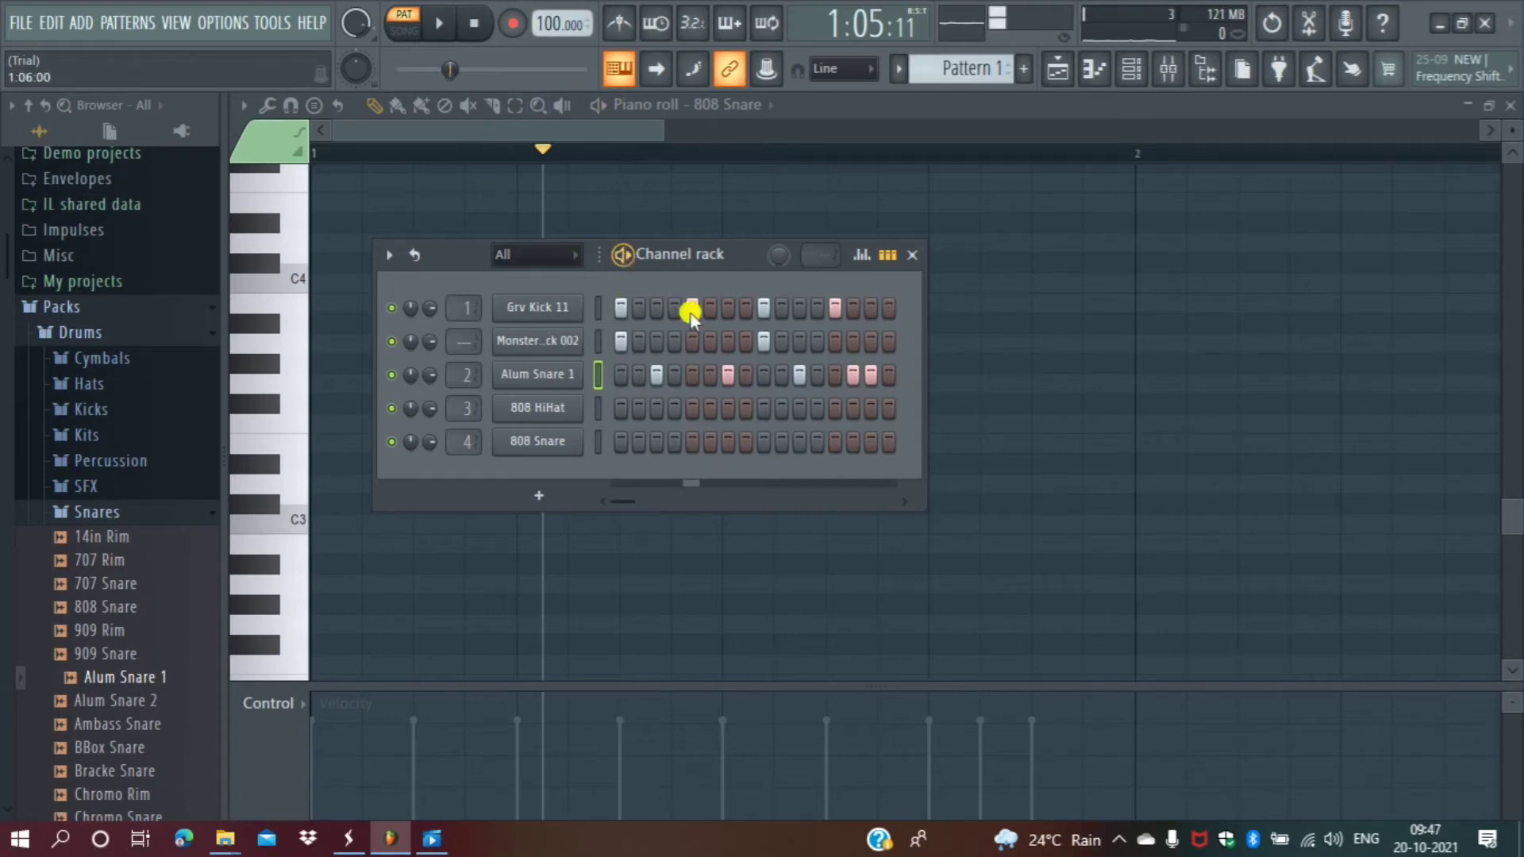
click(627, 258)
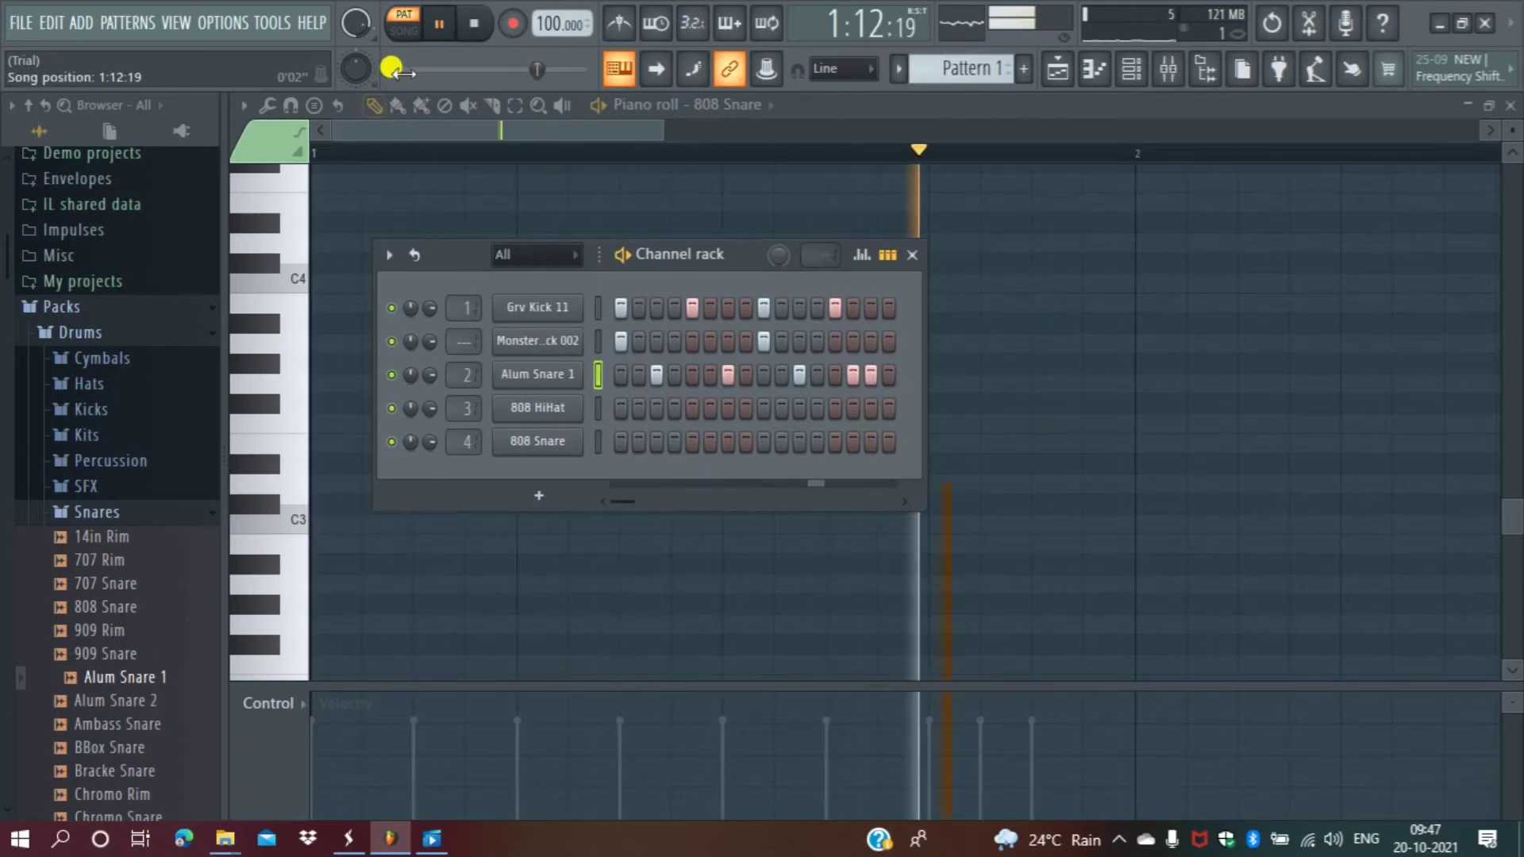
click(439, 23)
click(617, 340)
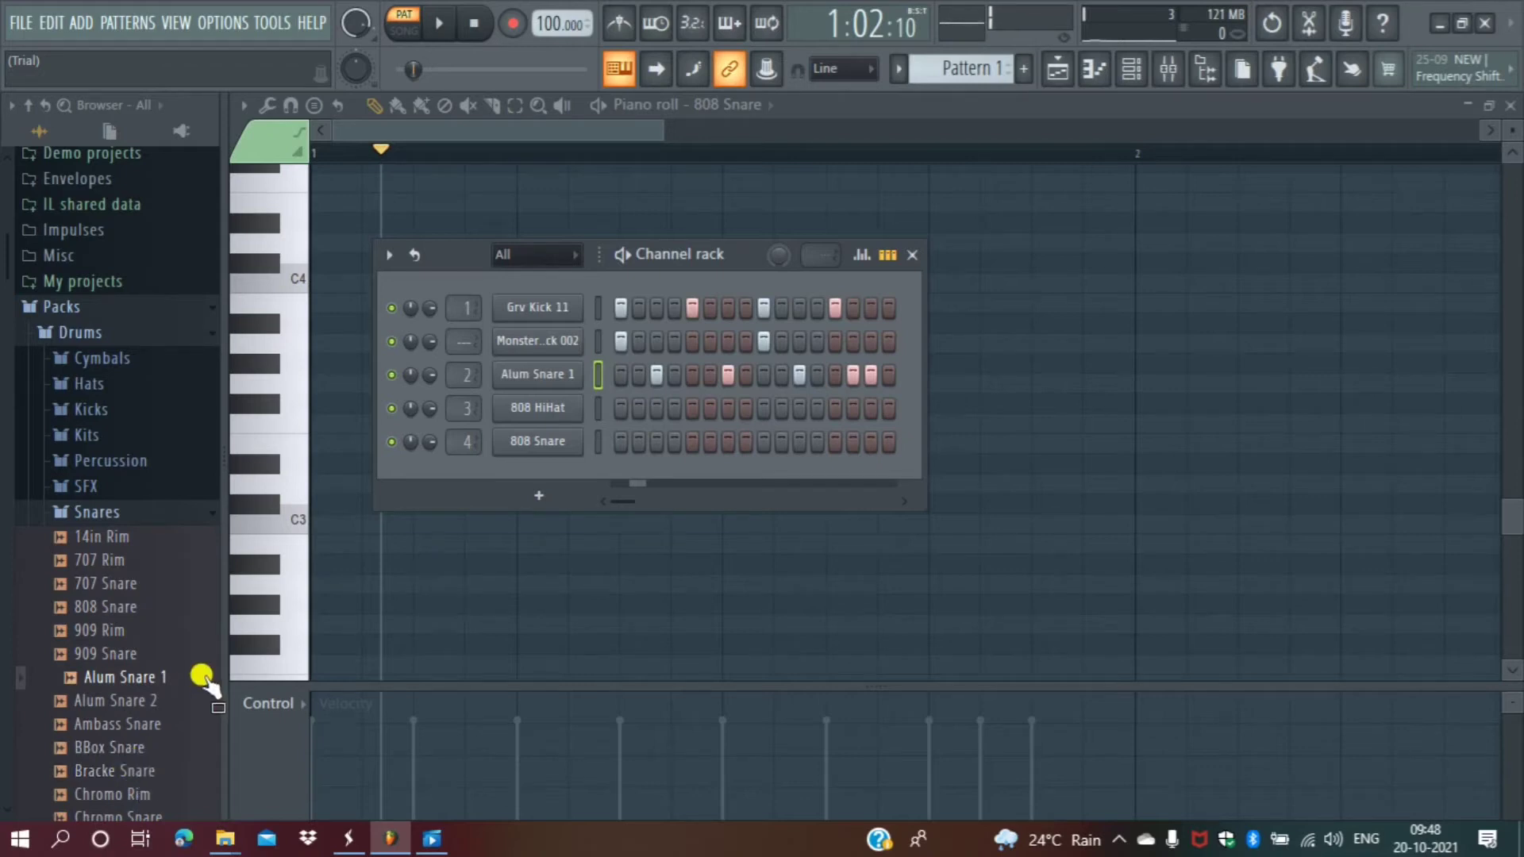
Preview several Grv Snareclap samples between 02 and 12 in the Snares folder.
scroll(162, 746, down, 10)
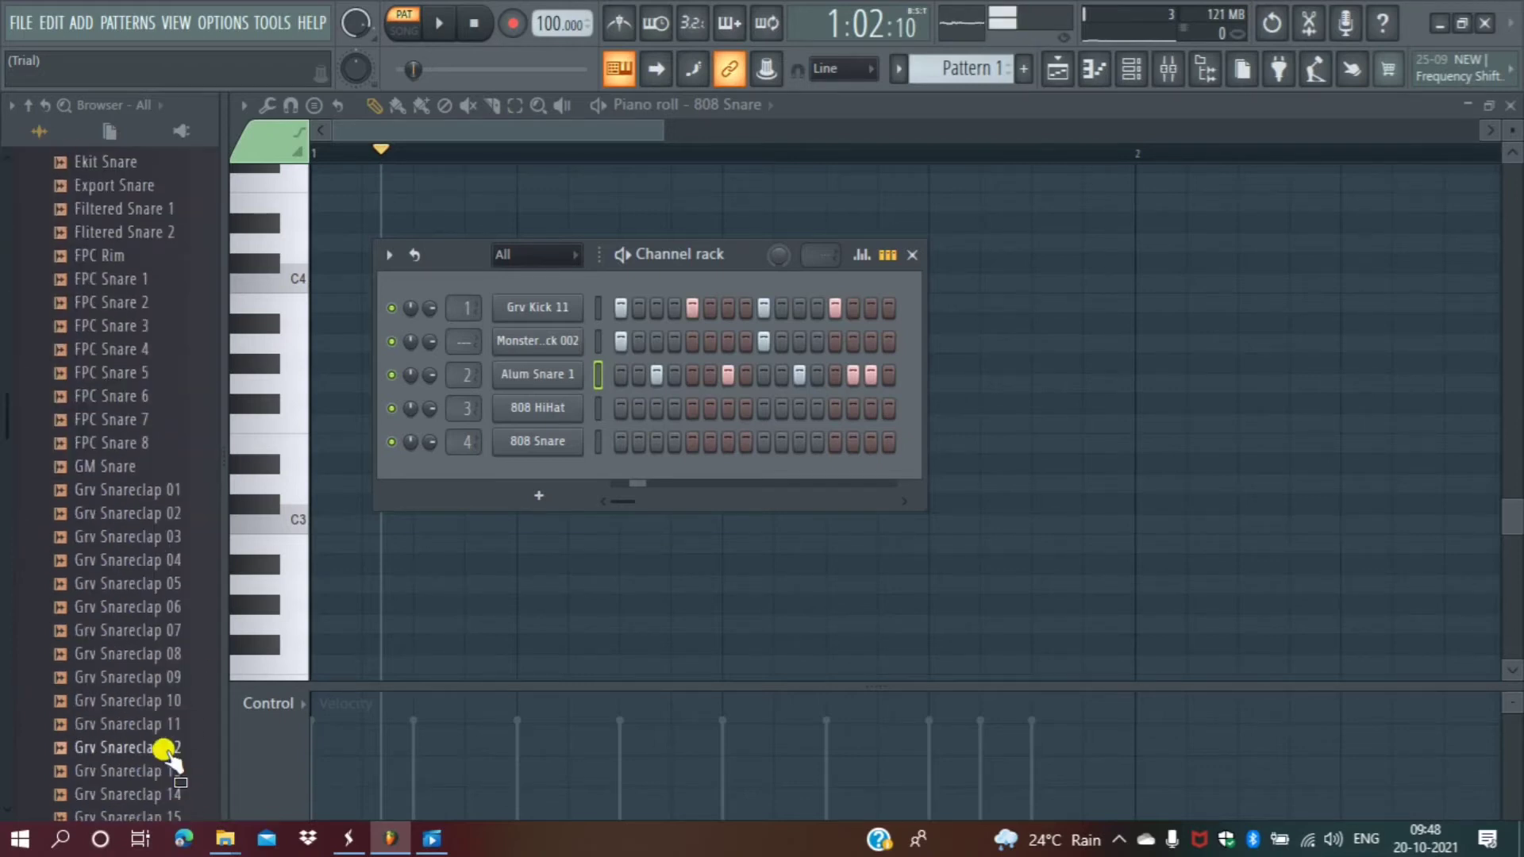
click(125, 513)
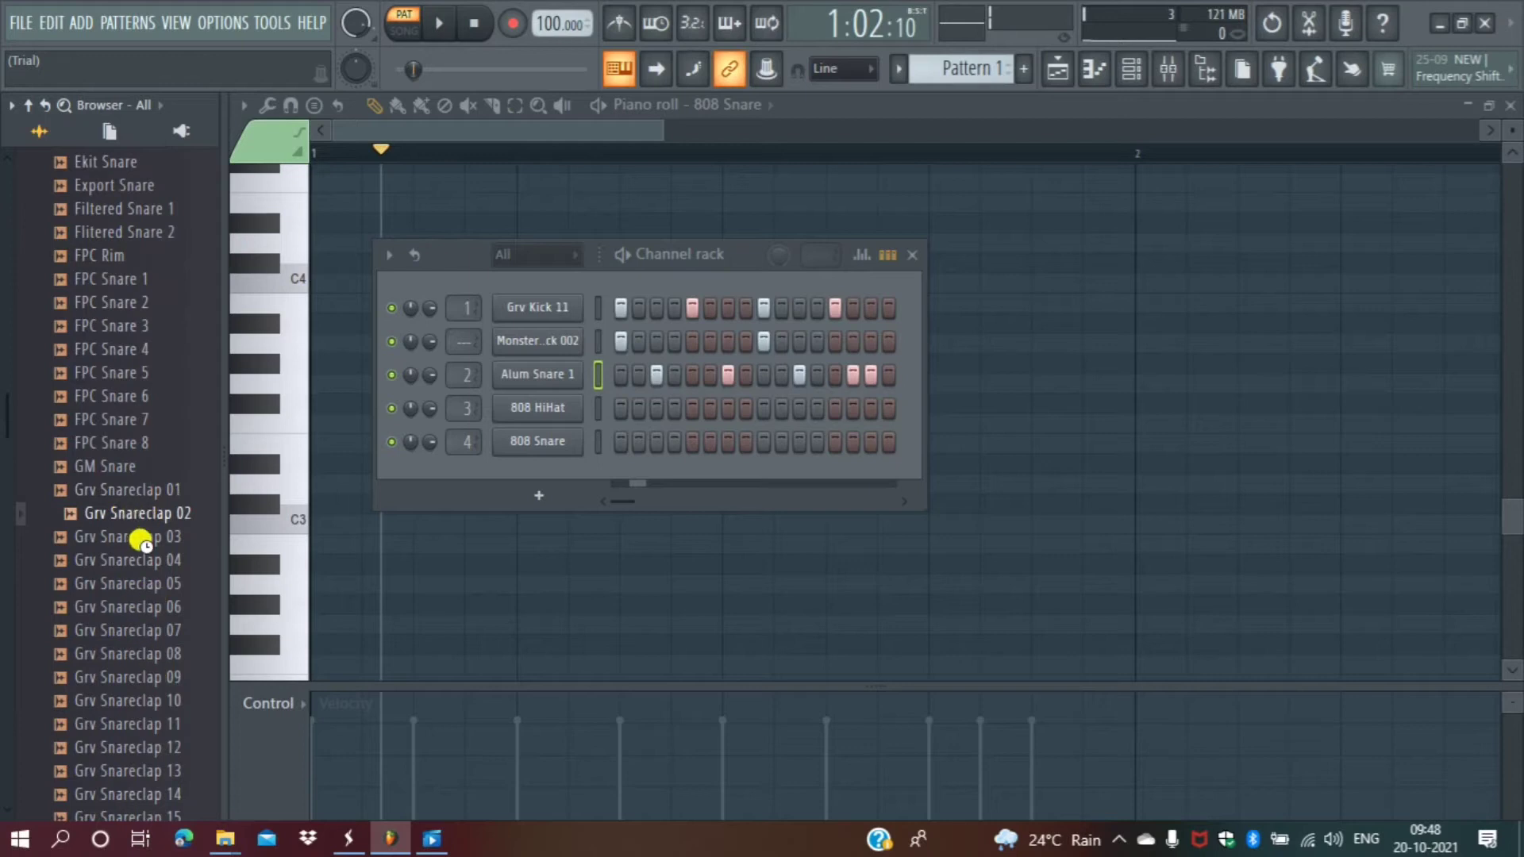
click(127, 612)
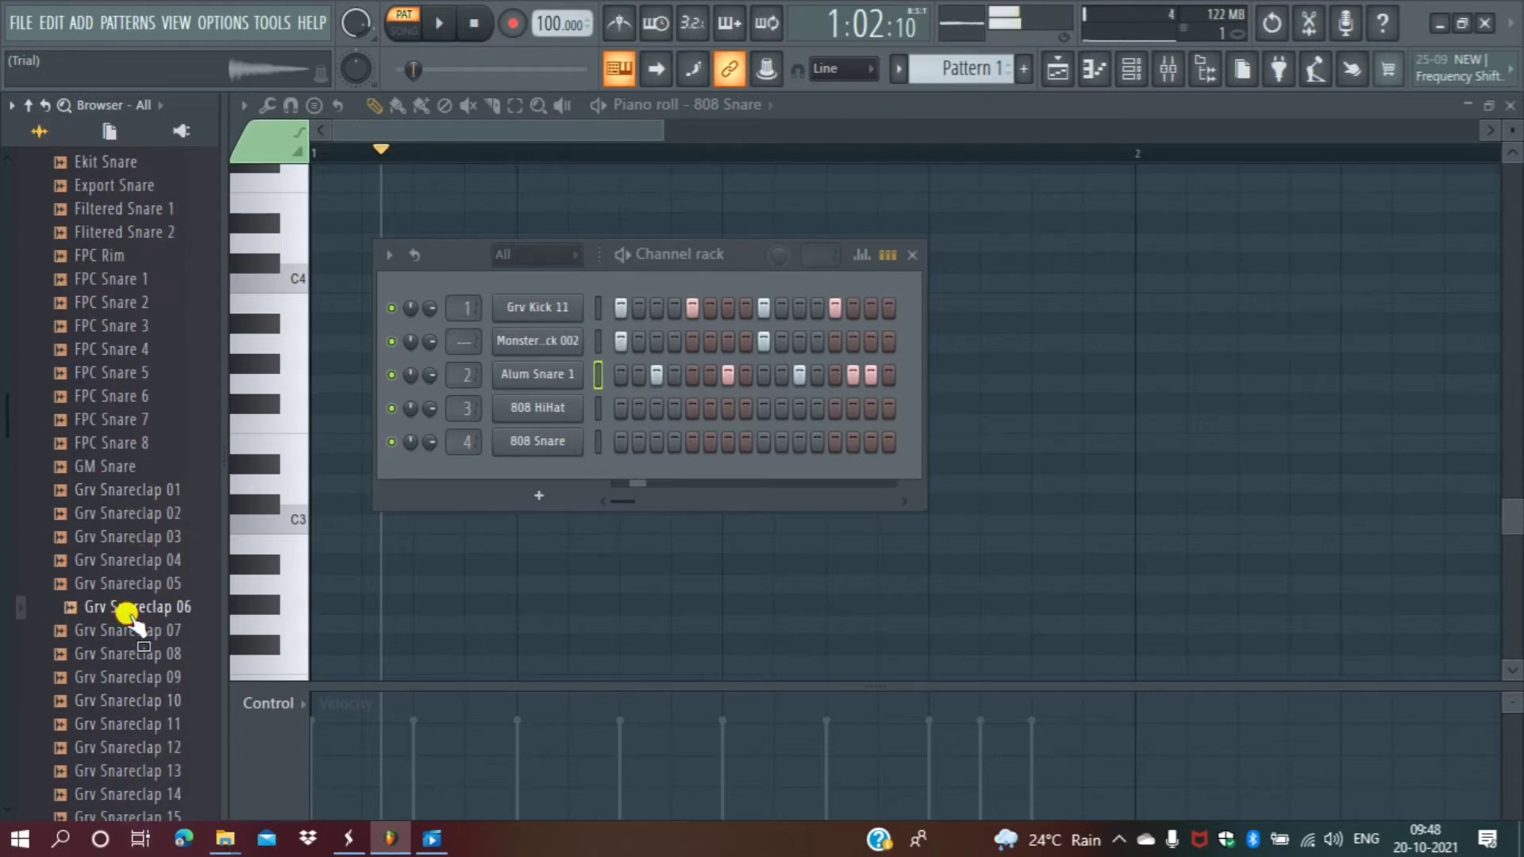
click(127, 632)
click(119, 654)
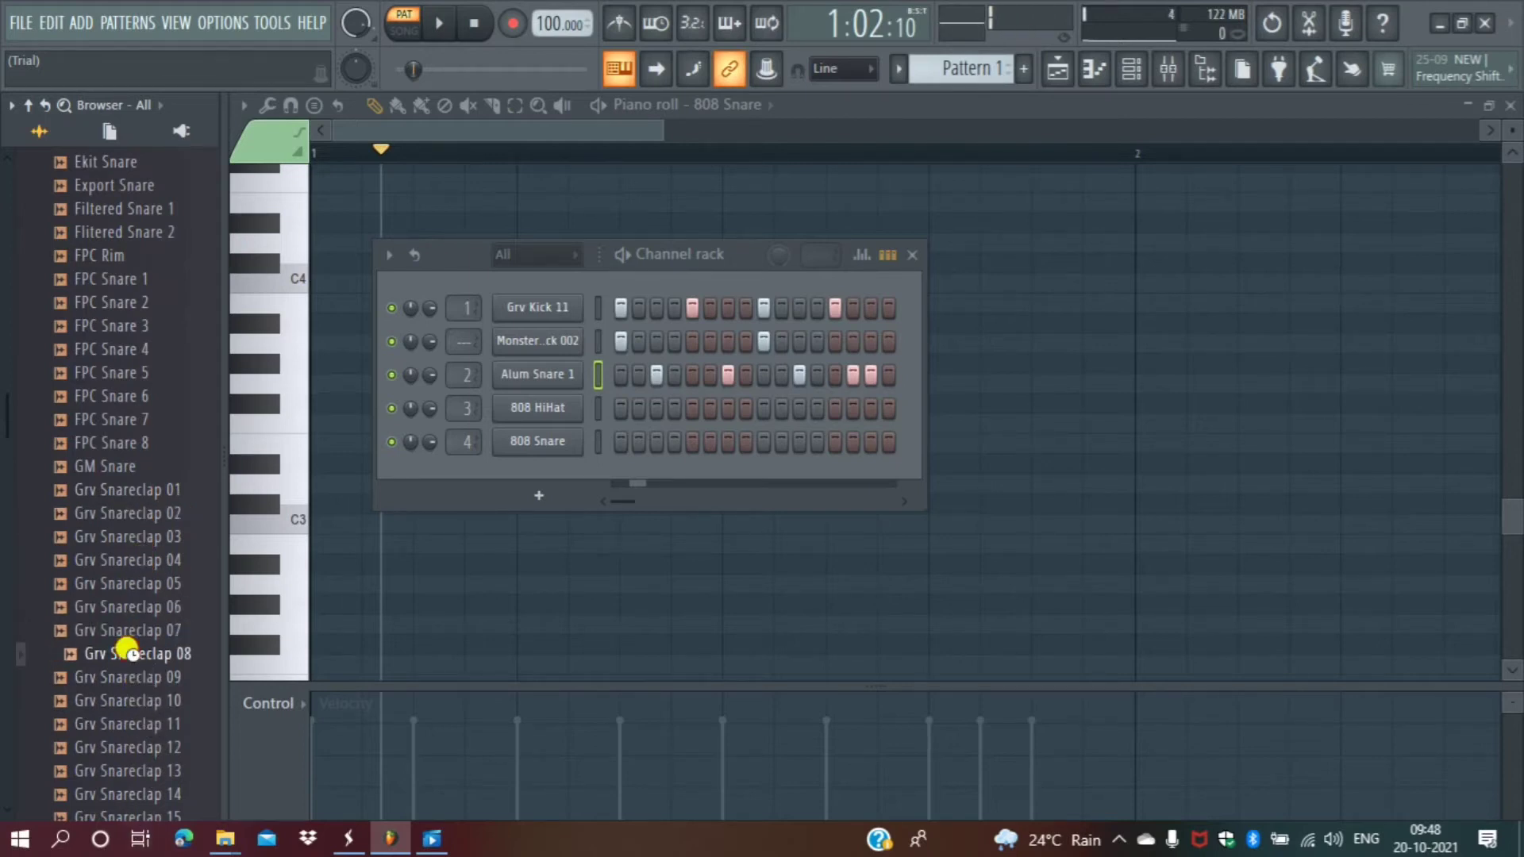
click(143, 723)
click(133, 746)
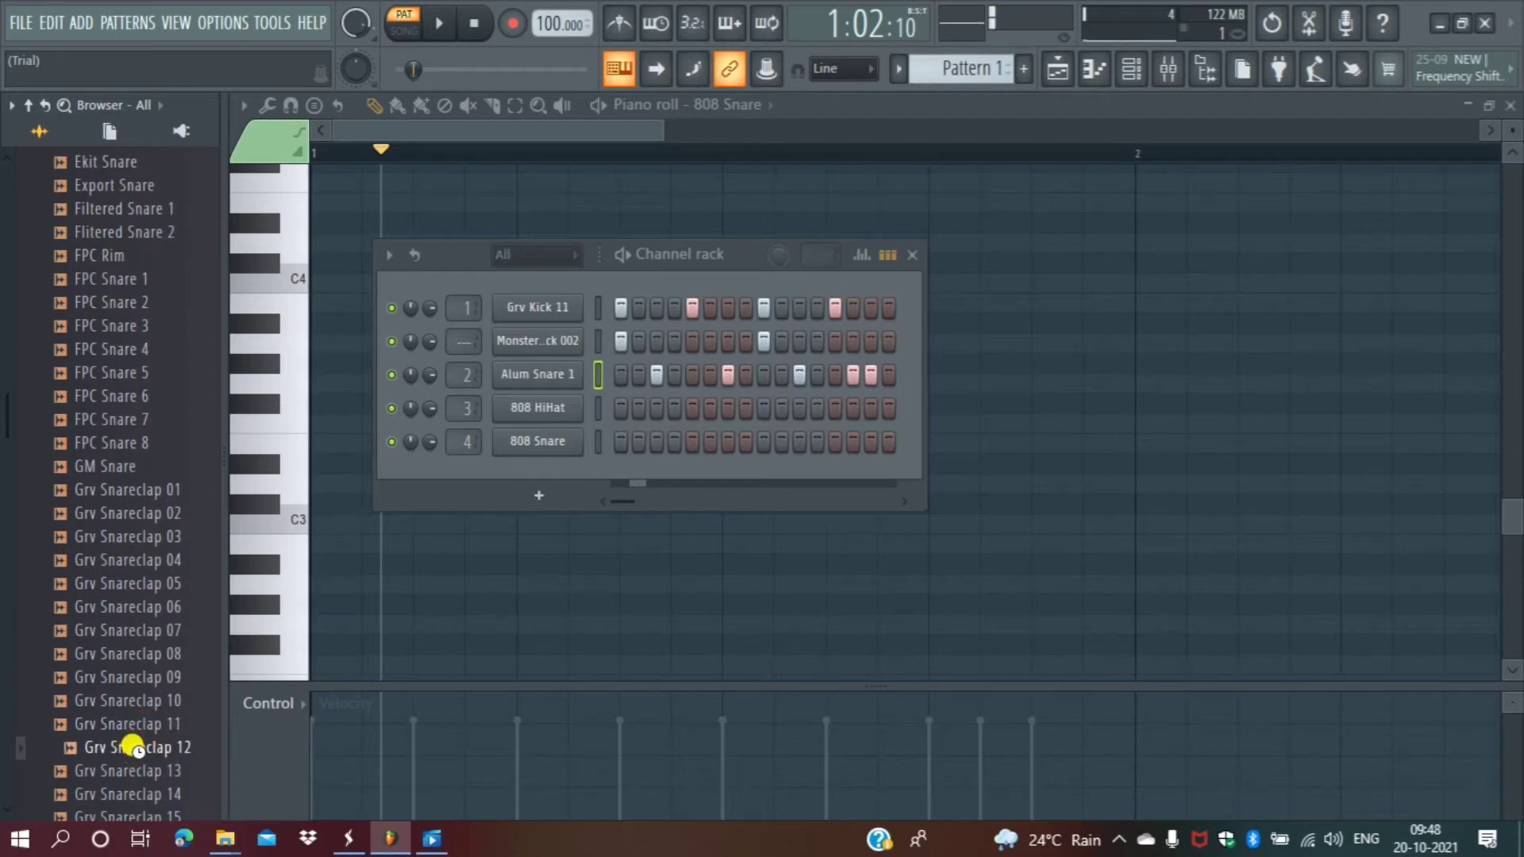
Preview Attack Clap 10 from the Claps samples and add it as a new channel below Alum Snare 1.
scroll(131, 476, up, 10)
click(131, 401)
drag(129, 401, 537, 396)
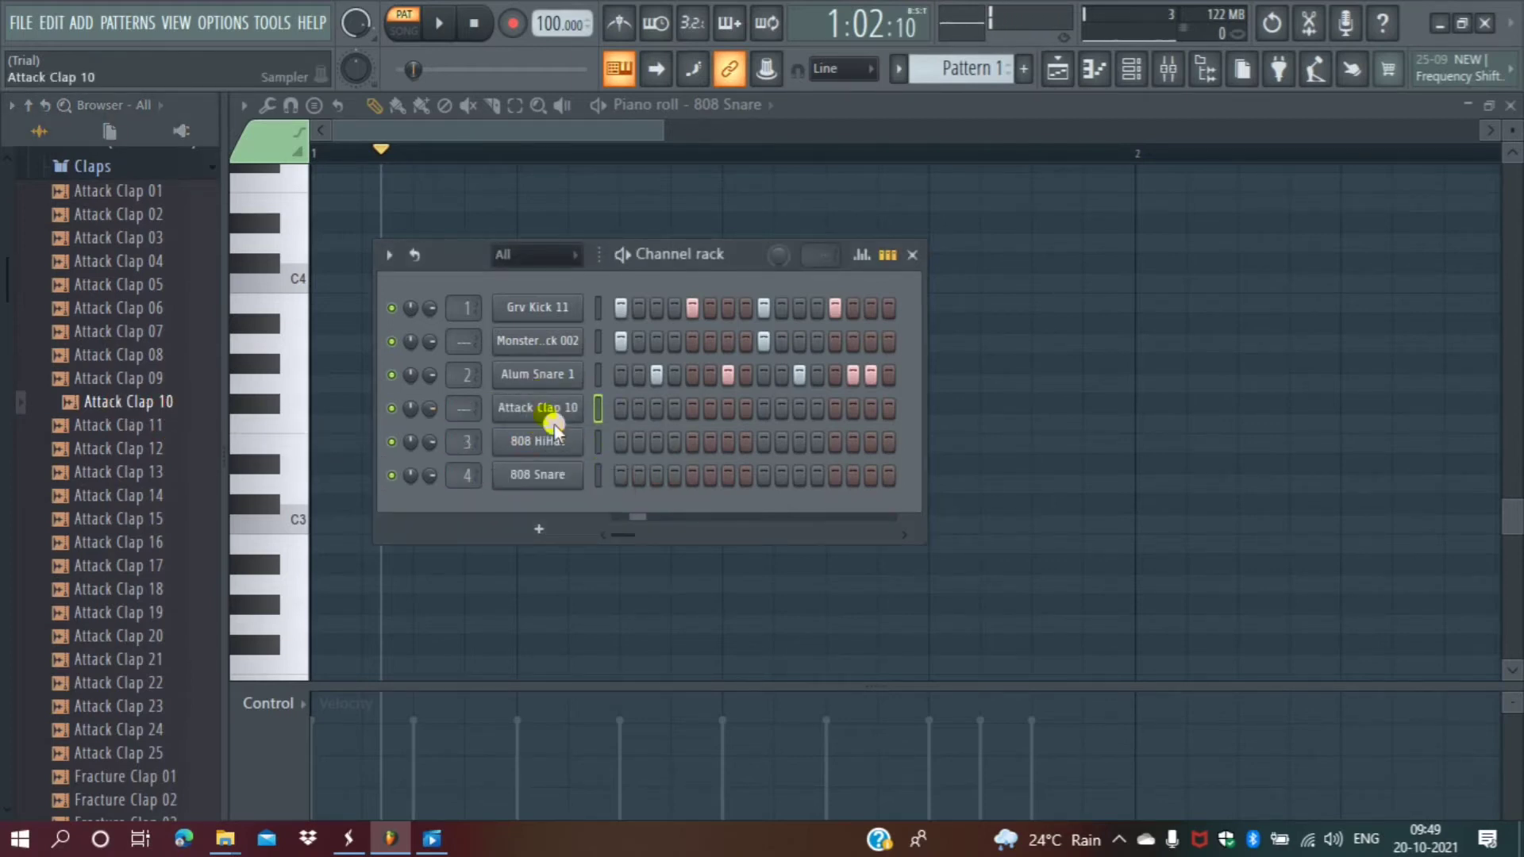
Enable steps 2, 3, 5, 10, 11 and 14 on the Attack Clap 10 channel and play the pattern.
right_click(542, 411)
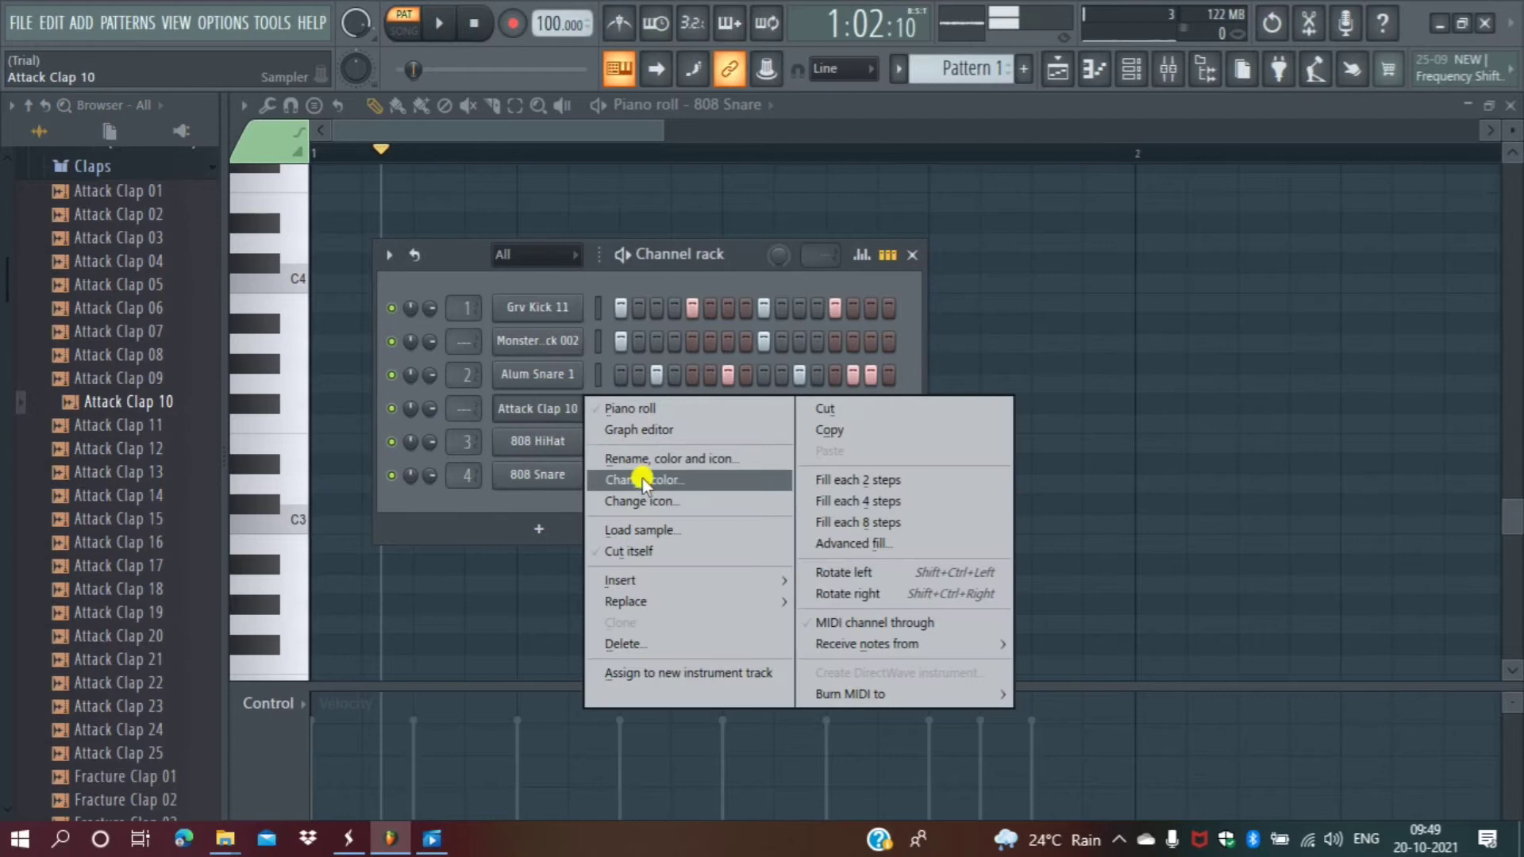
click(534, 403)
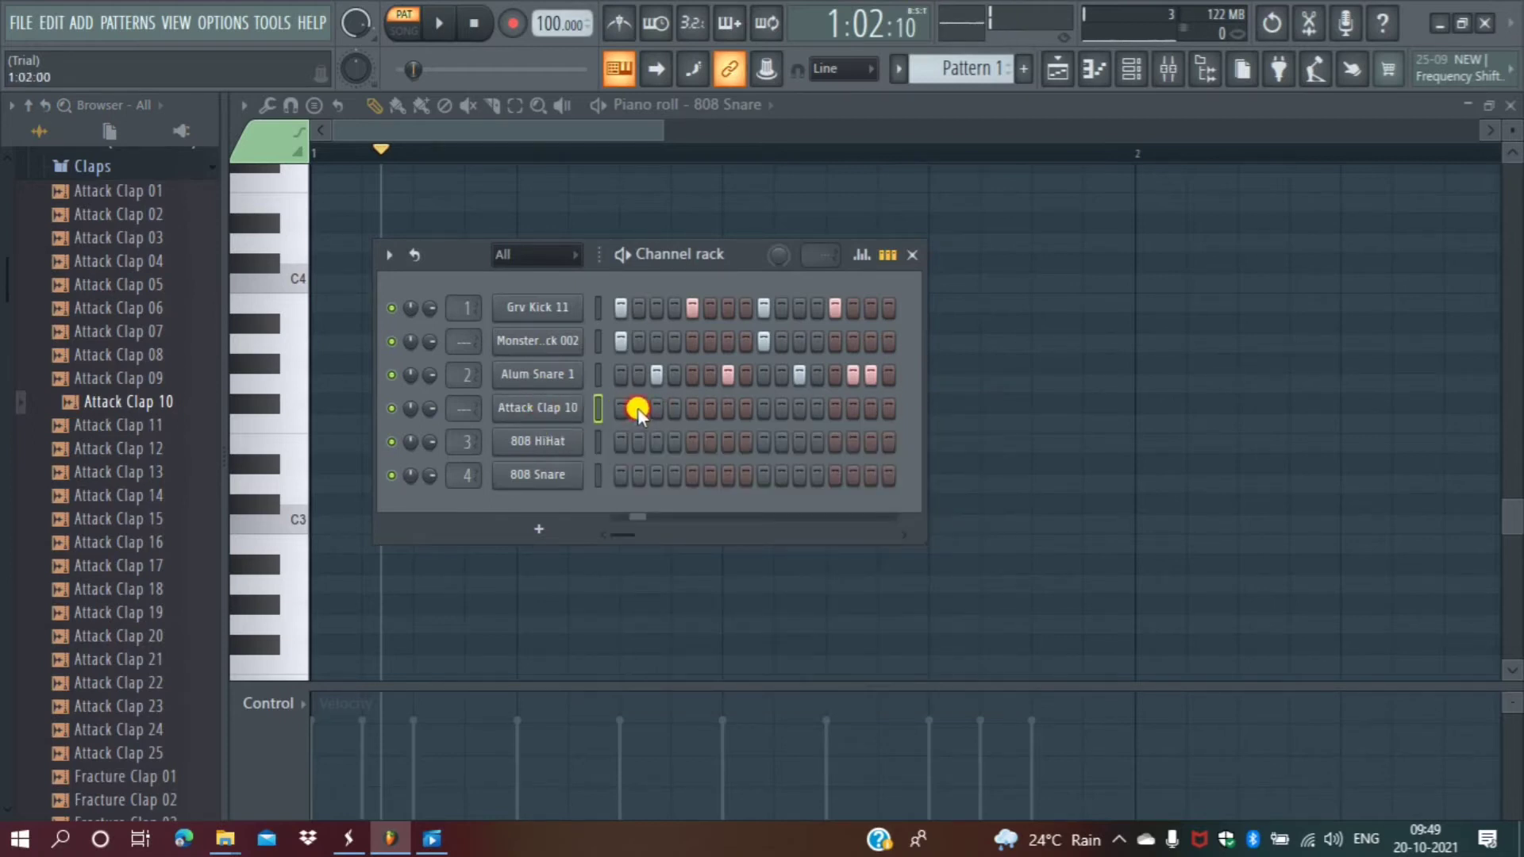
click(655, 408)
click(850, 410)
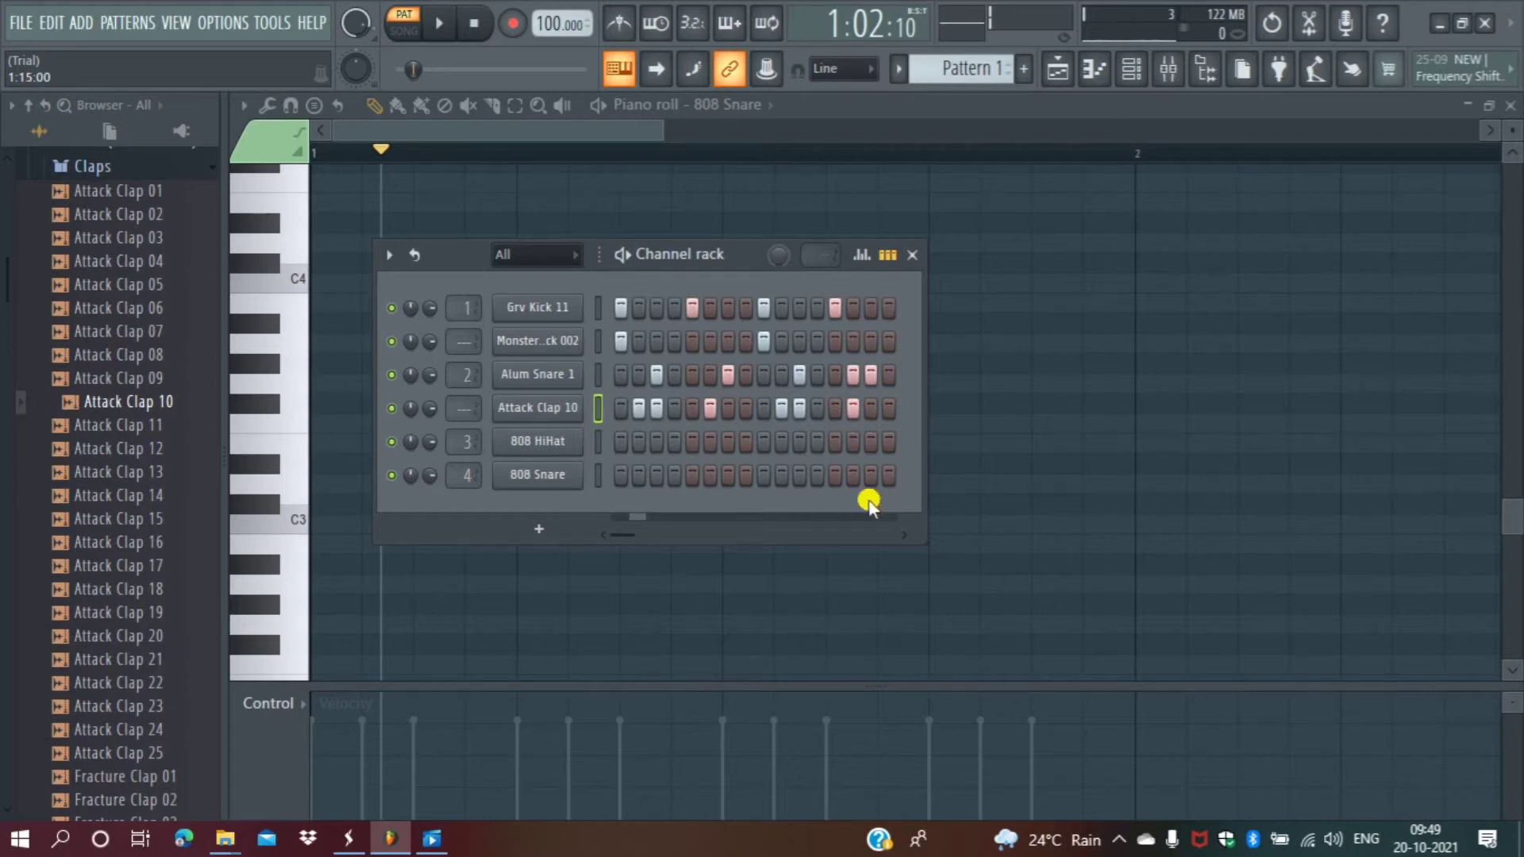
click(712, 410)
click(624, 254)
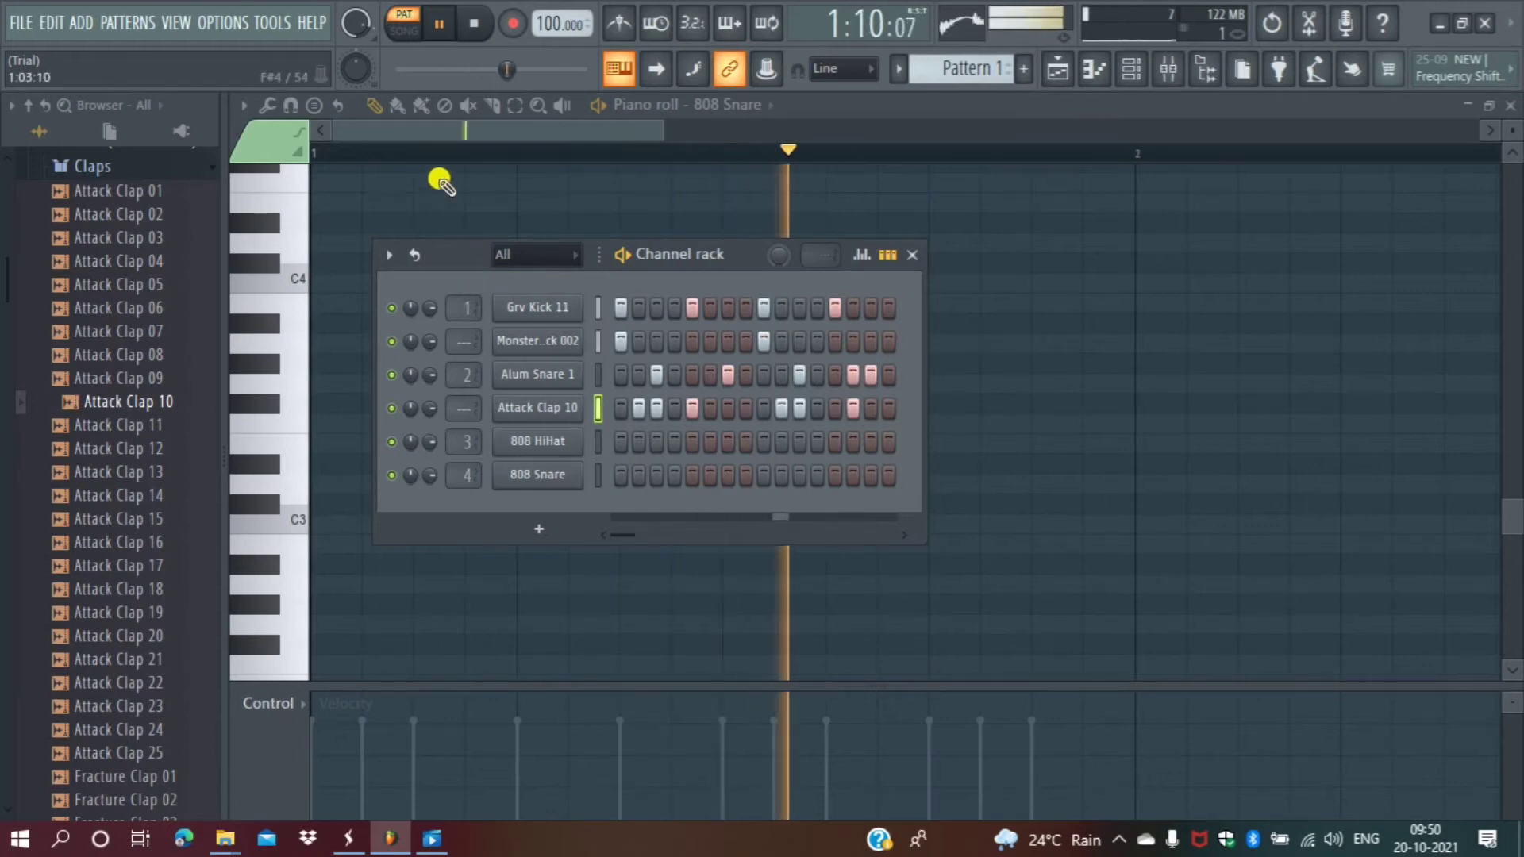
click(437, 26)
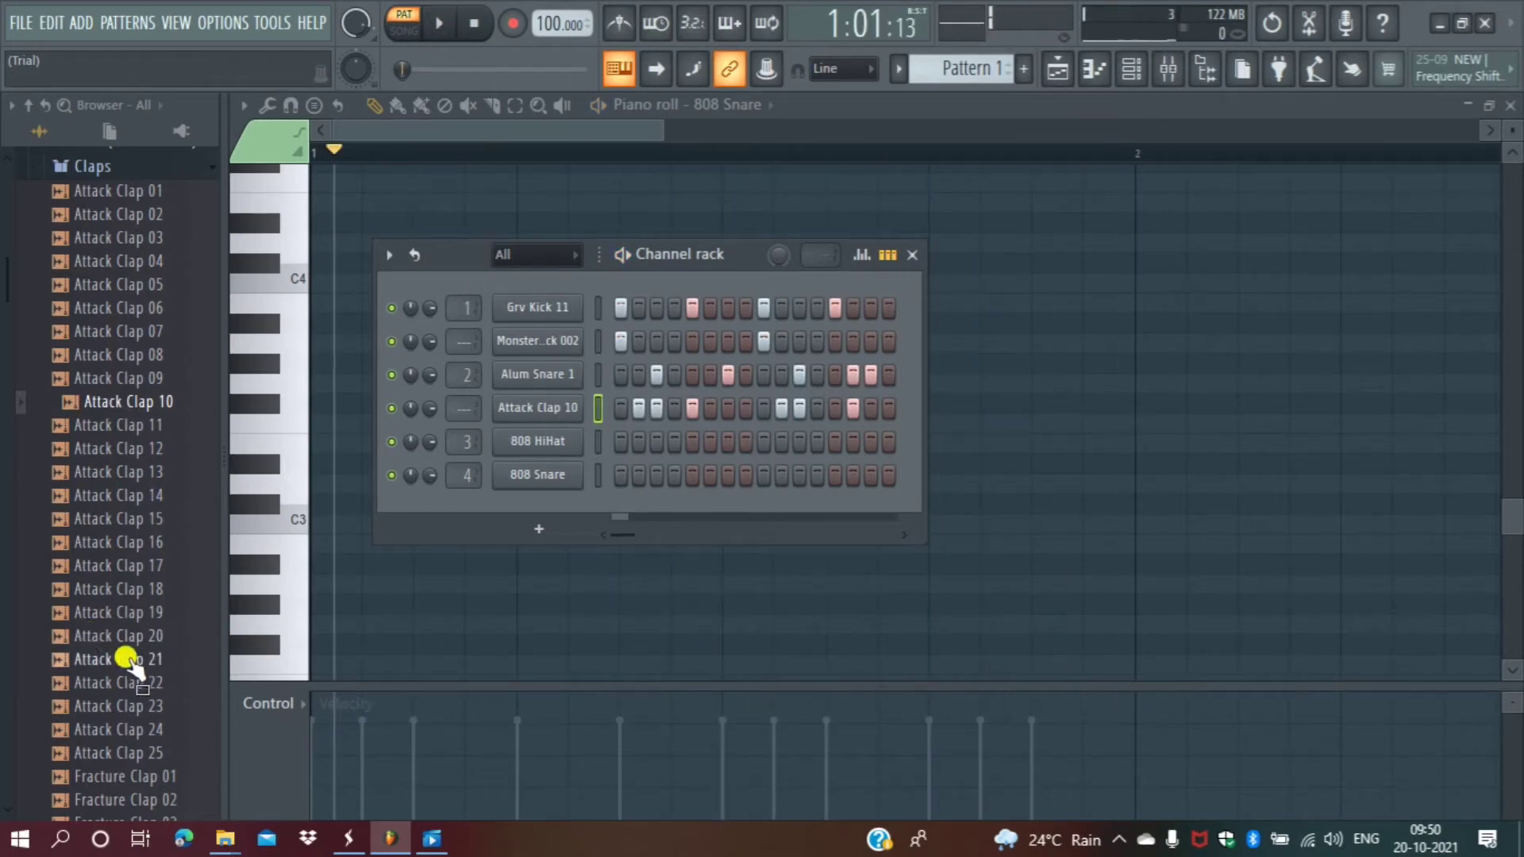
Find HouseGen CHat 07 in the hat samples and load it onto the 808 Snare channel in place of its sample.
scroll(112, 540, down, 10)
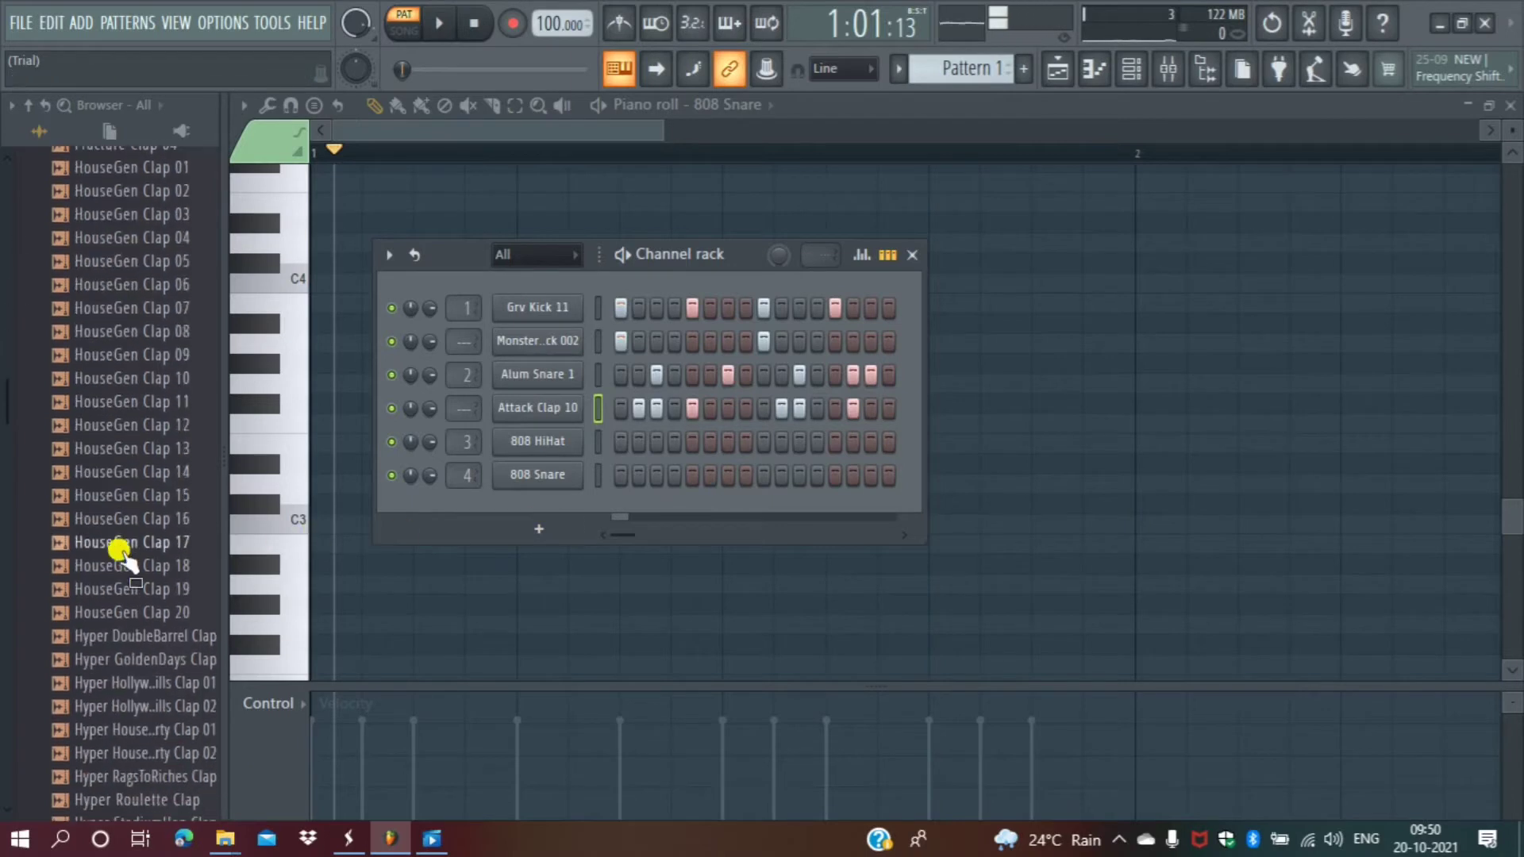
scroll(140, 680, down, 20)
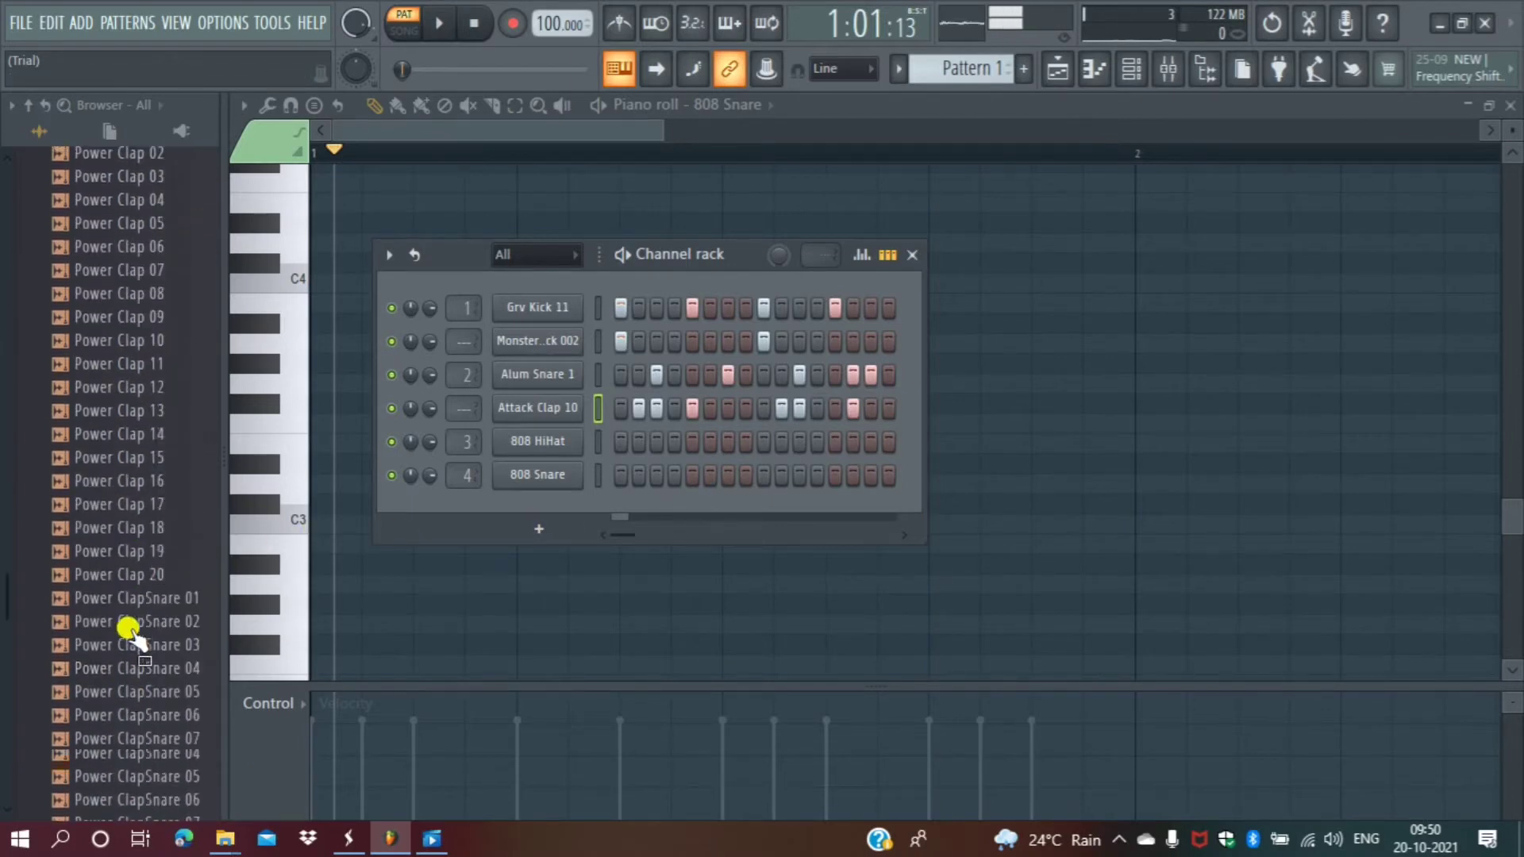
scroll(129, 633, down, 10)
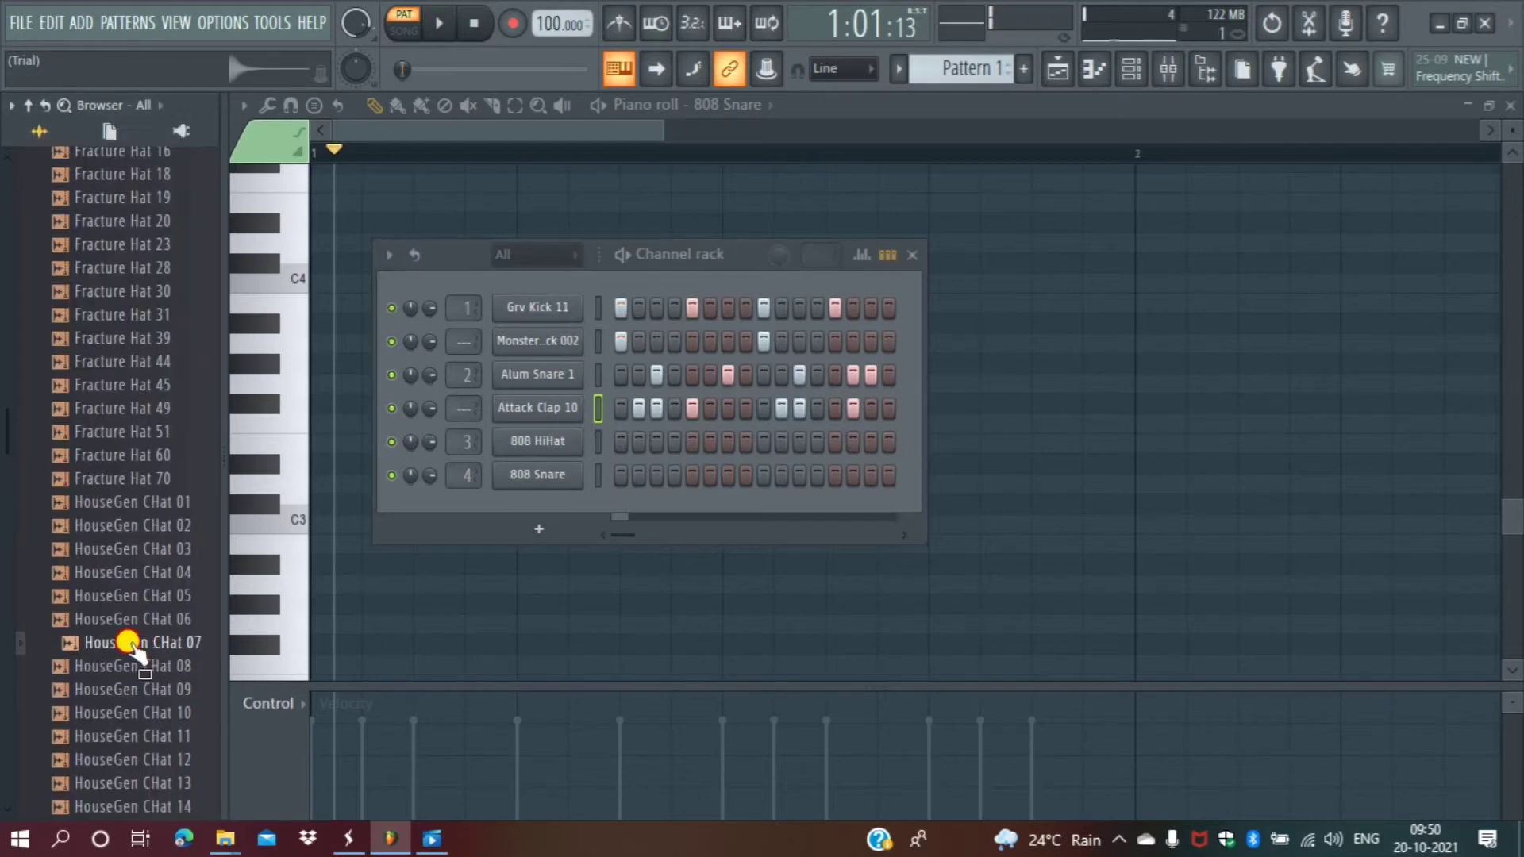
drag(132, 647, 546, 475)
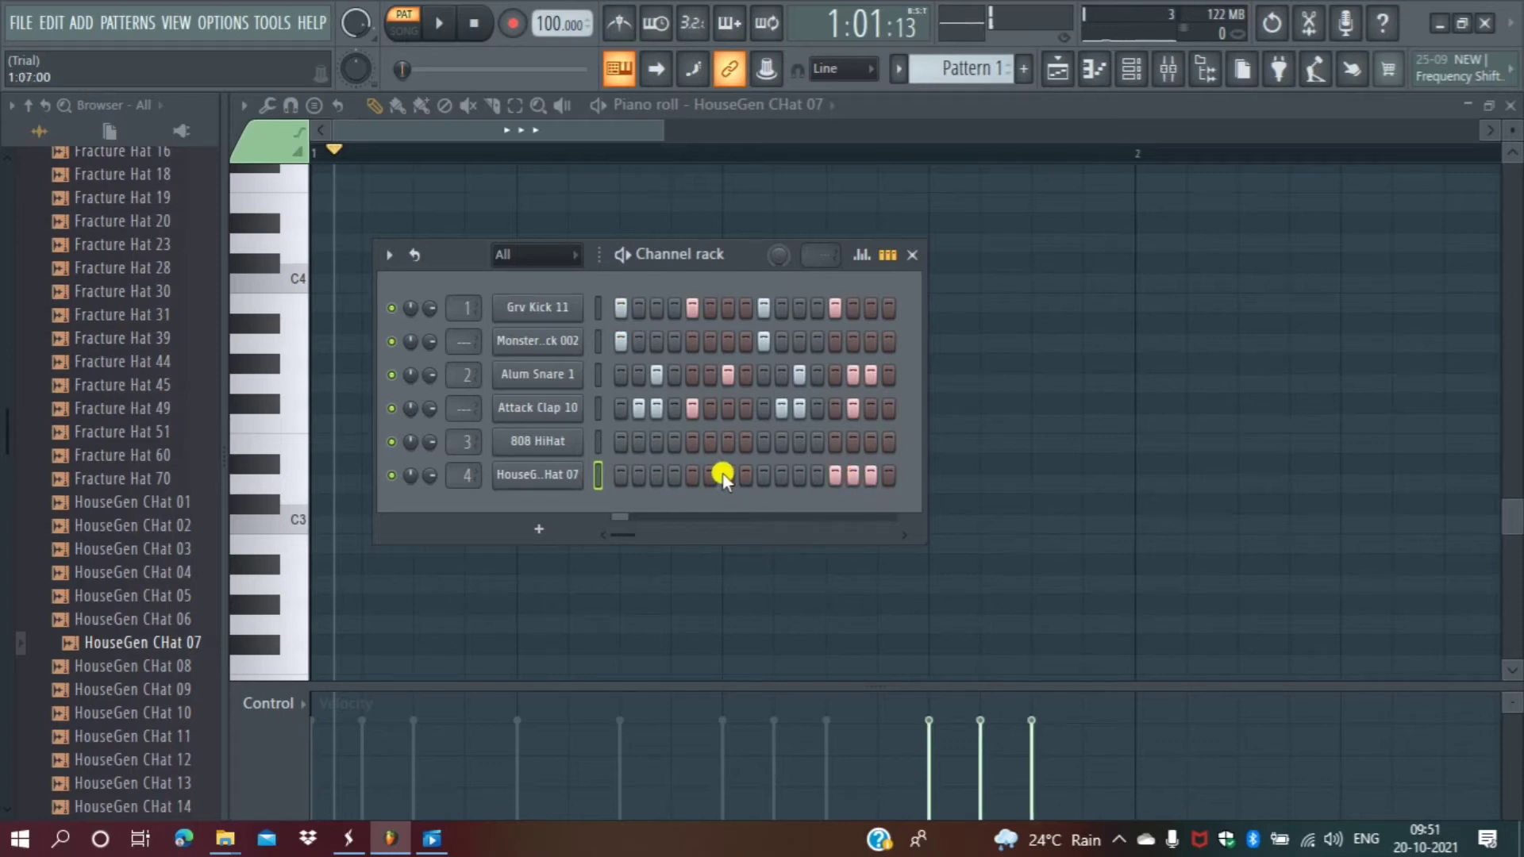
Set the HouseGen CHat 07 channel to steps 4, 8, 13, 15 and 16, listening to the pattern while editing.
click(672, 477)
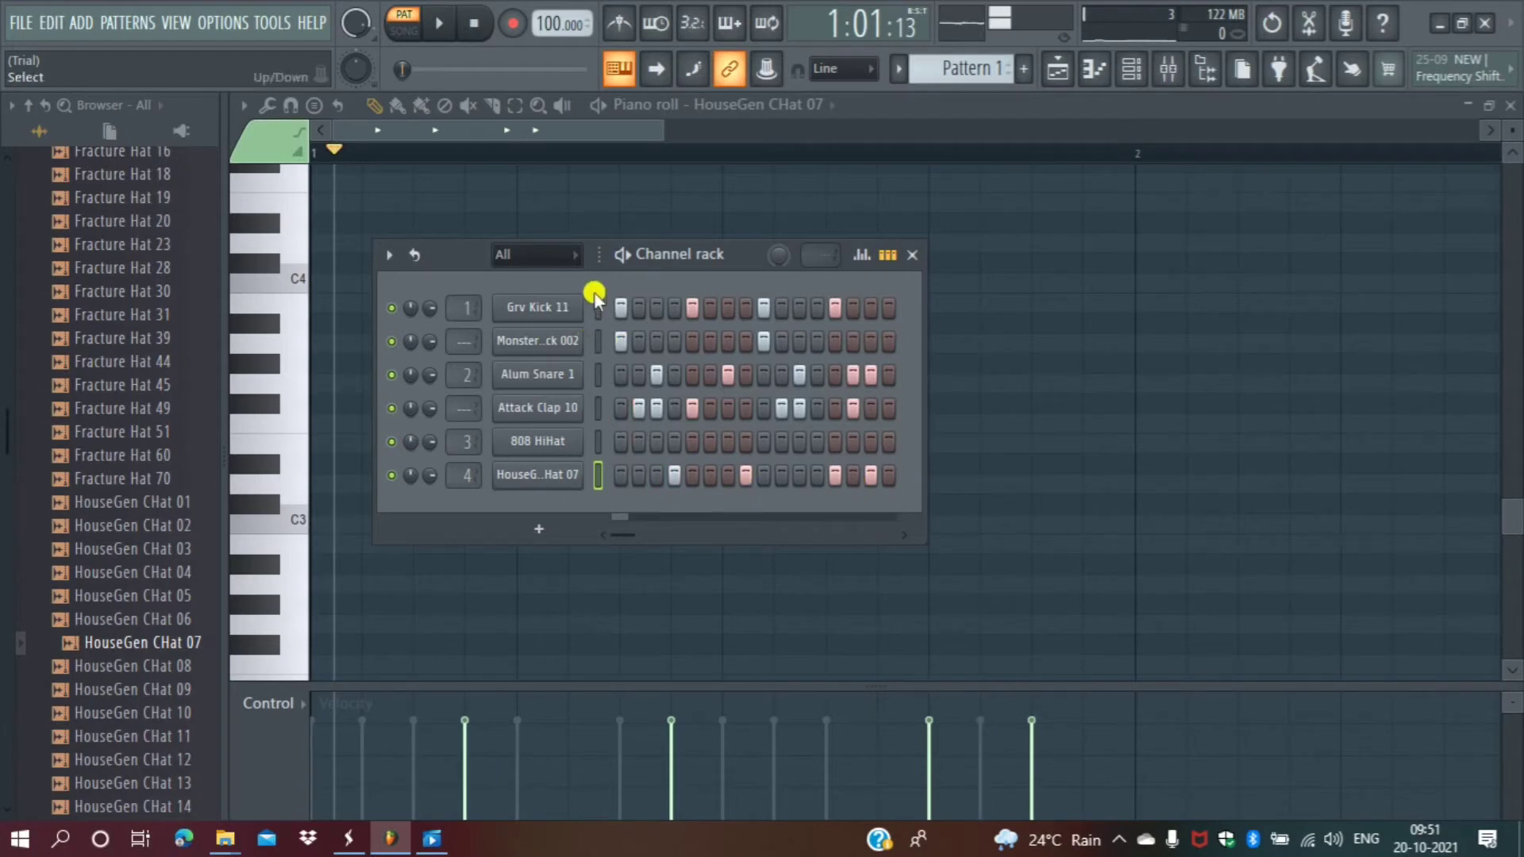
key(space)
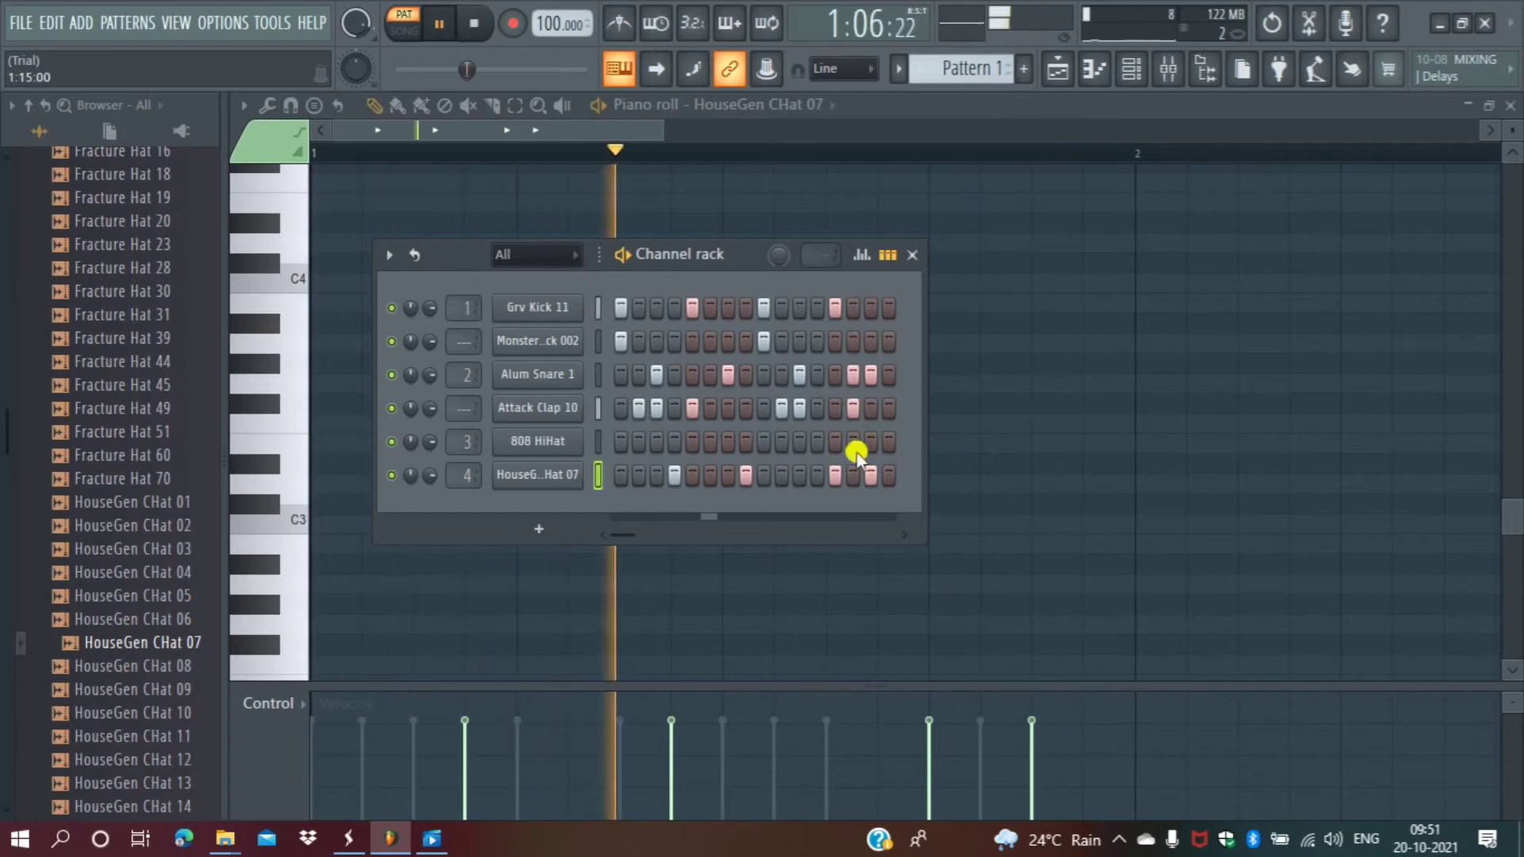
click(890, 476)
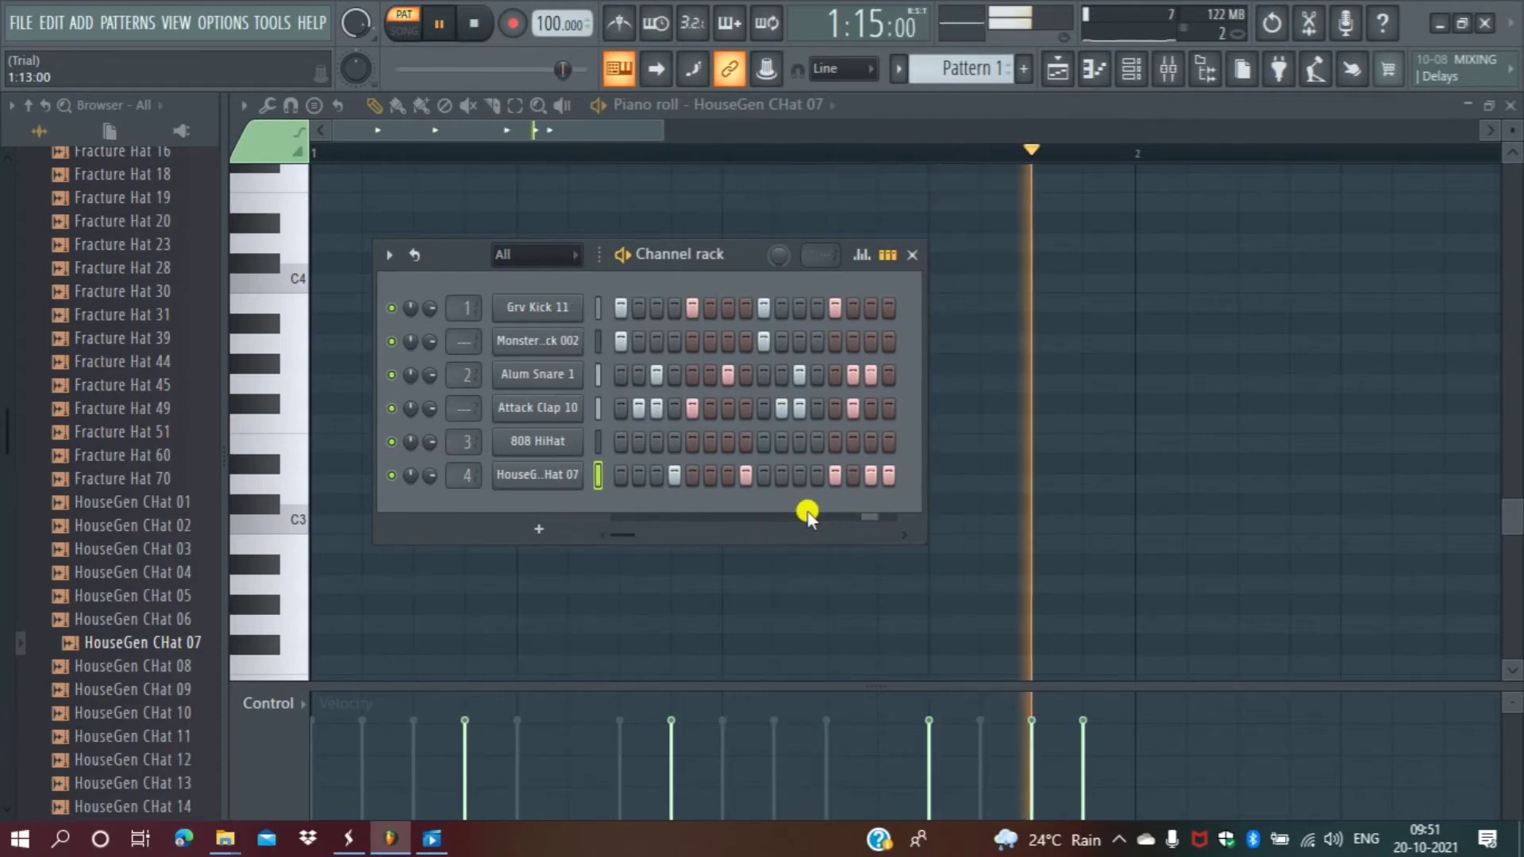
click(439, 24)
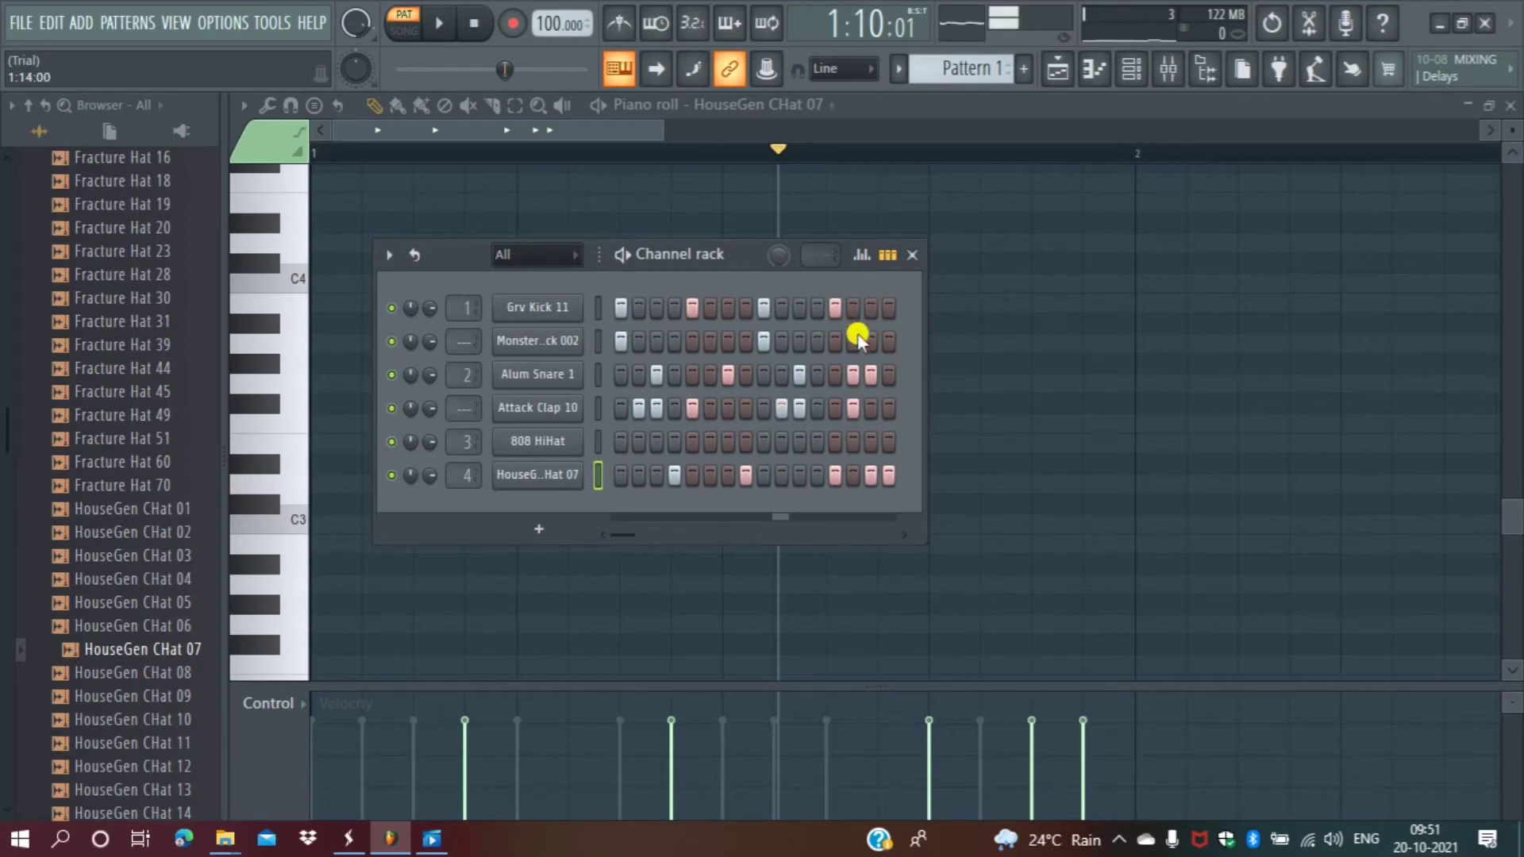
Create a second, empty pattern named bit 1 with a green colour.
click(1025, 72)
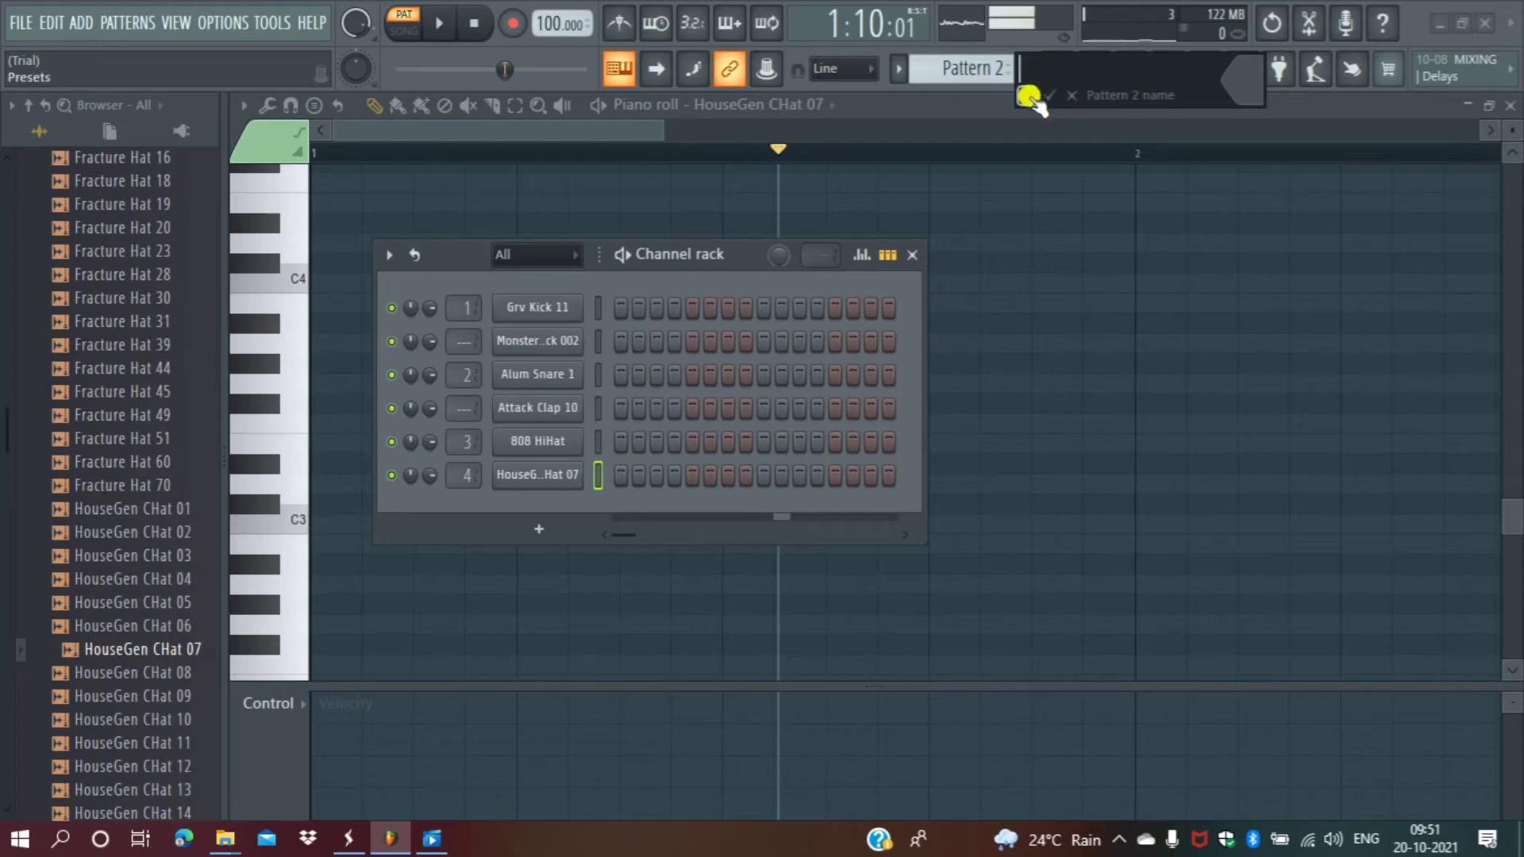
click(1027, 96)
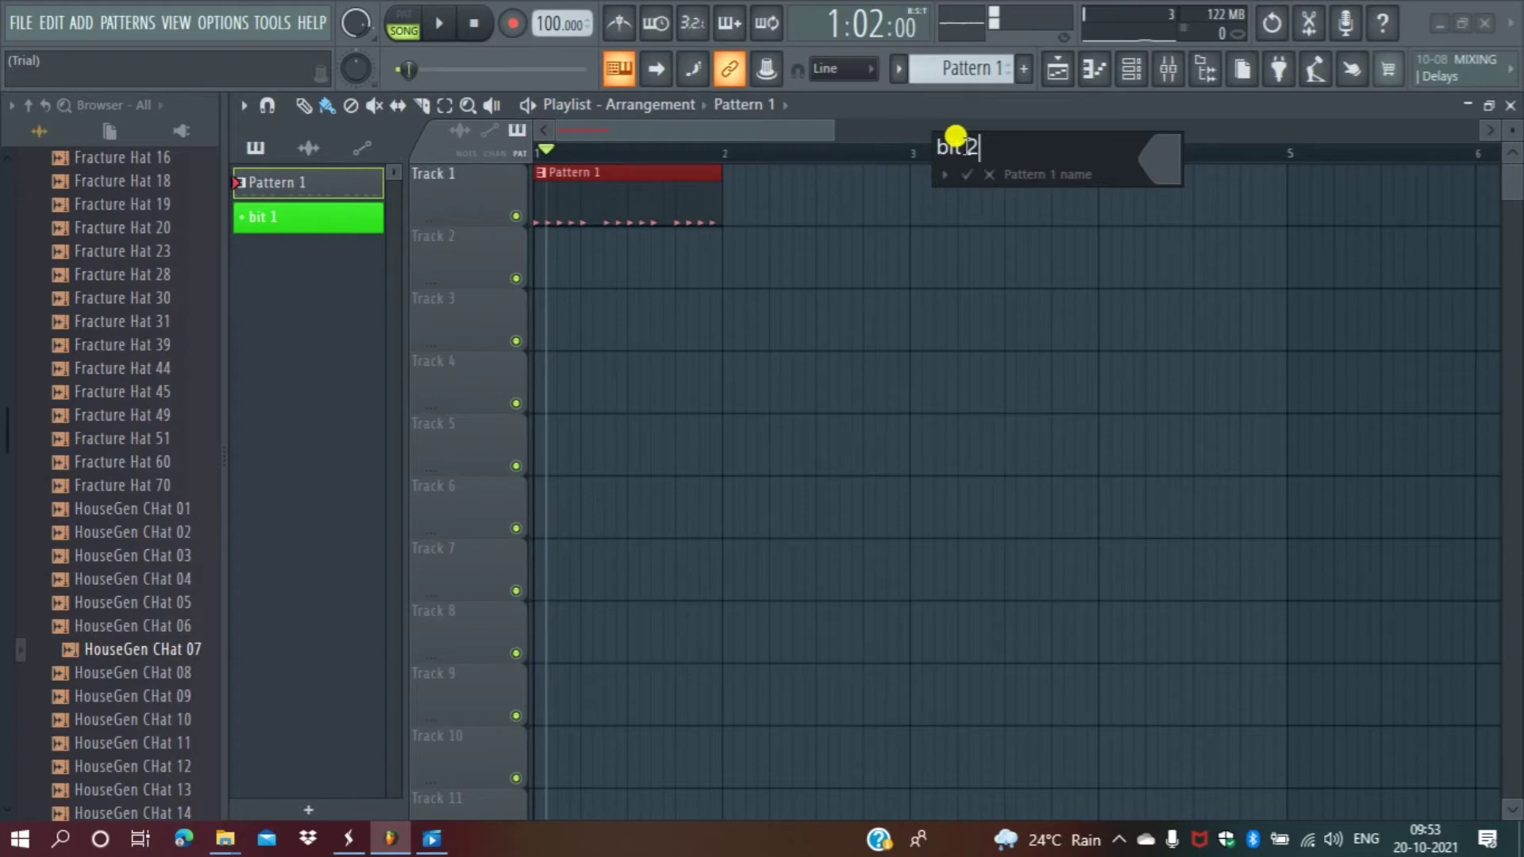
Rename Pattern 1 as bit 2 and give it a dark blue colour.
click(945, 174)
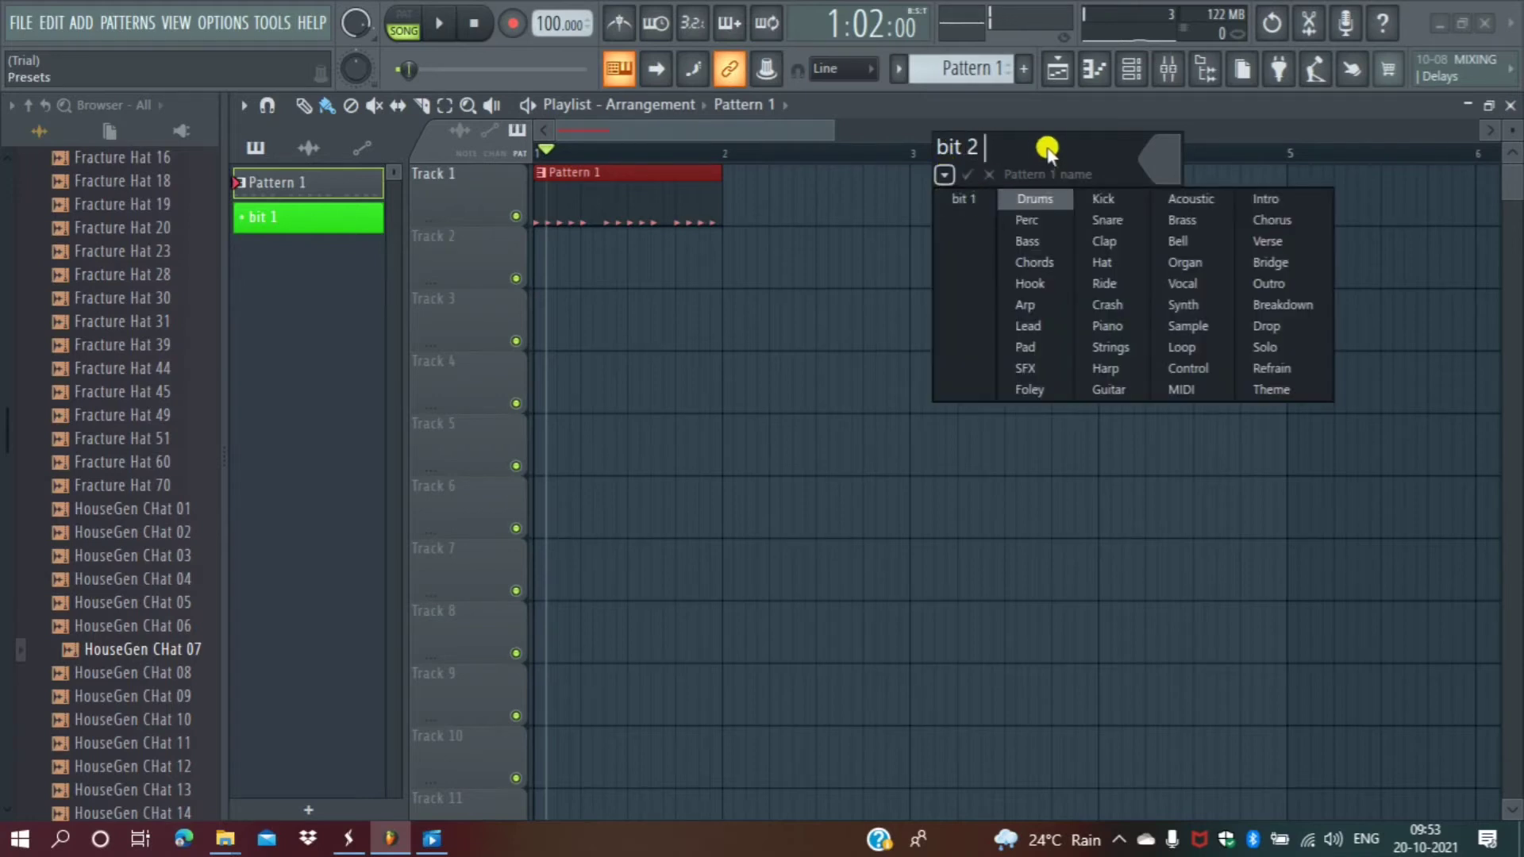
click(1029, 137)
click(1167, 164)
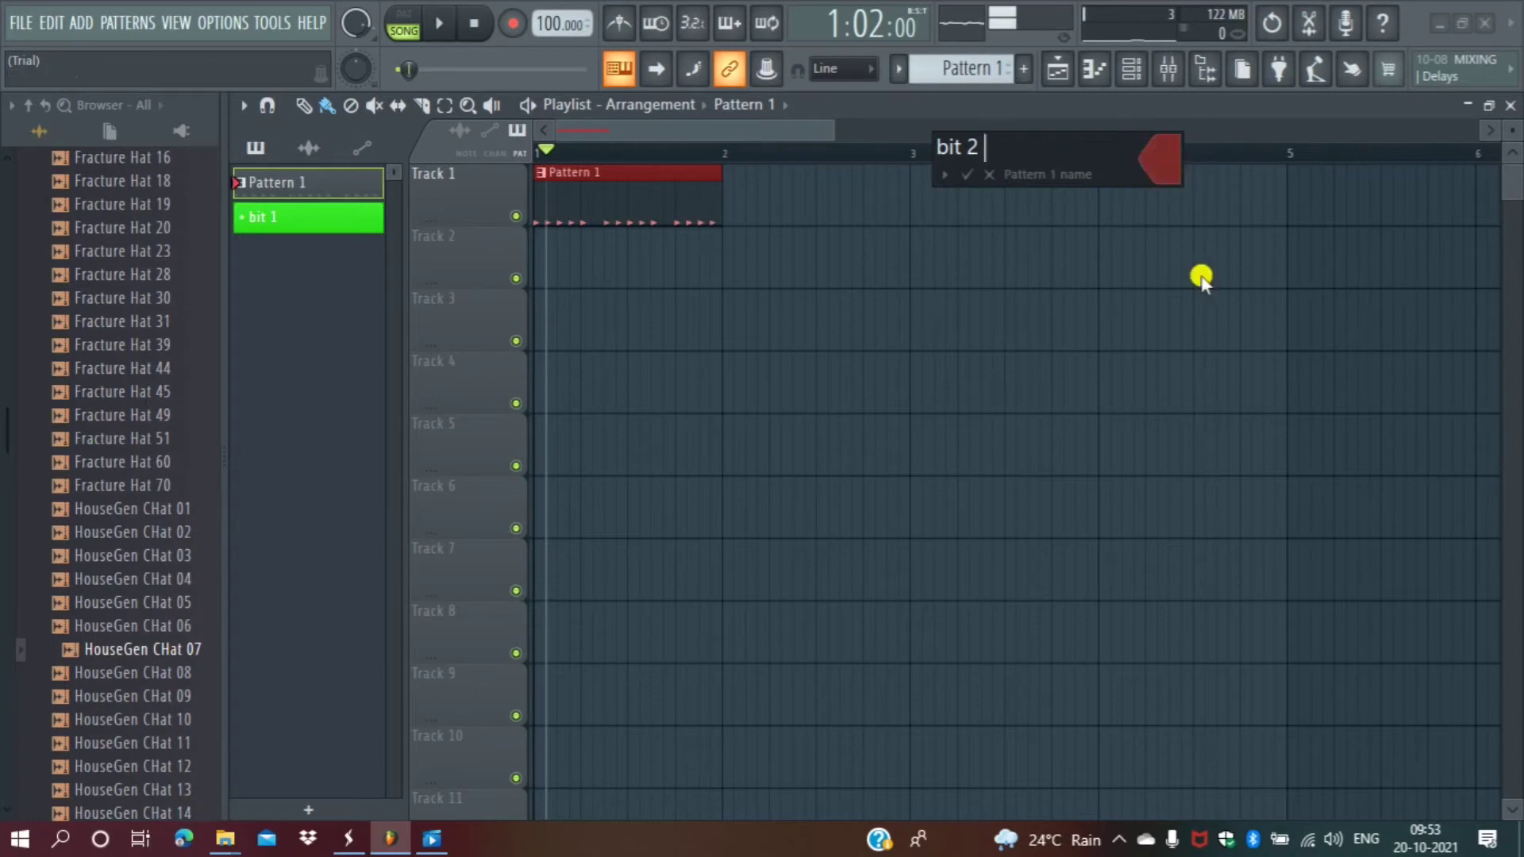
click(1163, 159)
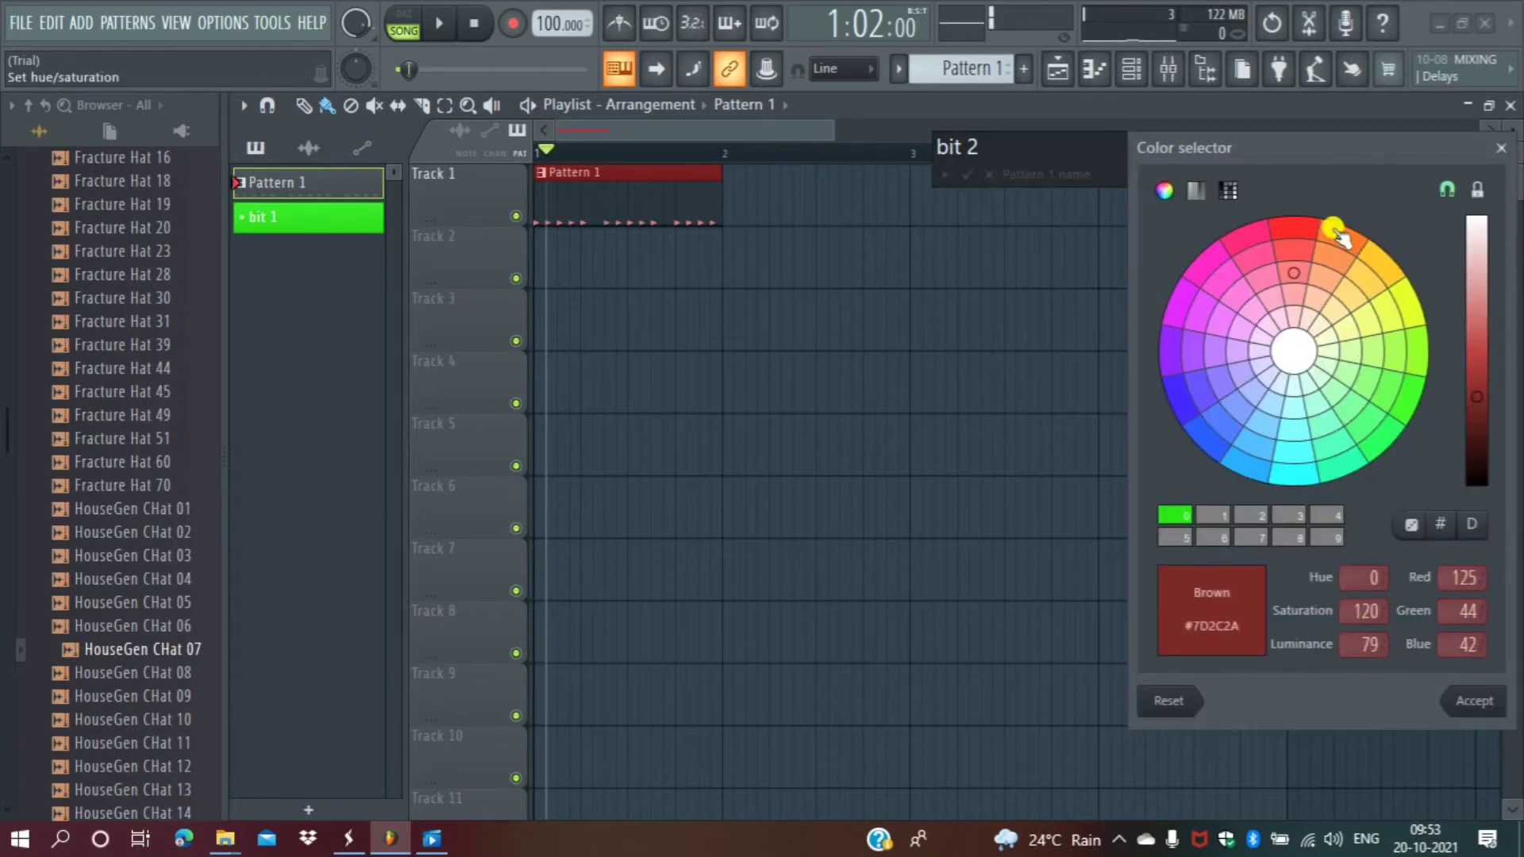
click(1479, 191)
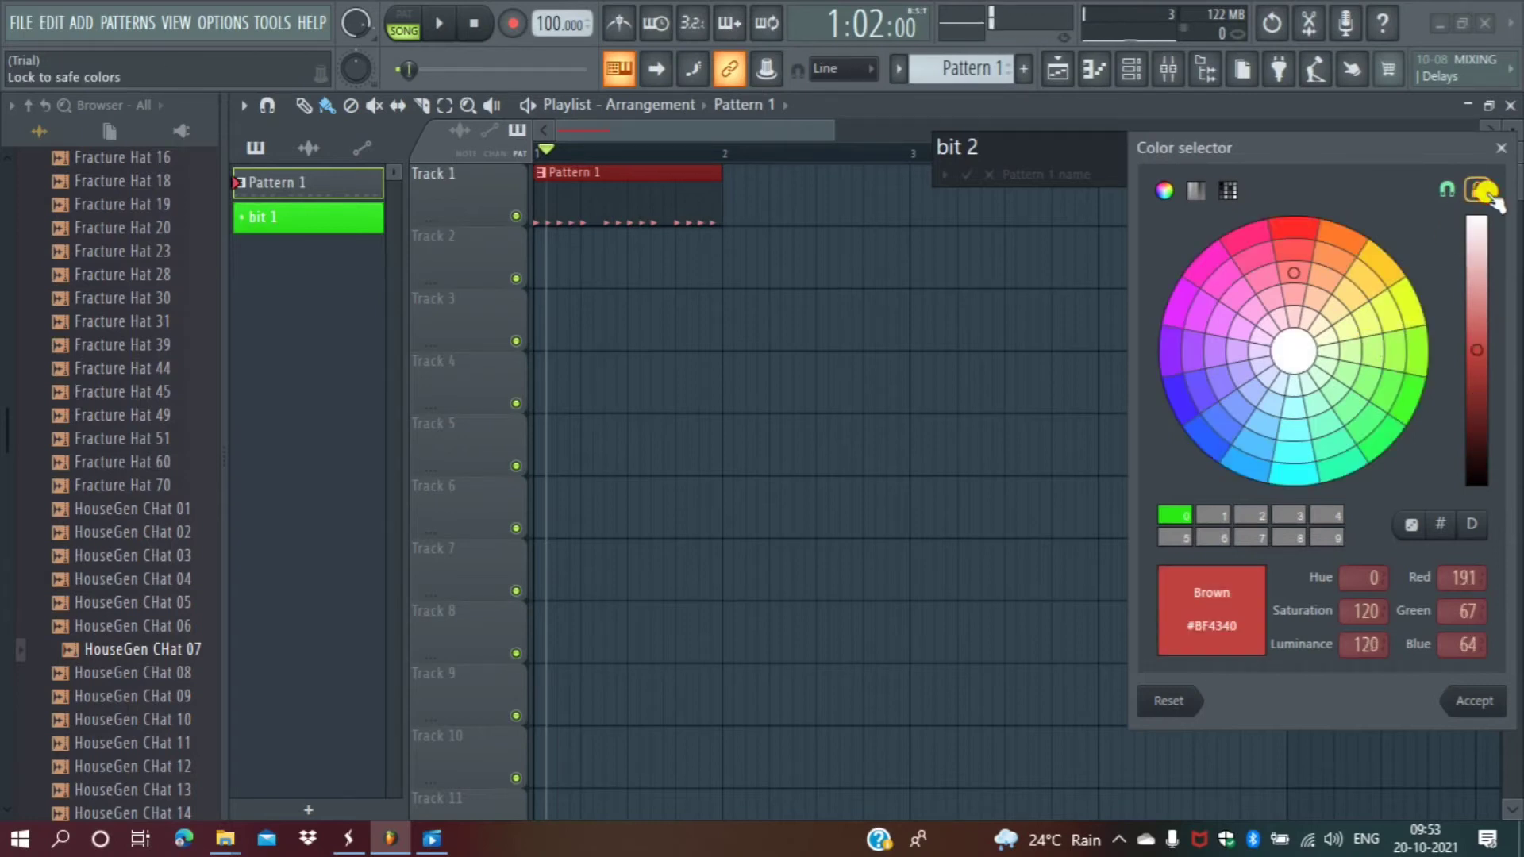
click(1185, 402)
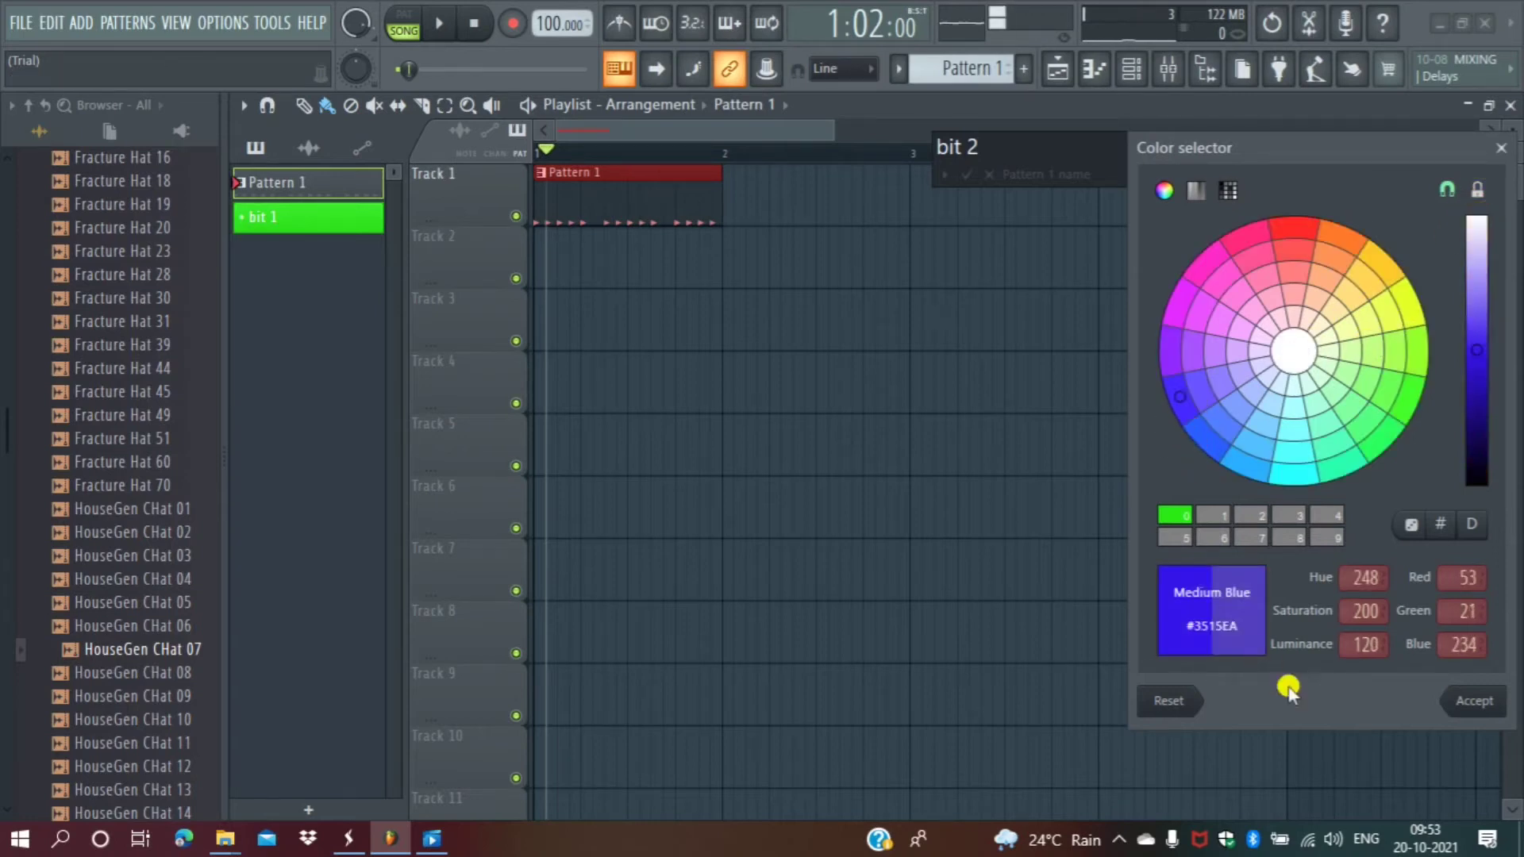
click(1474, 451)
mouse_move(1478, 455)
mouse_down()
mouse_move(1481, 404)
mouse_move(1484, 439)
mouse_up()
click(1473, 701)
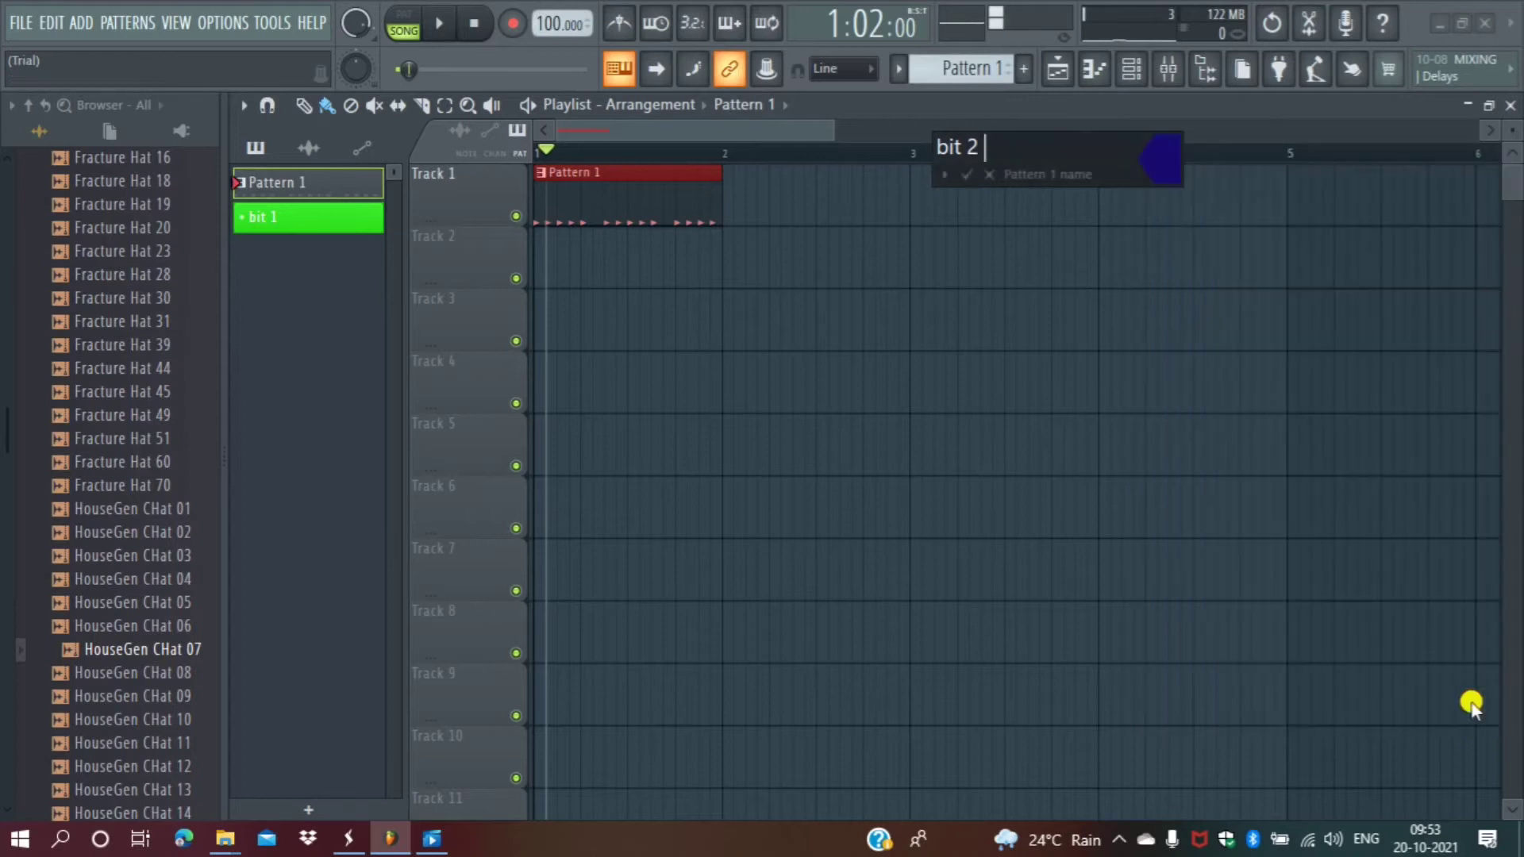
click(967, 175)
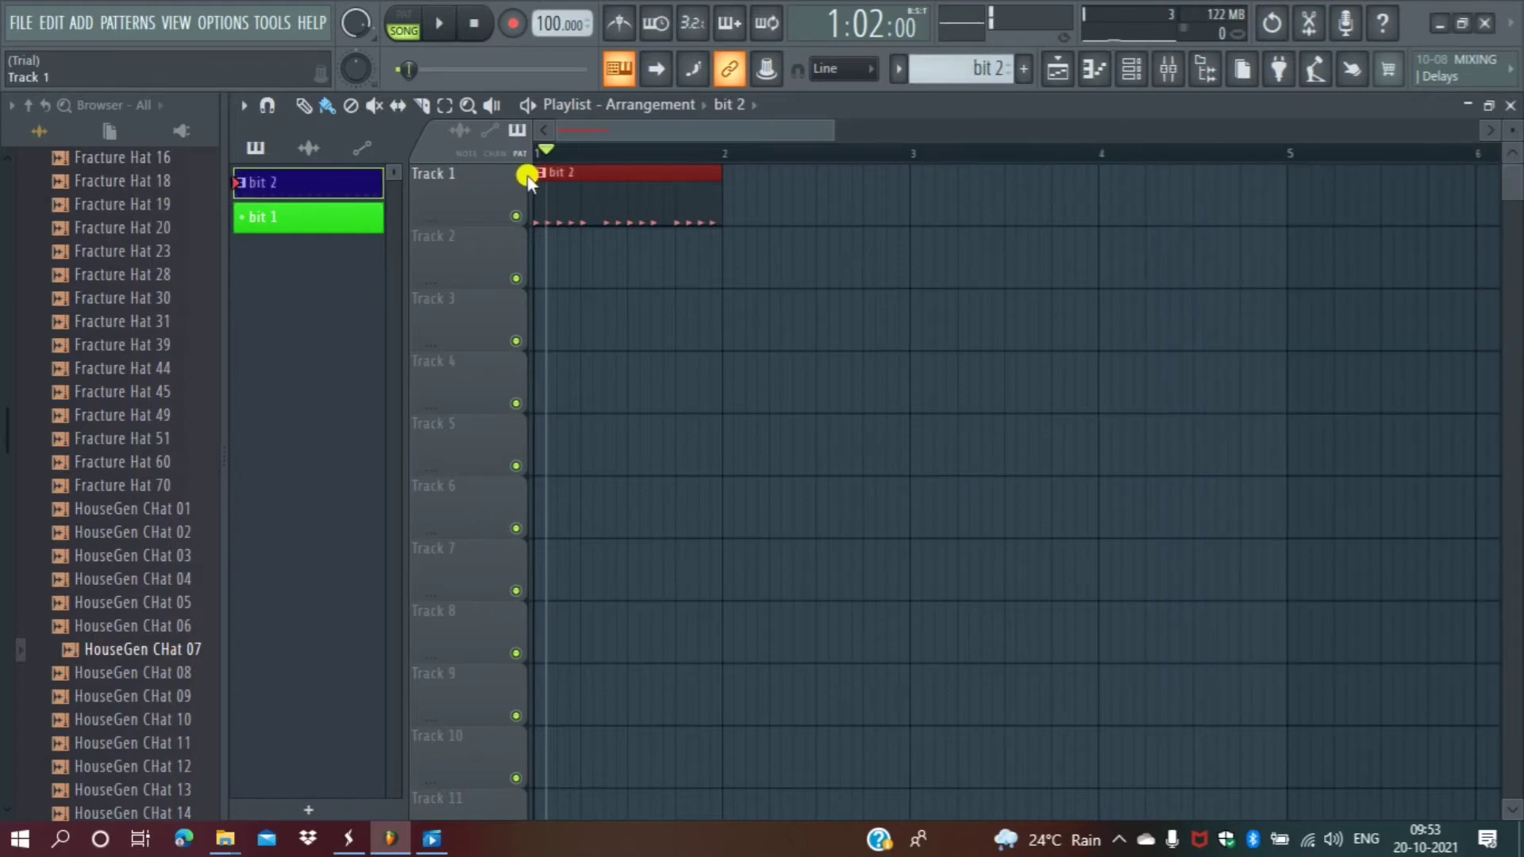
Remove the clip on Track 1, place the bit 2 pattern there again at bar 1, and auto-name the track.
right_click(606, 194)
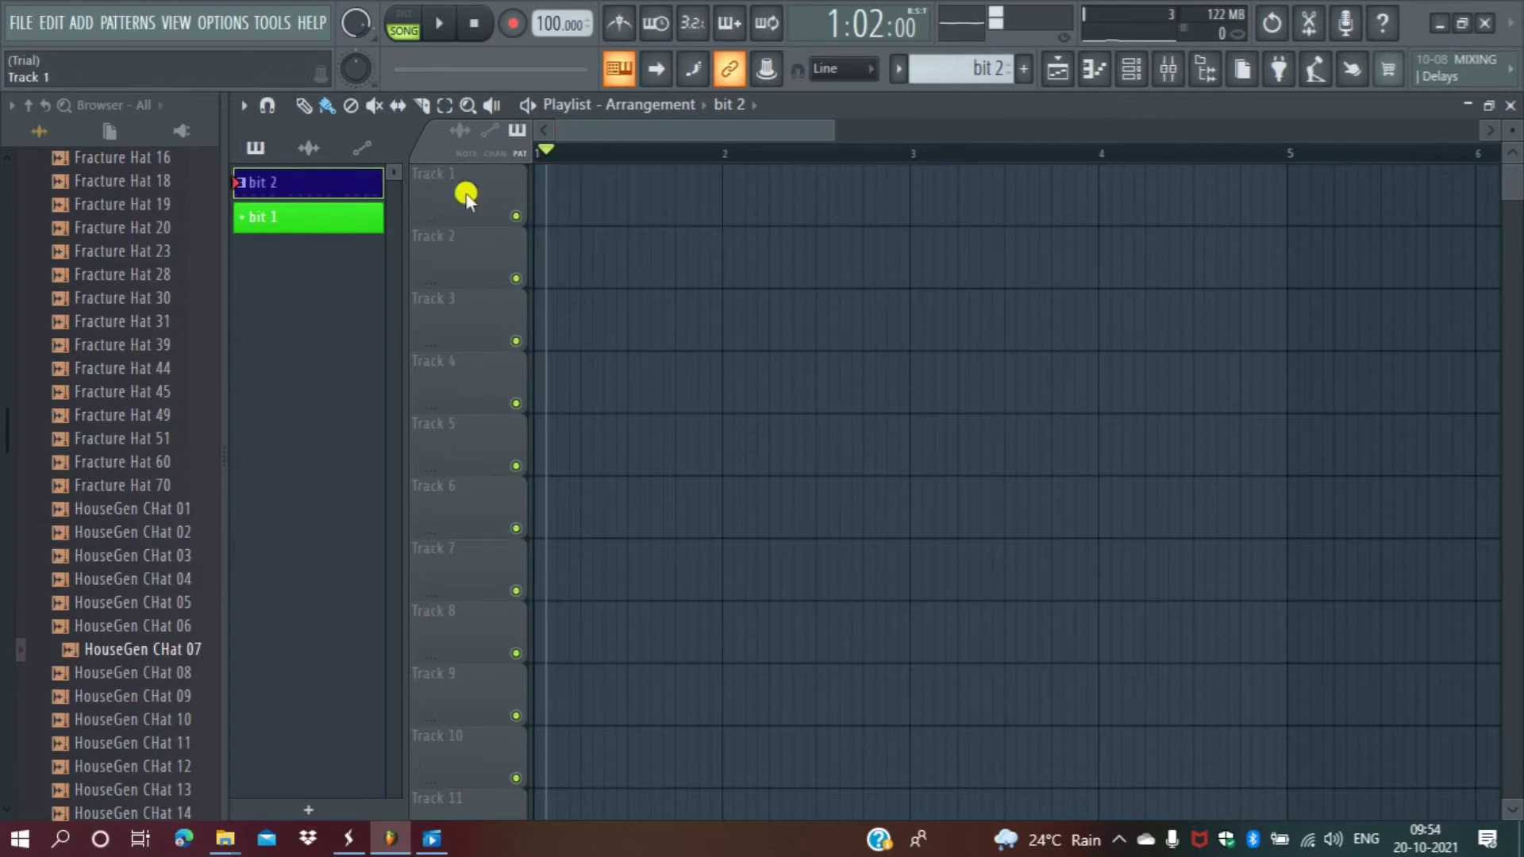
drag(323, 186, 545, 188)
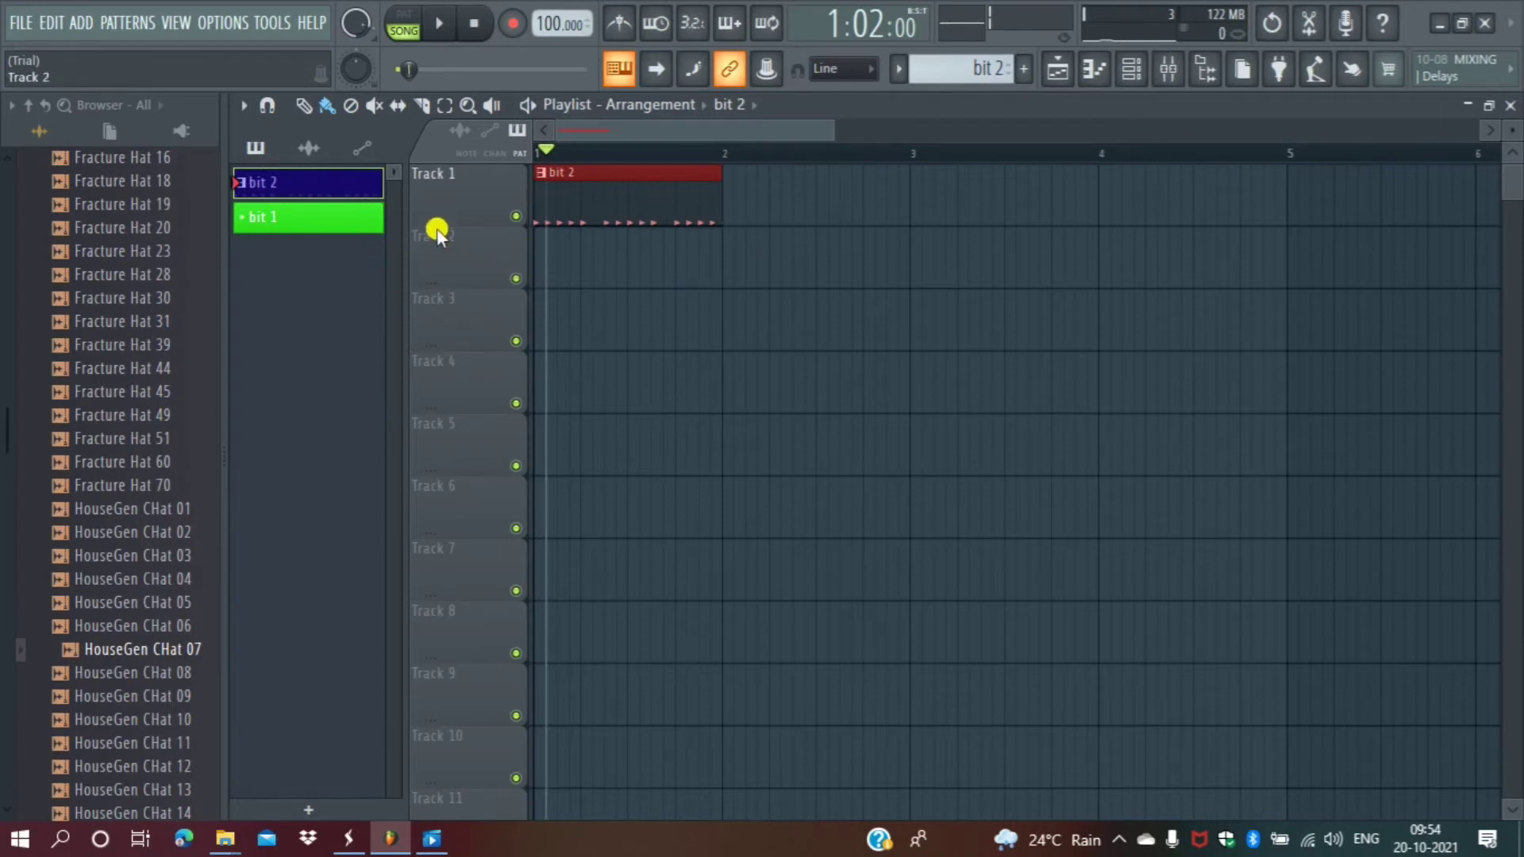
right_click(431, 201)
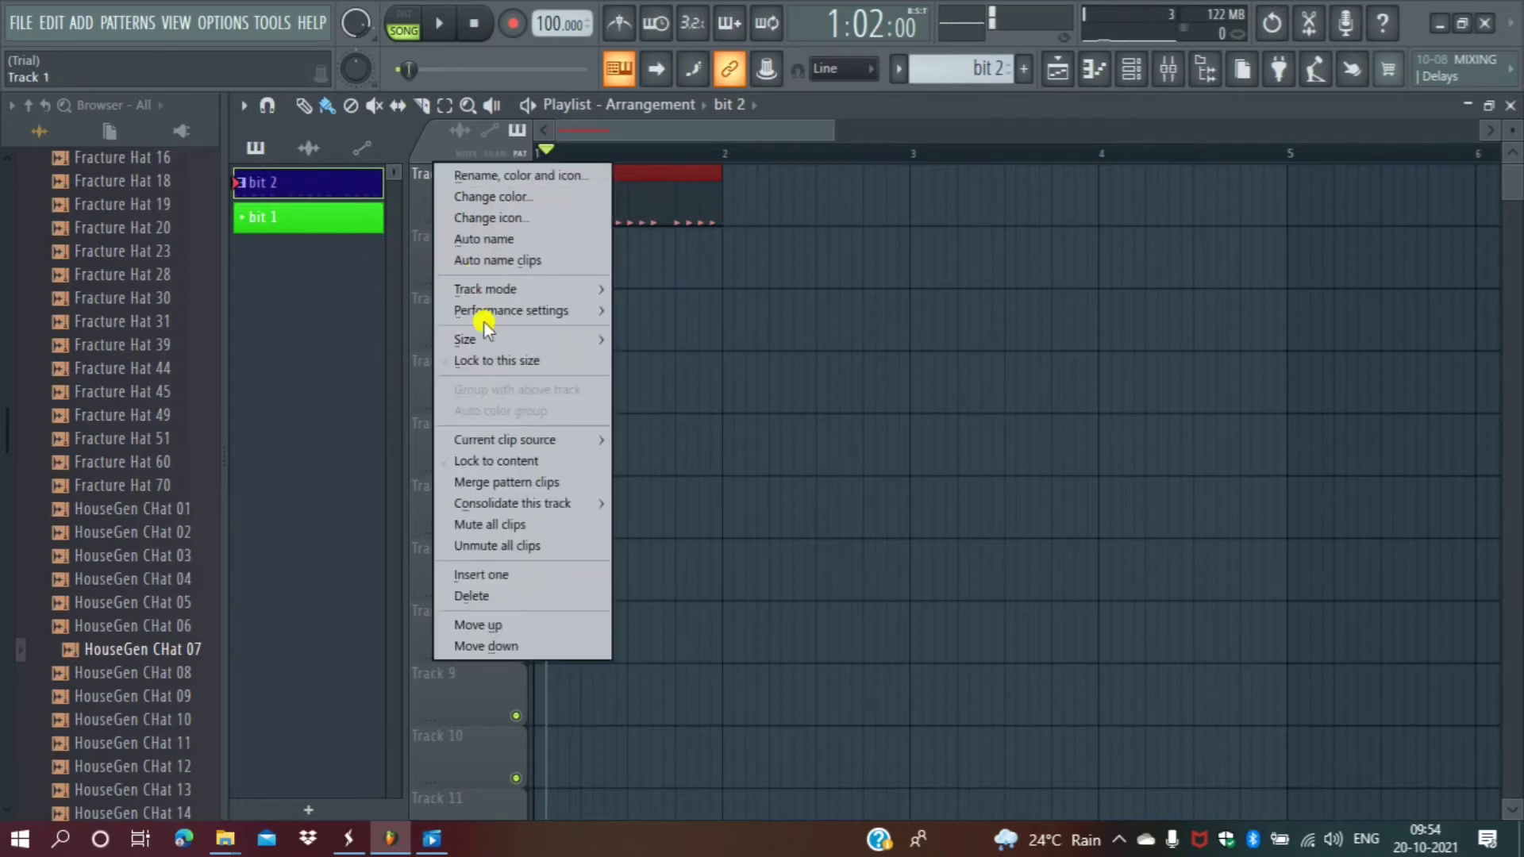
mouse_move(495, 287)
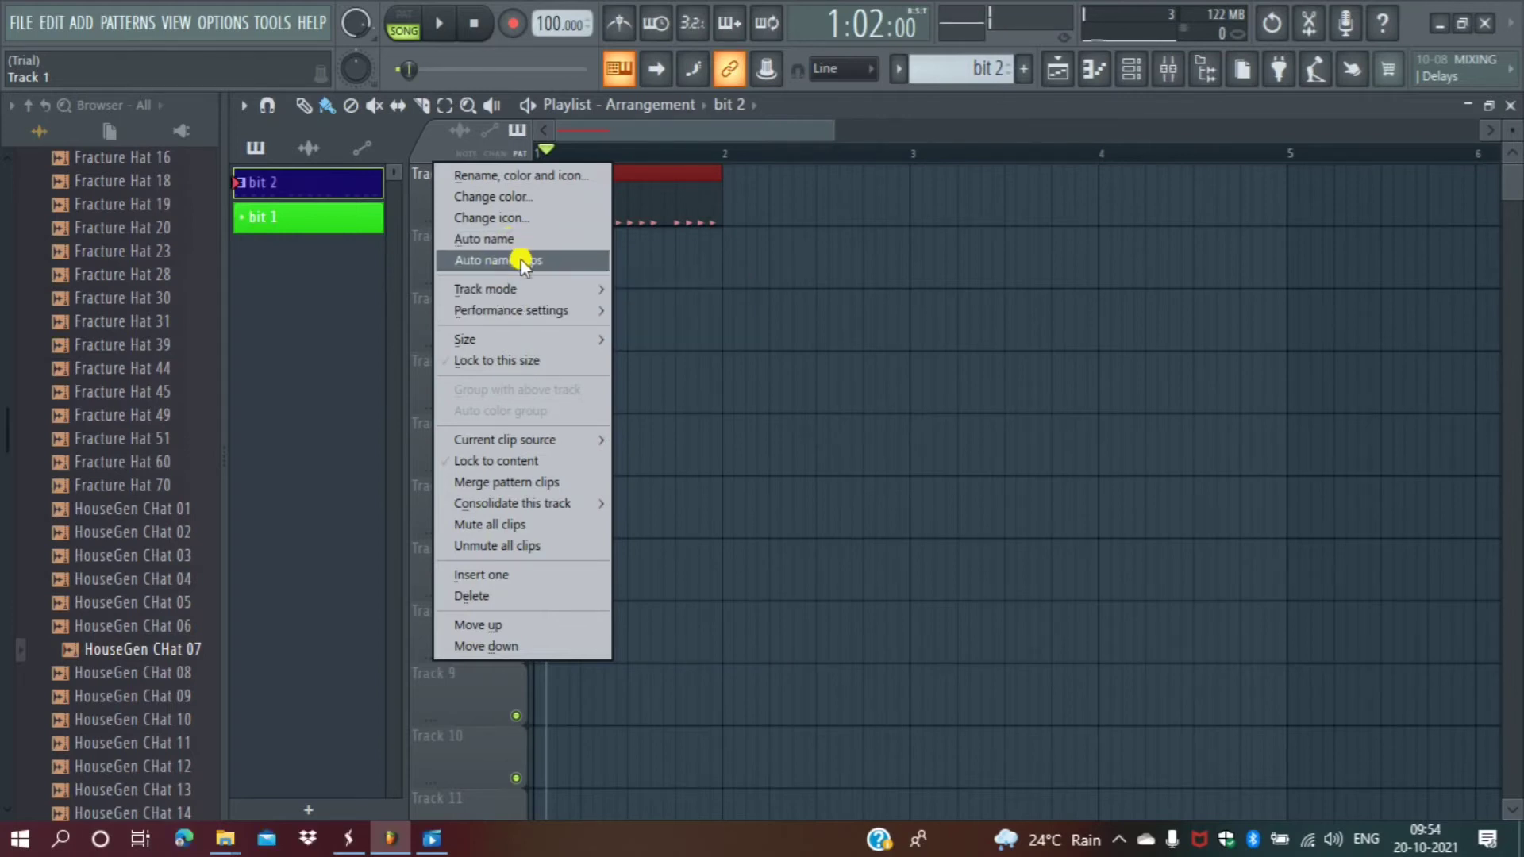
click(485, 239)
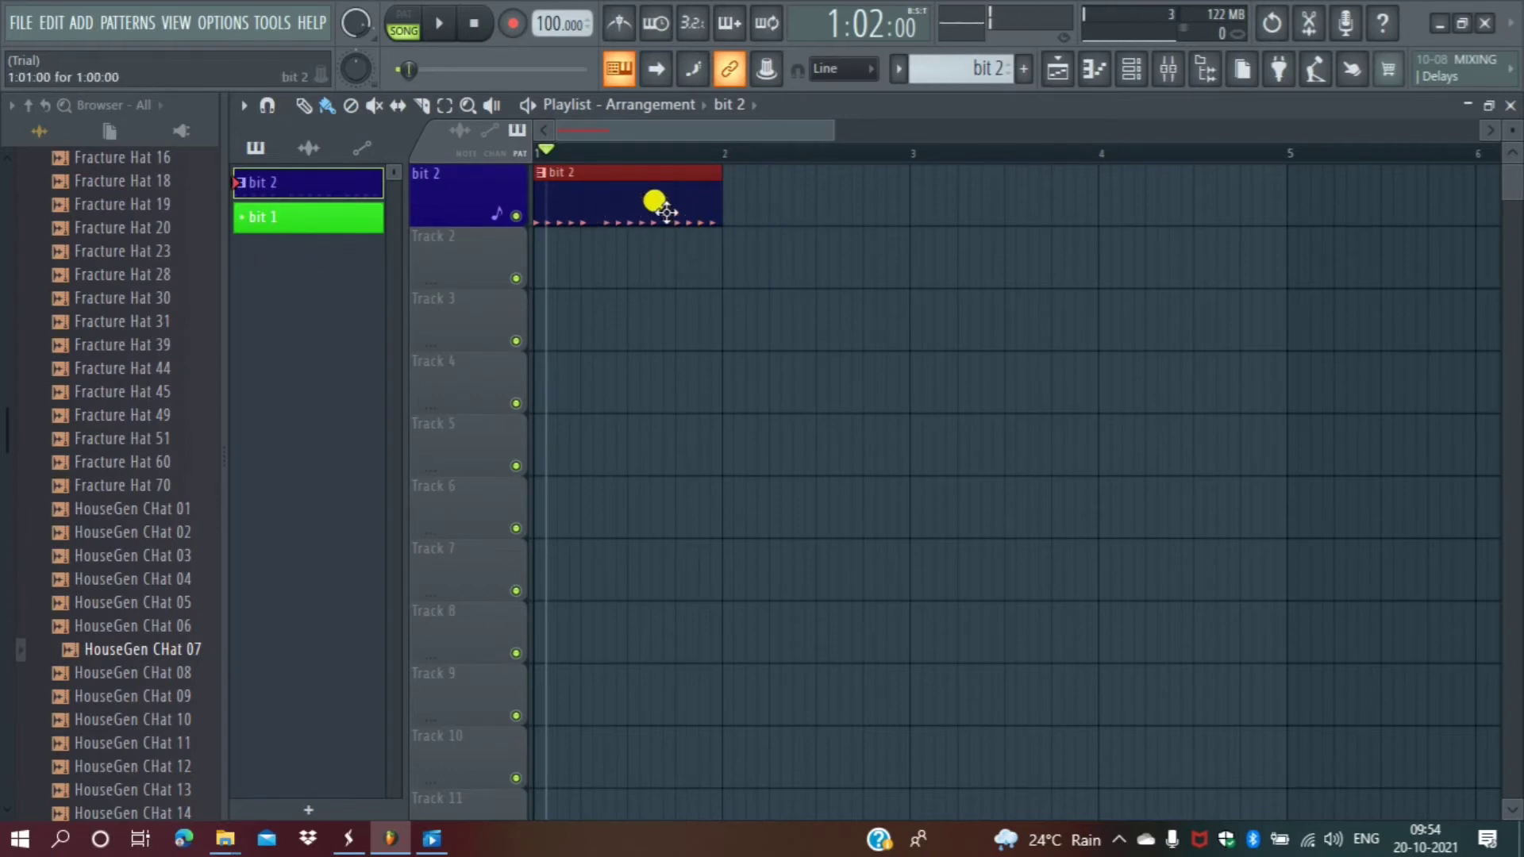
Route the Monster Kick 002 channel to mixer track 5 in the channel rack, then close the rack.
click(1131, 73)
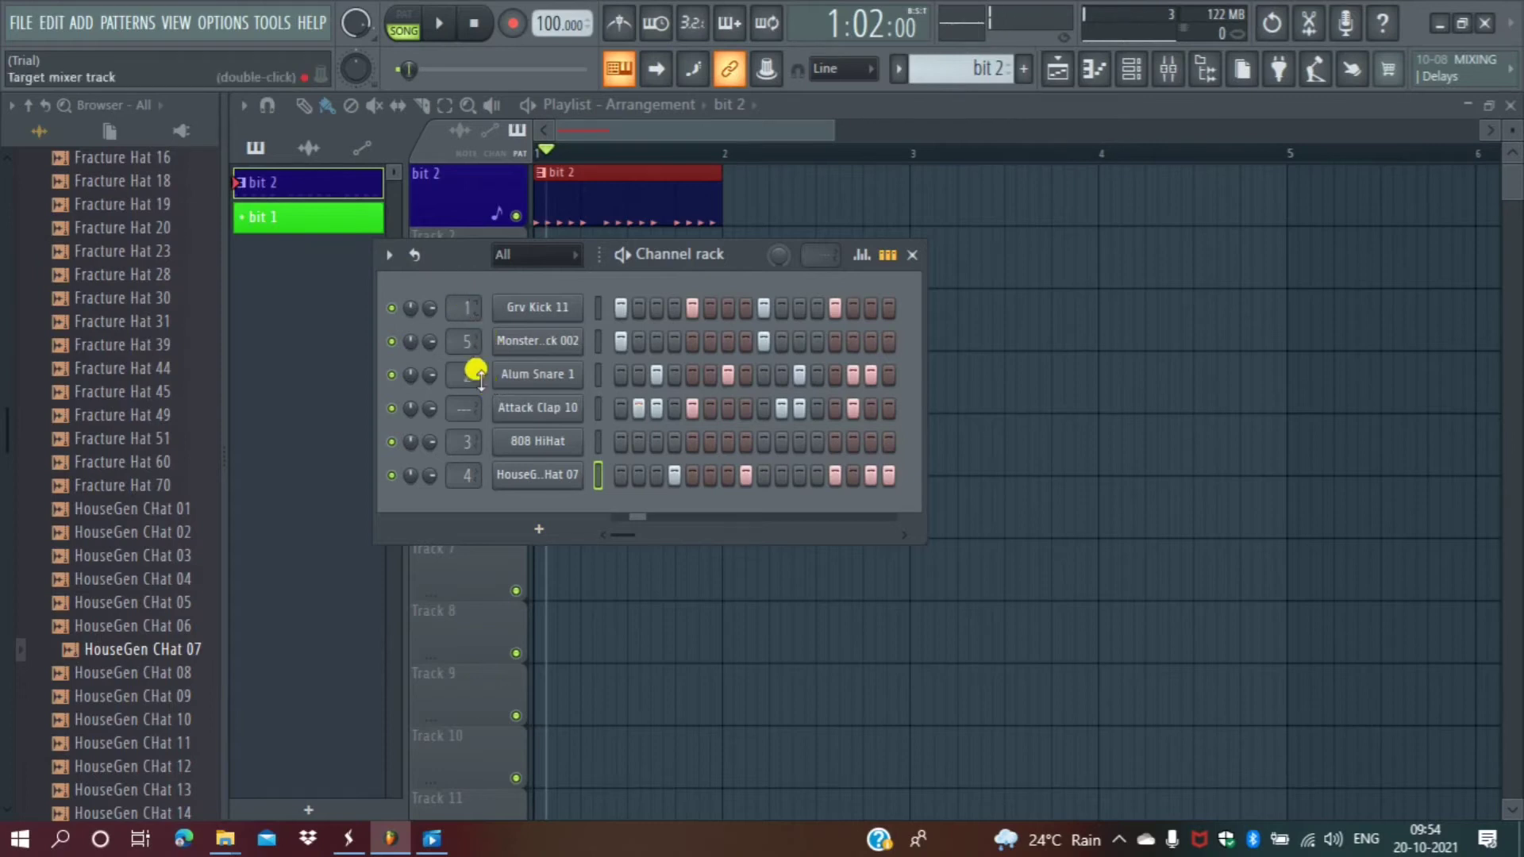
drag(464, 441, 466, 498)
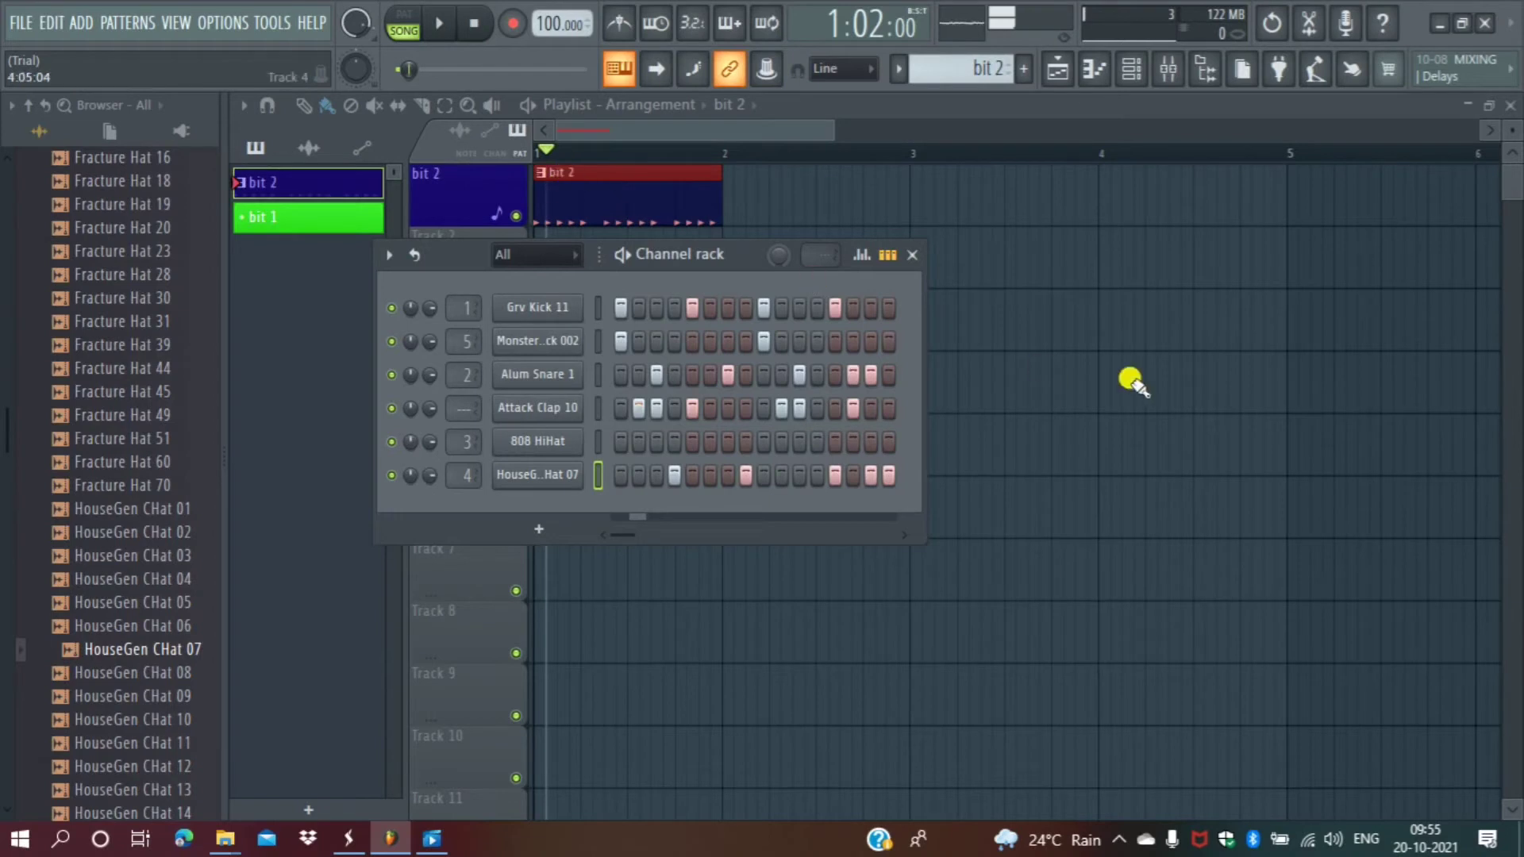
click(915, 252)
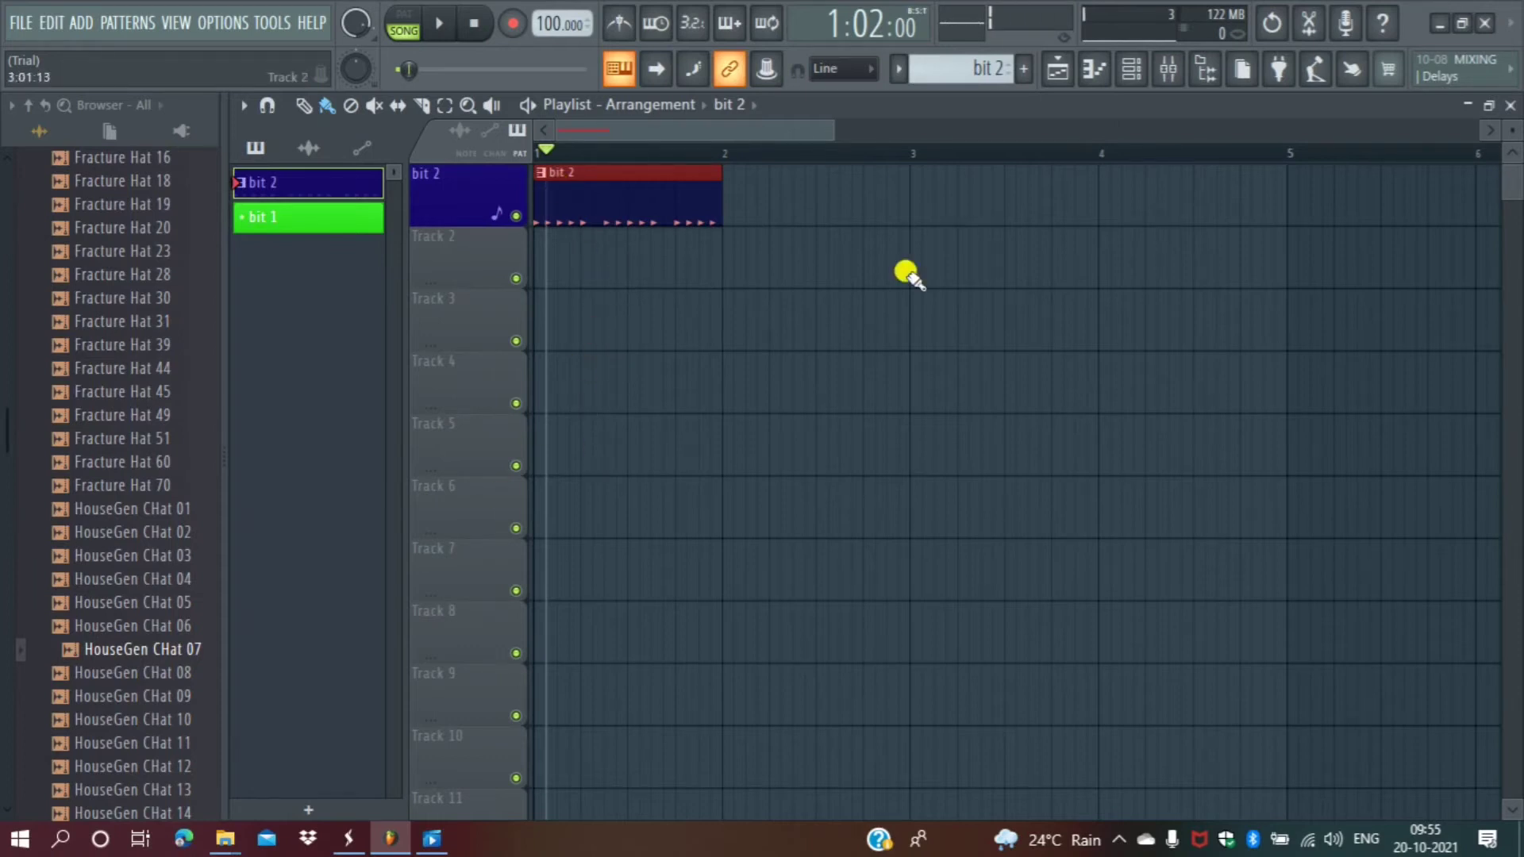
Split the bit 2 pattern by channel and place Grv Kick 11, Monster Kick 002 and Alum Snare 1 on the first three tracks, starting within bar 2.
click(968, 70)
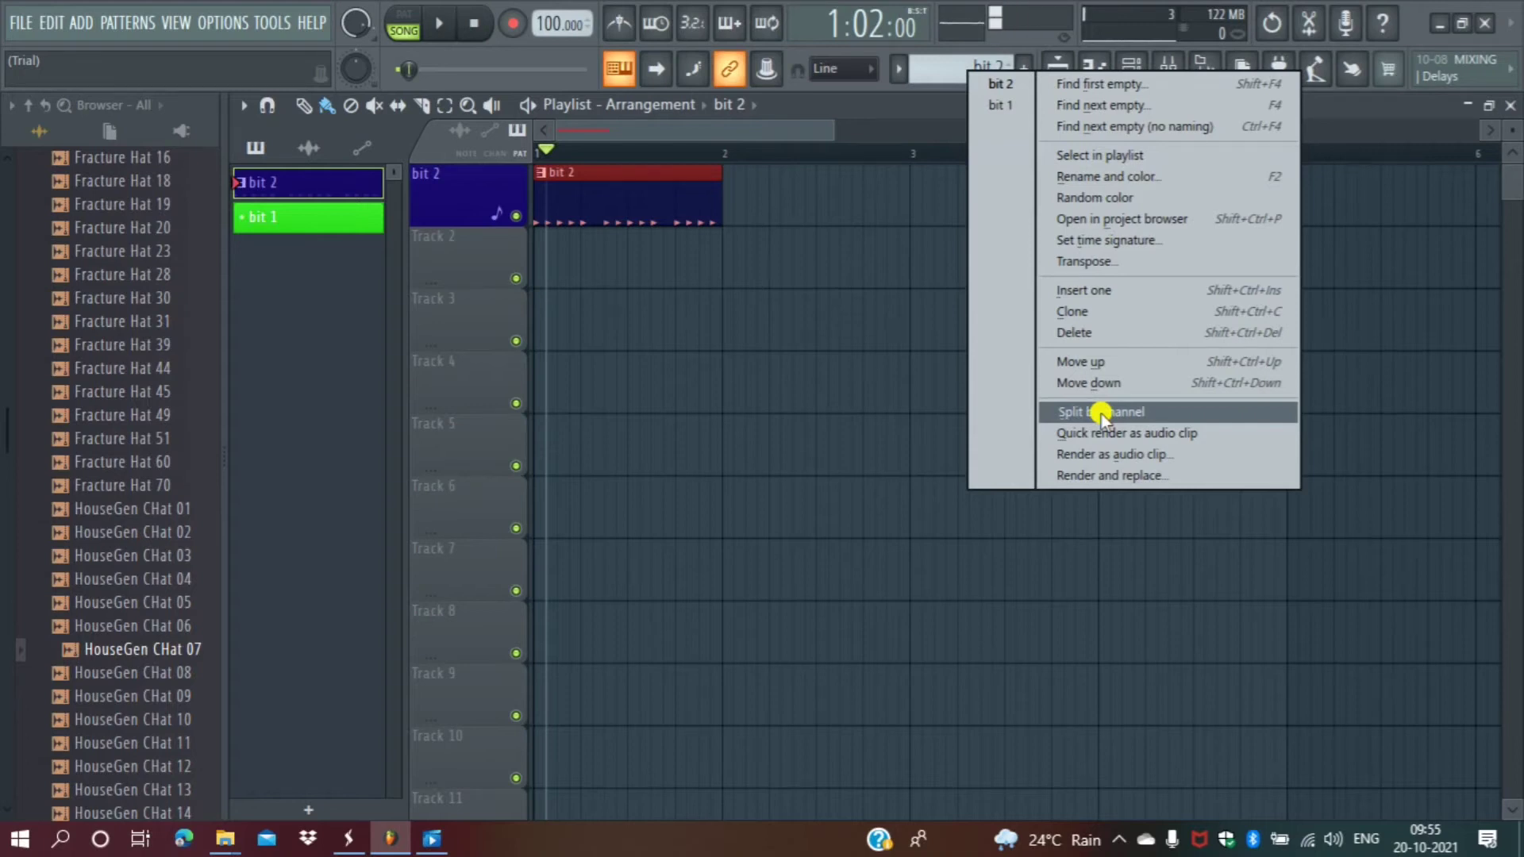
click(1101, 413)
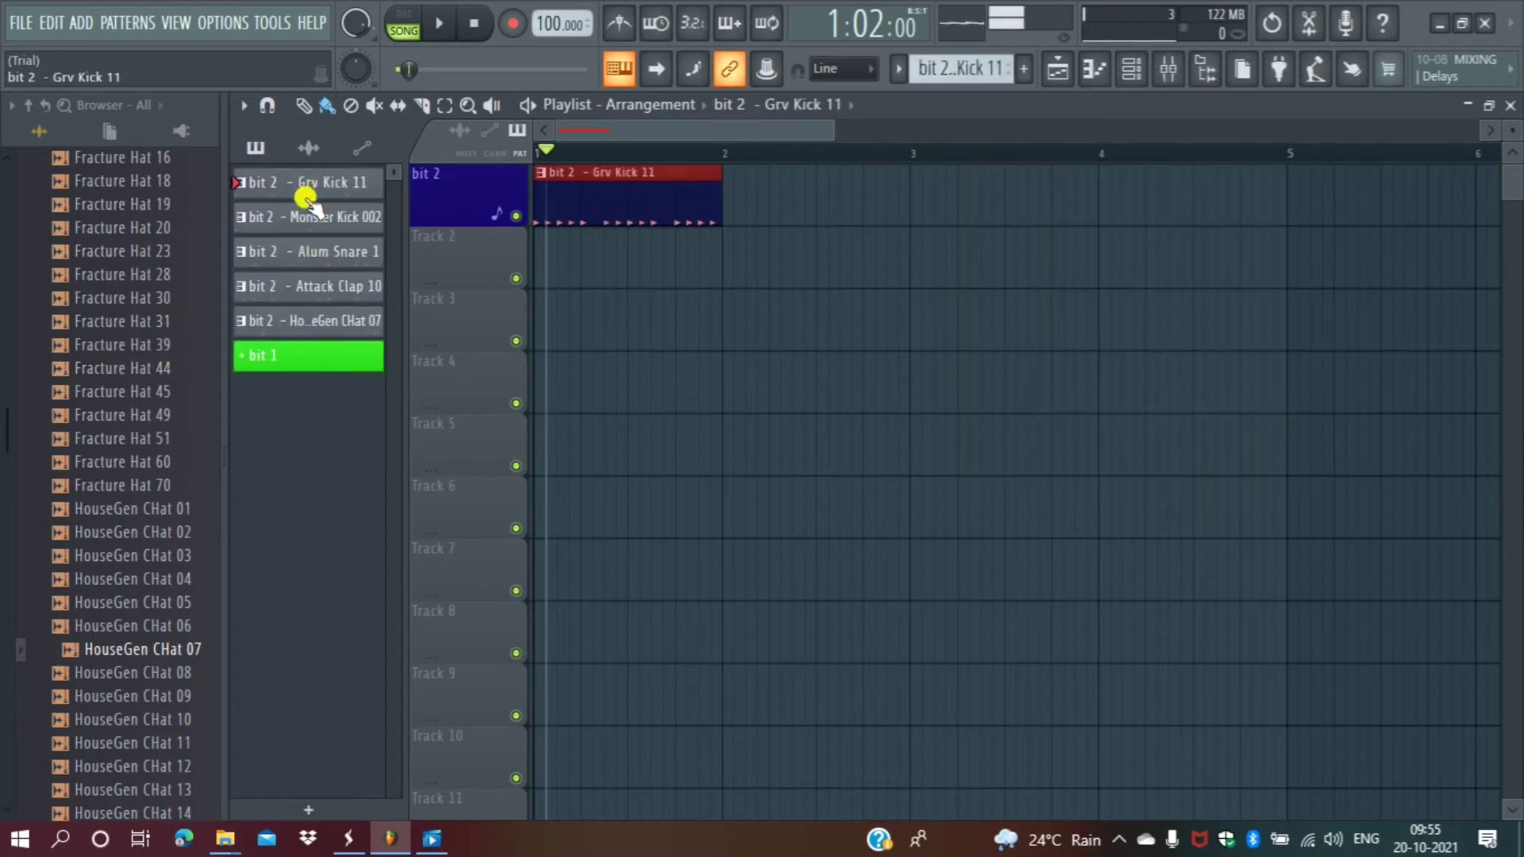
drag(312, 188, 824, 204)
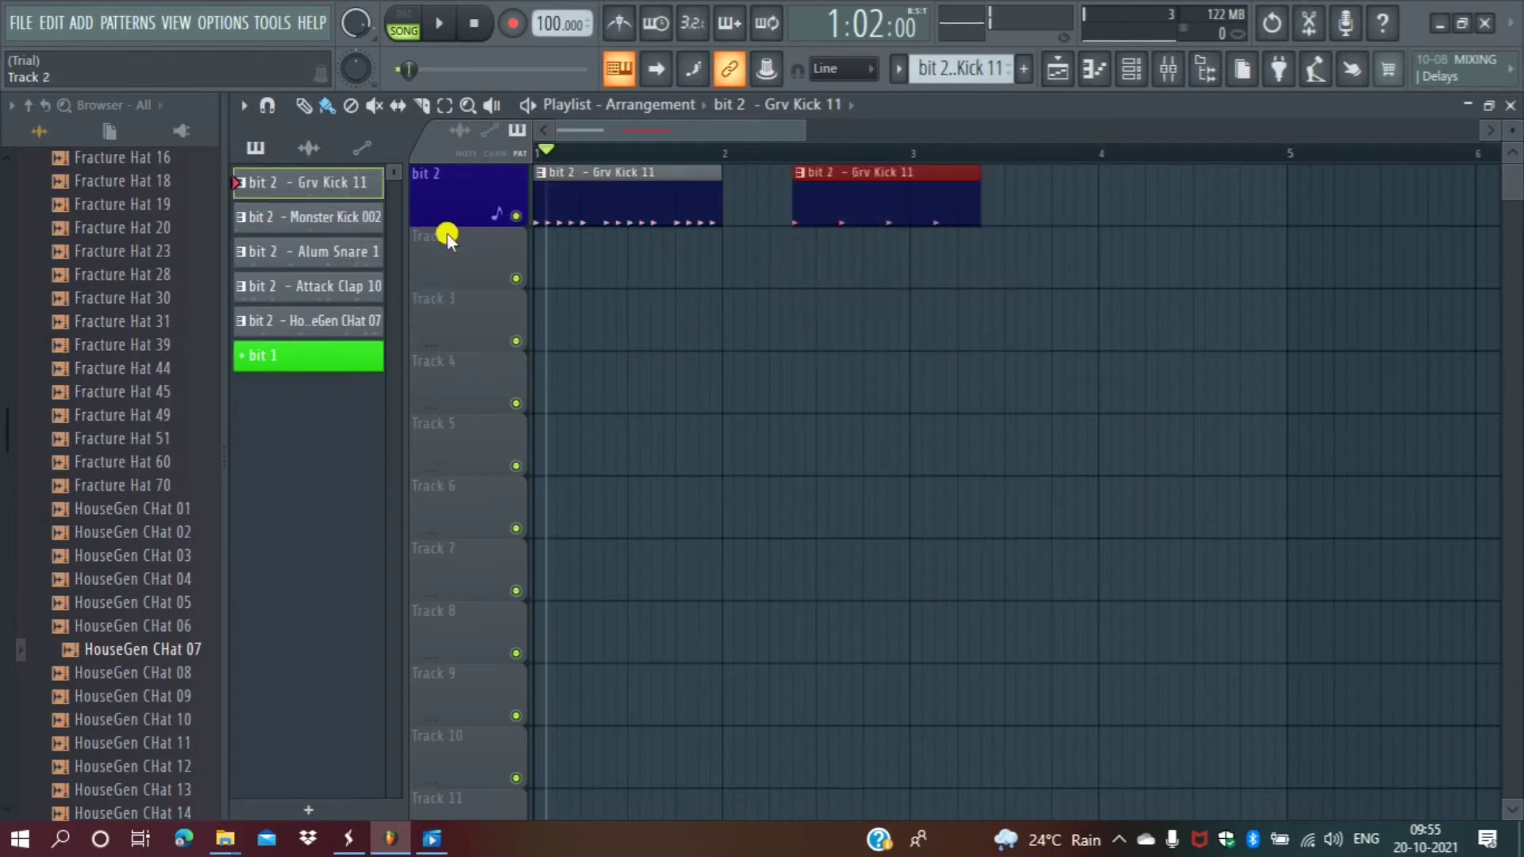
drag(317, 221, 794, 279)
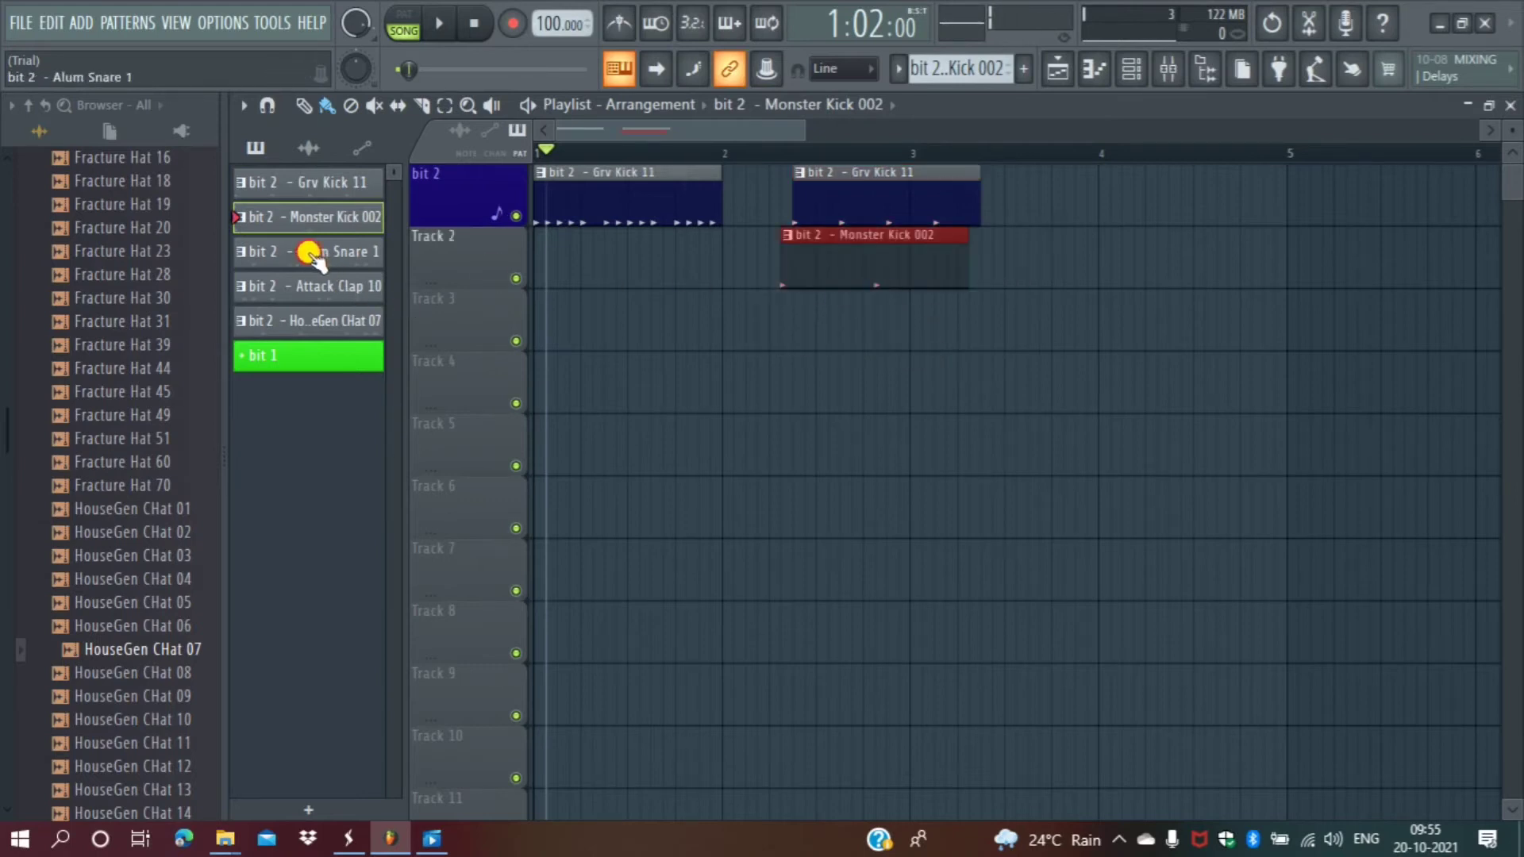
drag(309, 252, 781, 328)
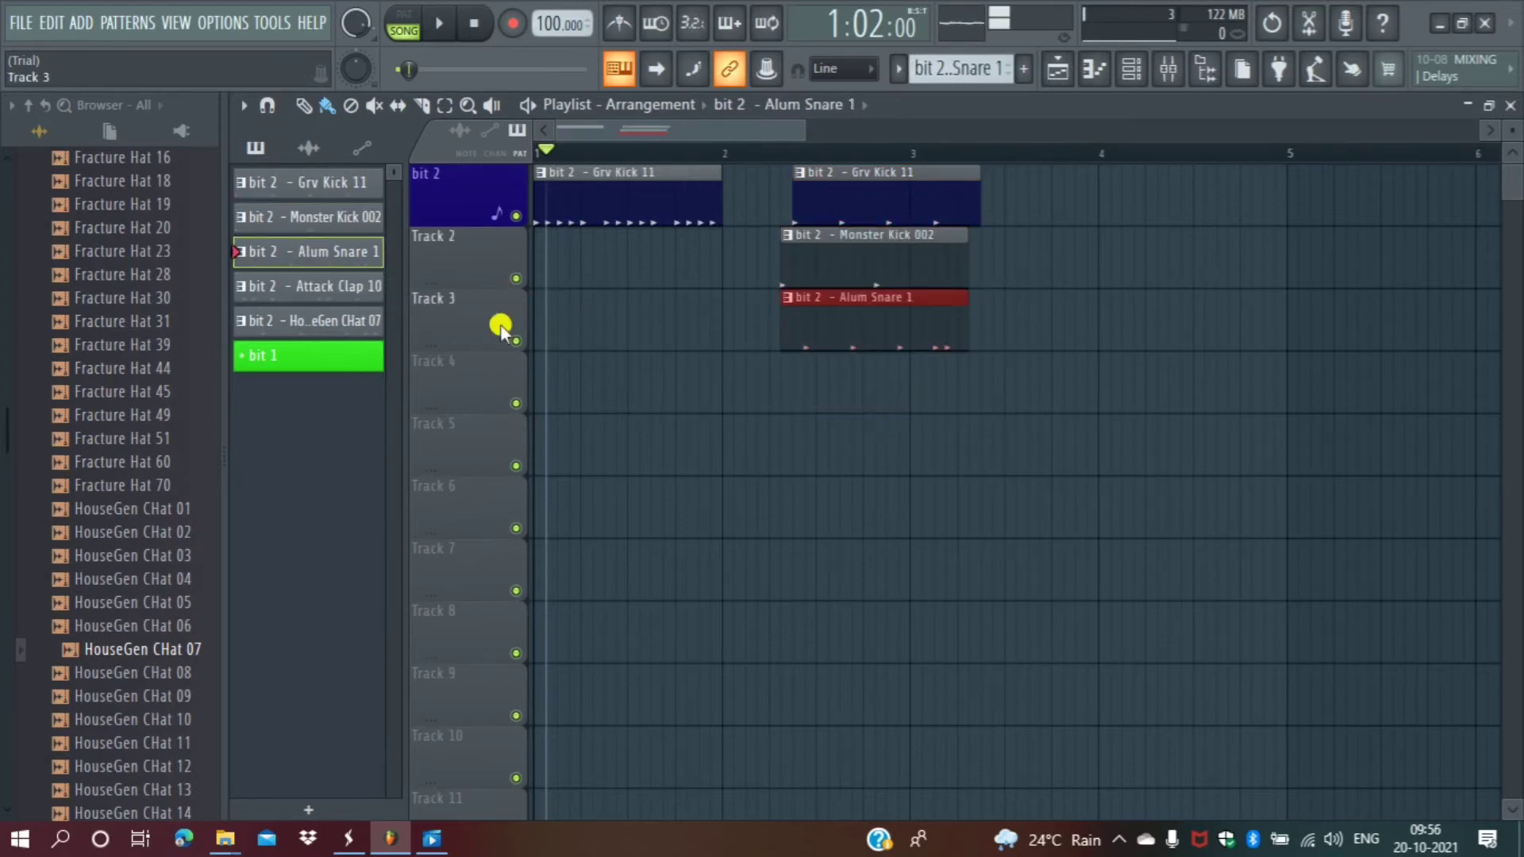
Move the Grv Kick 11 clip to Track 4 and add Attack Clap 10 on Track 5 and HouseGen CHat 07 on Track 6, aligned with it.
drag(903, 179, 873, 409)
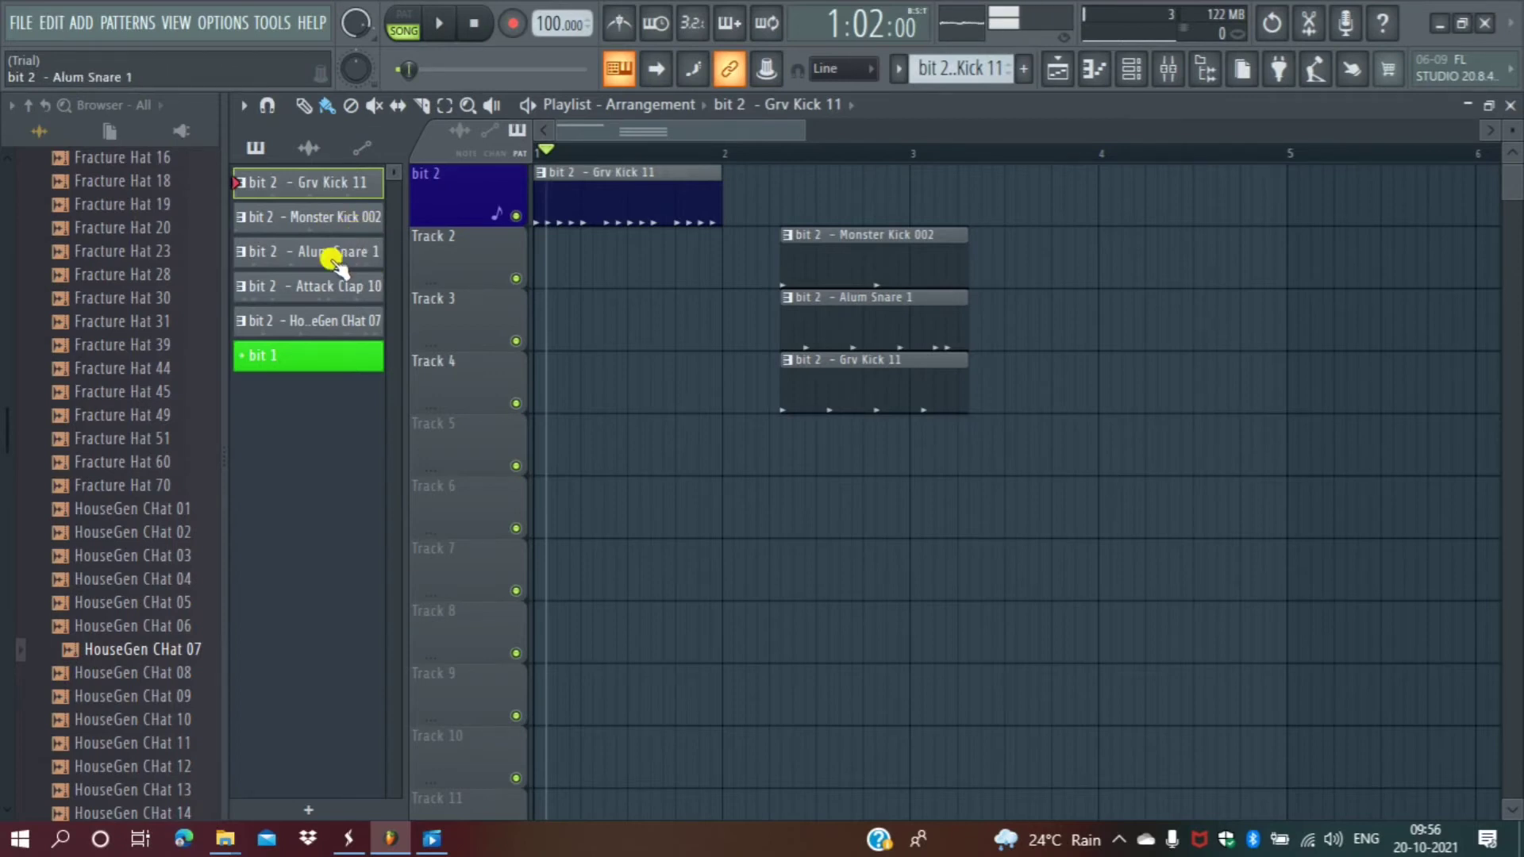
drag(349, 287, 782, 462)
drag(309, 324, 782, 531)
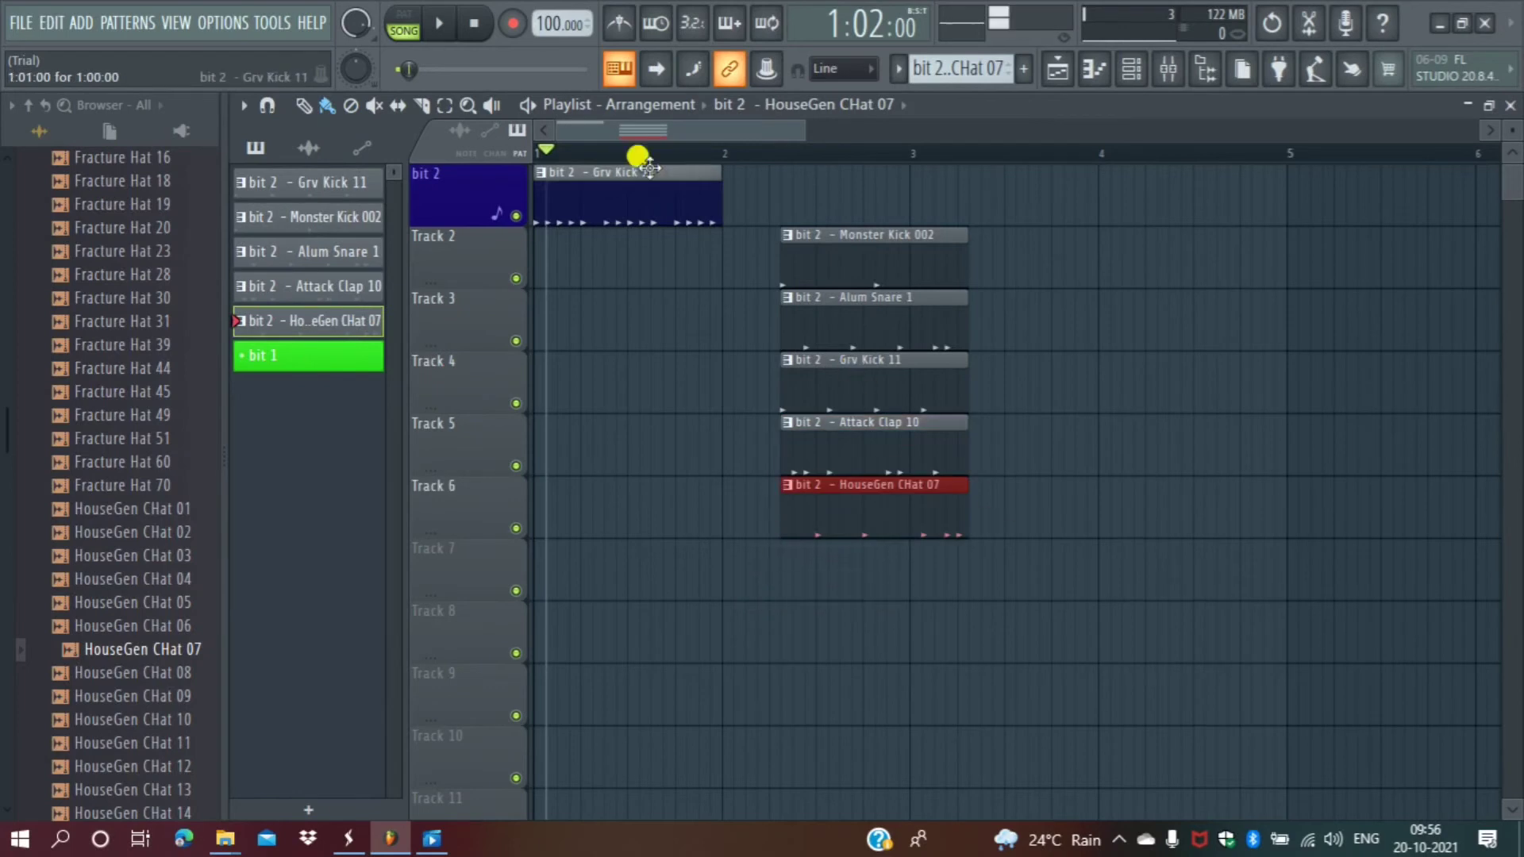
Delete the original clip at bar 1 on the bit 2 track.
scroll(615, 182, down, 3)
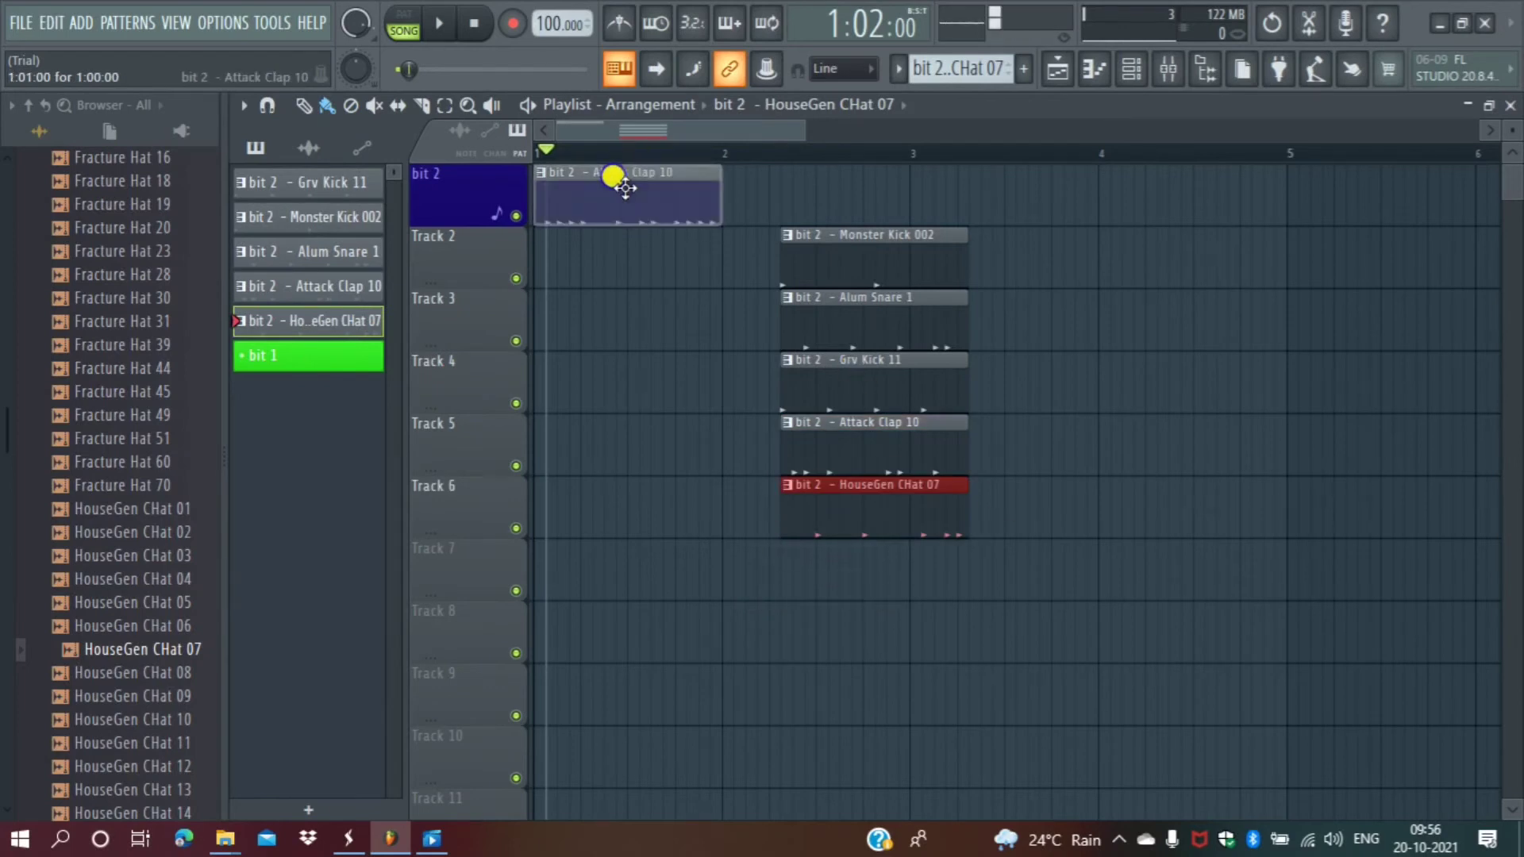
scroll(623, 181, down, 1)
right_click(620, 179)
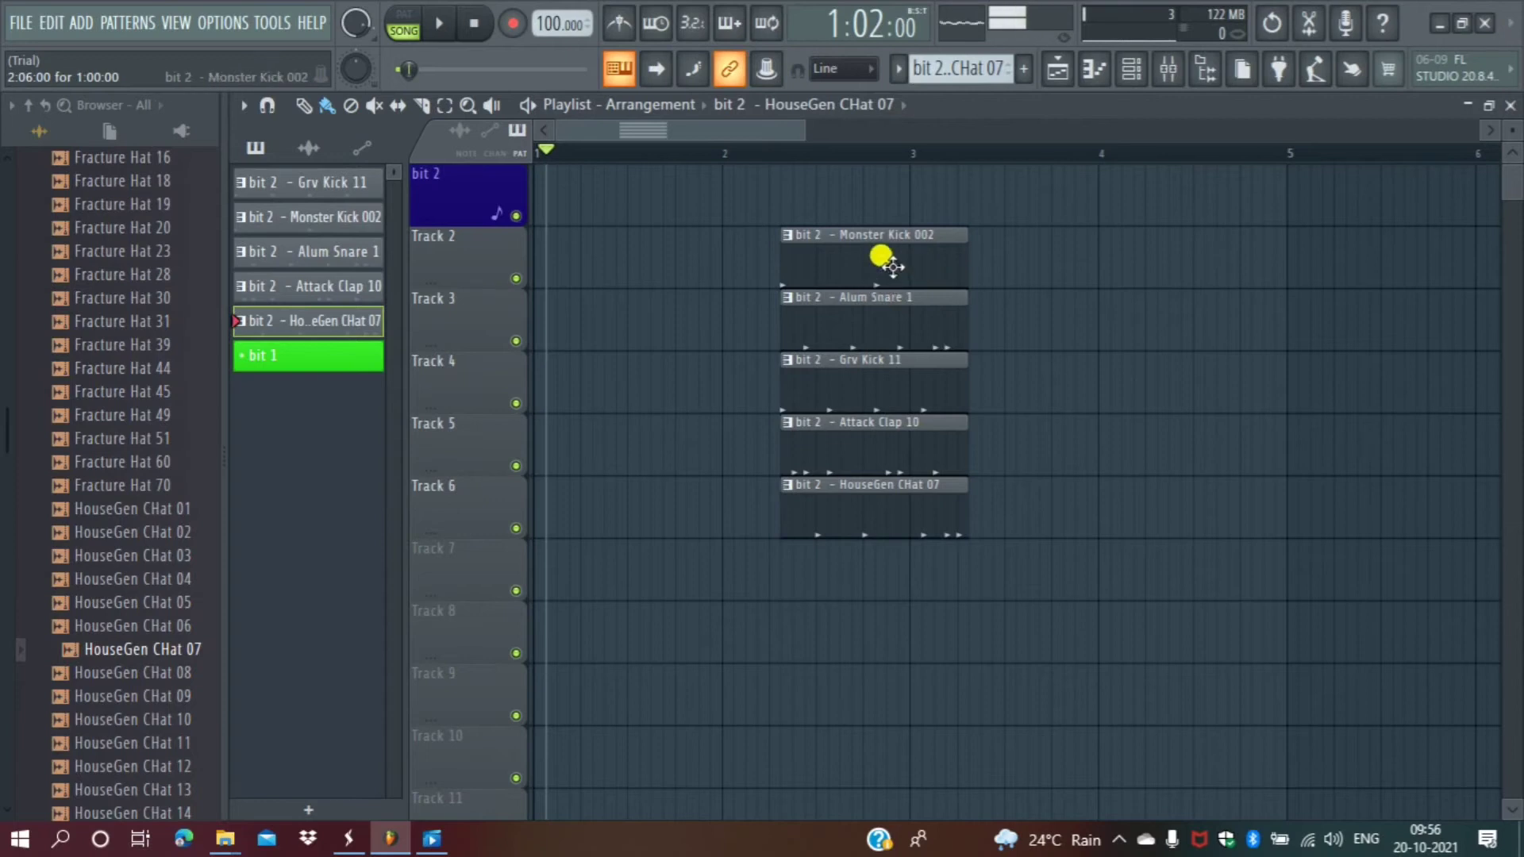
Move the Monster Kick 002, Alum Snare 1, Grv Kick 11, Attack Clap 10 and HouseGen CHat 07 clips to bar 1, stacked on the first five tracks.
drag(893, 266, 627, 182)
drag(826, 299, 551, 221)
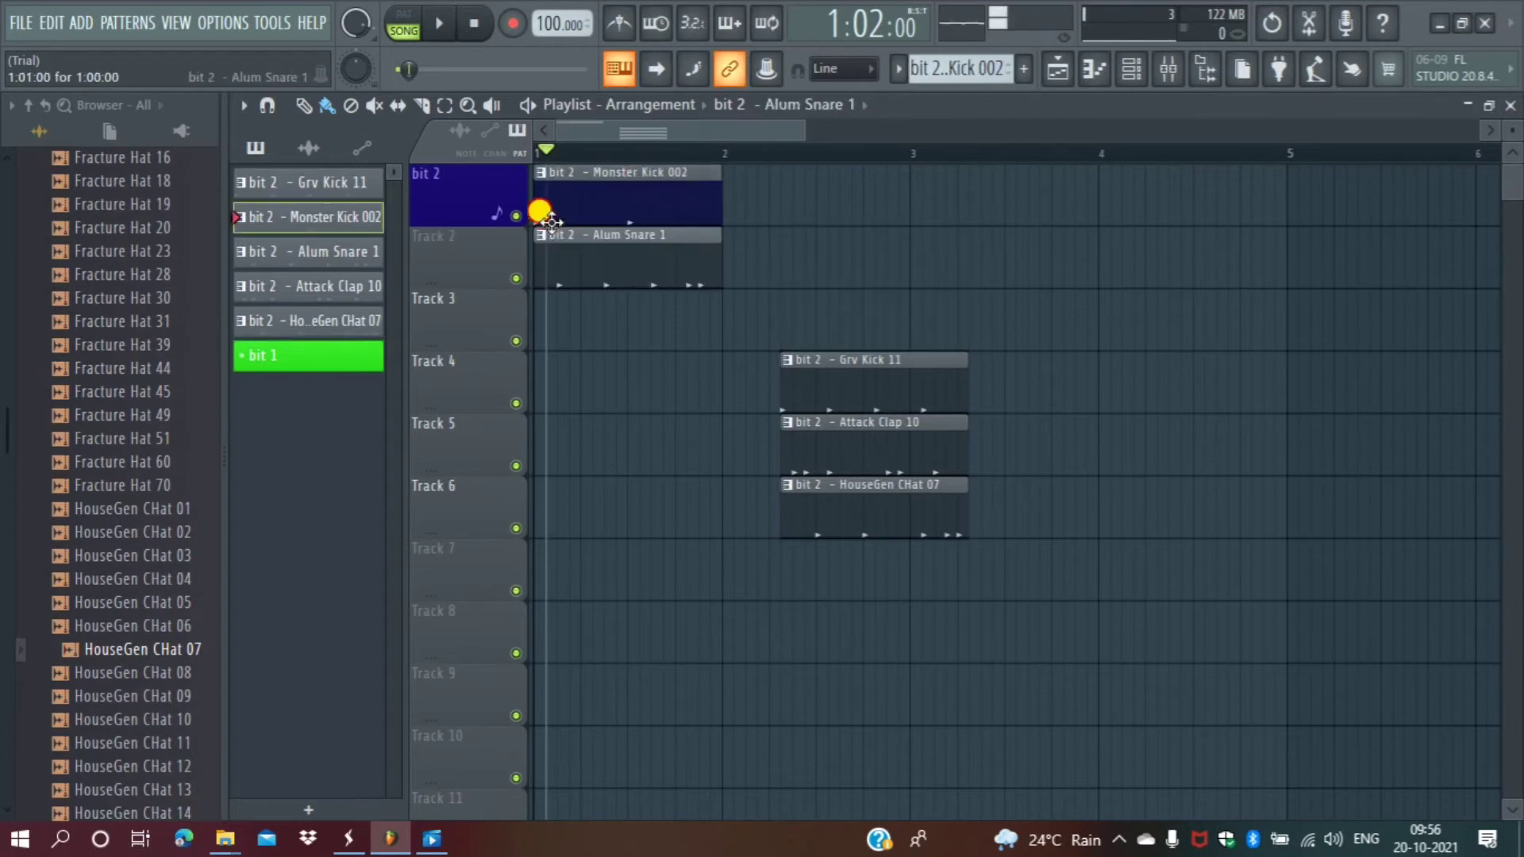
drag(857, 373, 613, 305)
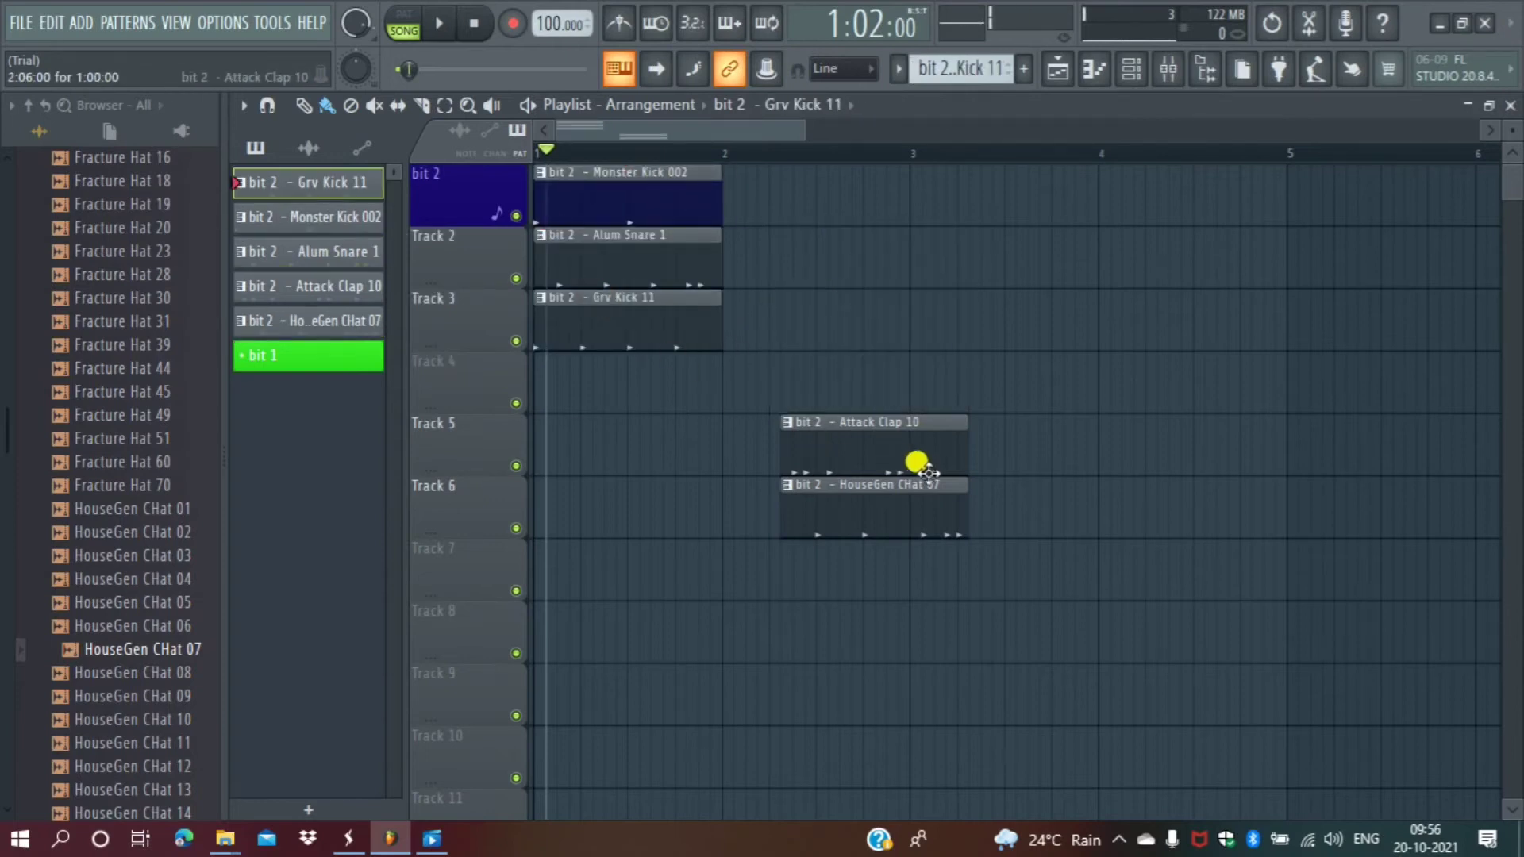
drag(925, 469, 644, 352)
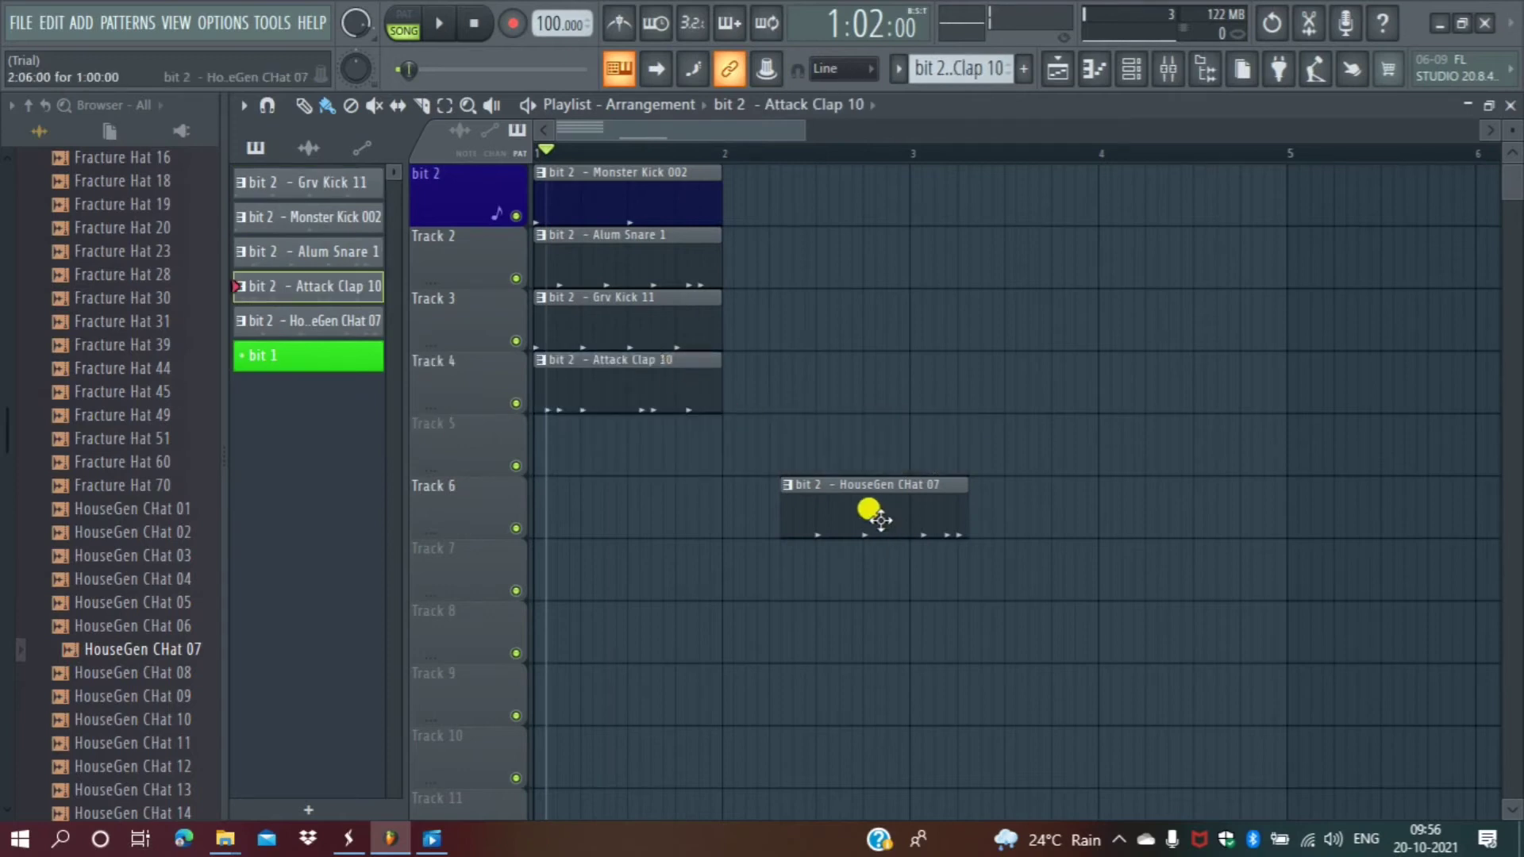
drag(880, 520, 624, 412)
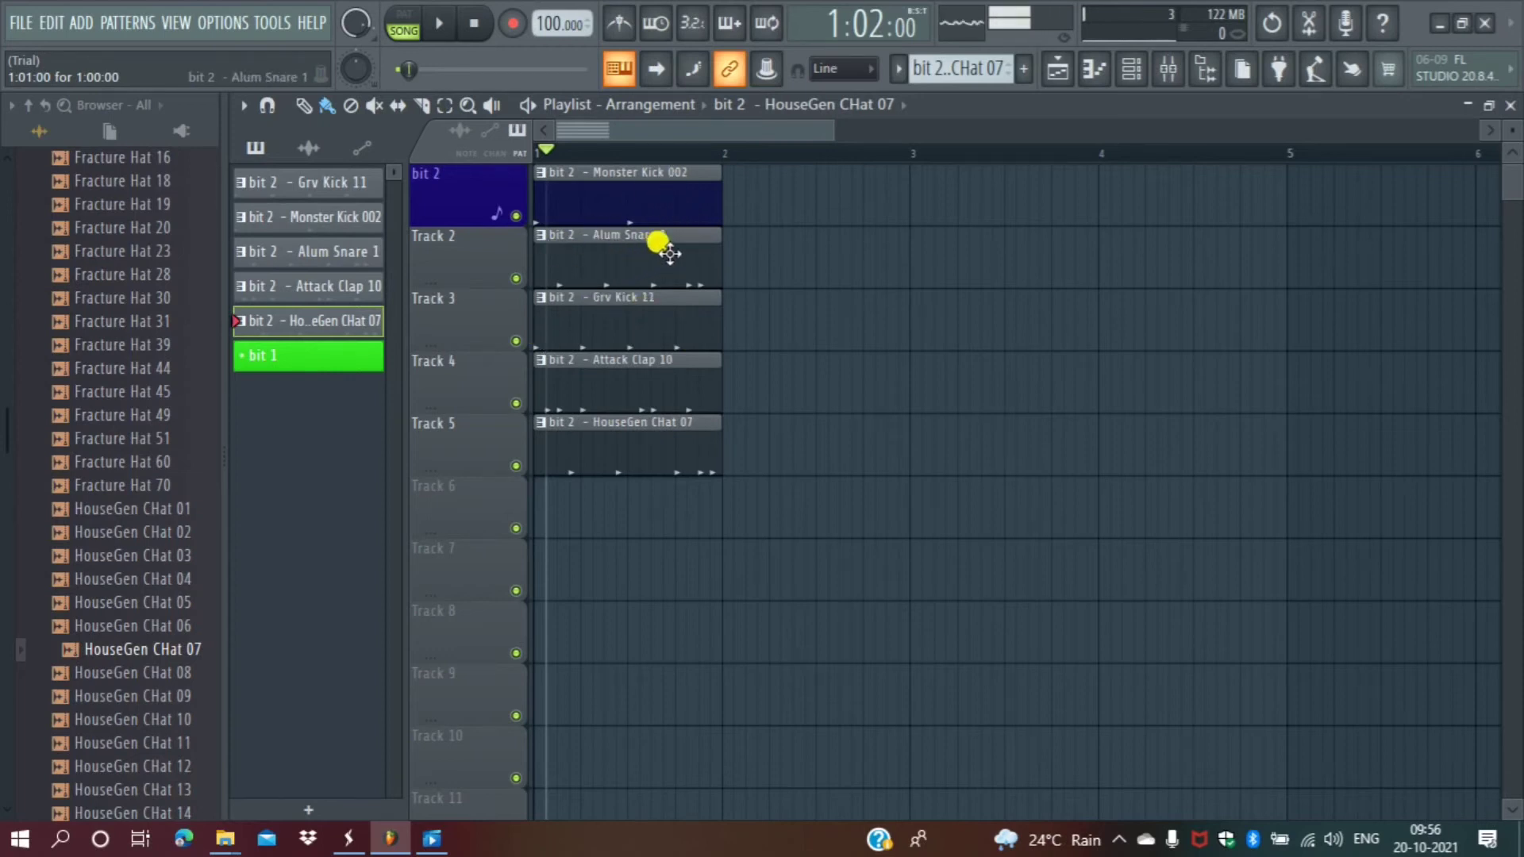
Replace the Alum Snare 1 clip on Track 2 with a fresh one at bar 1, removing a trial HouseGen CHat 07 clip.
right_click(592, 258)
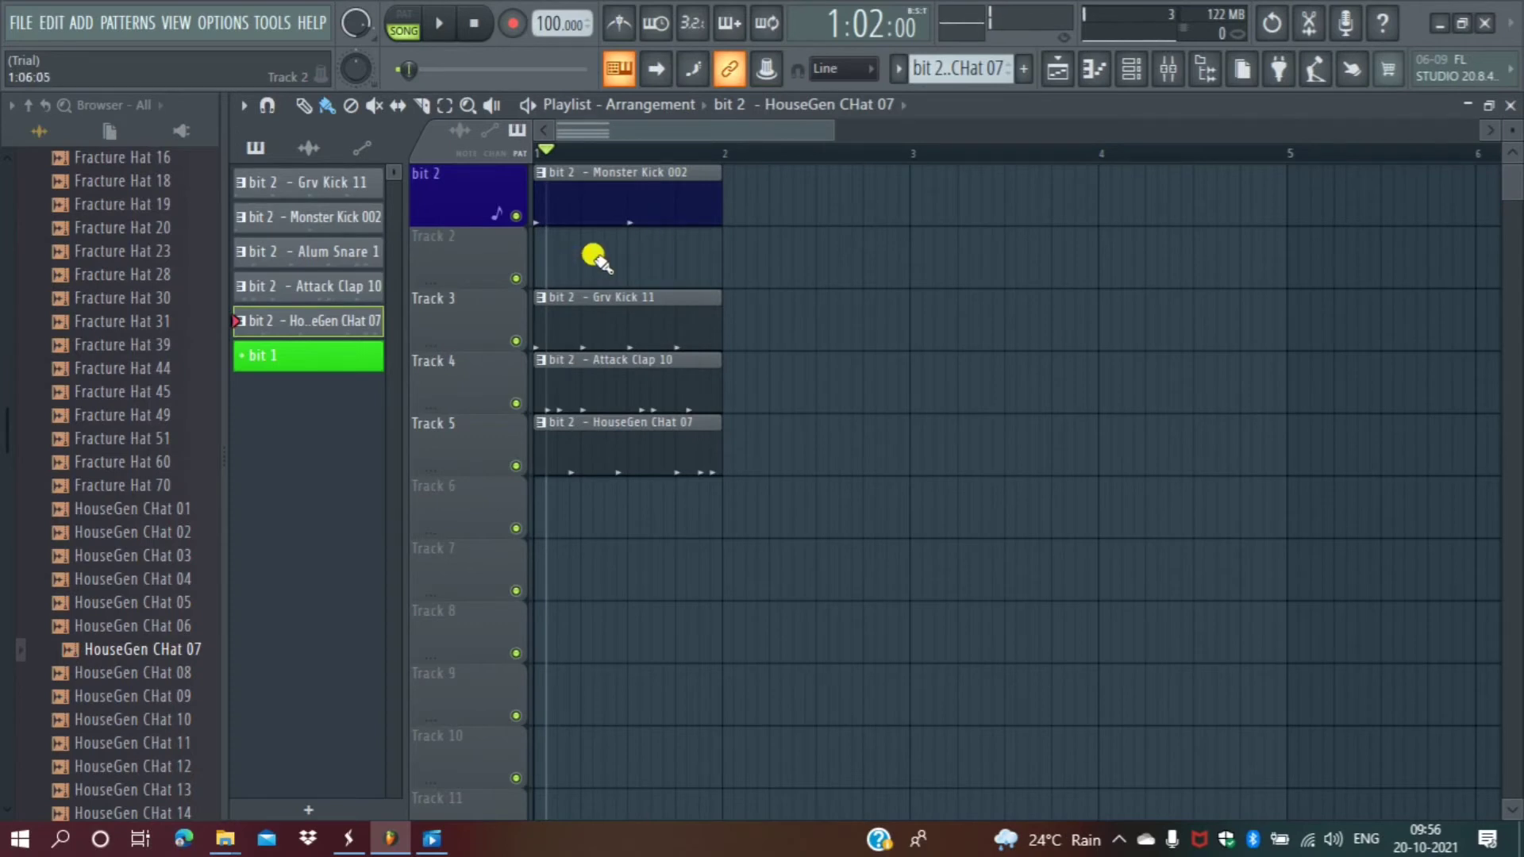
click(680, 246)
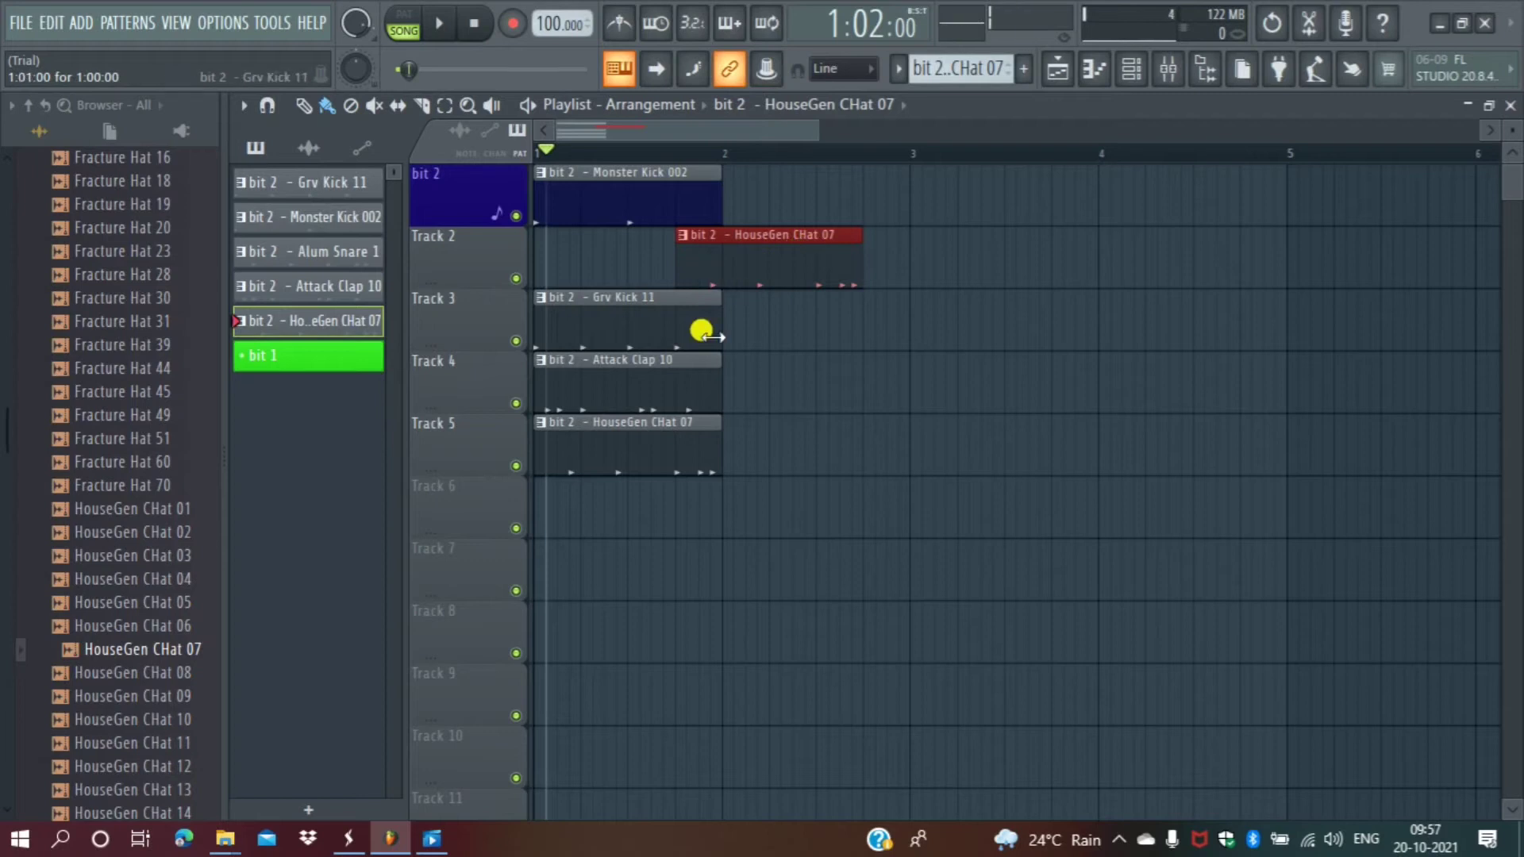
right_click(780, 249)
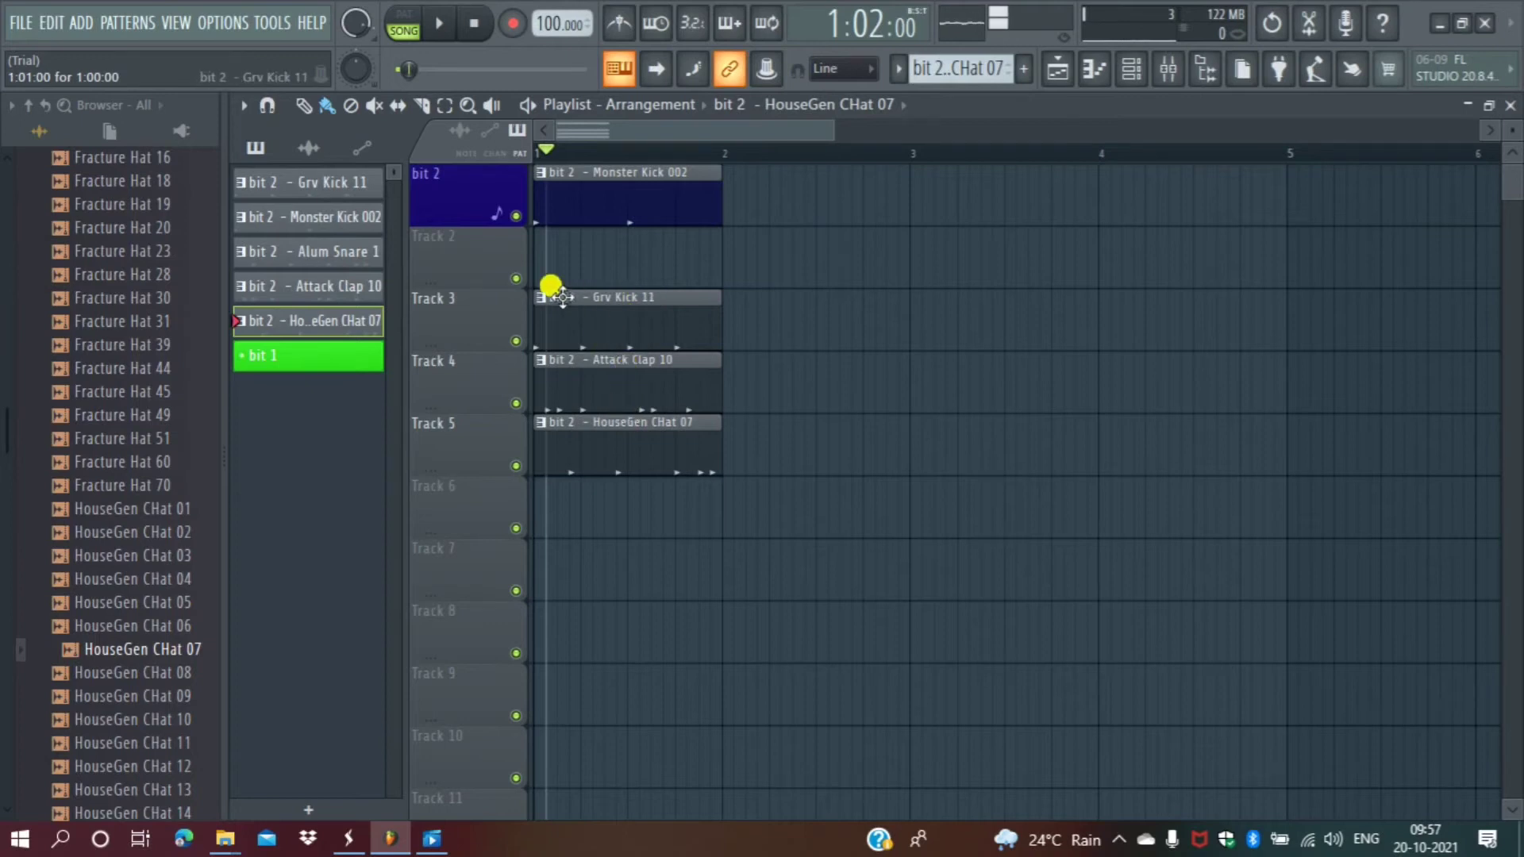
drag(340, 256, 598, 230)
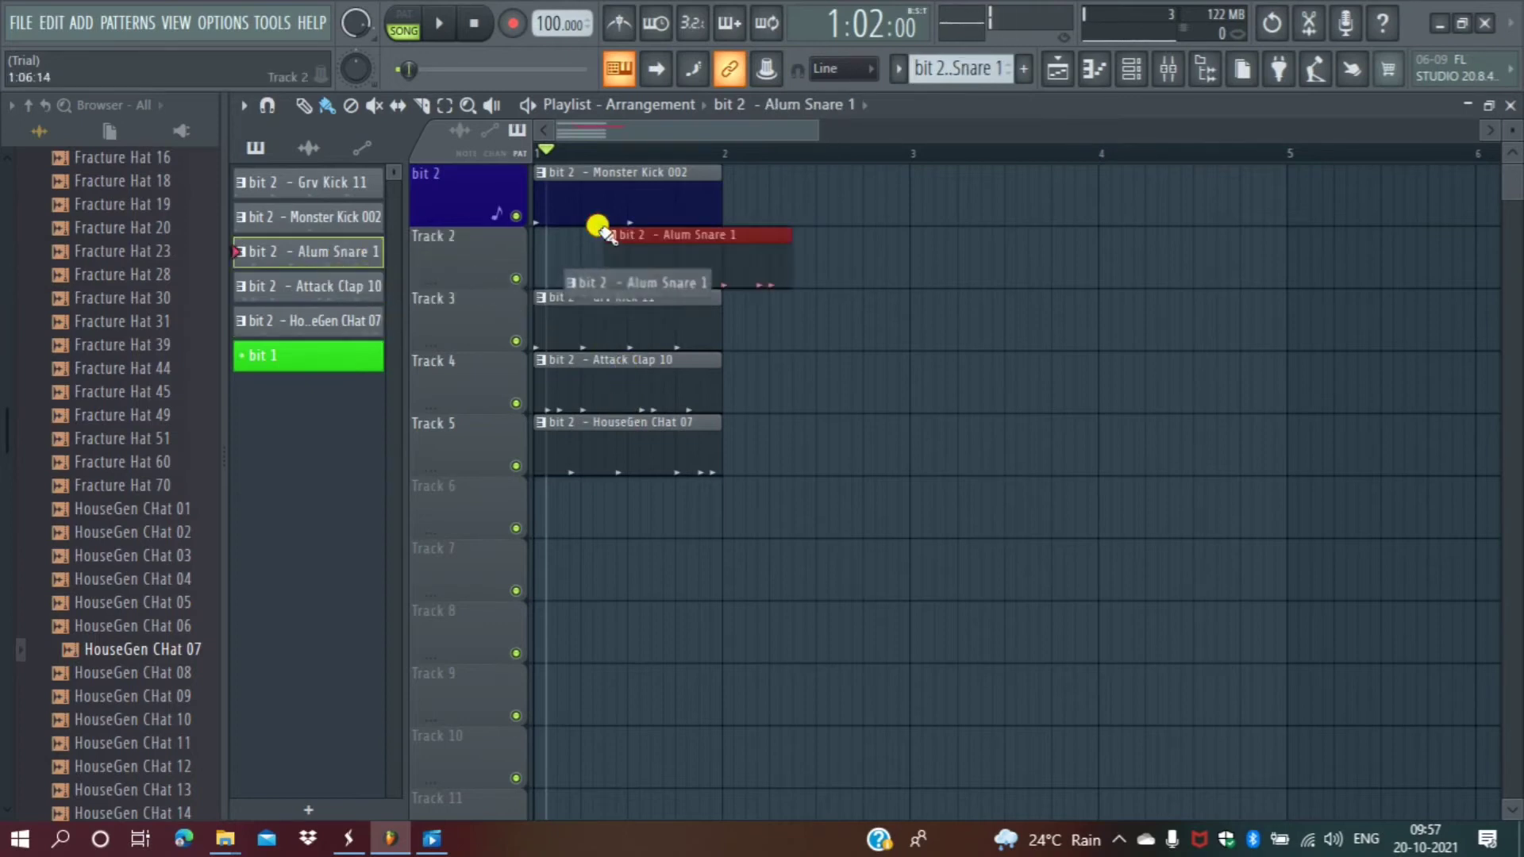
drag(706, 260, 616, 248)
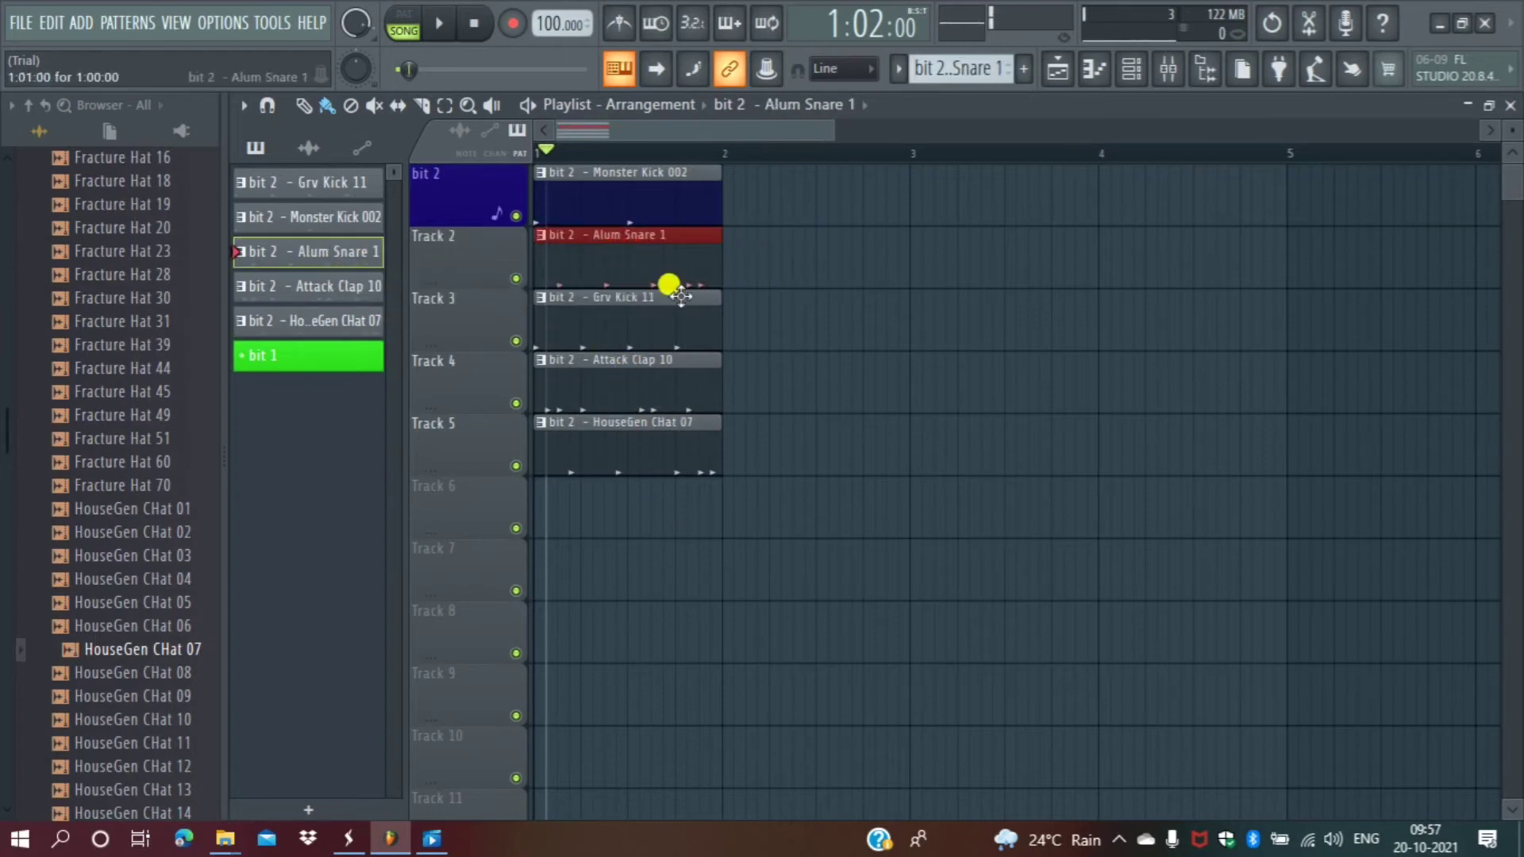
Try placing extra Alum Snare 1 clips across the playlist tracks and delete them again, keeping the five bar 1 clips.
click(925, 269)
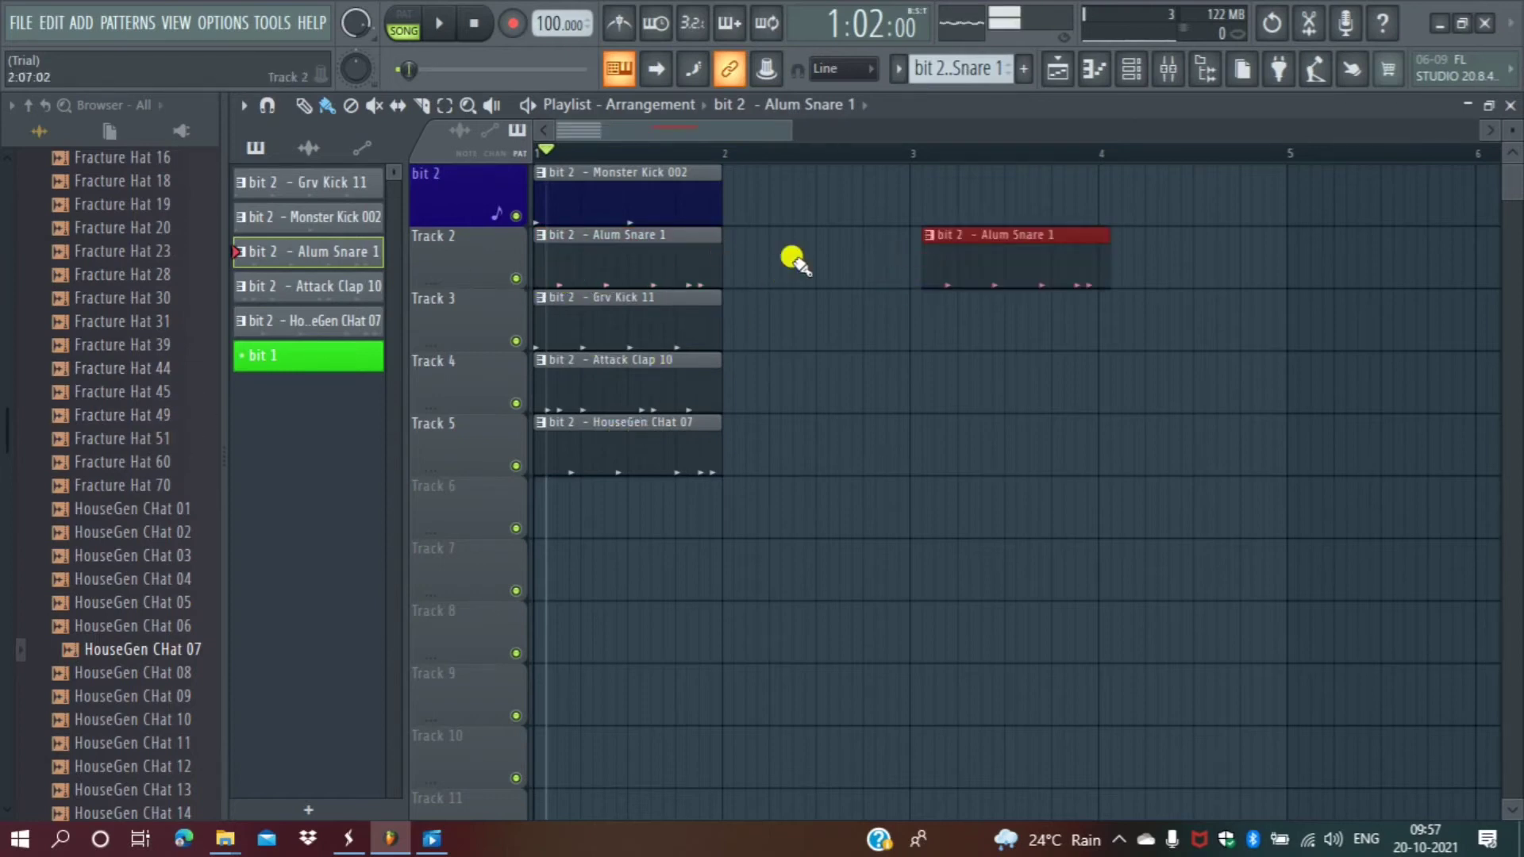
right_click(979, 253)
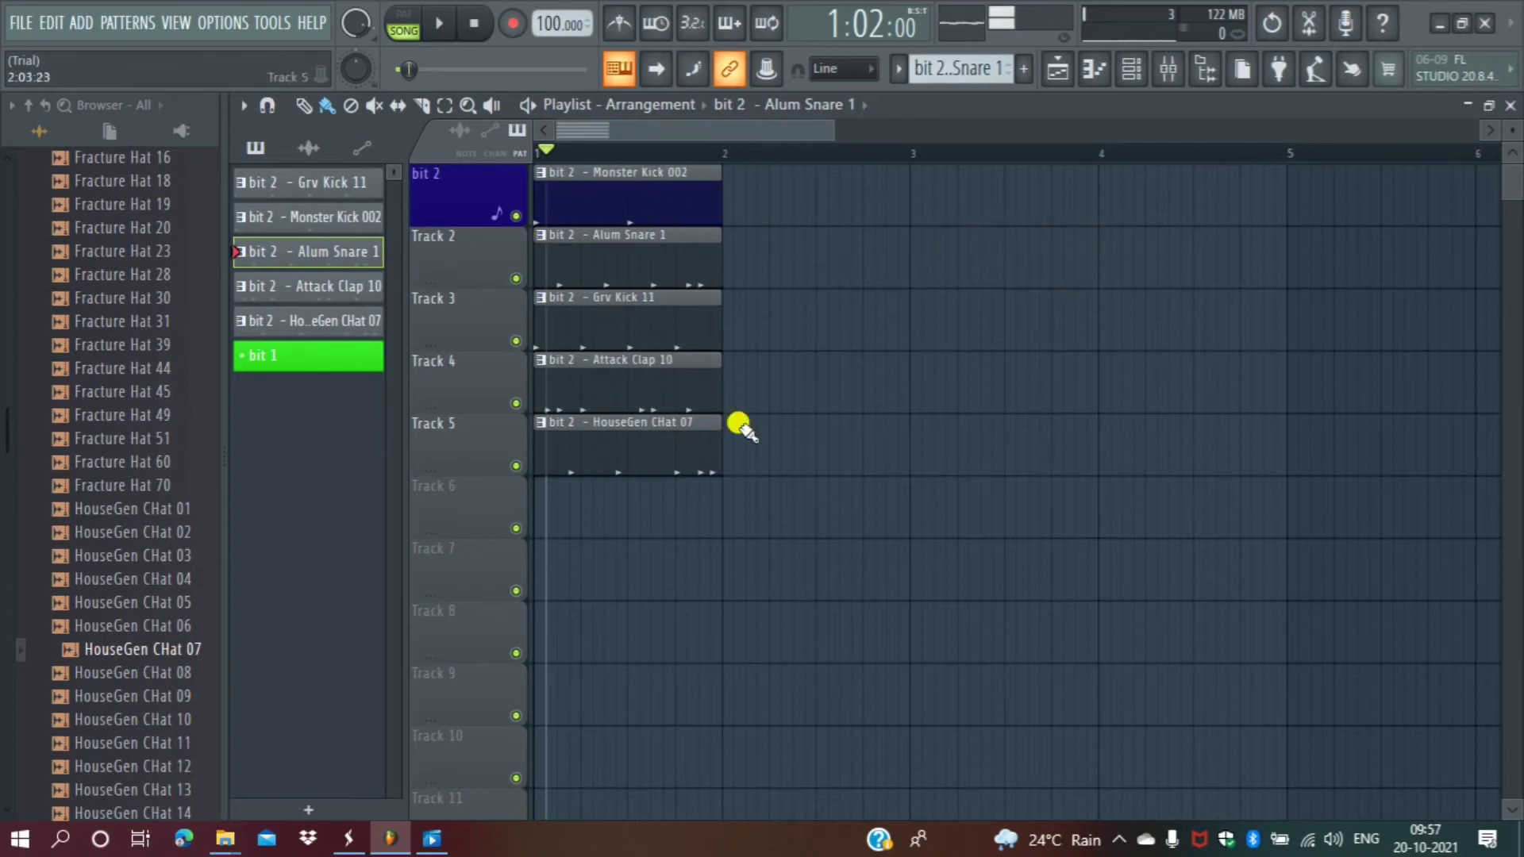
click(941, 446)
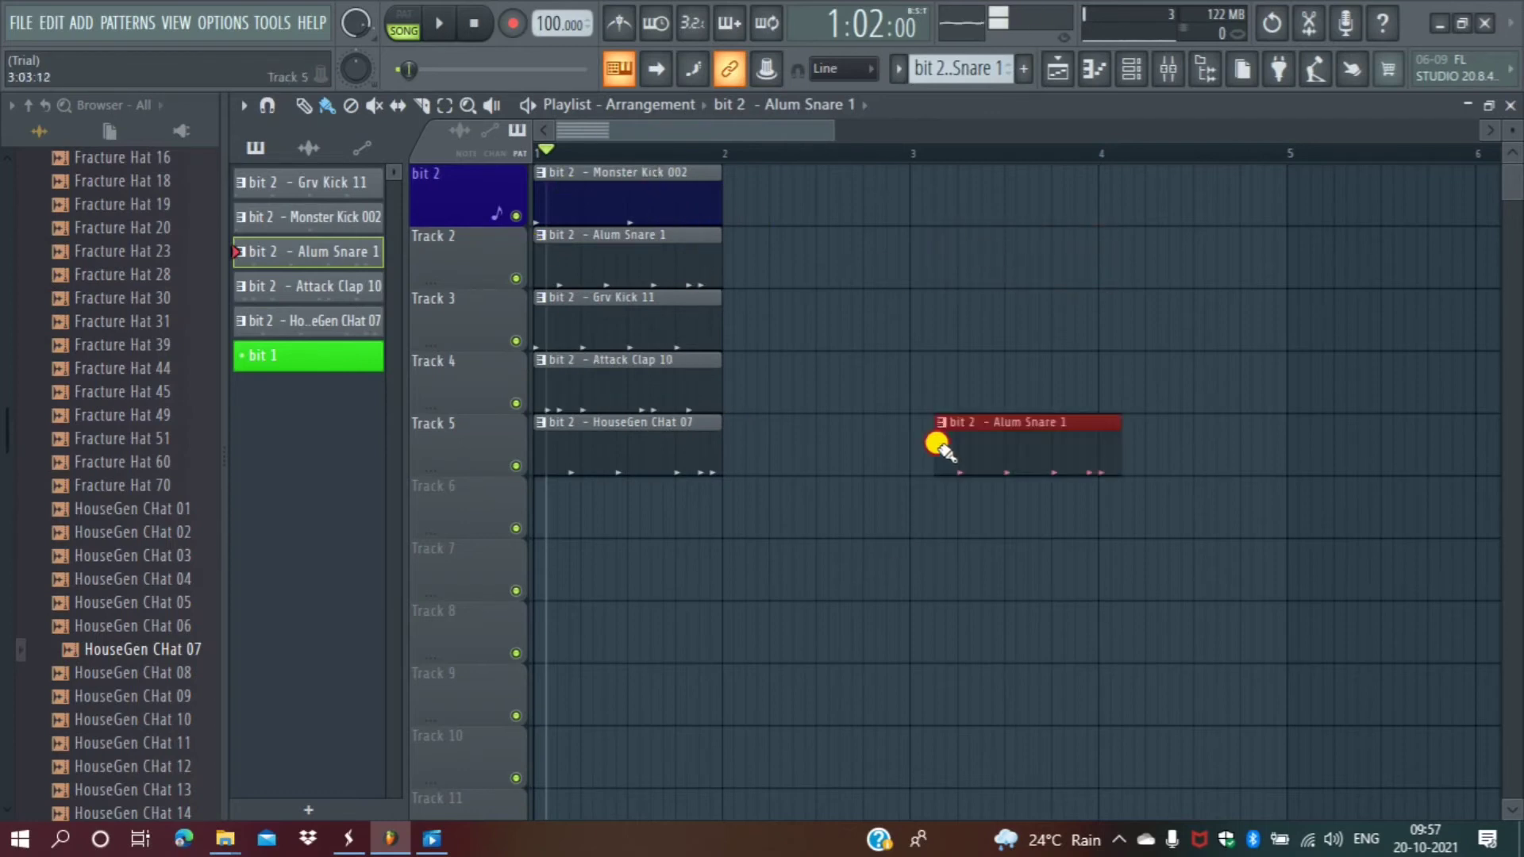
click(1322, 222)
click(1382, 314)
click(1401, 414)
click(1395, 501)
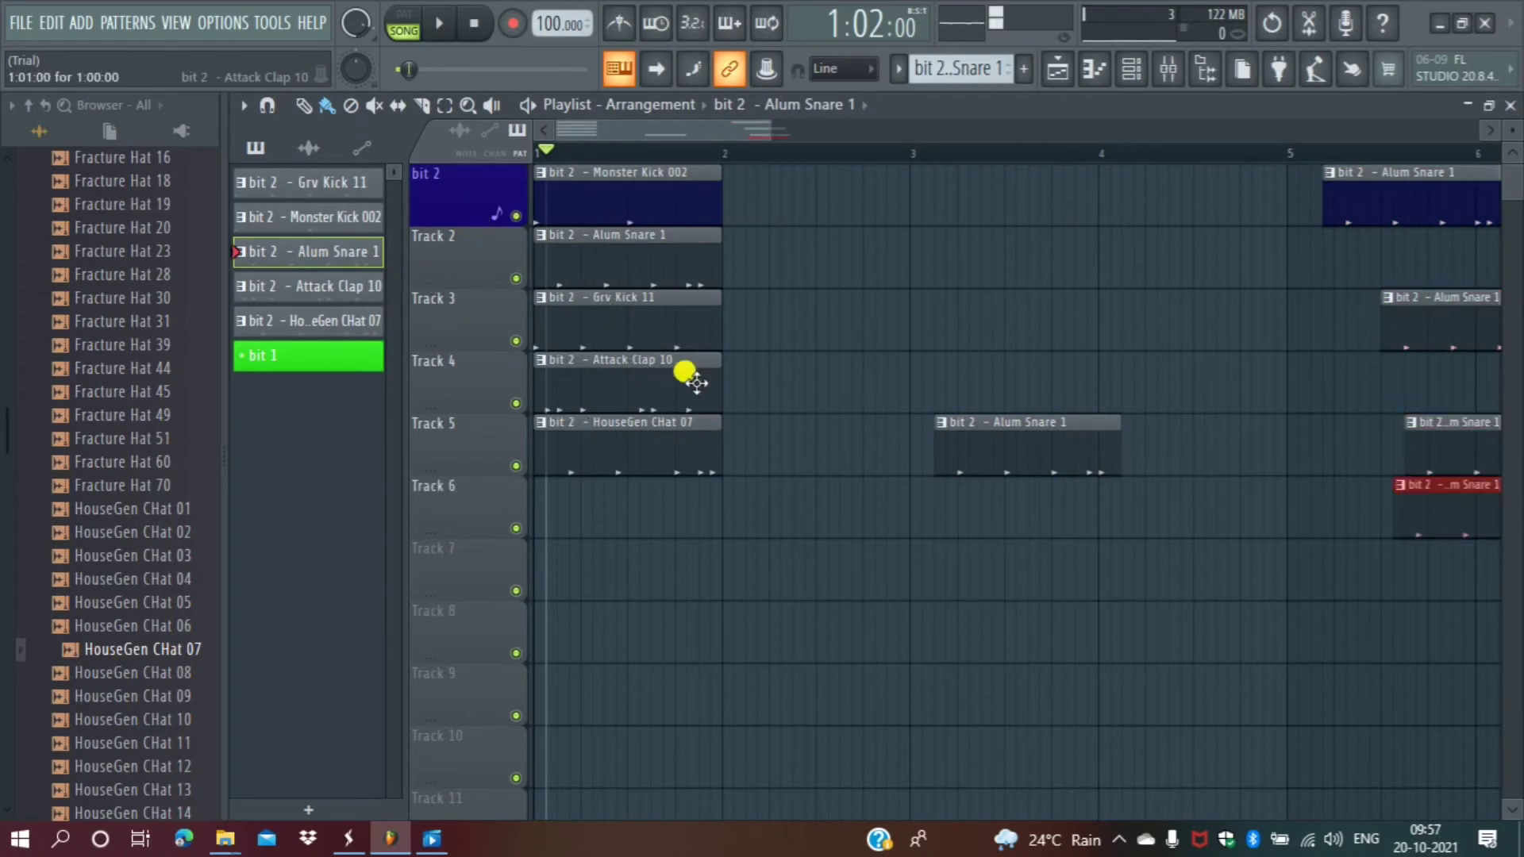
right_click(1462, 169)
right_click(1473, 318)
right_click(1489, 445)
right_click(1498, 488)
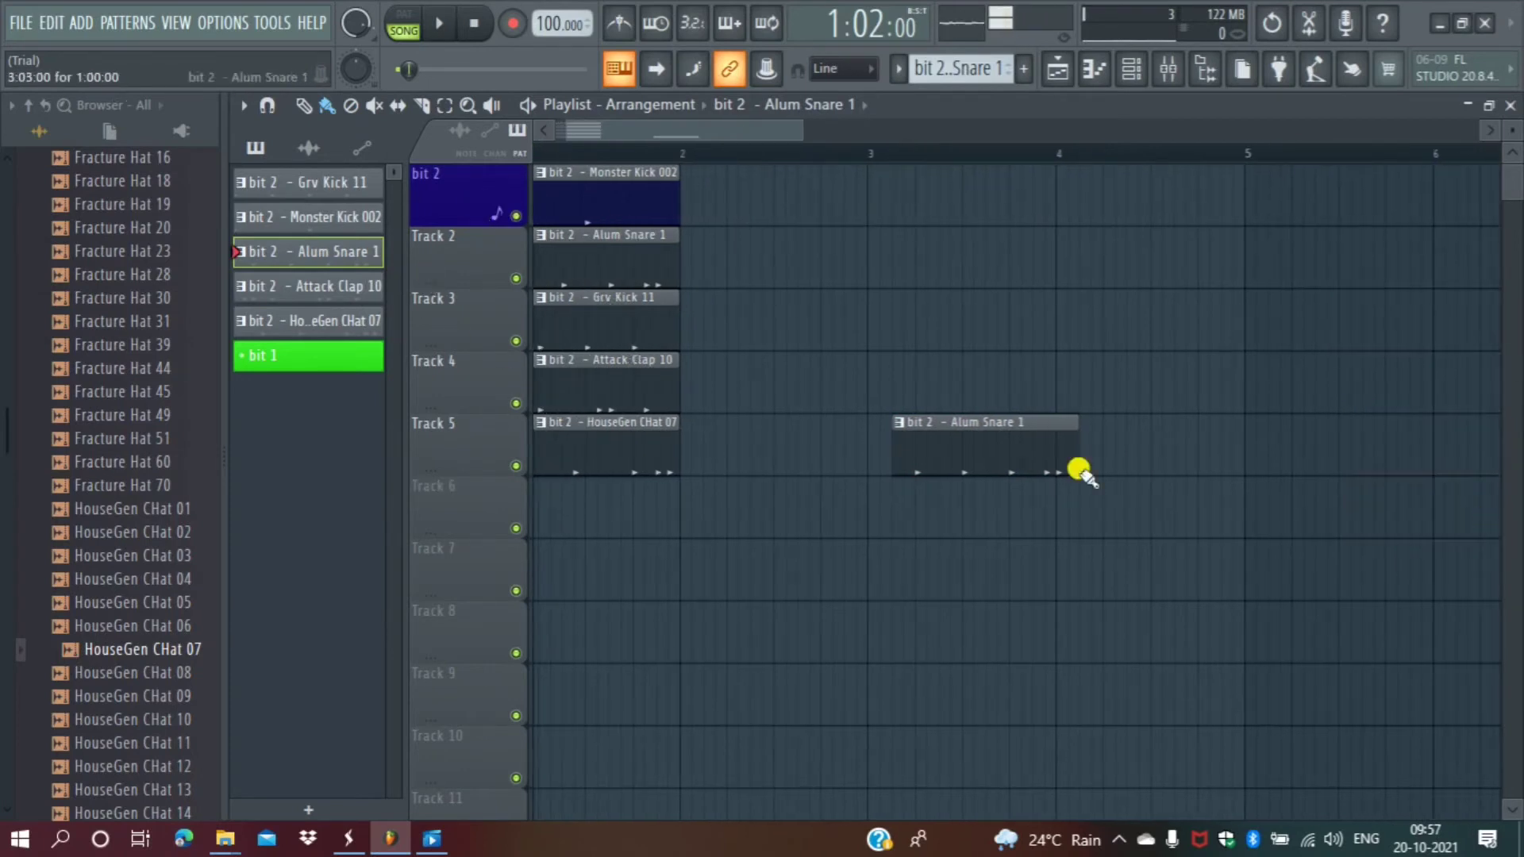
right_click(993, 466)
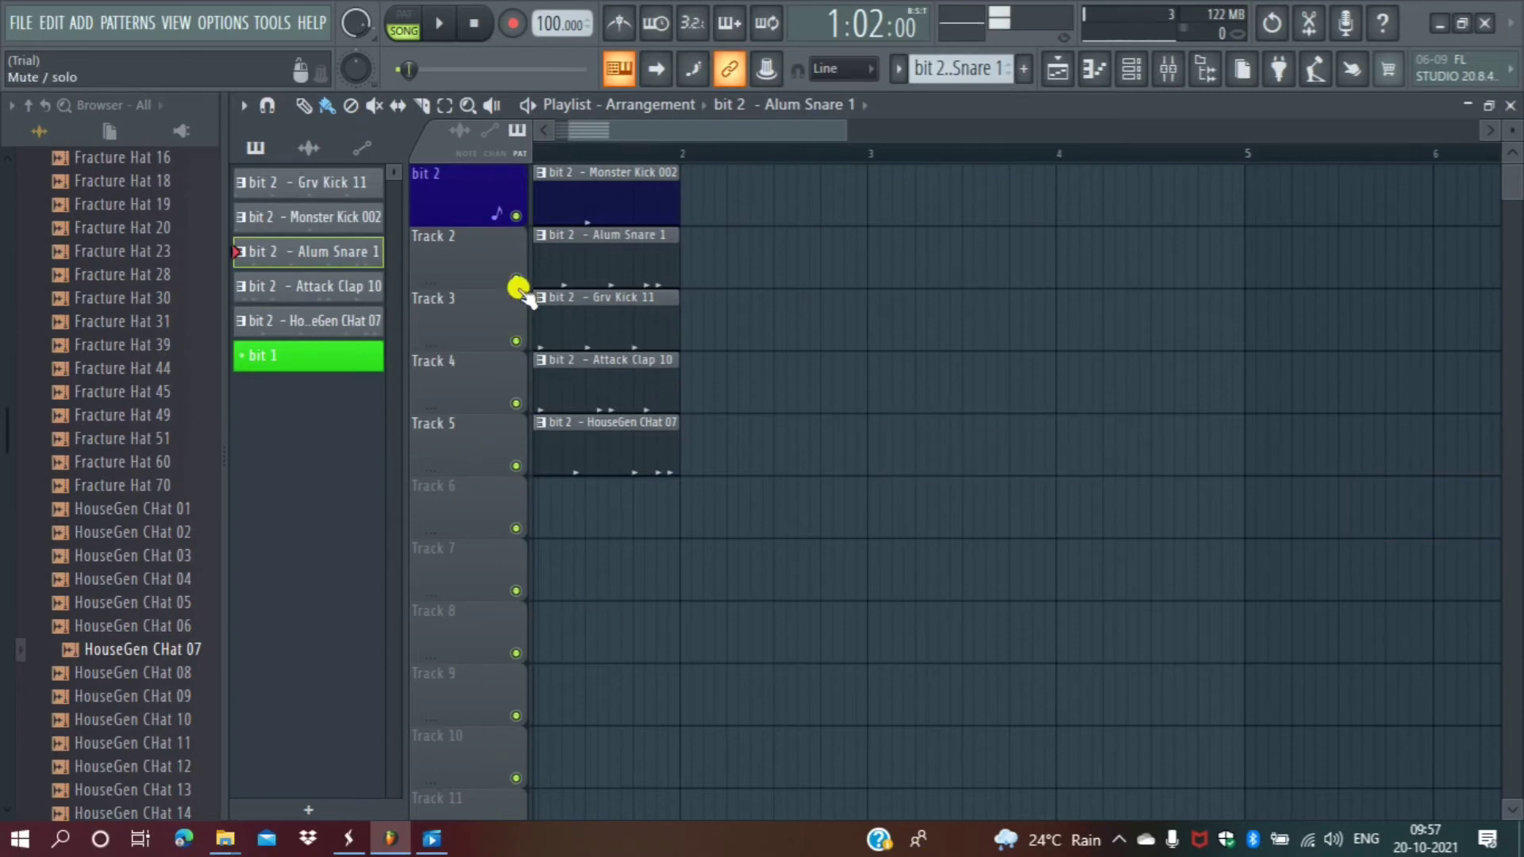
Lock Track 2, Track 3, Track 5 and the bit 2 track to their content.
right_click(431, 255)
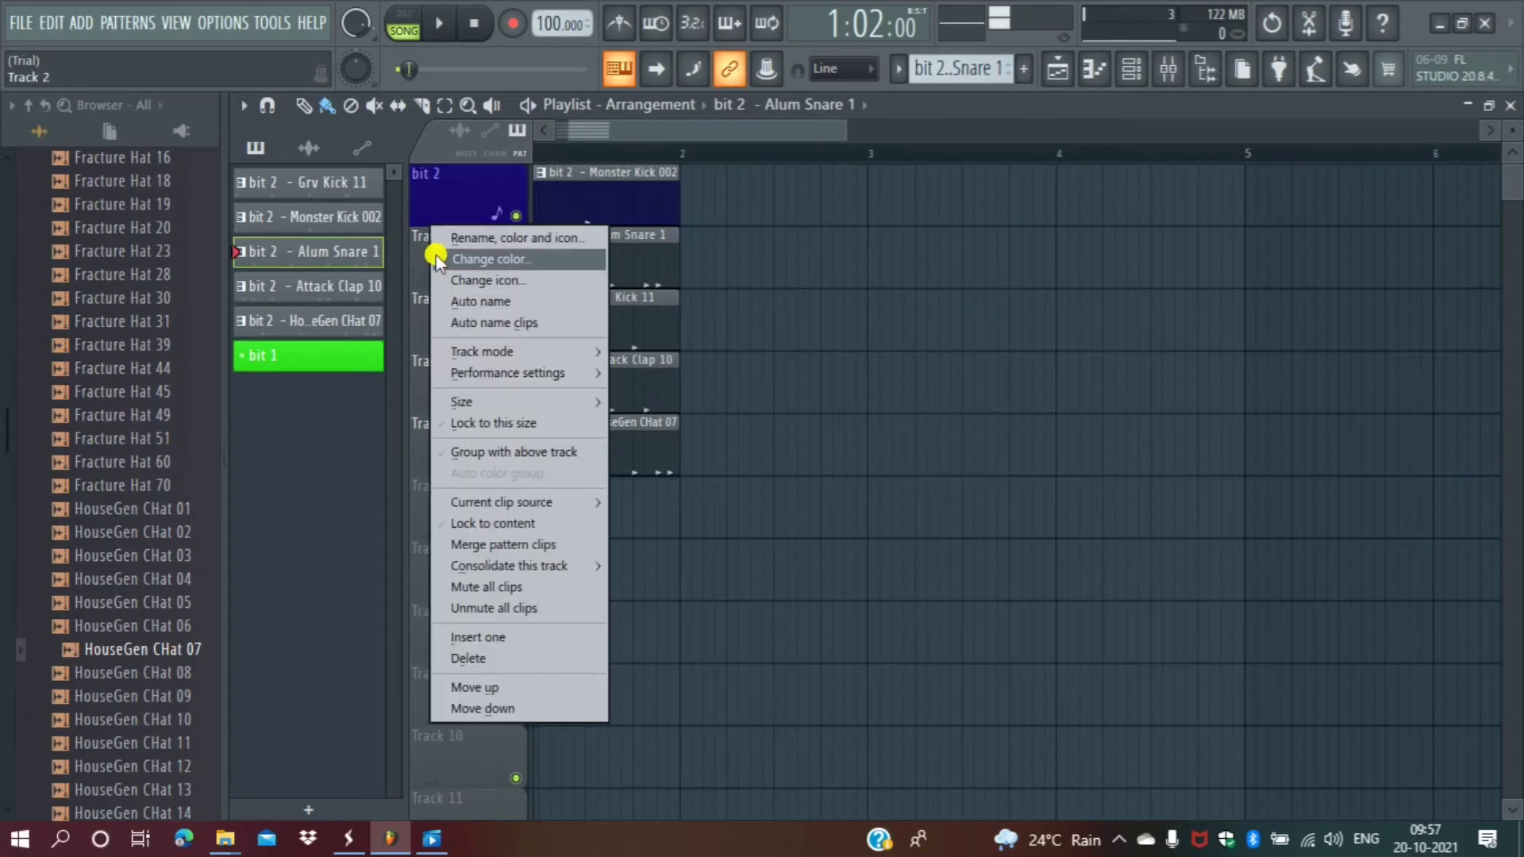
click(525, 526)
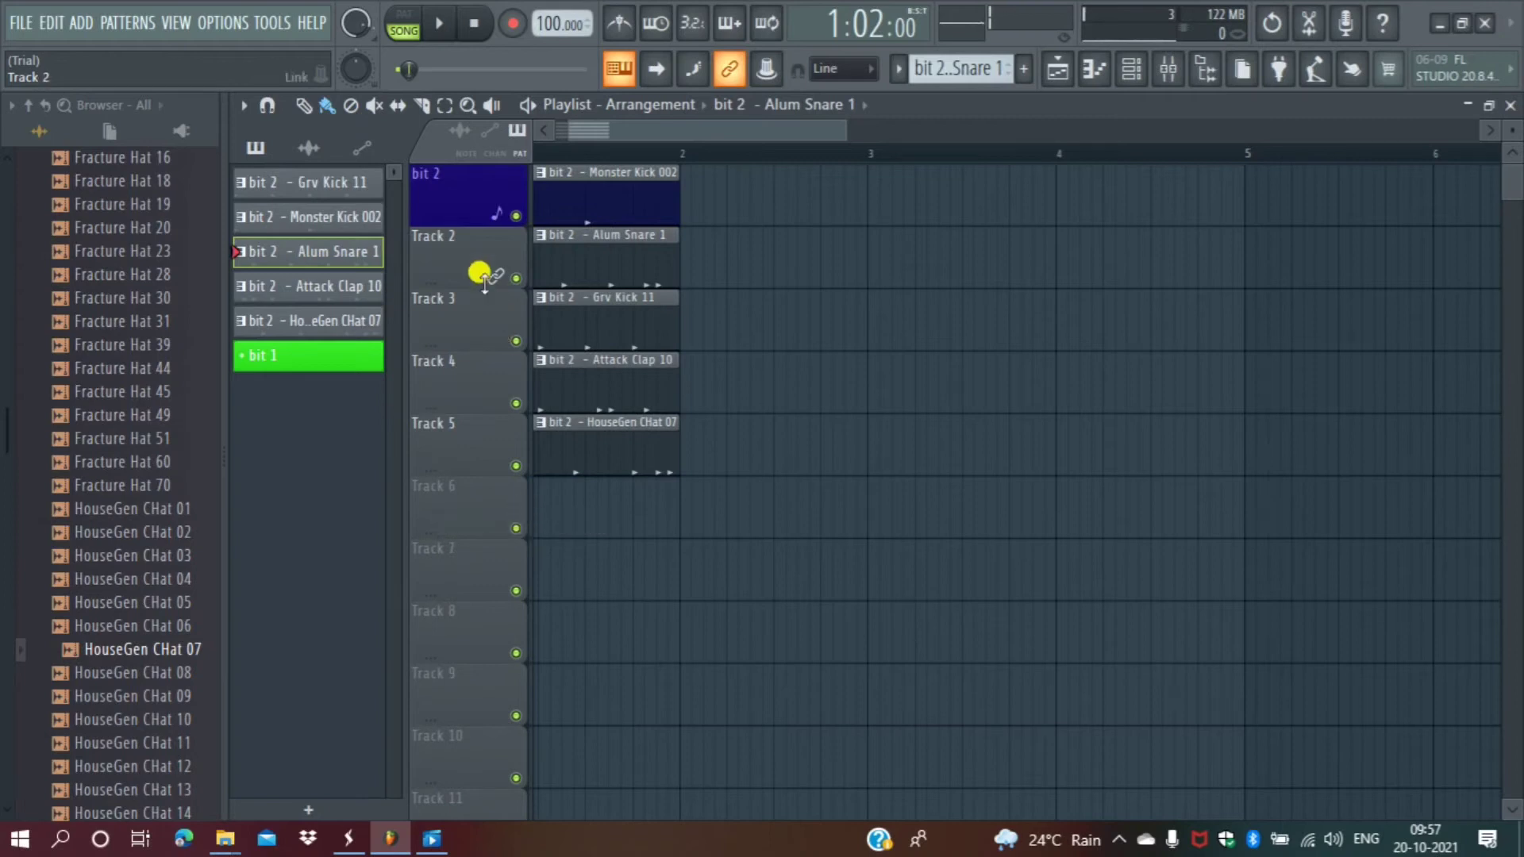
right_click(466, 327)
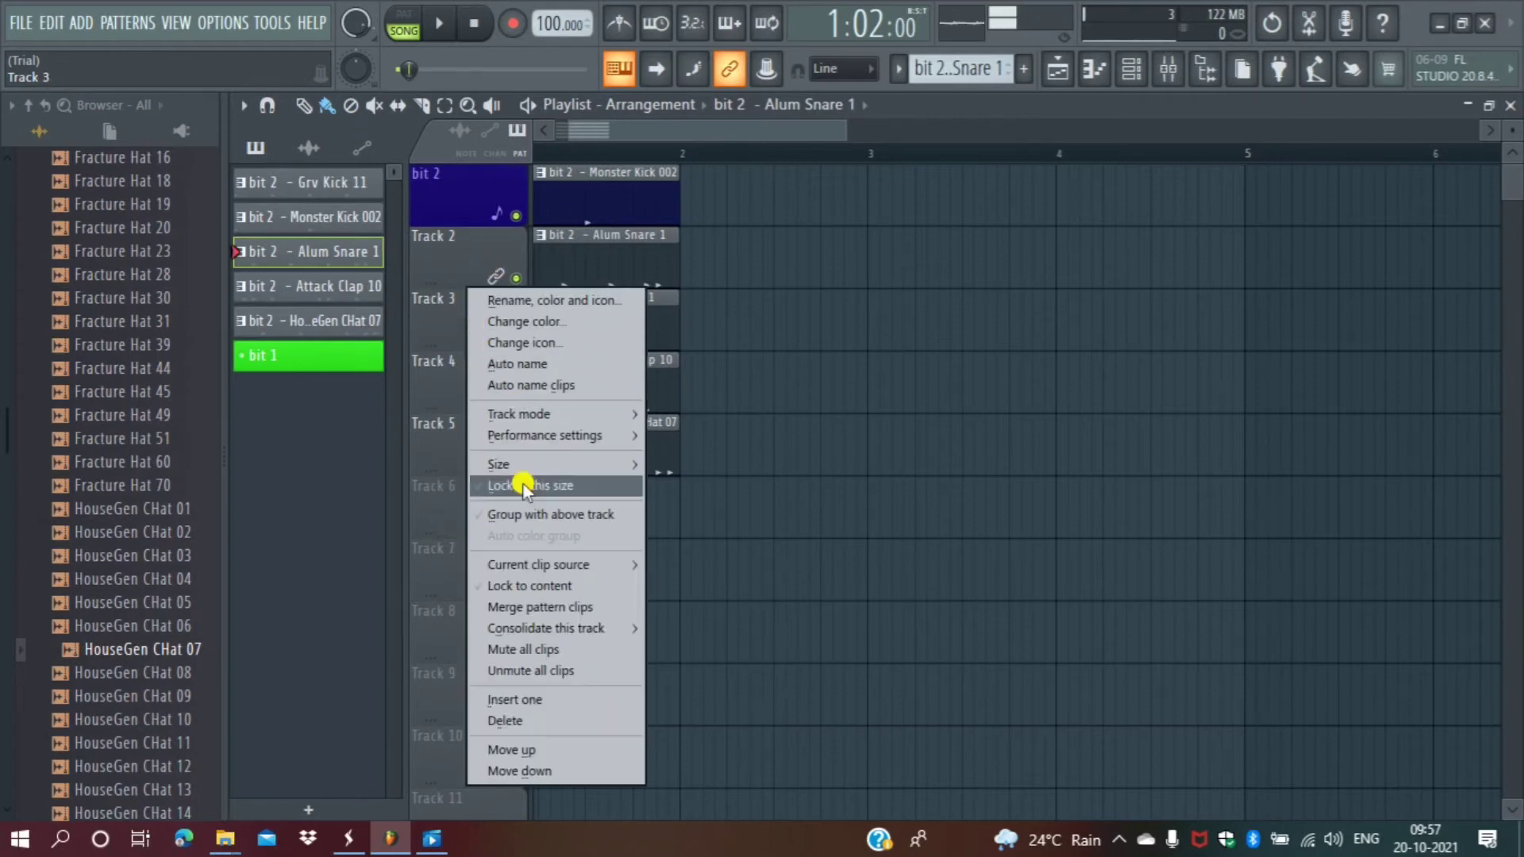
click(541, 592)
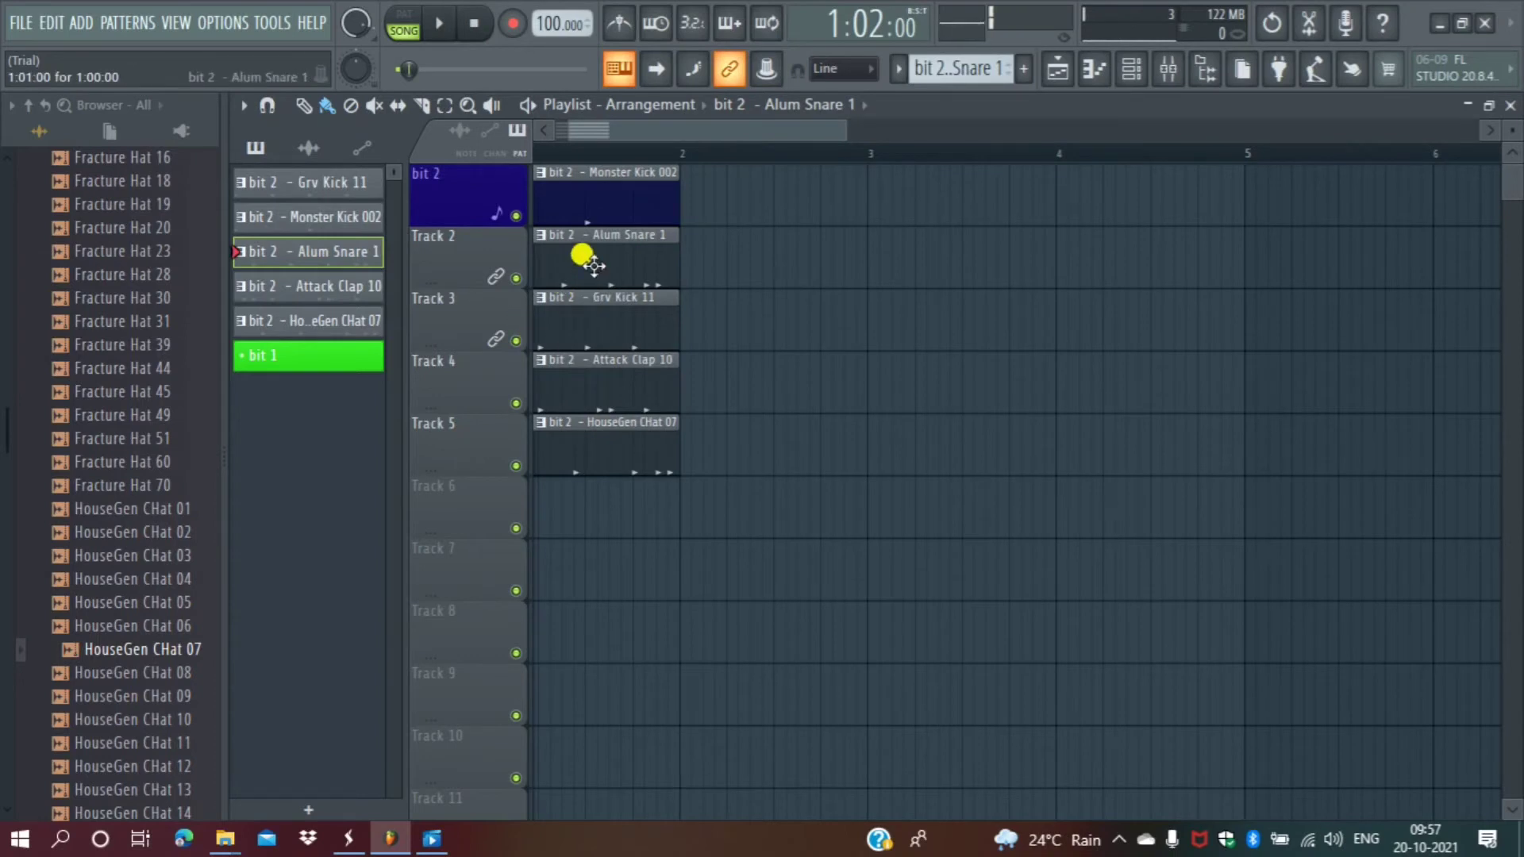
right_click(457, 436)
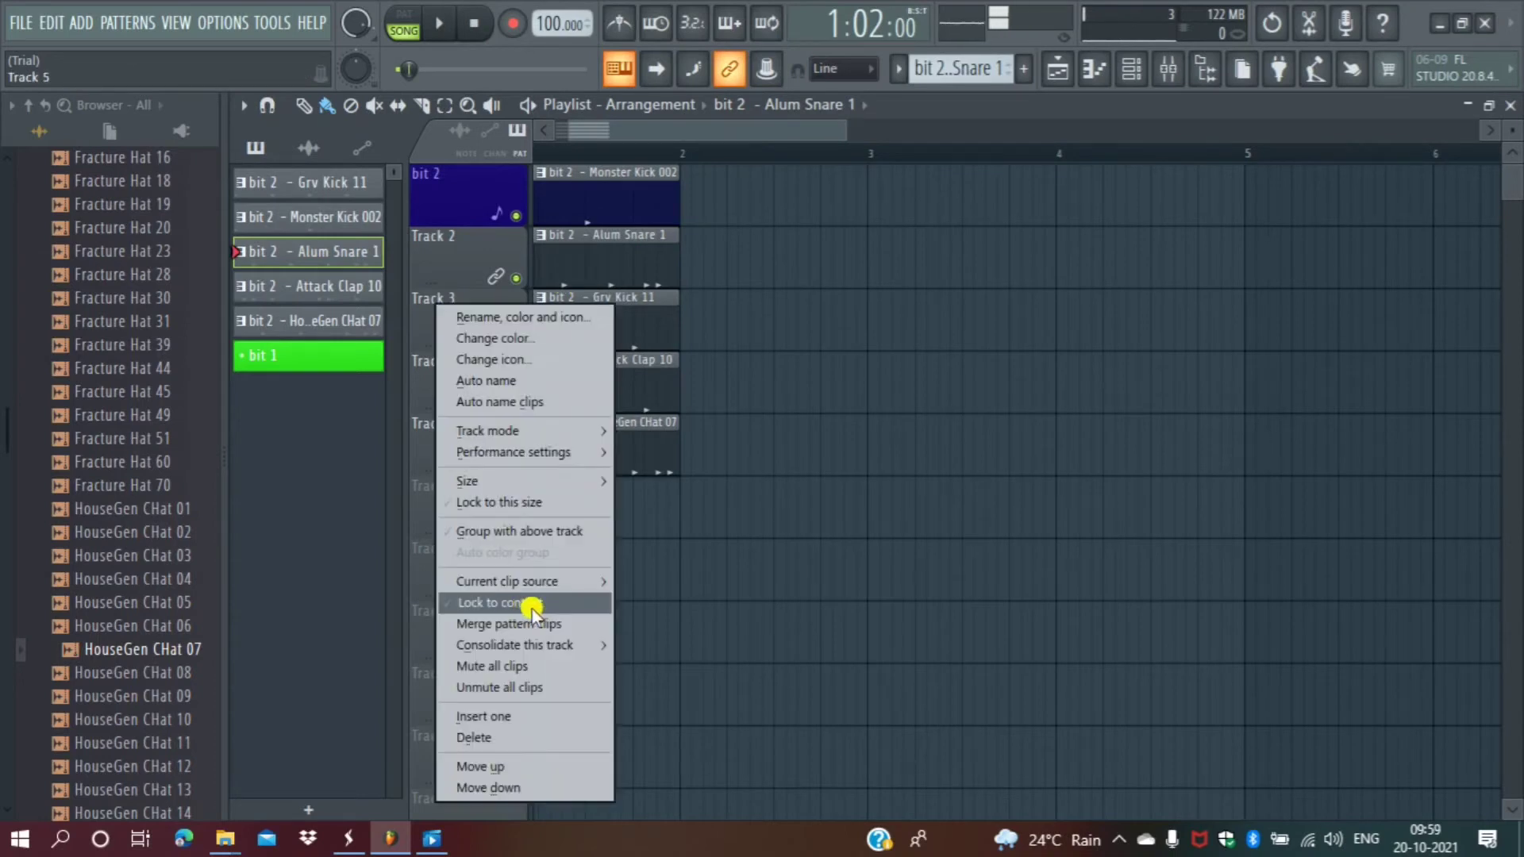
click(532, 605)
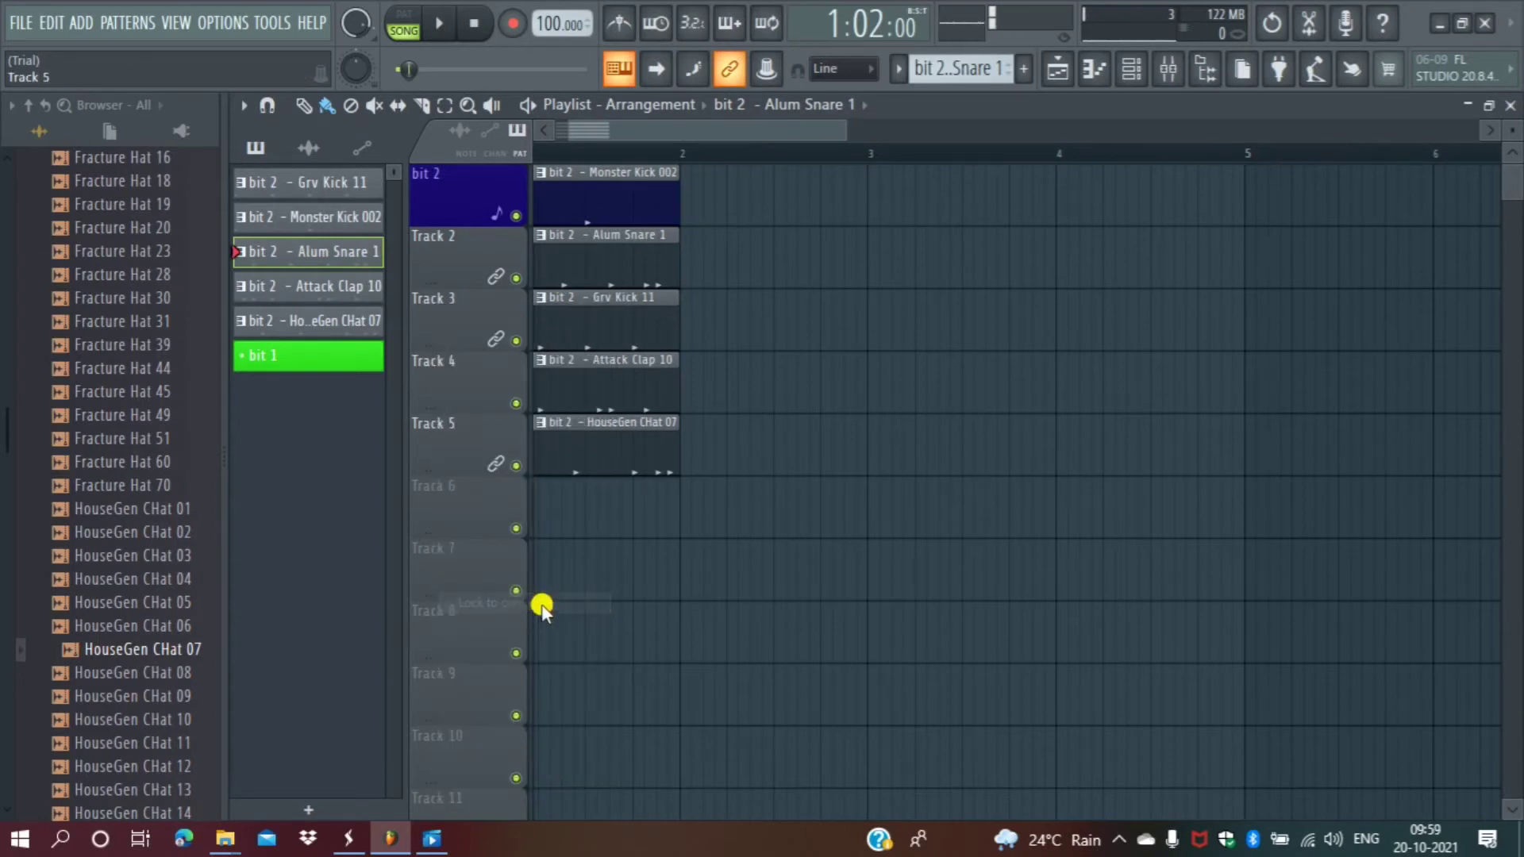
right_click(481, 194)
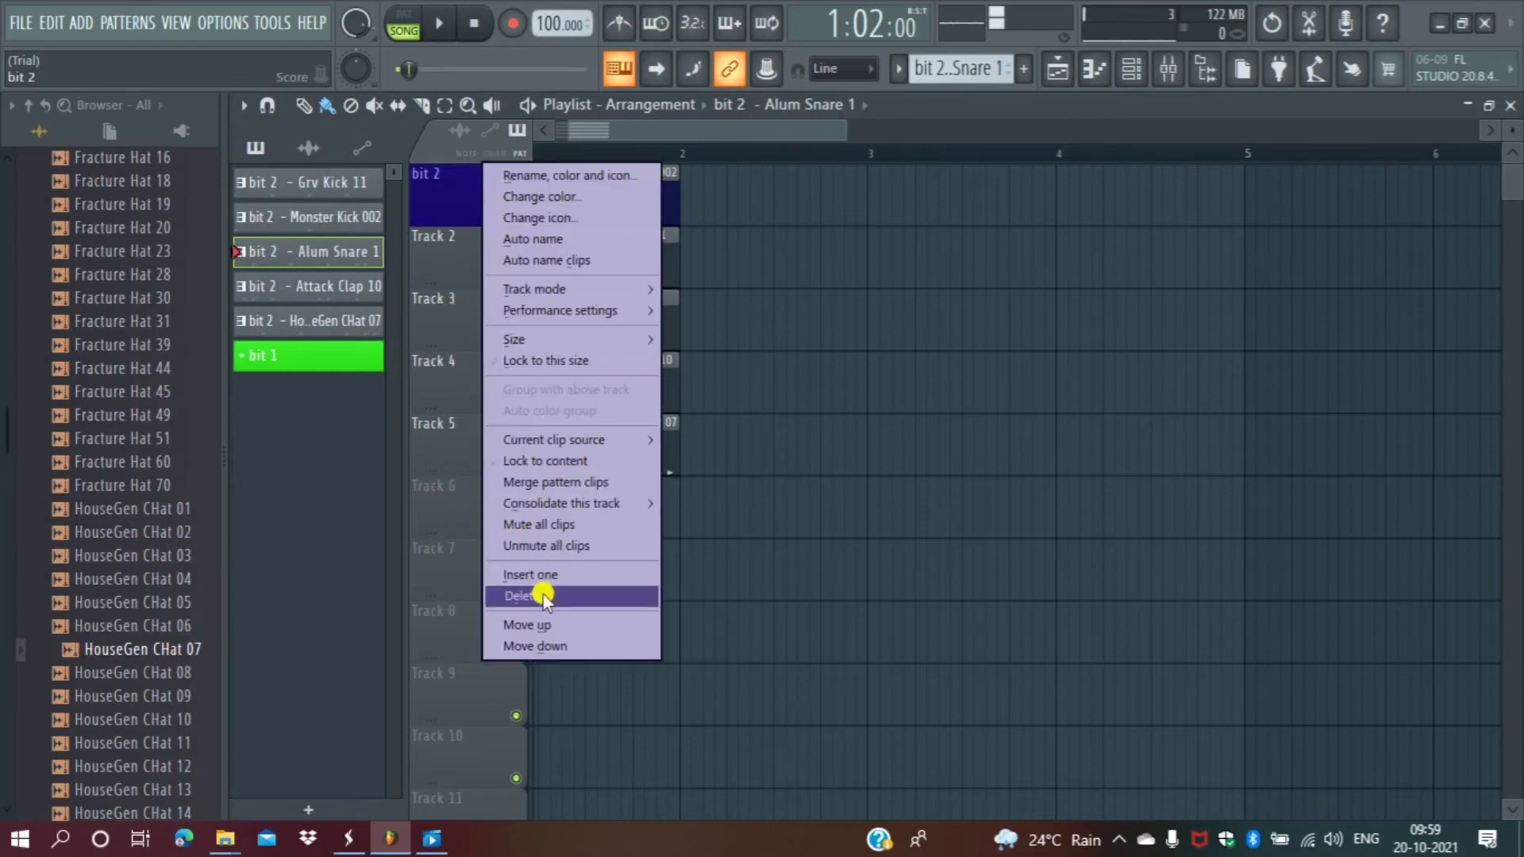
click(569, 460)
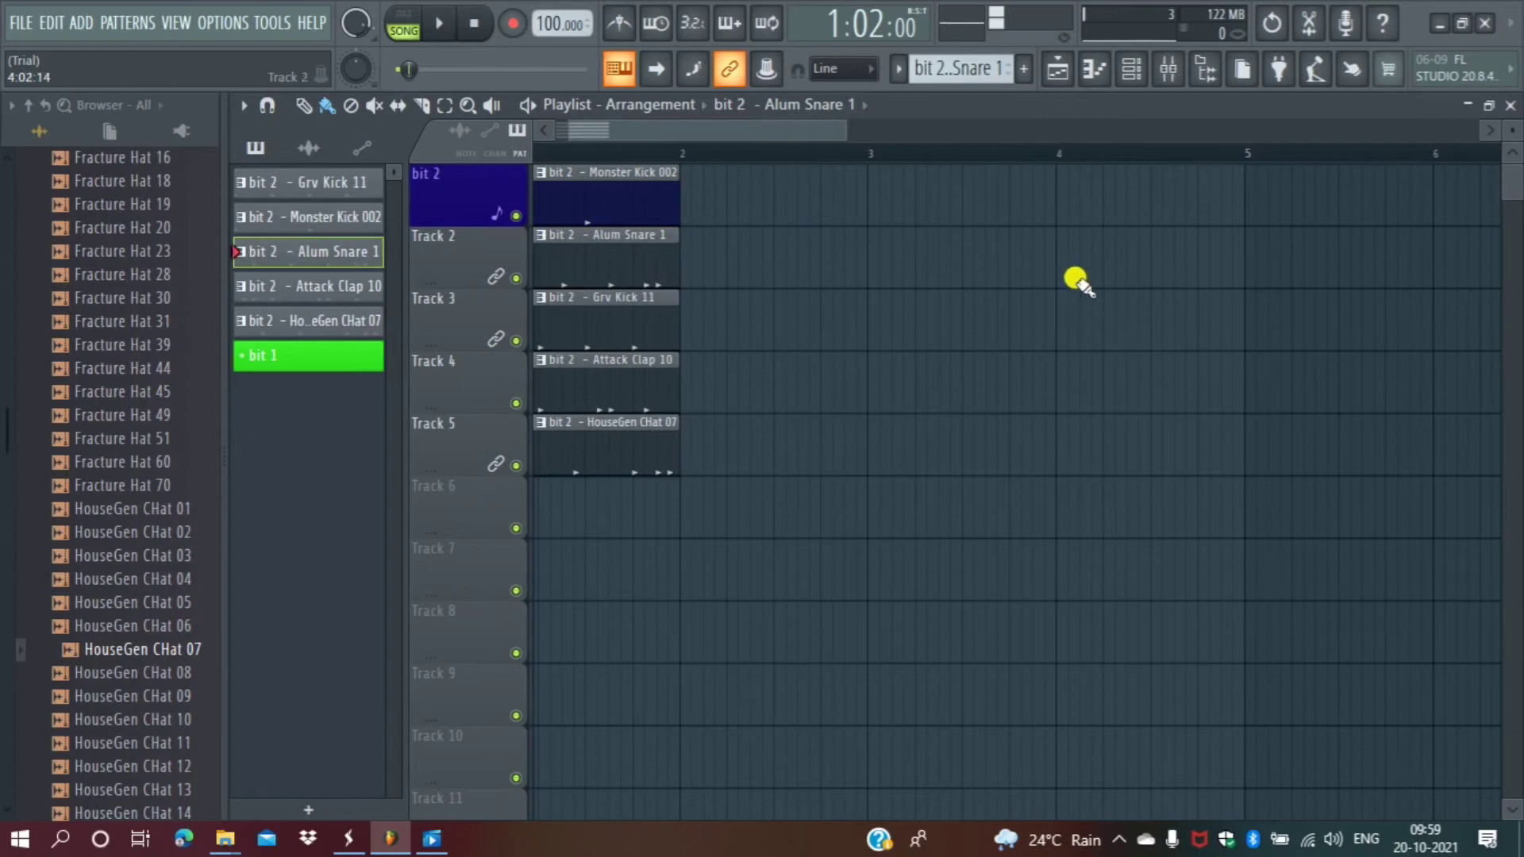
Place Monster Kick 002 at bar 4 on the bit 2 track, Grv Kick 11 at bar 3 on Track 3, and HouseGen CHat 07 at bar 4 on Track 5.
click(1058, 194)
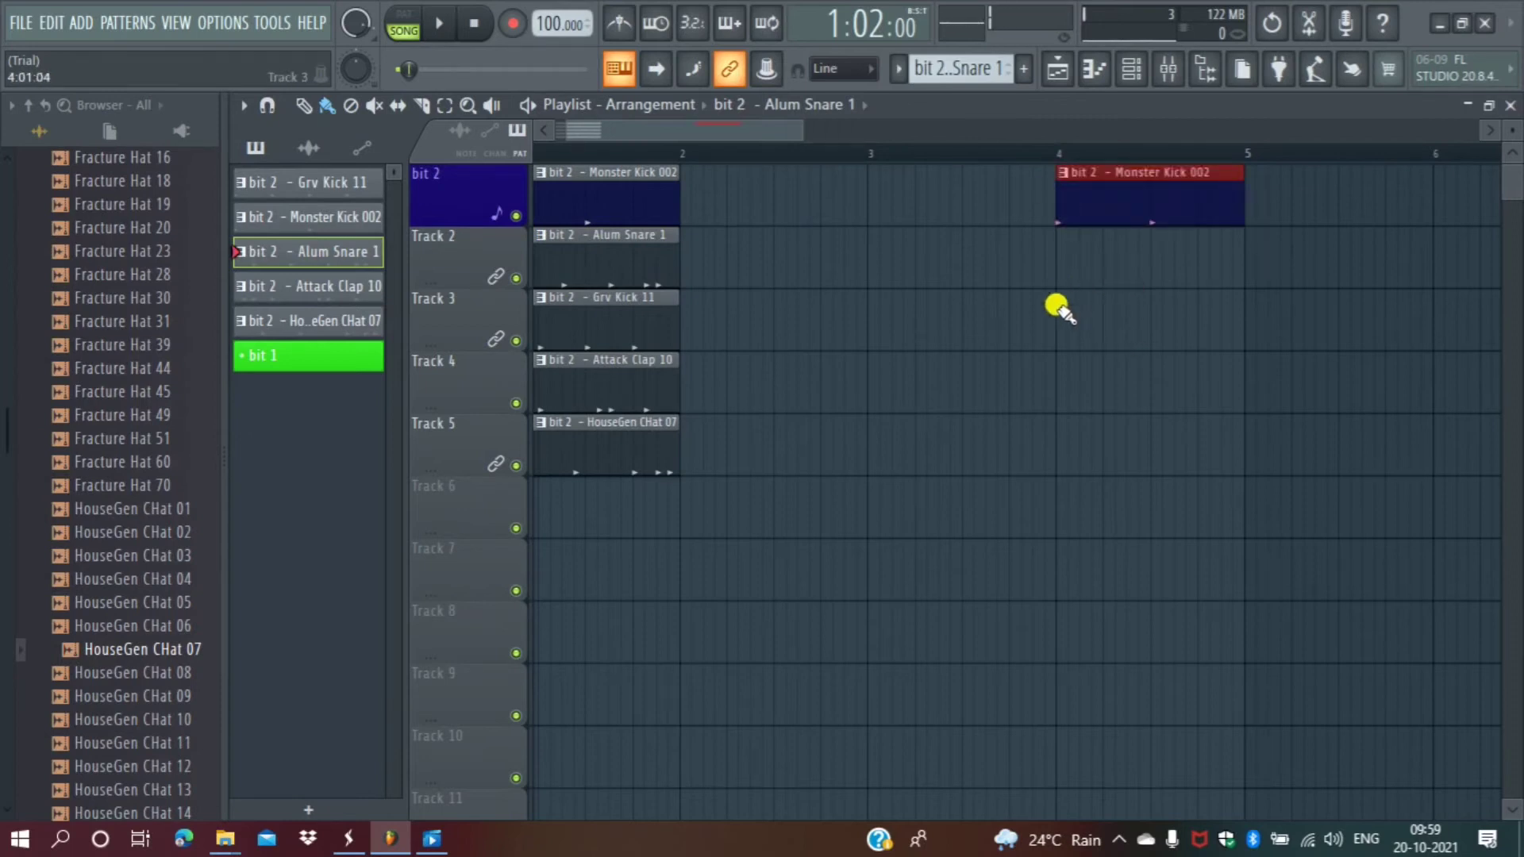
click(864, 318)
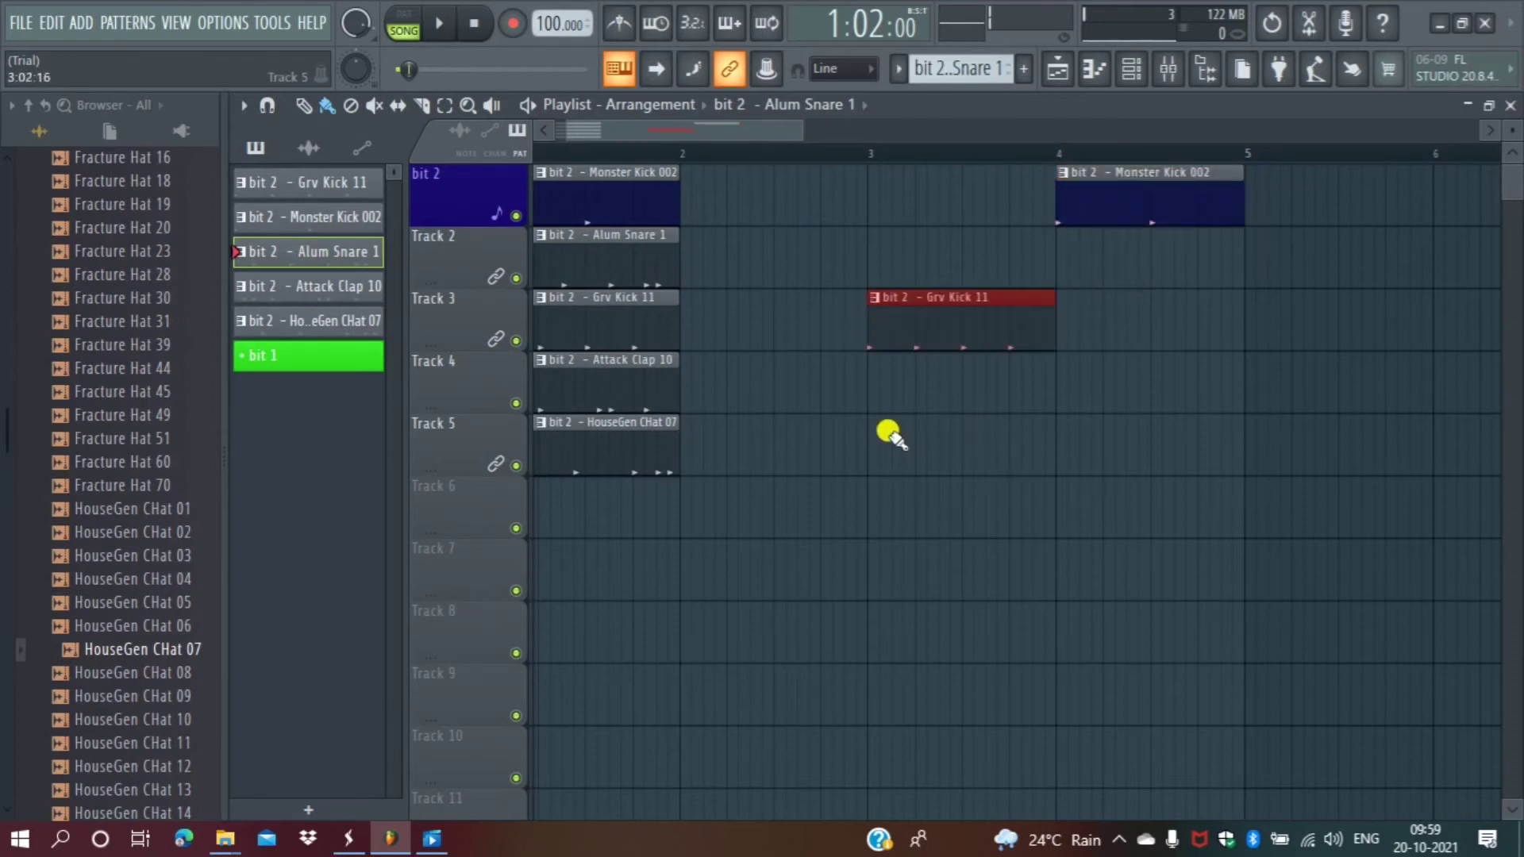
click(1058, 452)
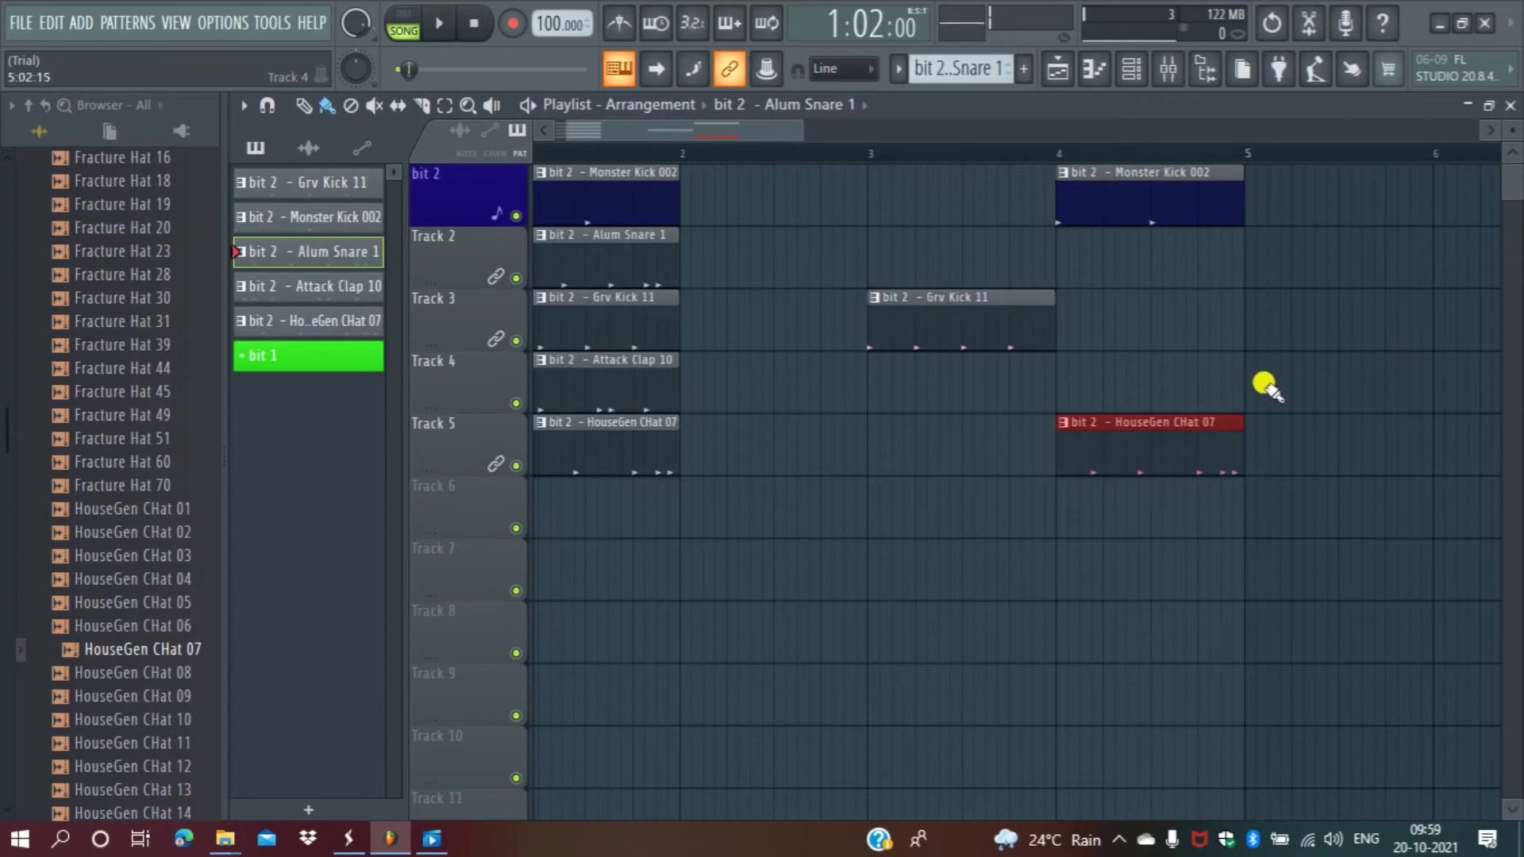
Place Alum Snare 1 at bar 5 on Track 4 and Track 2, and Grv Kick 11 near bar 4 on Track 3.
click(1247, 383)
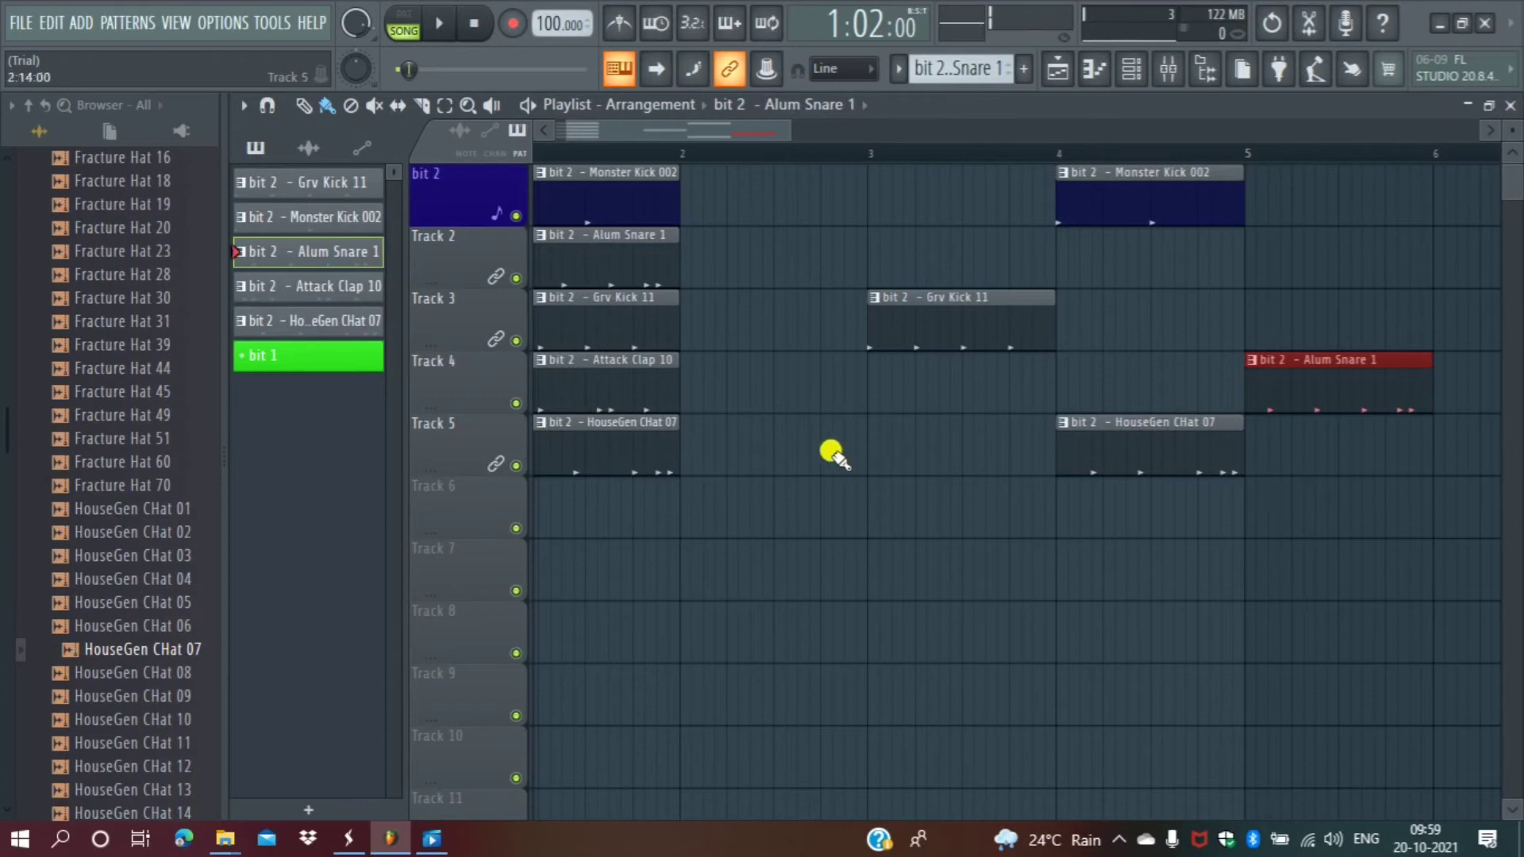
click(1081, 310)
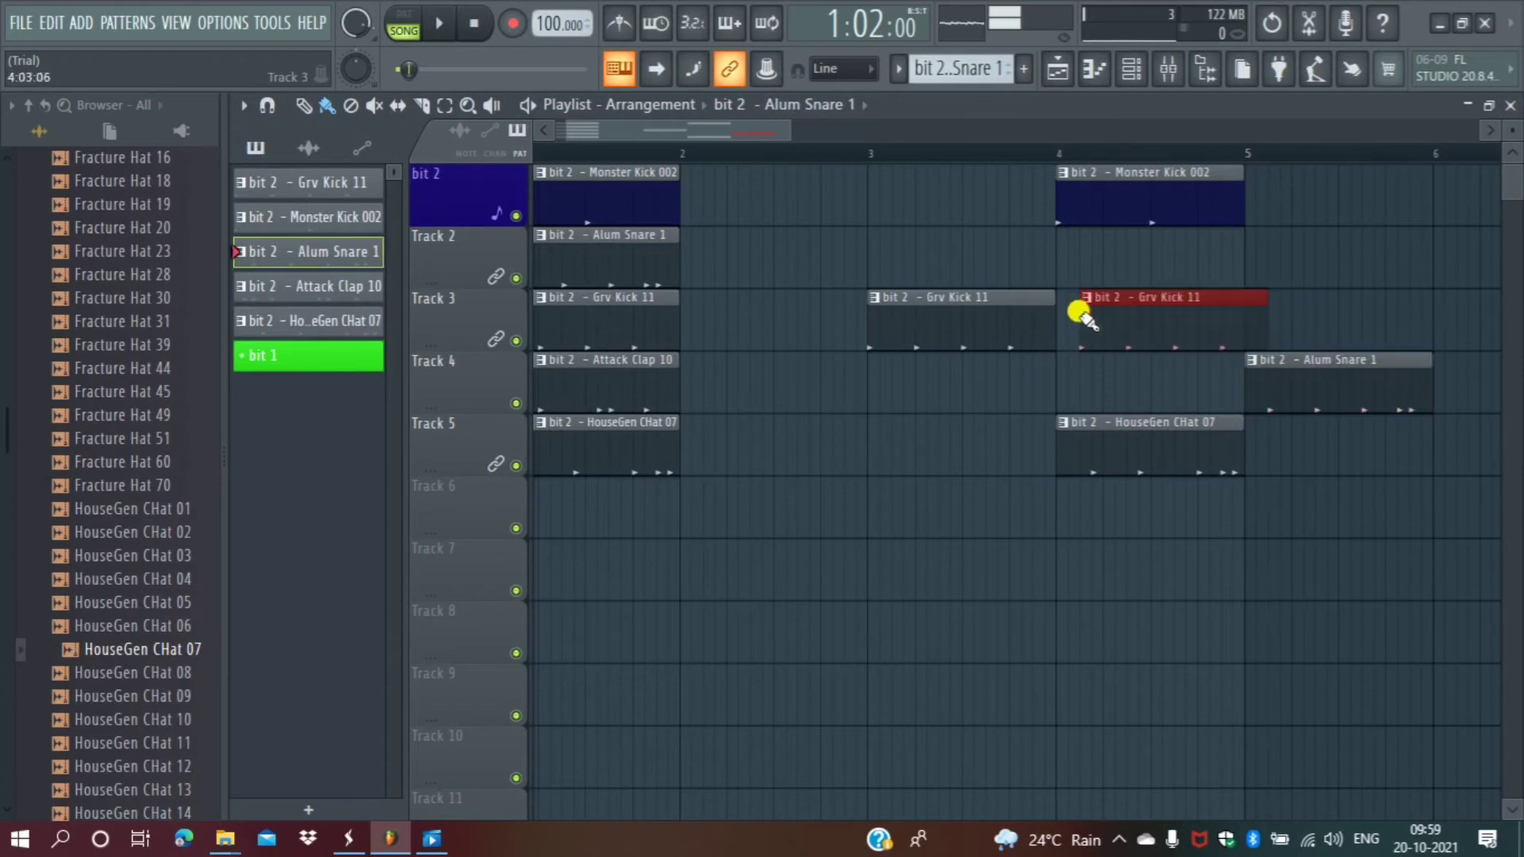
click(1244, 245)
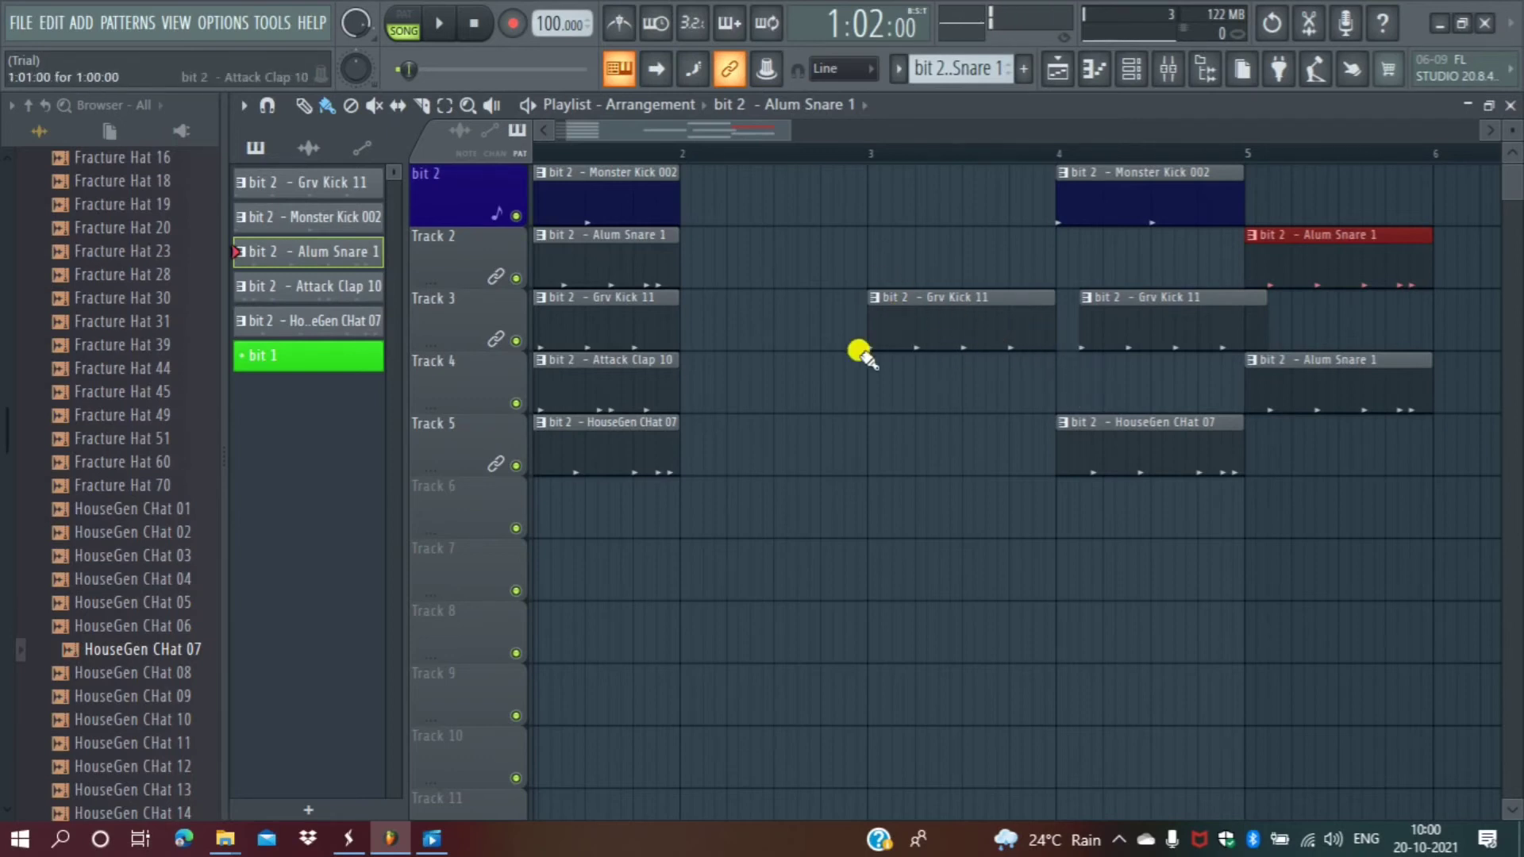
Delete all the playlist clips placed from bar 3 onward on the bit 2 track and Tracks 2 to 5.
right_click(949, 337)
right_click(1084, 210)
right_click(1139, 325)
right_click(1155, 432)
right_click(1260, 373)
right_click(1286, 262)
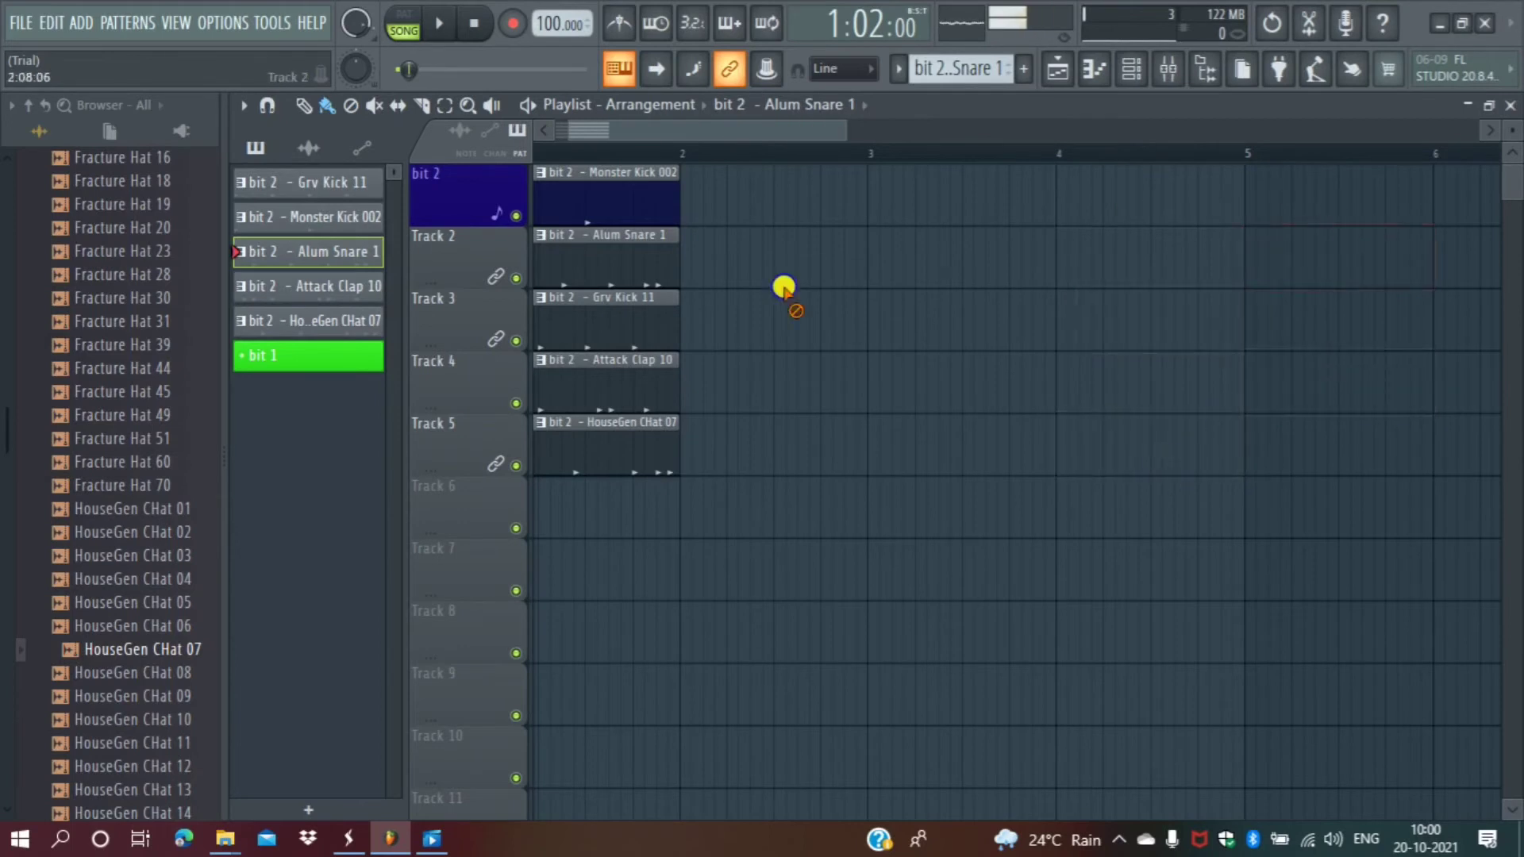
Delete the five remaining bar 1 clips from the playlist and remove the bit 2 - Grv Kick 11 pattern from the project.
right_click(675, 262)
right_click(635, 321)
right_click(615, 385)
right_click(595, 448)
right_click(599, 195)
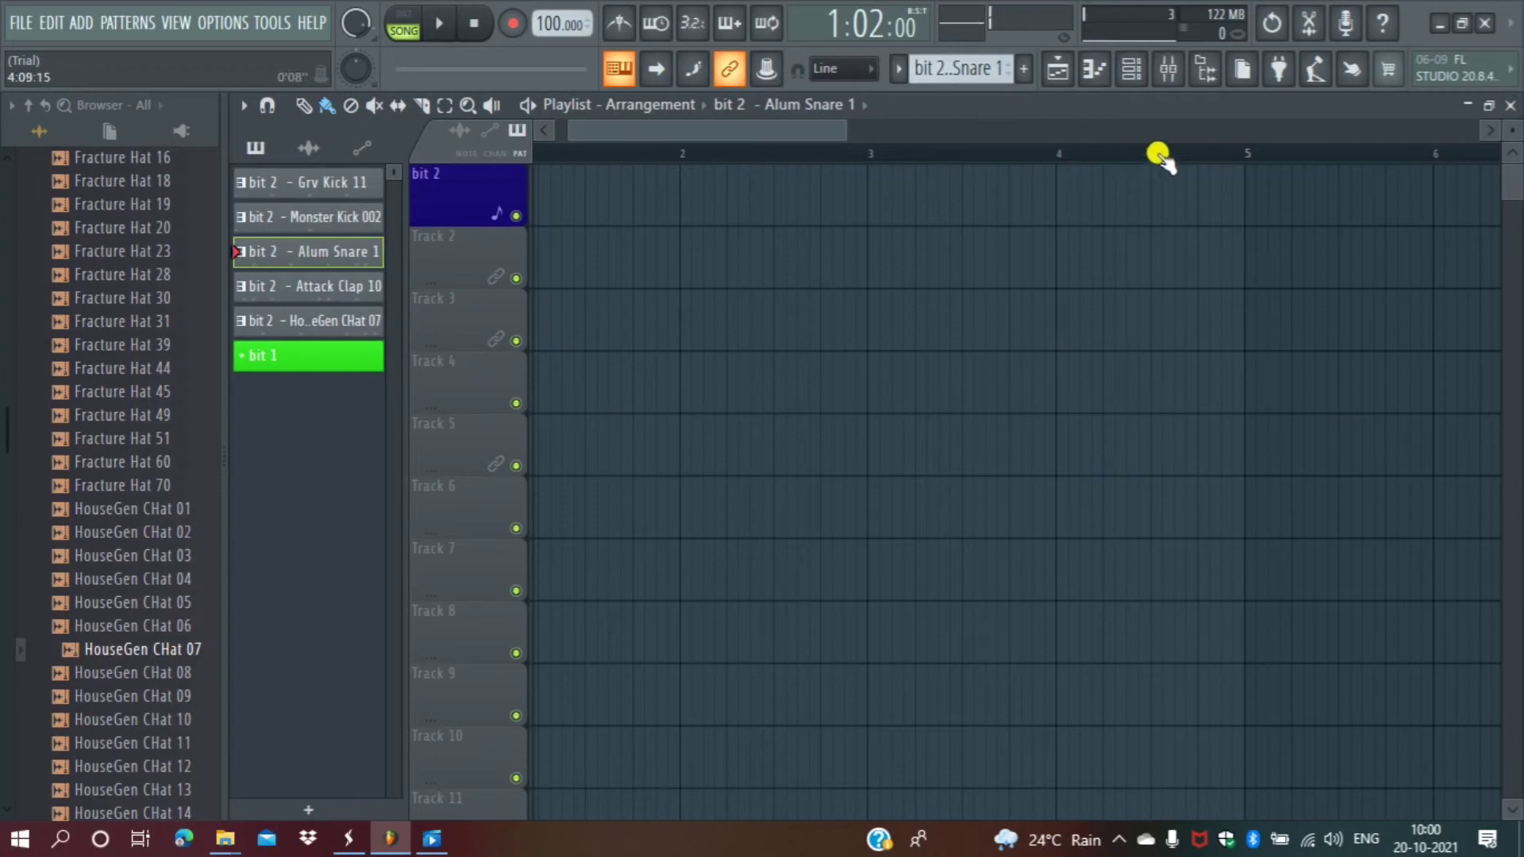
right_click(318, 185)
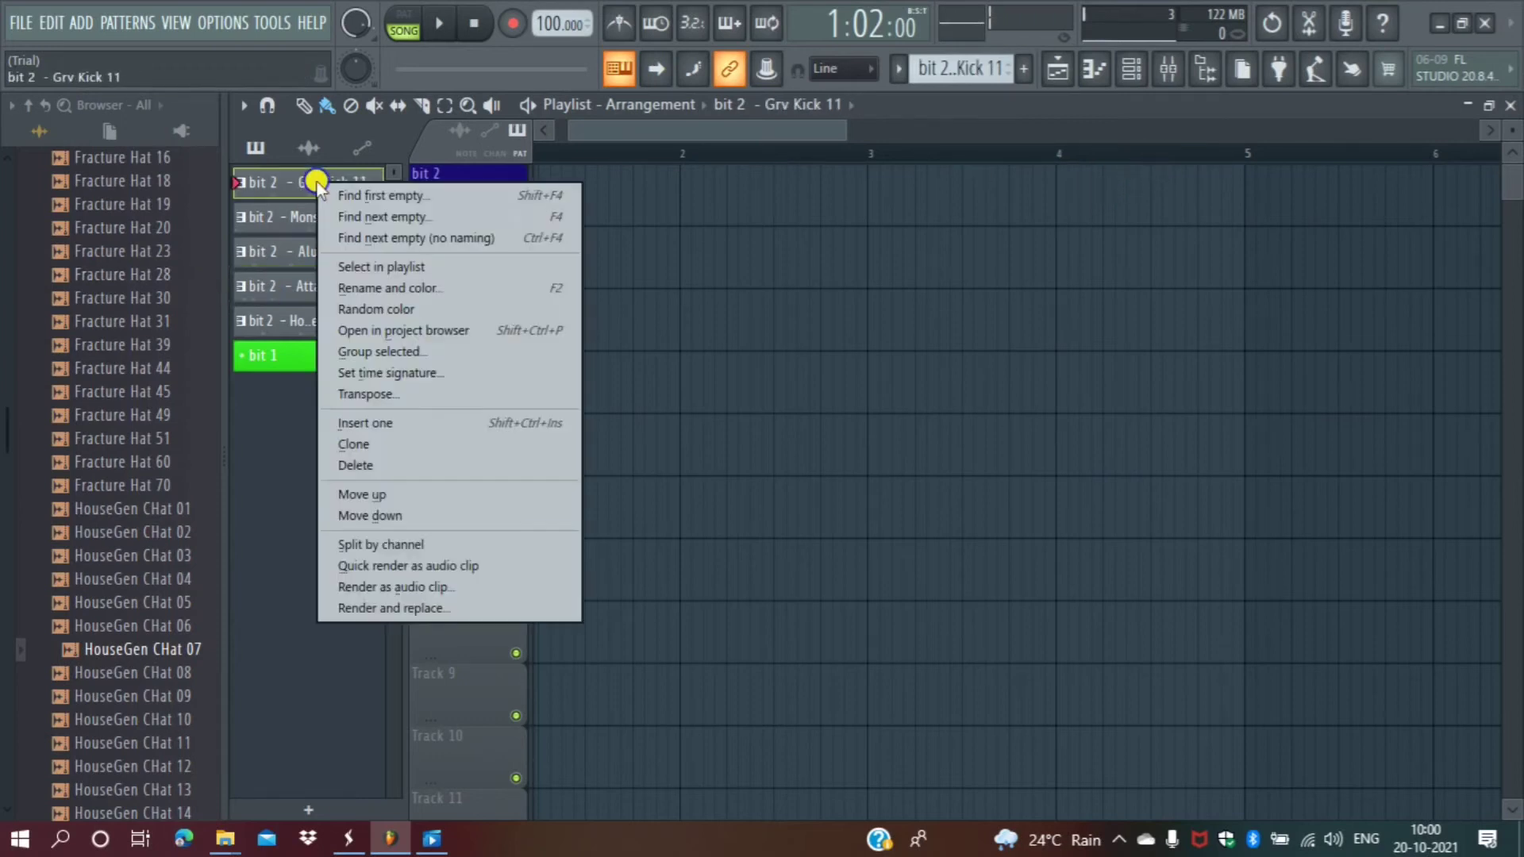
click(365, 473)
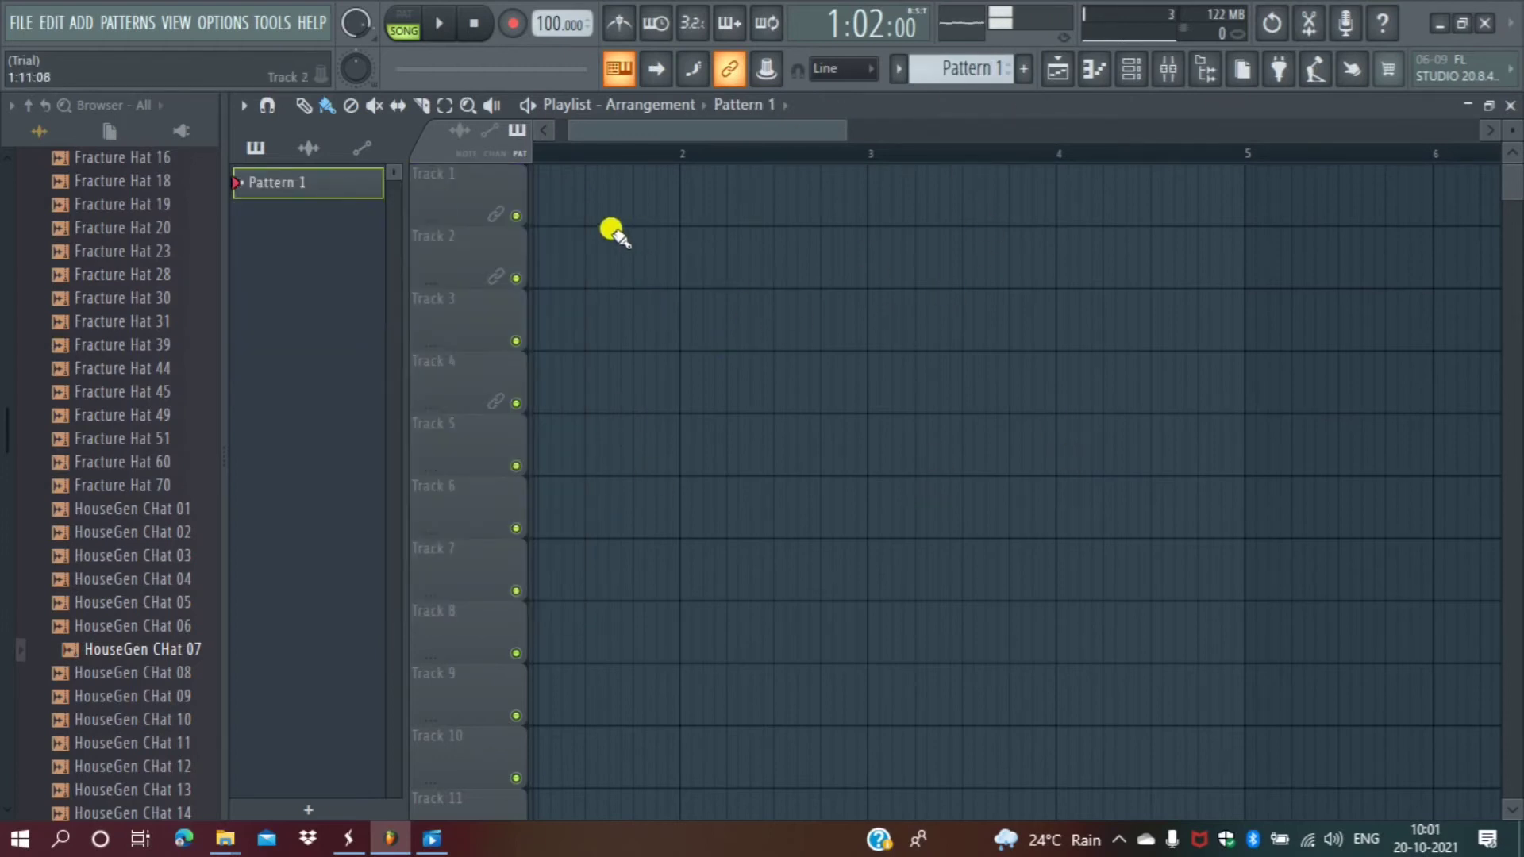
Select bar 1 on the playlist timeline, and try a Pattern 1 clip mid-bar on Track 1, deleting it again.
drag(653, 125, 486, 122)
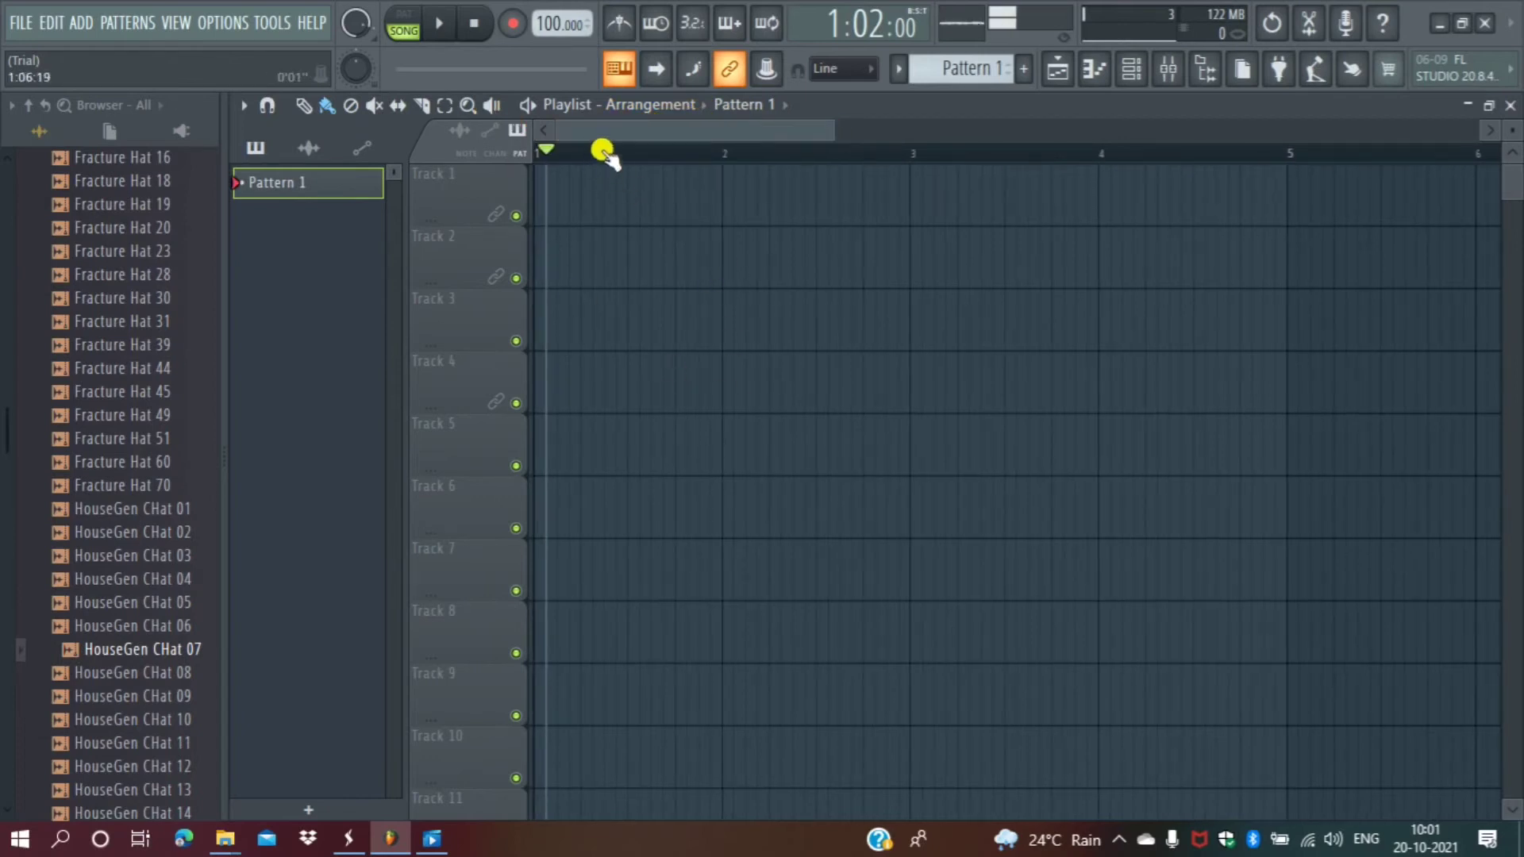
scroll(605, 153, down, 6)
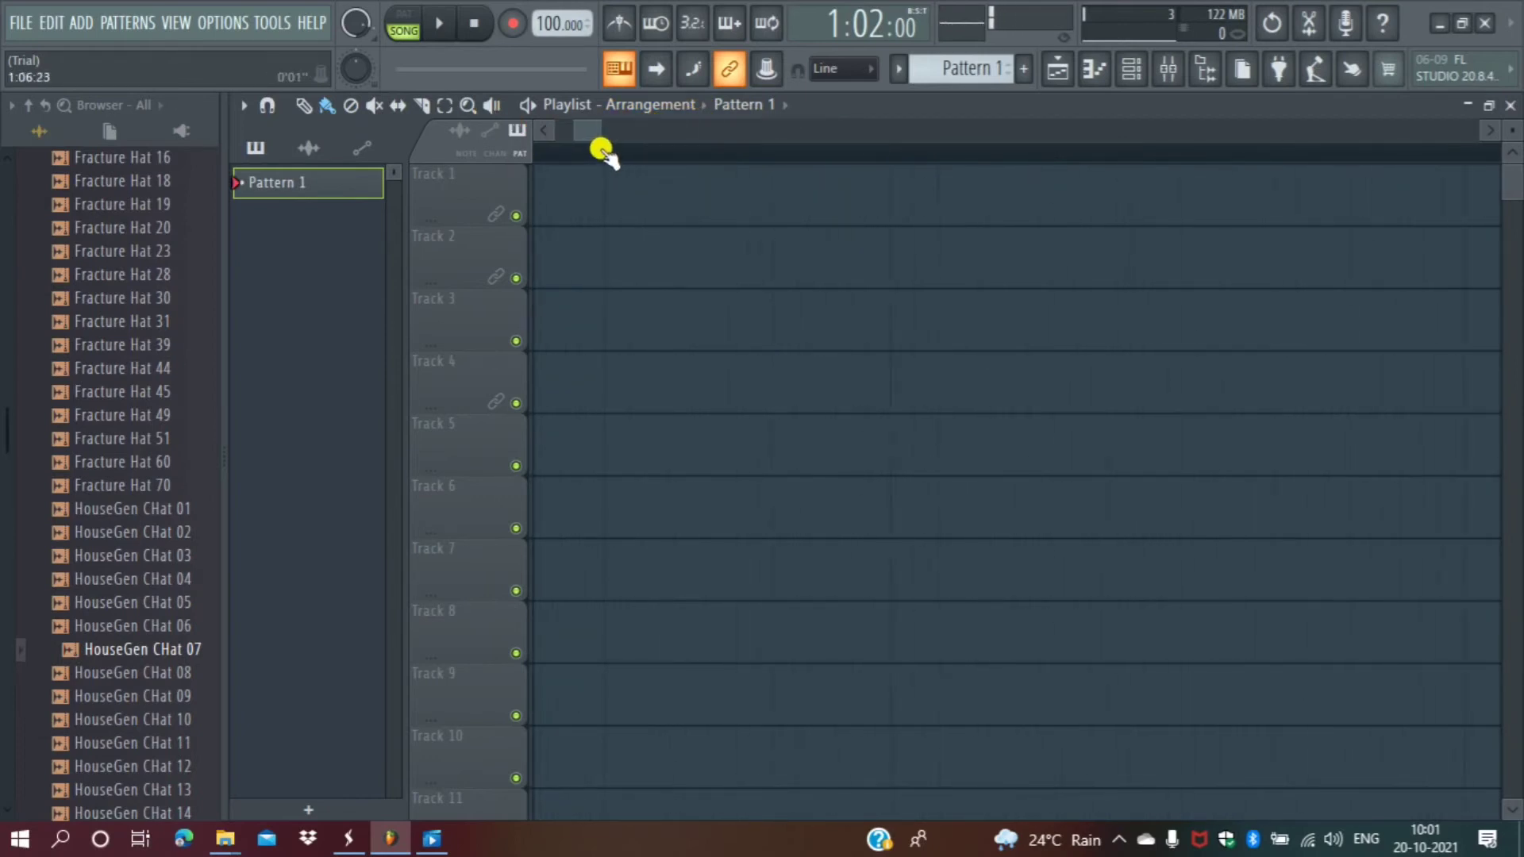
drag(581, 130, 493, 108)
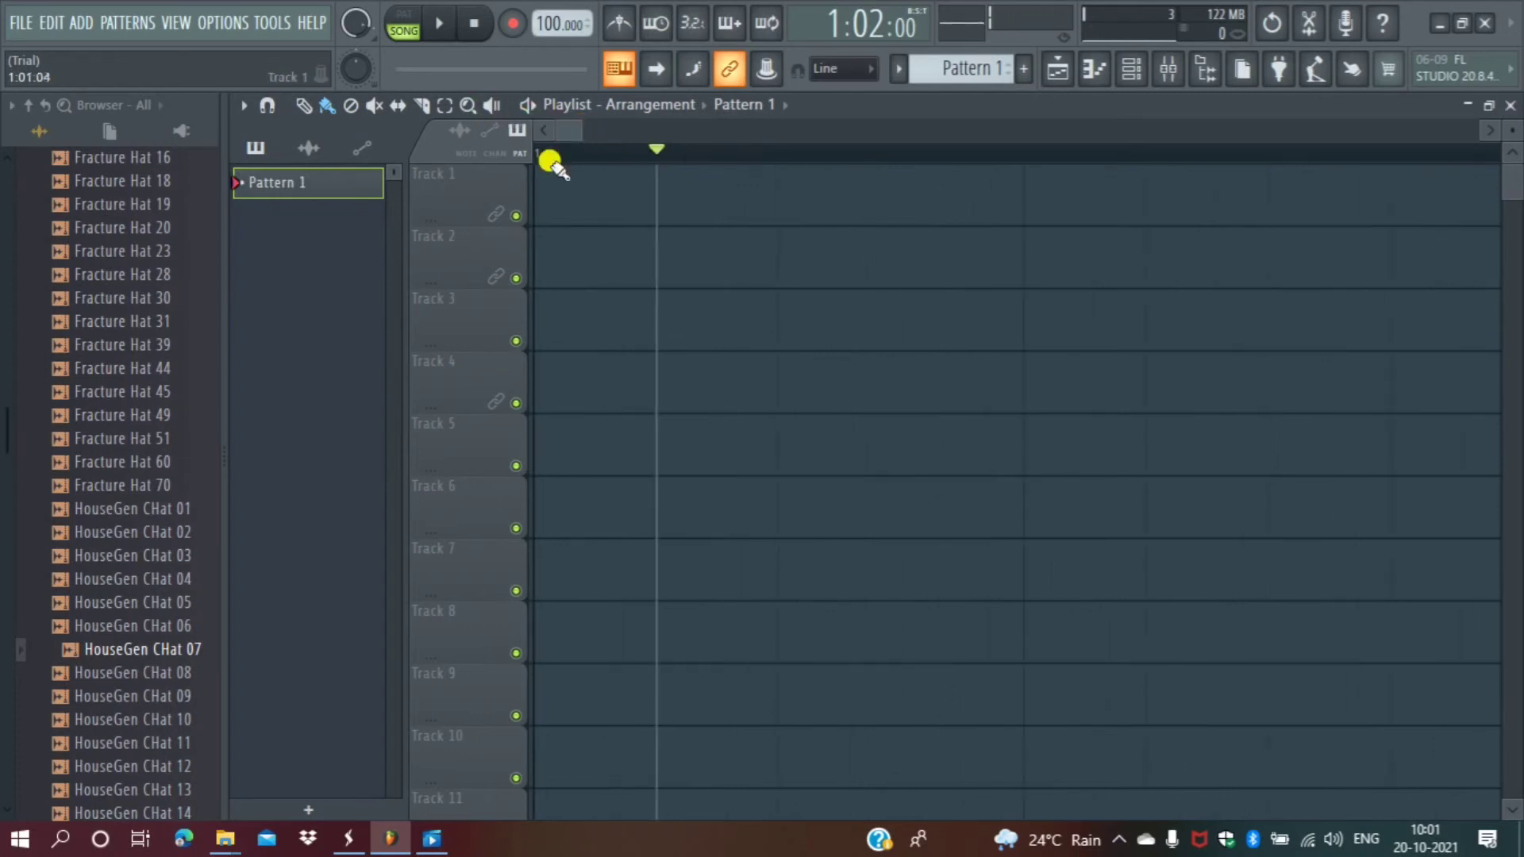
scroll(689, 160, up, 5)
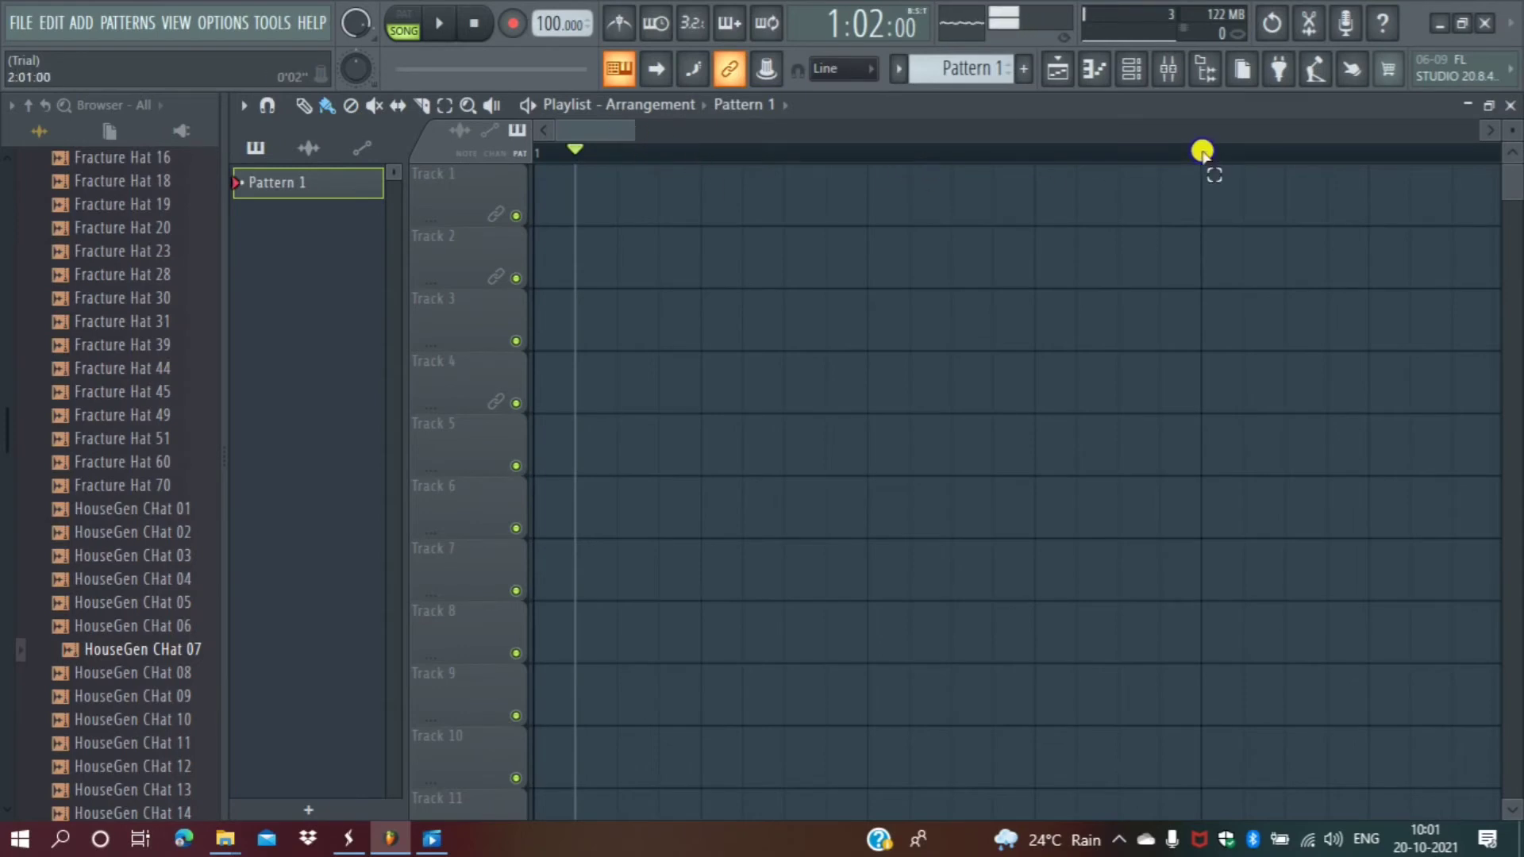
drag(1188, 151, 547, 163)
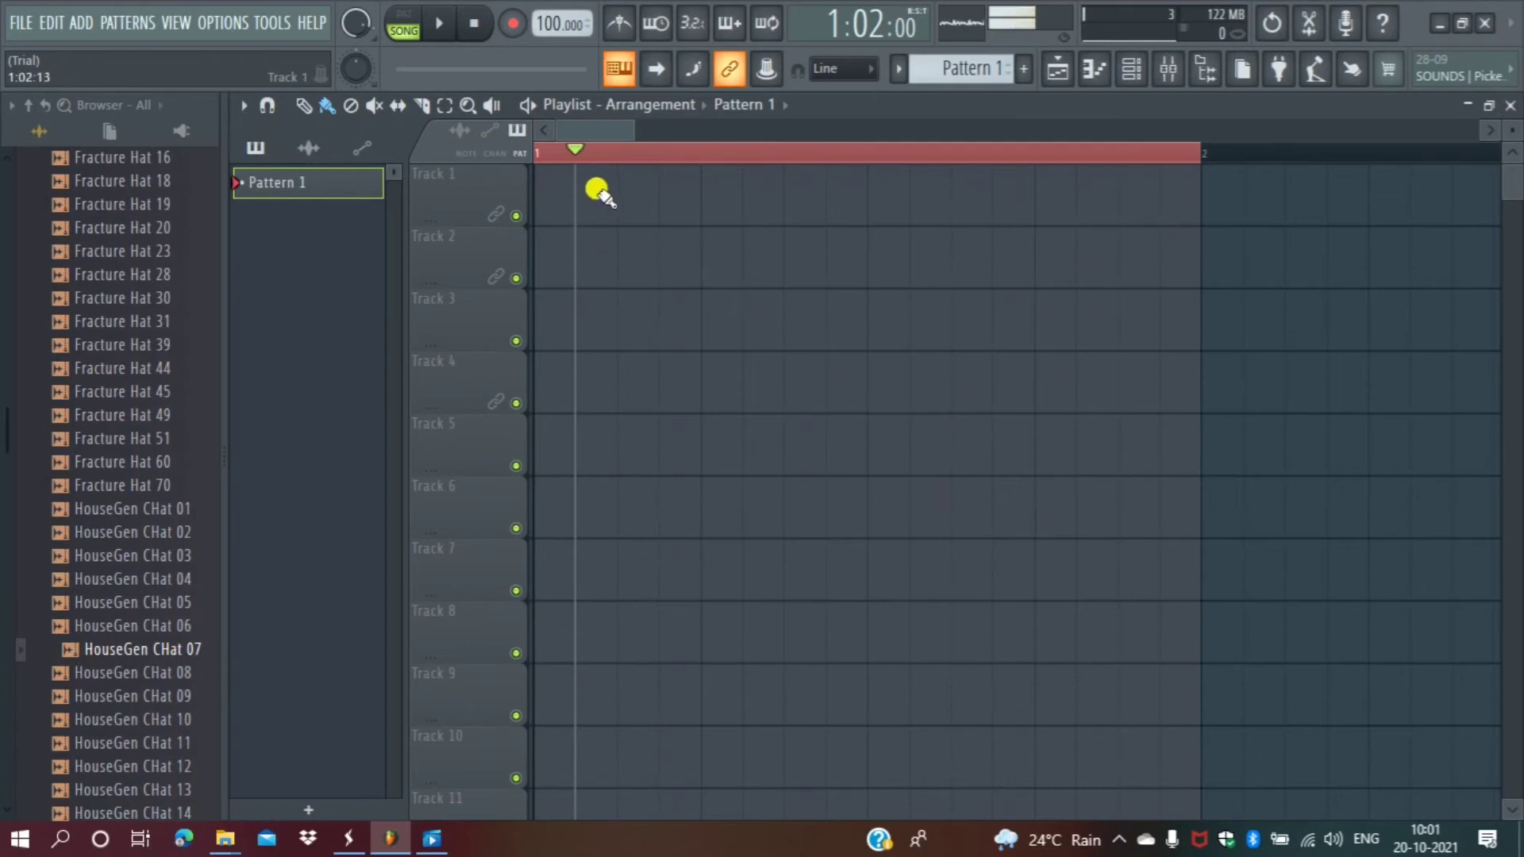
click(913, 194)
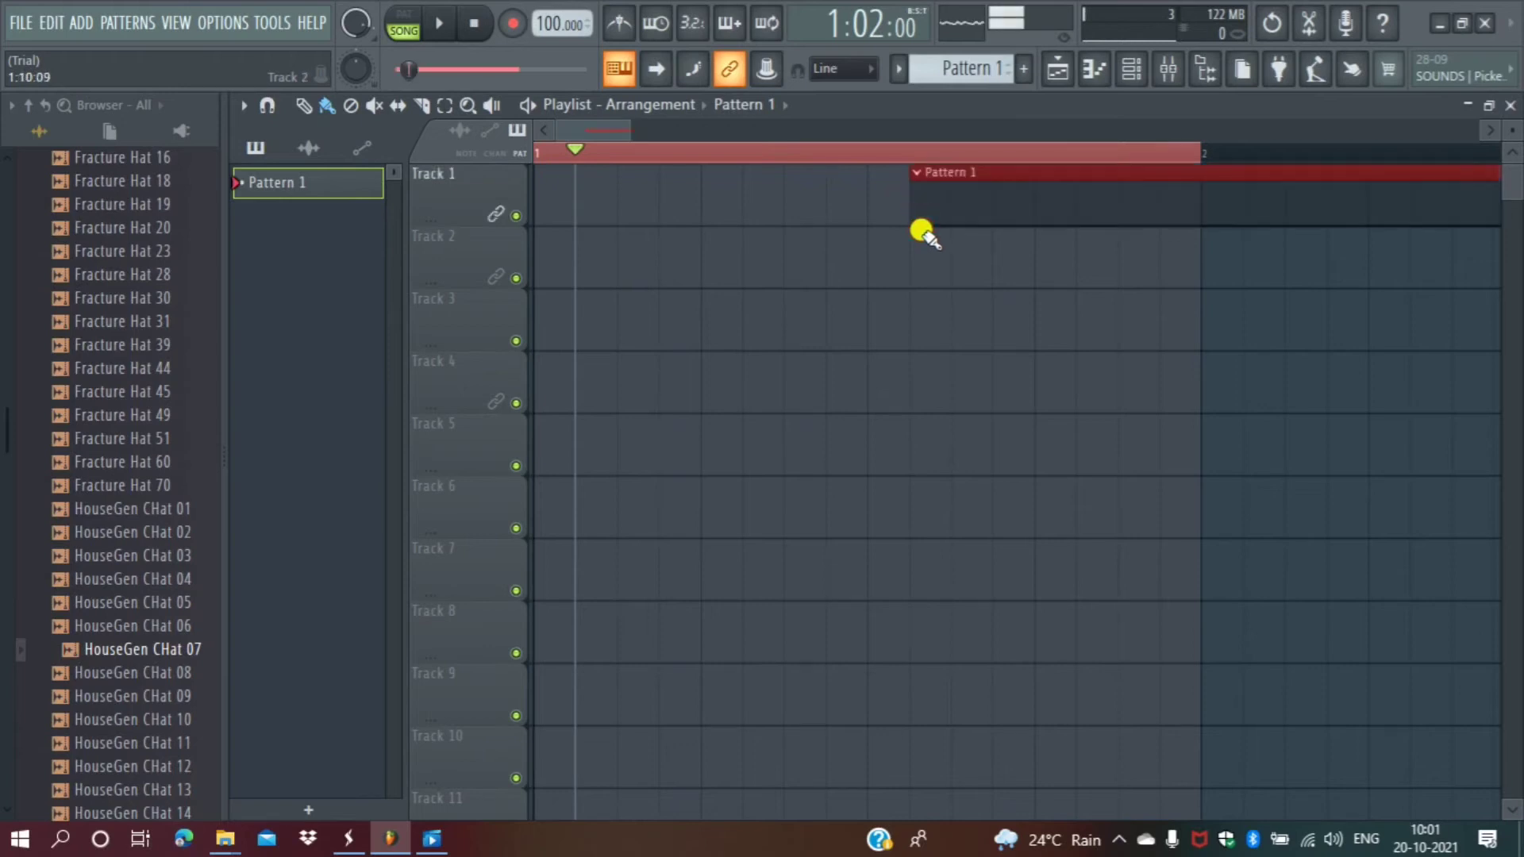
right_click(965, 204)
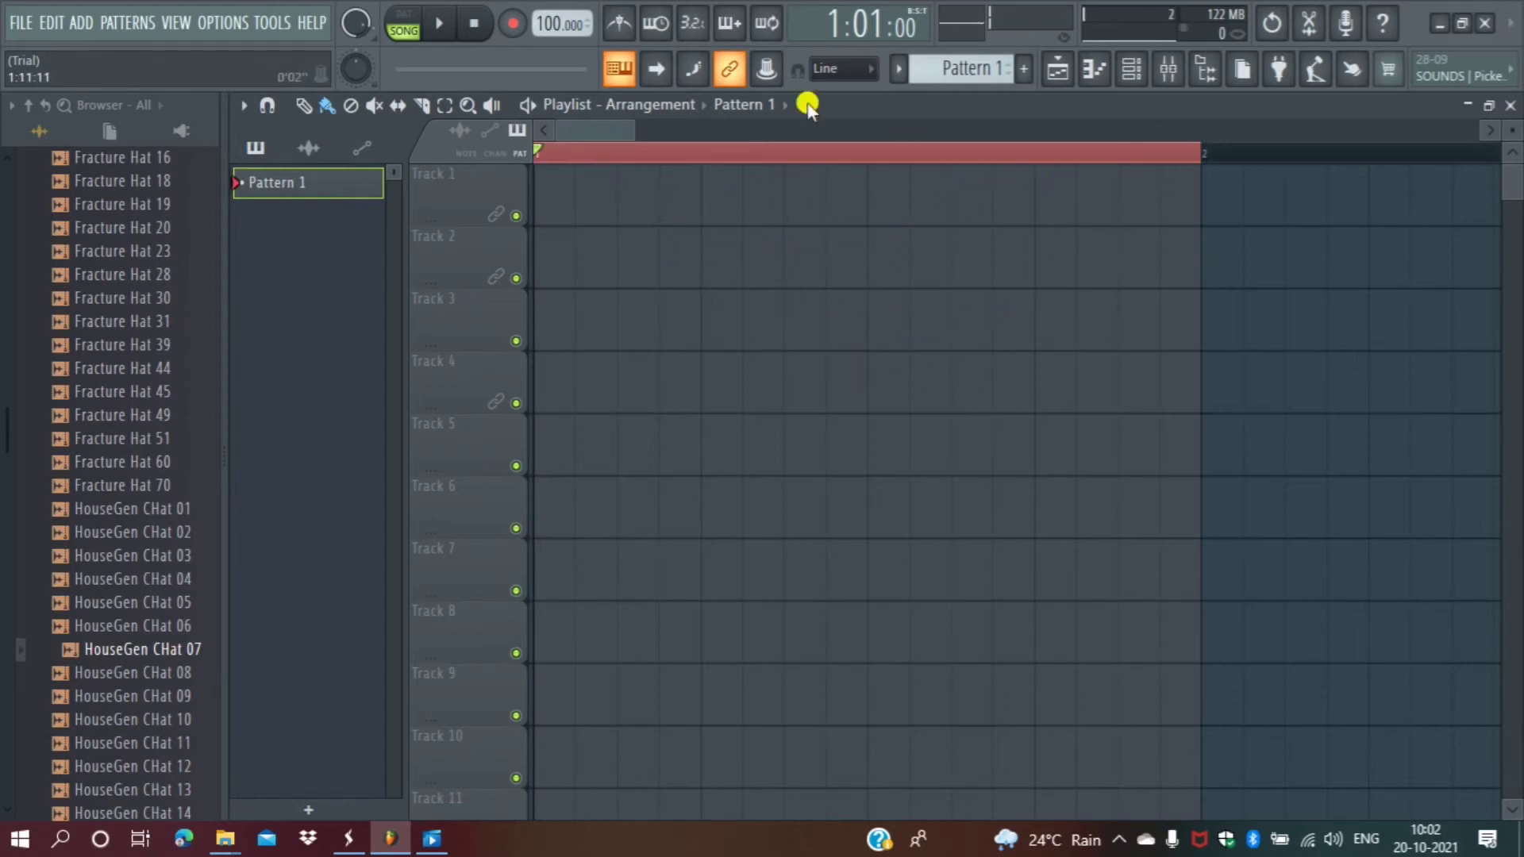
Set the playlist snap to 1/6 beat.
click(243, 105)
click(265, 108)
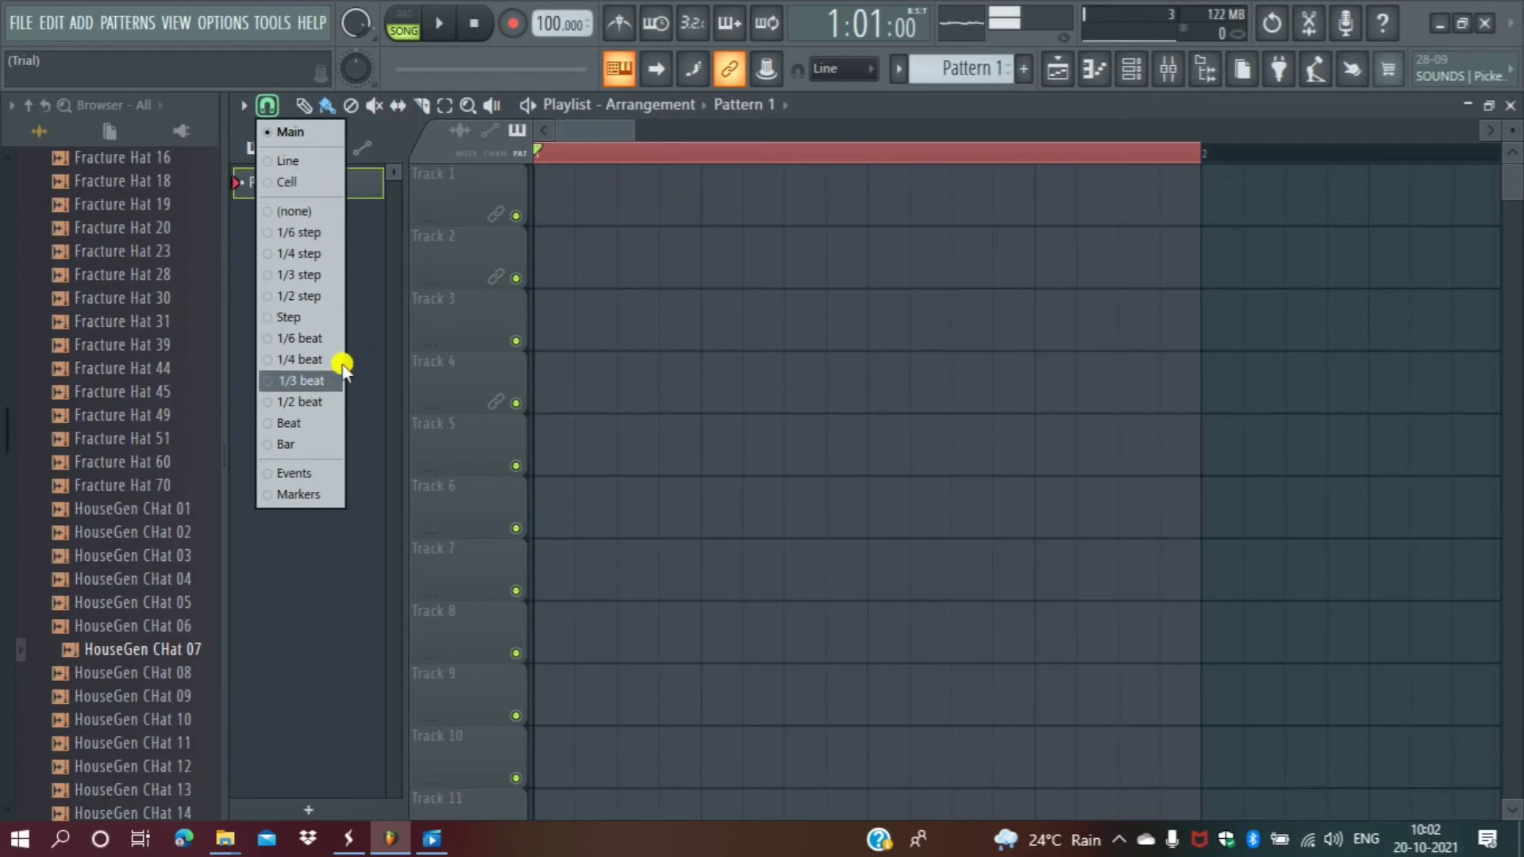
click(307, 338)
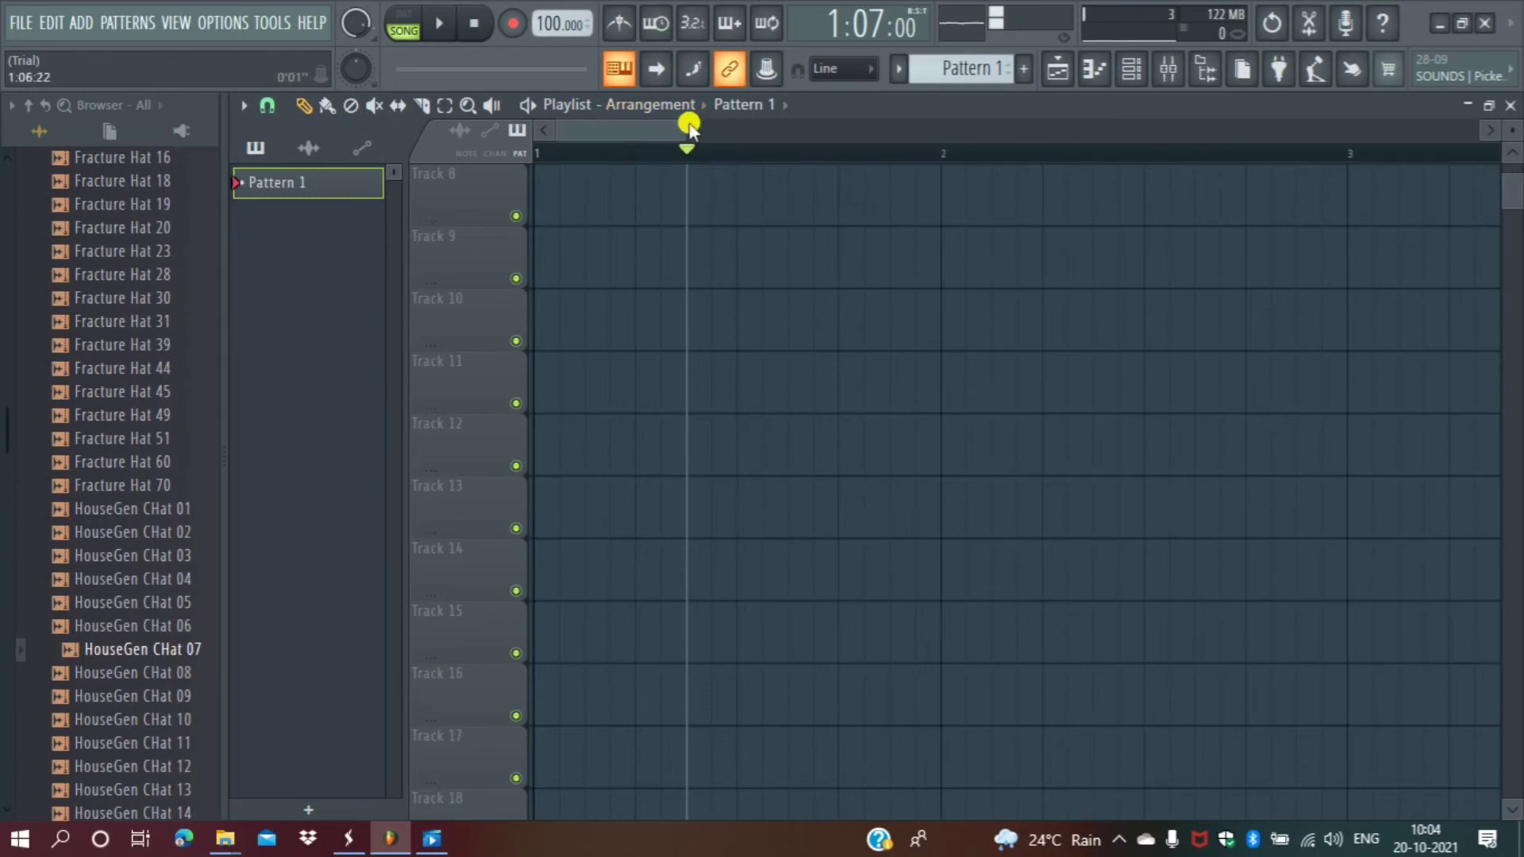
Find FPC 1 Kick among the Drums pack's kick samples and place it at the start of bar 1 on Track 9.
drag(669, 120, 605, 129)
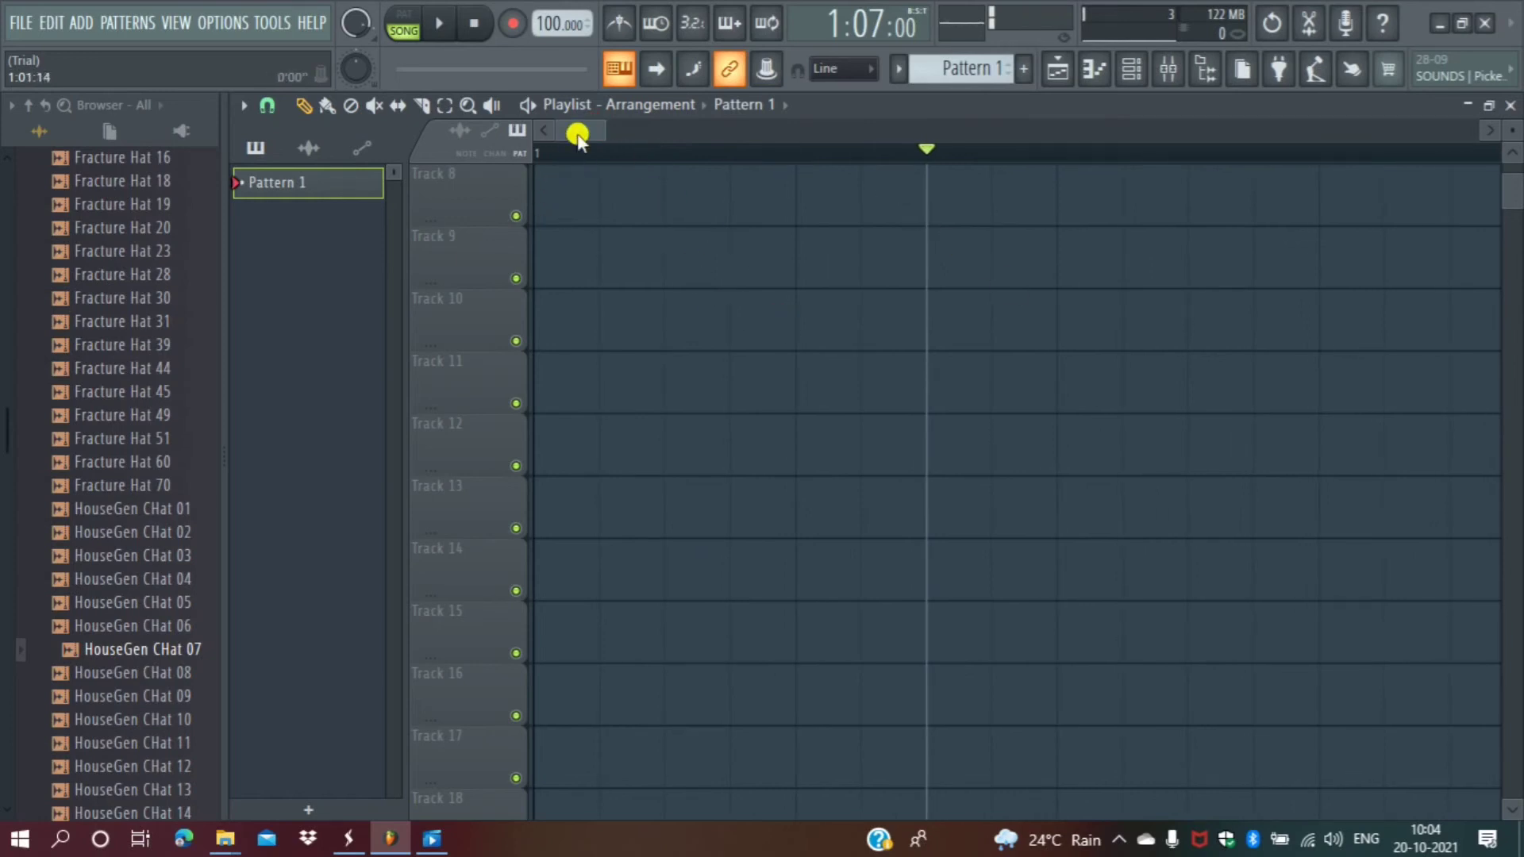
drag(592, 127, 671, 152)
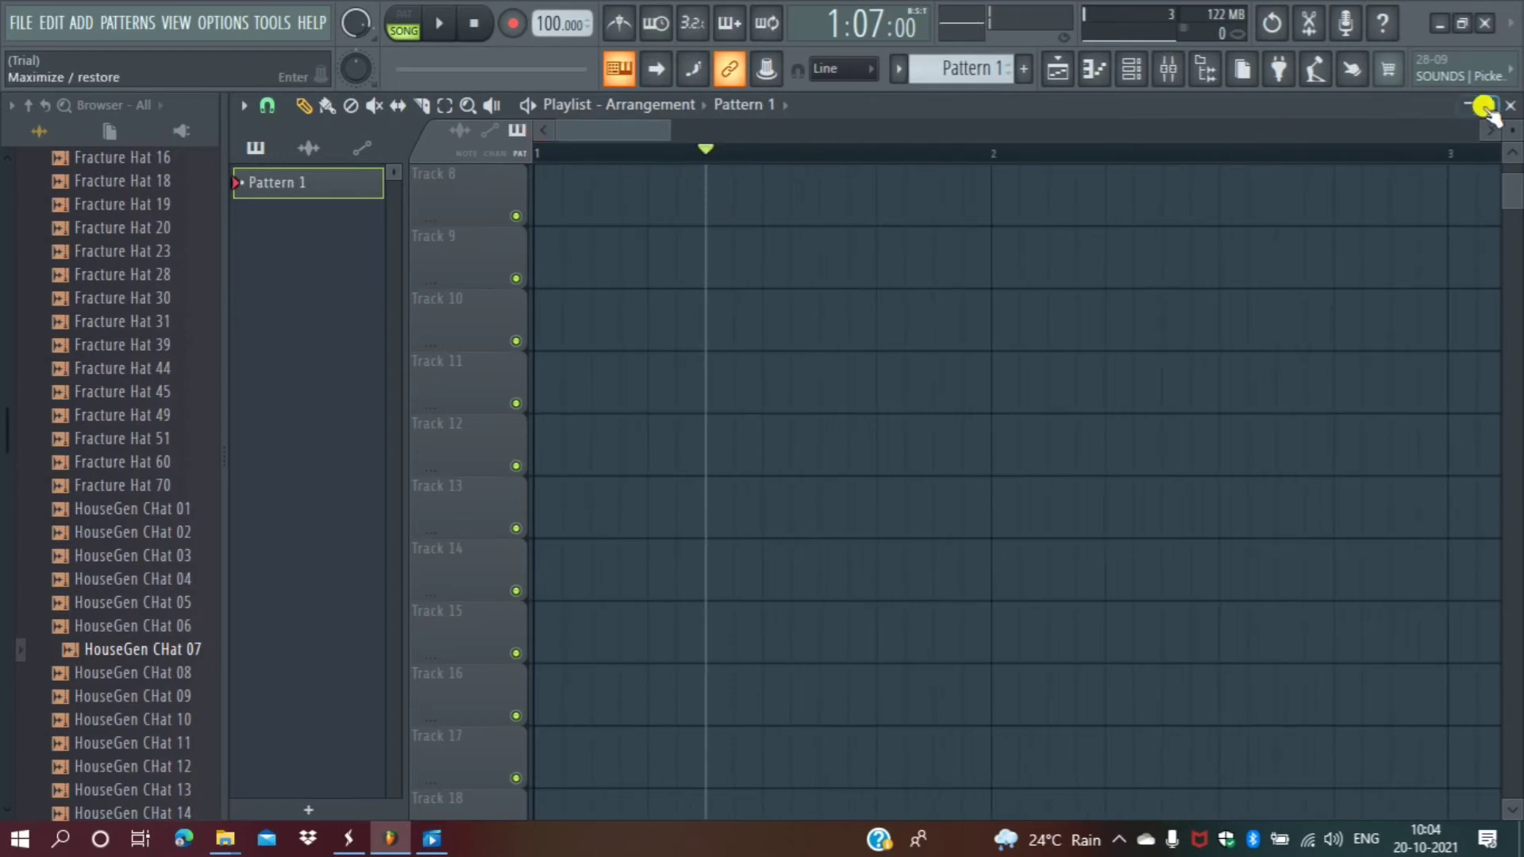
scroll(119, 583, up, 20)
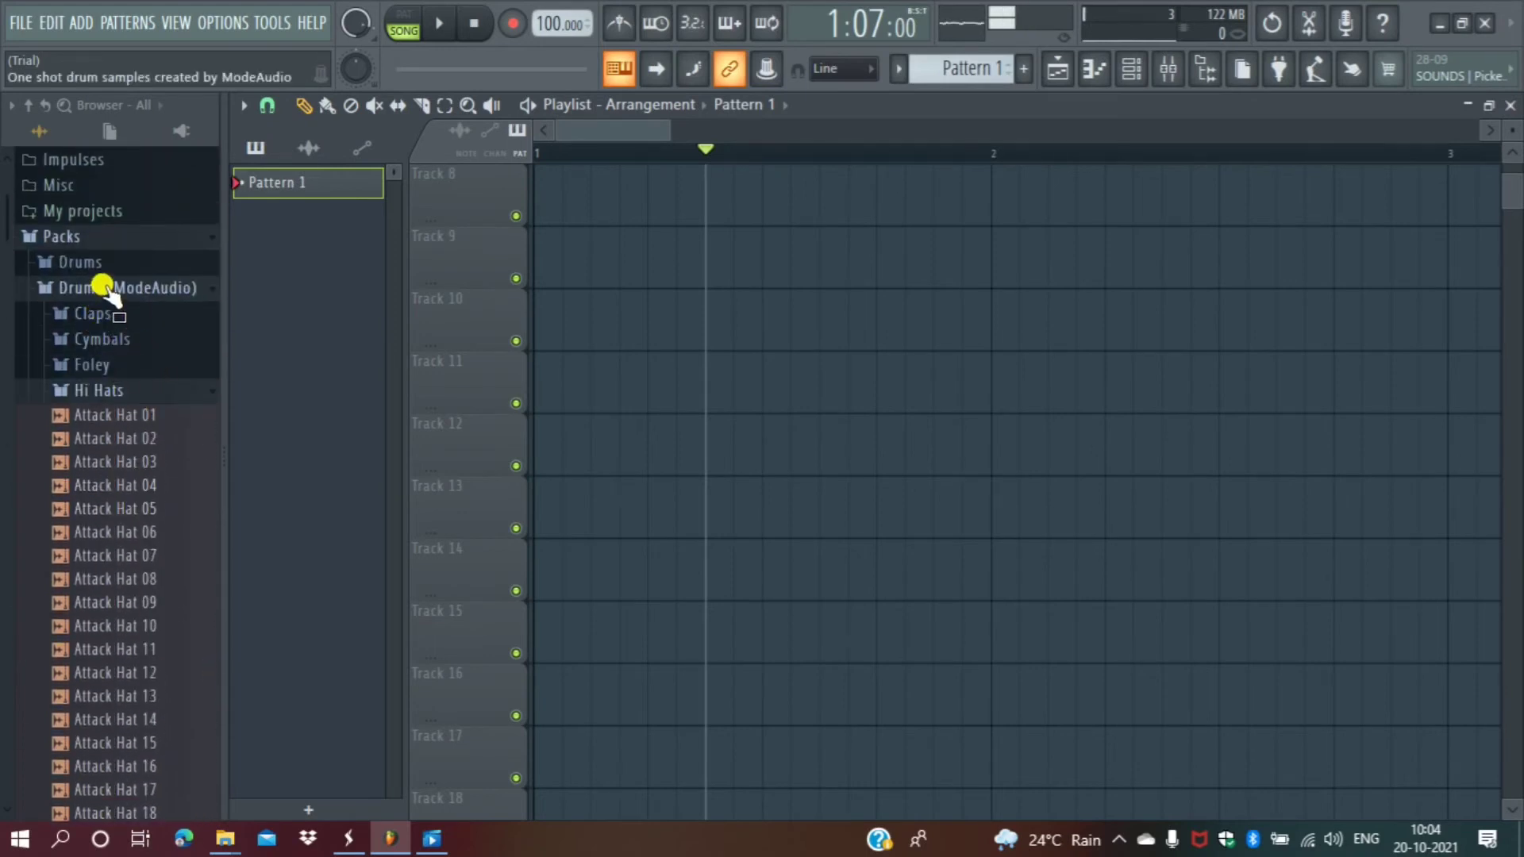
click(98, 260)
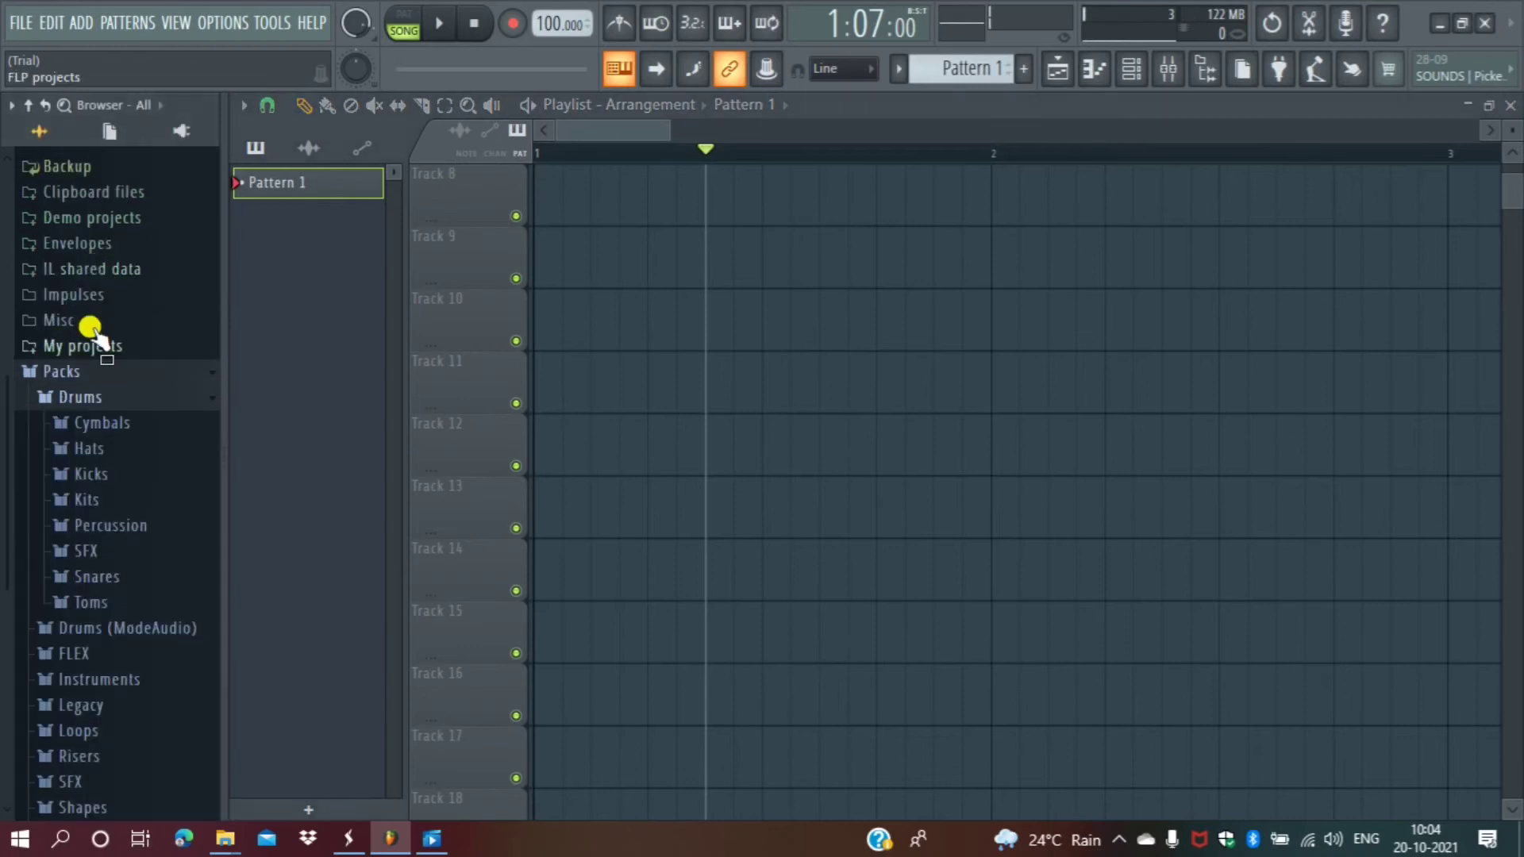
click(109, 476)
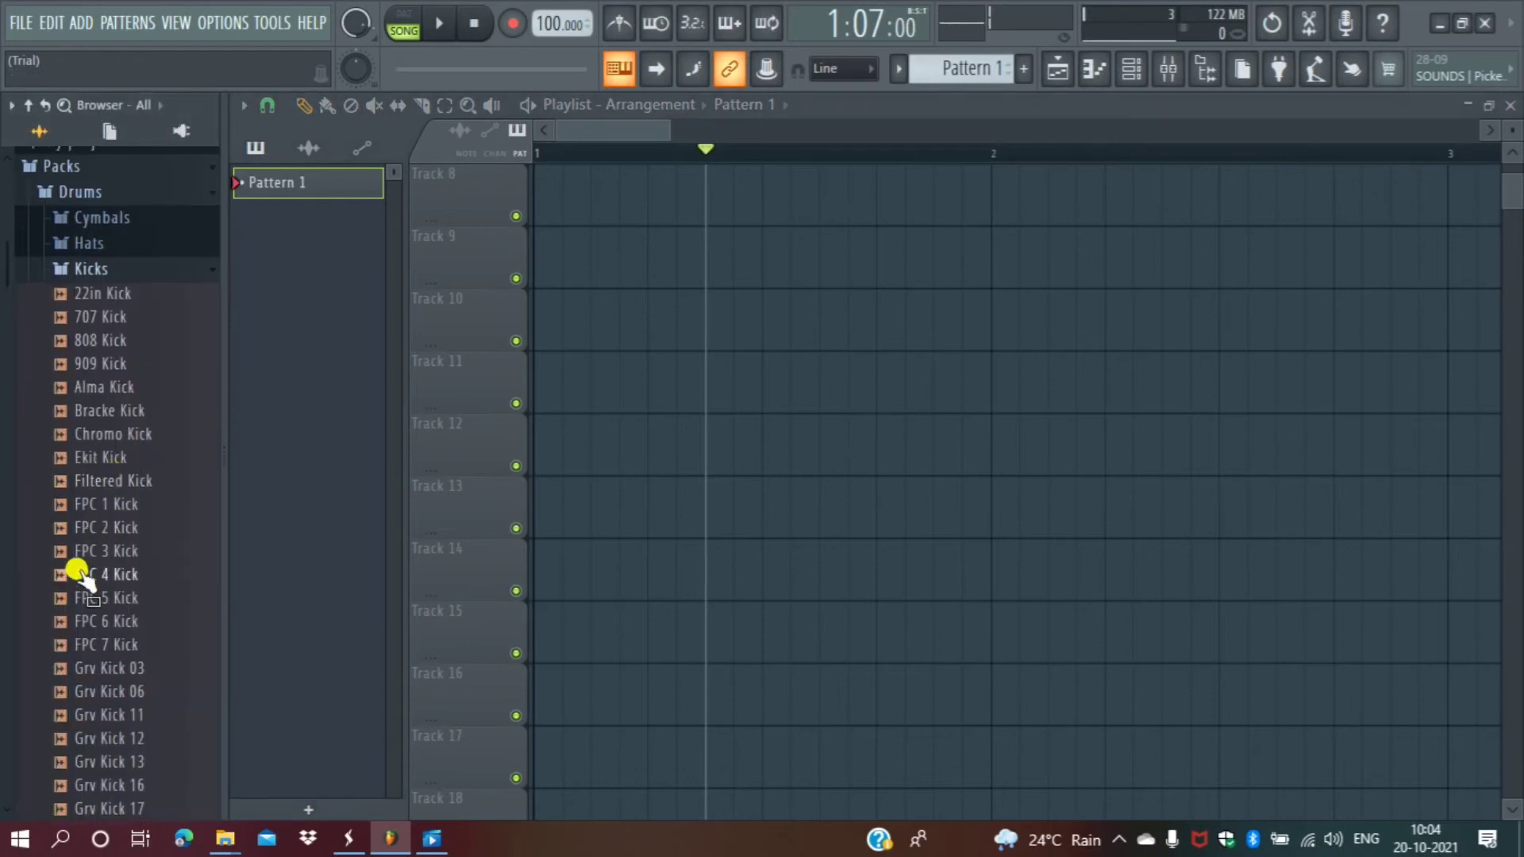
click(117, 505)
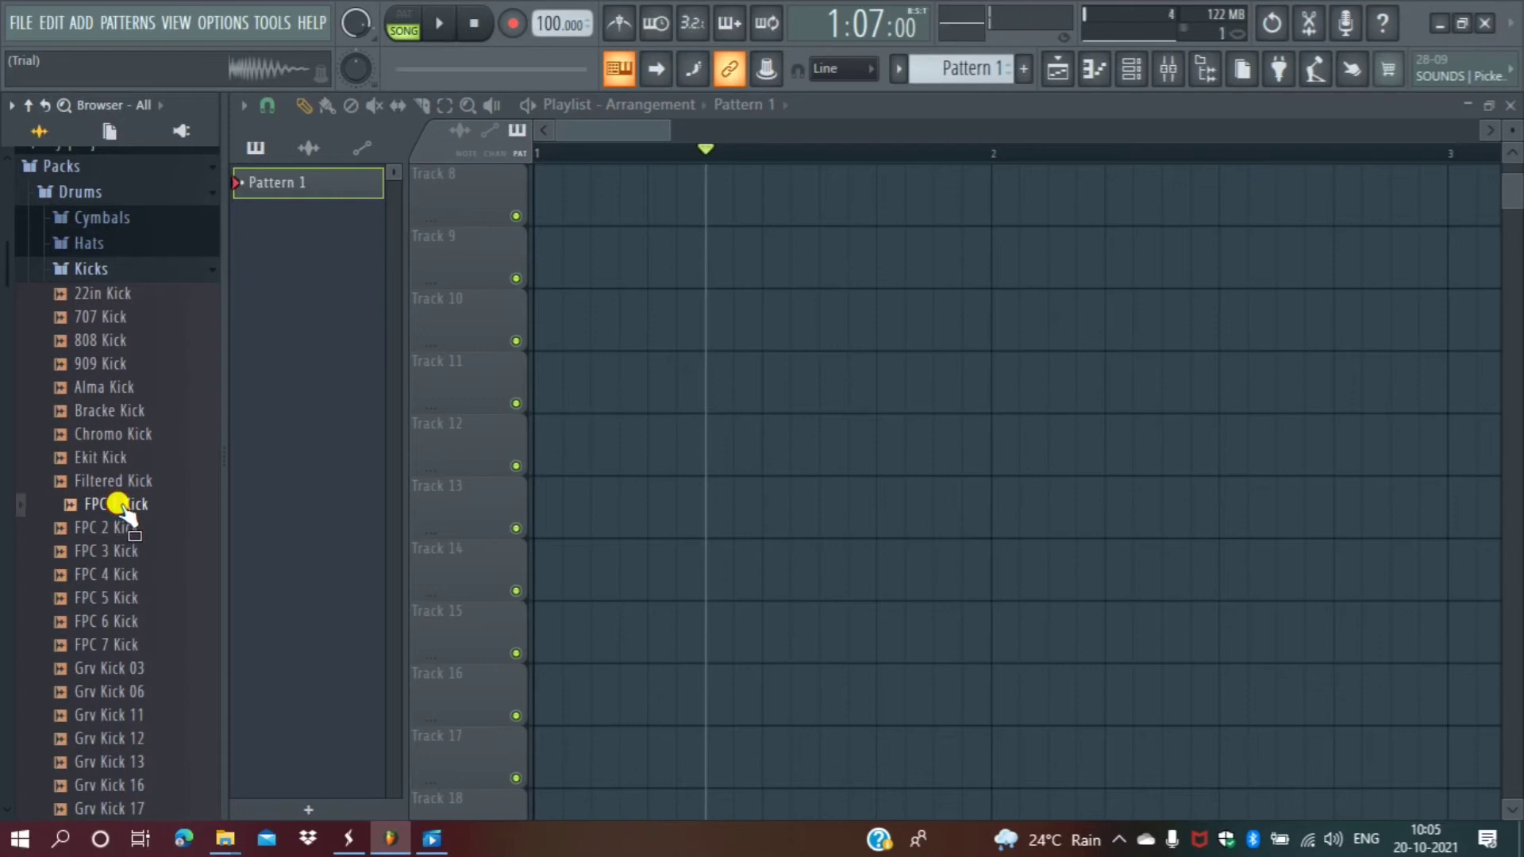
drag(121, 505, 517, 265)
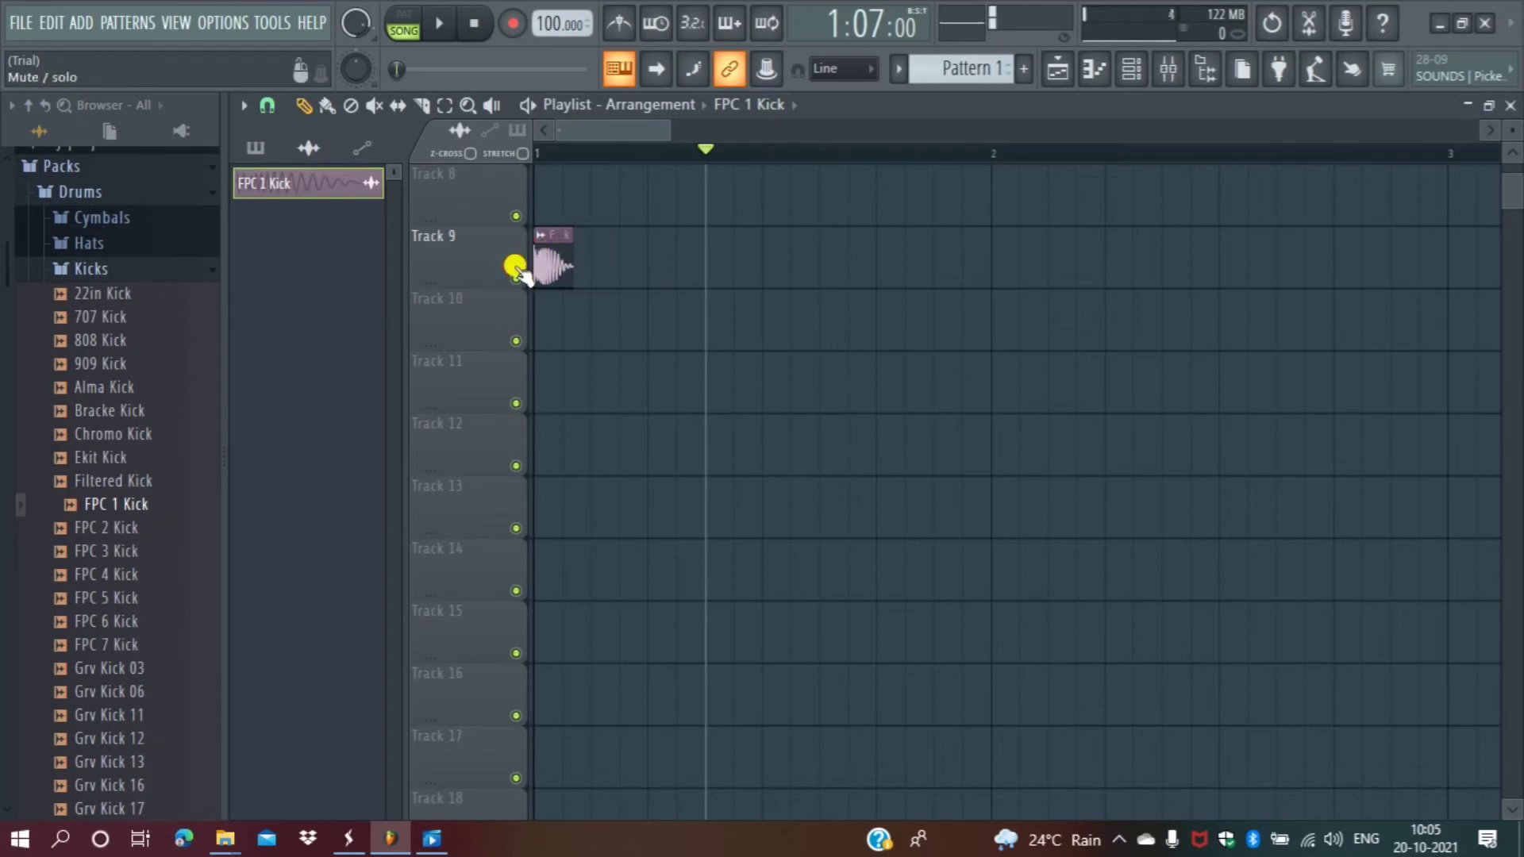
Repeat the FPC 1 Kick clip on Track 9 at beats 2, 3 and 4 of bar 1 and play it back briefly.
click(646, 268)
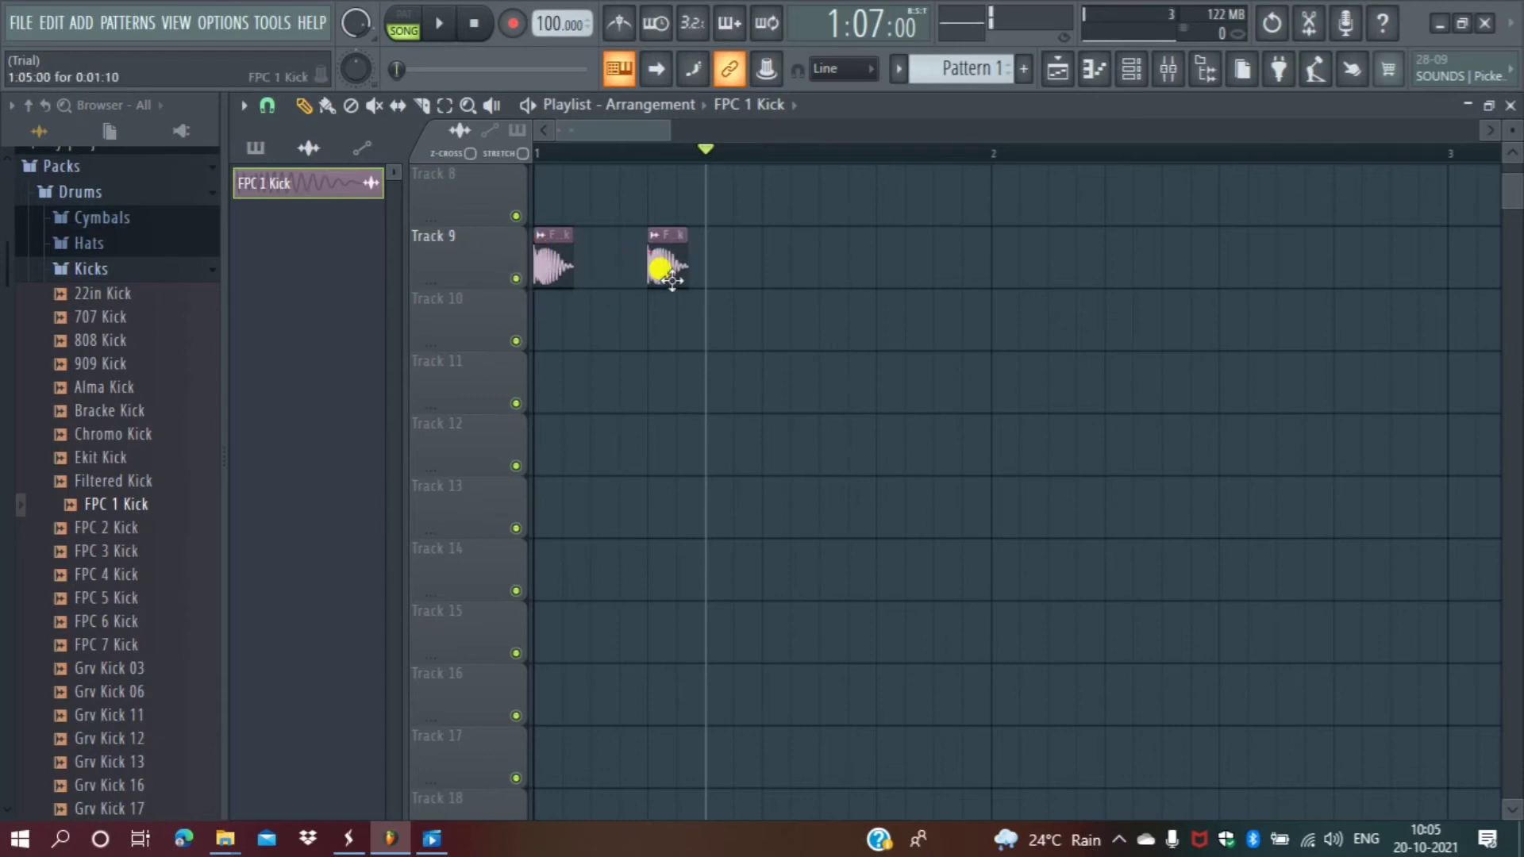
click(765, 263)
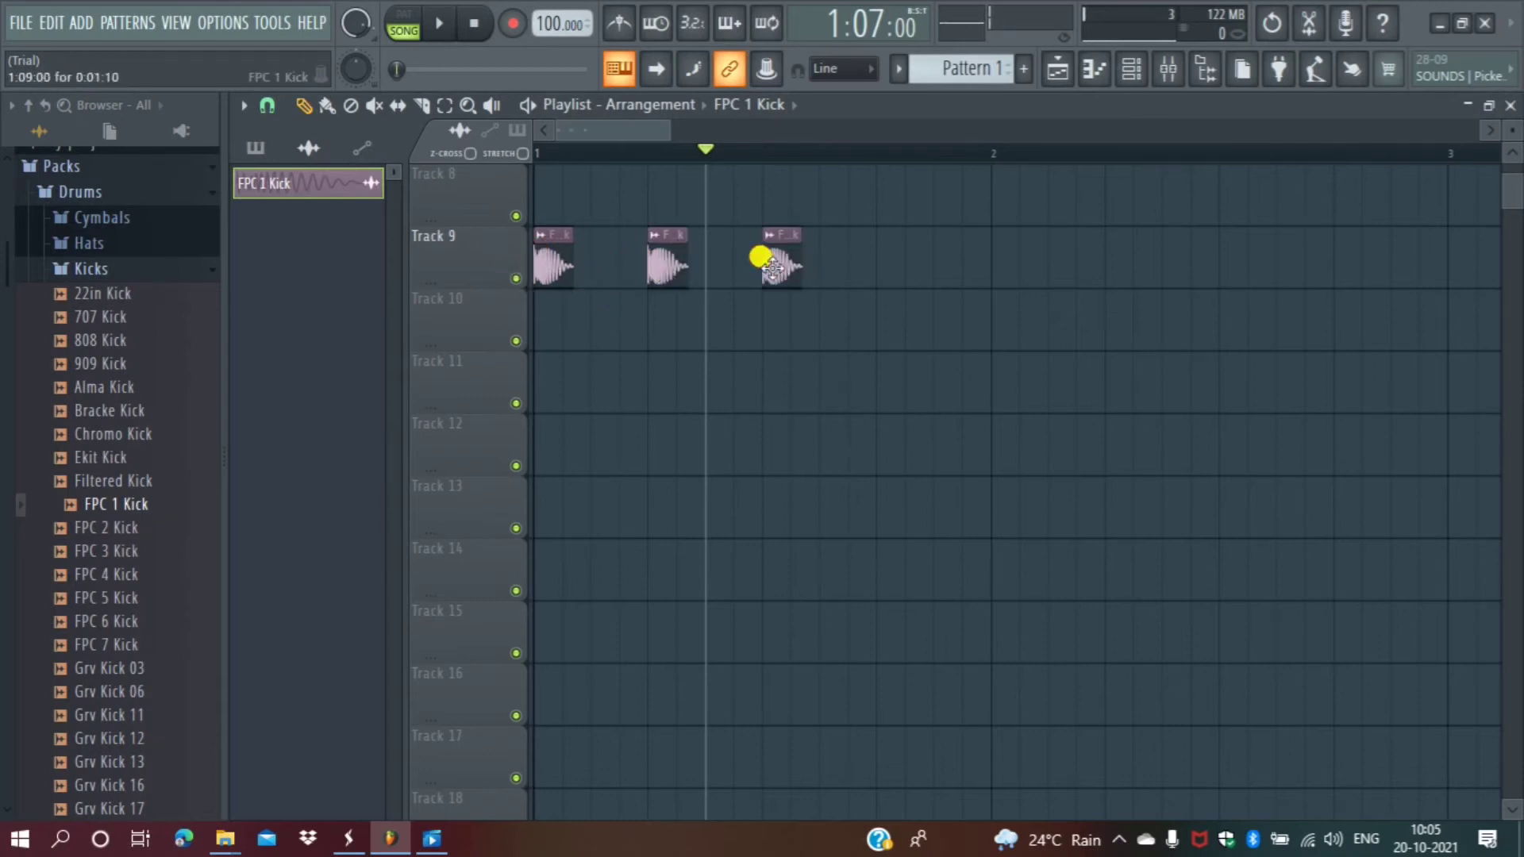
click(875, 256)
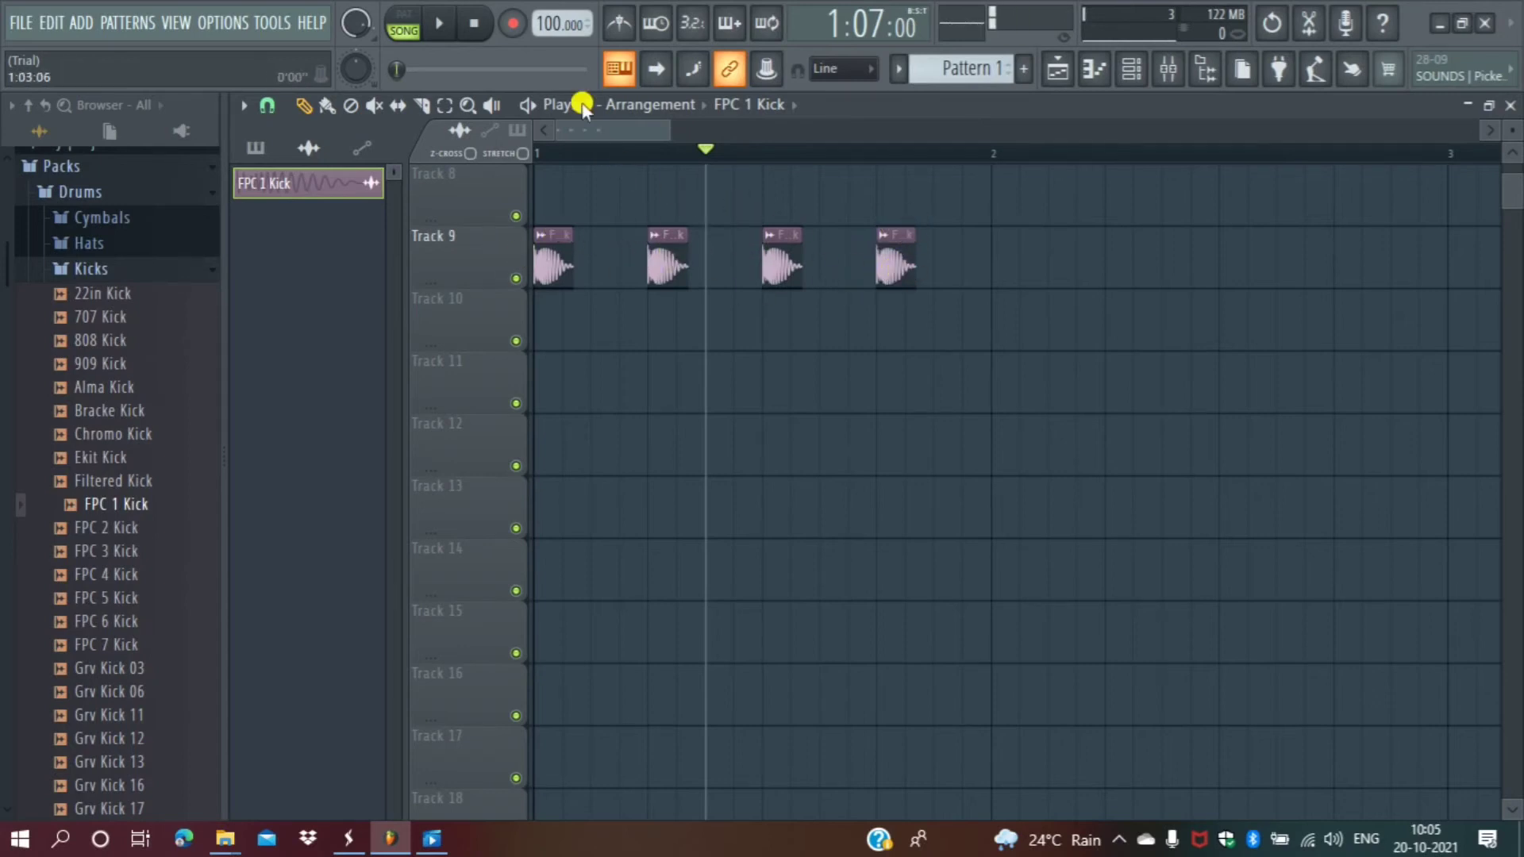
click(438, 23)
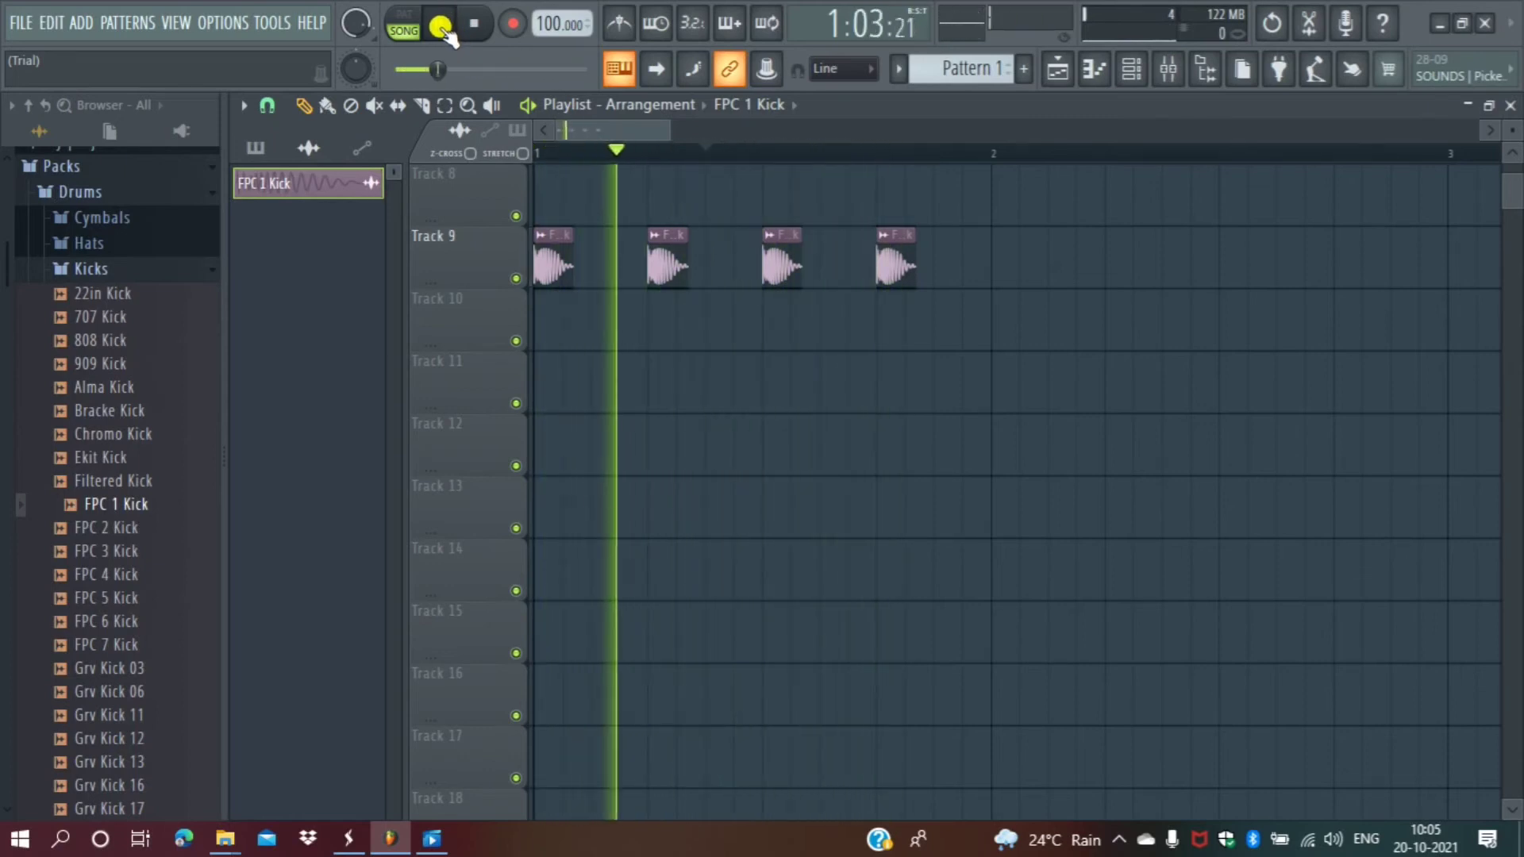
click(443, 29)
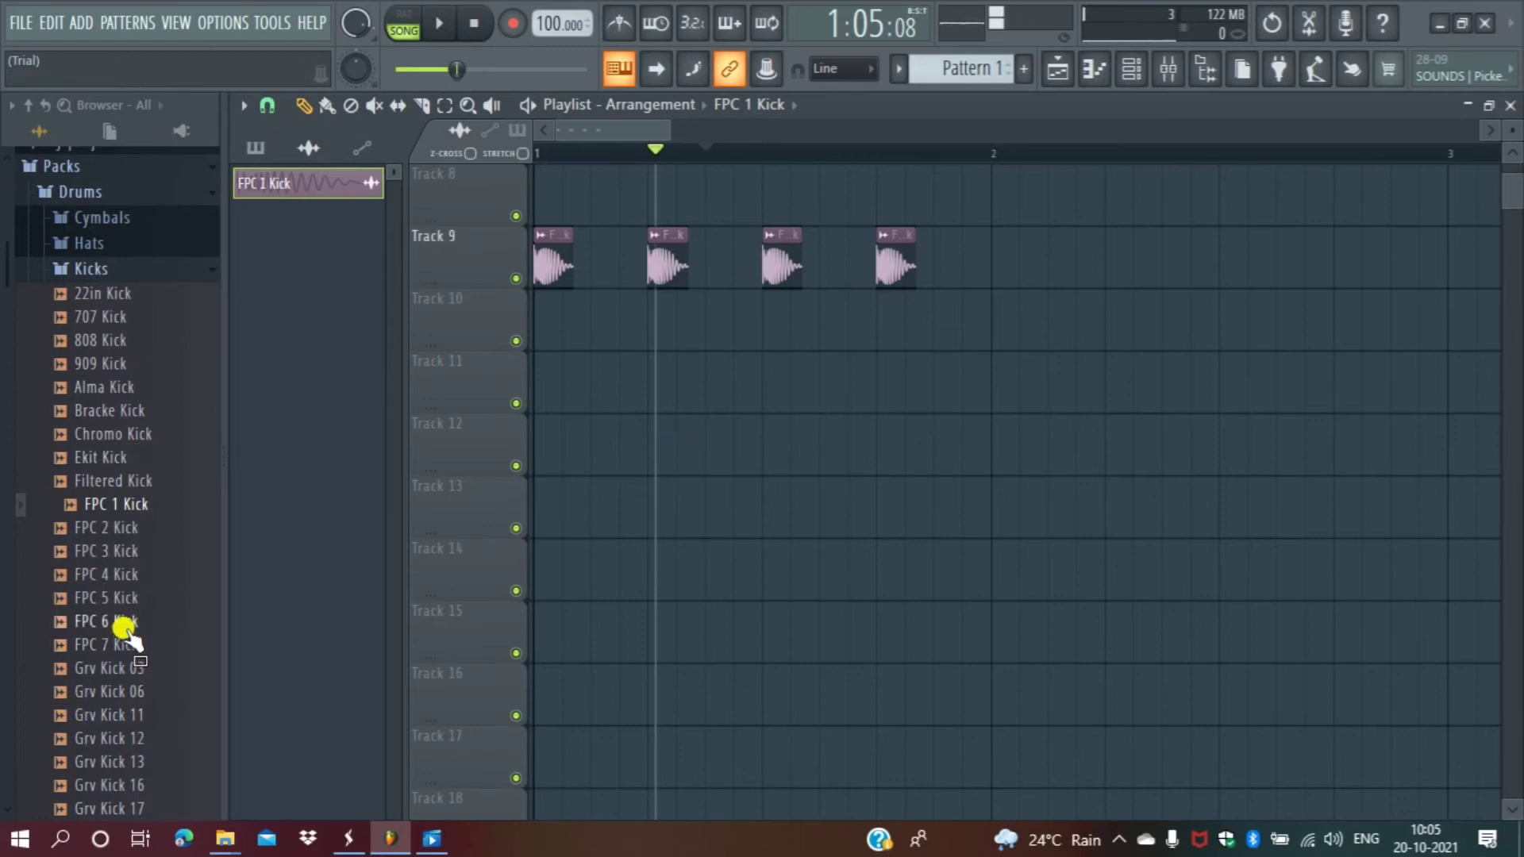
Find FPC Rim among the snare samples and place it at step 3 of bar 1 on Track 10.
scroll(127, 630, down, 6)
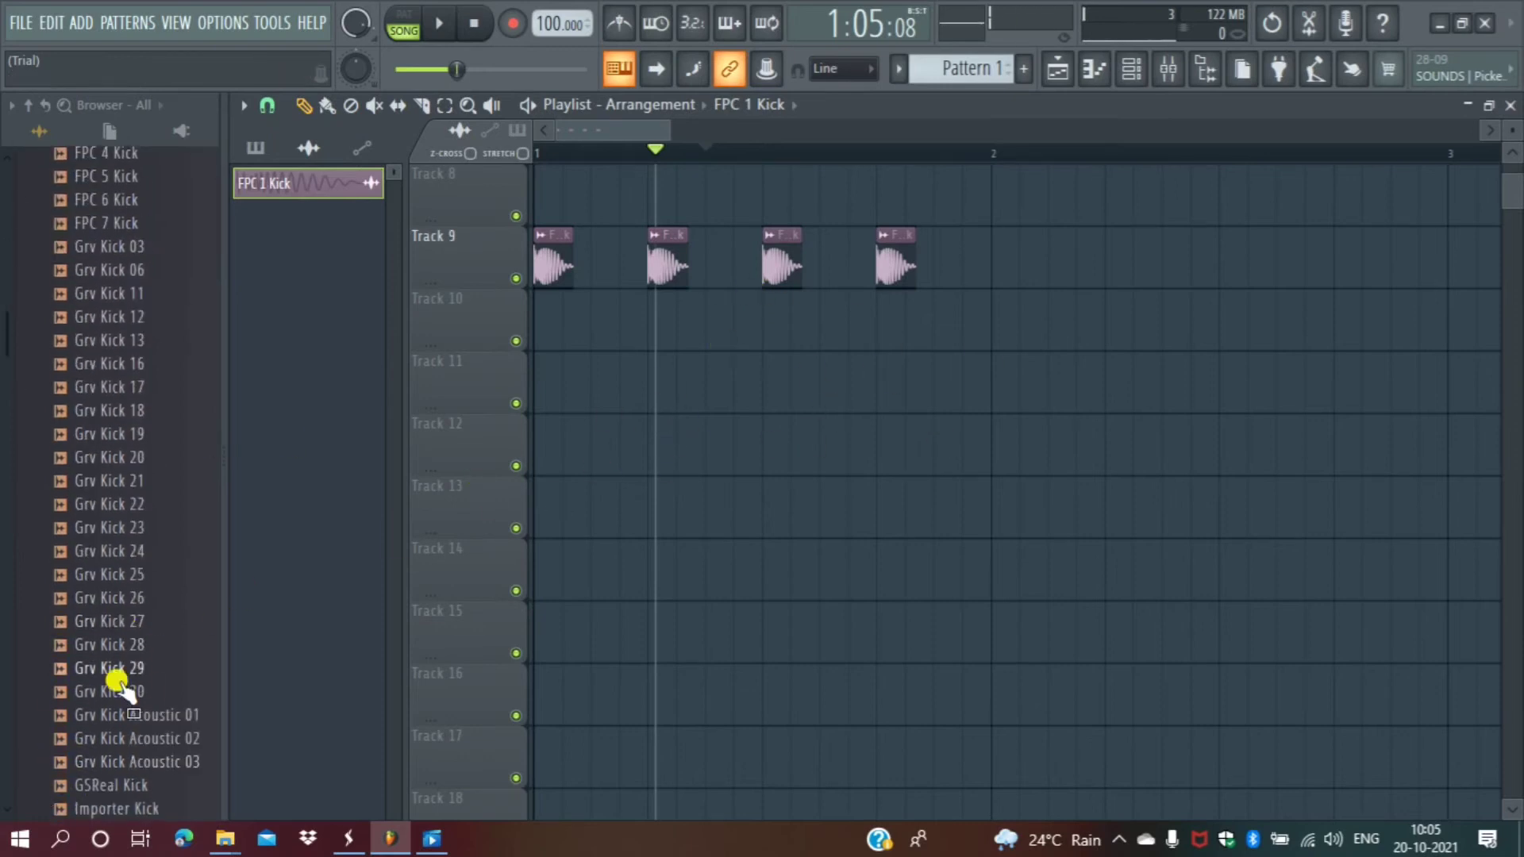
scroll(119, 610, up, 4)
scroll(120, 610, up, 2)
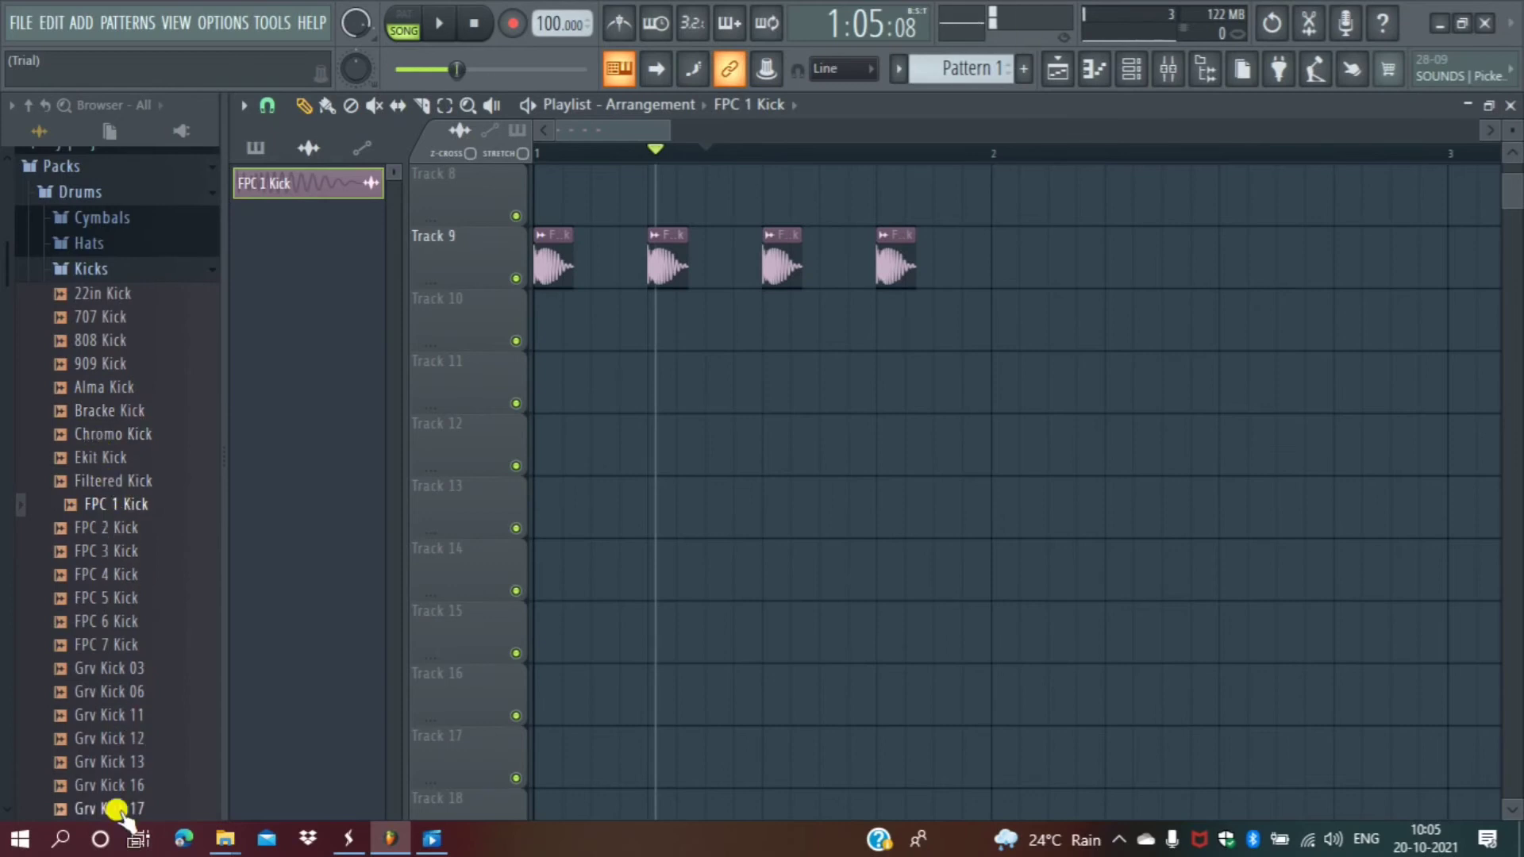
scroll(127, 687, down, 2)
scroll(127, 687, up, 4)
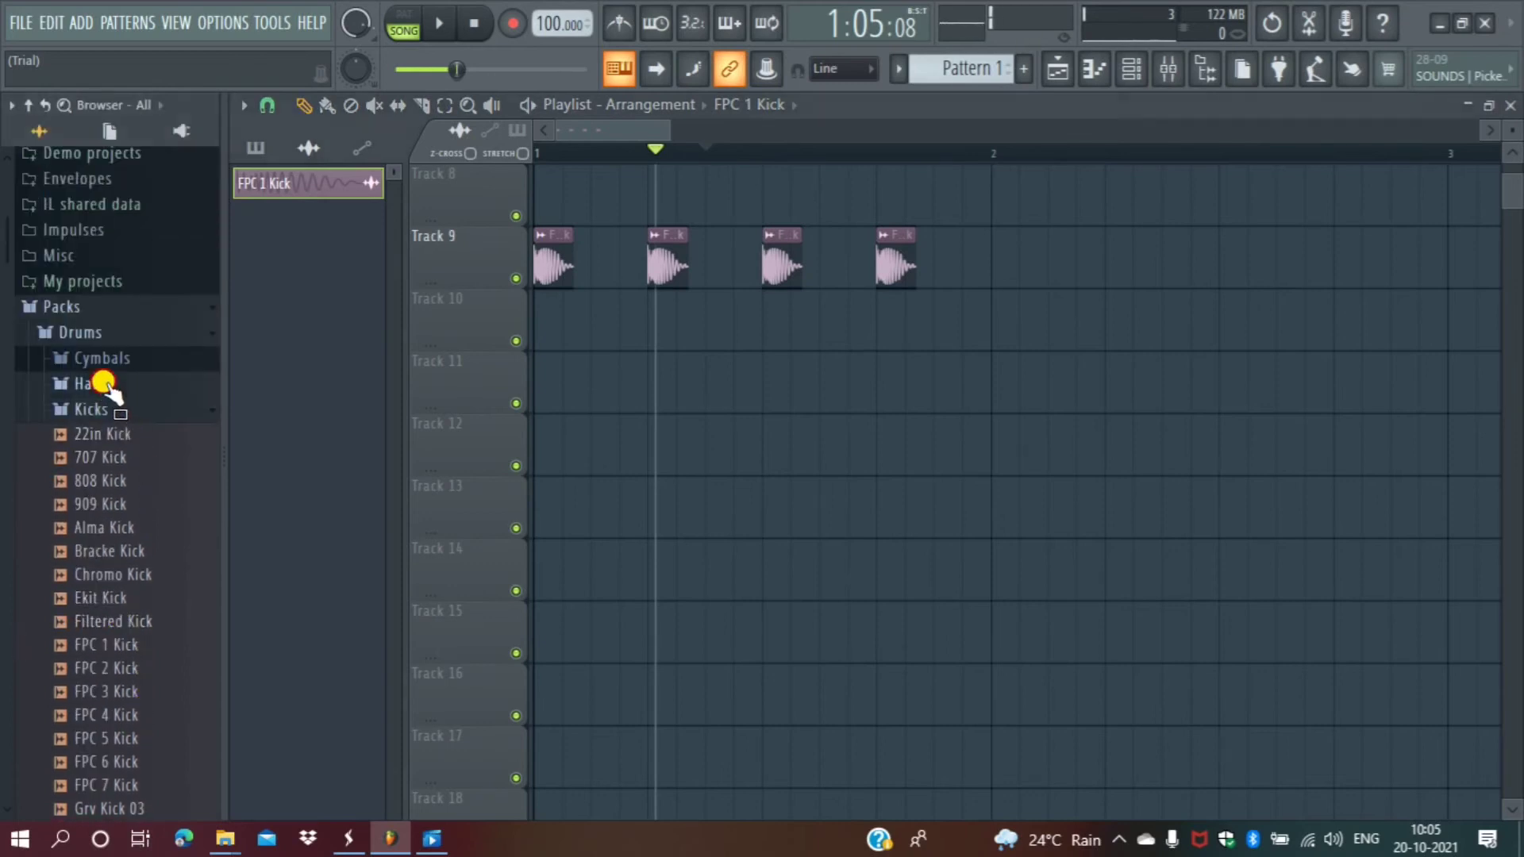
scroll(96, 389, down, 15)
drag(85, 396, 584, 335)
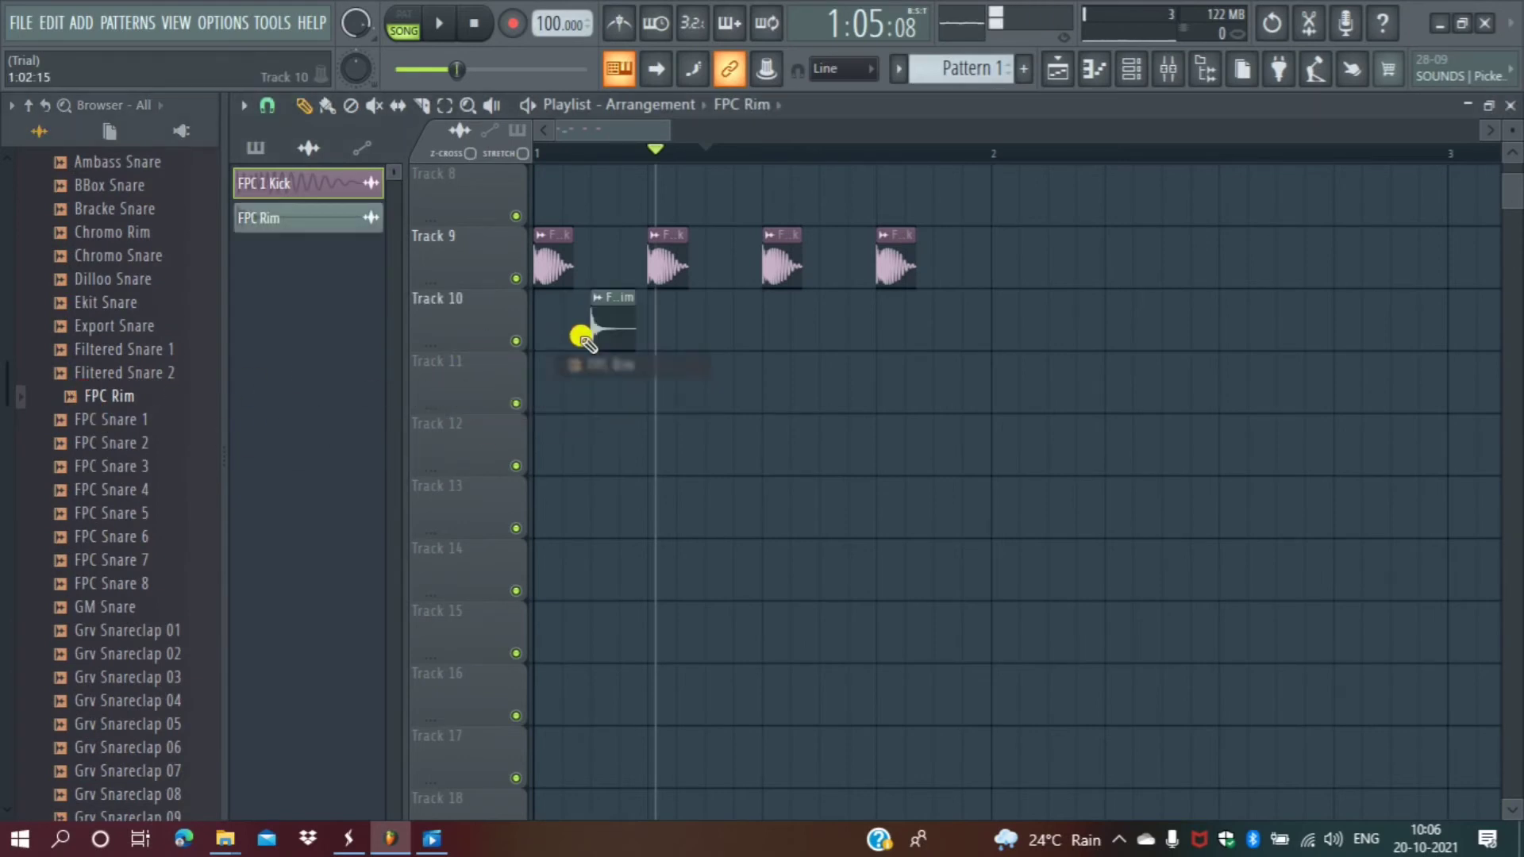
Repeat the FPC Rim clip on Track 10 at steps 7, 11 and 15 of bar 1 and start song playback.
click(706, 316)
click(824, 314)
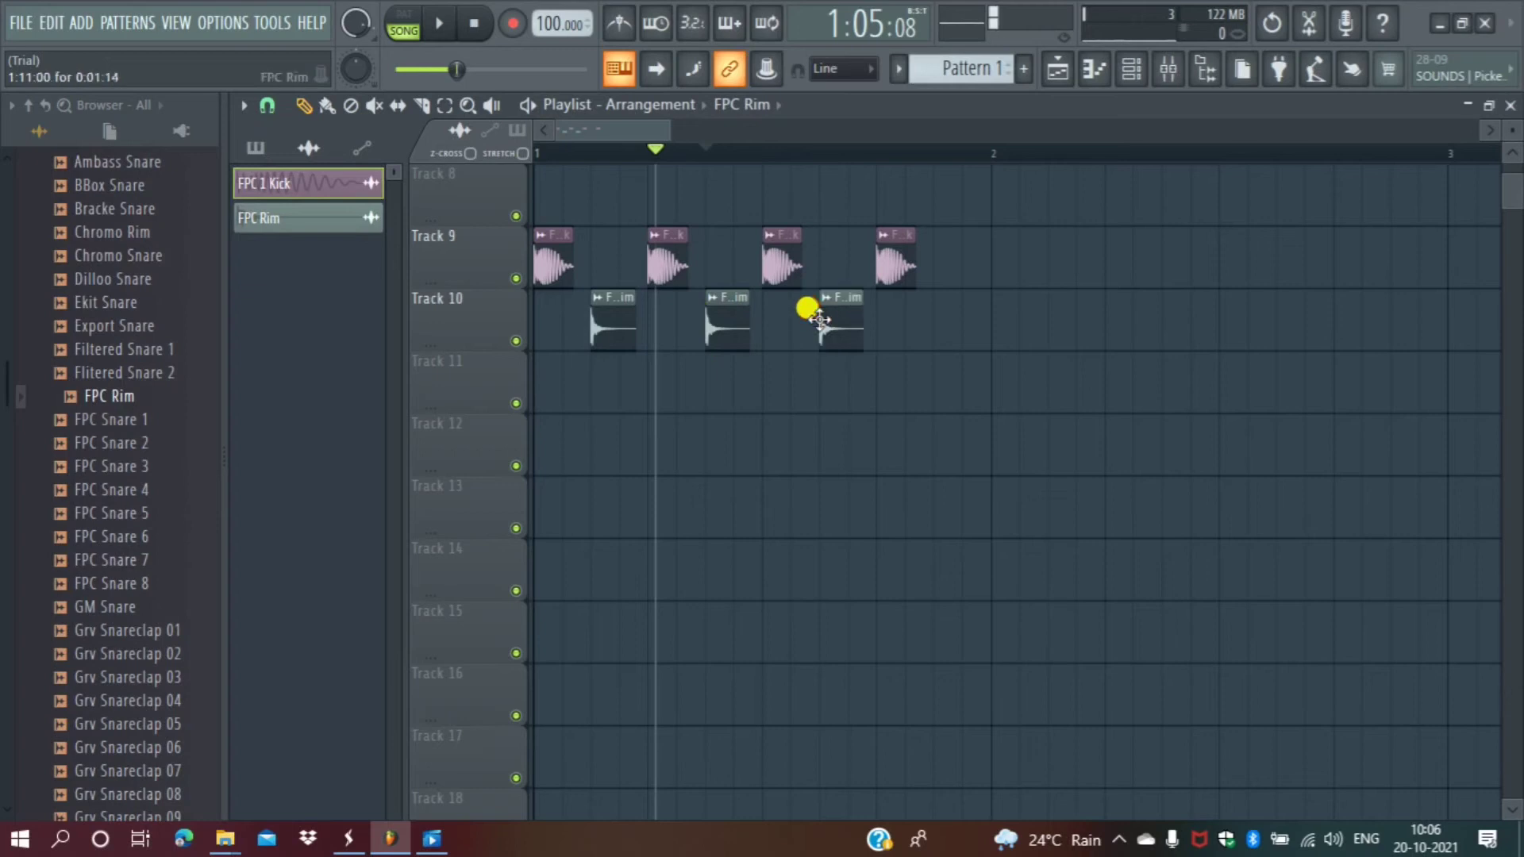
click(935, 325)
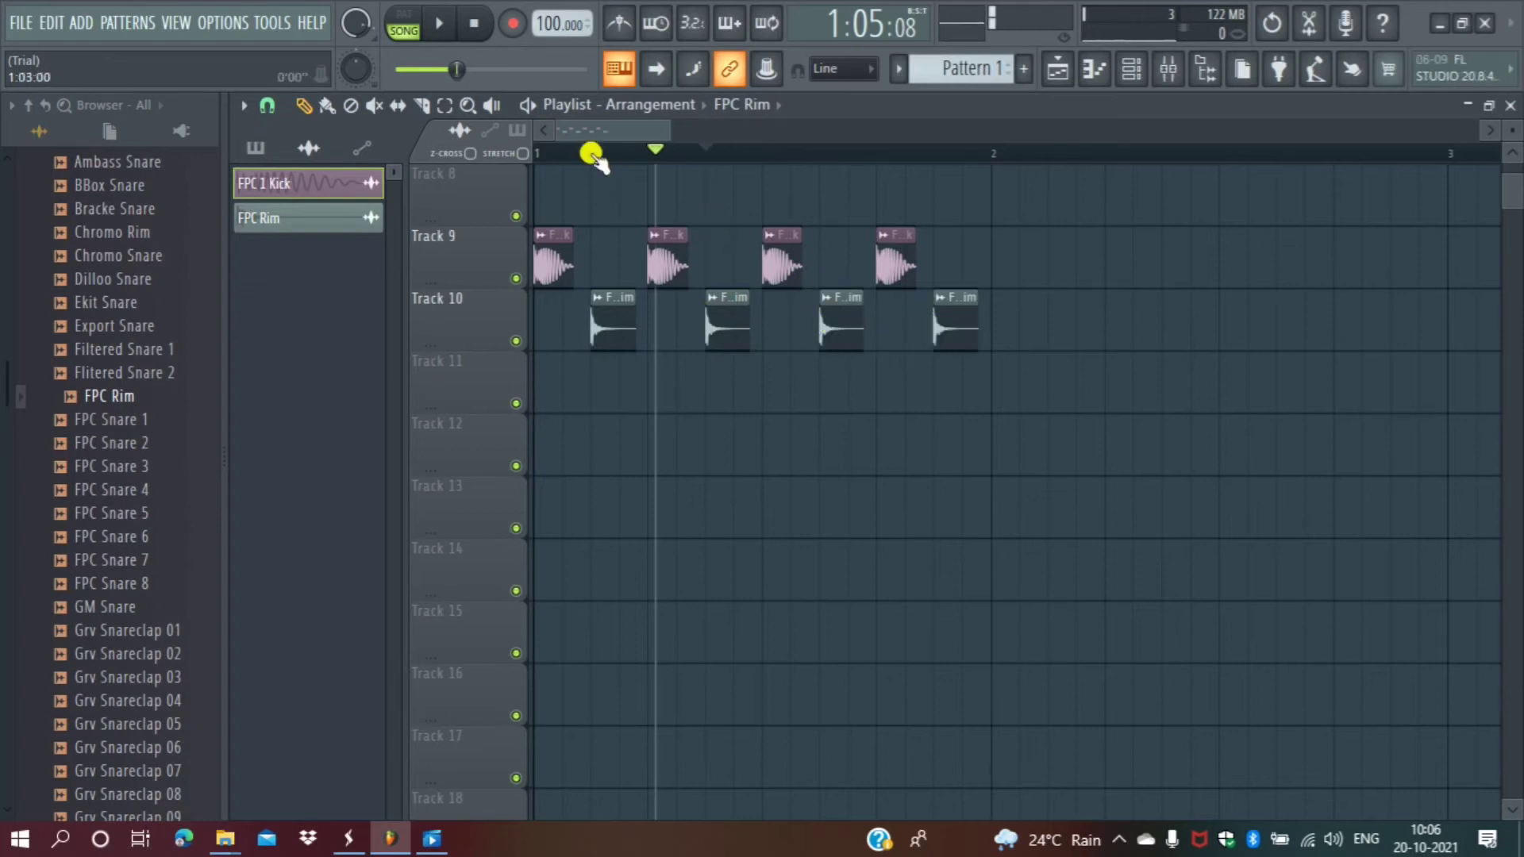
click(437, 23)
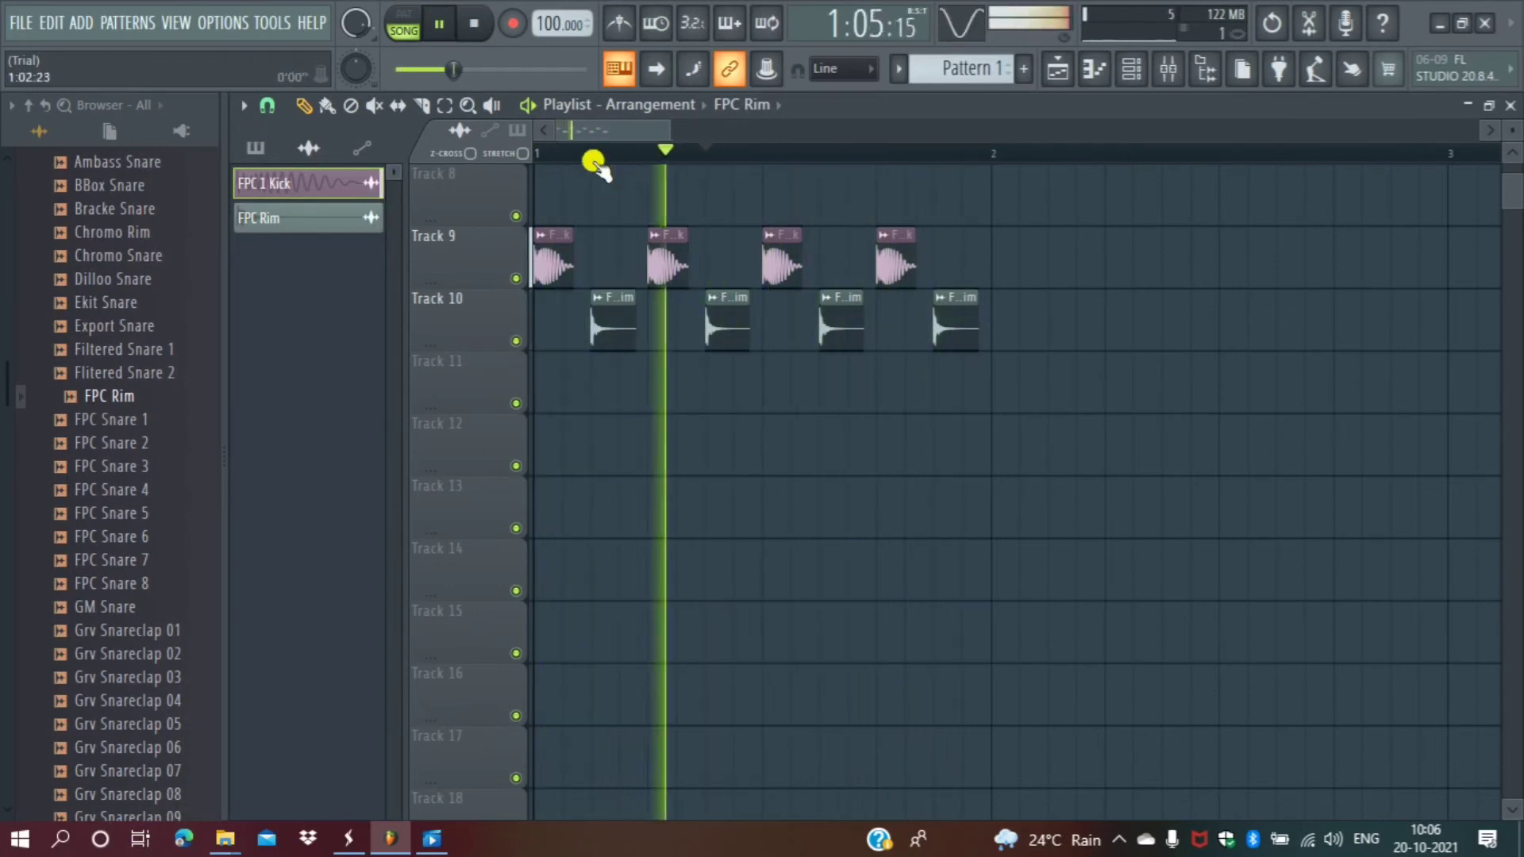
Shorten the FPC Rim clip at step 3 on Track 10 and delete the rim clips at steps 7, 11 and 15.
scroll(578, 155, up, 2)
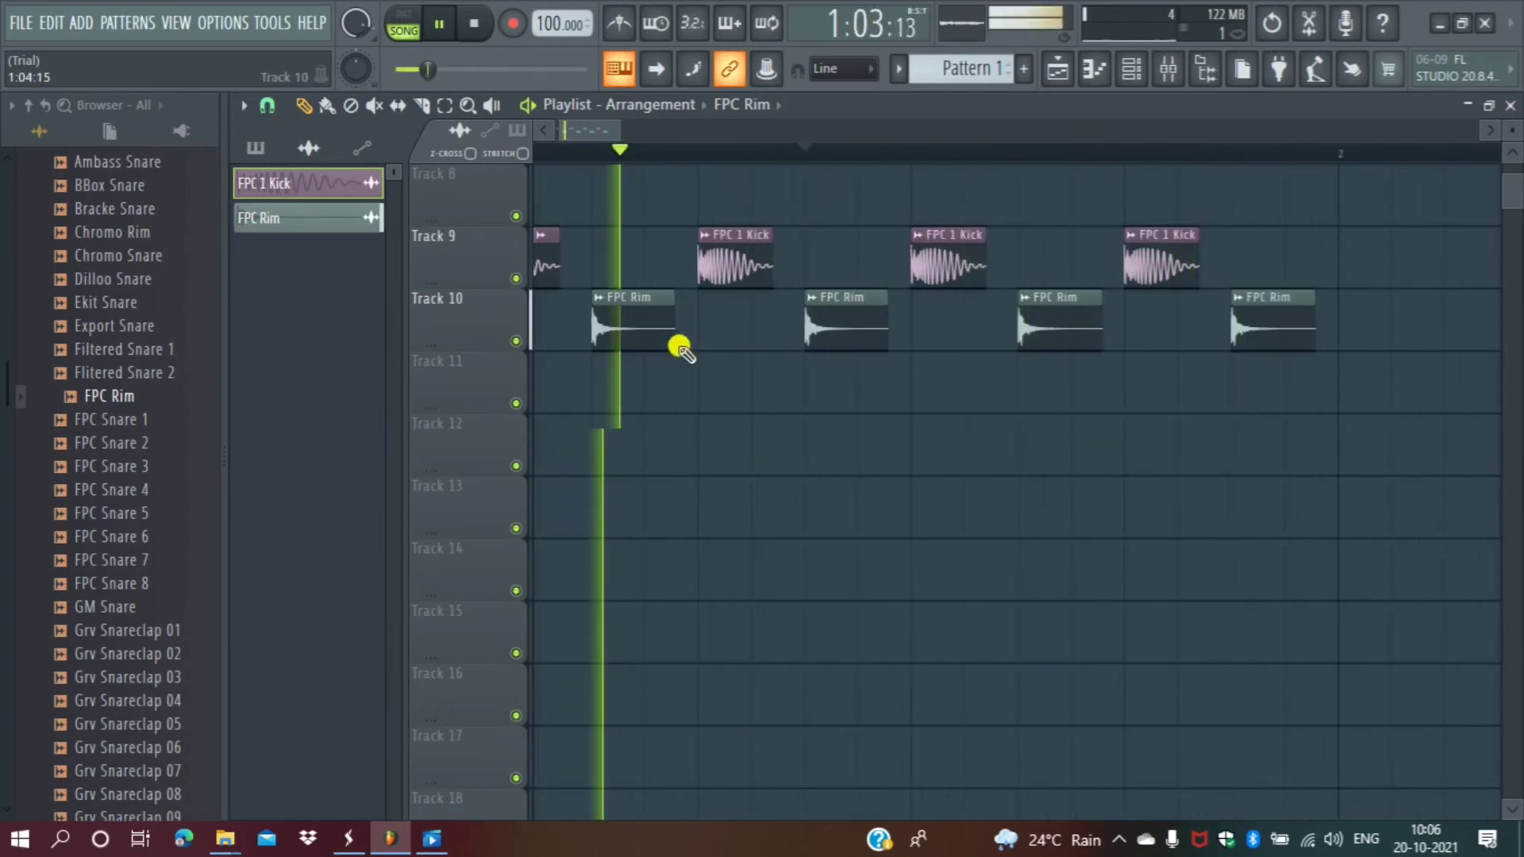
mouse_move(659, 321)
mouse_down()
mouse_move(619, 324)
mouse_move(632, 330)
mouse_up()
right_click(843, 317)
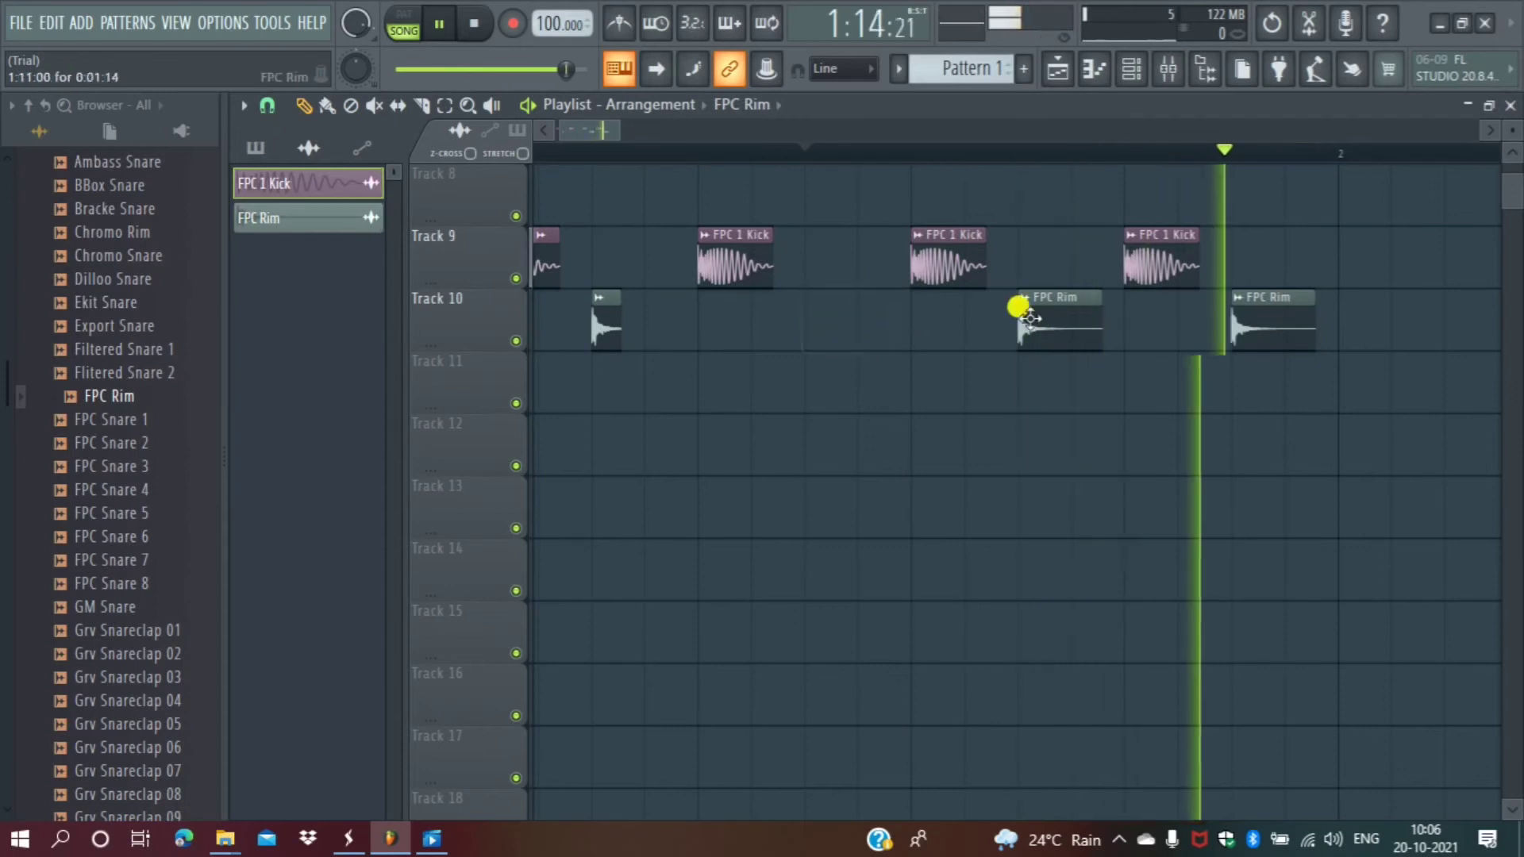
right_click(1032, 314)
right_click(1271, 322)
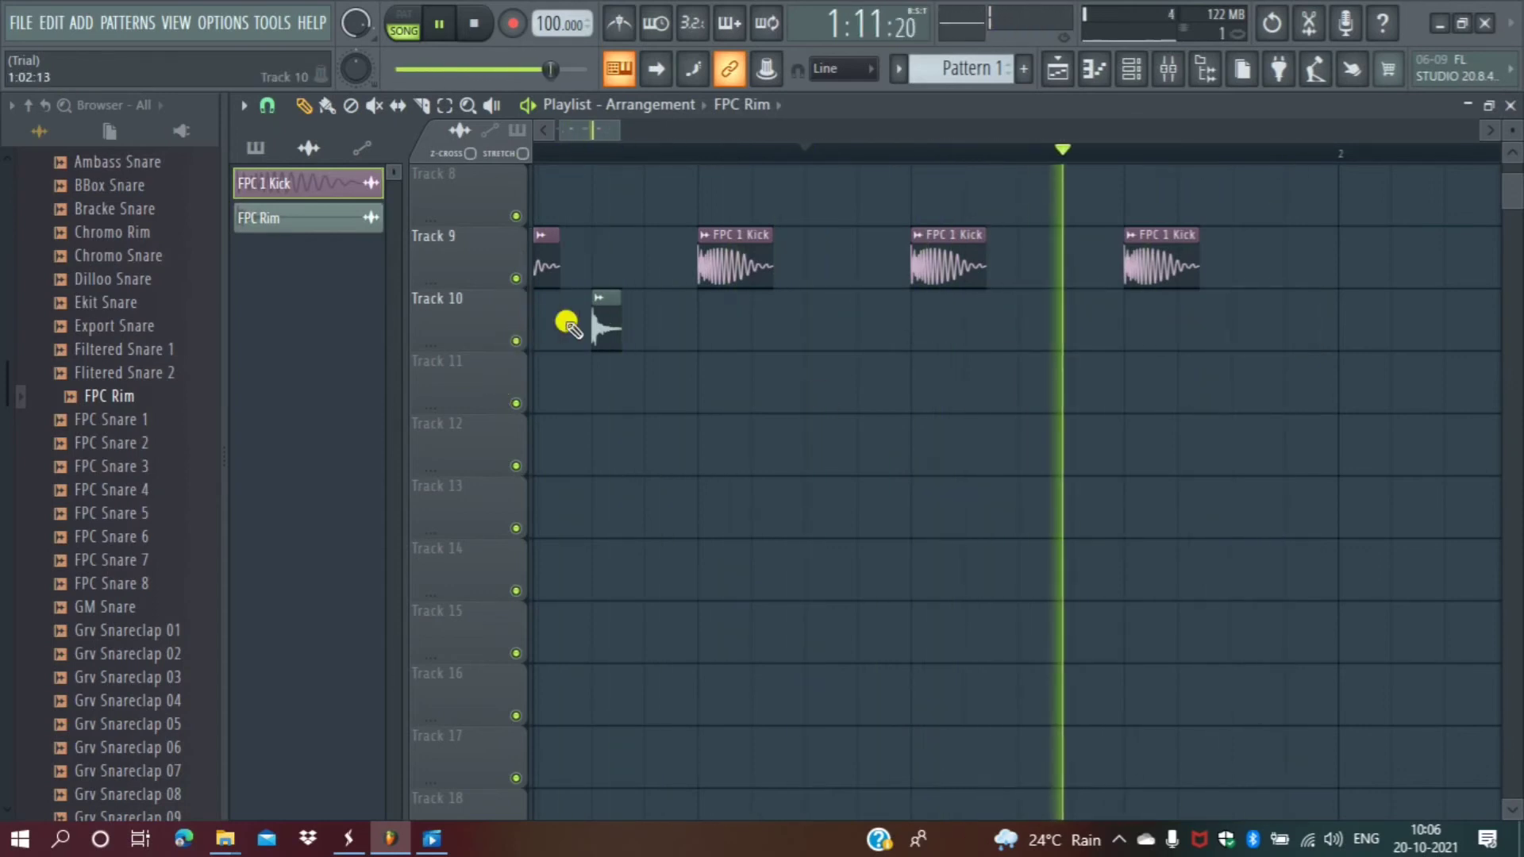
Place shortened FPC Rim clips on Track 10 at steps 7, 8, 11, 12, 15 and 16 of bar 1.
click(798, 317)
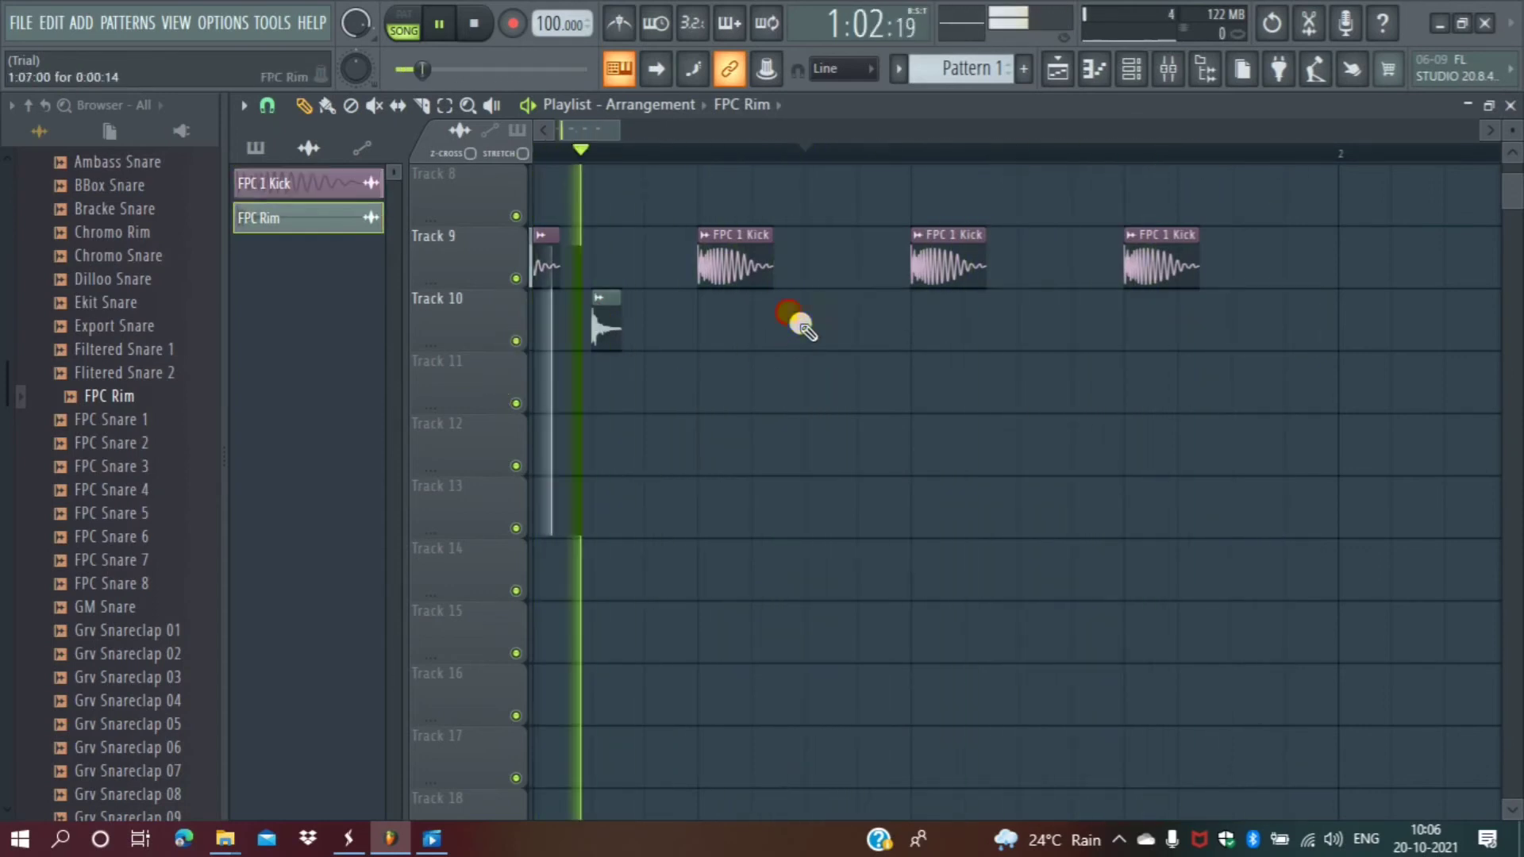
click(1012, 319)
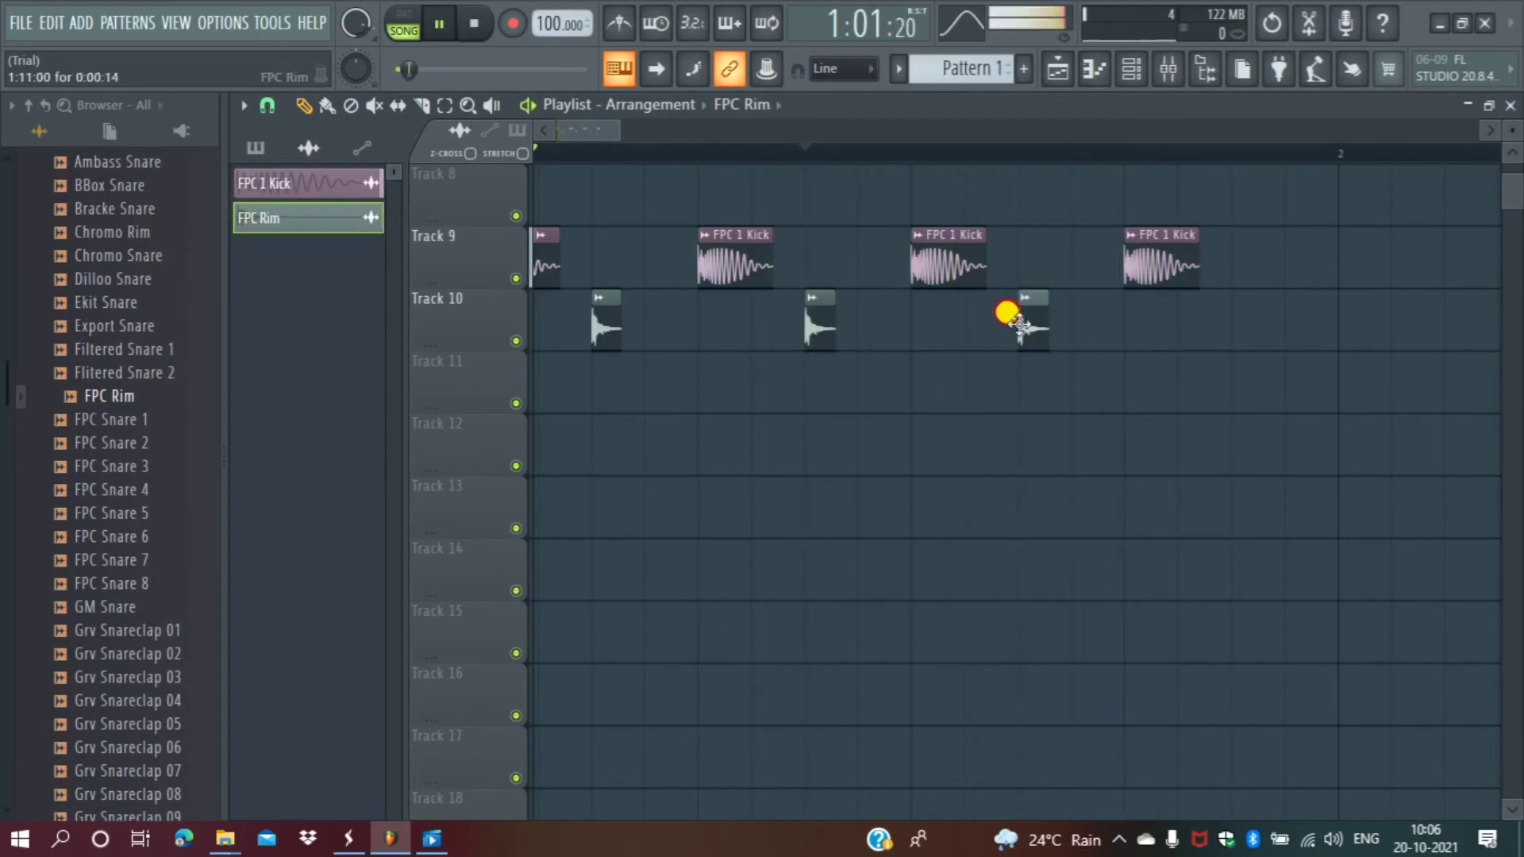
click(1075, 323)
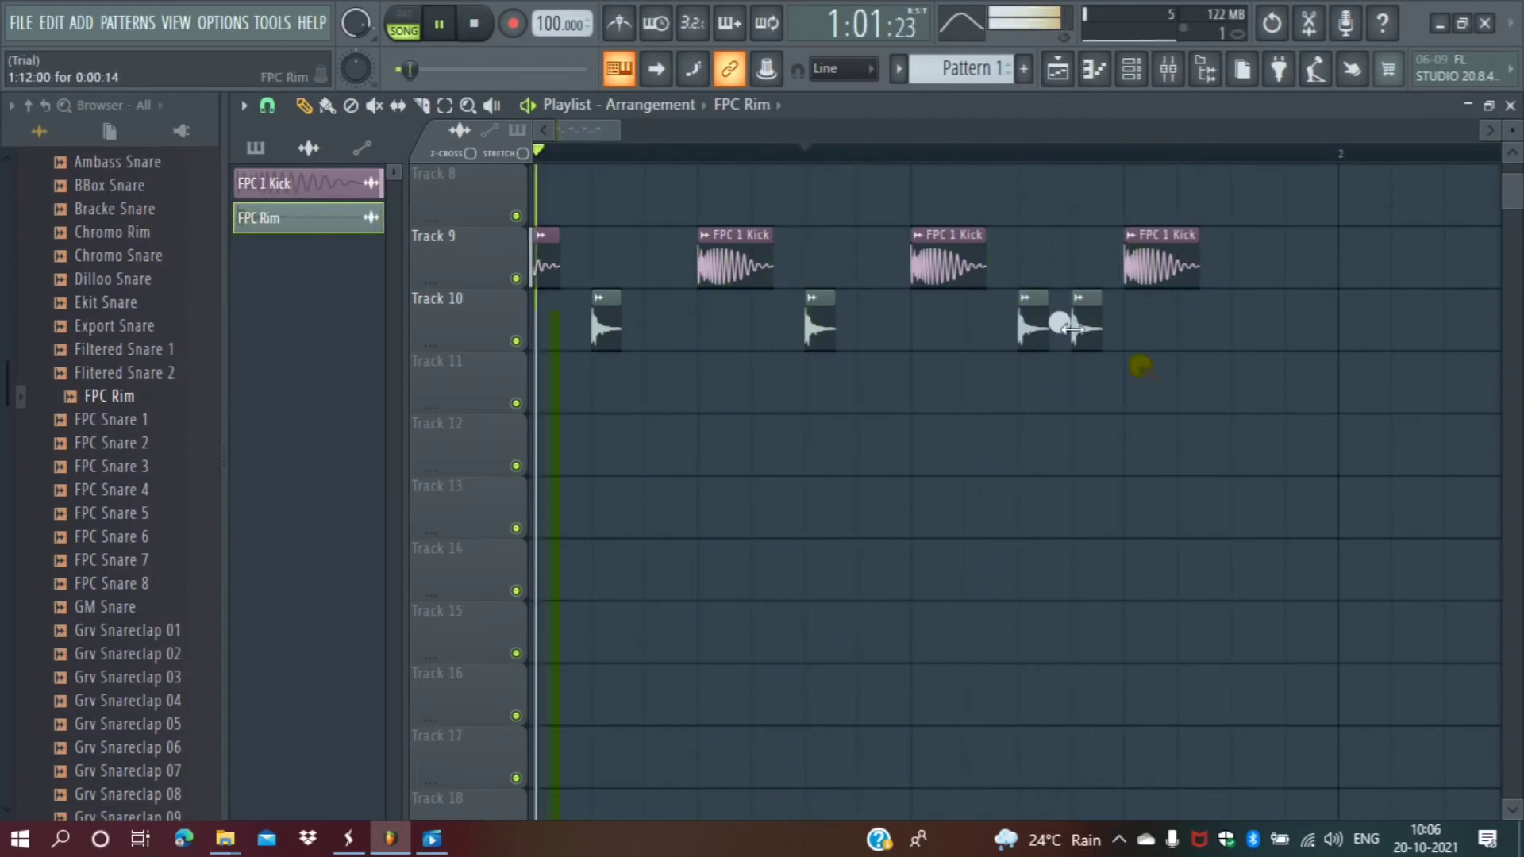
click(1233, 324)
click(1289, 325)
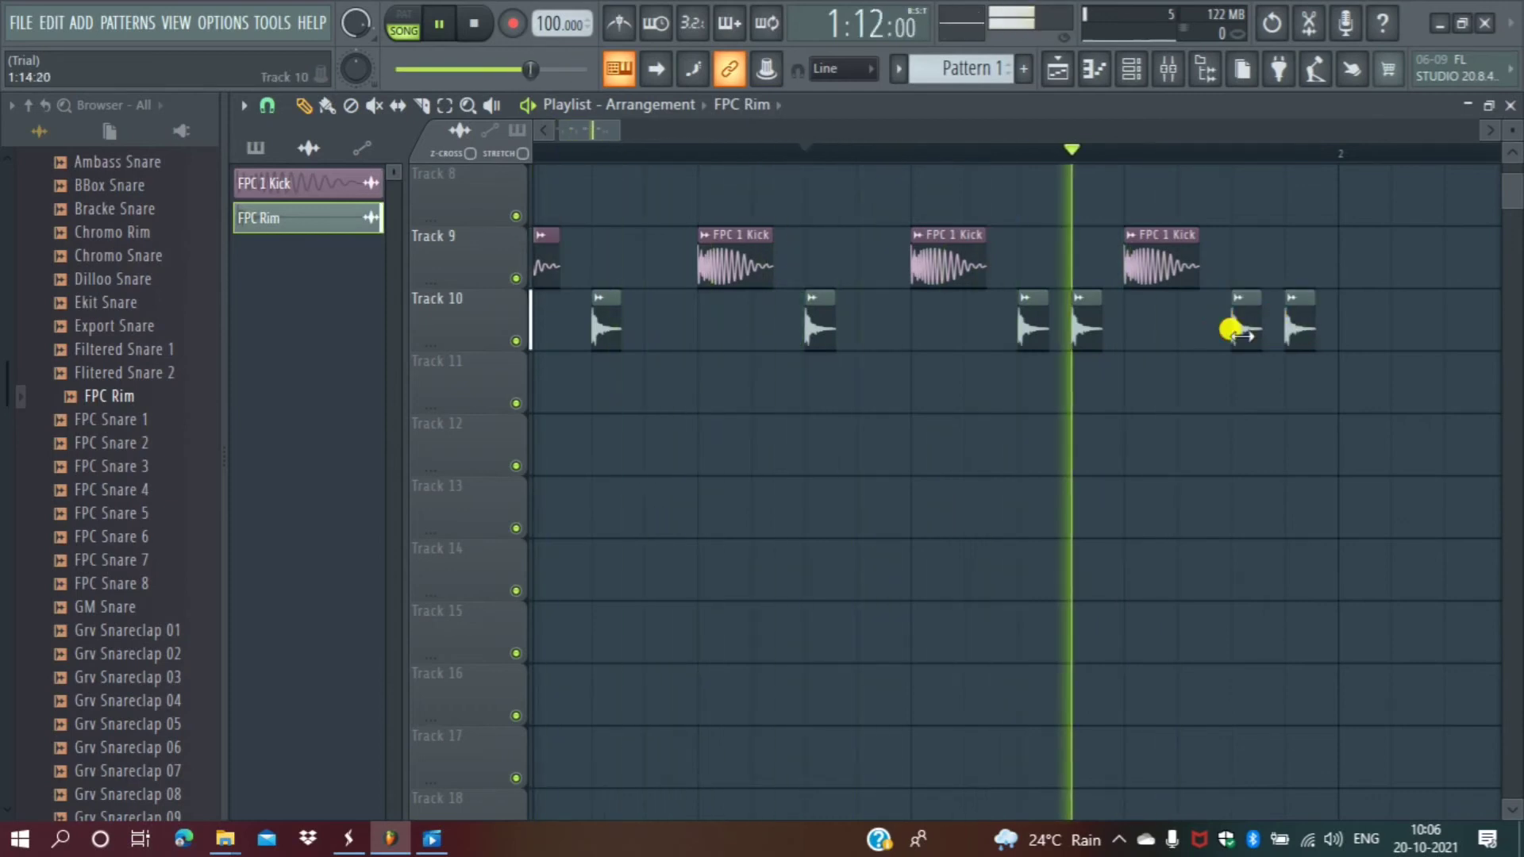
click(857, 327)
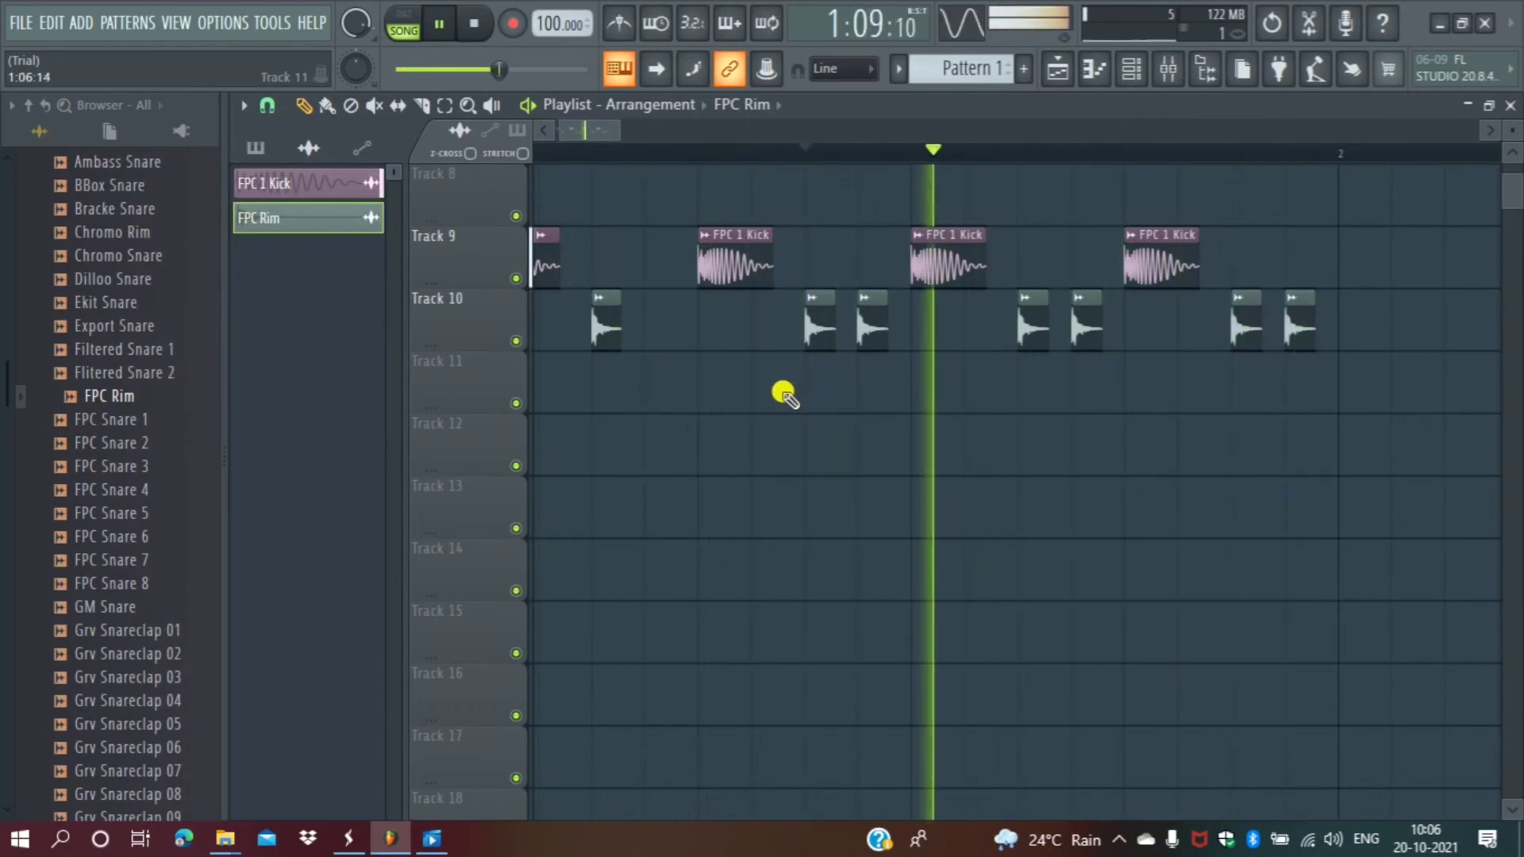
Delete all four FPC 1 Kick clips from Track 9 and pause playback.
mouse_move(763, 268)
mouse_down()
mouse_move(740, 274)
mouse_move(770, 273)
mouse_up()
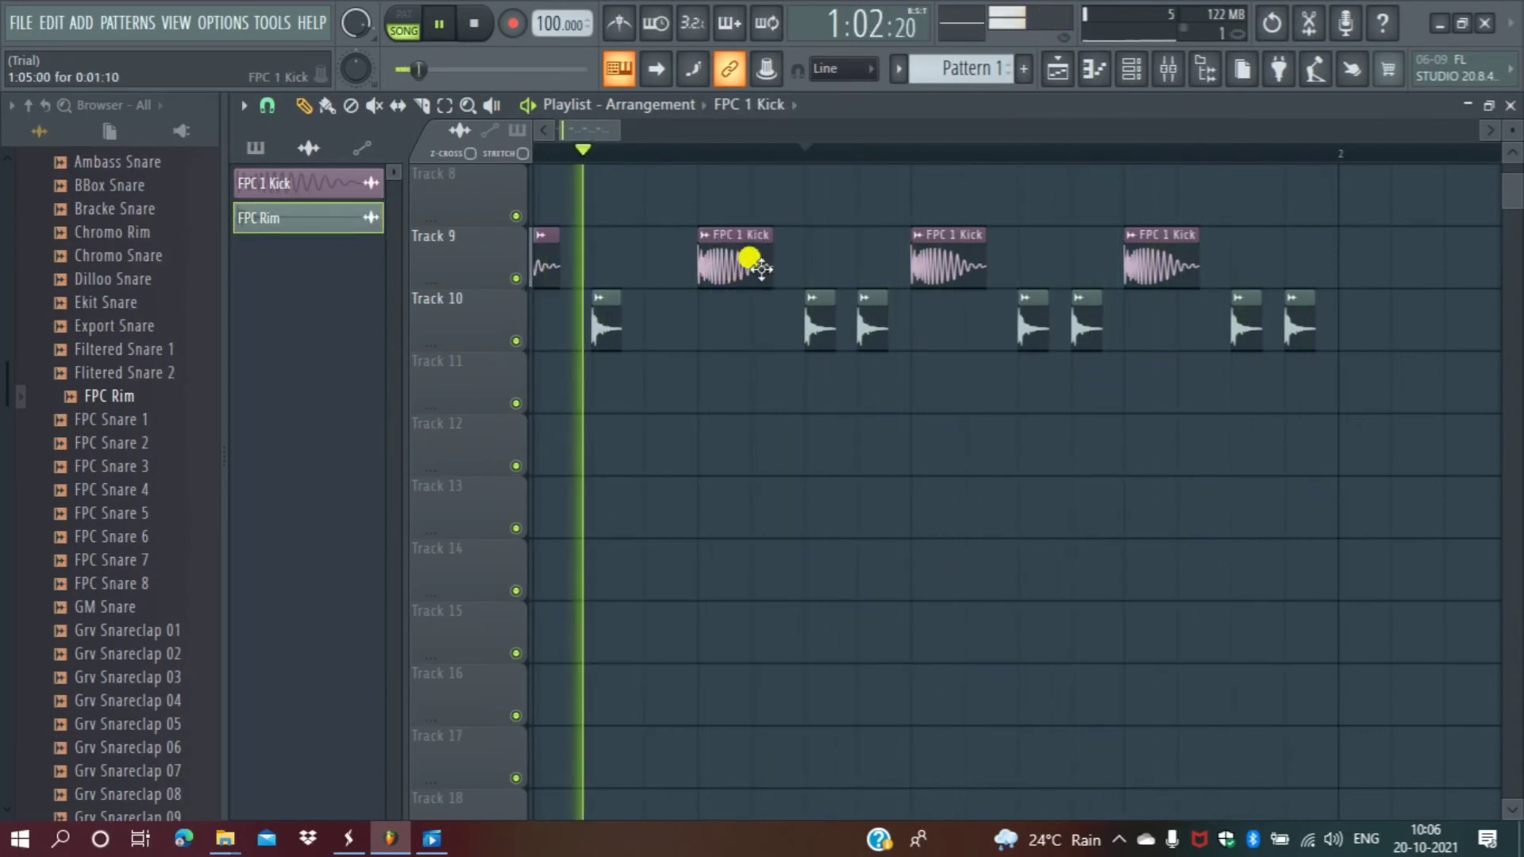
right_click(738, 262)
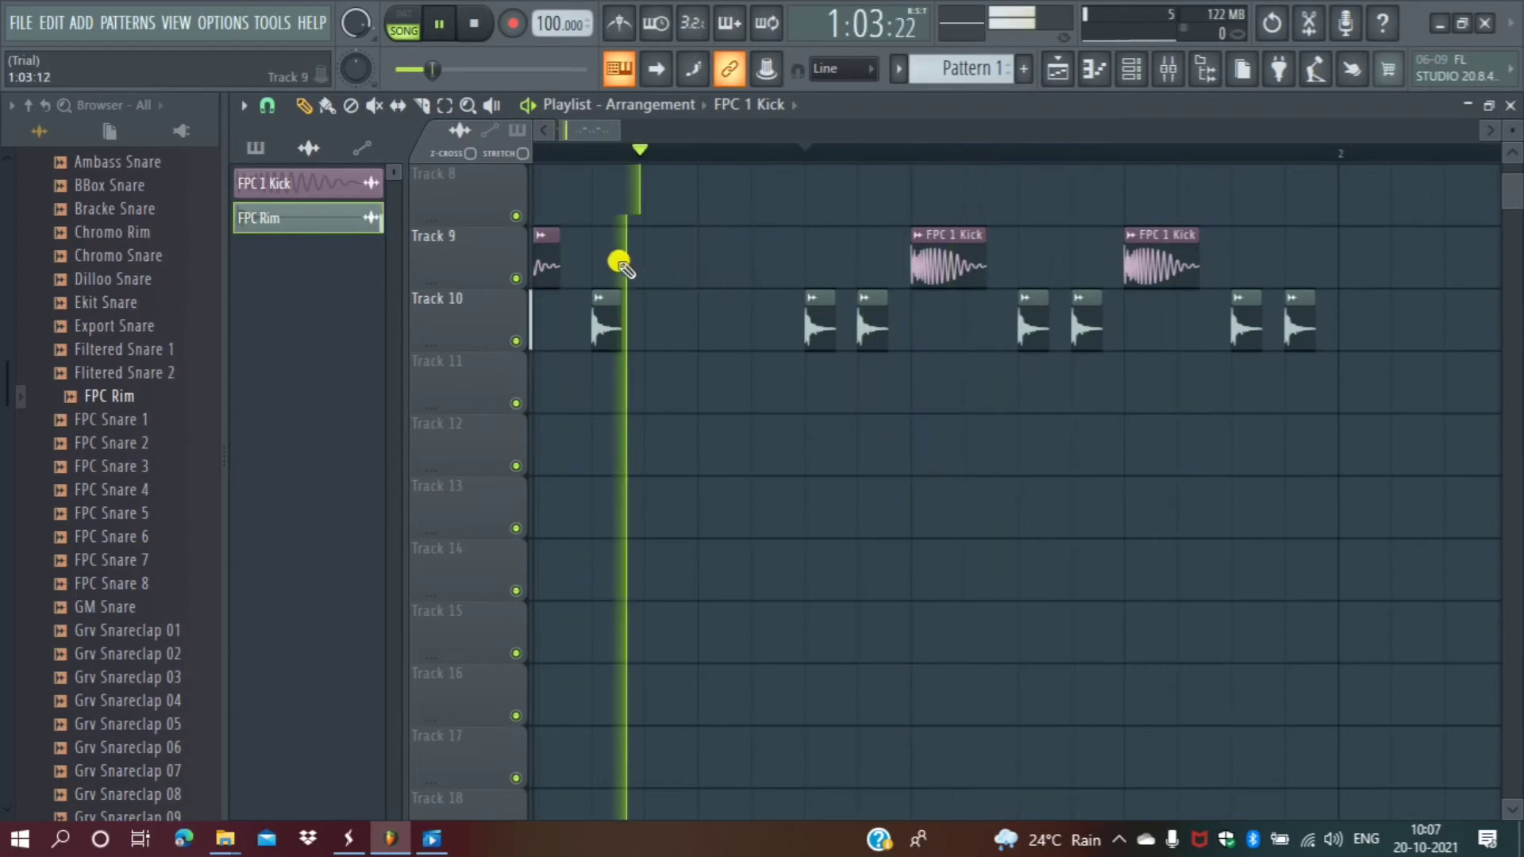
right_click(540, 261)
right_click(972, 250)
right_click(1183, 242)
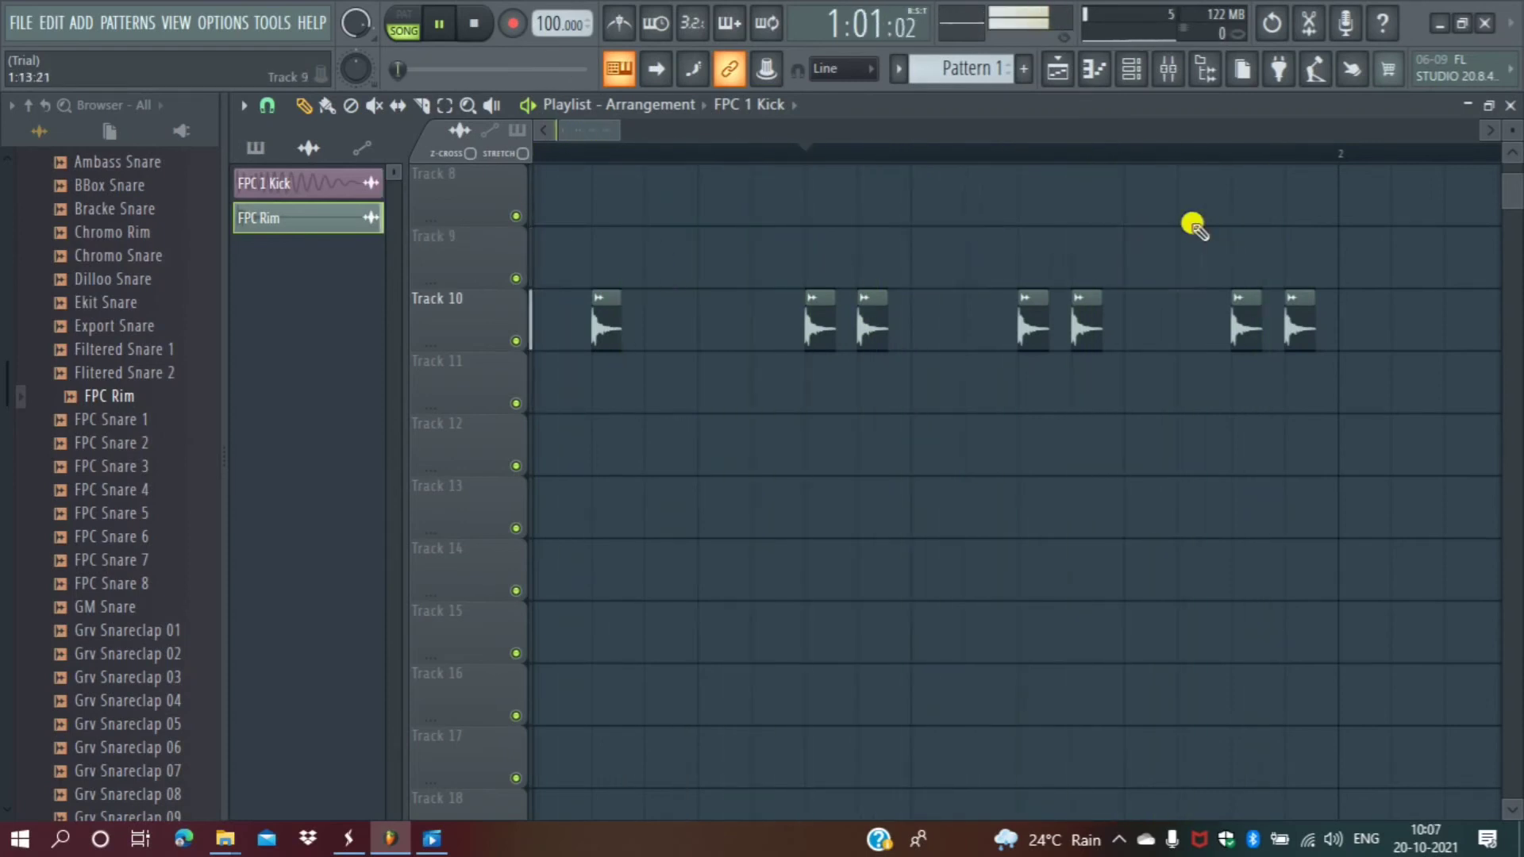
click(438, 20)
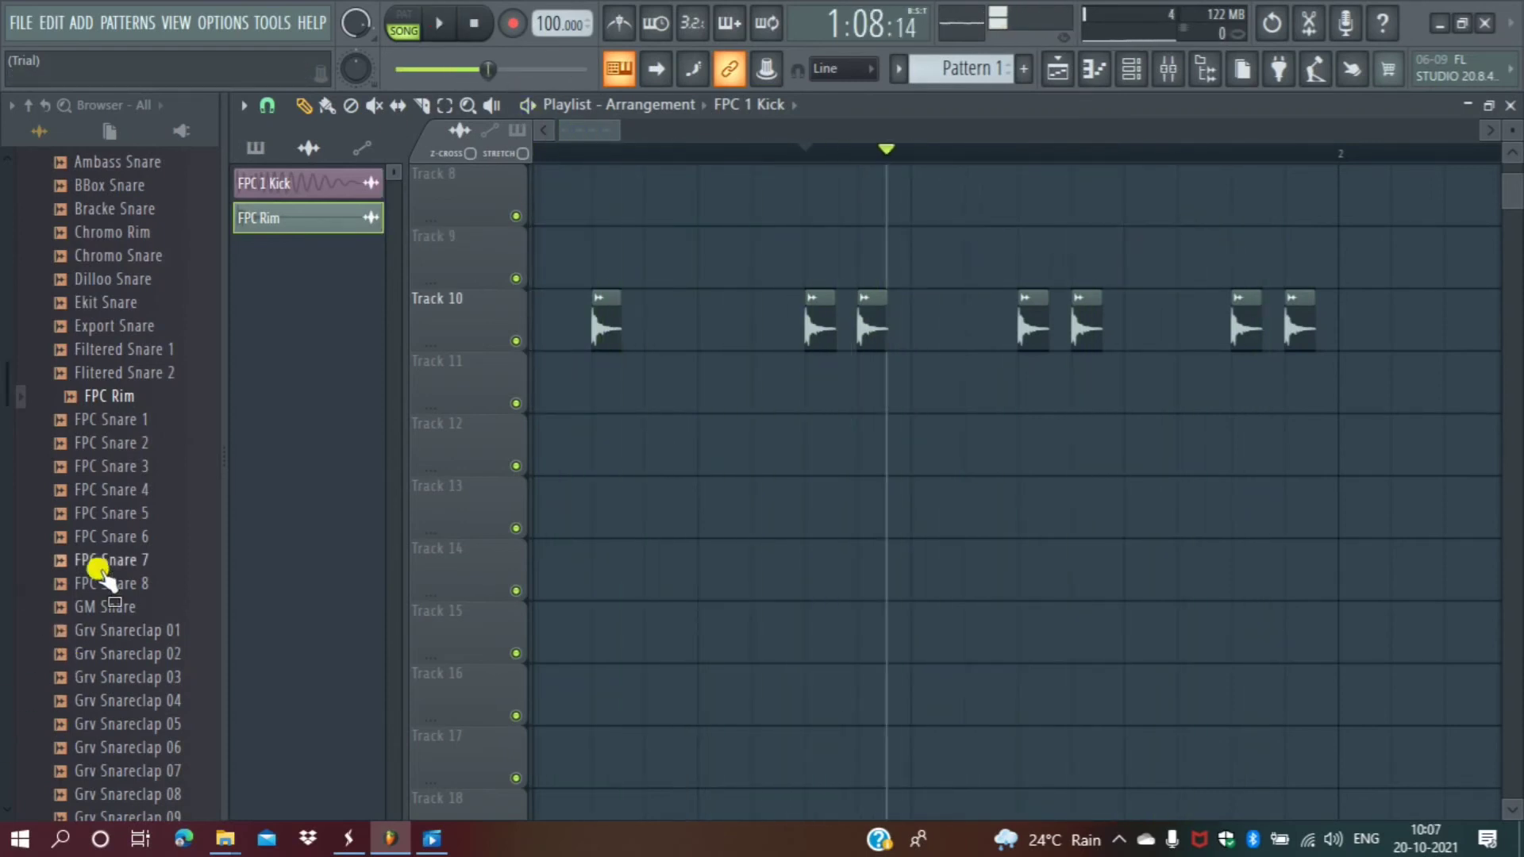
Find Grv Kick 29 among the Drums pack's kick samples and place it at the start of bar 1 on Track 9.
scroll(107, 556, up, 10)
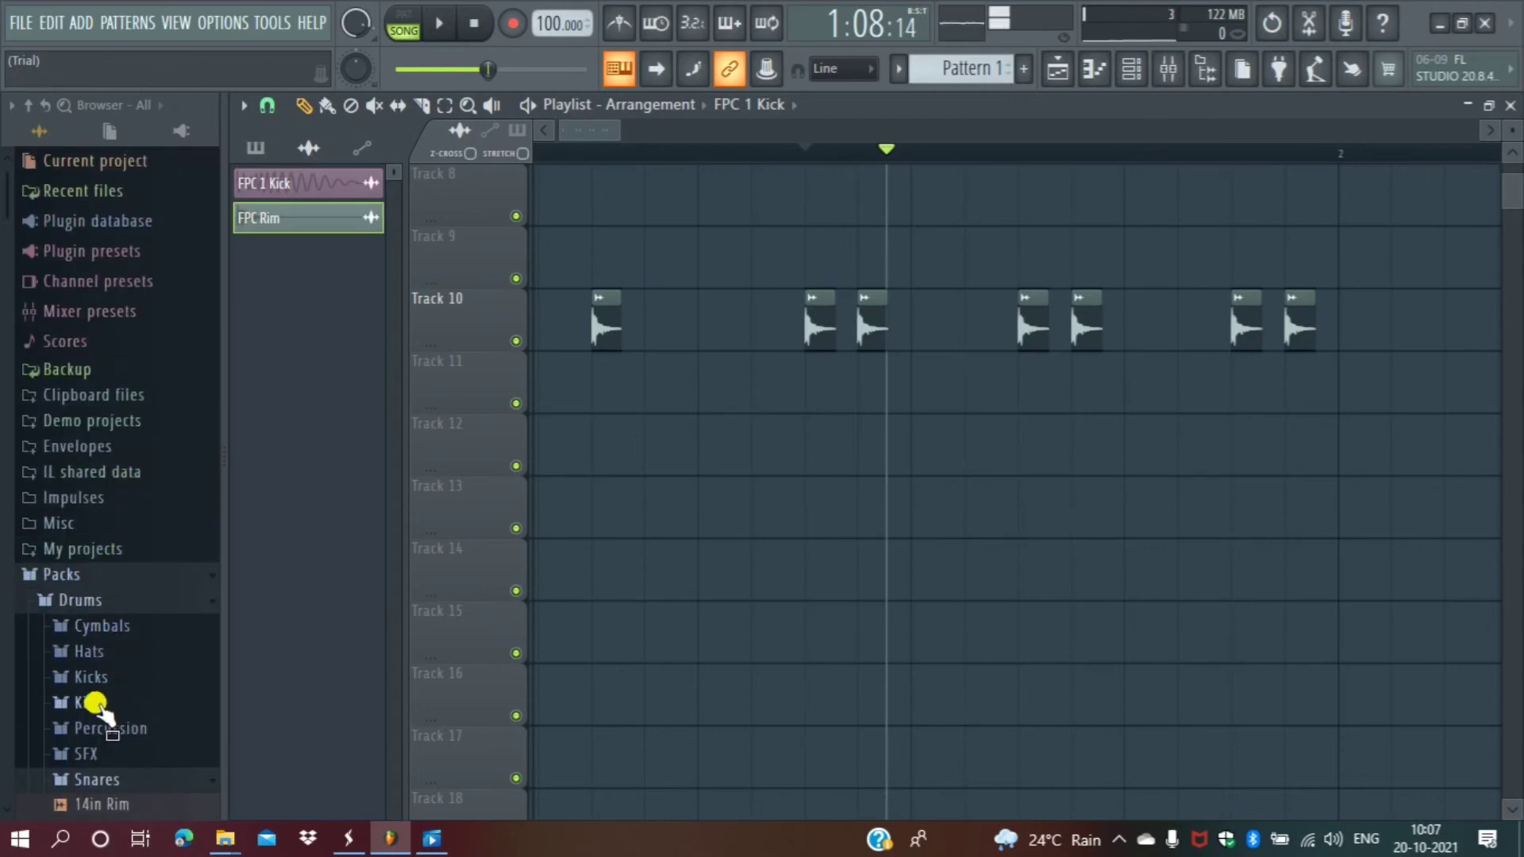
click(127, 387)
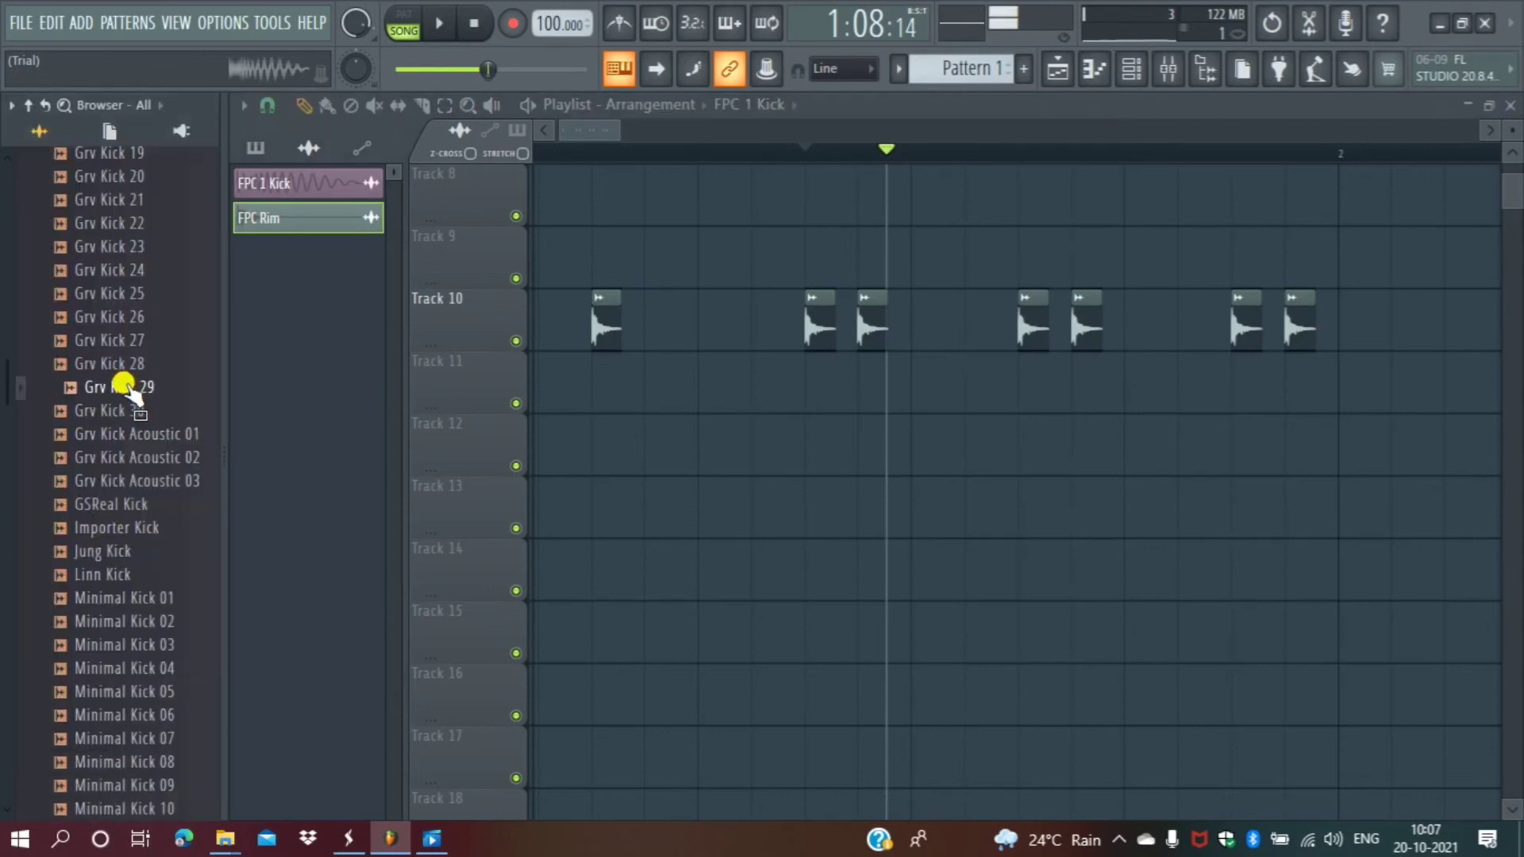
drag(123, 387, 555, 262)
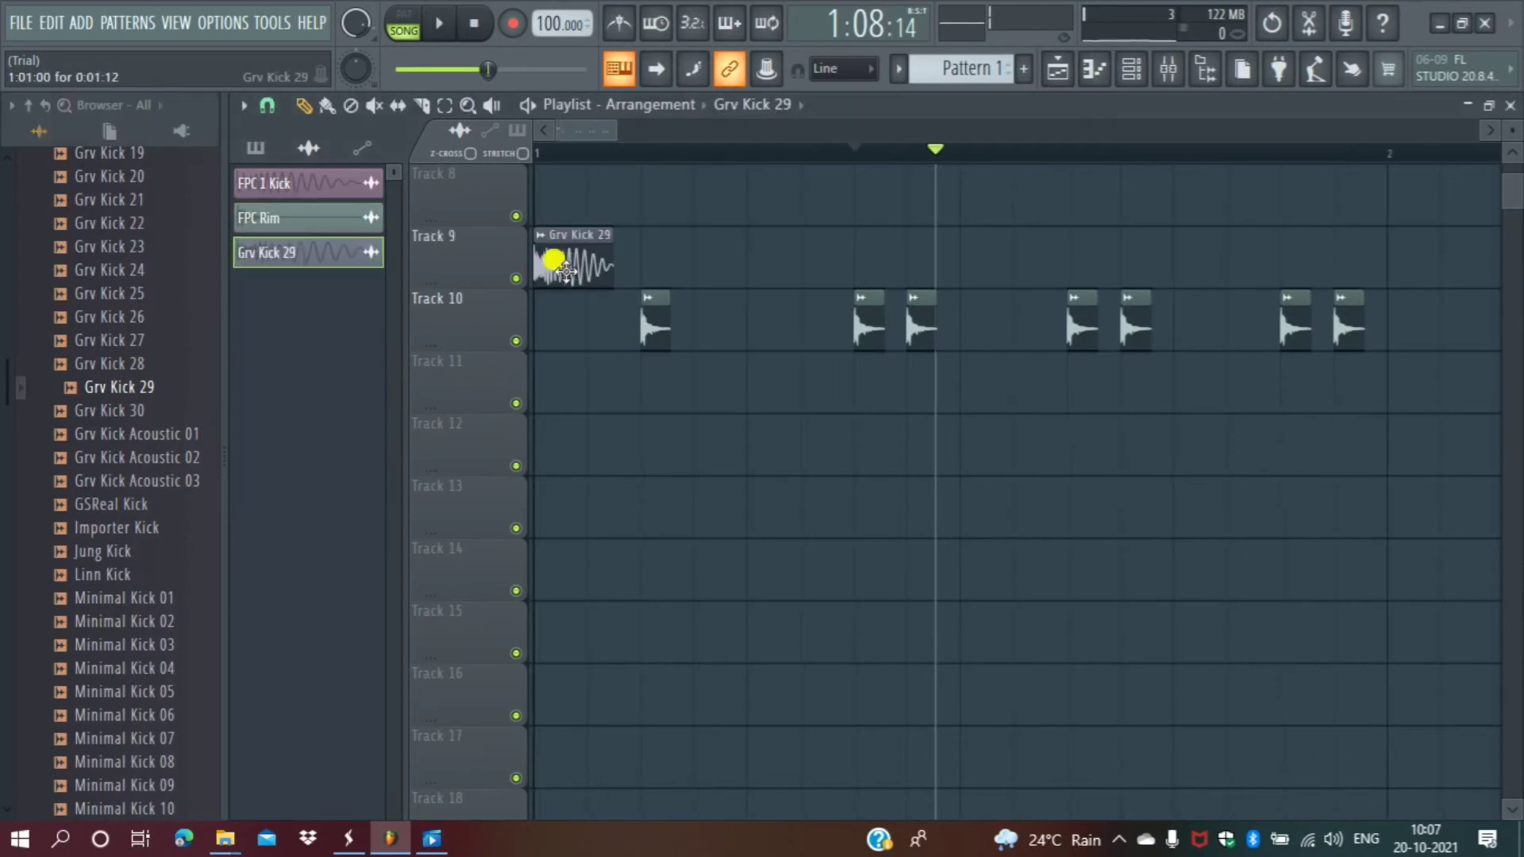
Examine the playlist's snap options along with the options for the Grv Kick 29 clip and Track 9.
right_click(540, 244)
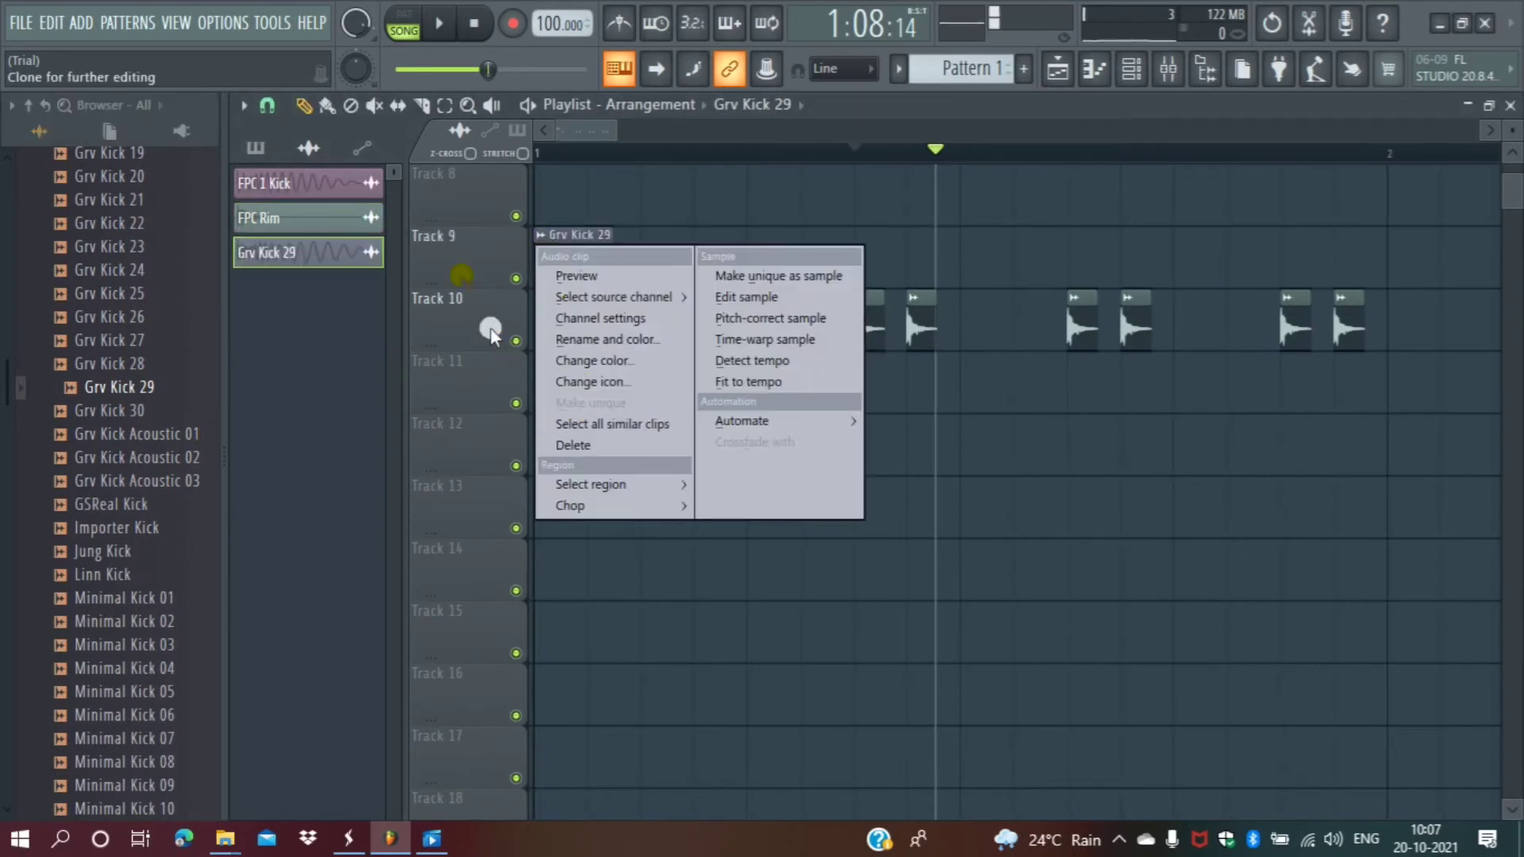
click(308, 111)
click(267, 105)
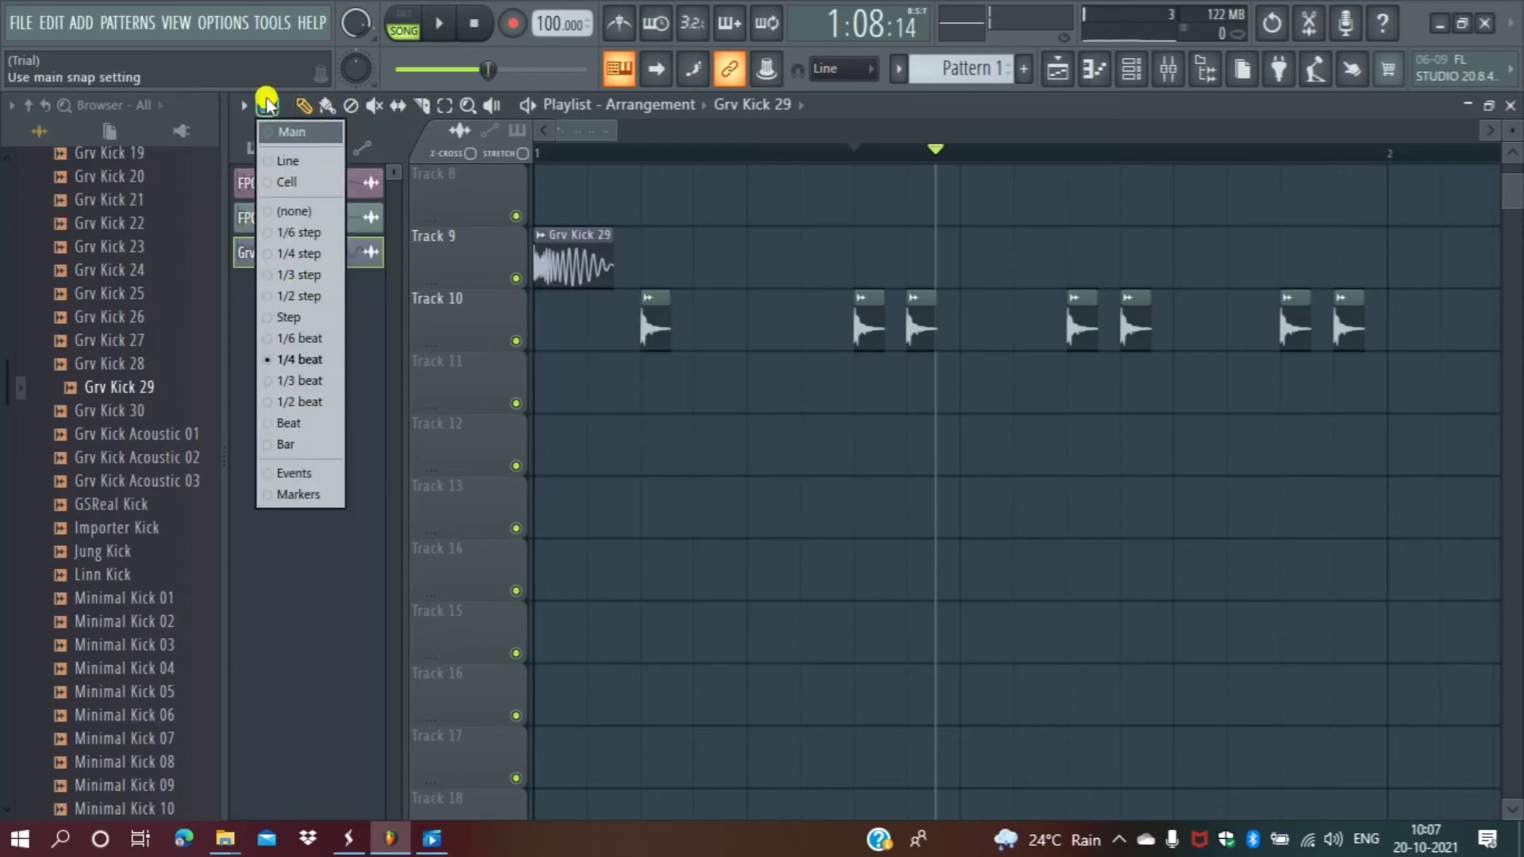
click(307, 104)
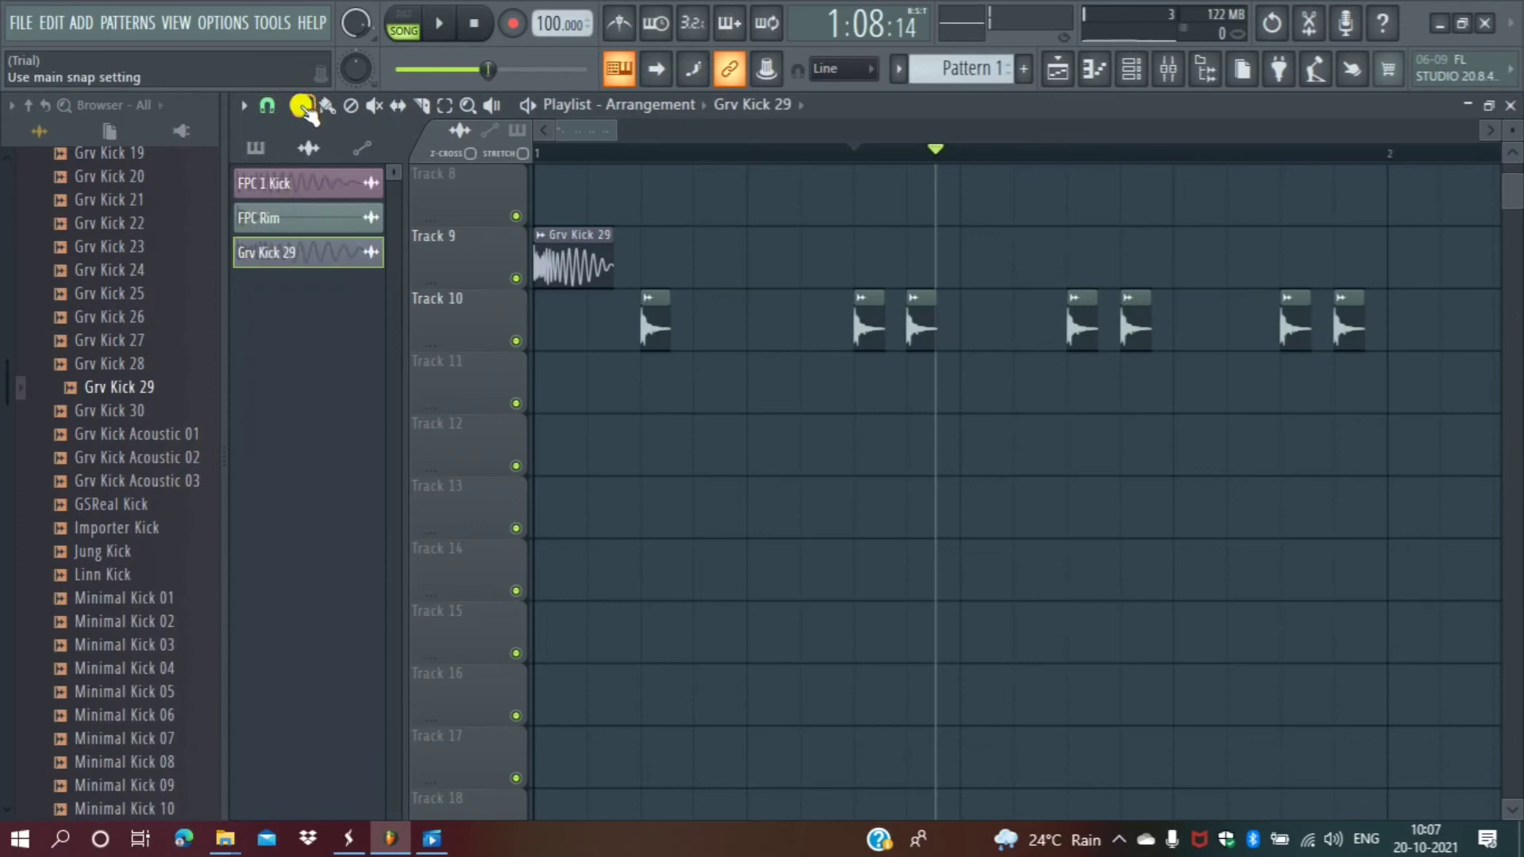
right_click(475, 250)
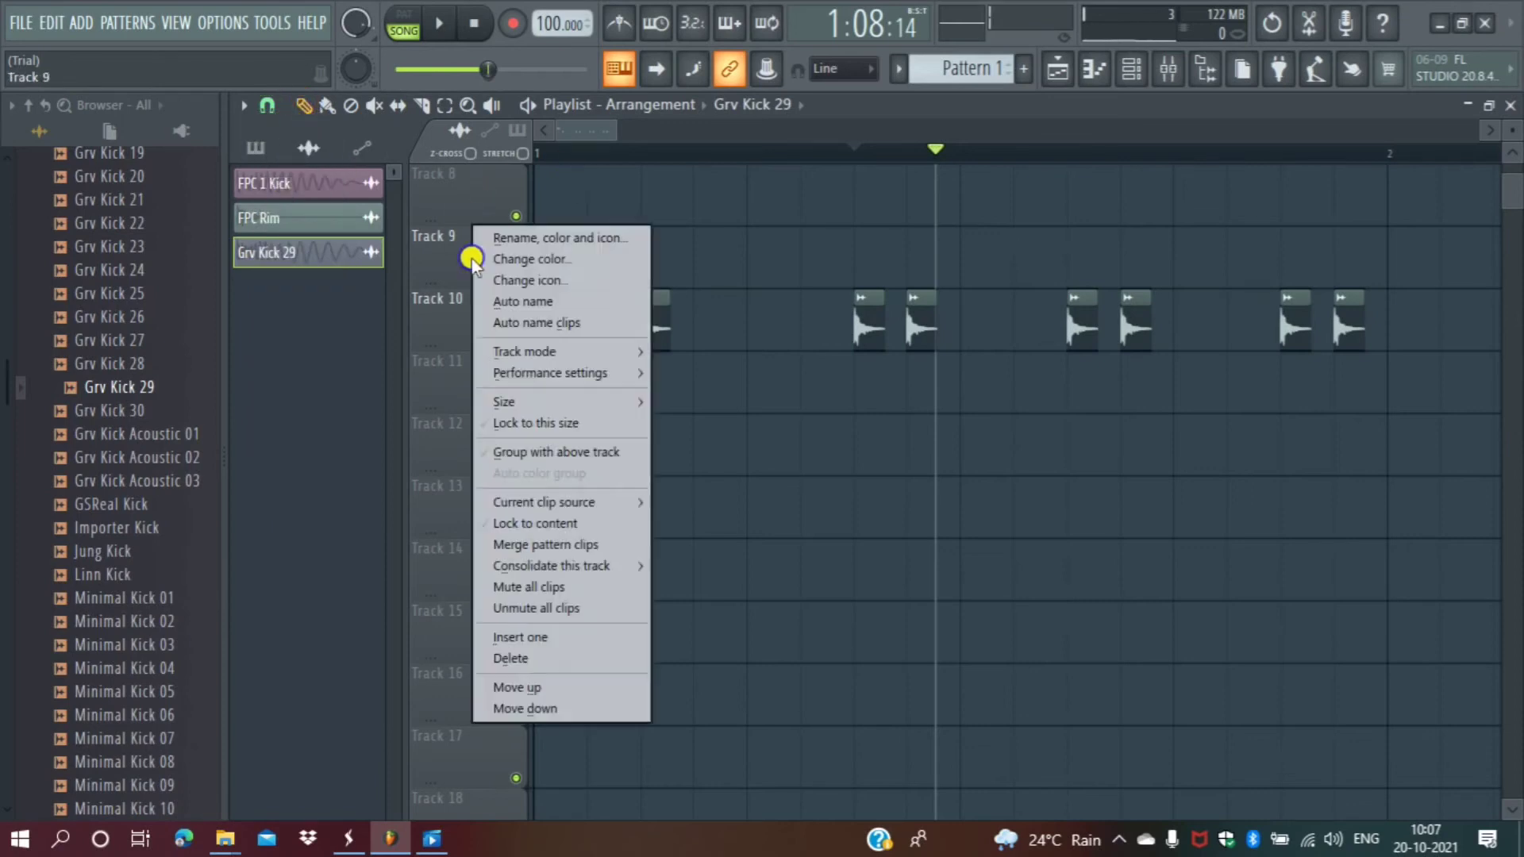
click(286, 440)
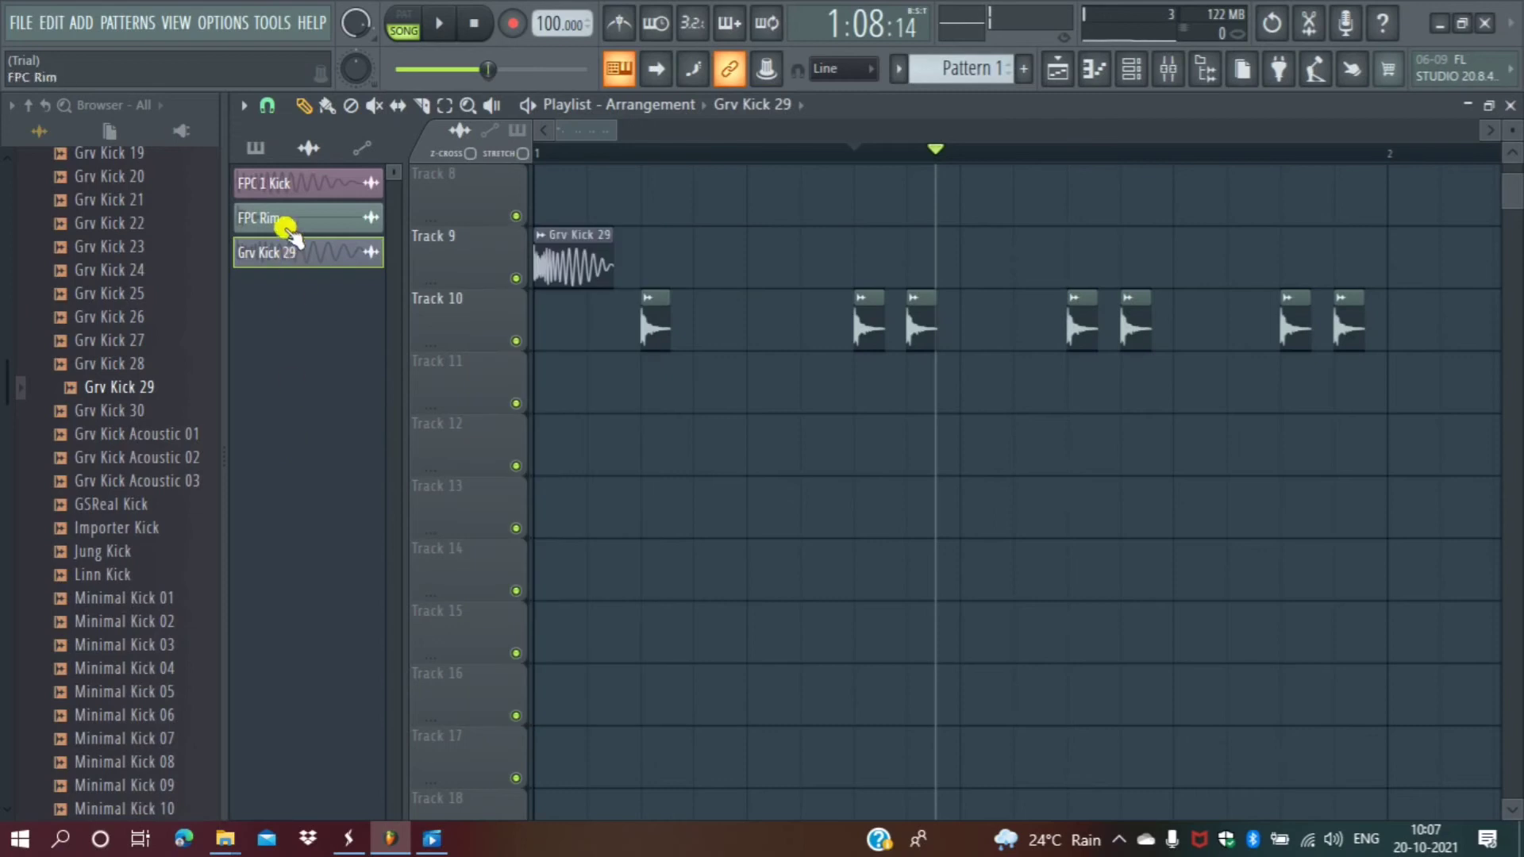
click(255, 119)
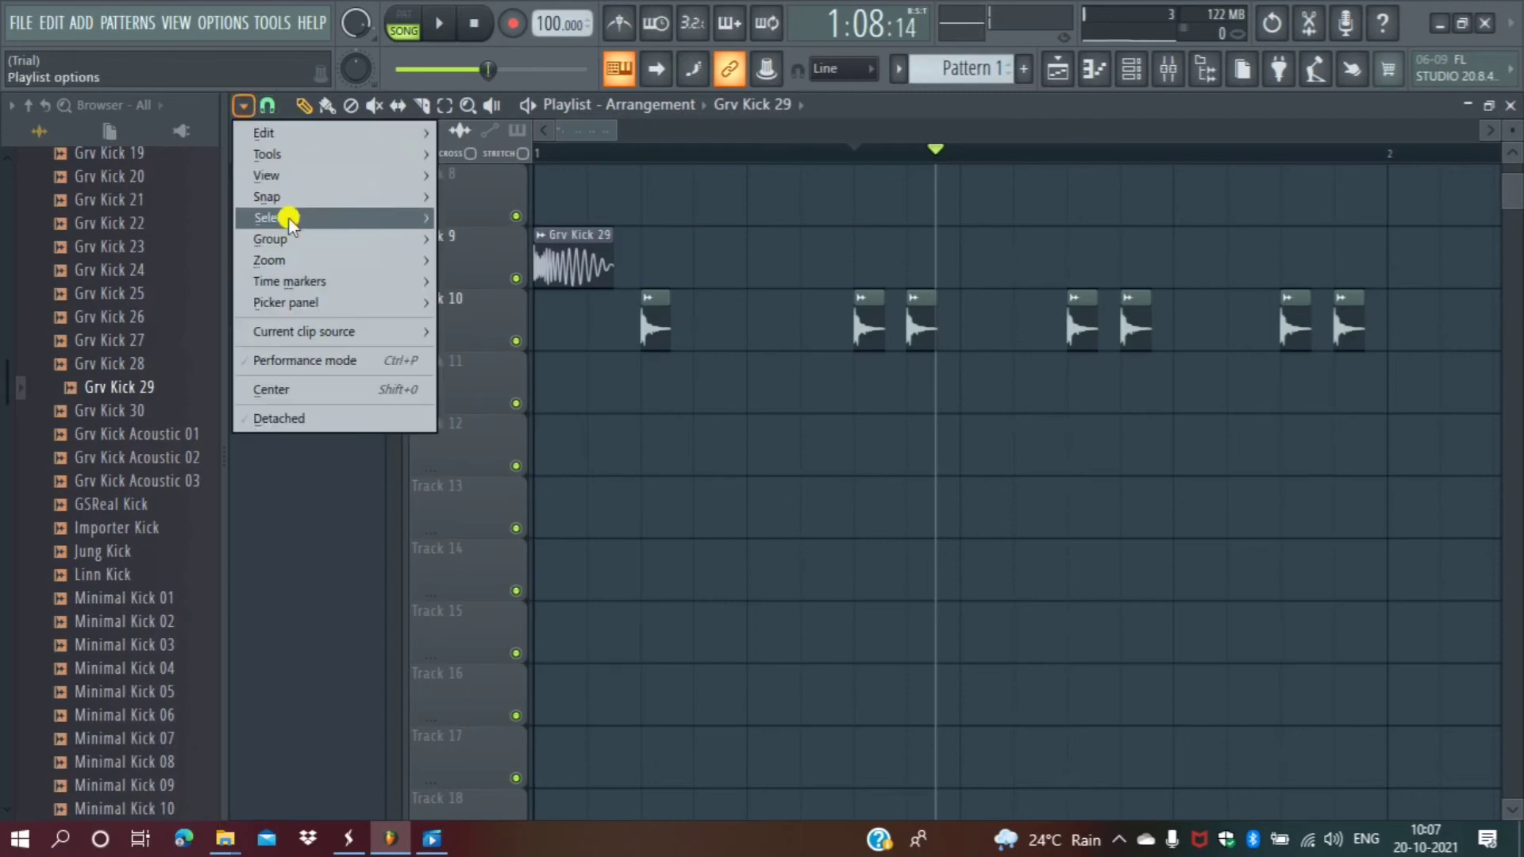
mouse_move(285, 200)
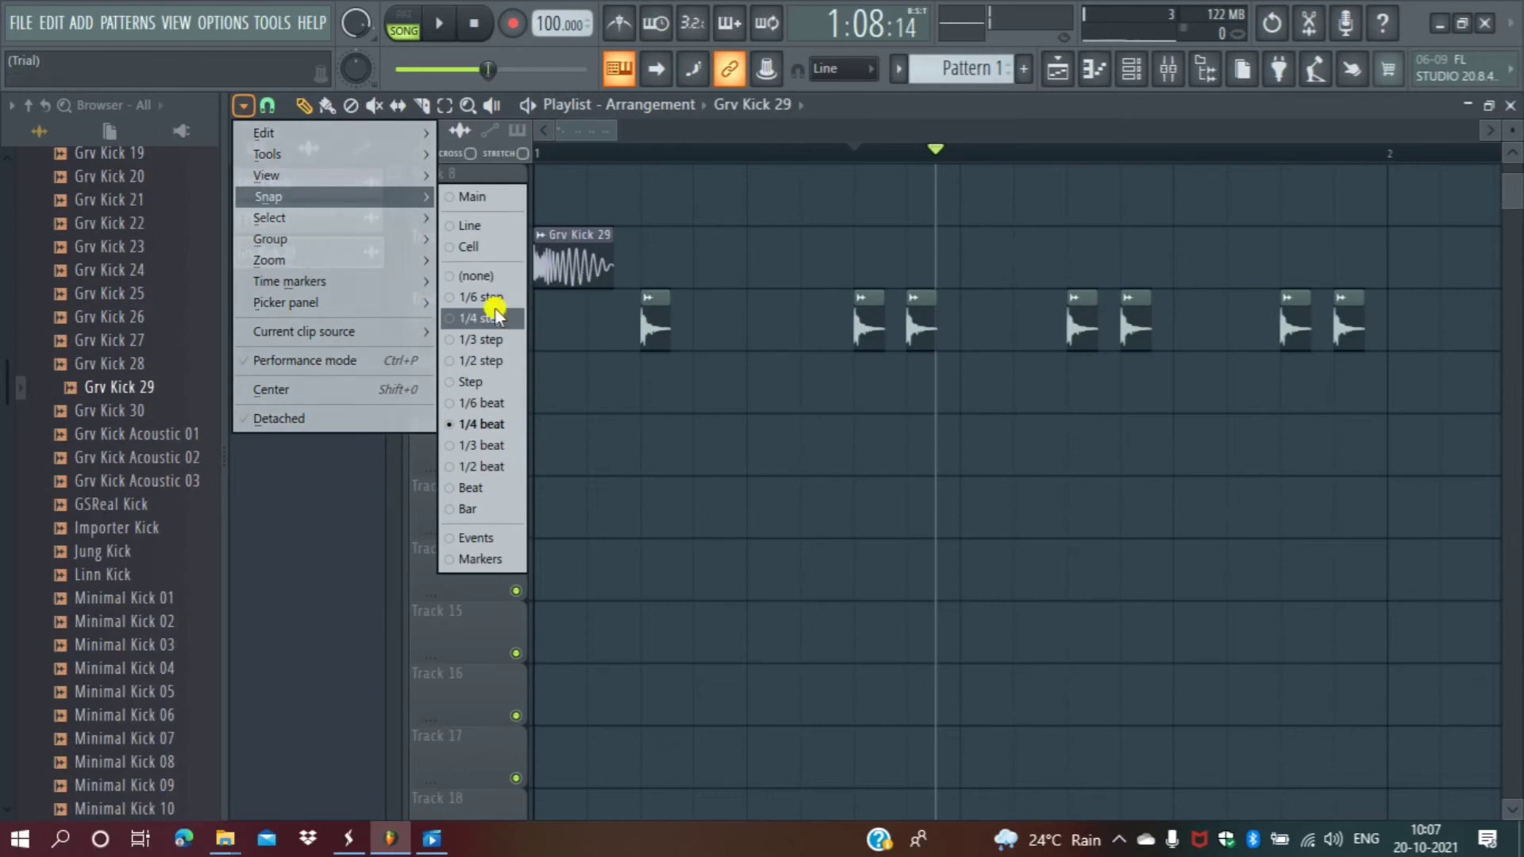
click(494, 317)
Repeat the Grv Kick 29 clip on Track 9 at beats 2, 3 and 4 of bar 1 and start song playback.
click(788, 253)
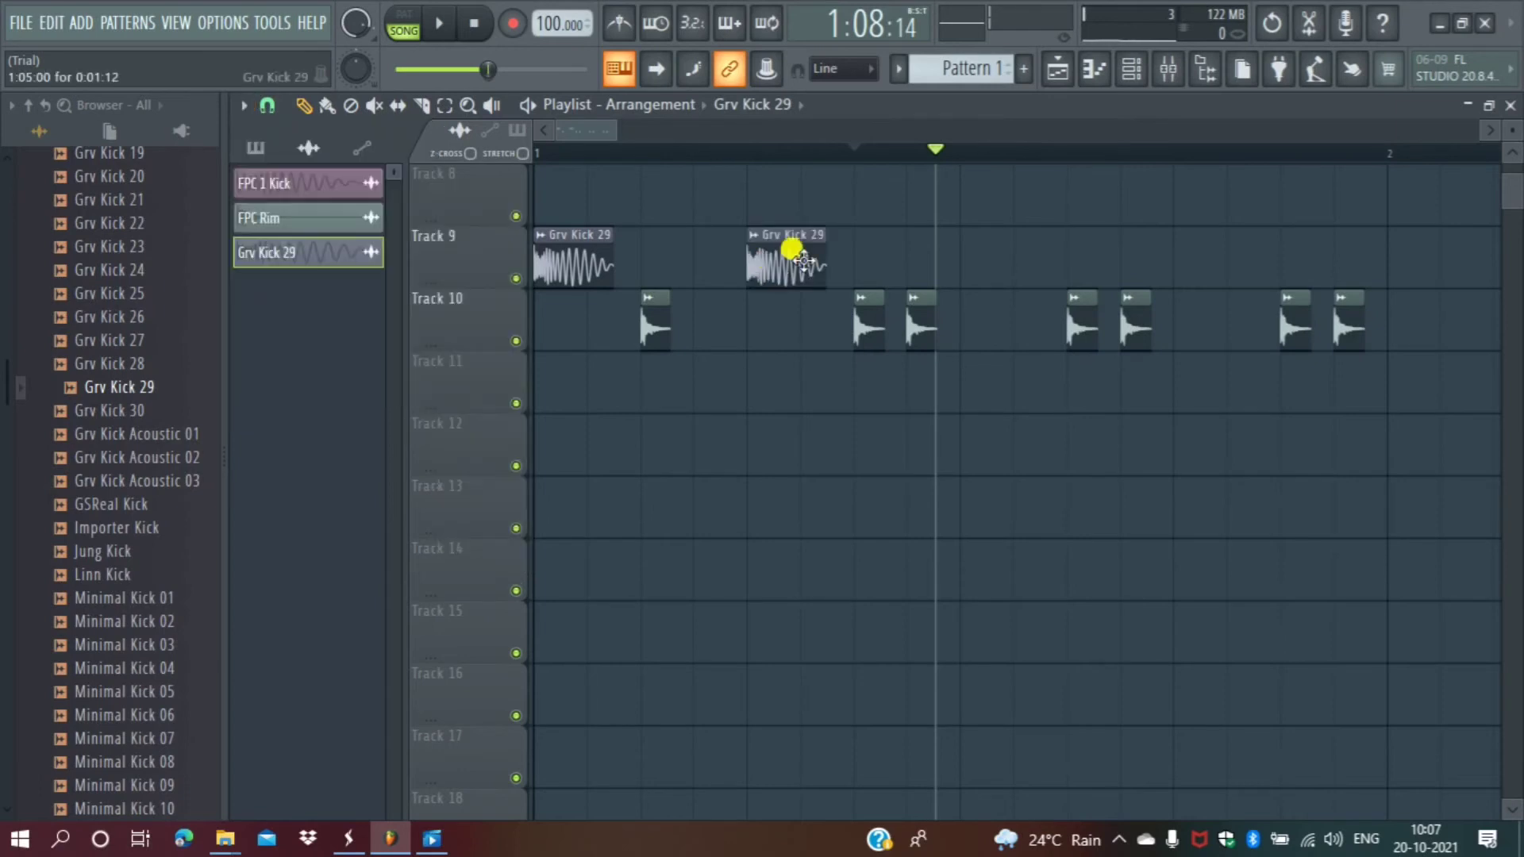
click(962, 252)
click(1172, 256)
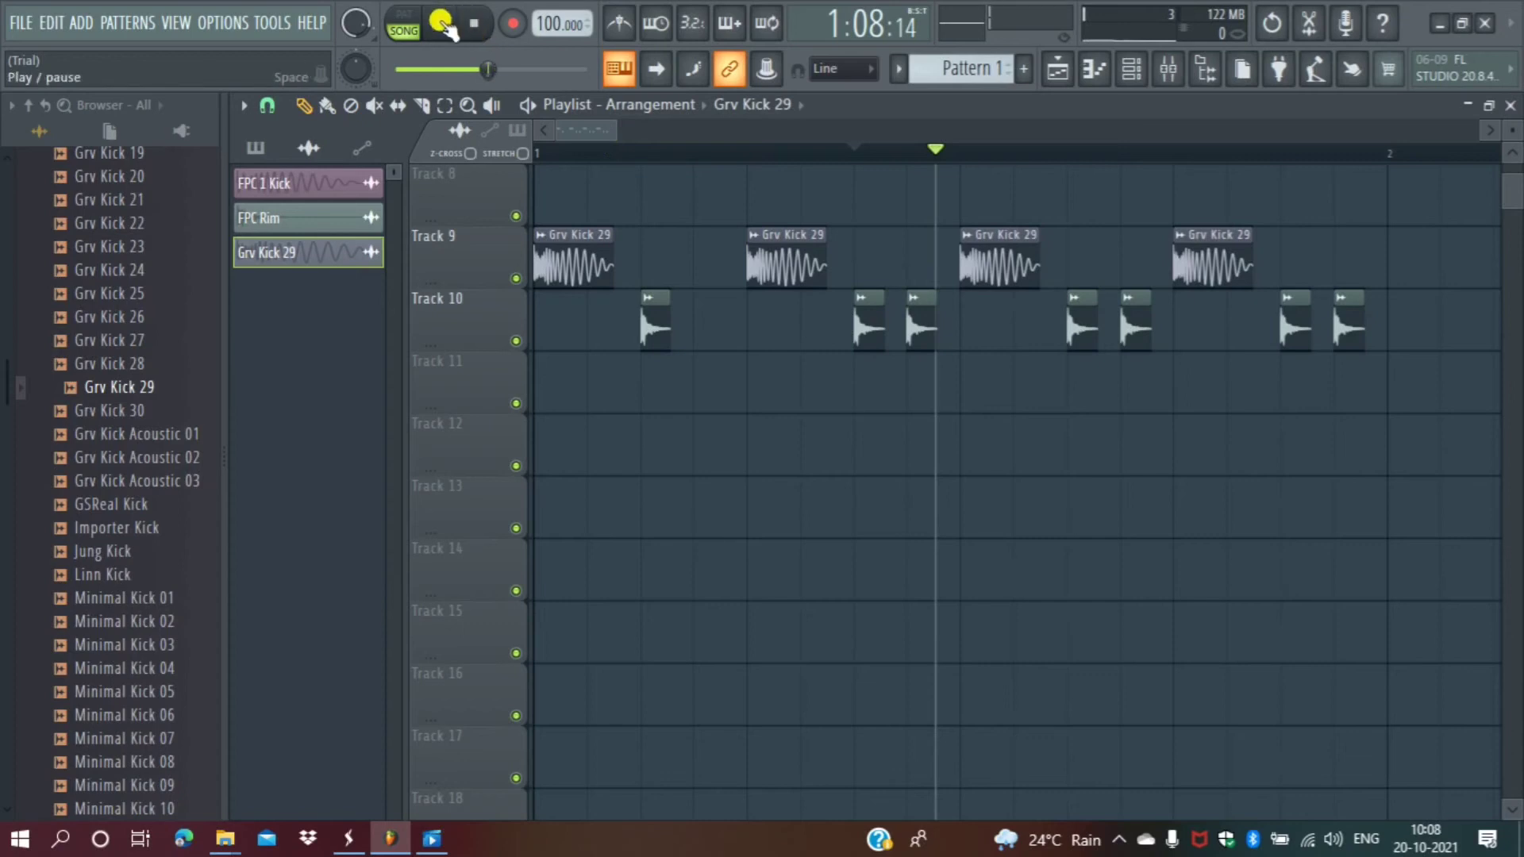
click(404, 31)
click(409, 32)
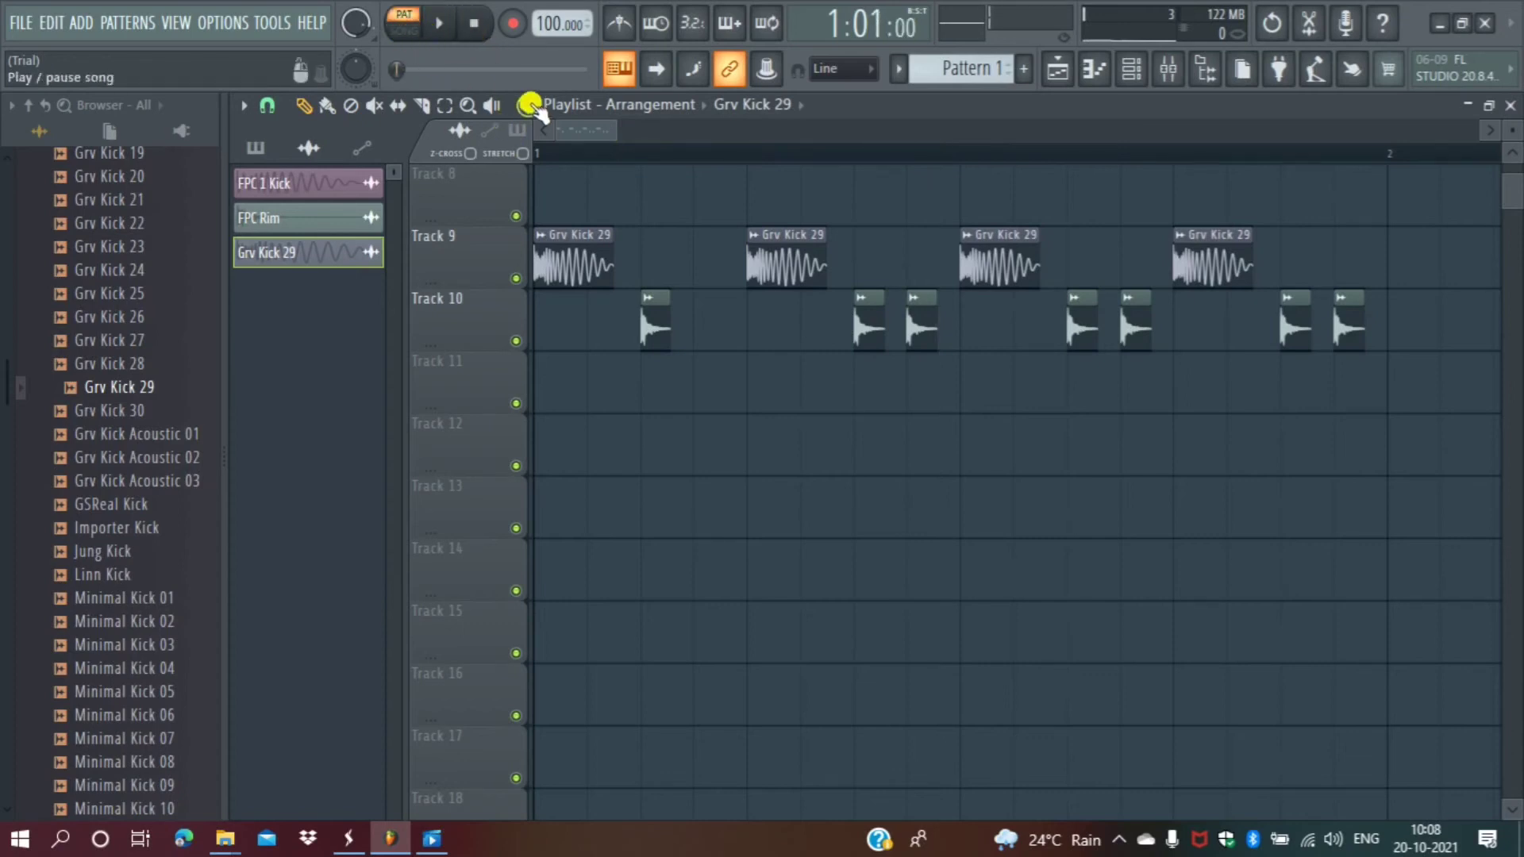
click(527, 106)
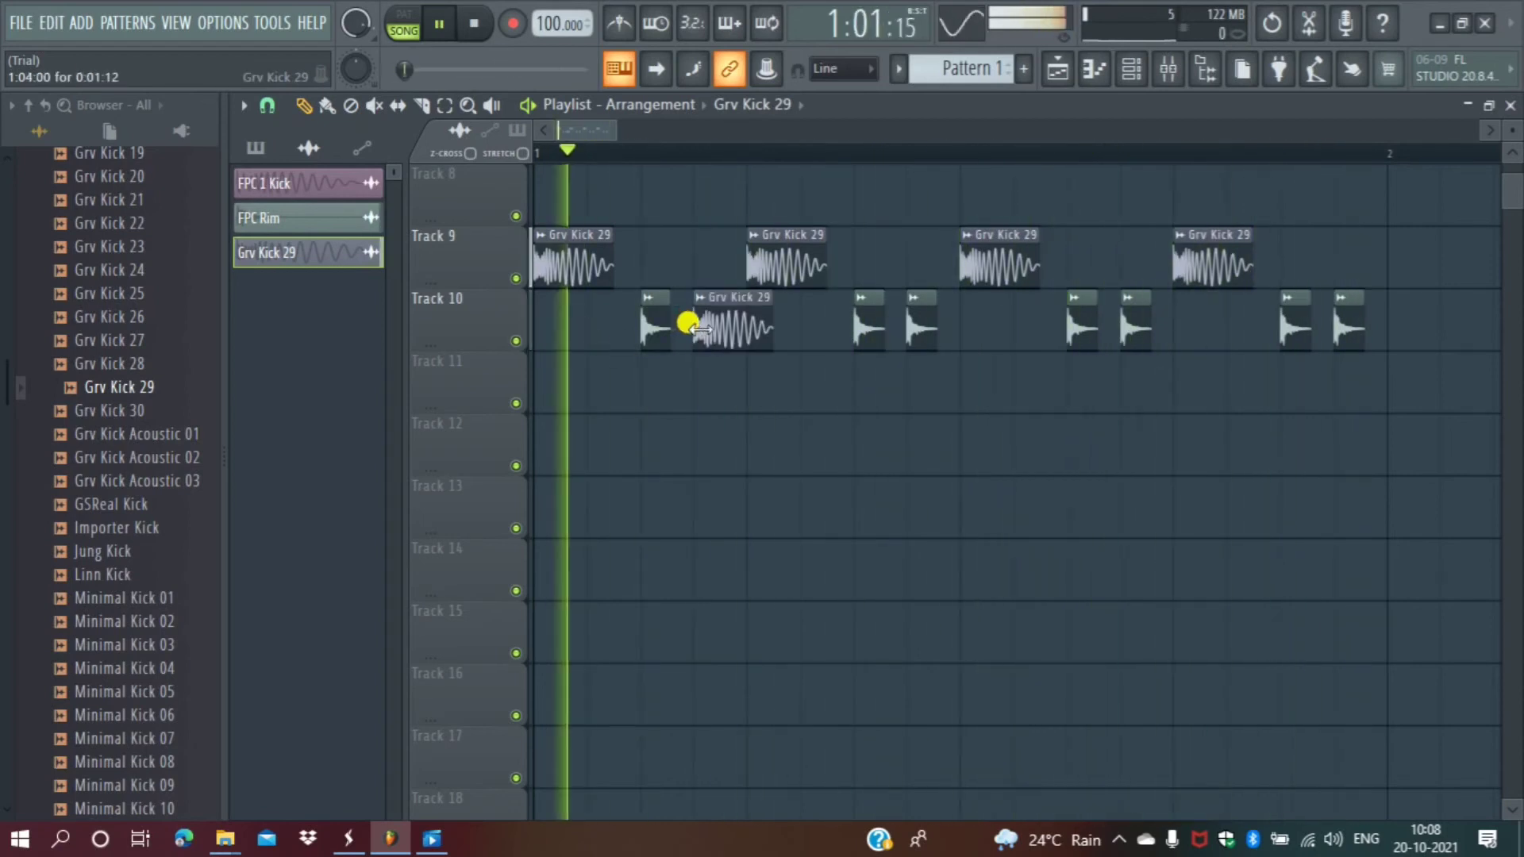
Replace the stray Grv Kick 29 clip at step 4 on Track 10 with a short FPC Rim clip and pause playback.
click(653, 329)
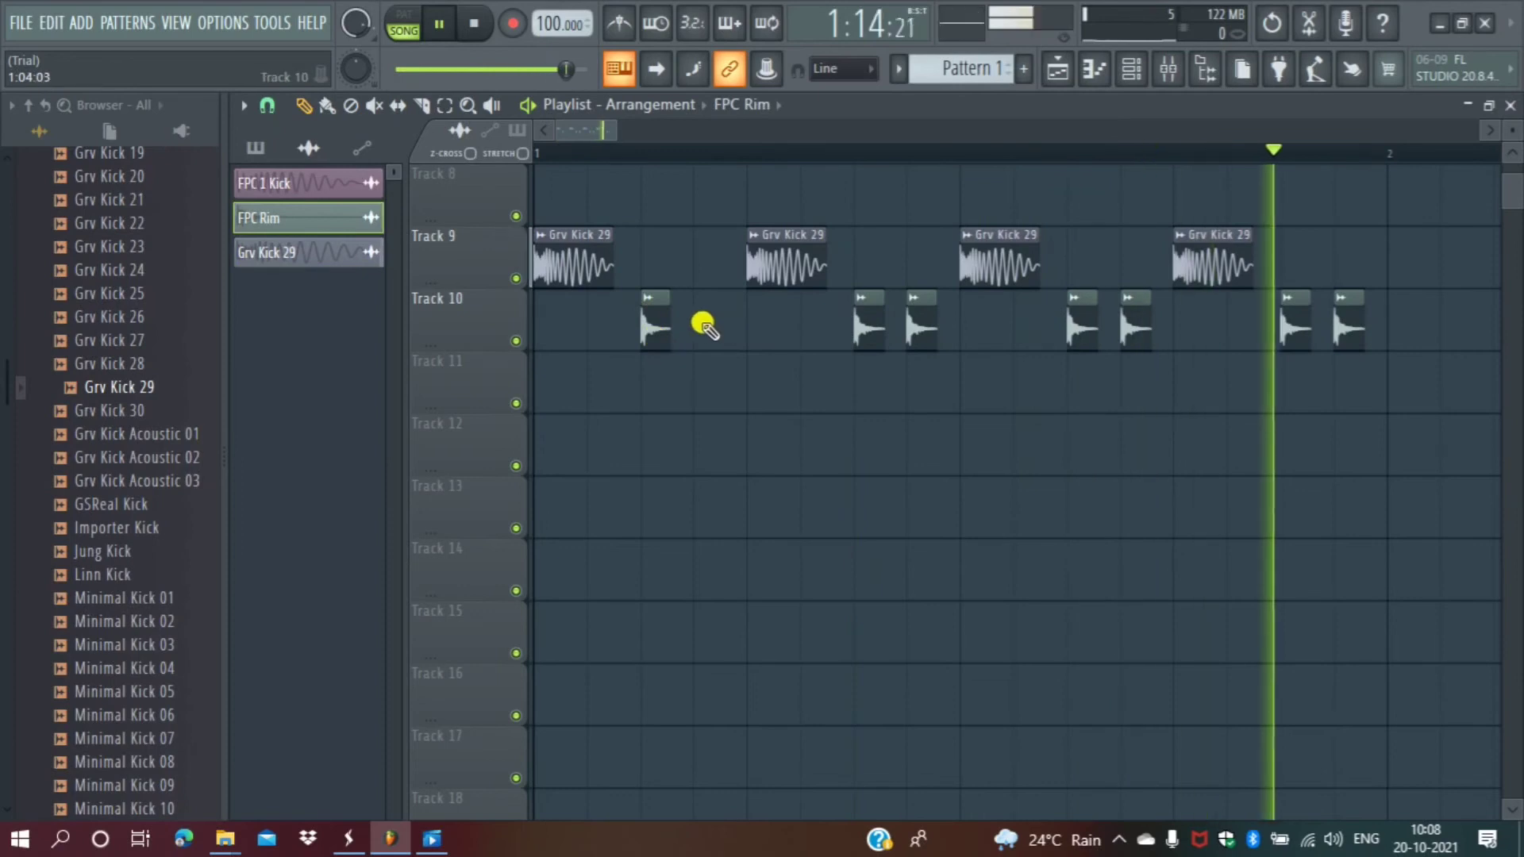
click(690, 324)
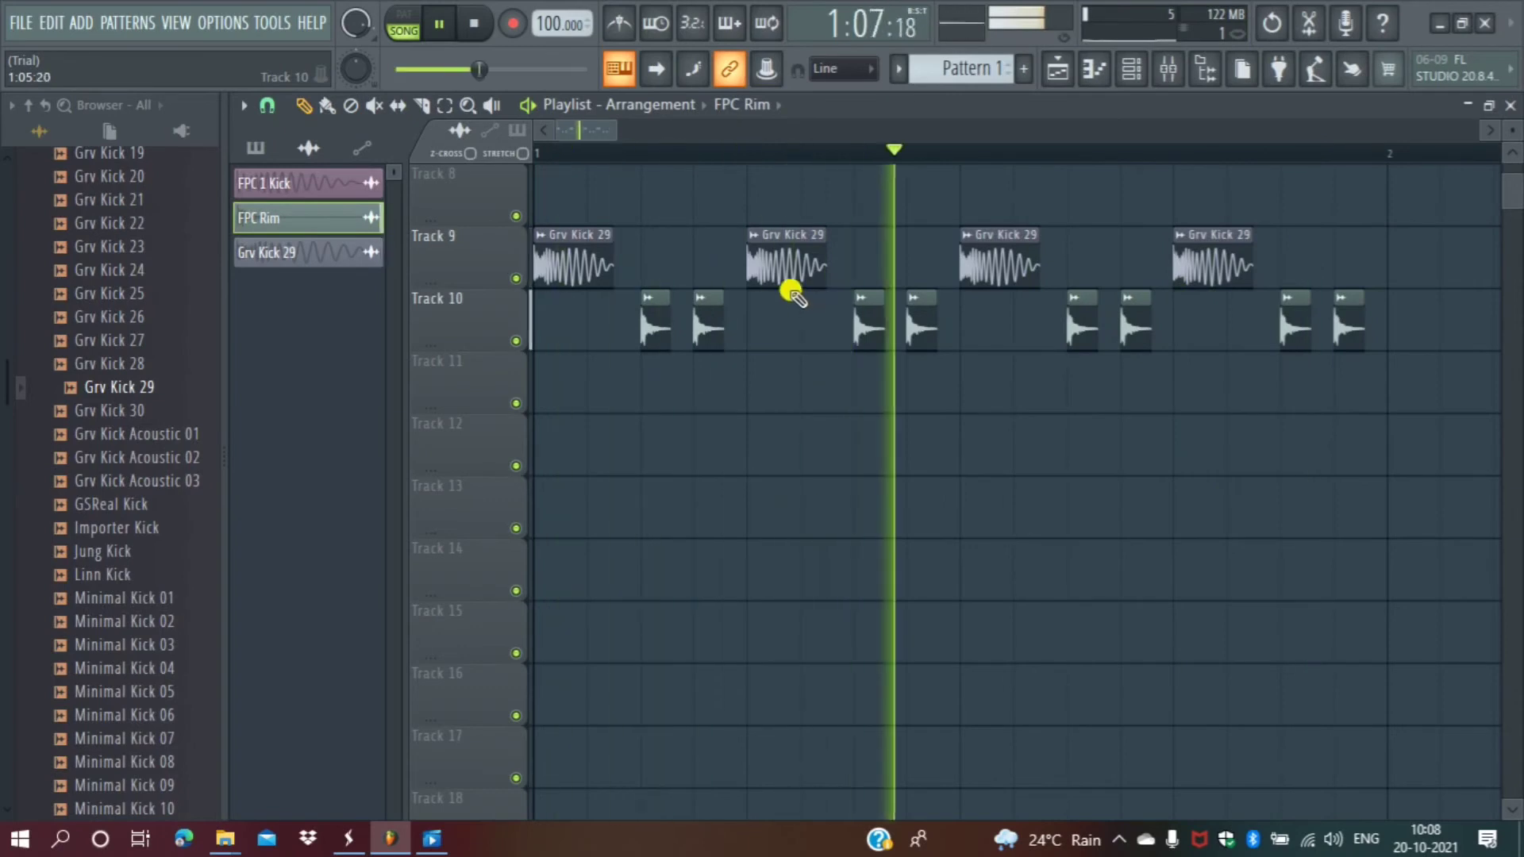
click(438, 25)
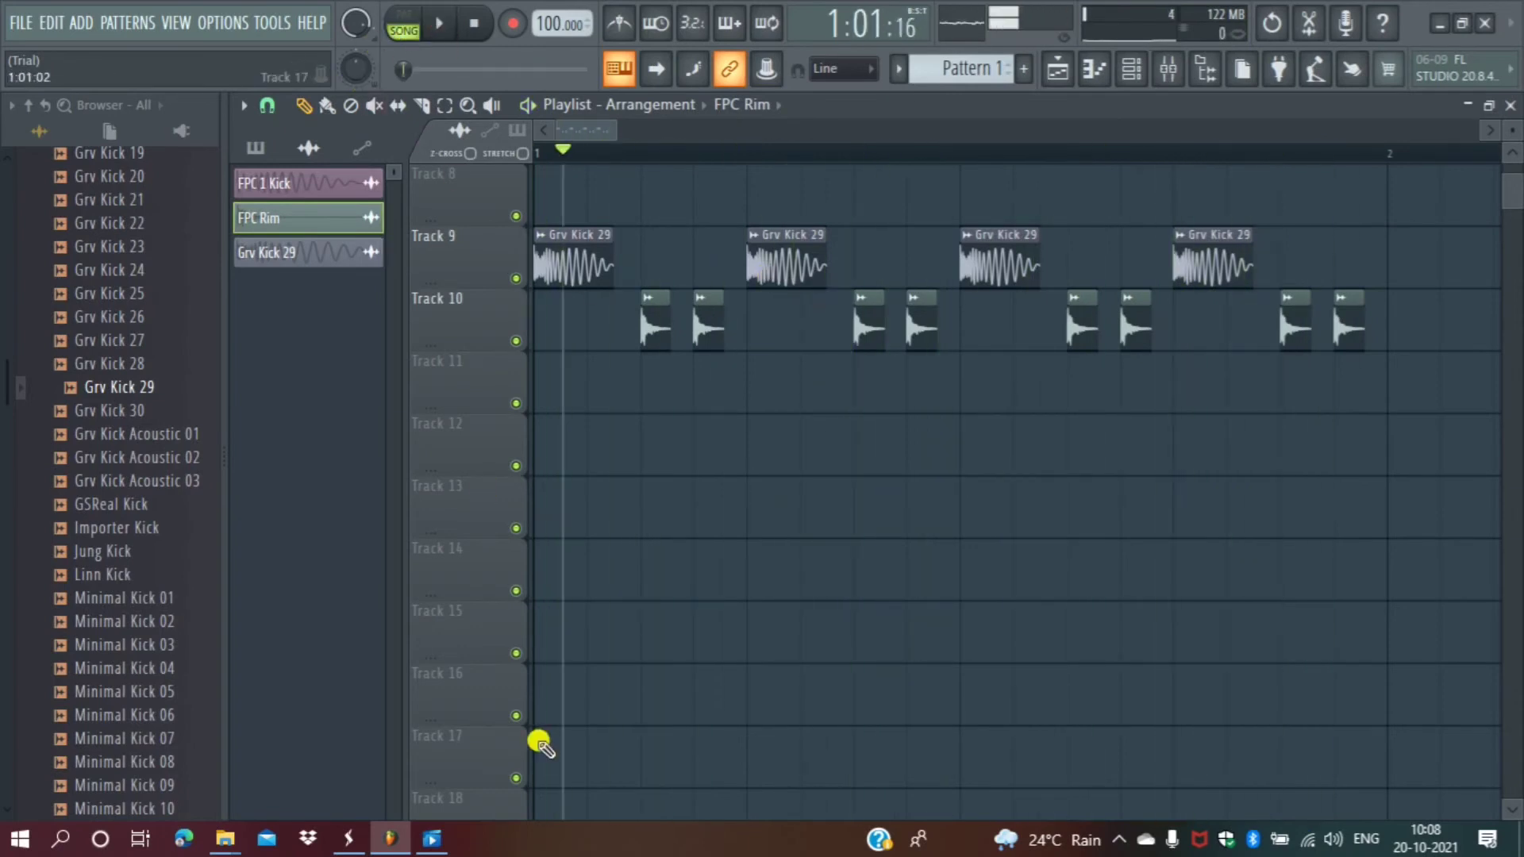
Delete the FPC Rim clip at step 12 on Track 10 and move those at steps 7 and 8 to steps 6 and 10.
right_click(1131, 330)
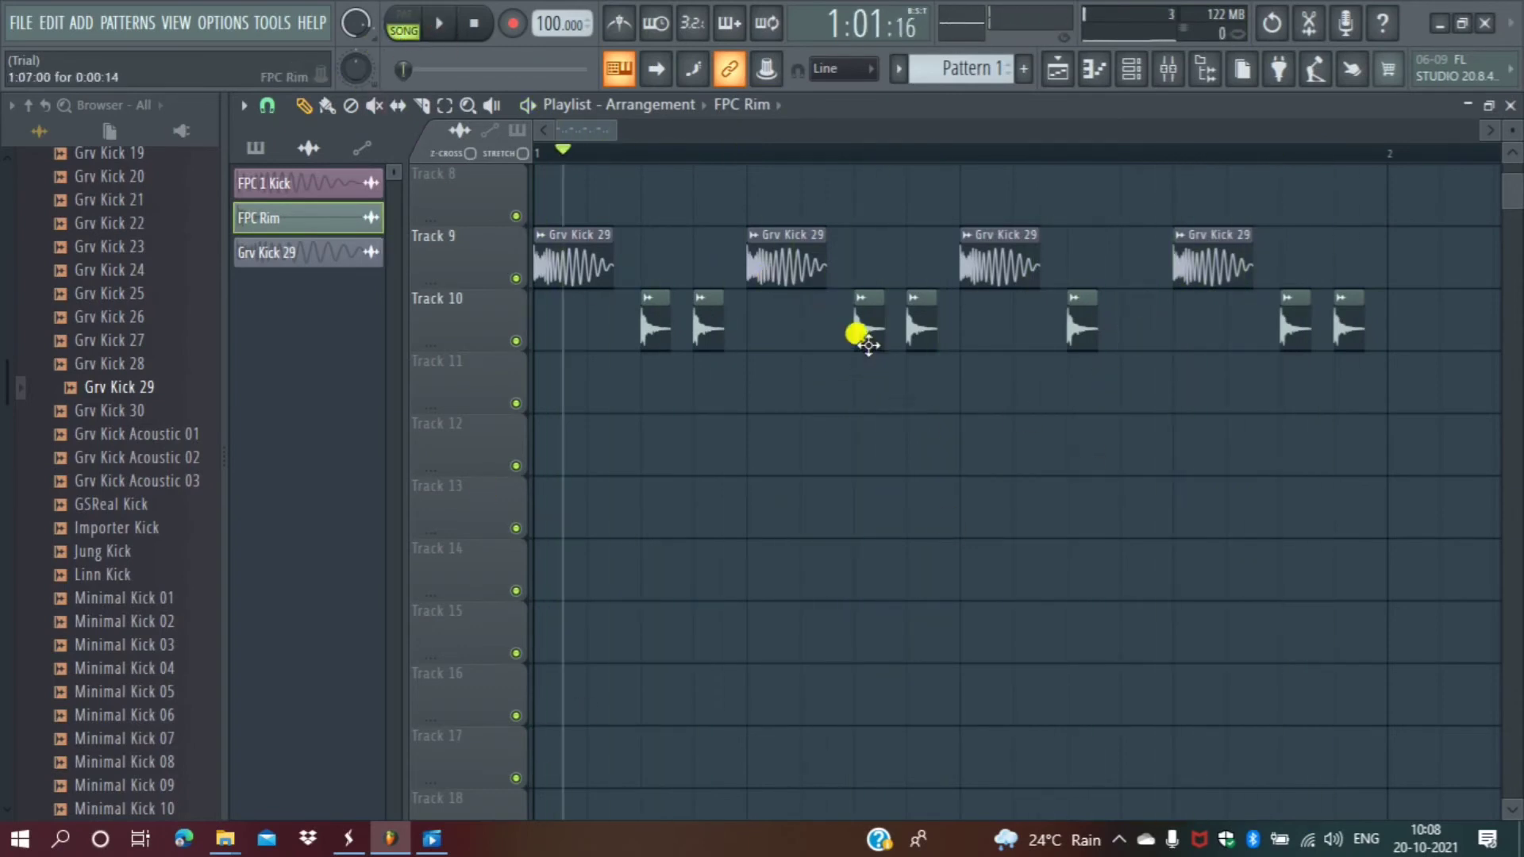
drag(865, 342, 821, 348)
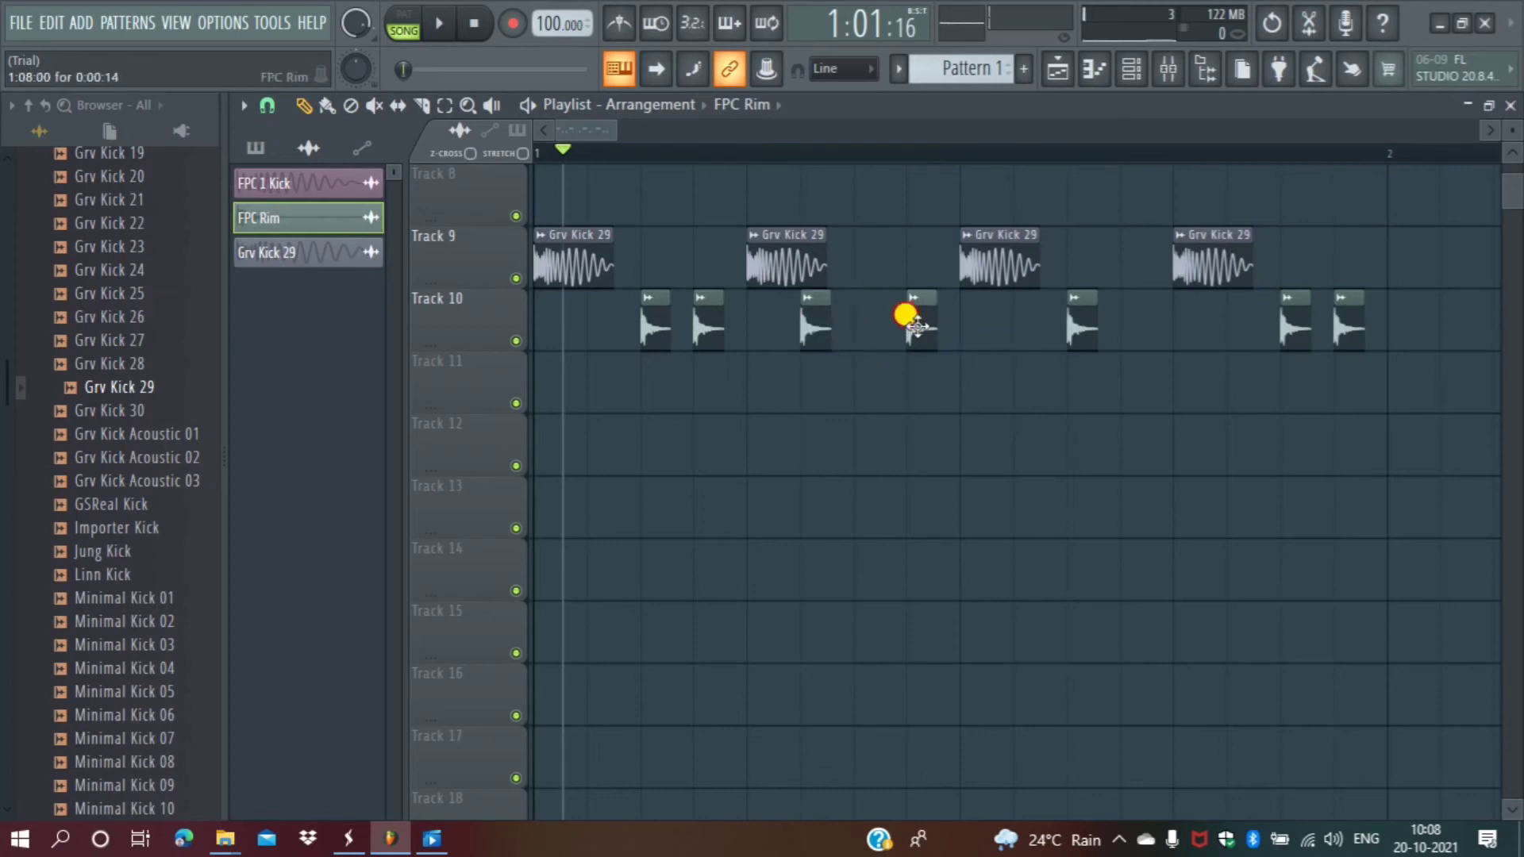
drag(908, 312, 1004, 326)
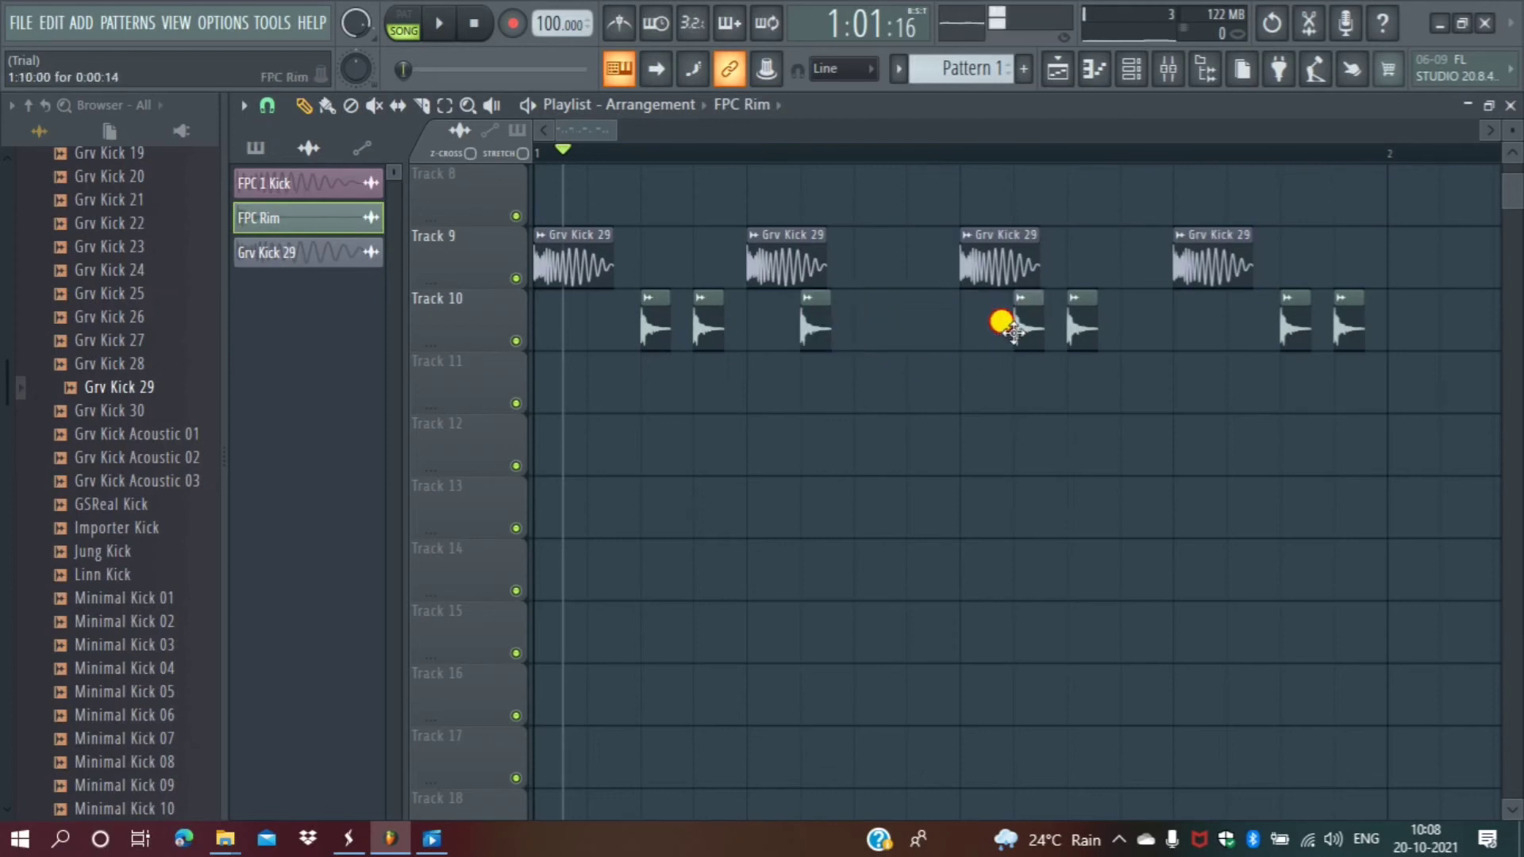
Audition the beat without the FPC Rim clip at step 15 on Track 10, restoring the clip during playback.
click(1294, 317)
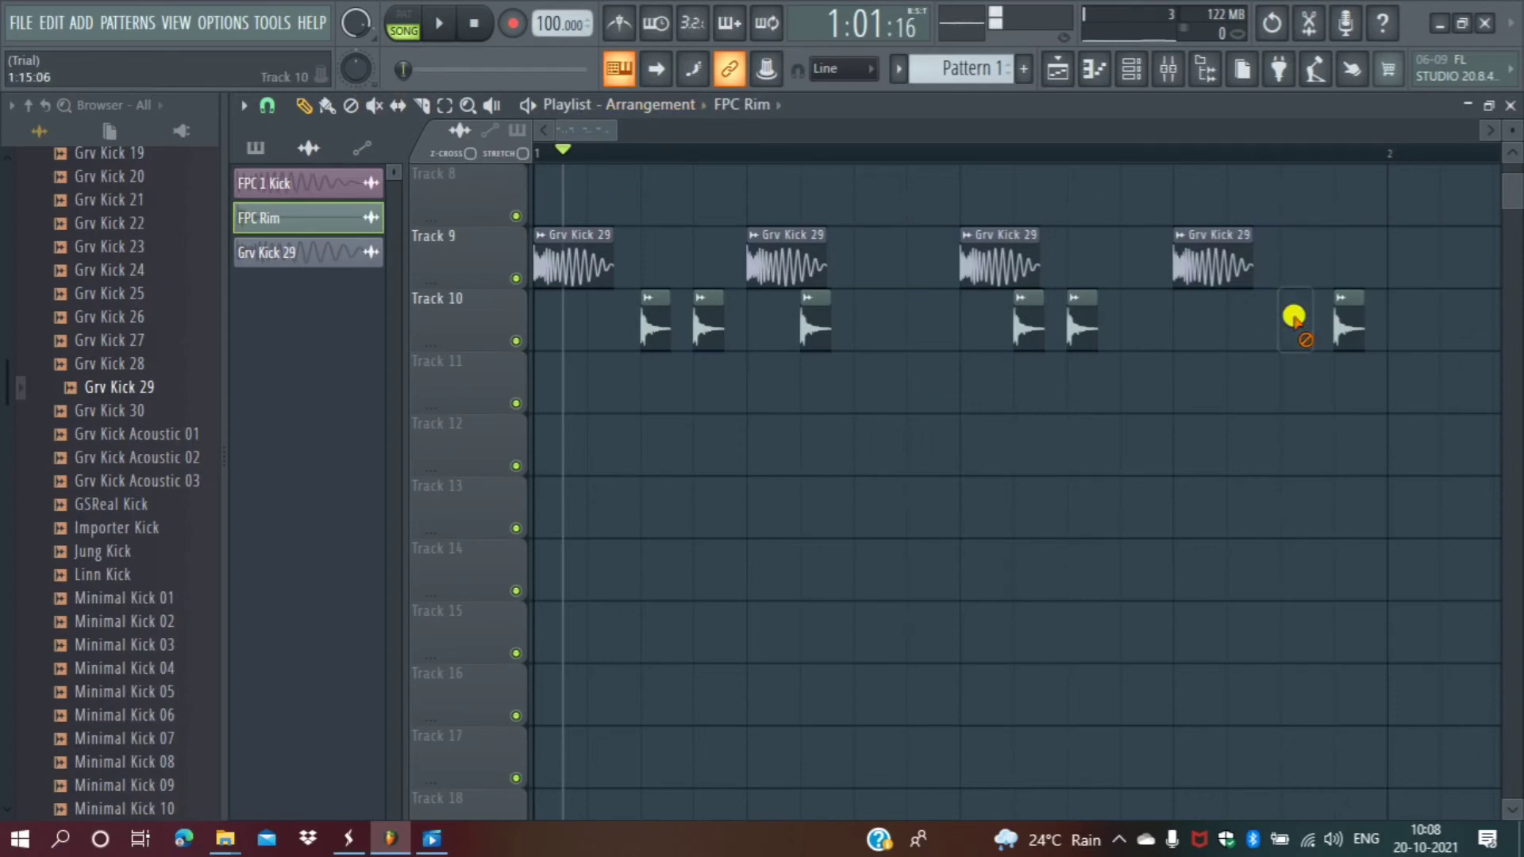
key(space)
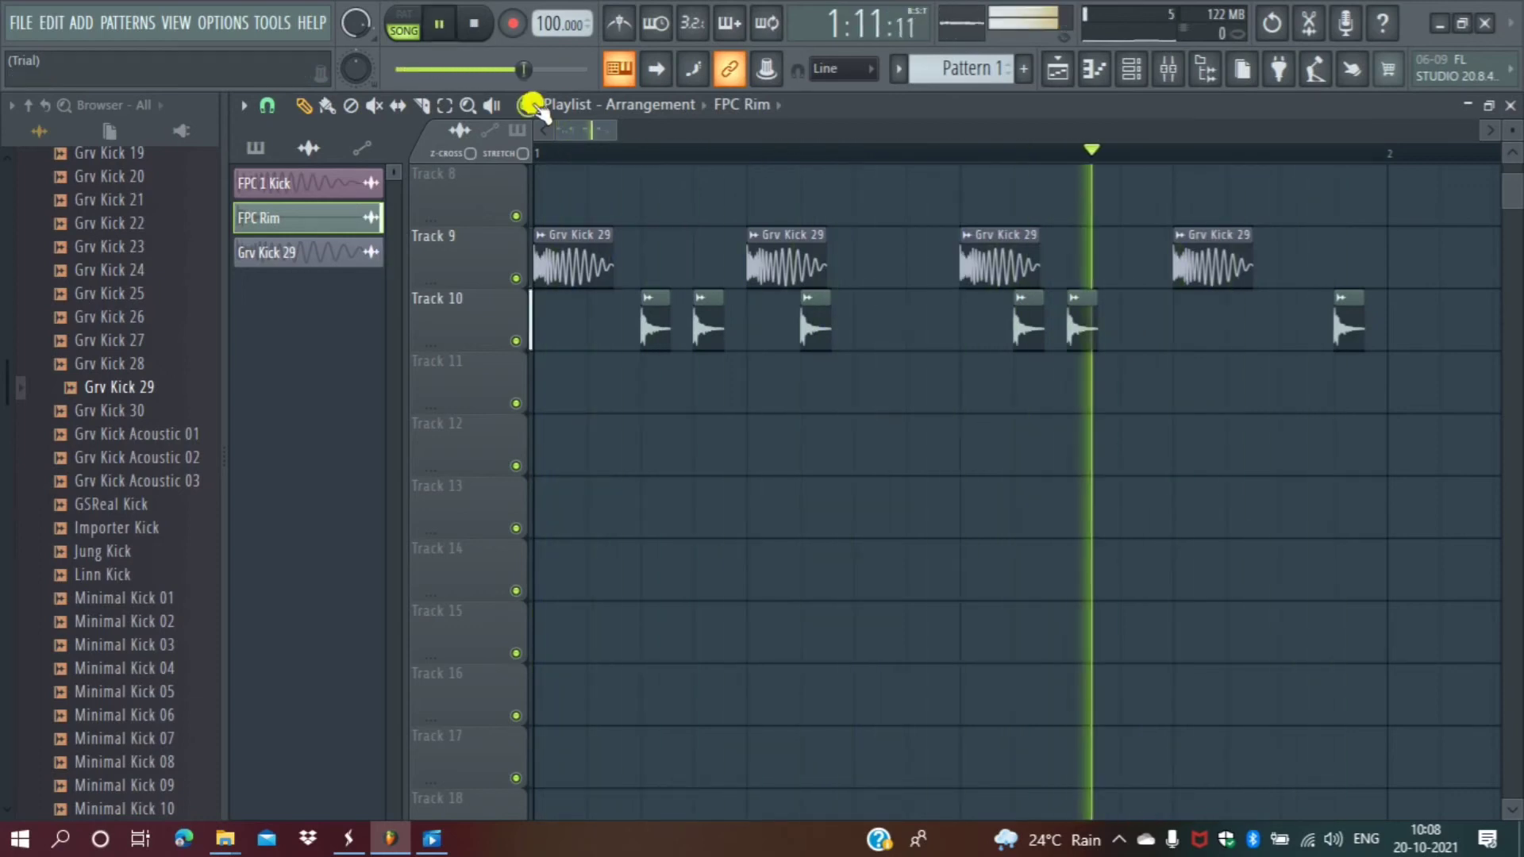
click(1274, 322)
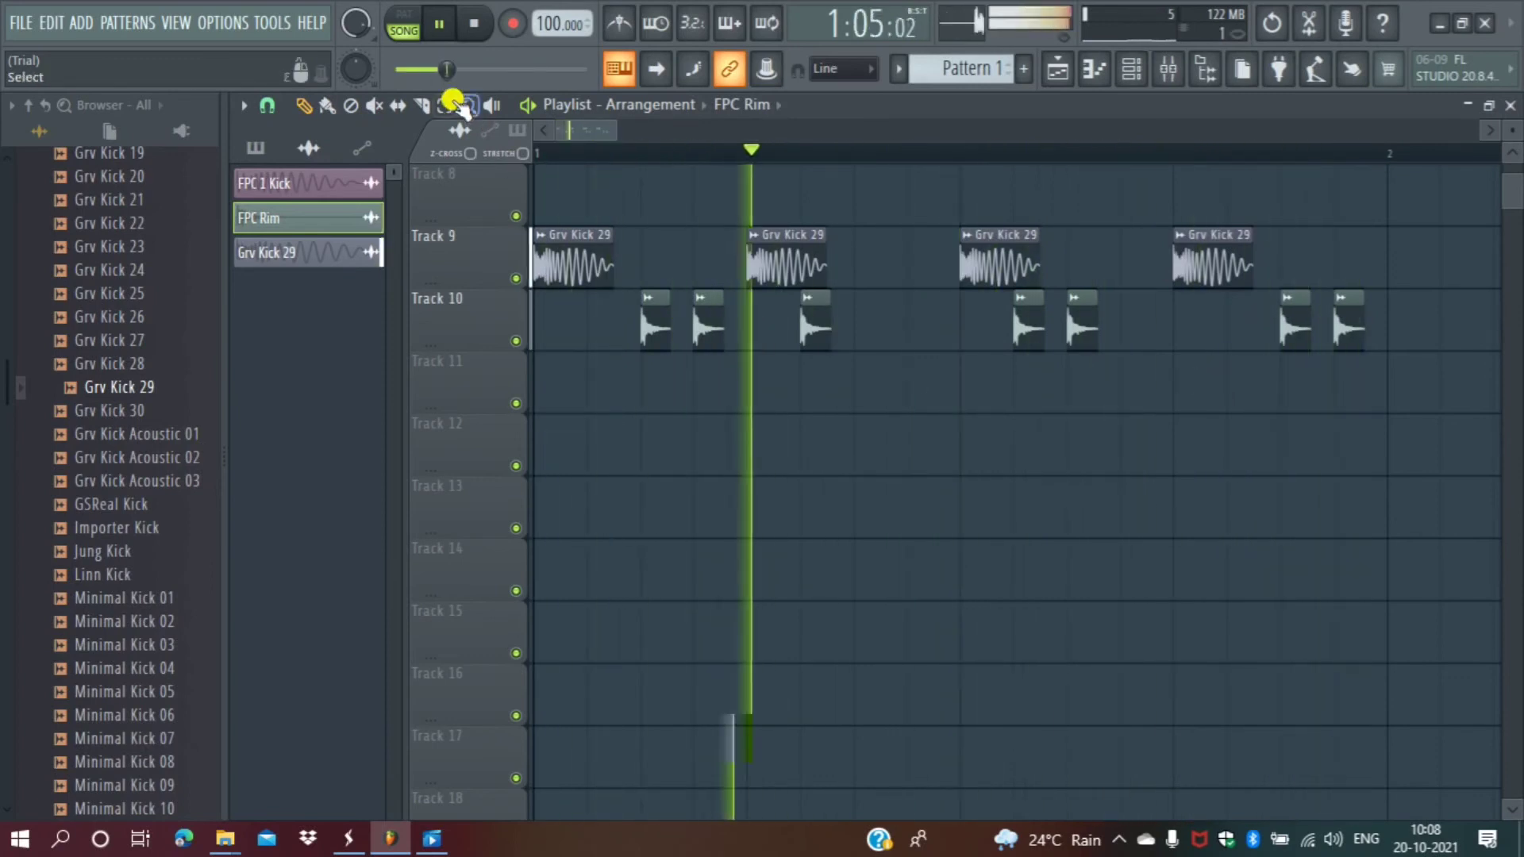
Place Attack Clap 01 clips on Track 11 at steps 1, 7 and 13 and audition the beat.
click(439, 24)
scroll(75, 565, down, 20)
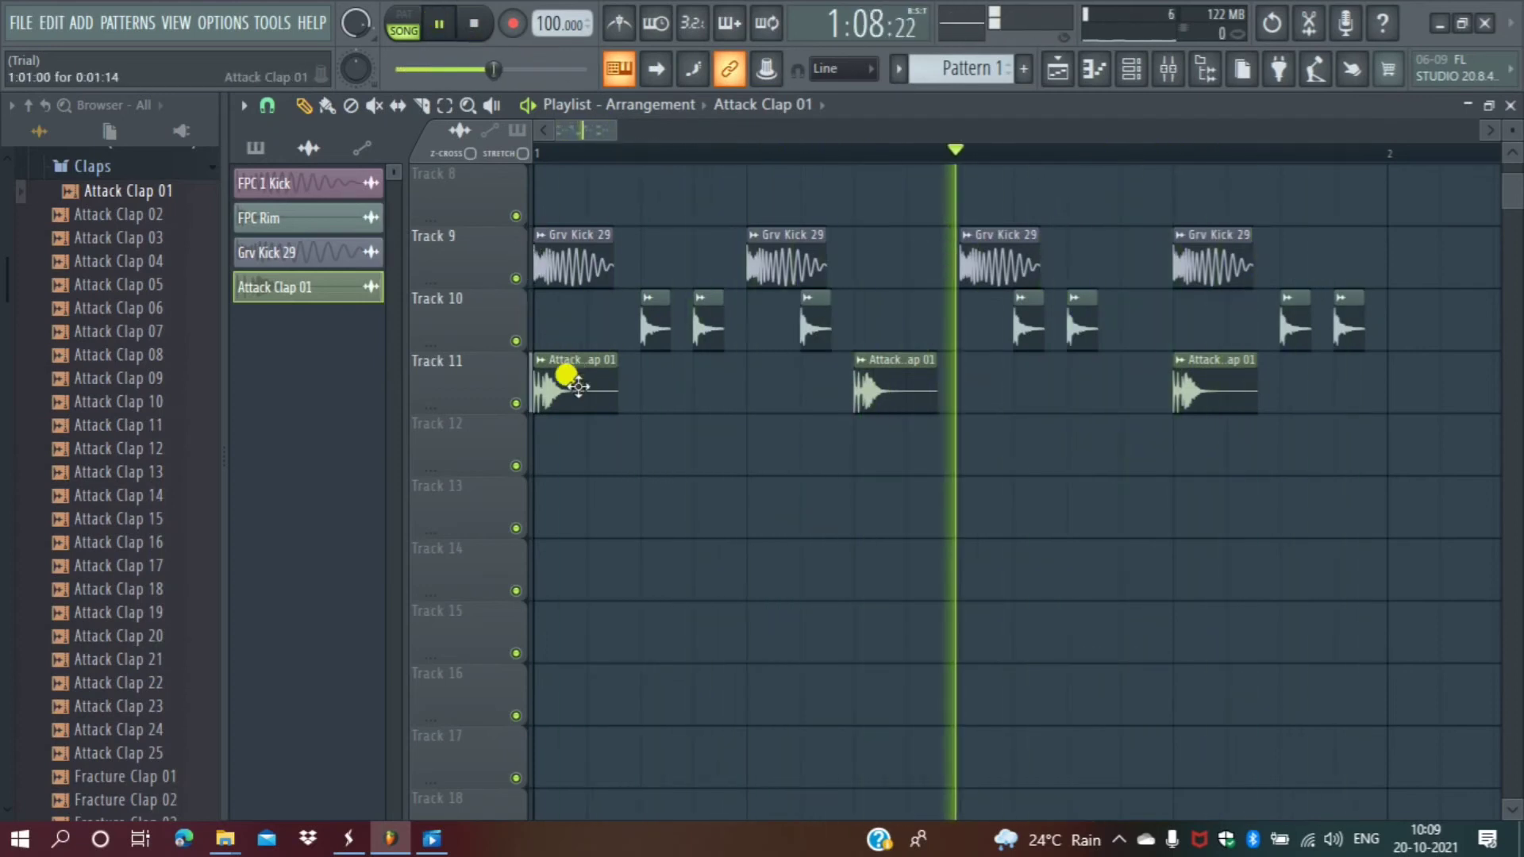
key(space)
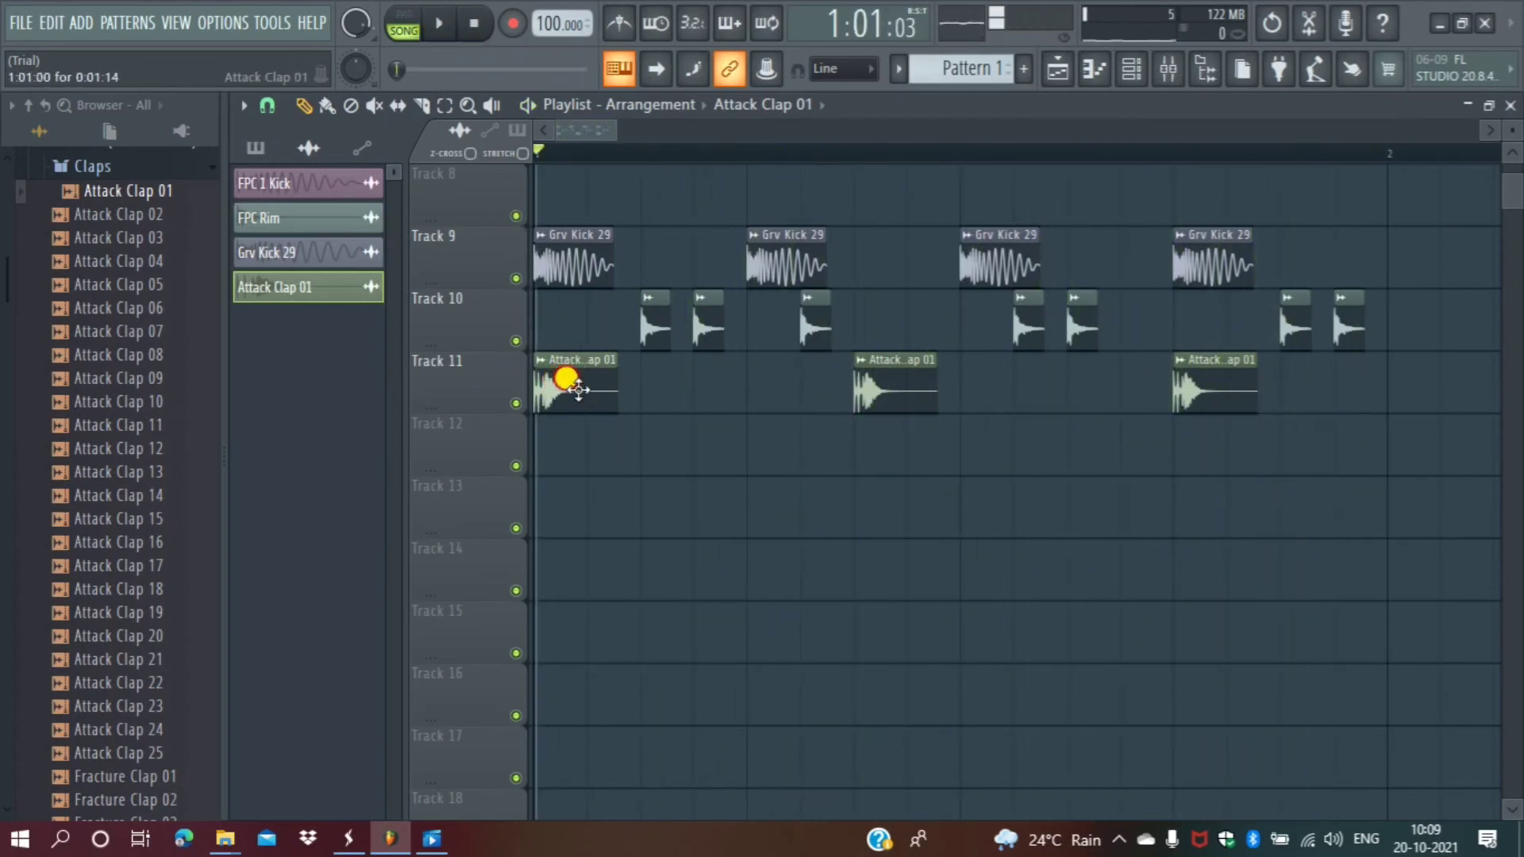
Move the first Attack Clap 01 clip on Track 11 to step 3, shorten it, and delete the other two claps.
drag(572, 385, 653, 393)
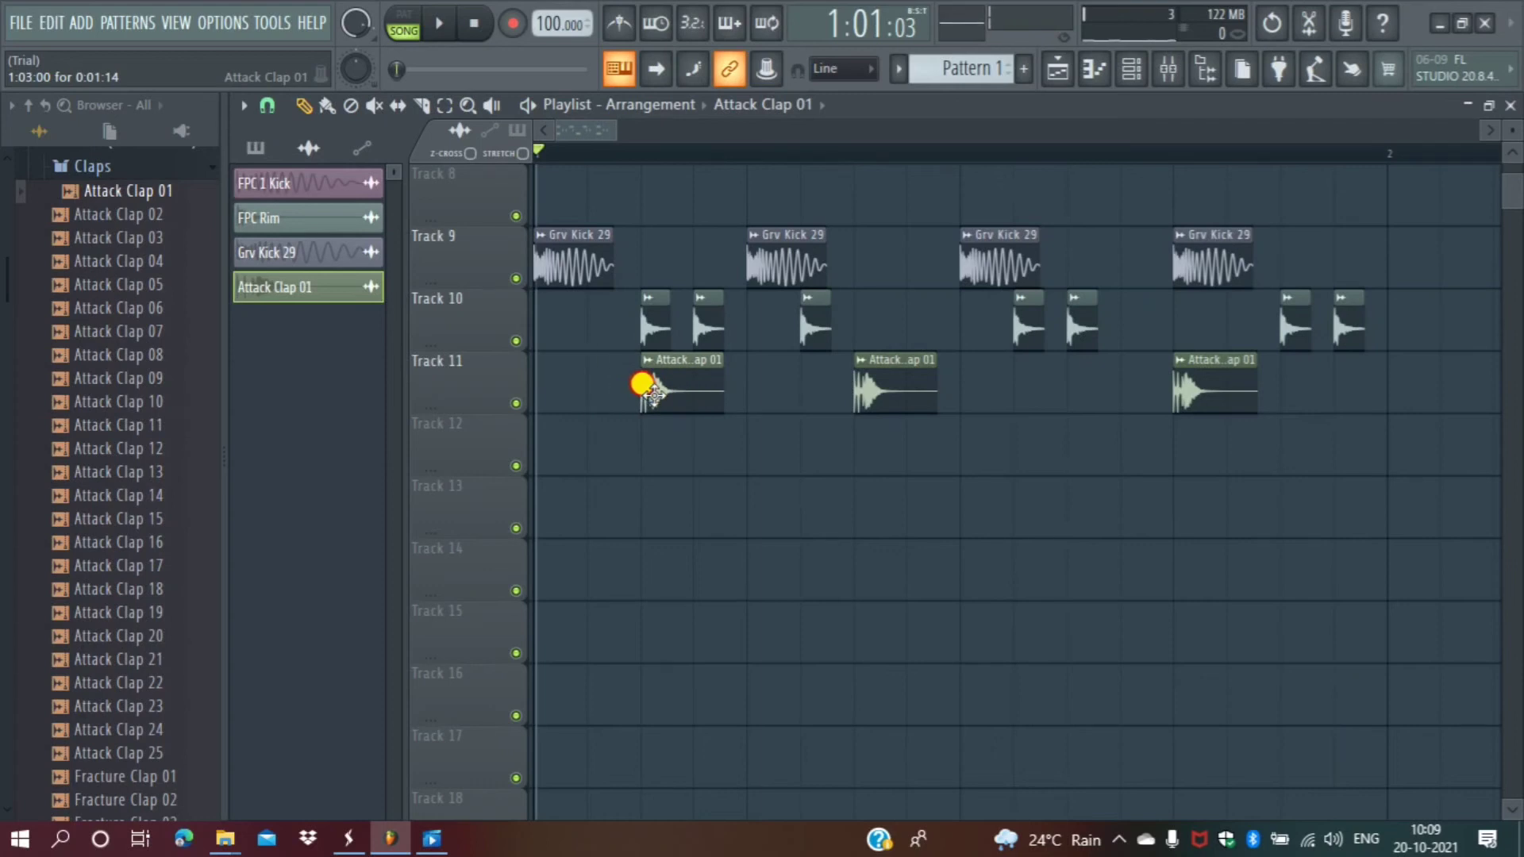
right_click(911, 384)
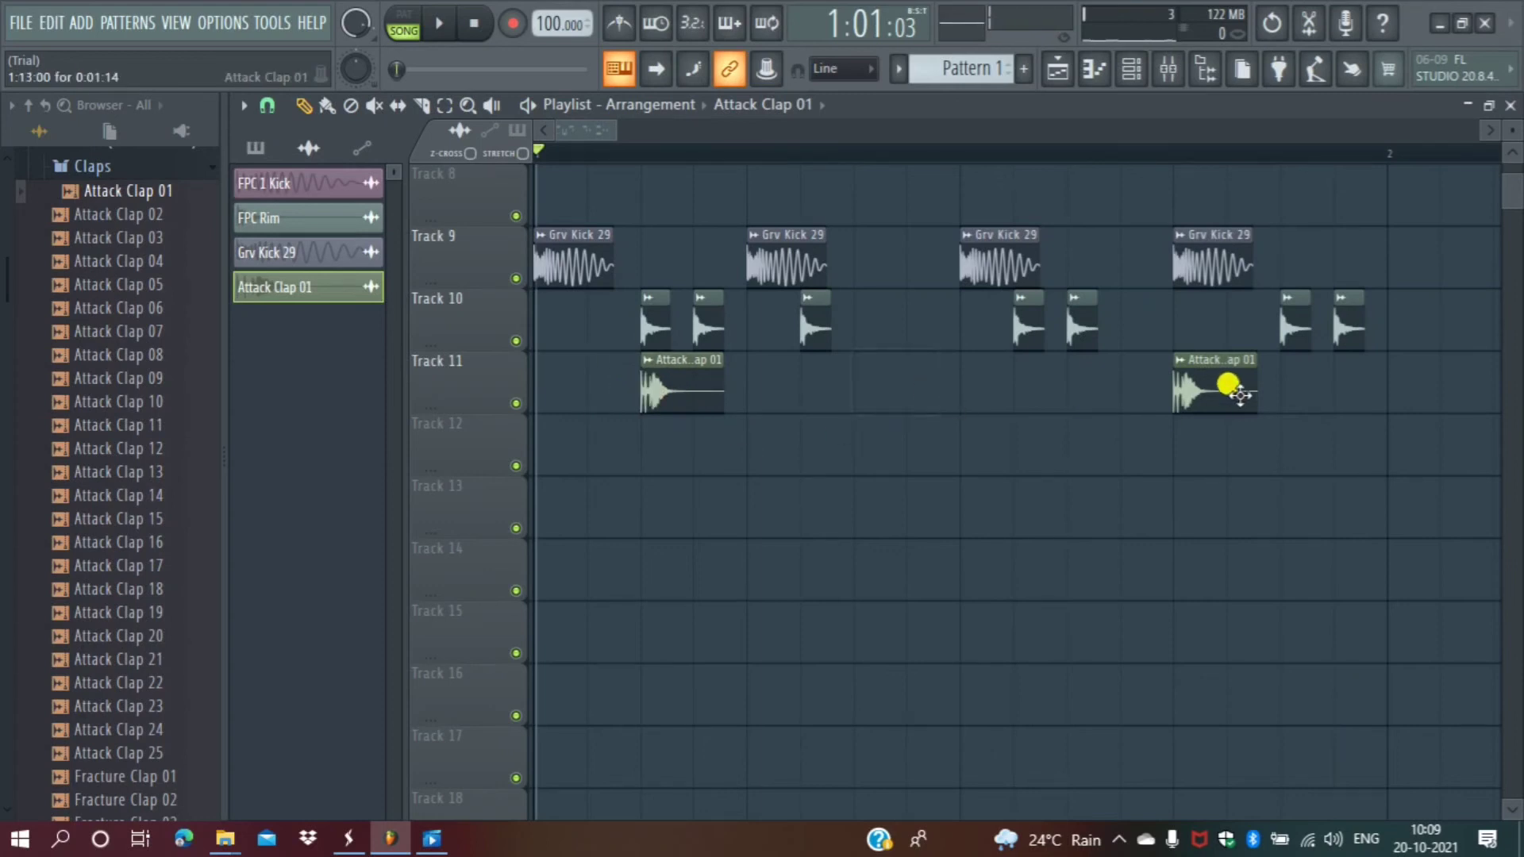
drag(642, 369, 670, 390)
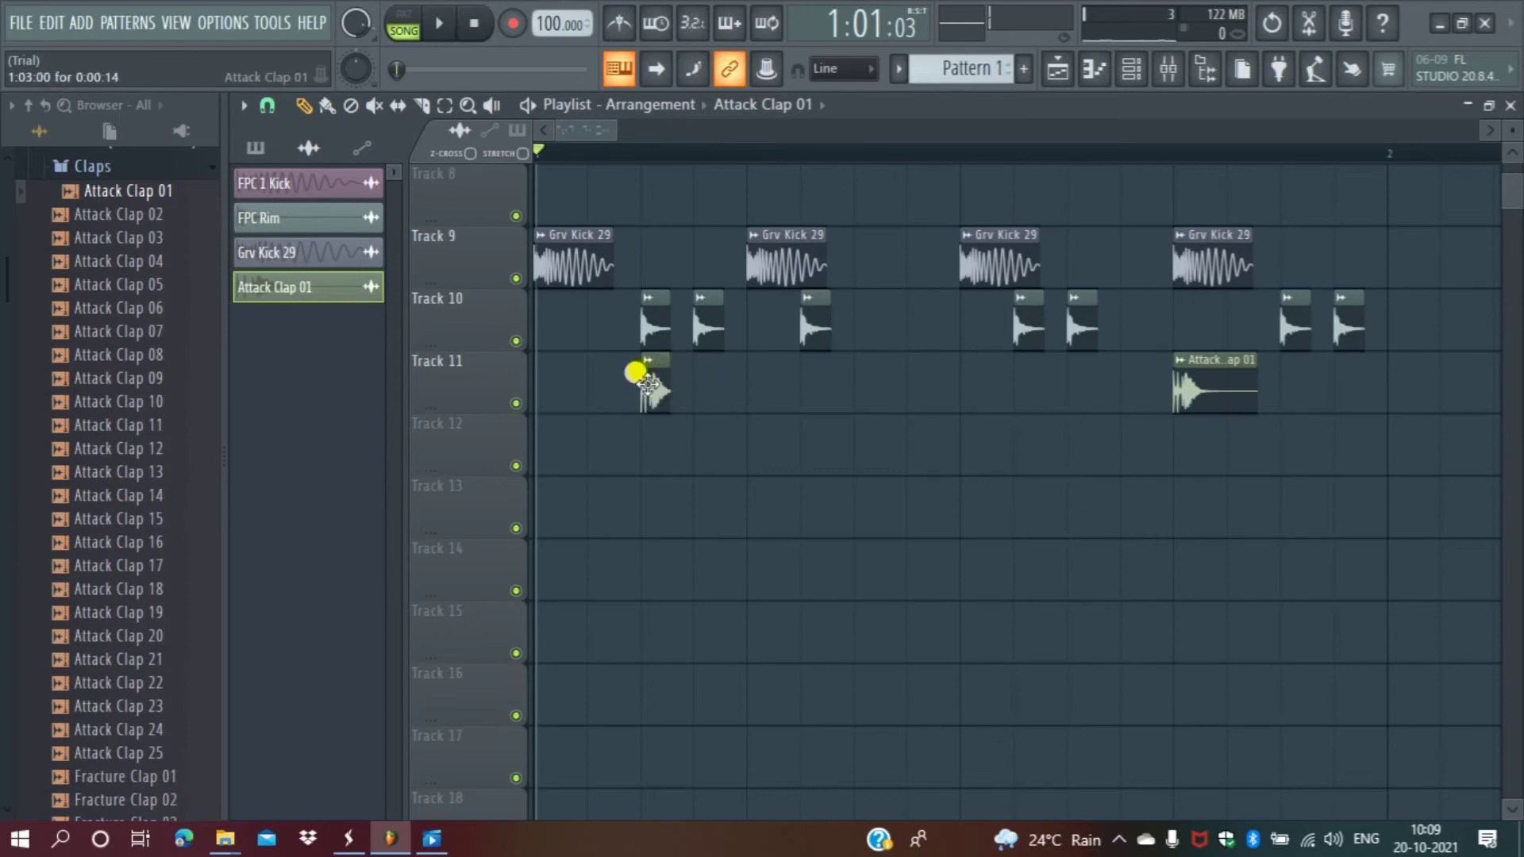
right_click(1206, 383)
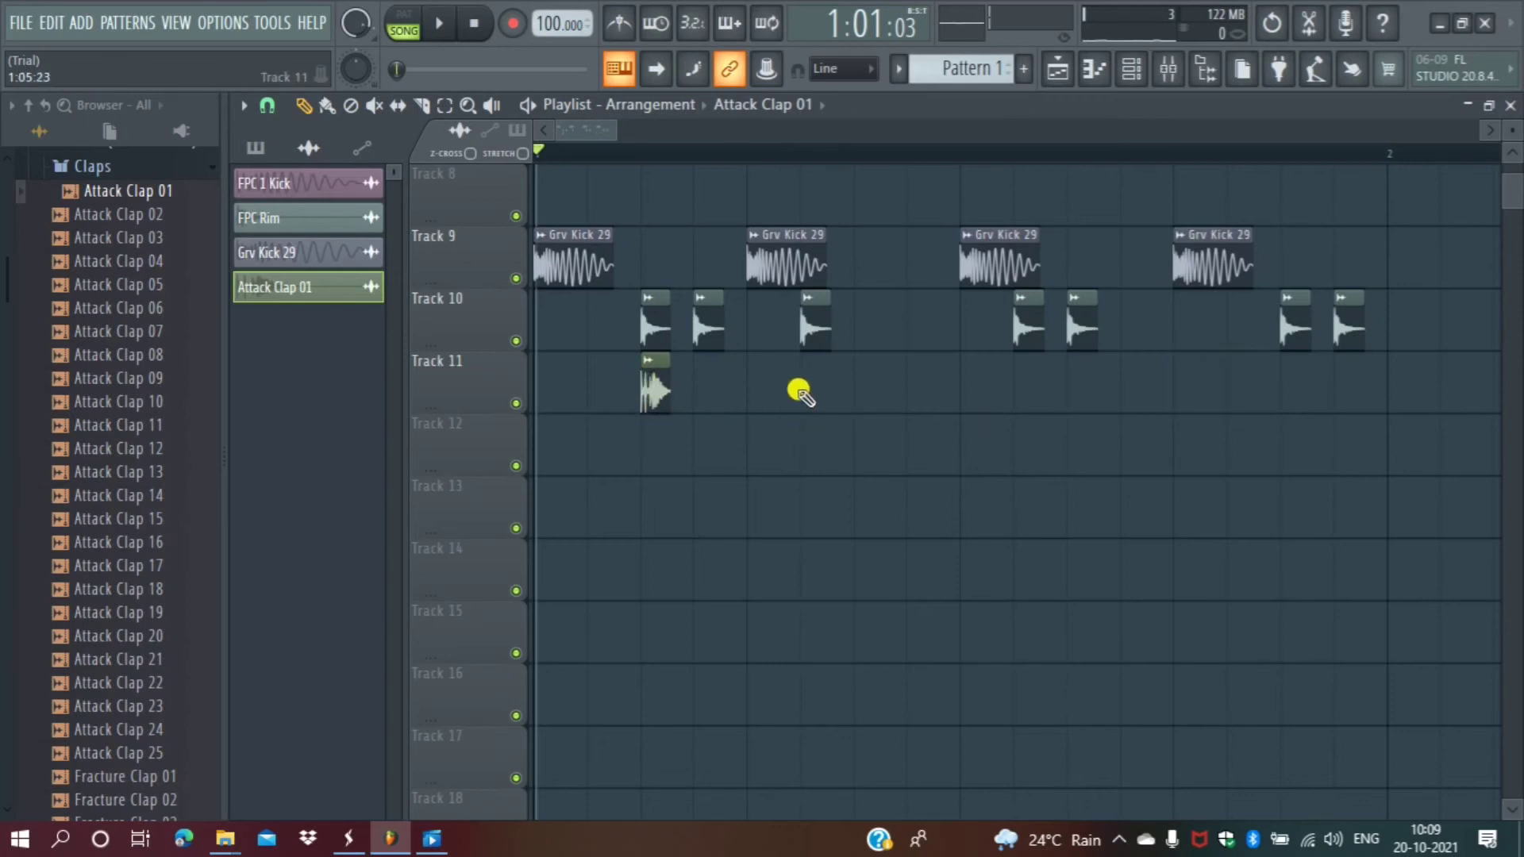
Place short Attack Clap 01 clips at steps 2, 7, 8, 12 and 15 on Track 11, removing the one at step 3 during playback.
click(851, 389)
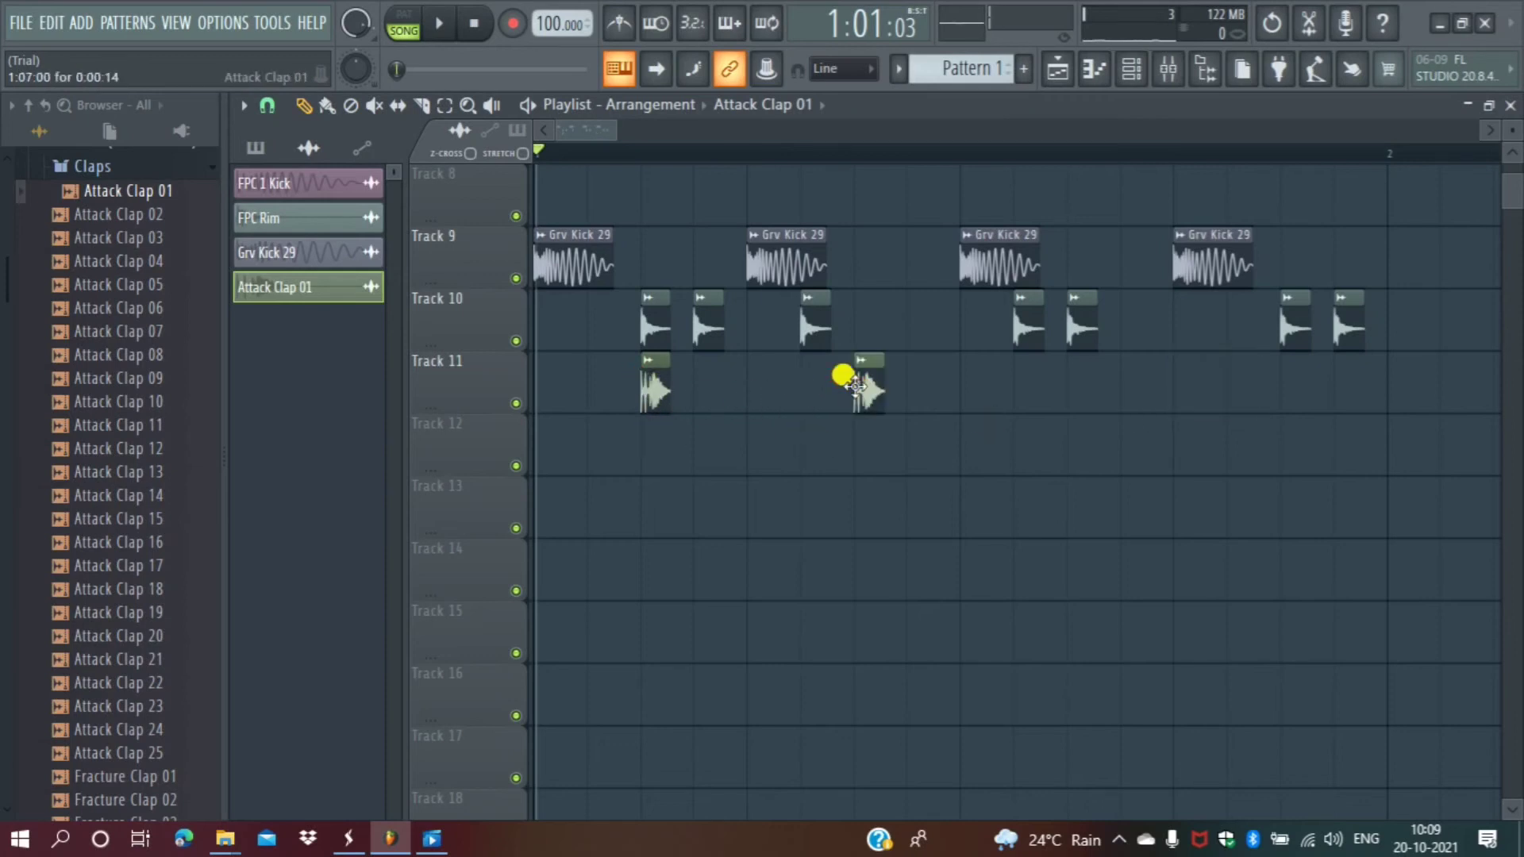
click(1119, 389)
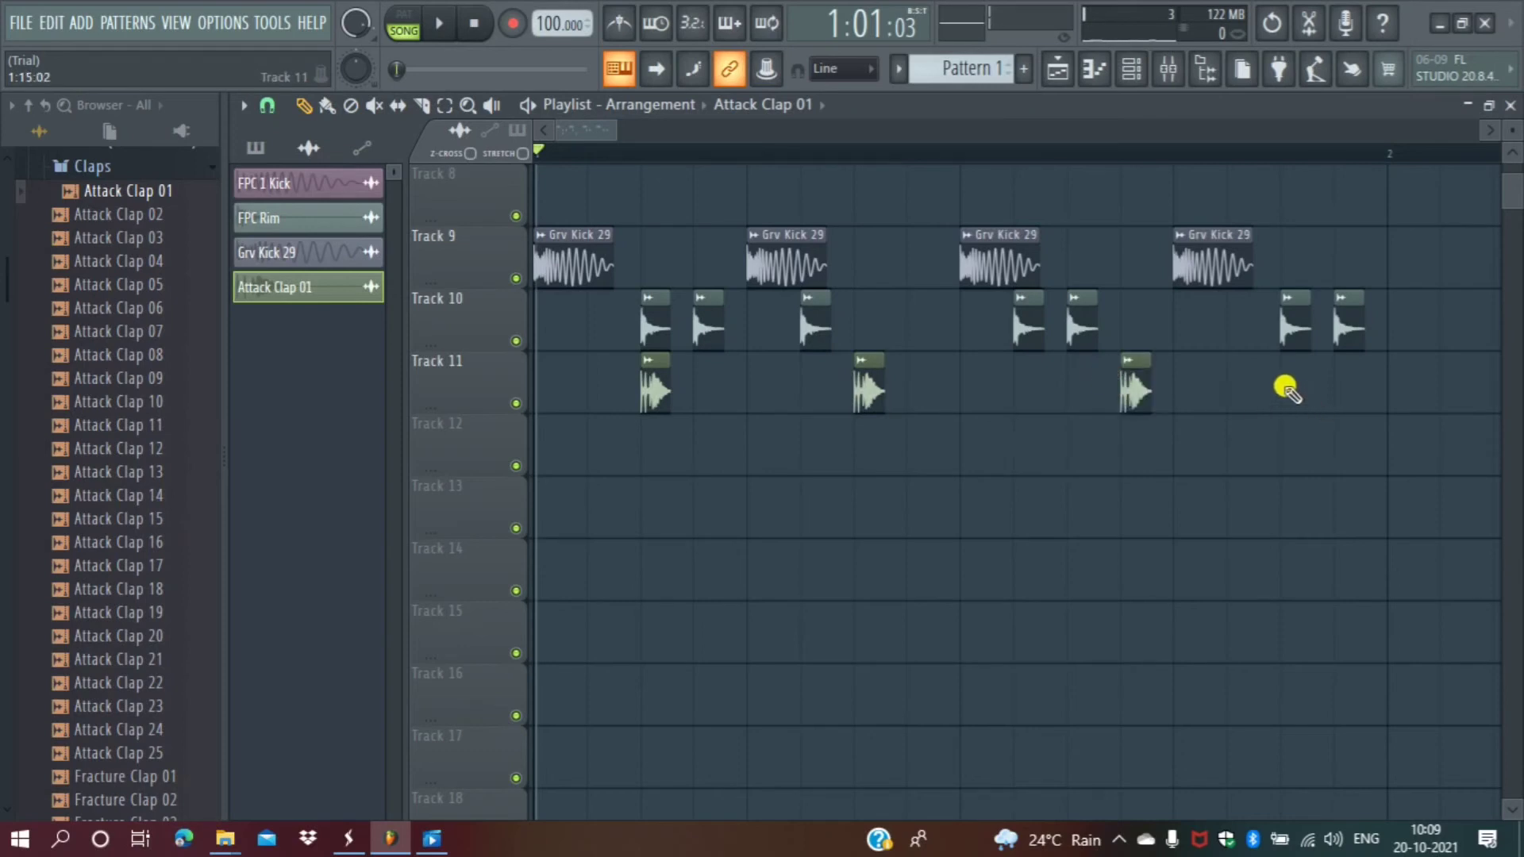
click(1285, 387)
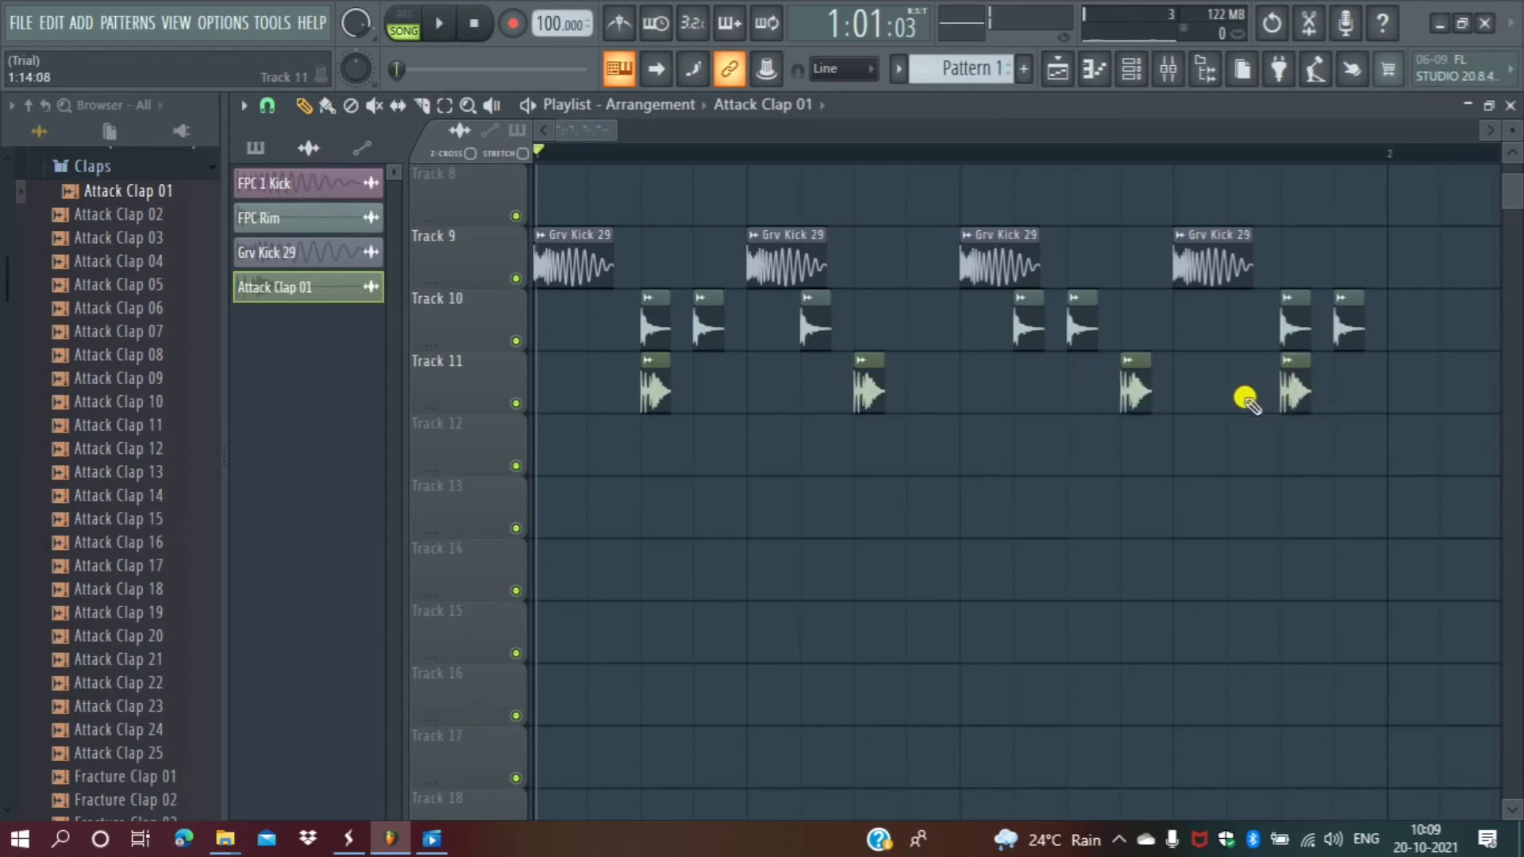
click(582, 395)
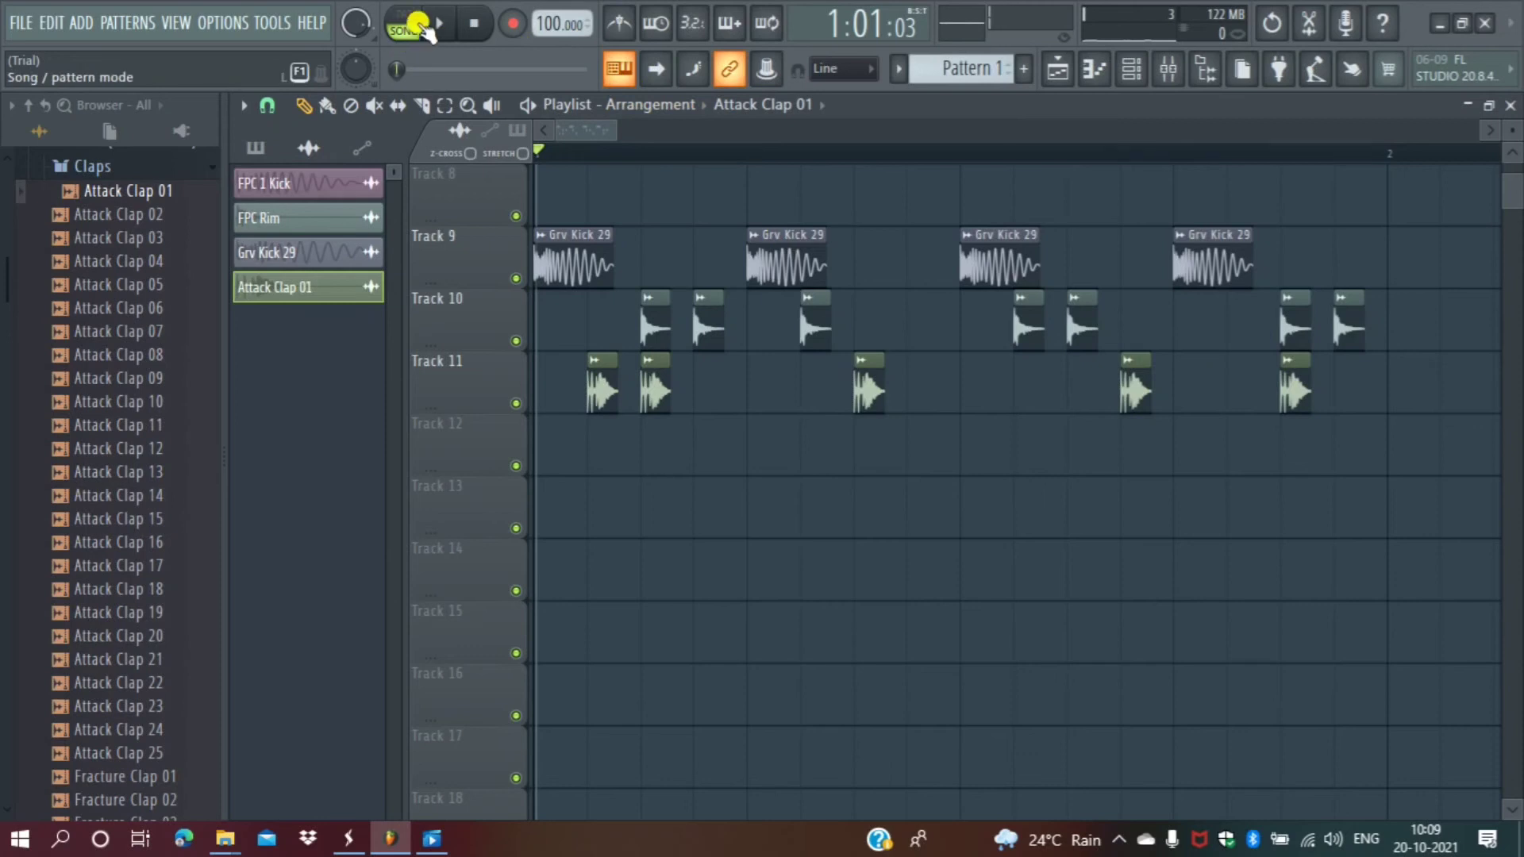
key(space)
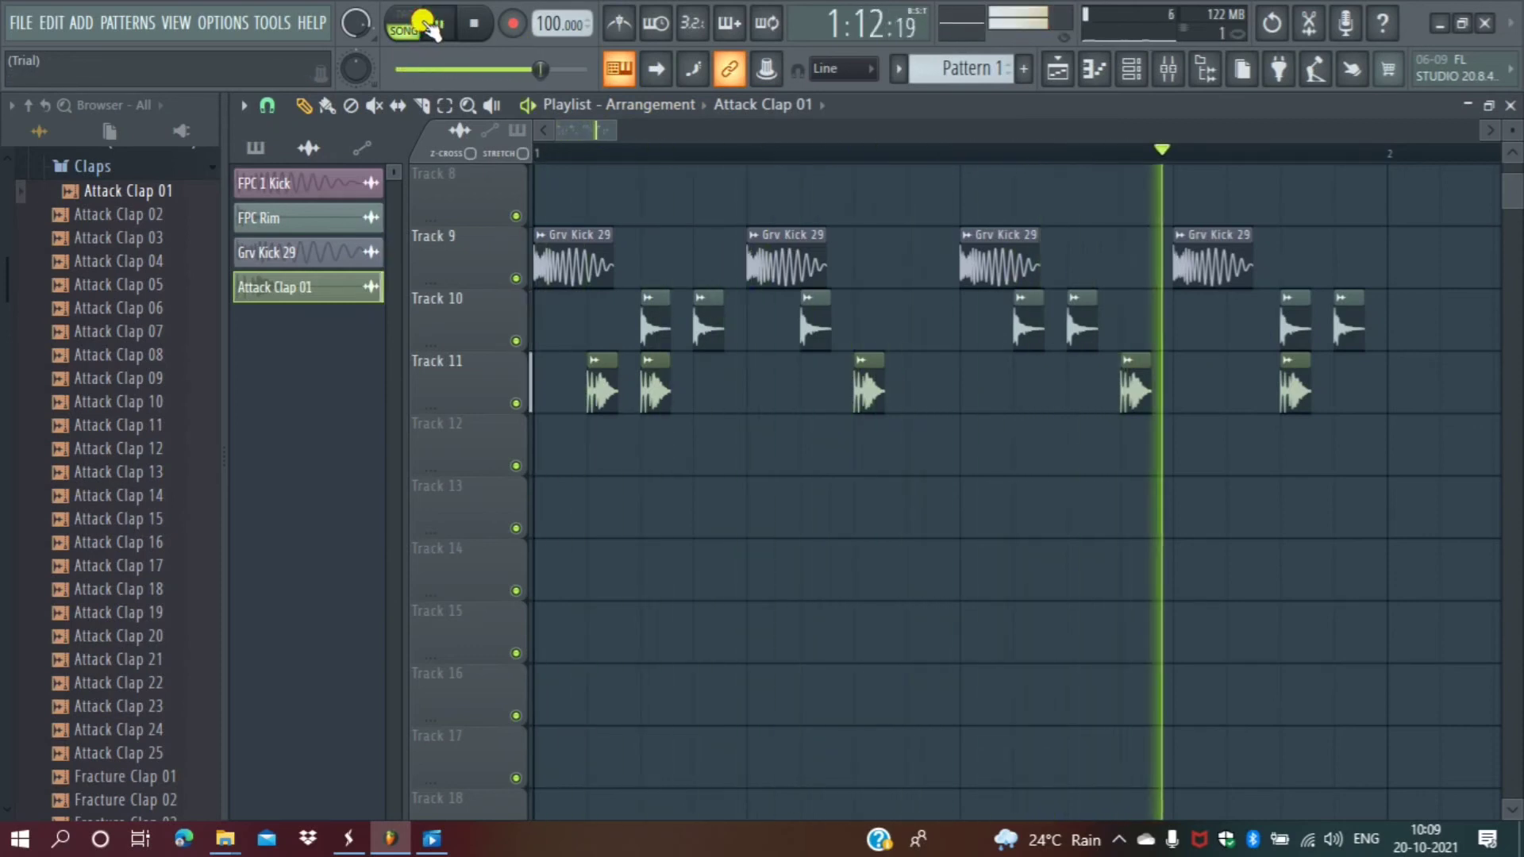
click(909, 387)
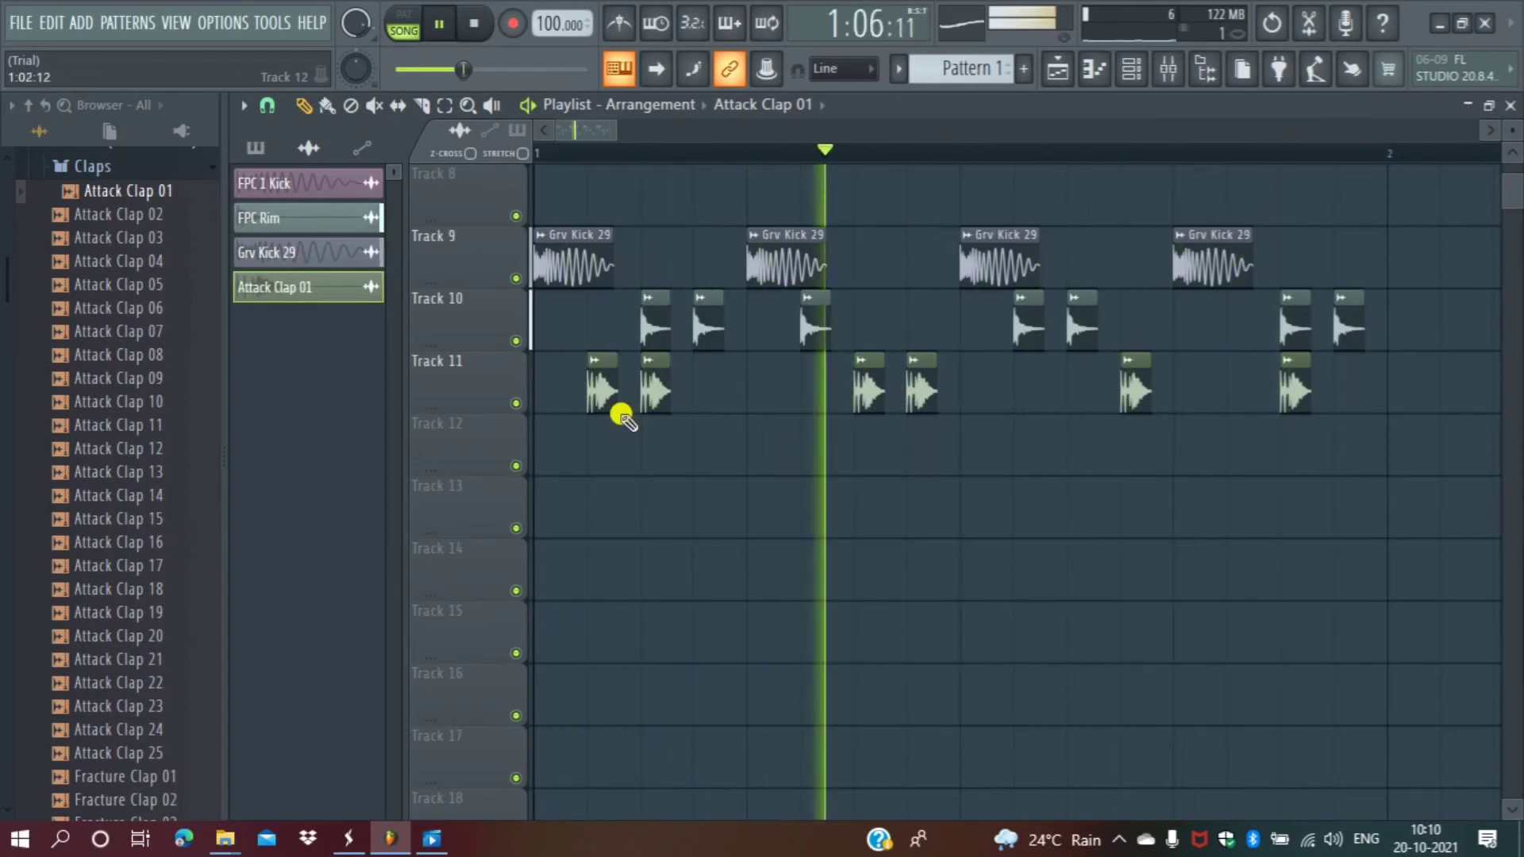
right_click(649, 391)
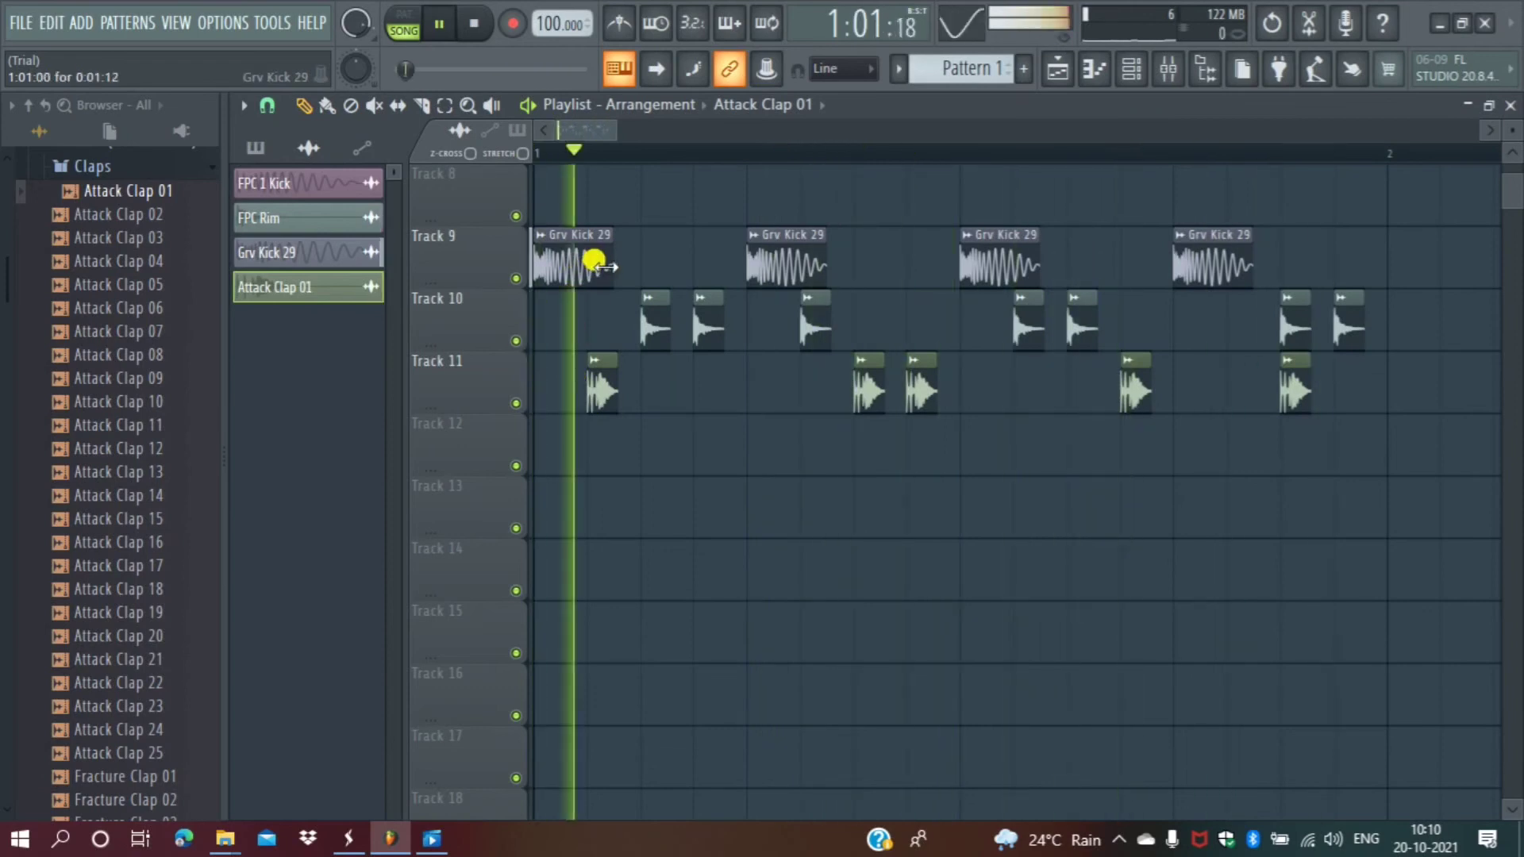
Delete the Grv Kick 29 clips at beats 2 and 4 on Track 9 and audition the thinned-out beat.
right_click(758, 252)
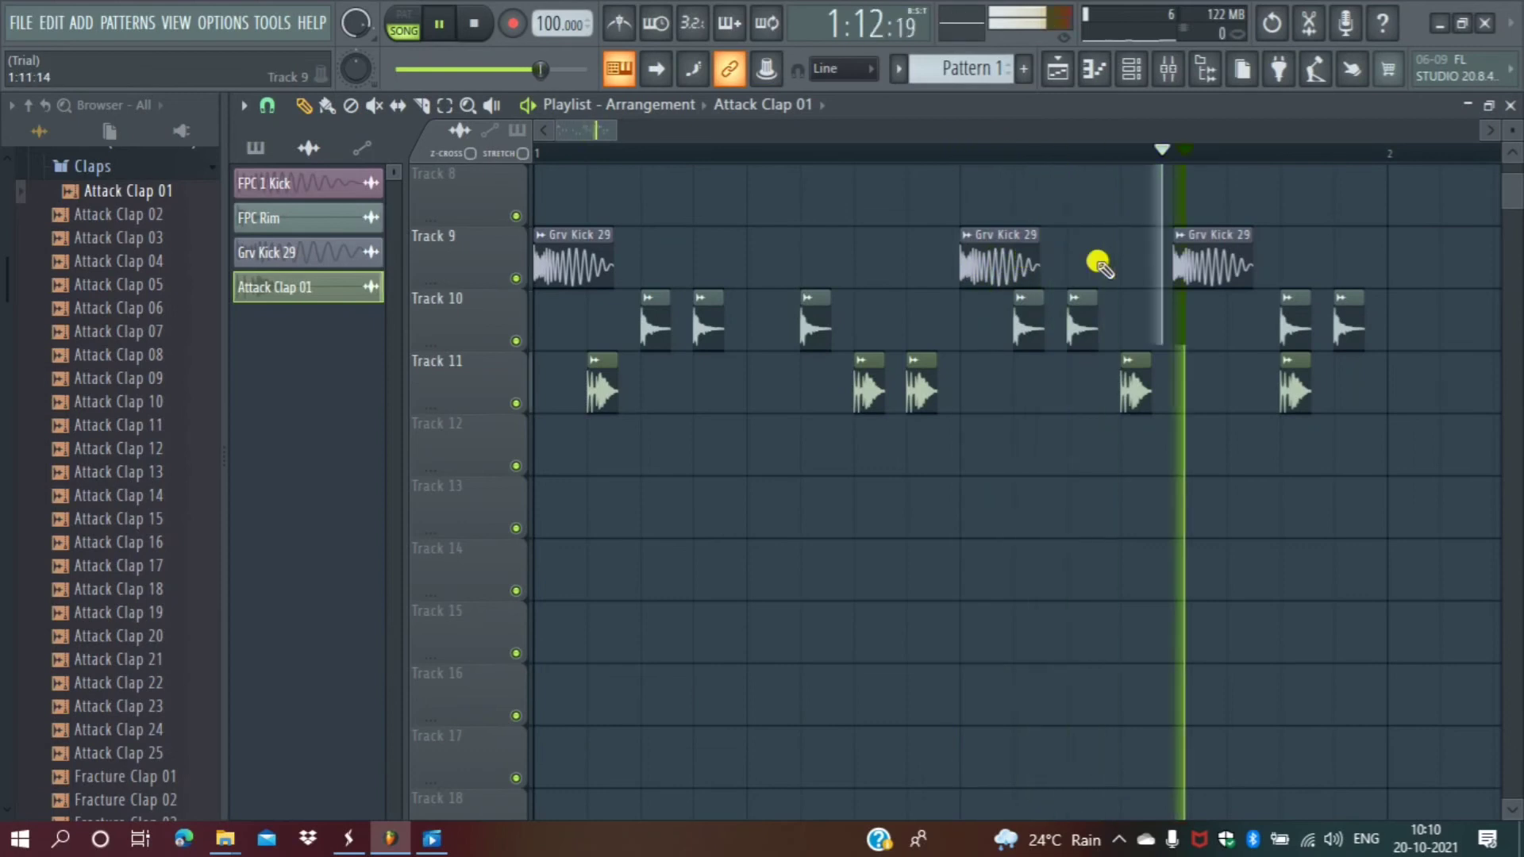
right_click(1198, 250)
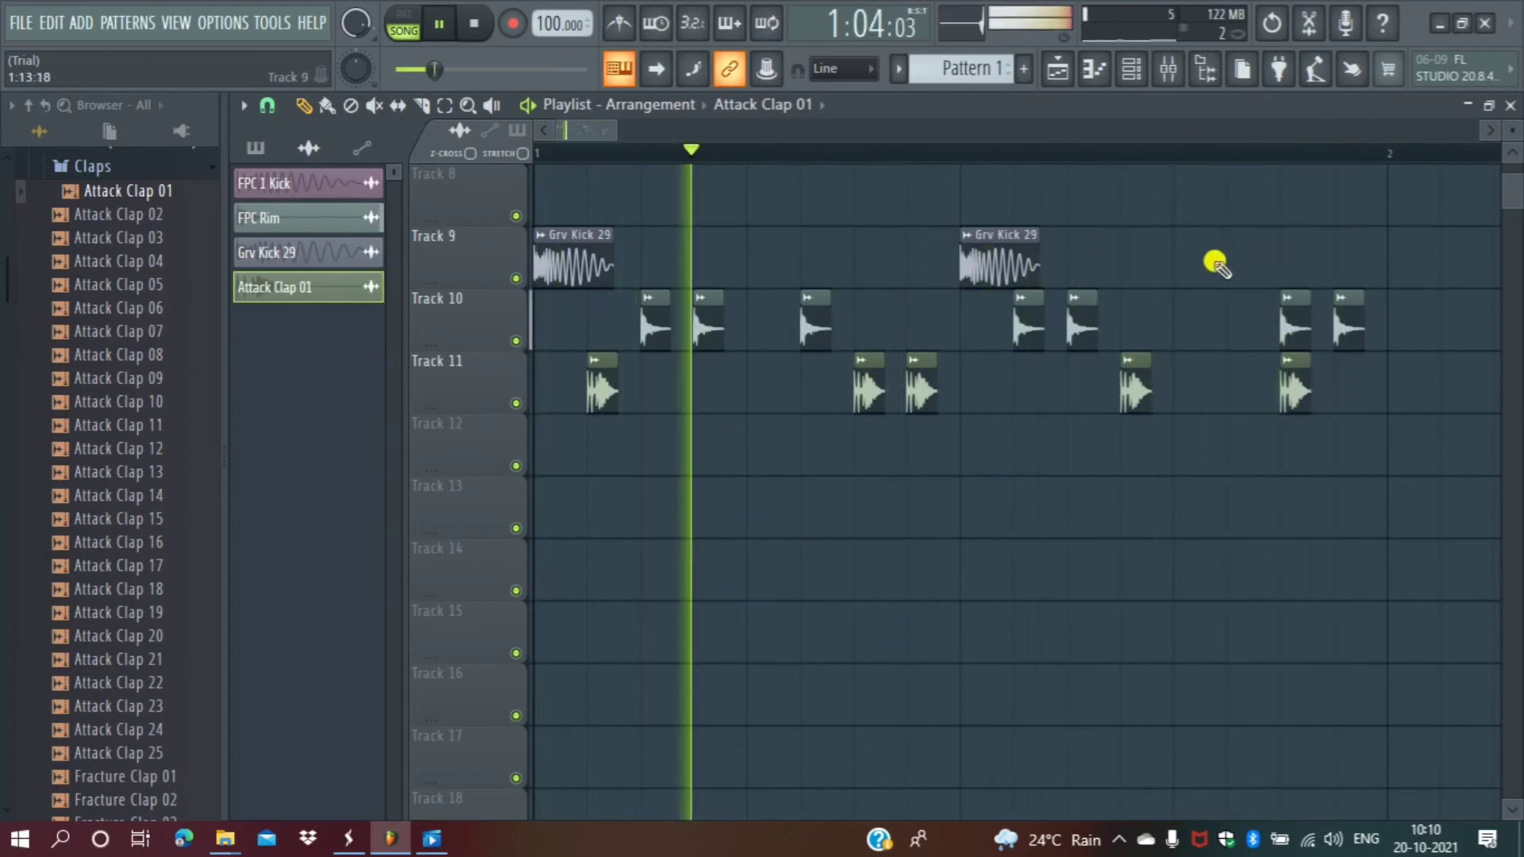
click(1175, 264)
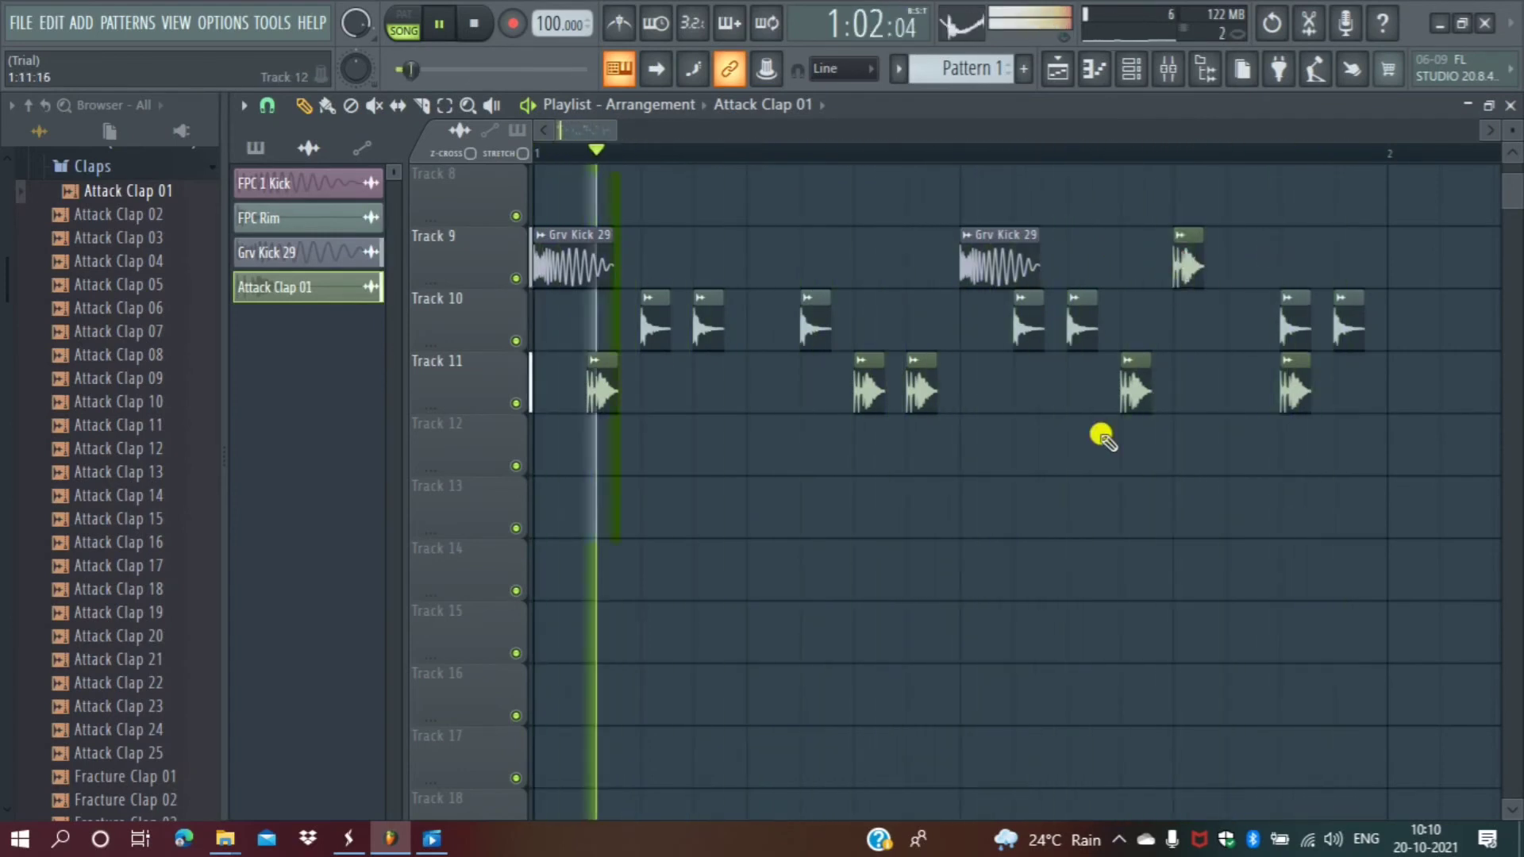
right_click(1183, 255)
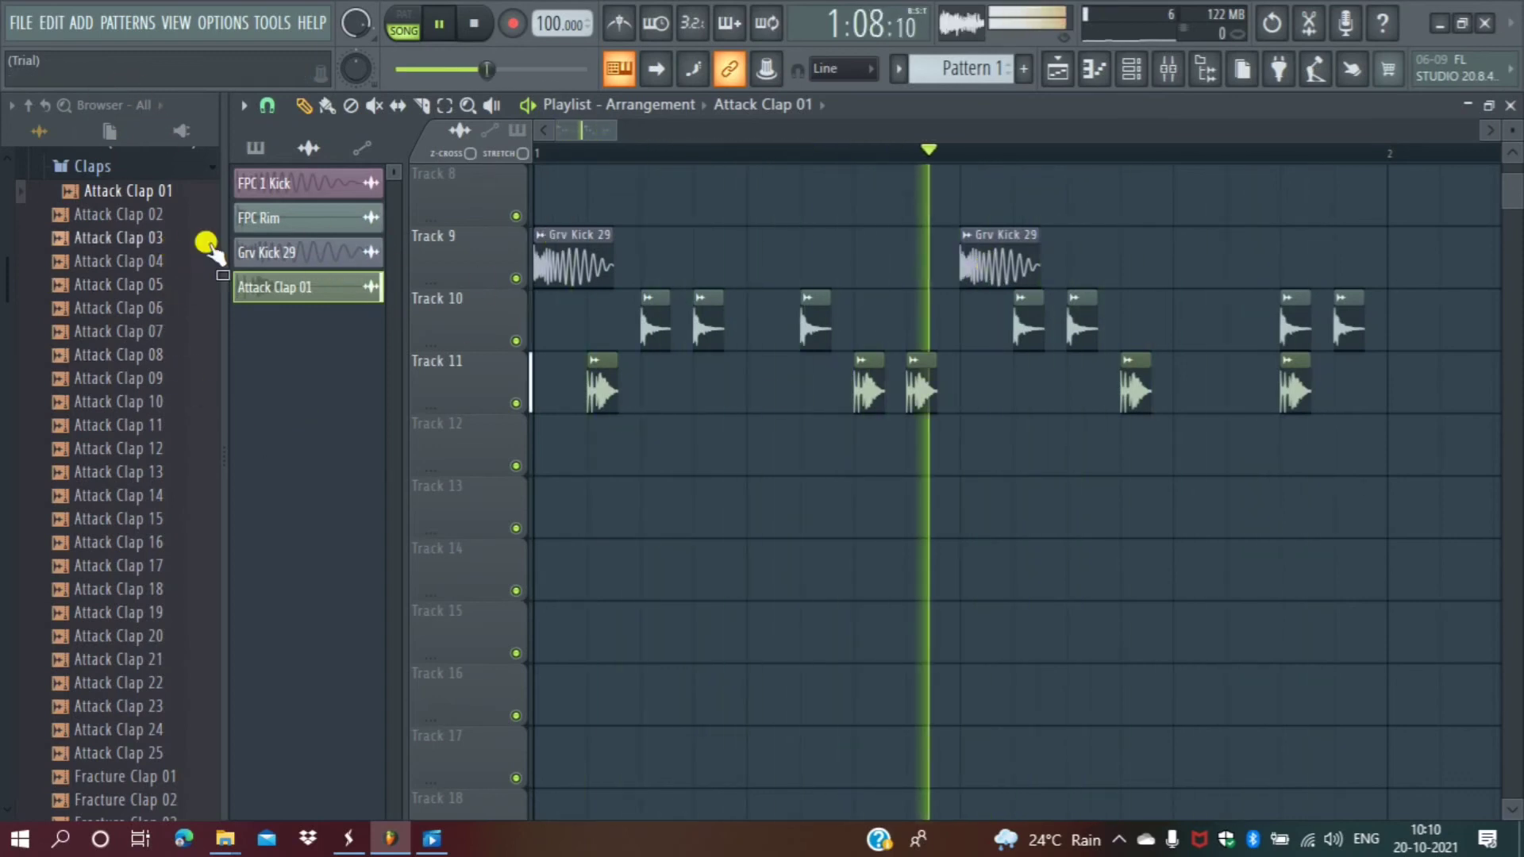
click(441, 26)
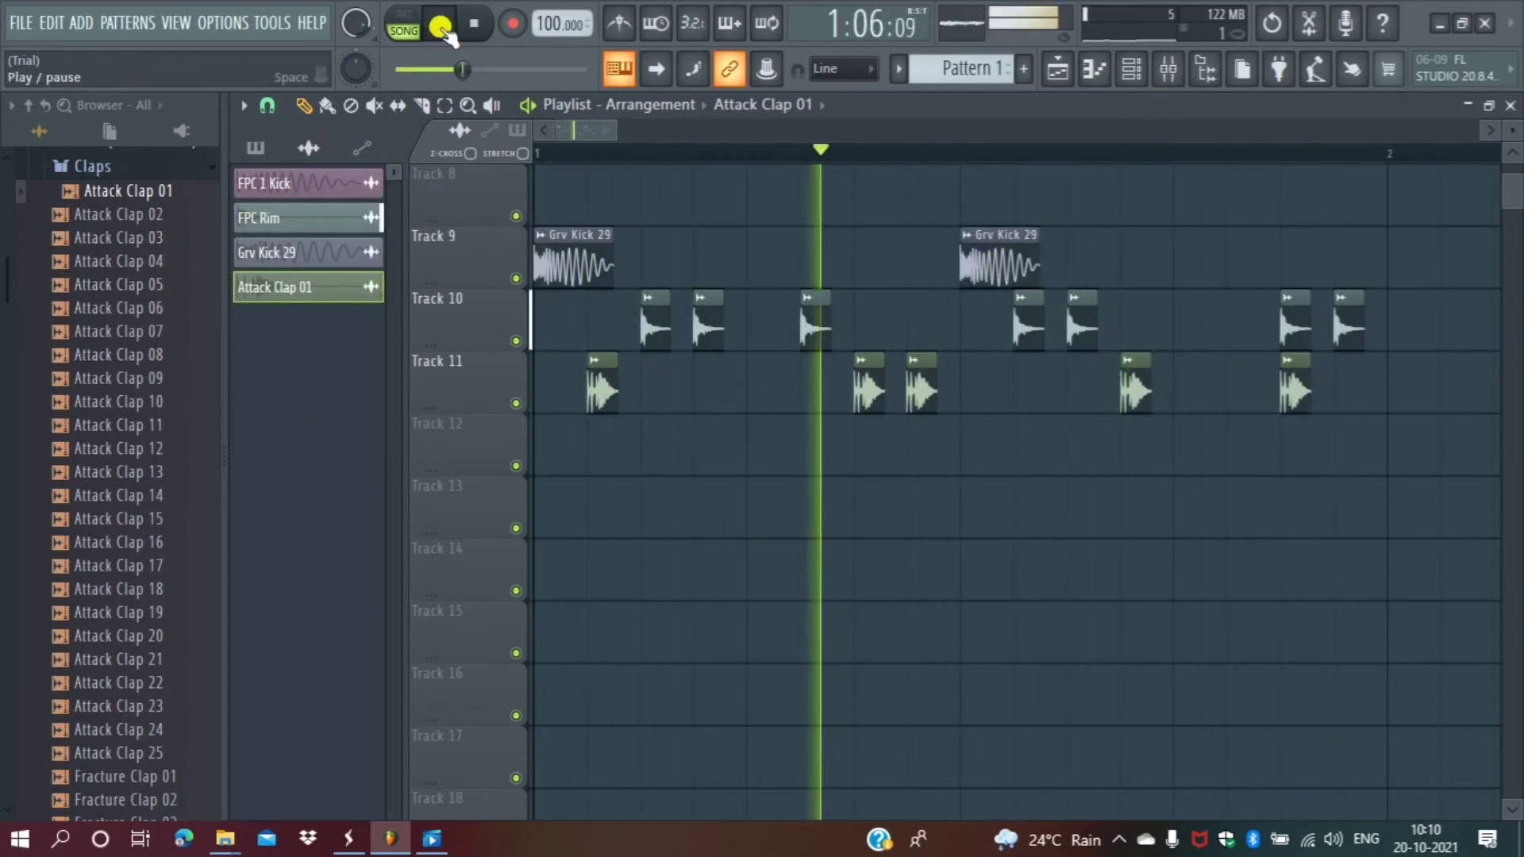
click(441, 26)
Delete all the clips from Tracks 9, 10 and 11 of the playlist.
scroll(151, 643, down, 10)
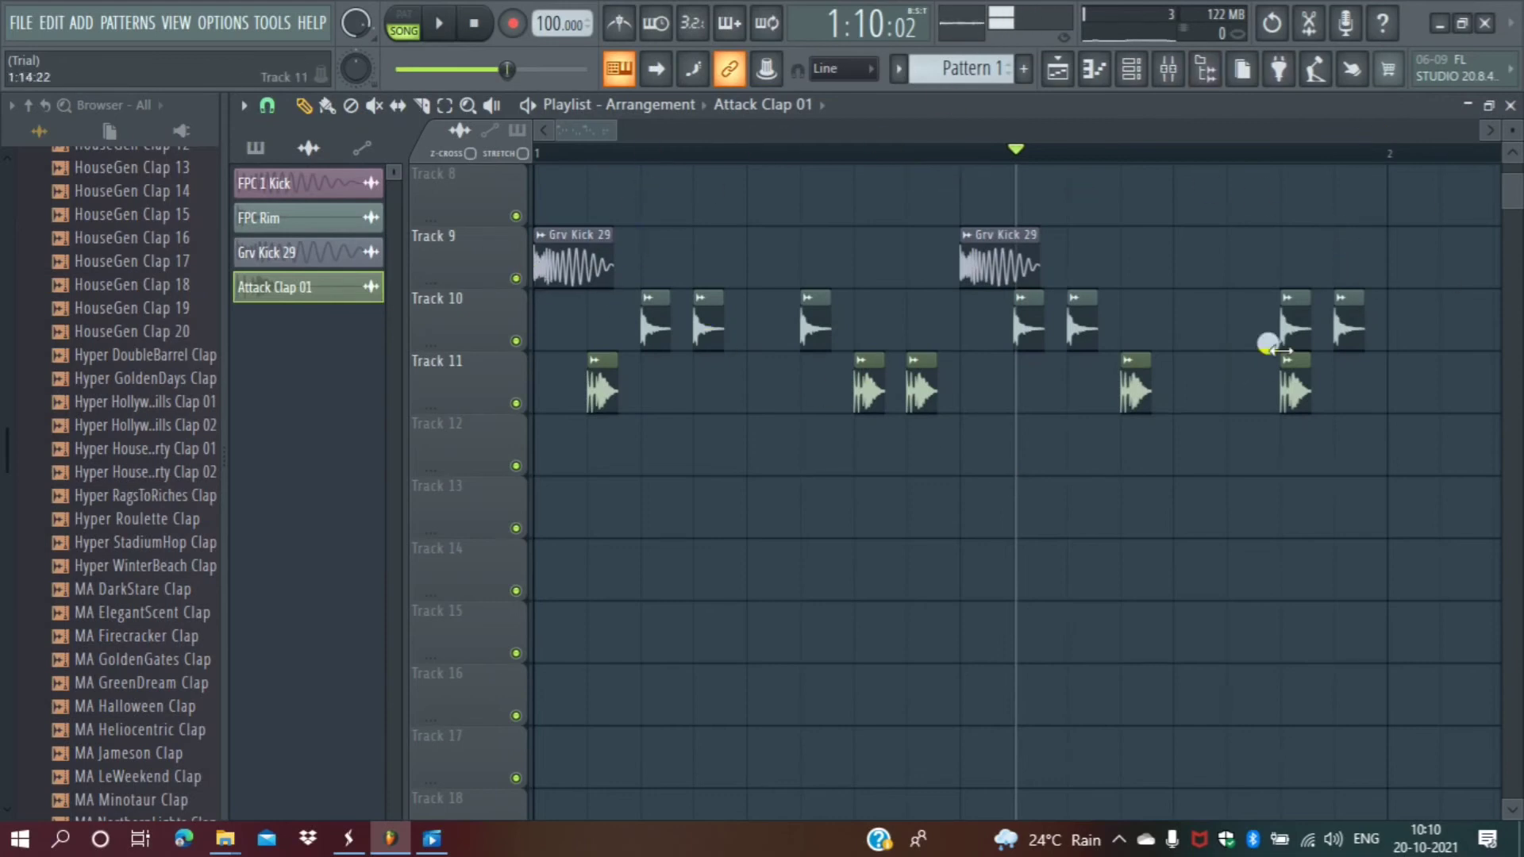
mouse_move(1381, 325)
mouse_down()
mouse_move(1282, 306)
mouse_move(789, 313)
mouse_move(572, 374)
mouse_move(818, 406)
mouse_move(1412, 357)
mouse_move(1031, 249)
mouse_move(553, 237)
mouse_up()
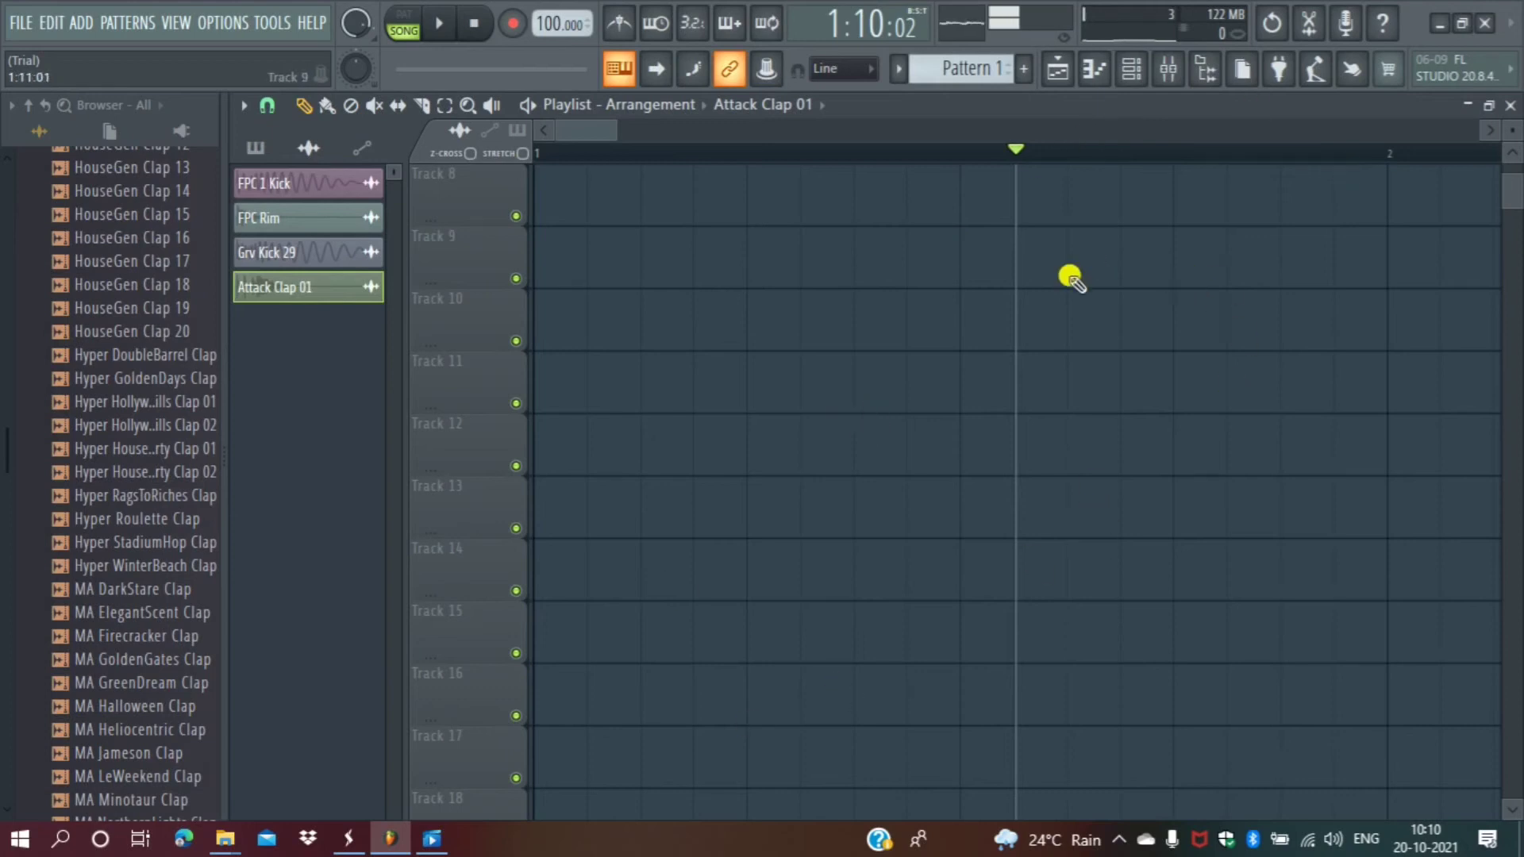
Enter notes A3, F#3, E3, A#3 and C#4 at steps 1, 4, 7, 12 and 16 in the Attack Clap 01 piano roll and audition them.
click(1096, 70)
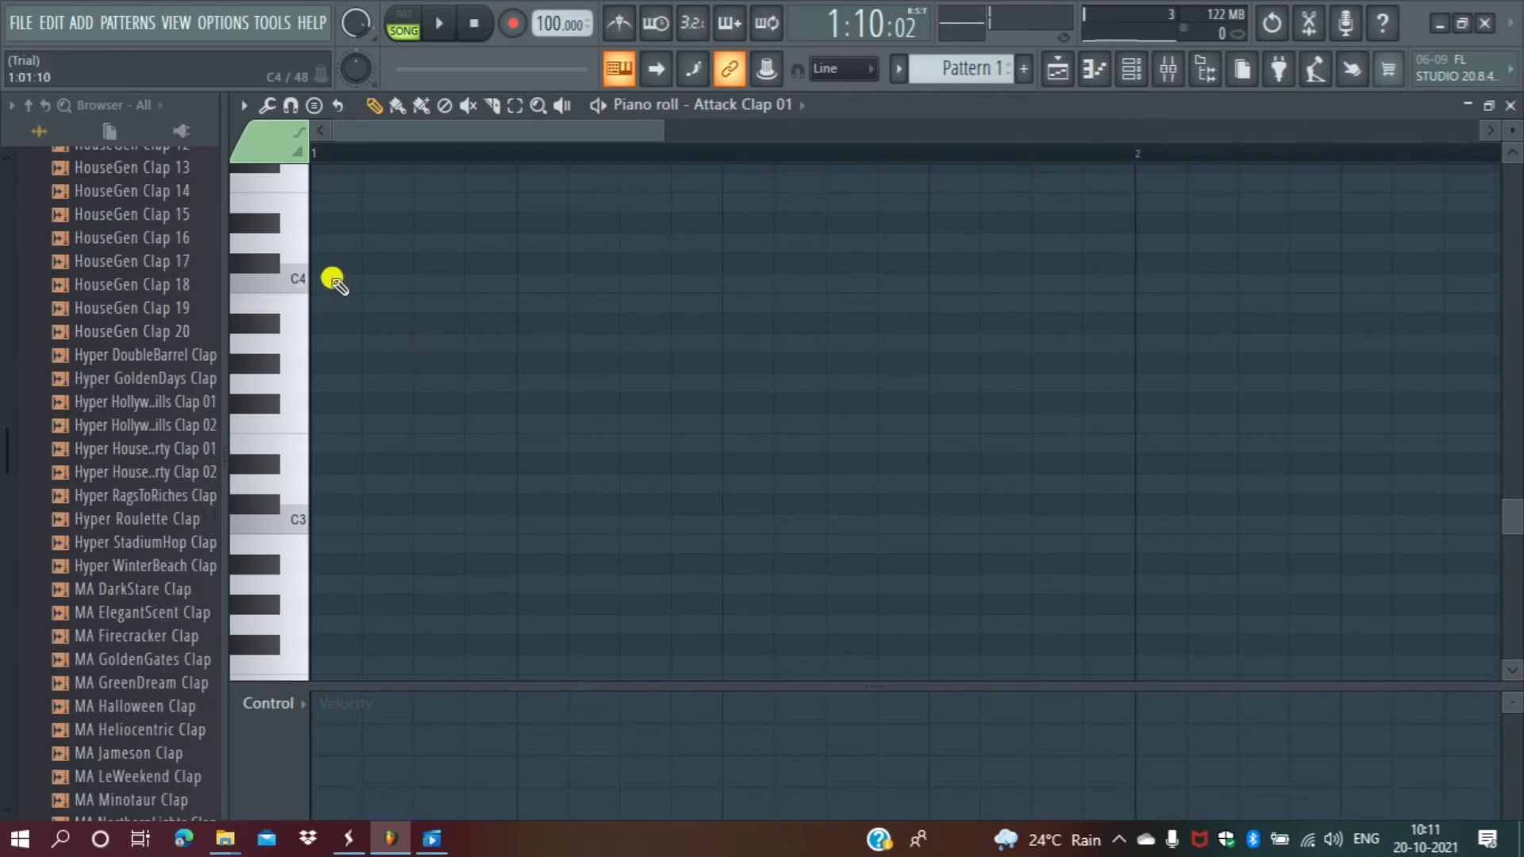
click(322, 343)
click(472, 403)
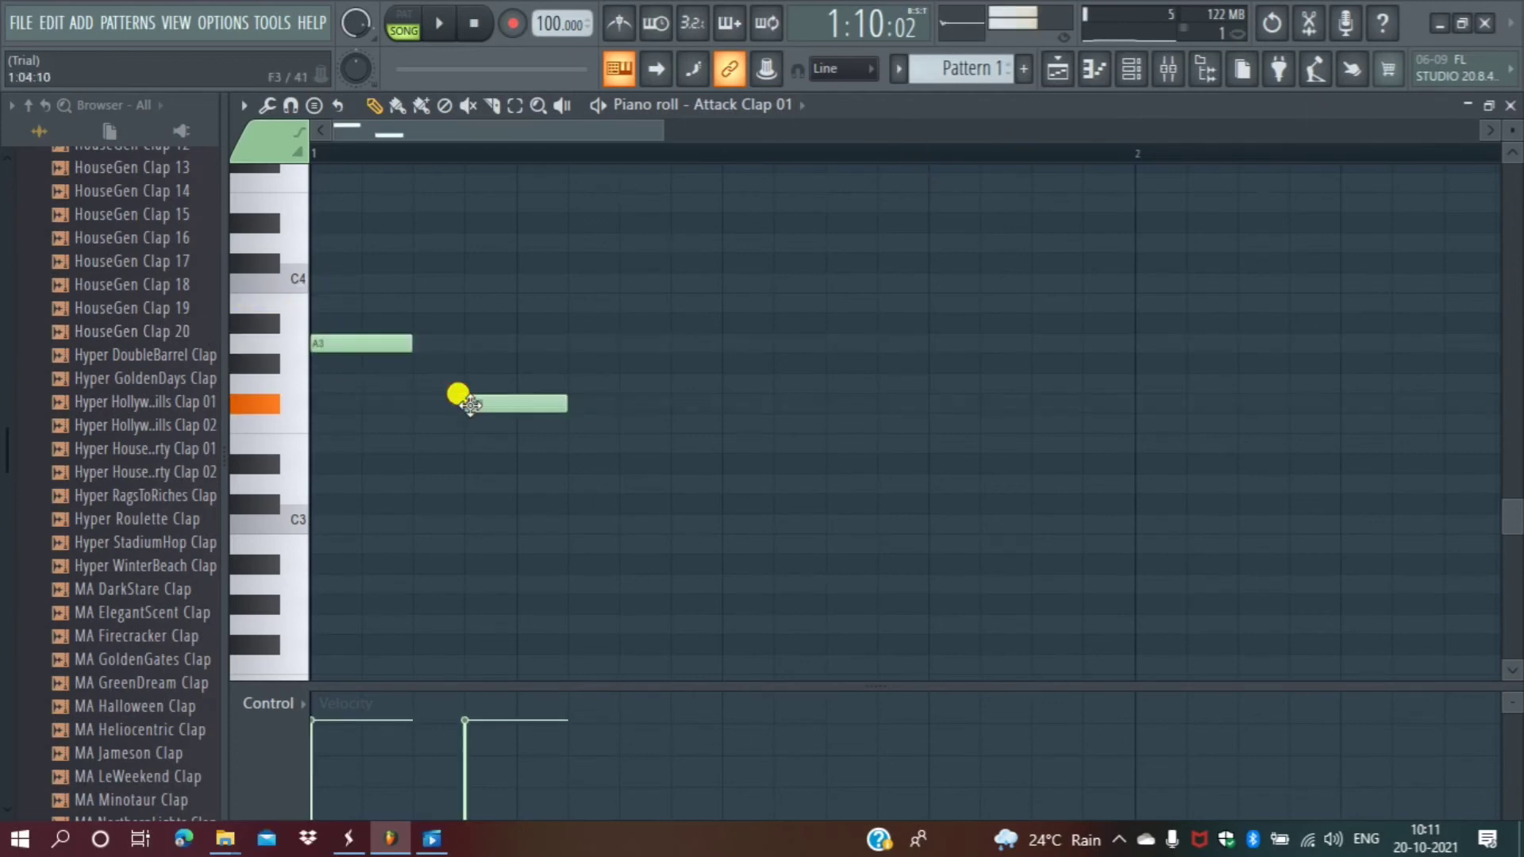
click(637, 442)
click(879, 324)
click(1087, 262)
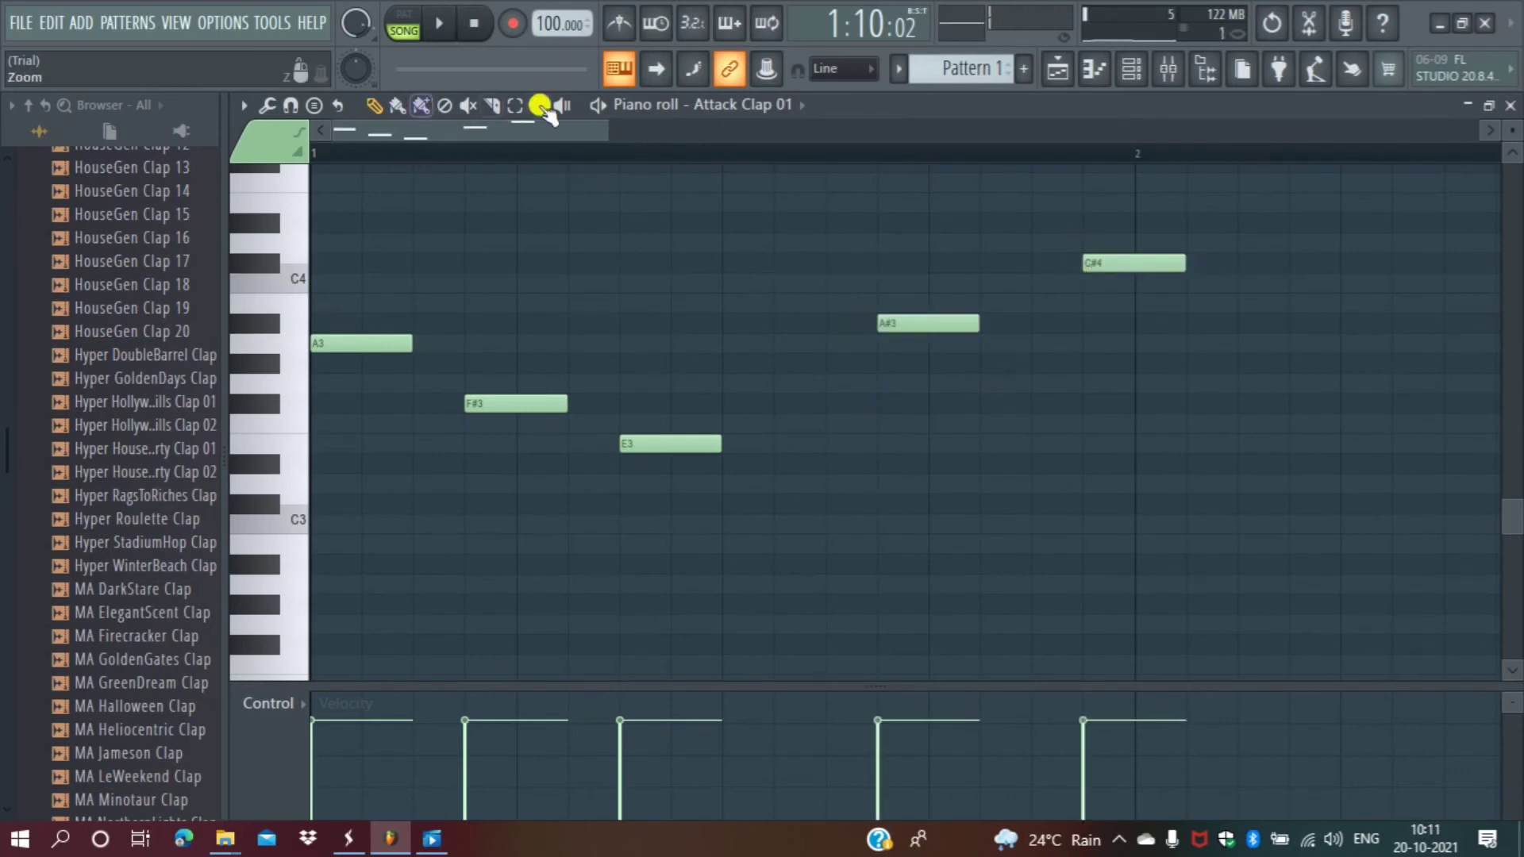
click(599, 104)
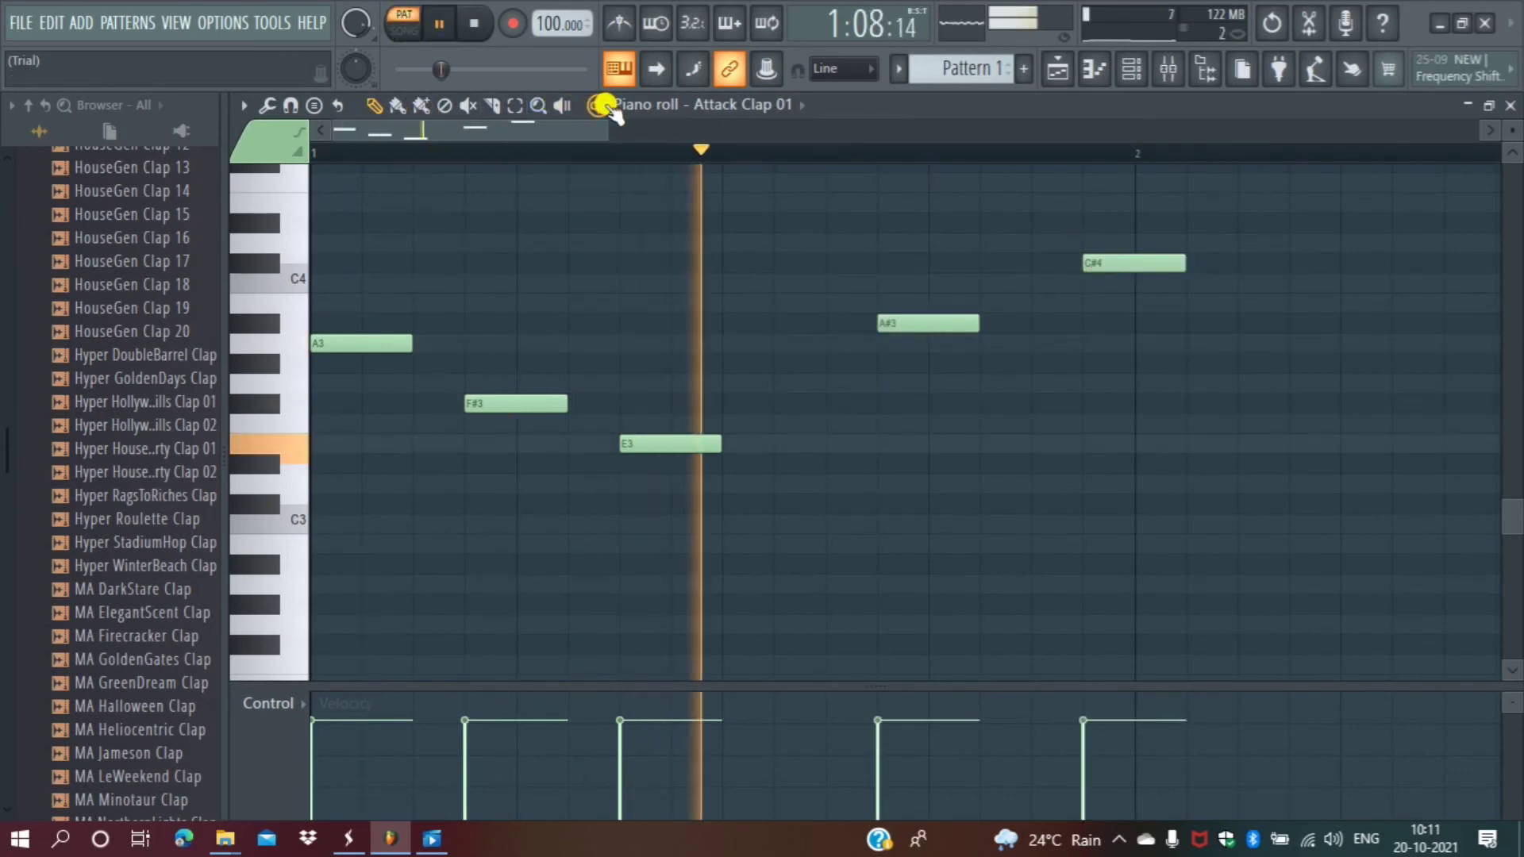
click(602, 105)
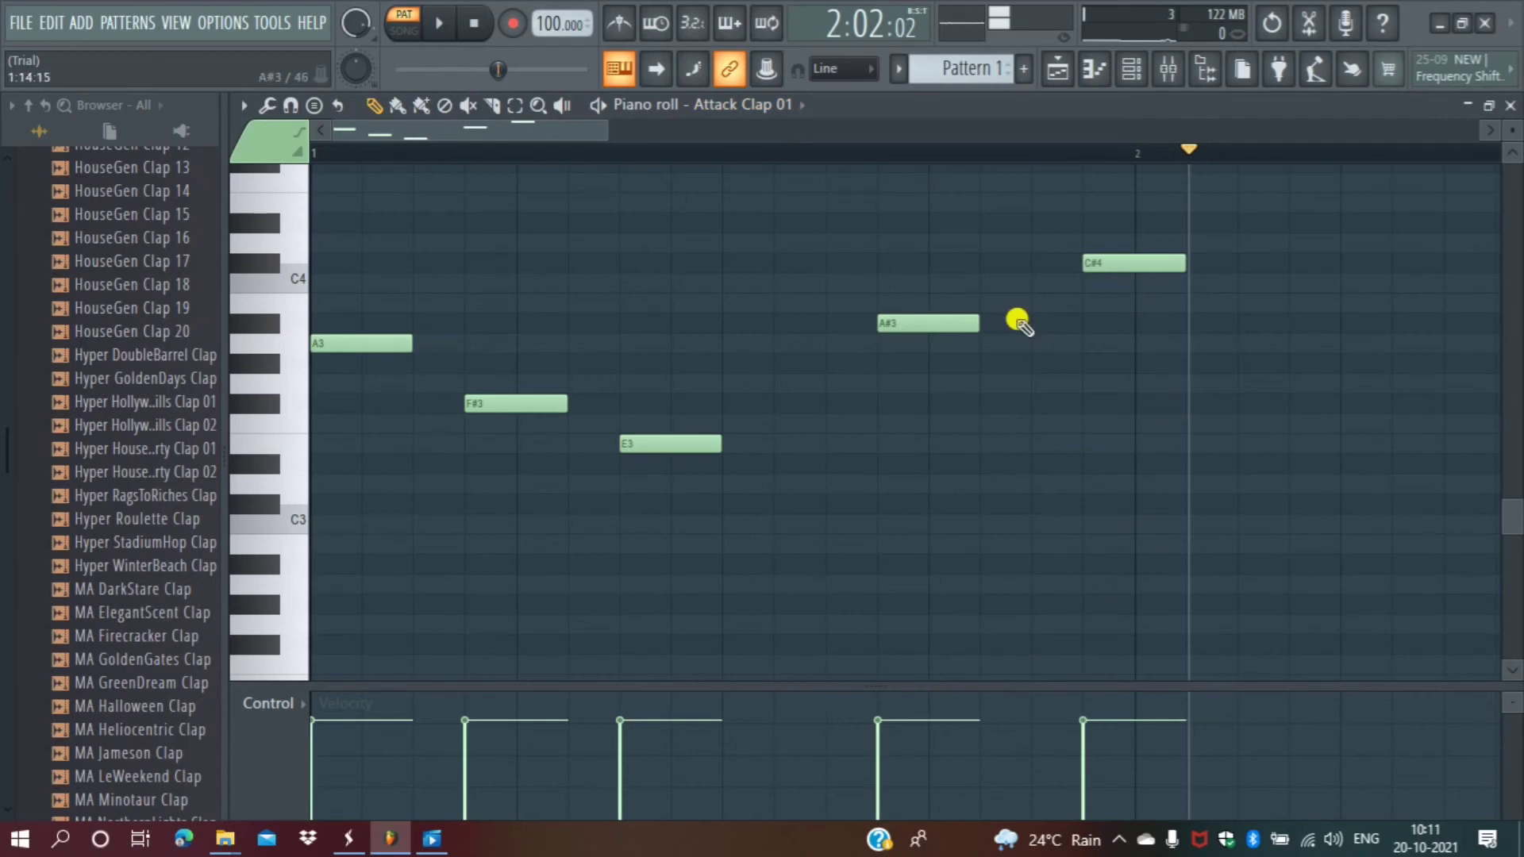
Delete all five notes from the Attack Clap 01 piano roll.
right_click(1137, 253)
right_click(933, 323)
right_click(662, 443)
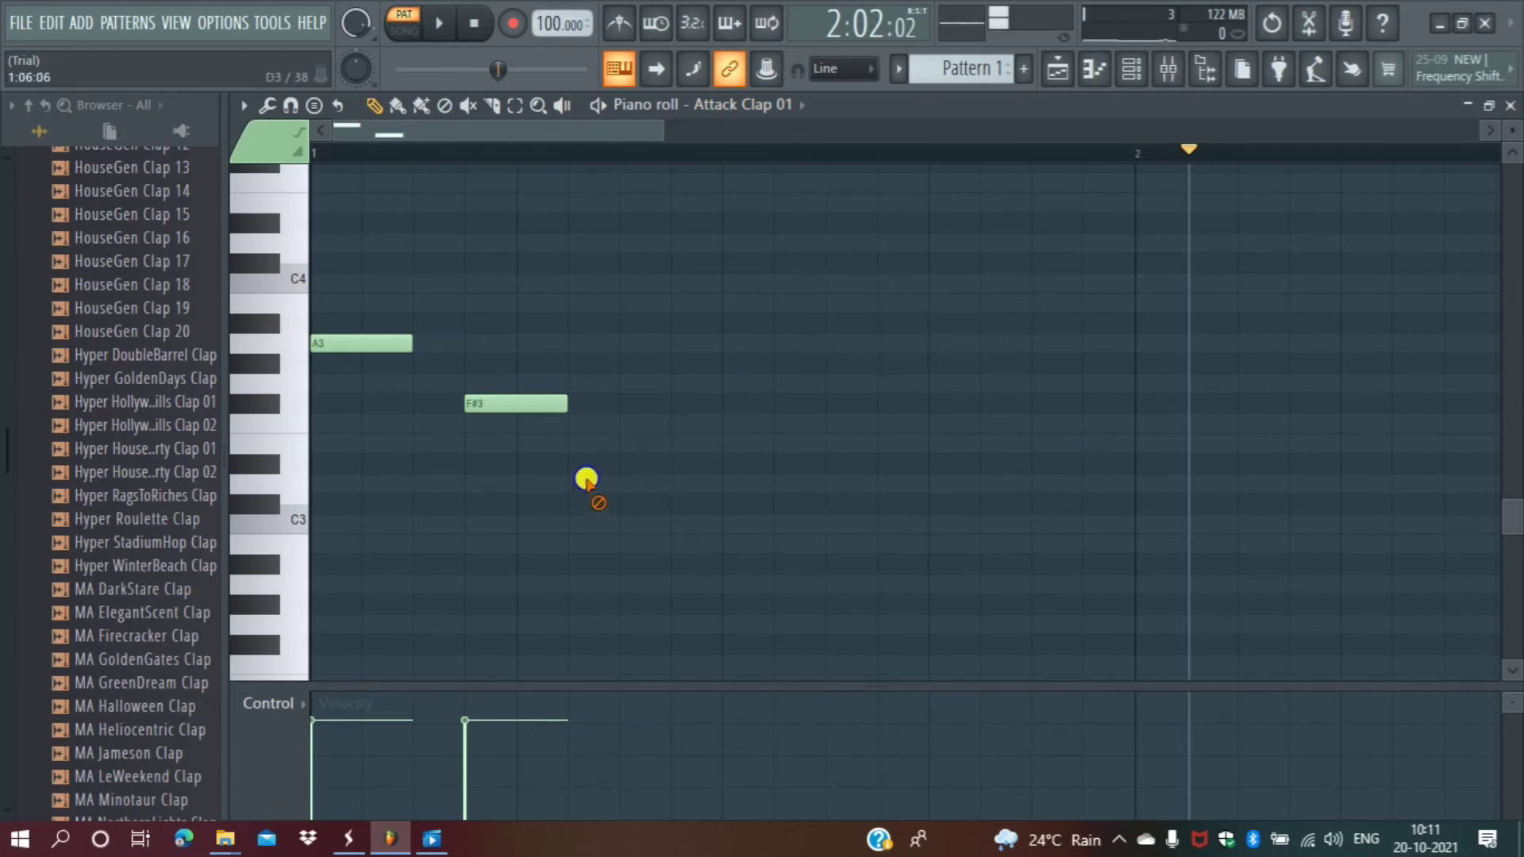
right_click(516, 403)
right_click(373, 343)
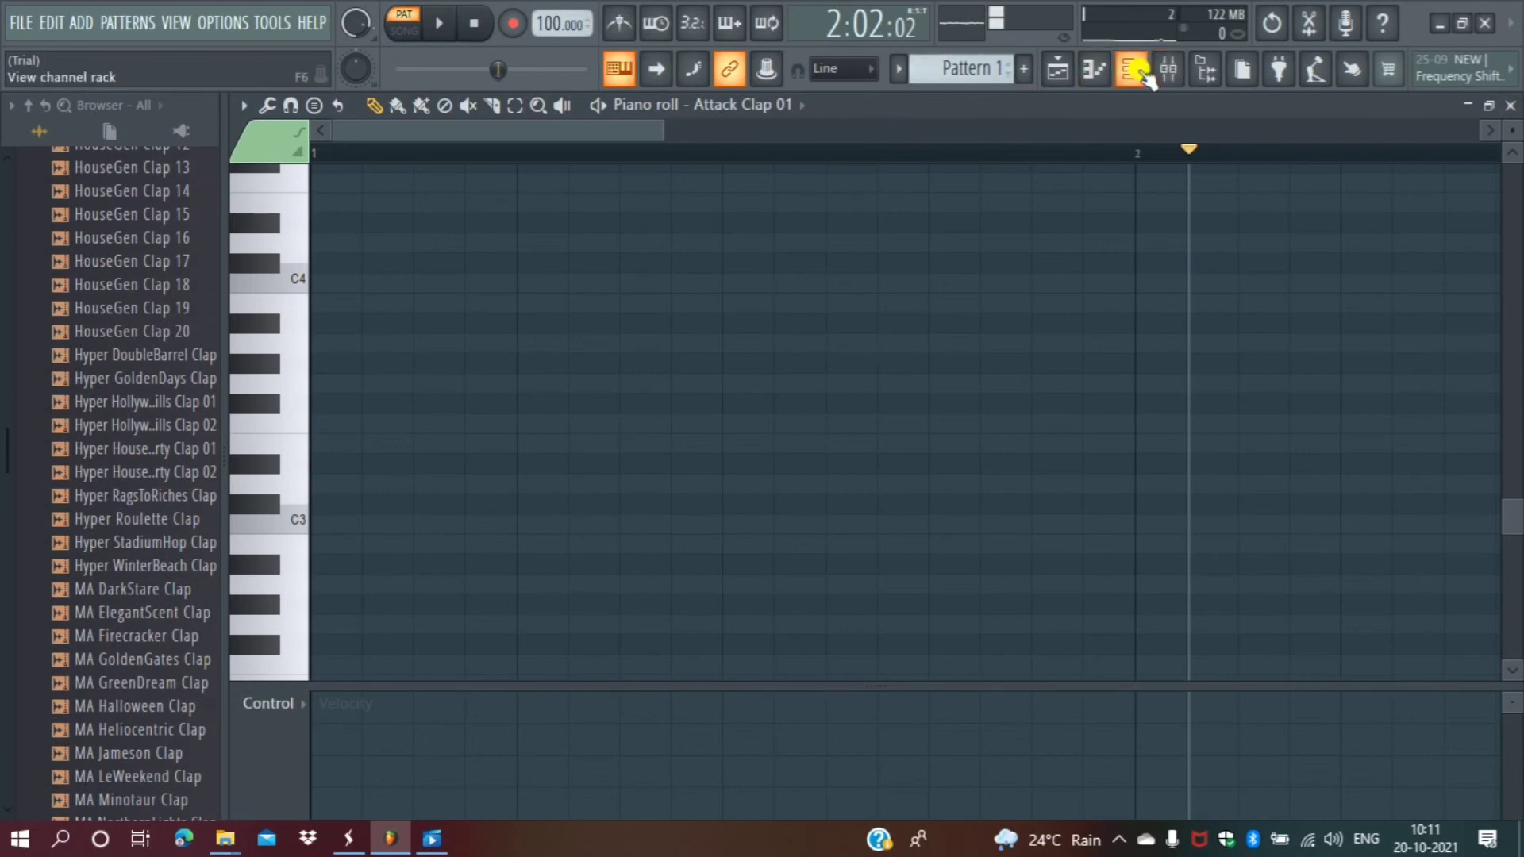
Open the FPC 1 Kick channel's piano roll from the channel rack.
click(1131, 69)
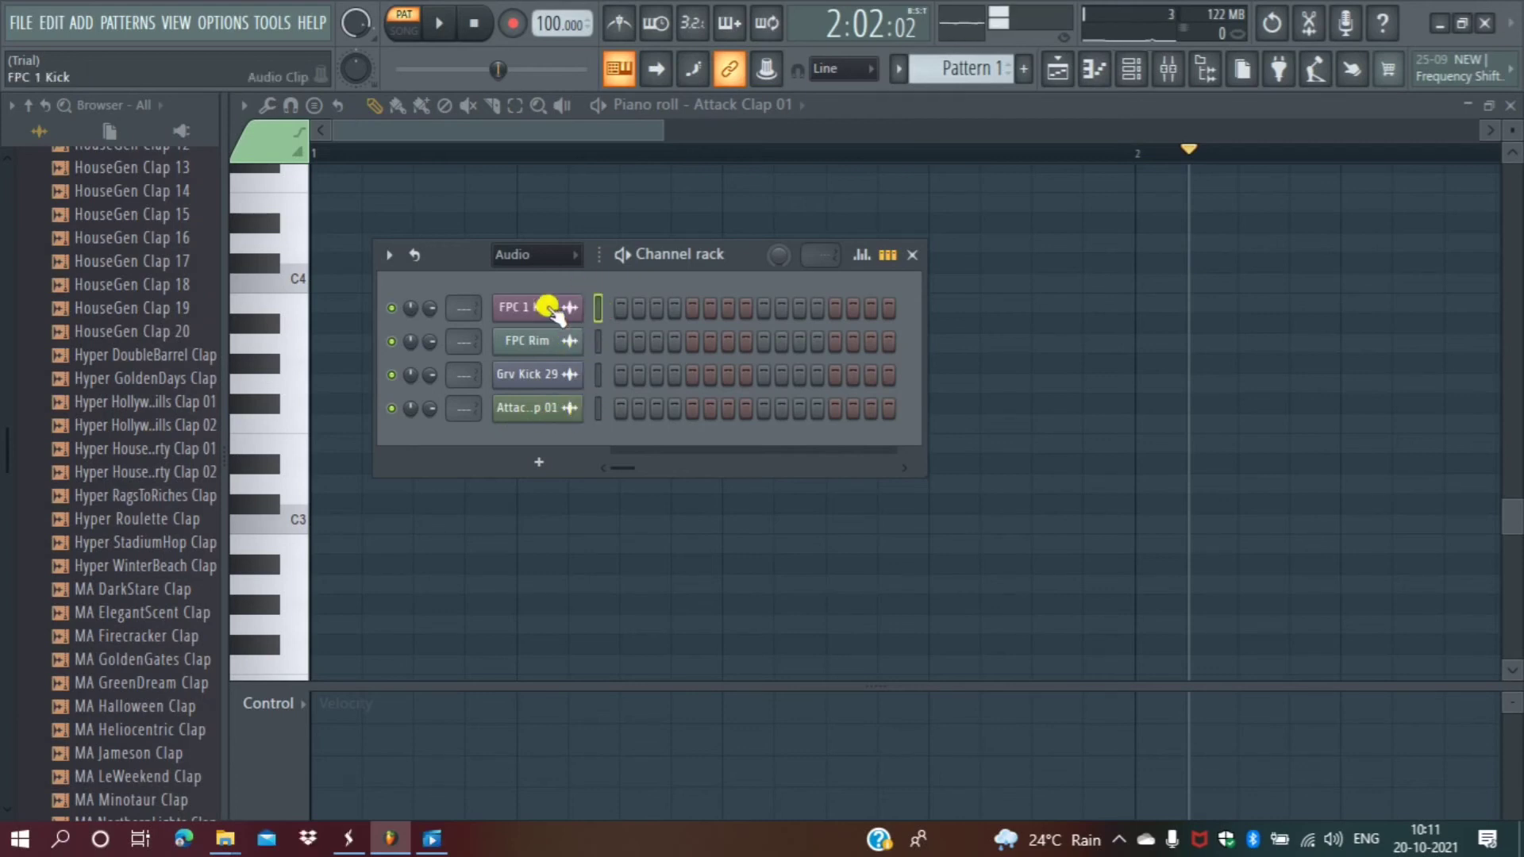
right_click(549, 308)
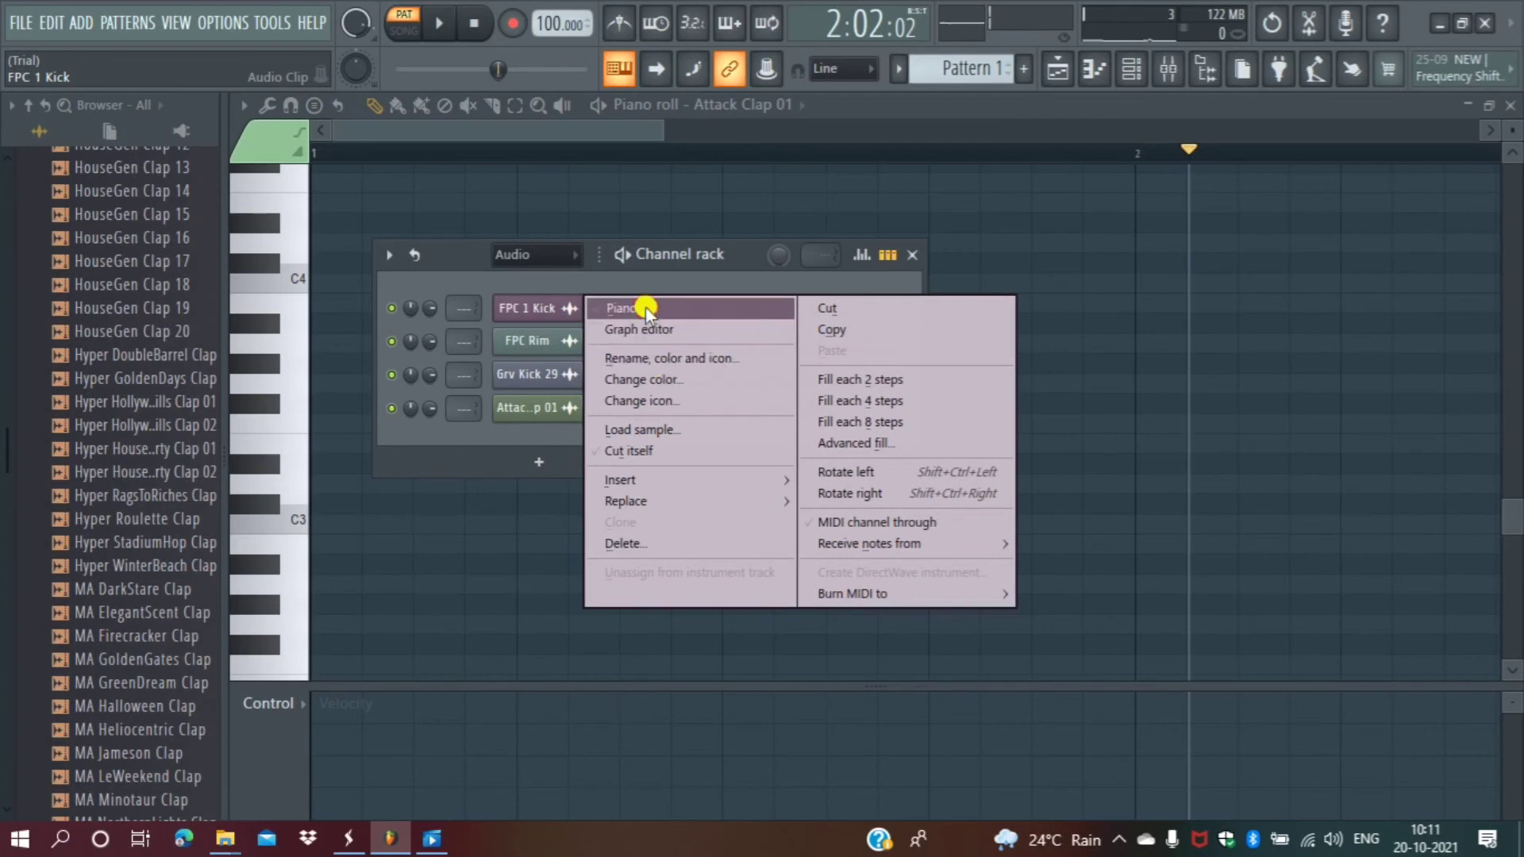
click(670, 312)
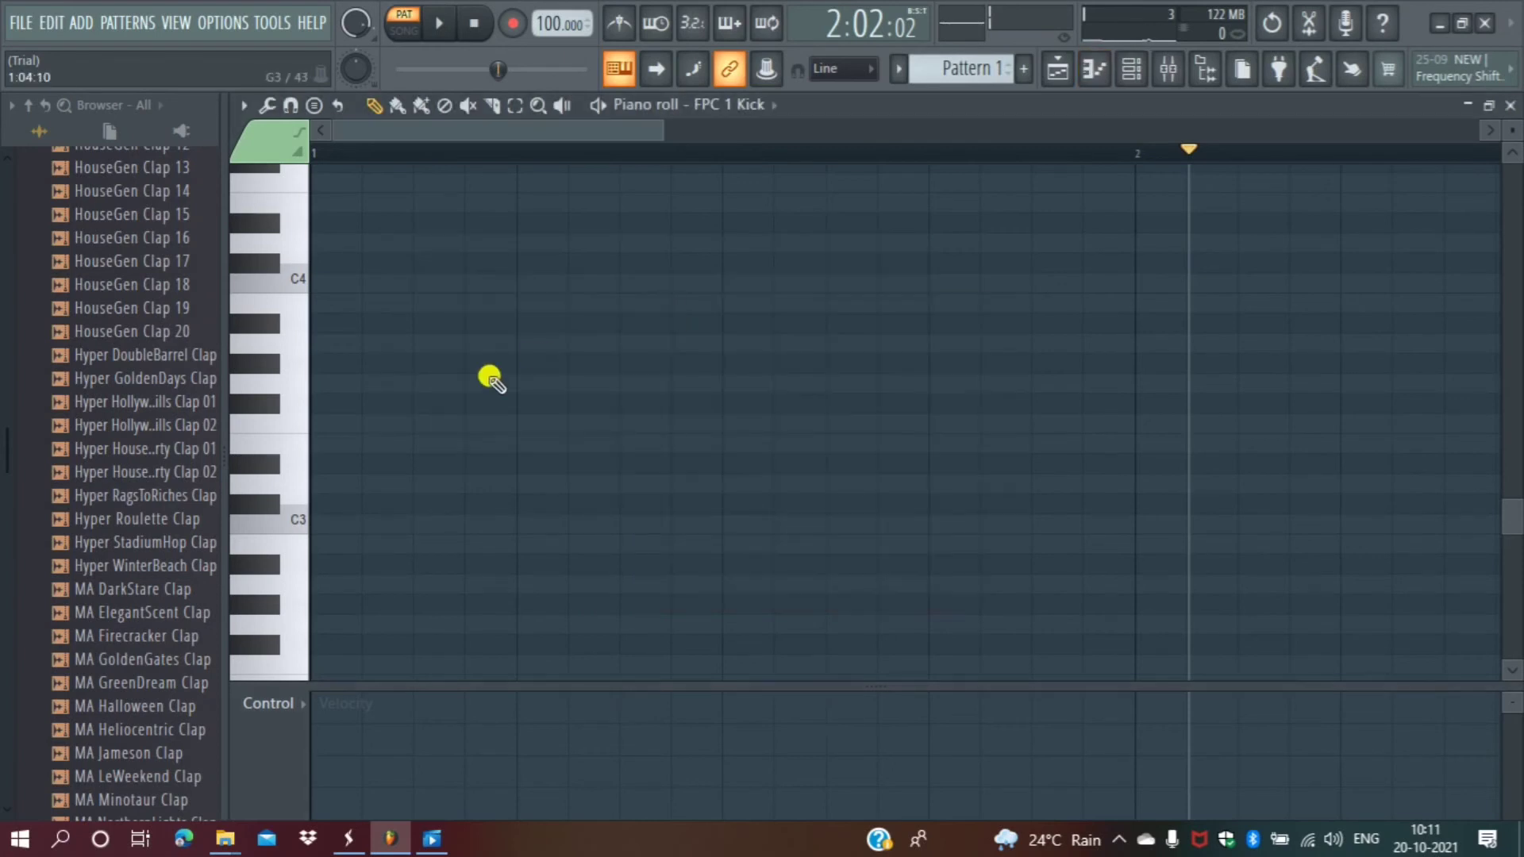
Enter C5 notes on beats 1, 2, 3 and 4 of bar 1 for FPC 1 Kick and start pattern playback.
scroll(371, 418, up, 5)
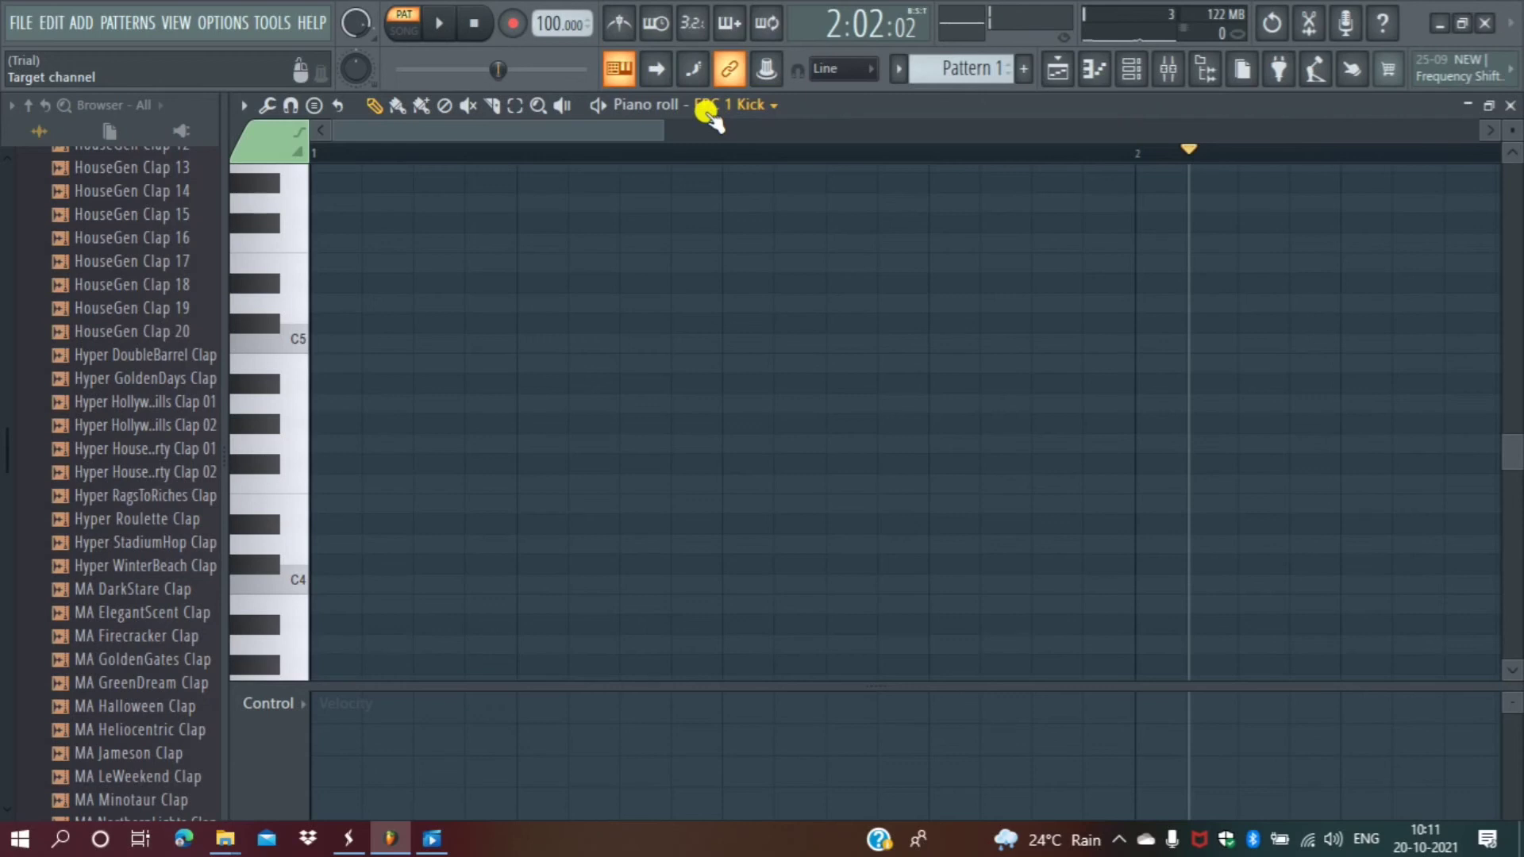
click(314, 342)
click(518, 342)
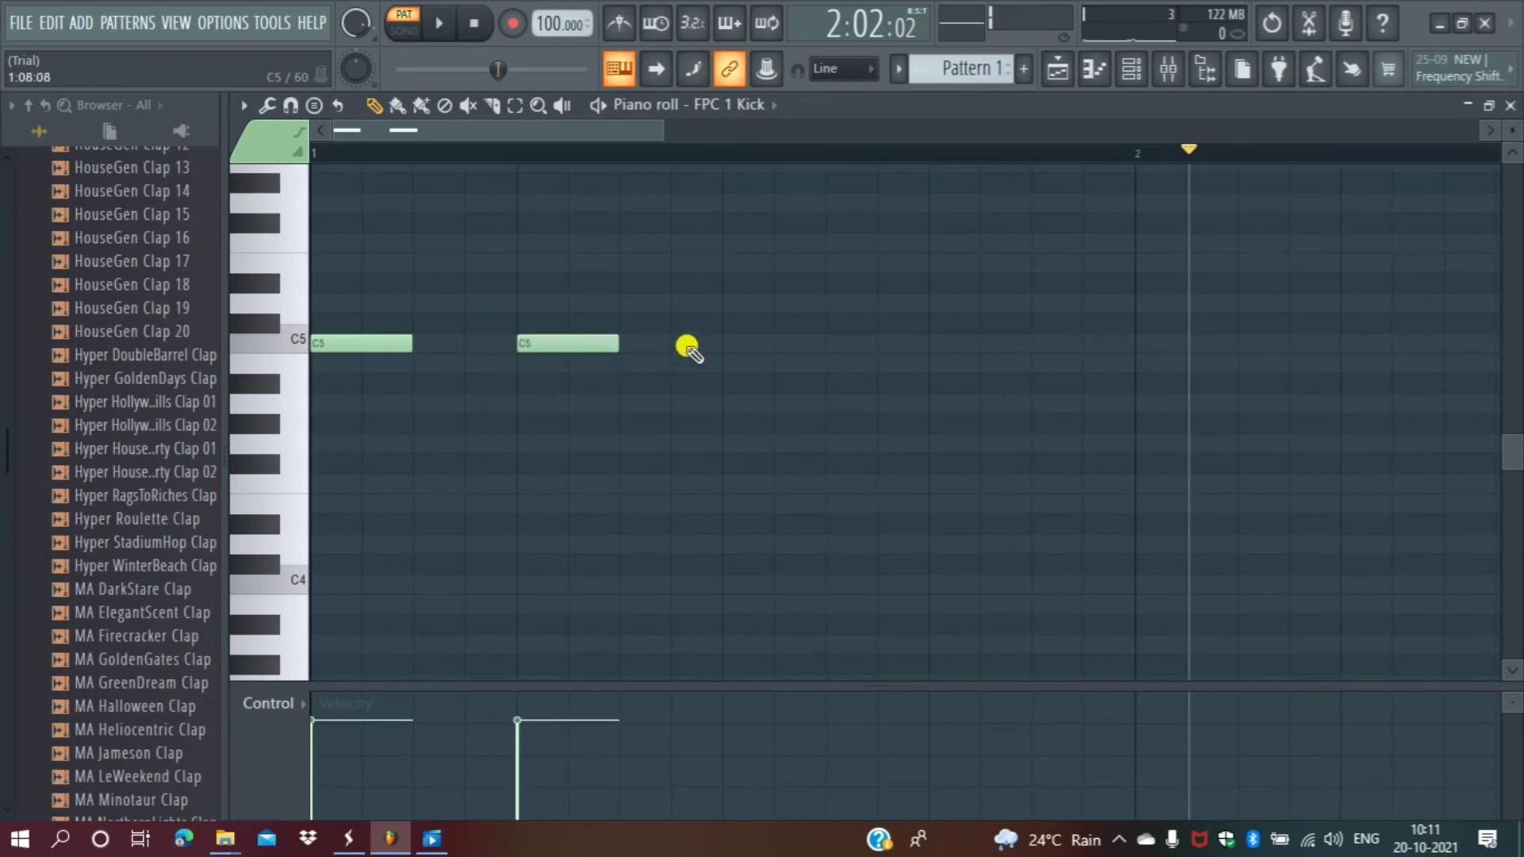
click(724, 343)
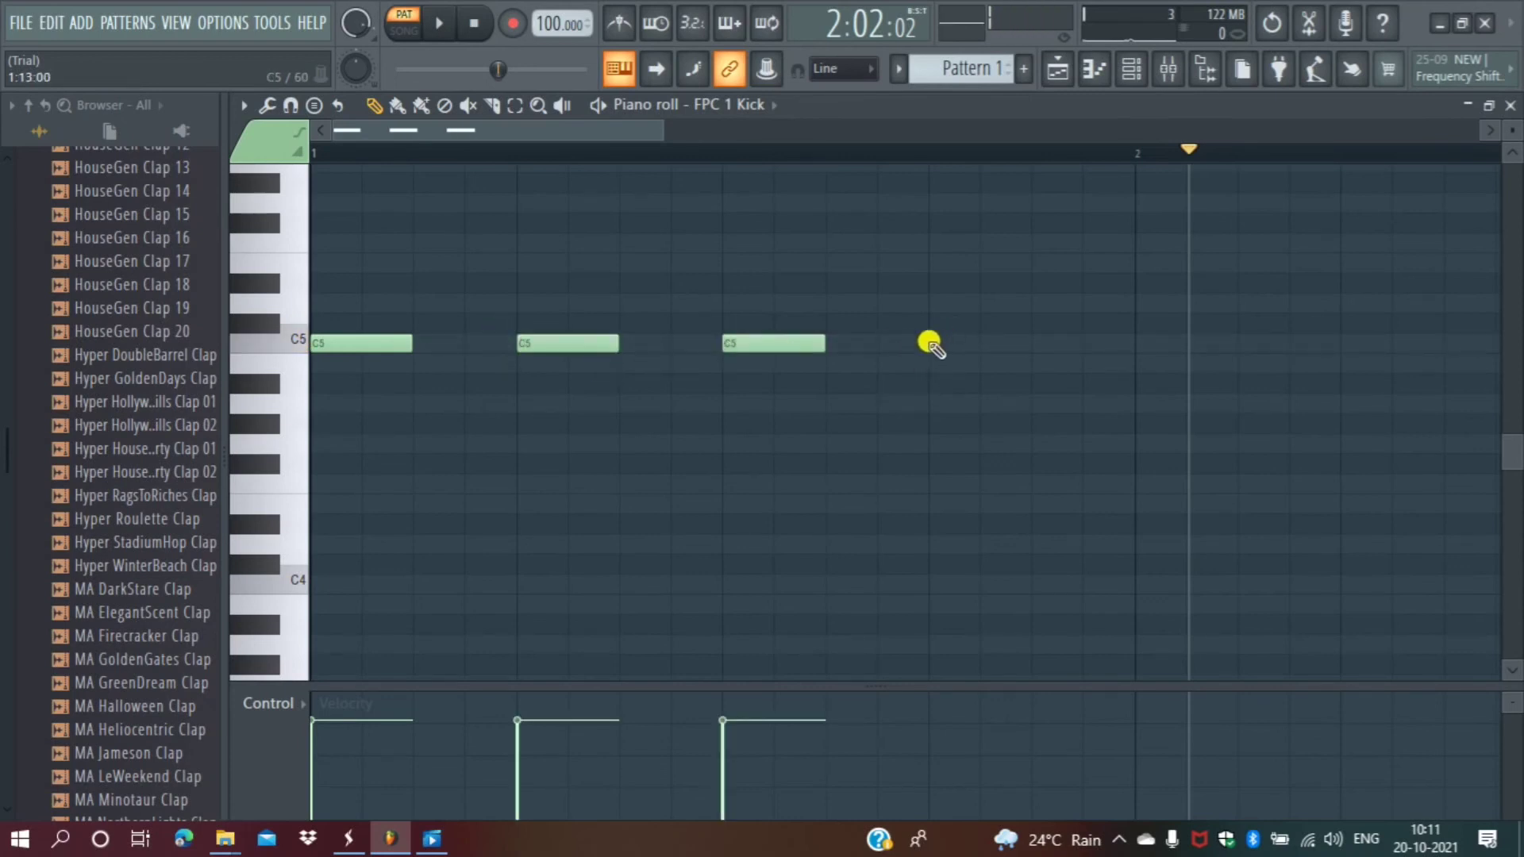
click(930, 343)
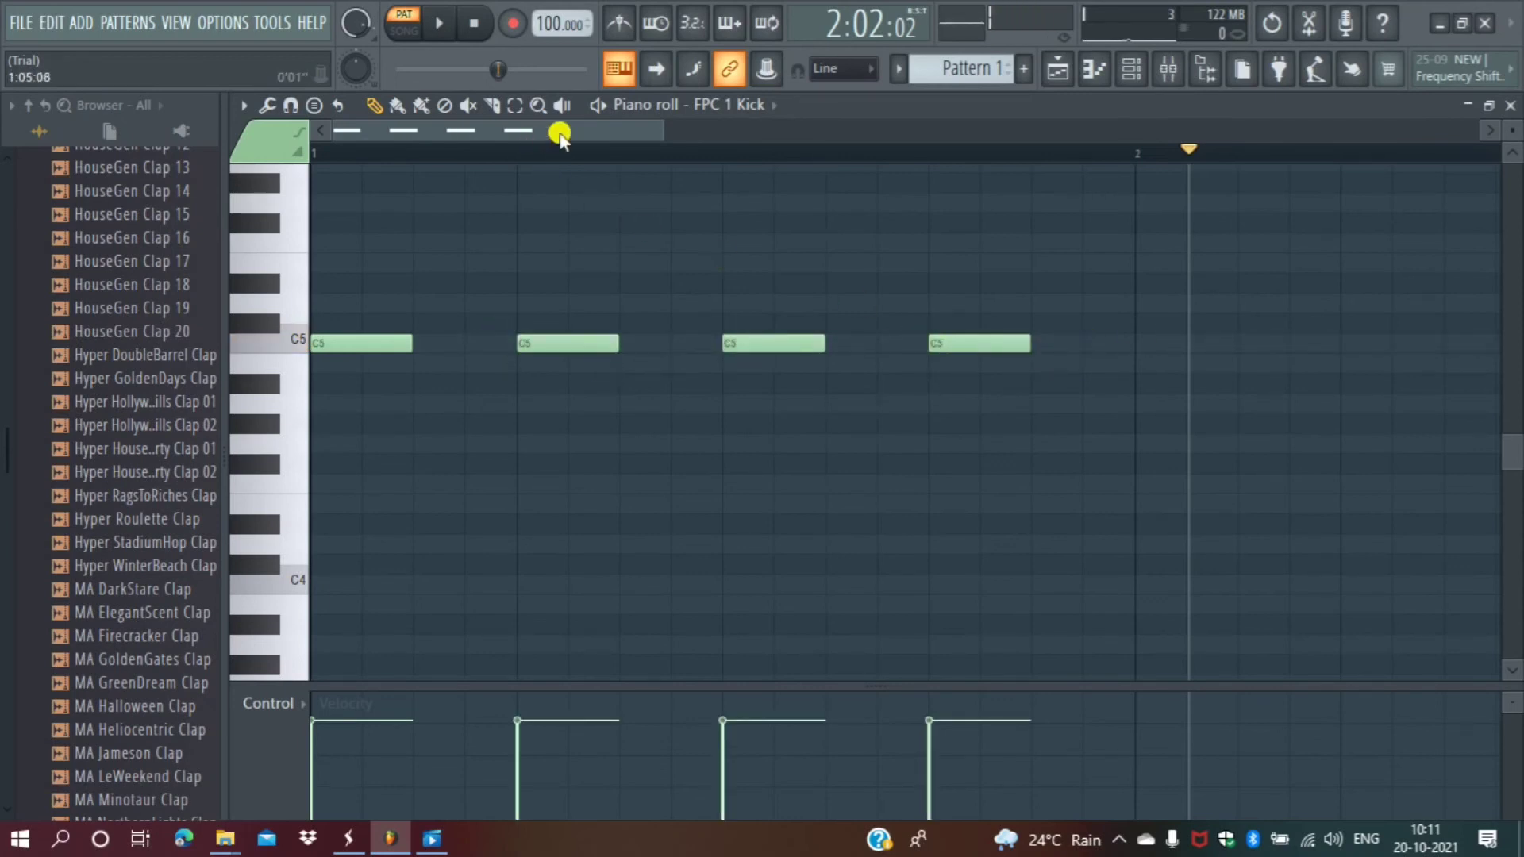
click(598, 105)
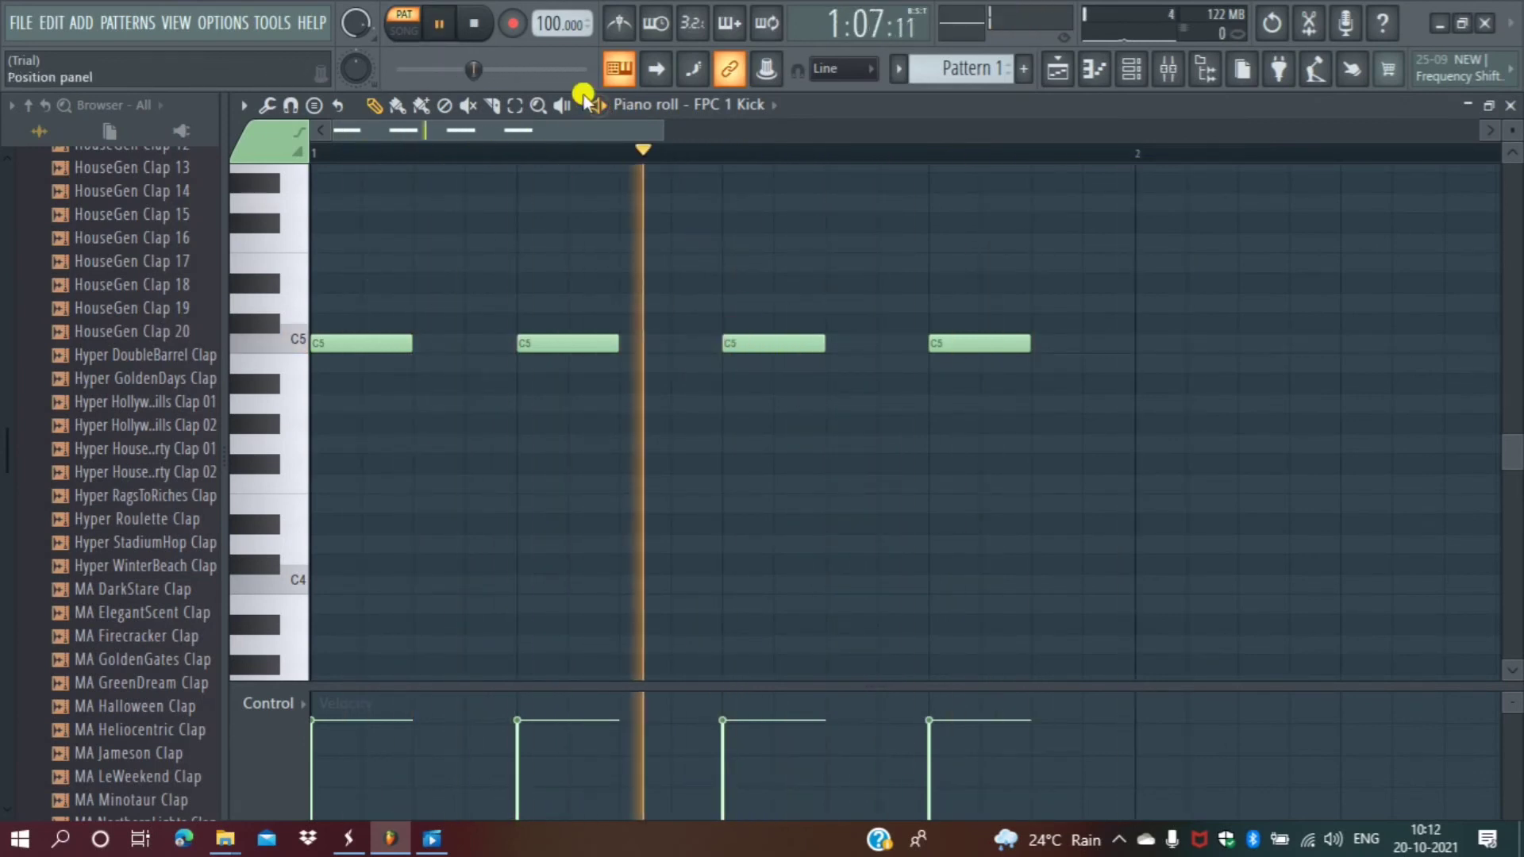
Stop playback and shorten the C5 kick notes on beats 2 and 3 to one step each.
click(476, 34)
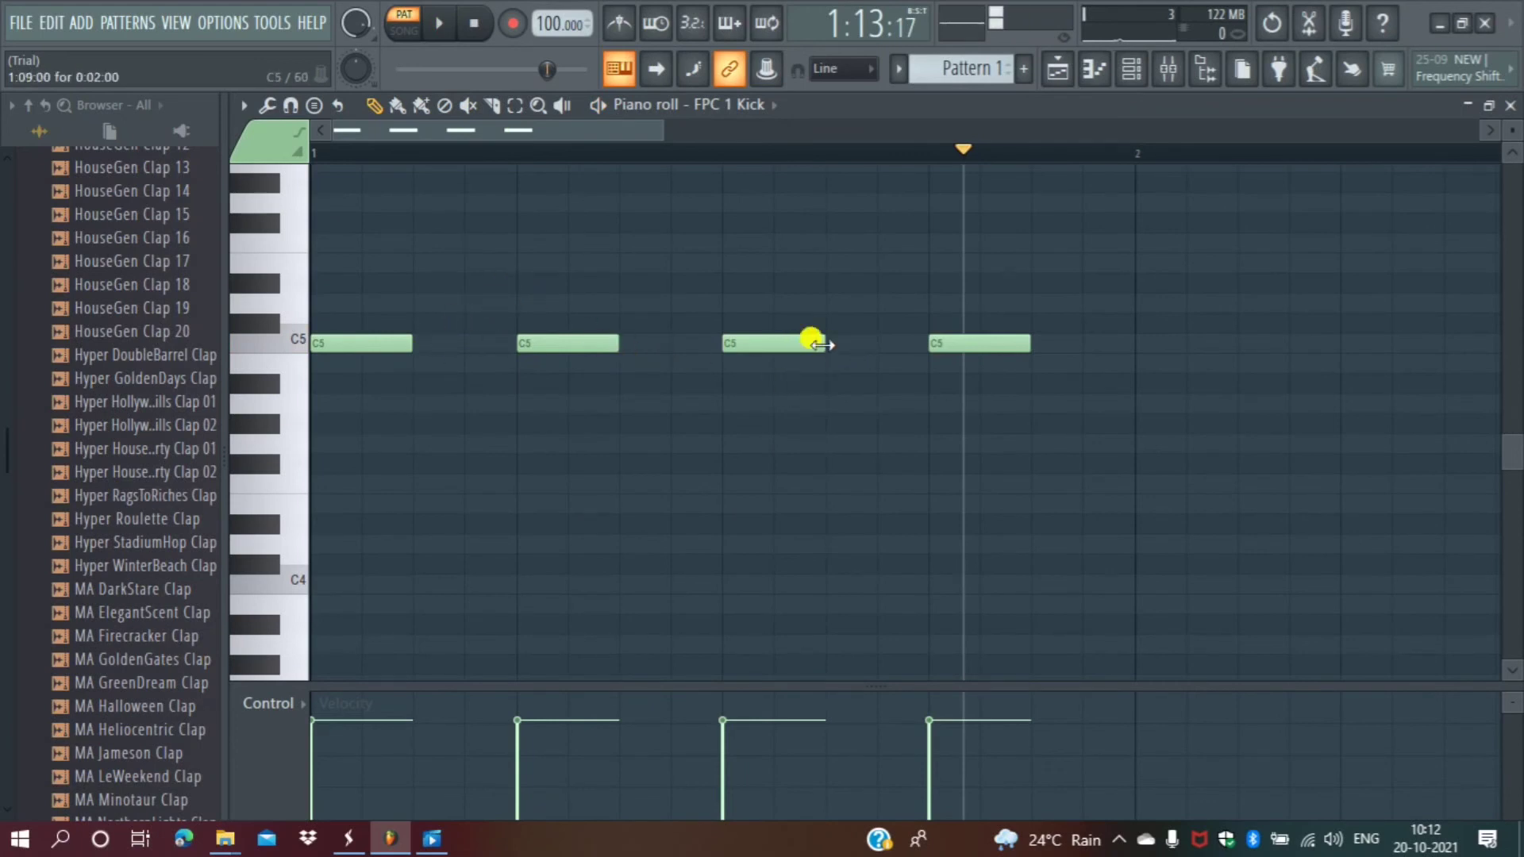
drag(808, 338, 771, 345)
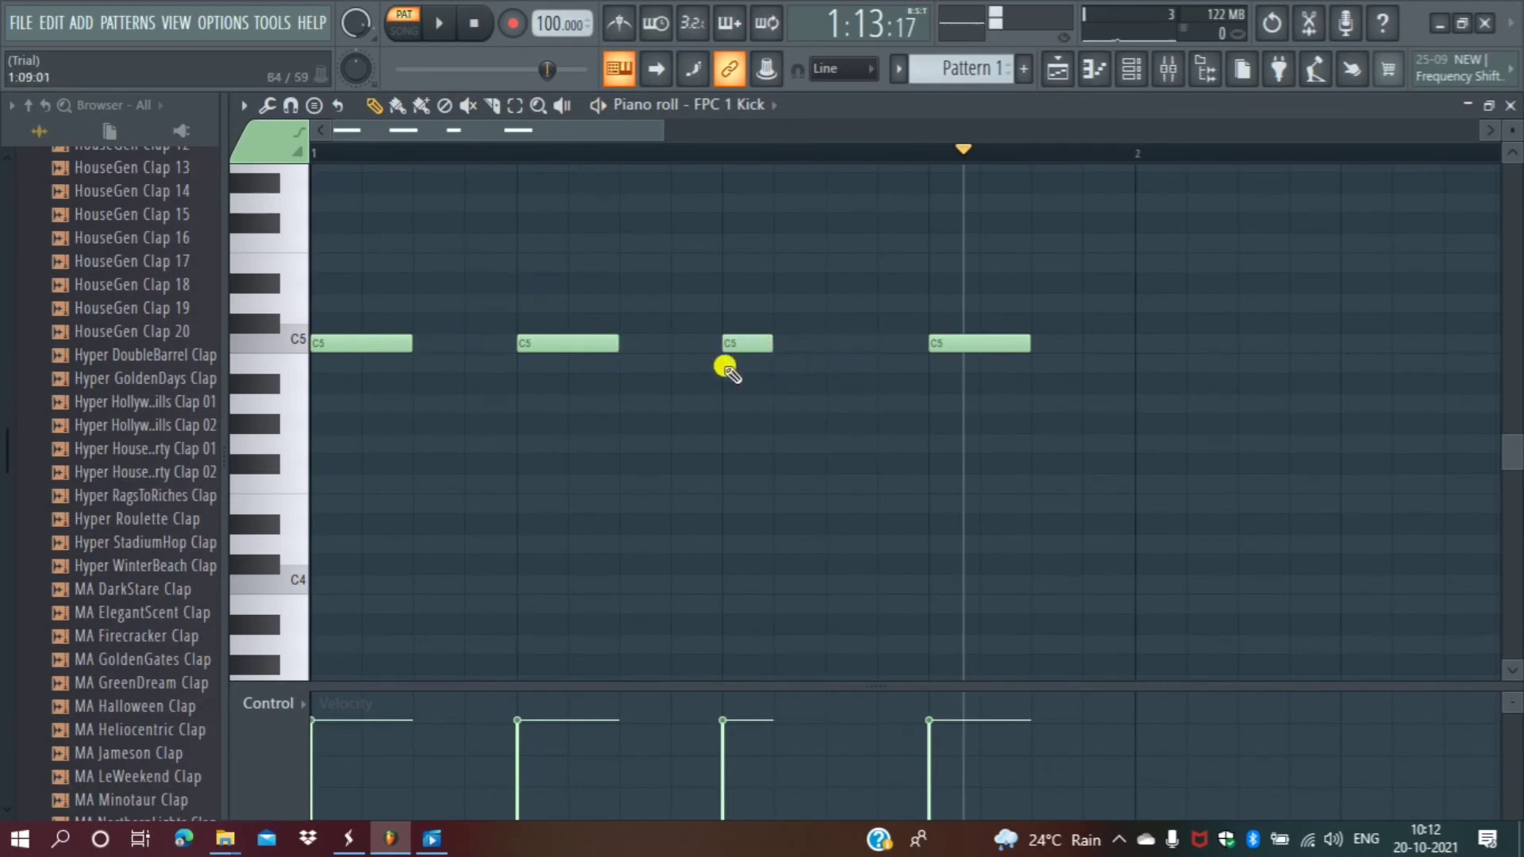
drag(596, 343, 538, 354)
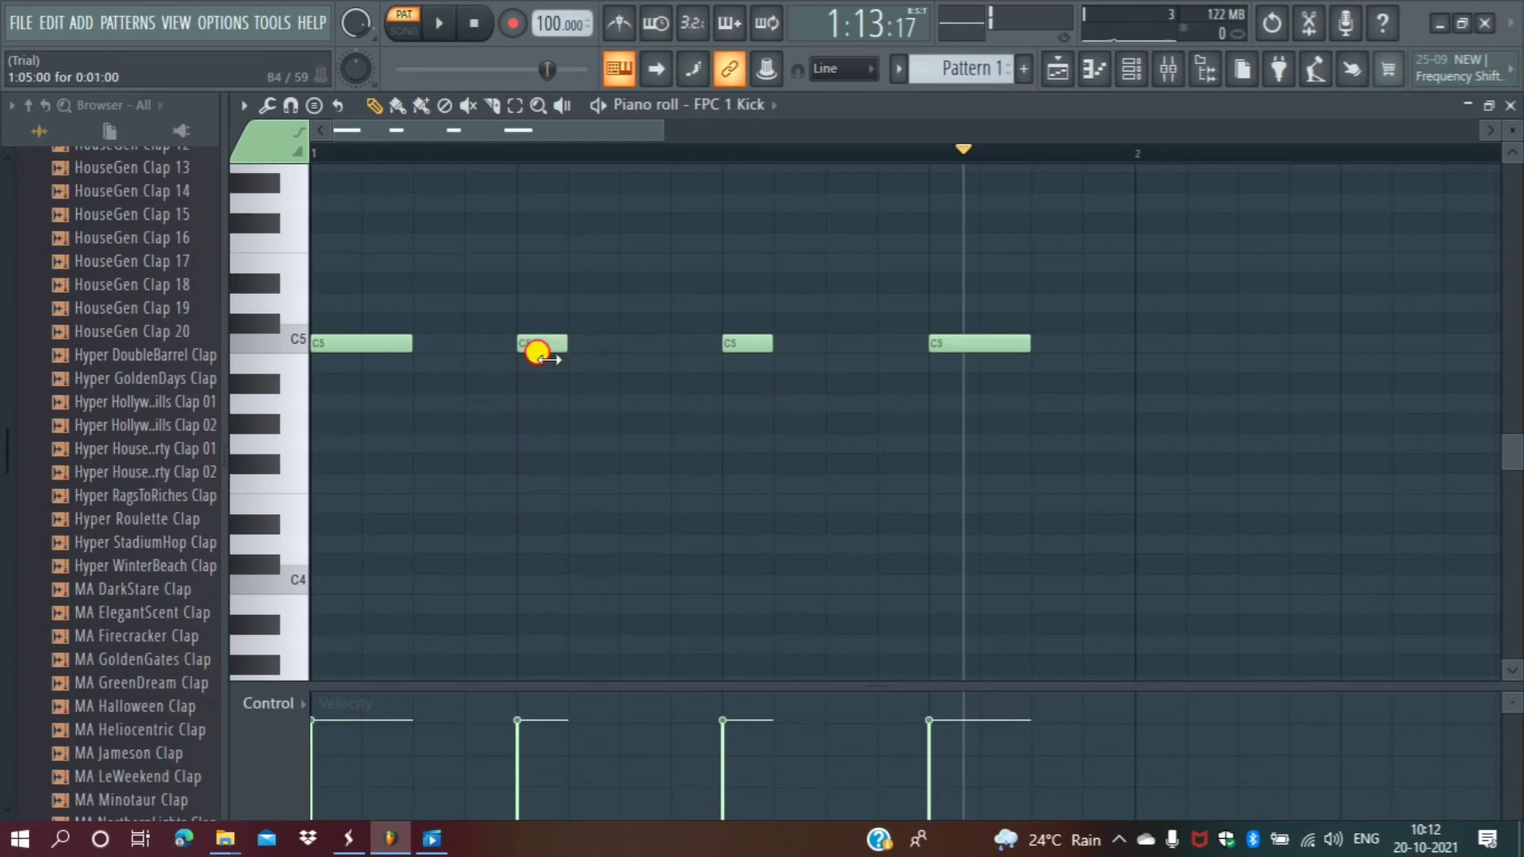
Add one-step C5 kick notes at steps 7 and 16 of bar 1 and start pattern playback.
click(622, 343)
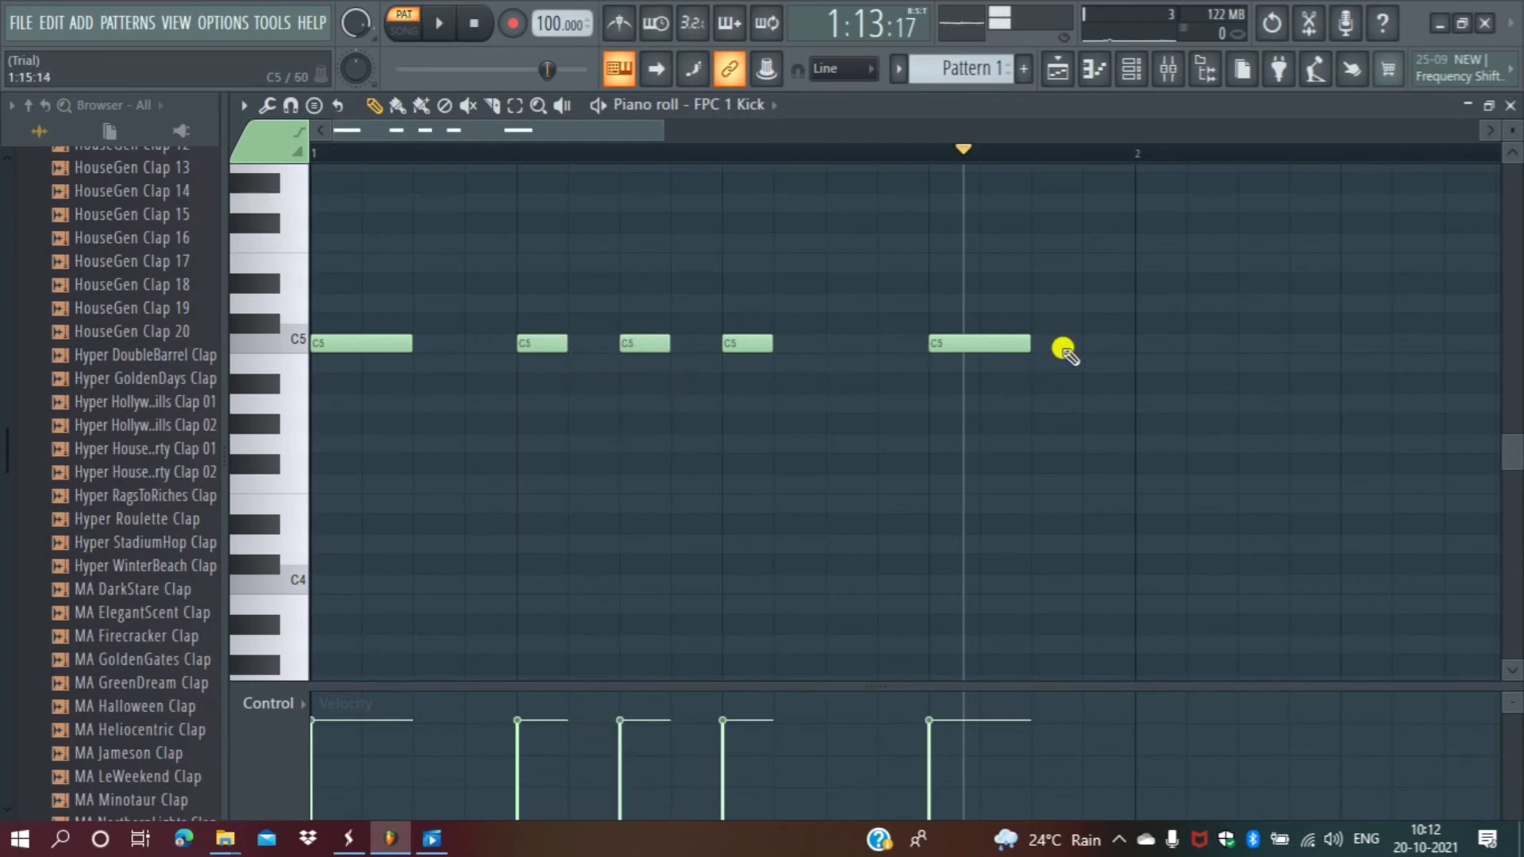
click(1079, 343)
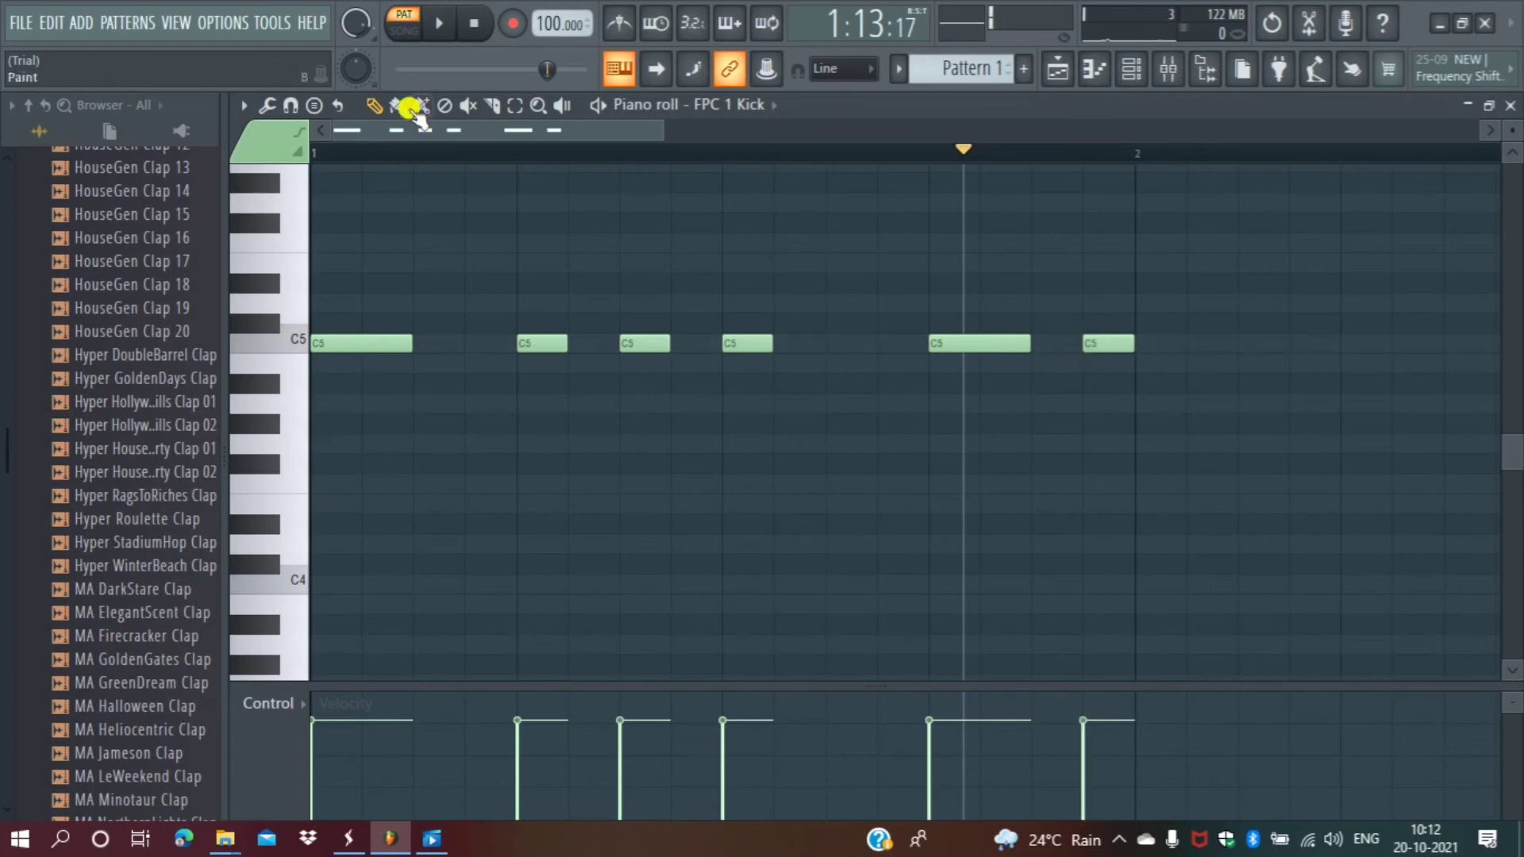
click(439, 22)
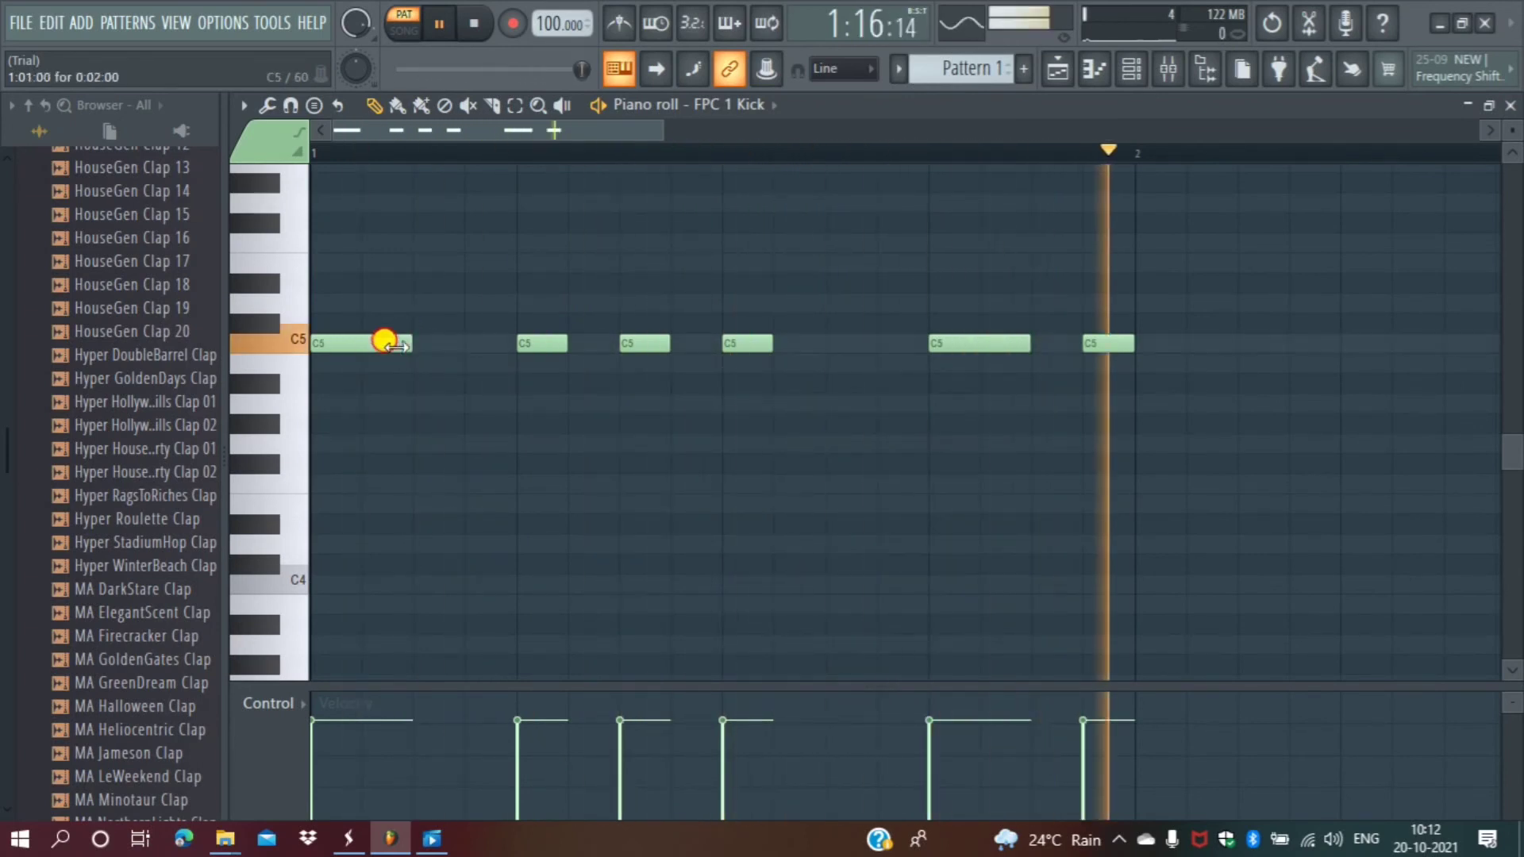
Trim the first C5 kick note to one step starting at step 2, move the step 9 note to step 8, and stop playback.
mouse_move(397, 347)
mouse_down()
mouse_move(332, 345)
mouse_move(376, 346)
mouse_up()
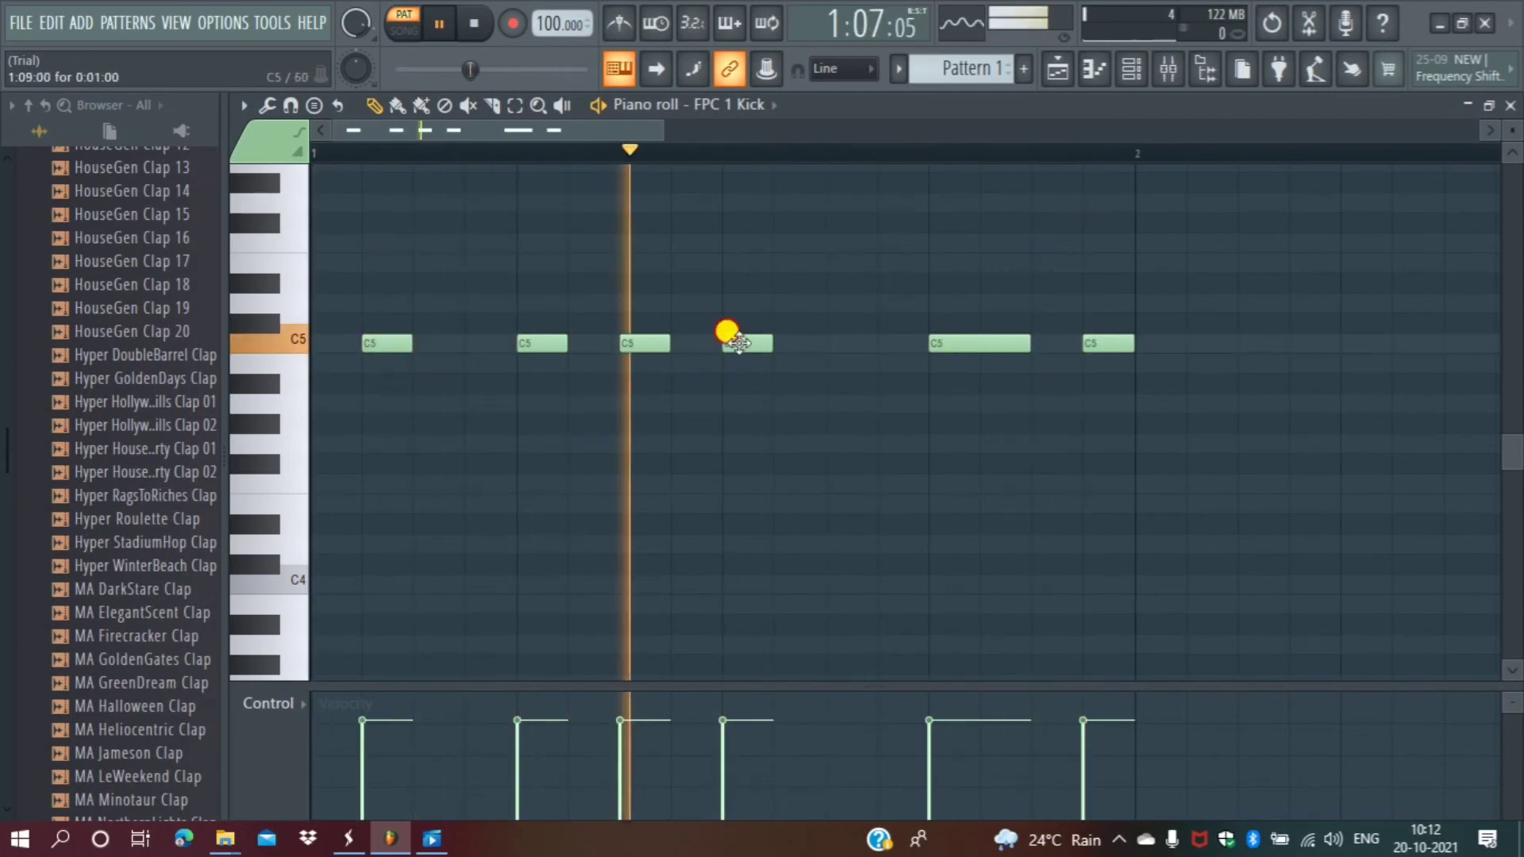
drag(739, 343, 688, 343)
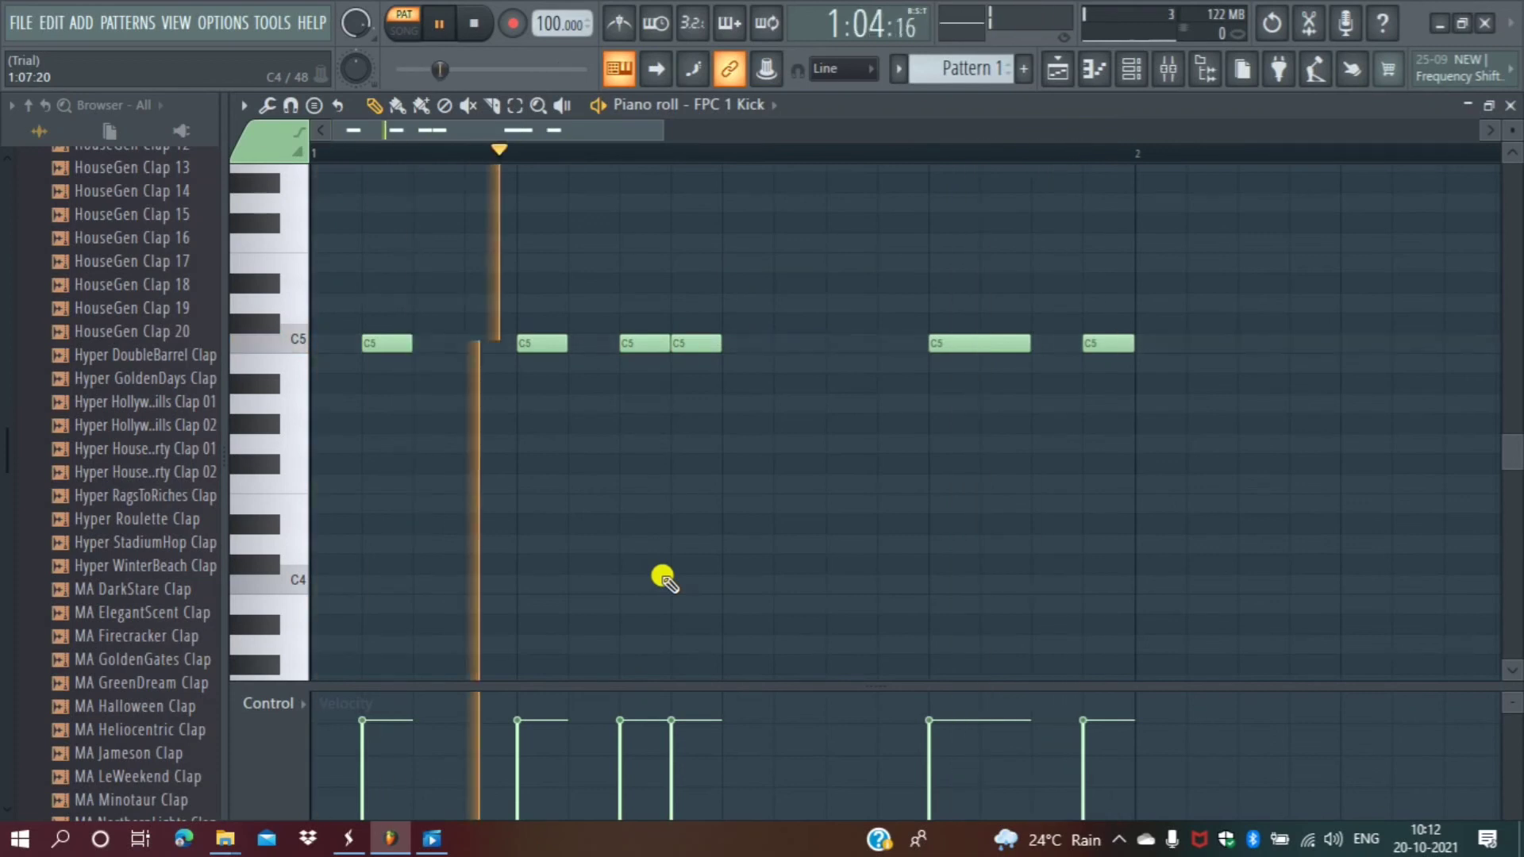
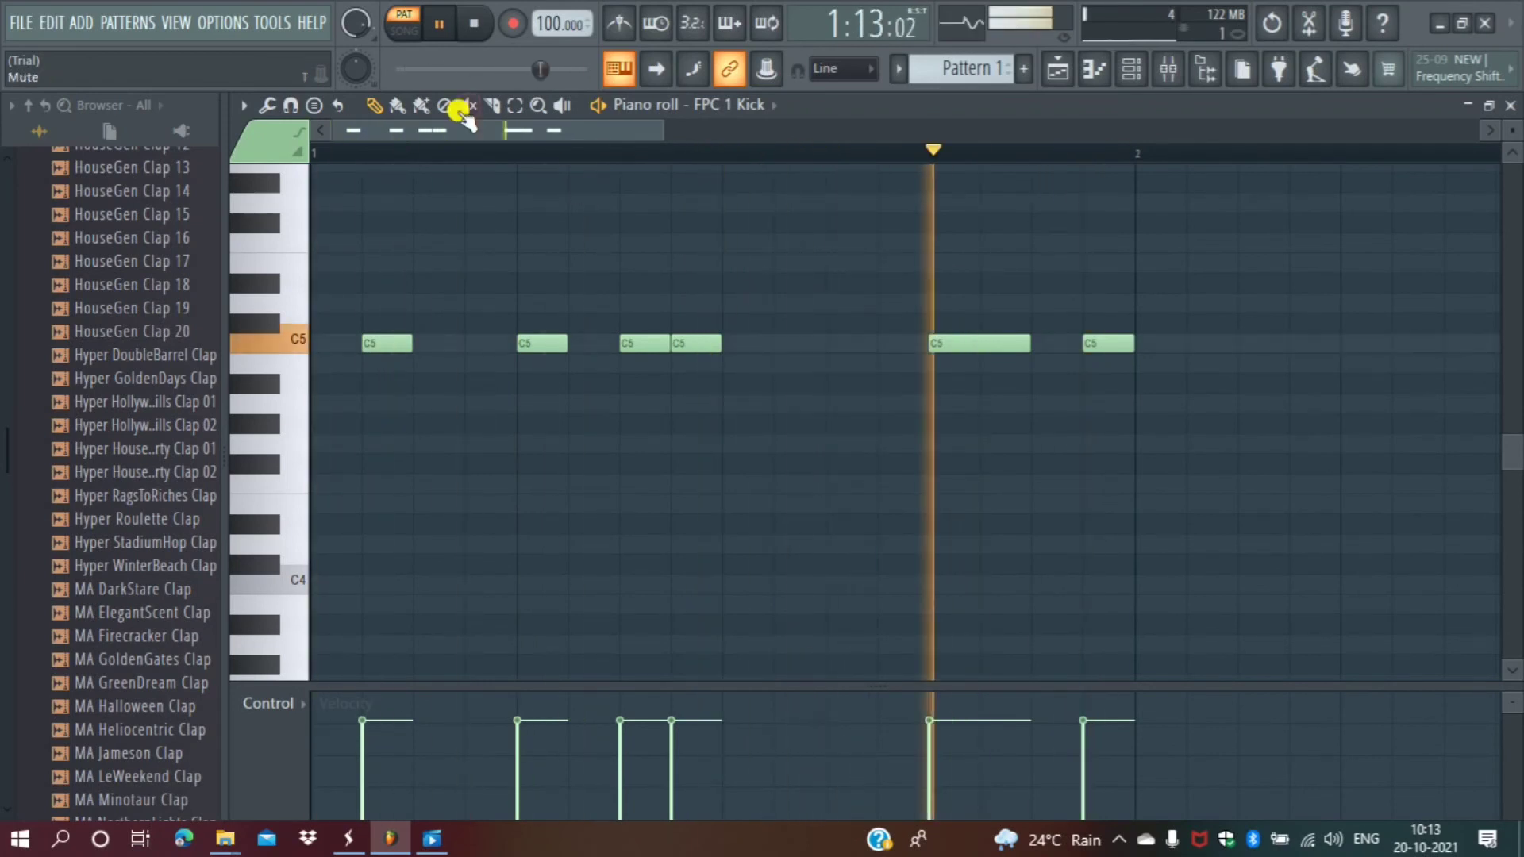
click(437, 32)
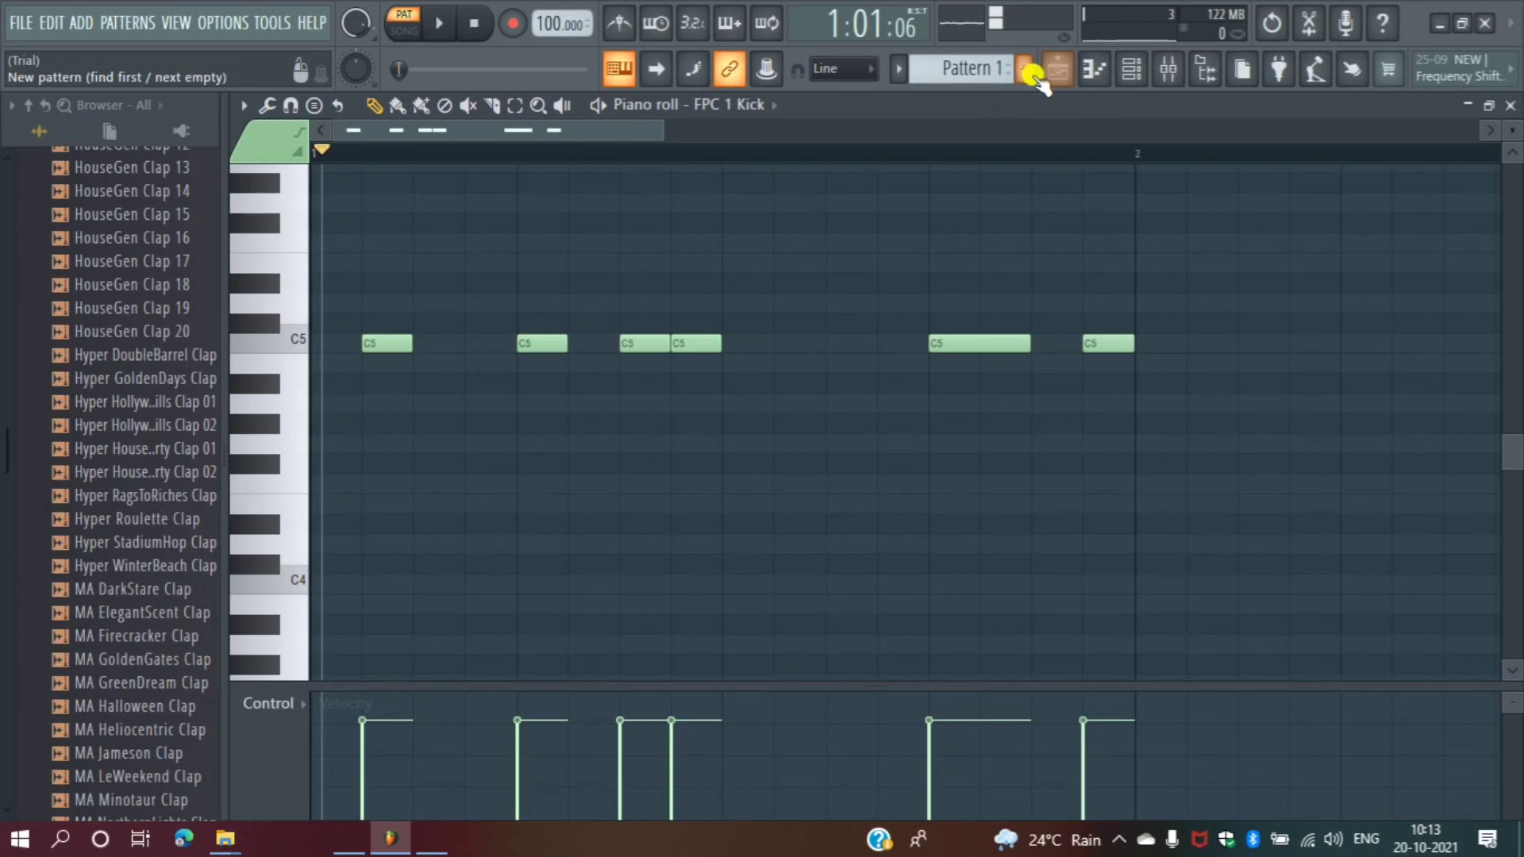
Open the FPC Rim channel's piano roll from the channel rack.
key(F6)
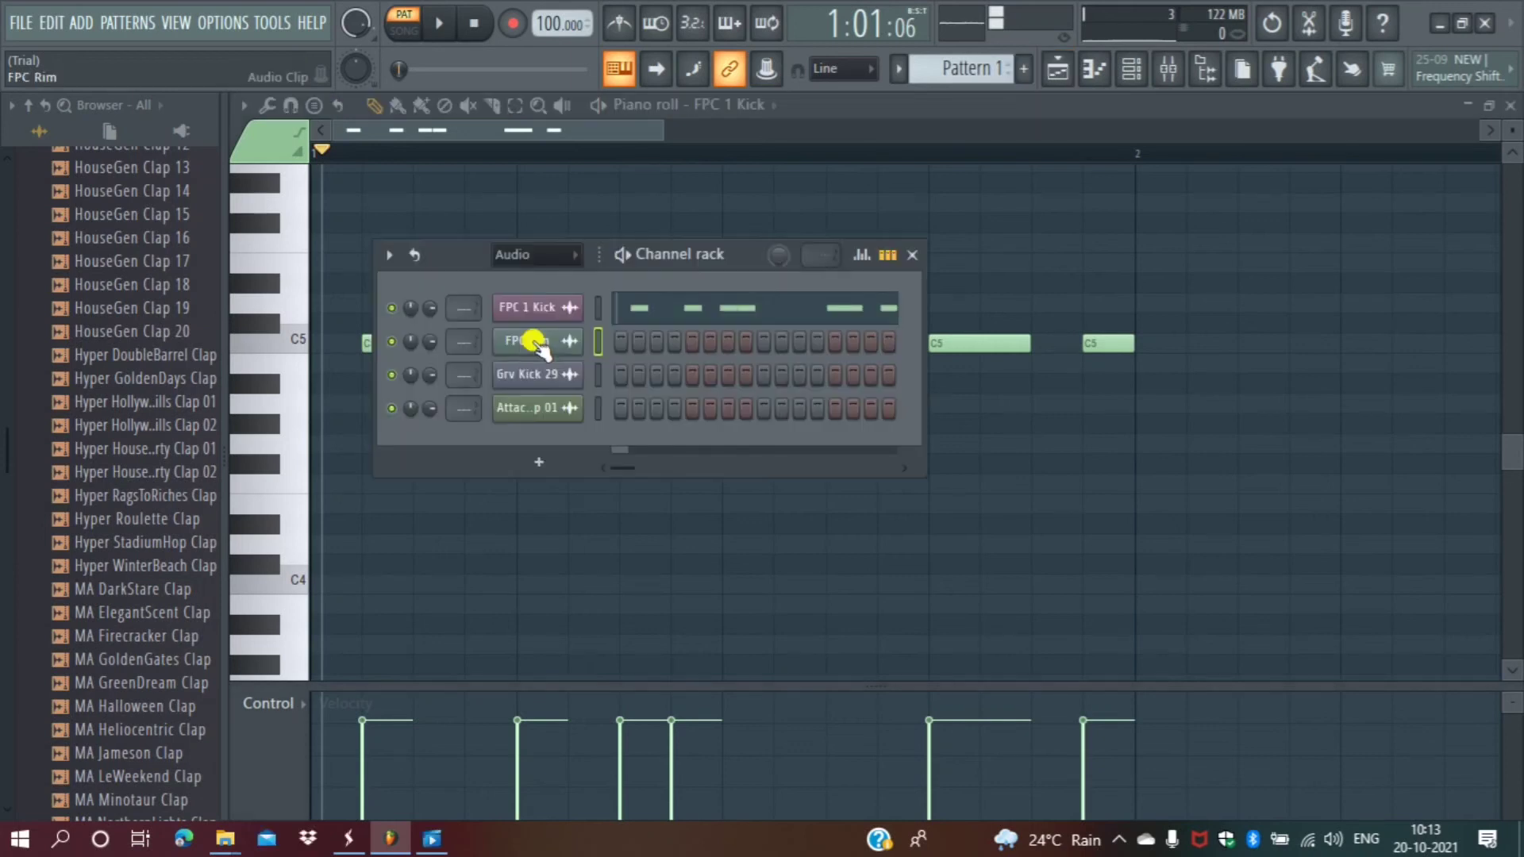
right_click(534, 343)
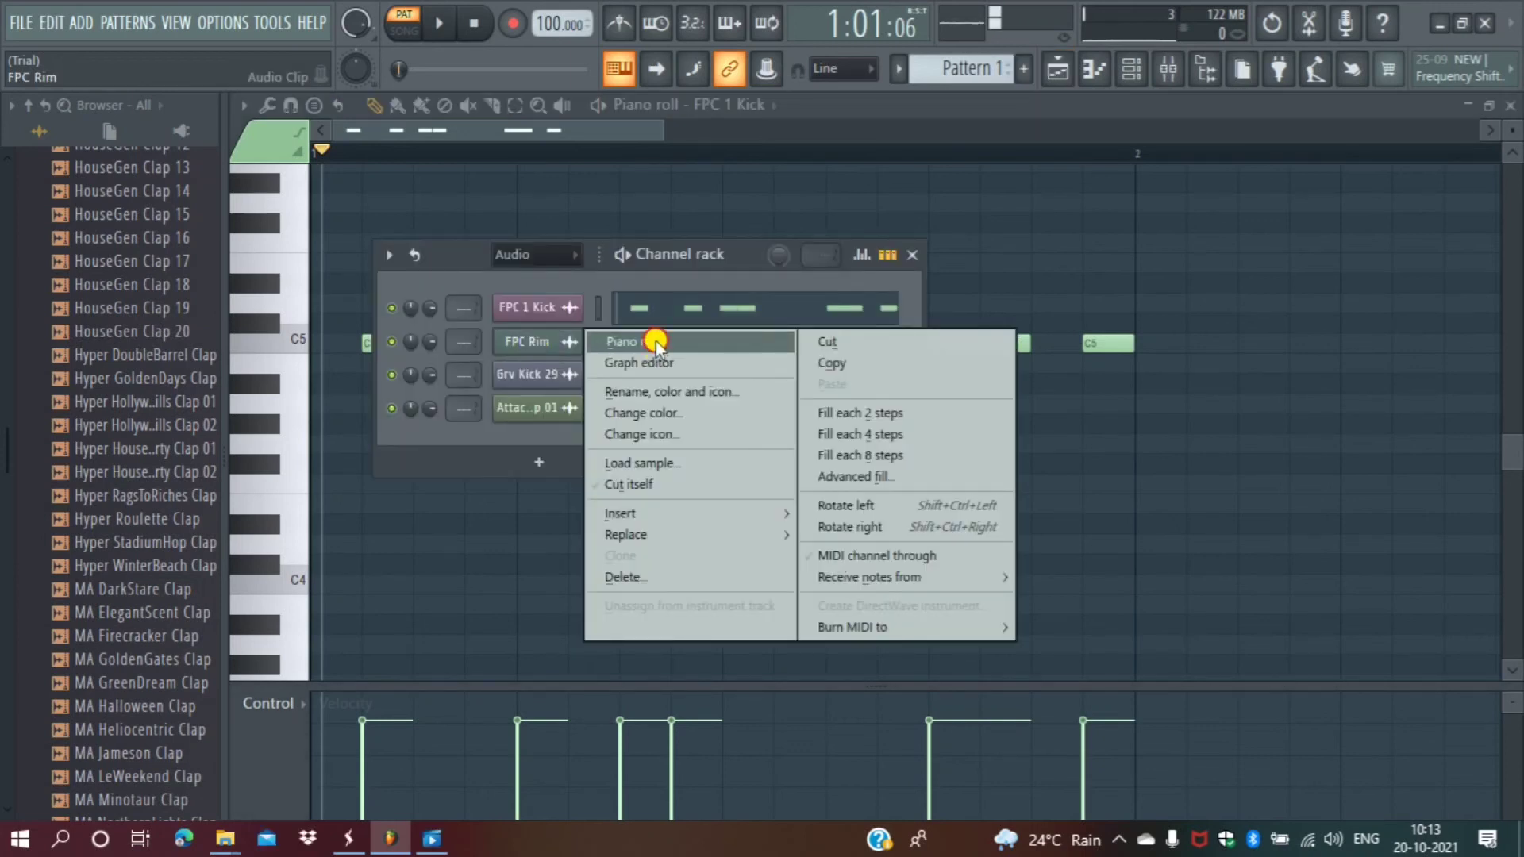
click(655, 341)
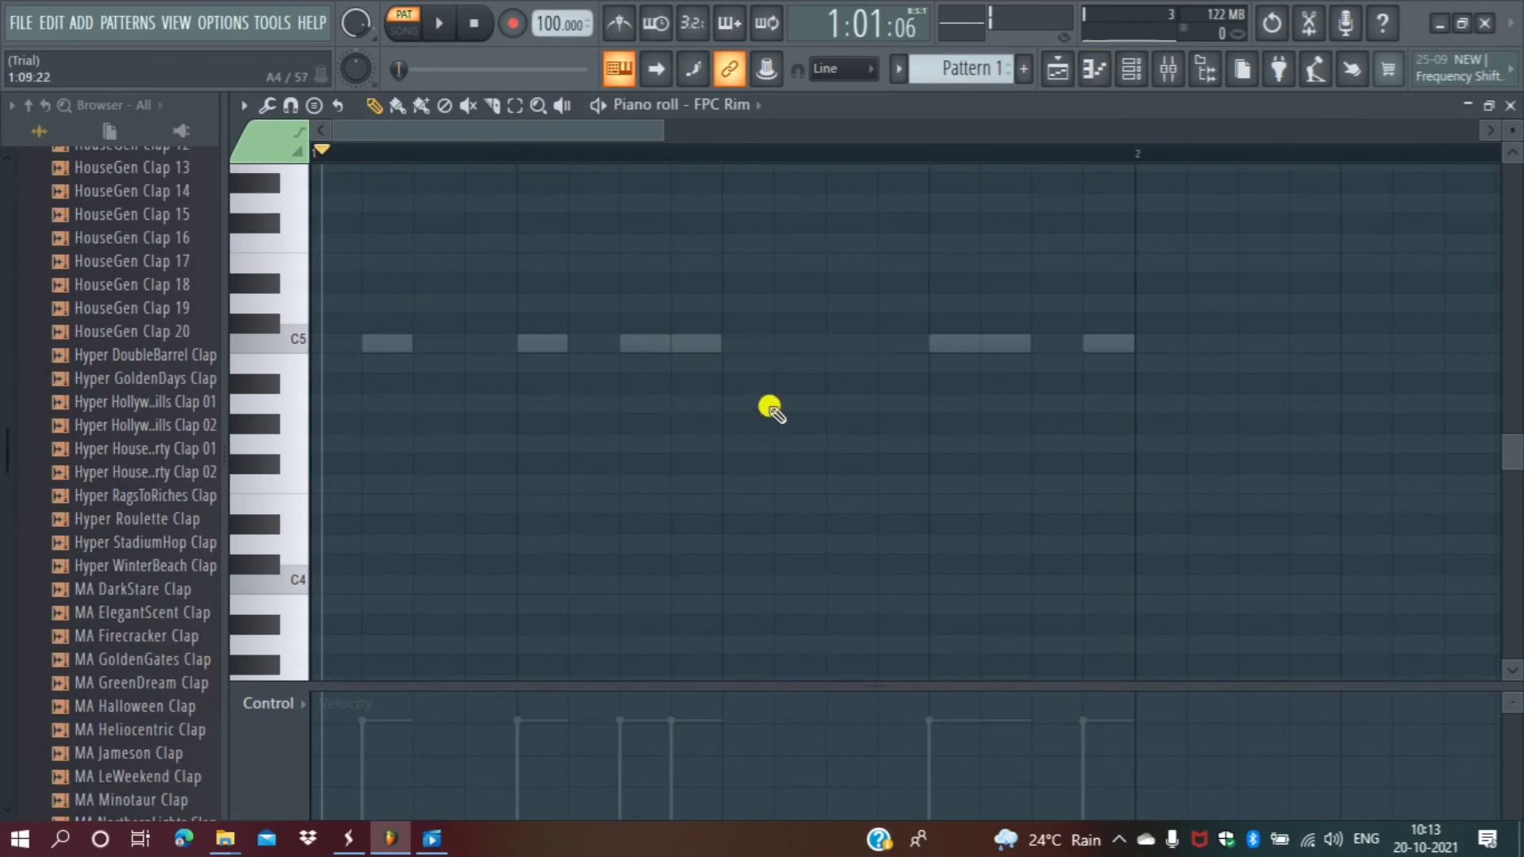
Enter one-step A#4 notes at steps 3, 9 and 15 of bar 1 for FPC Rim and audition the pattern.
click(411, 389)
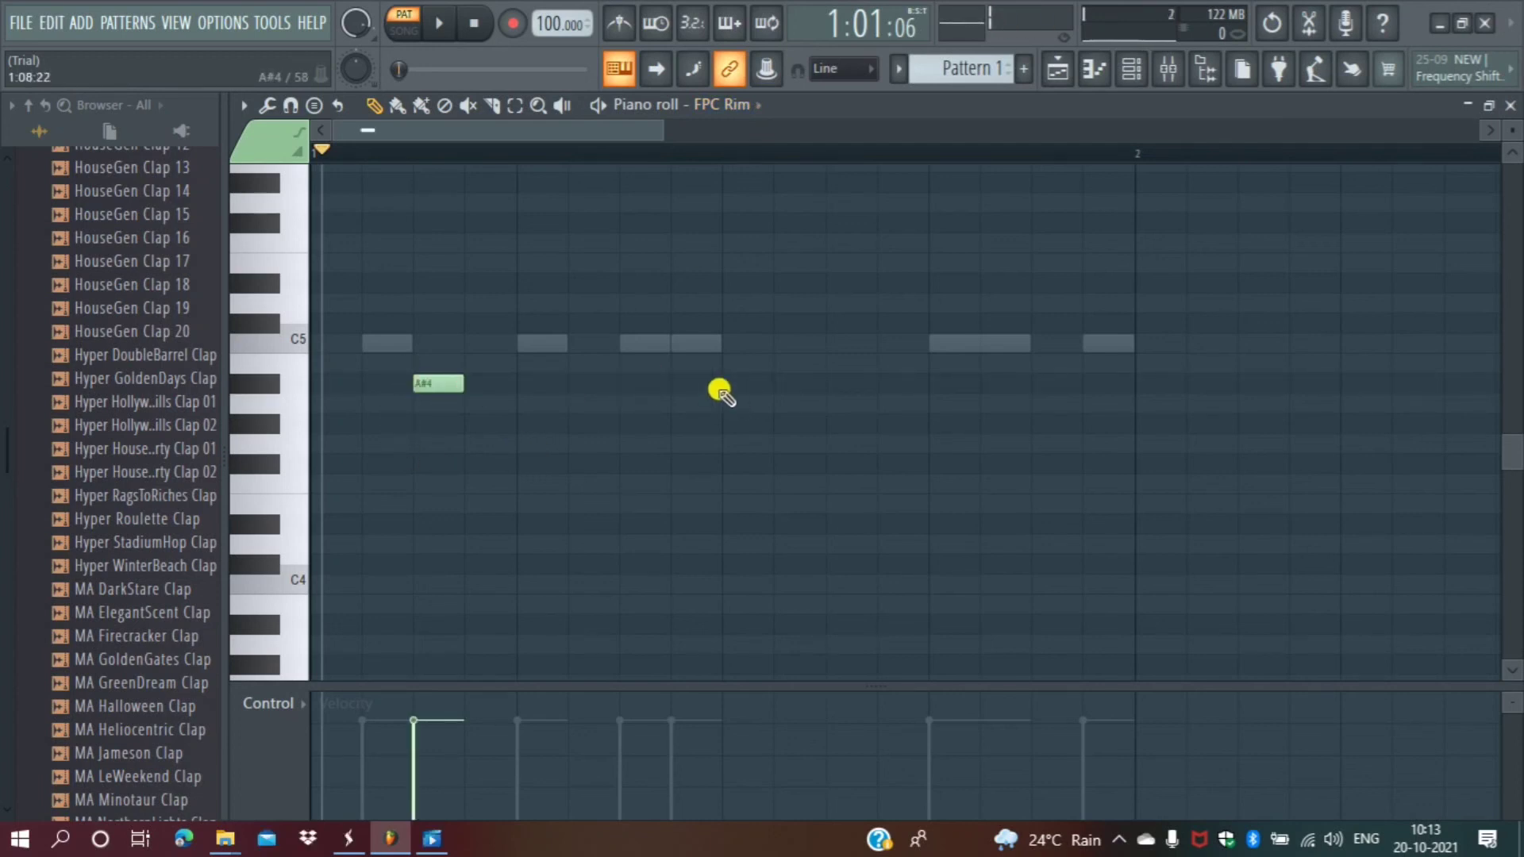
click(721, 386)
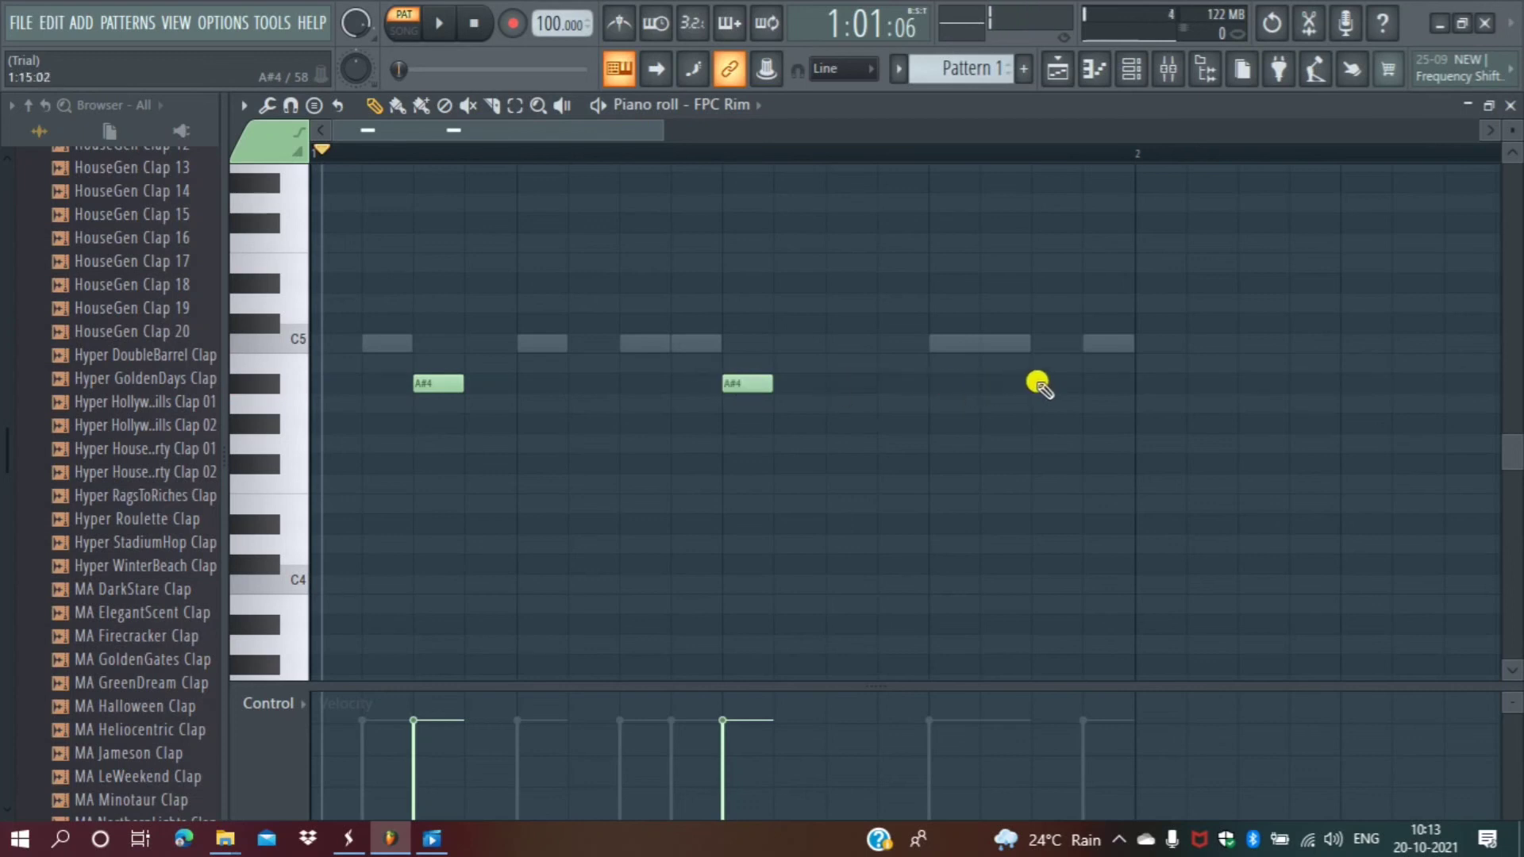
click(1037, 384)
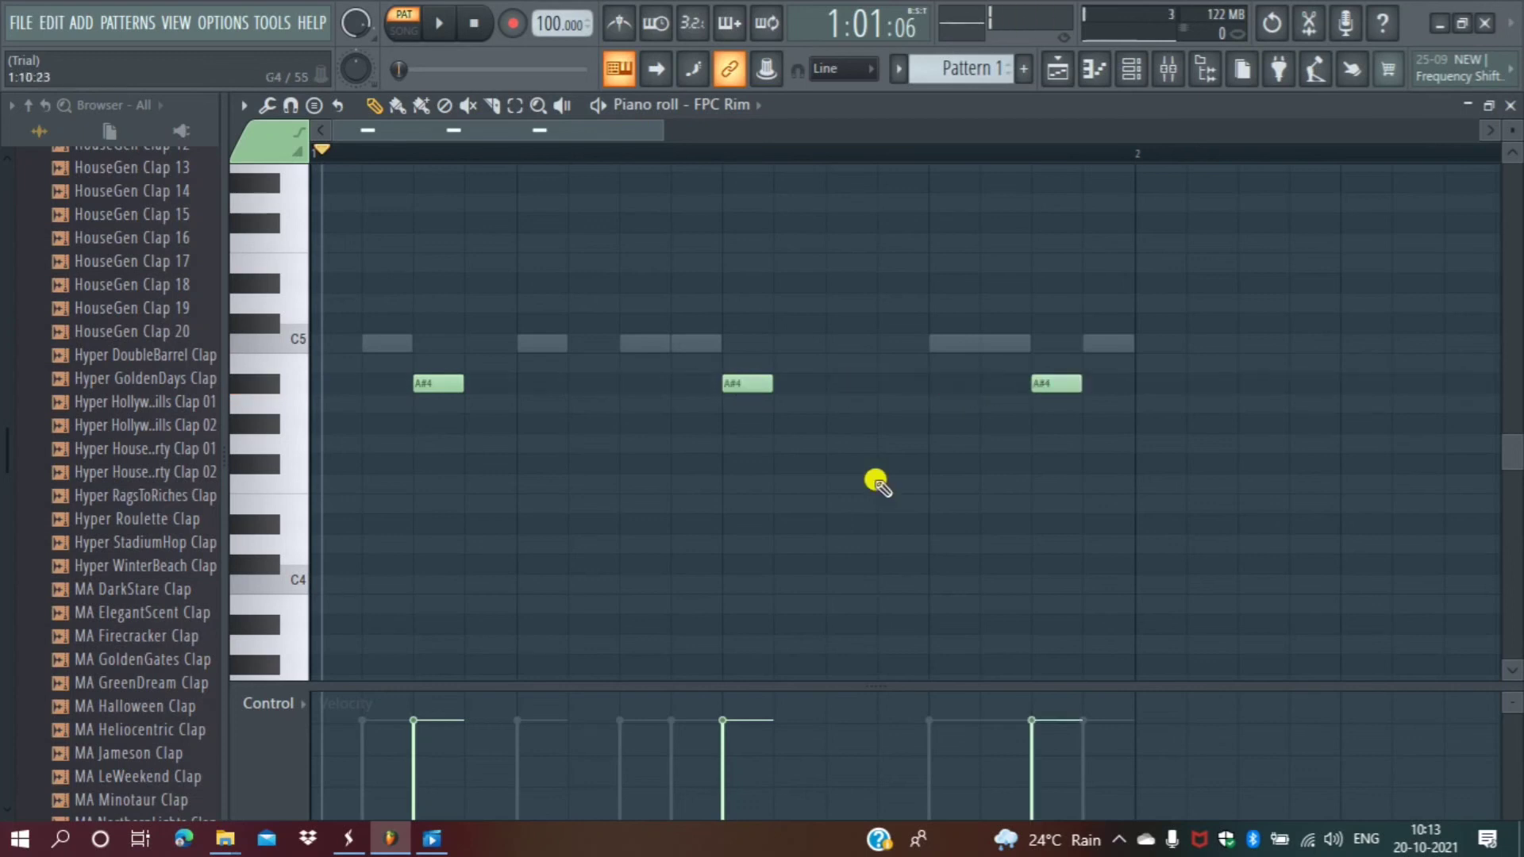
click(598, 116)
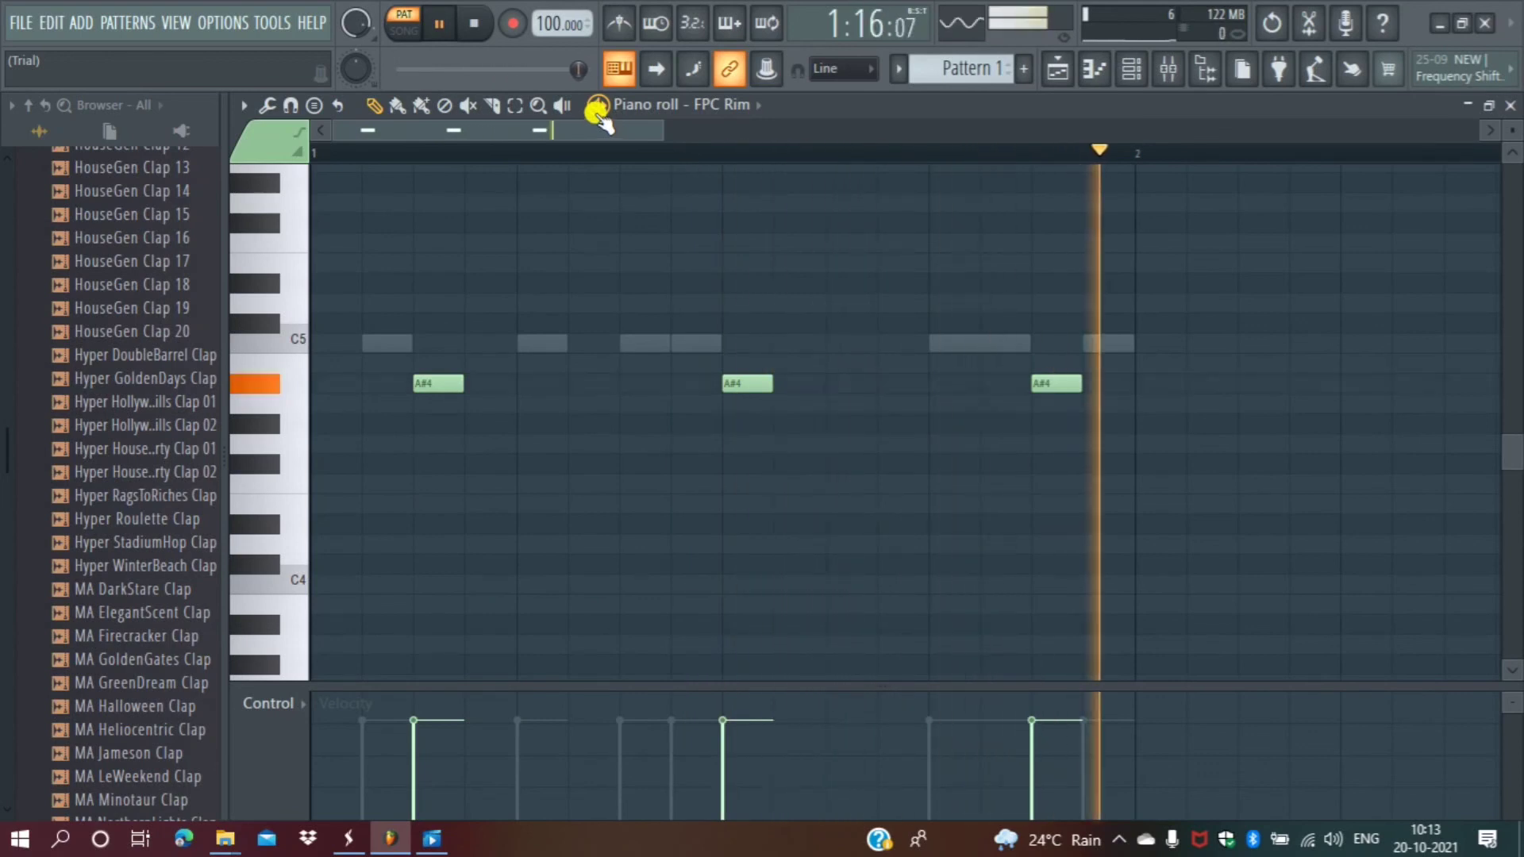
key(space)
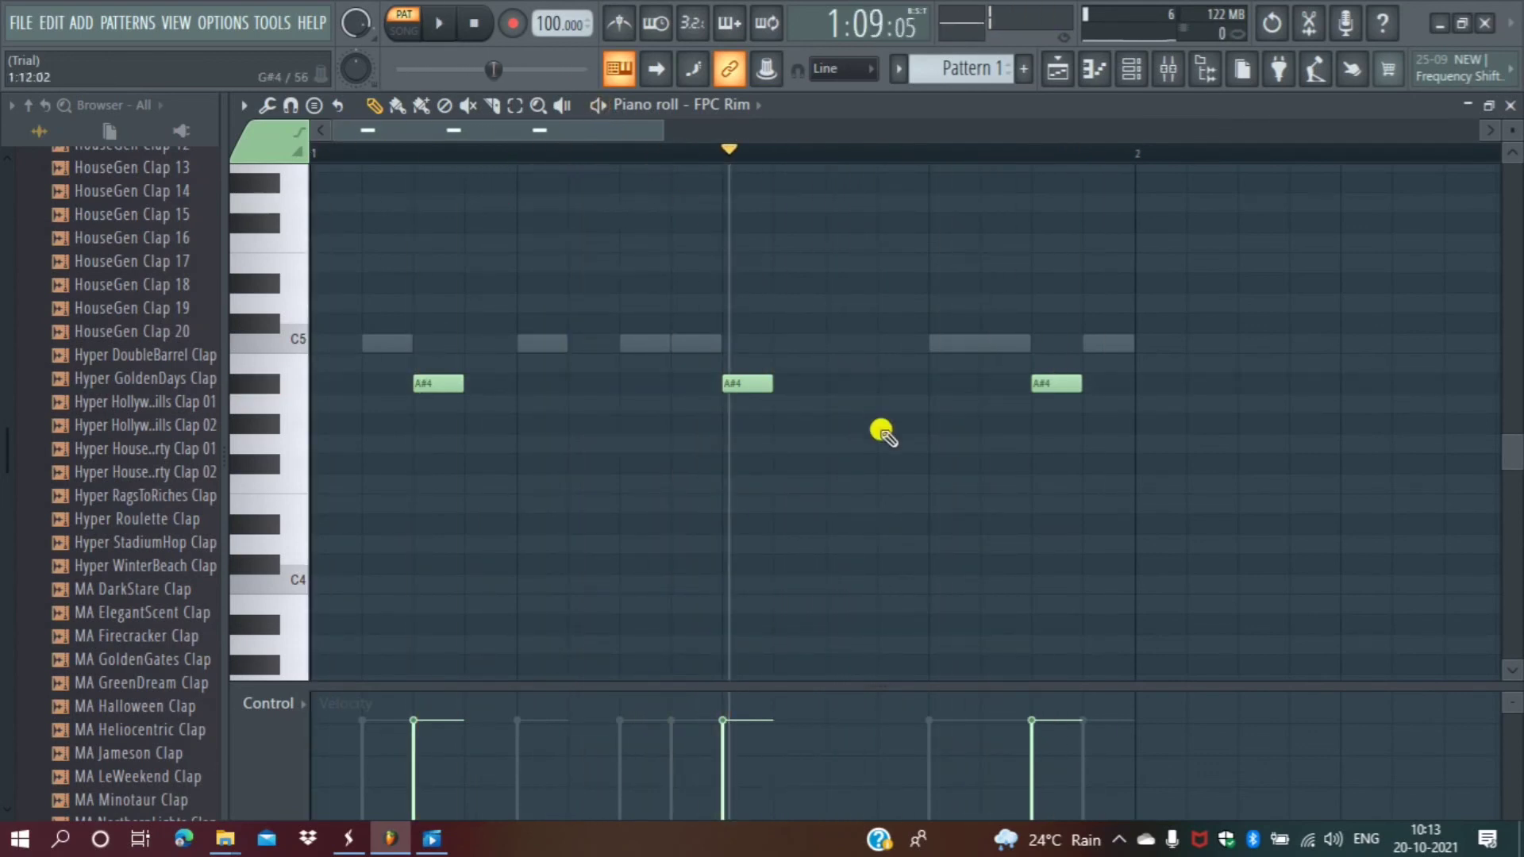
Add a one-step A#4 rim note at step 11 and audition the pattern.
click(830, 387)
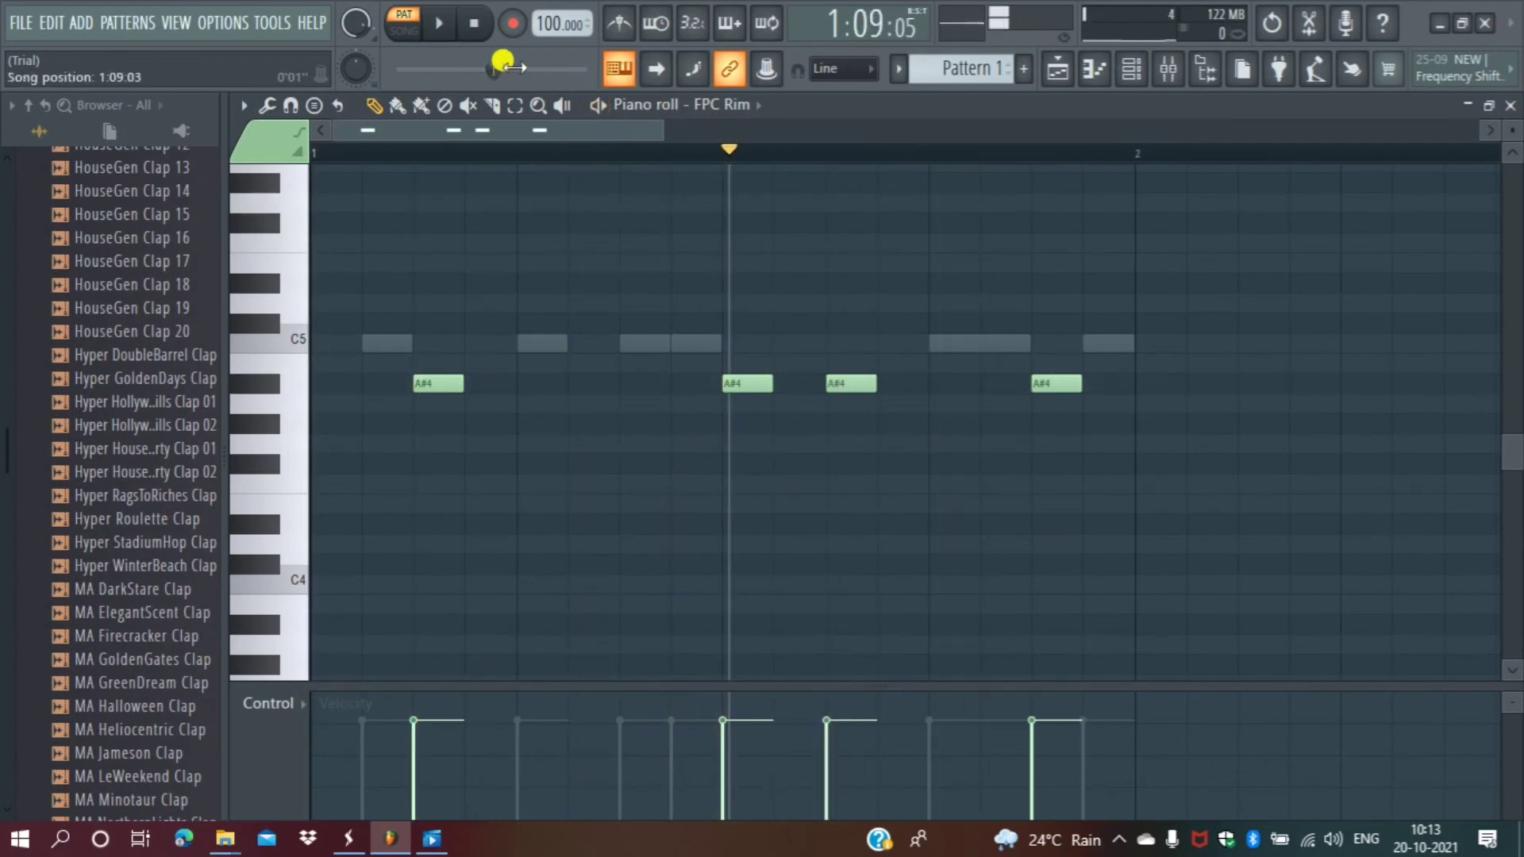
click(594, 107)
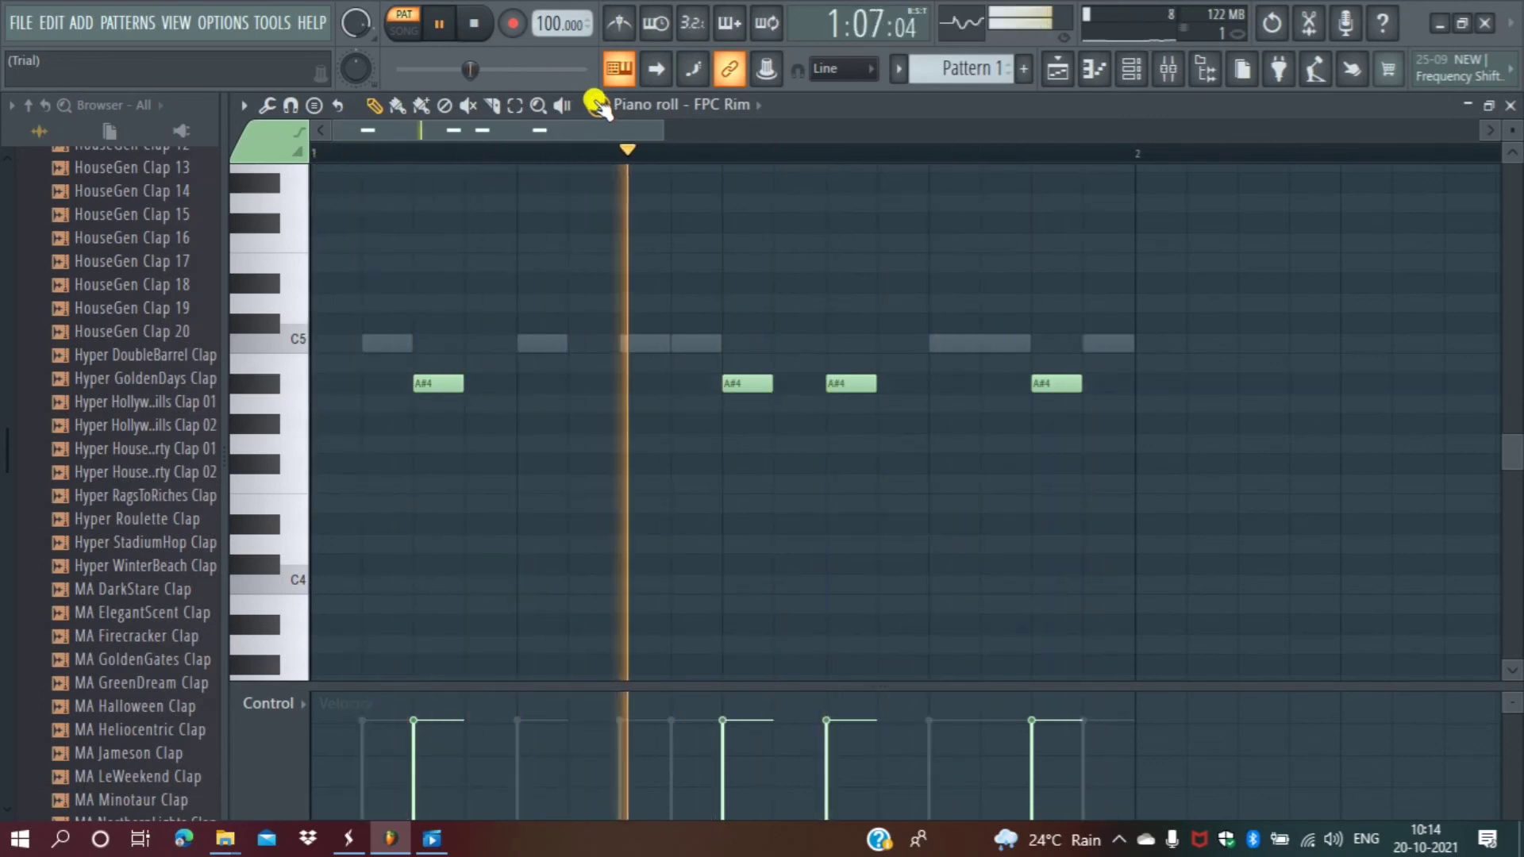
key(space)
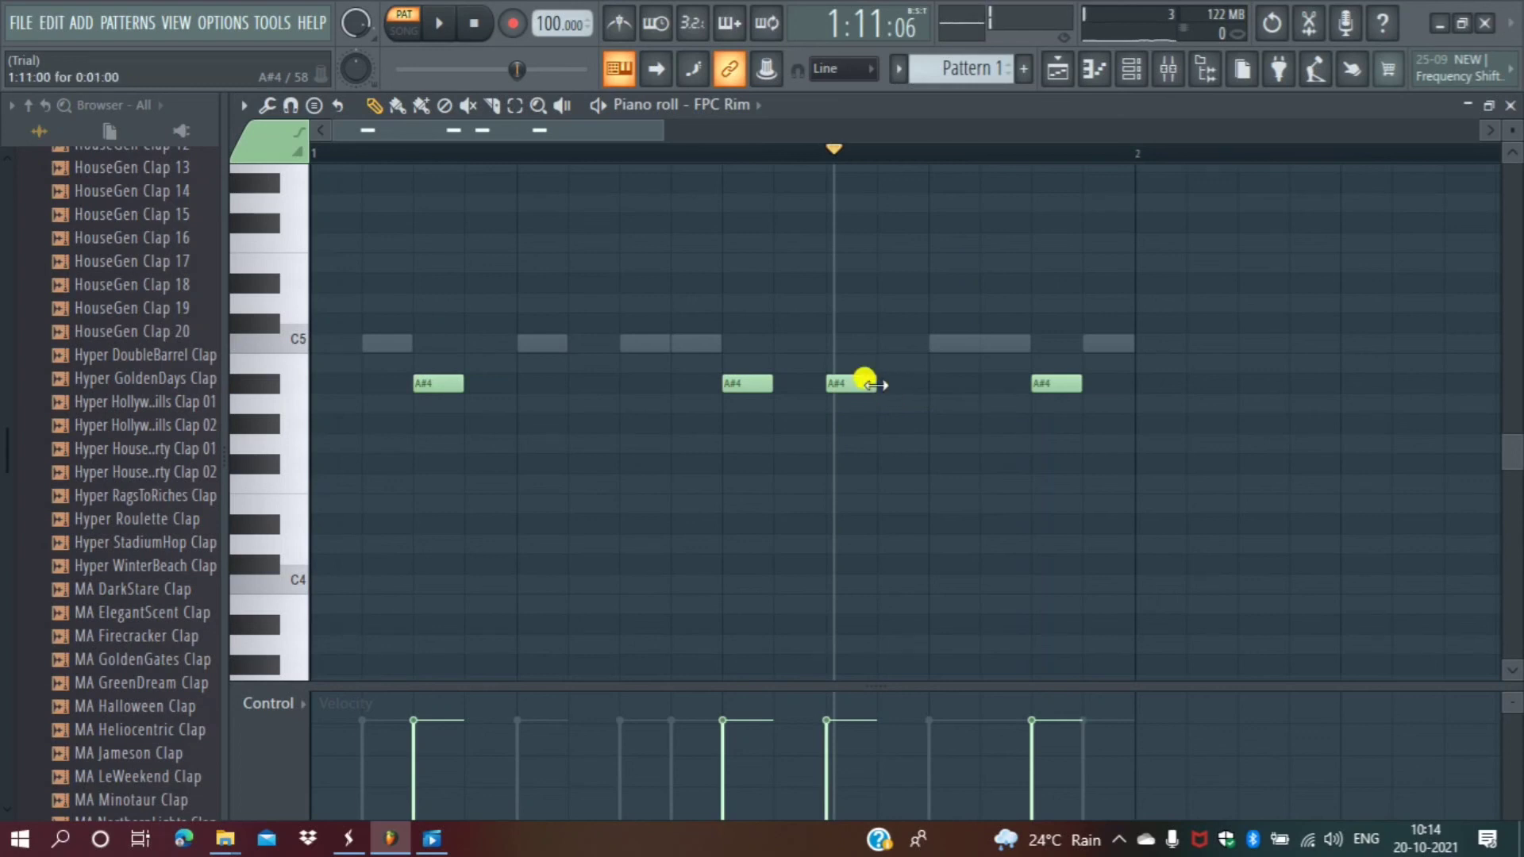
Lengthen the A#4 rim notes at steps 3 and 11 to two steps, add a one-step A#4 at step 1, and audition the pattern.
drag(867, 379, 926, 399)
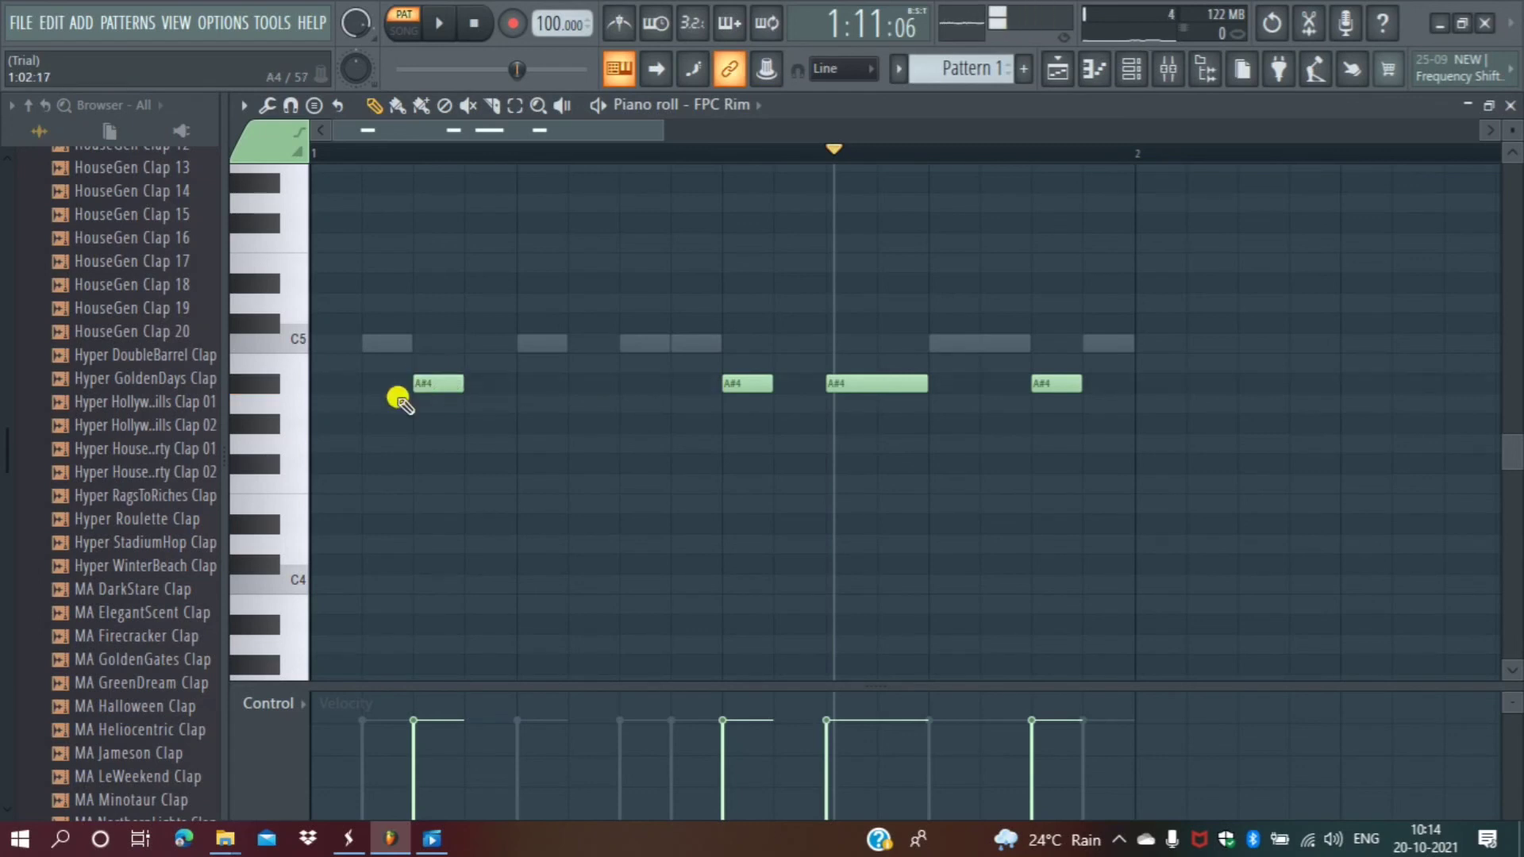
click(316, 385)
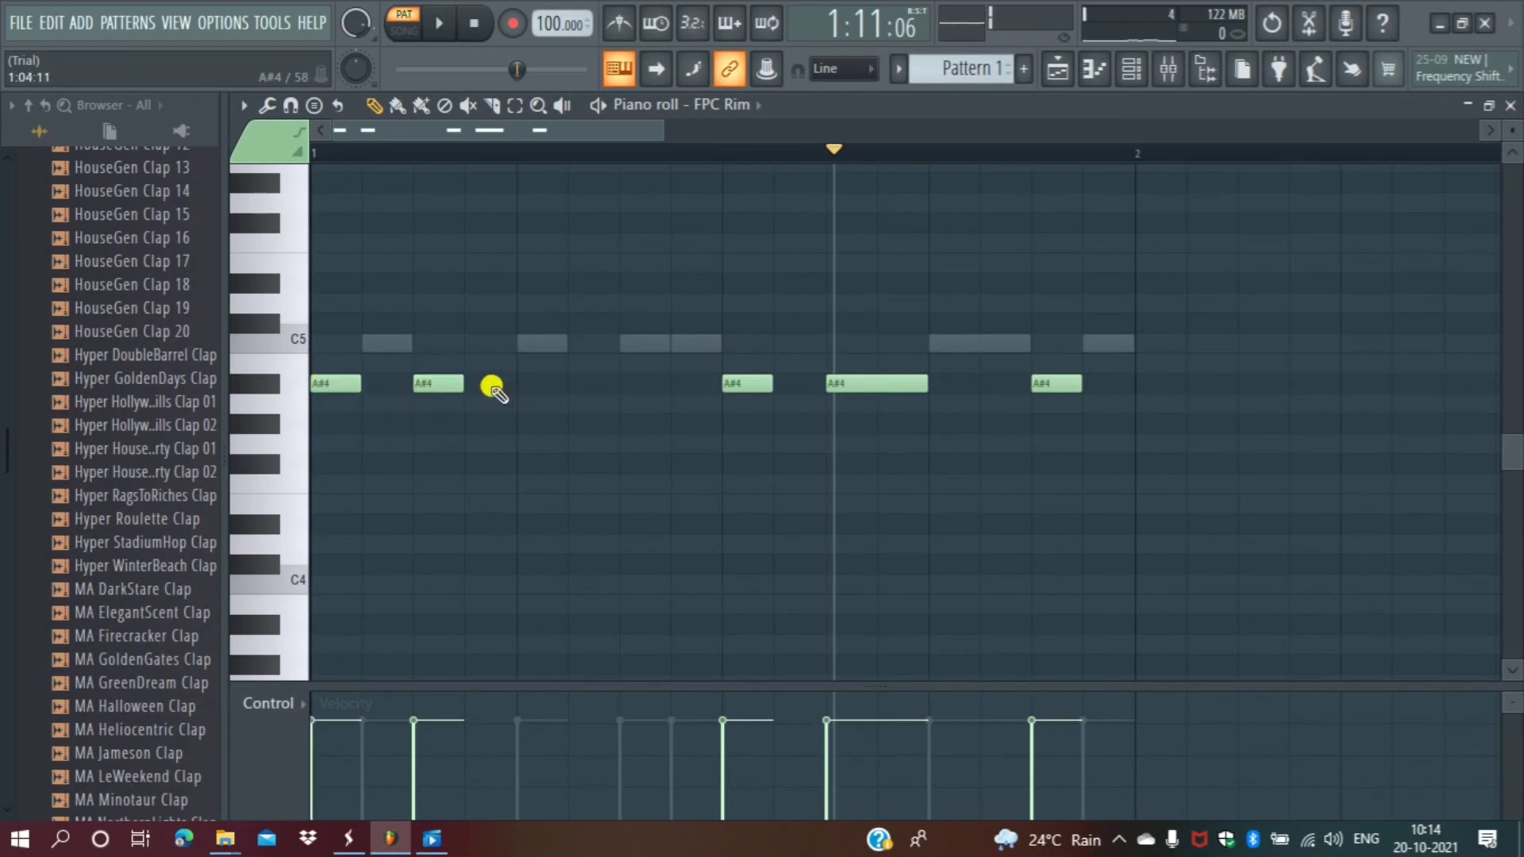
drag(469, 386, 505, 385)
right_click(531, 384)
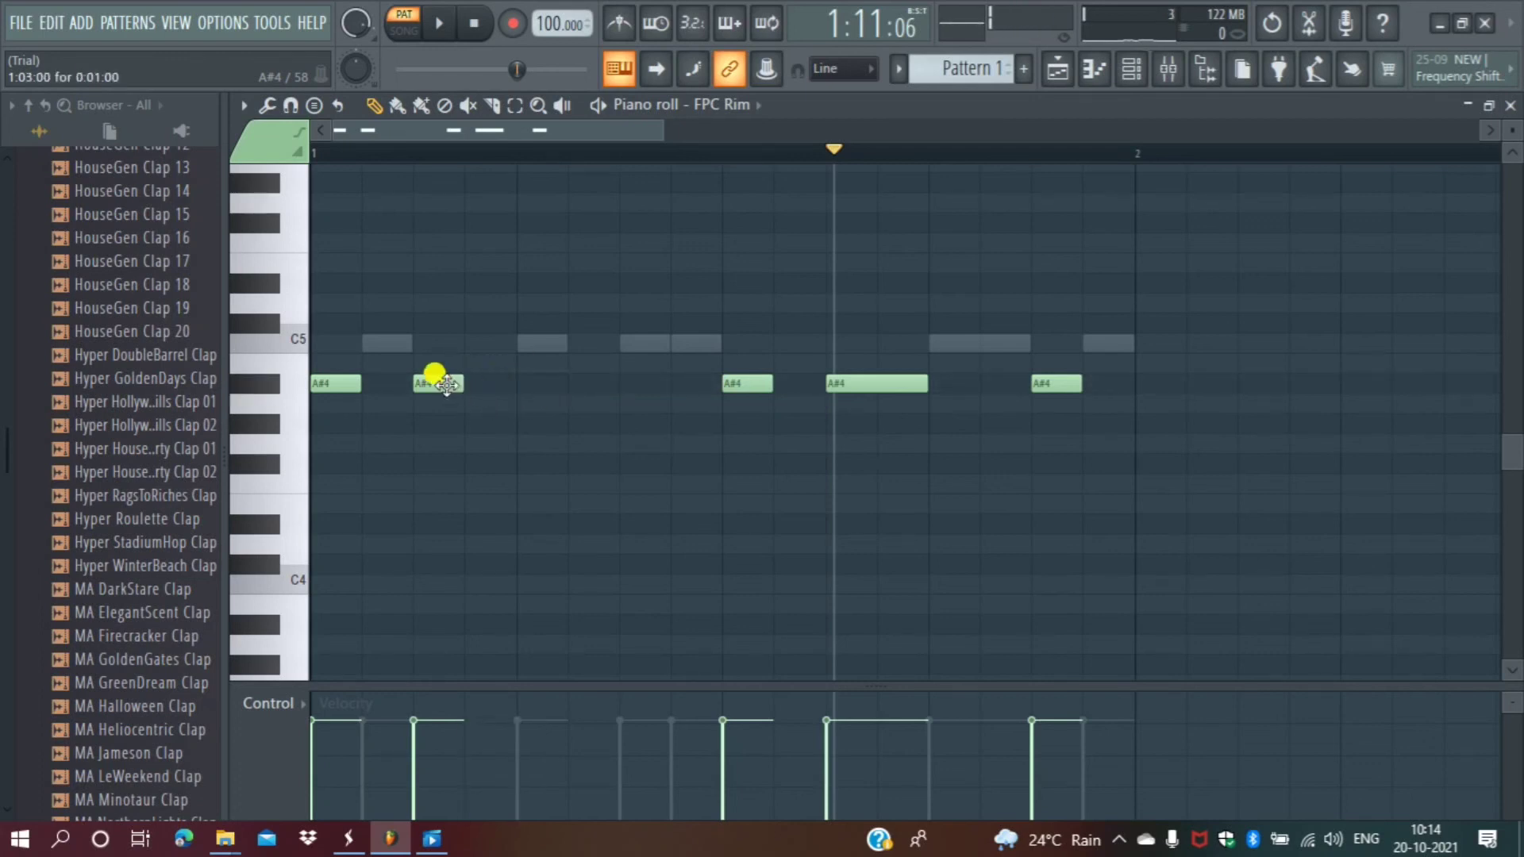
drag(465, 385, 487, 385)
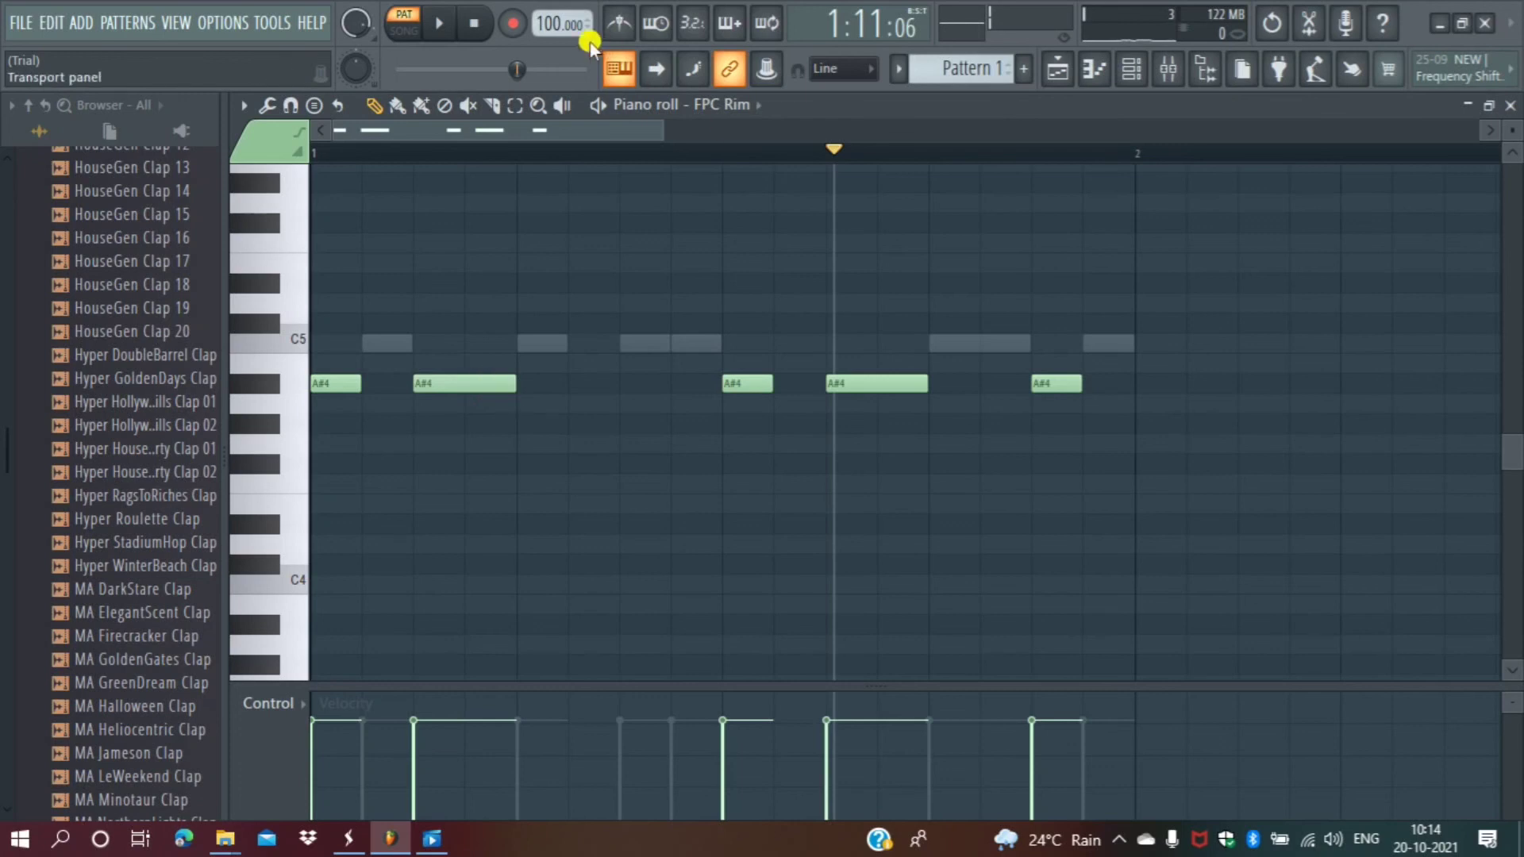
click(439, 22)
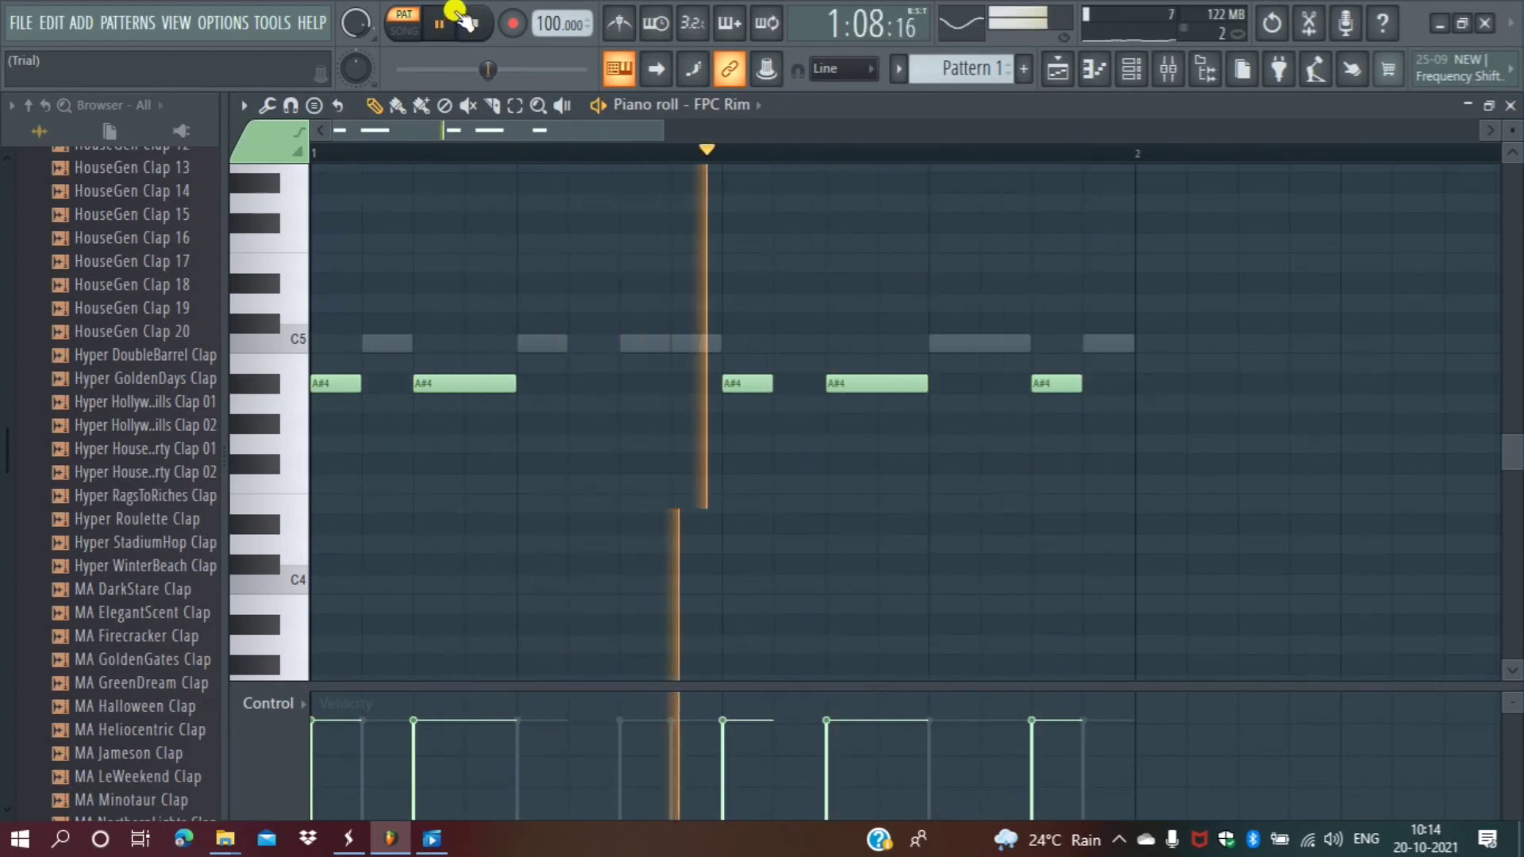
click(441, 24)
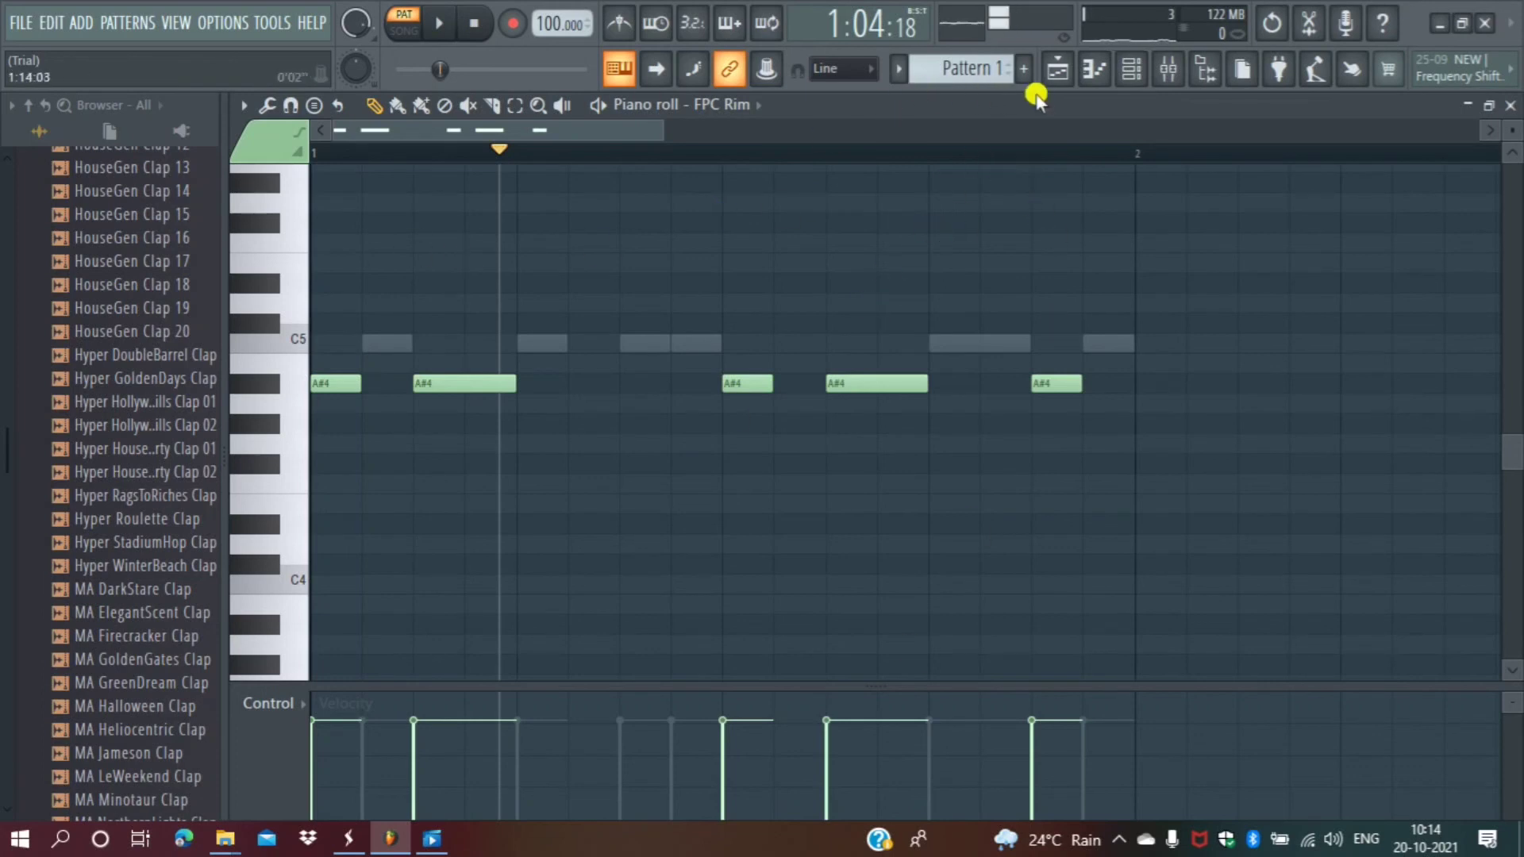
Open the Grv Kick 29 channel's piano roll from the channel rack.
click(1131, 70)
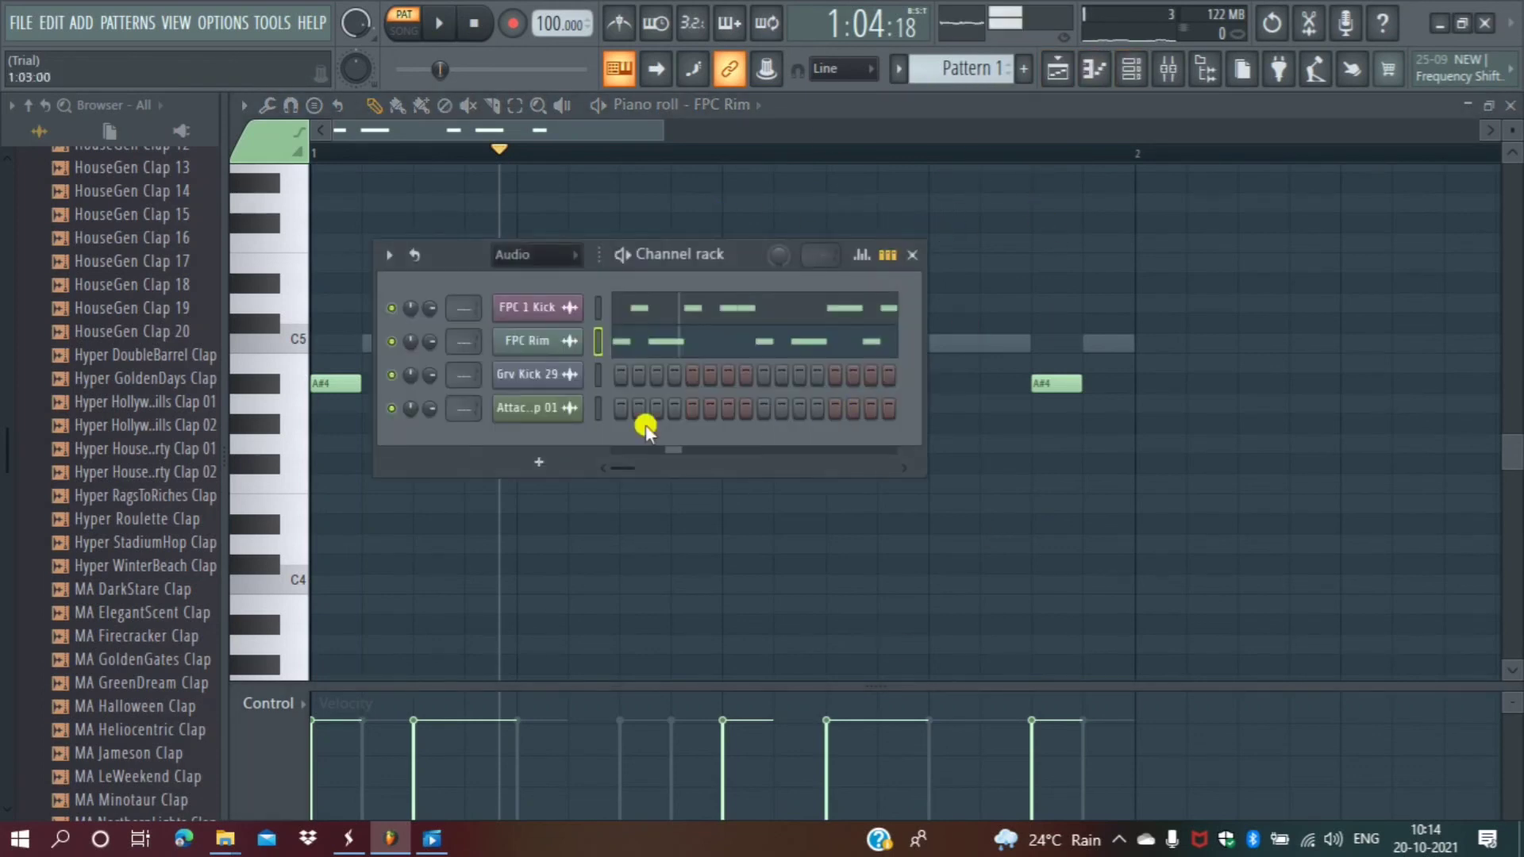
click(535, 381)
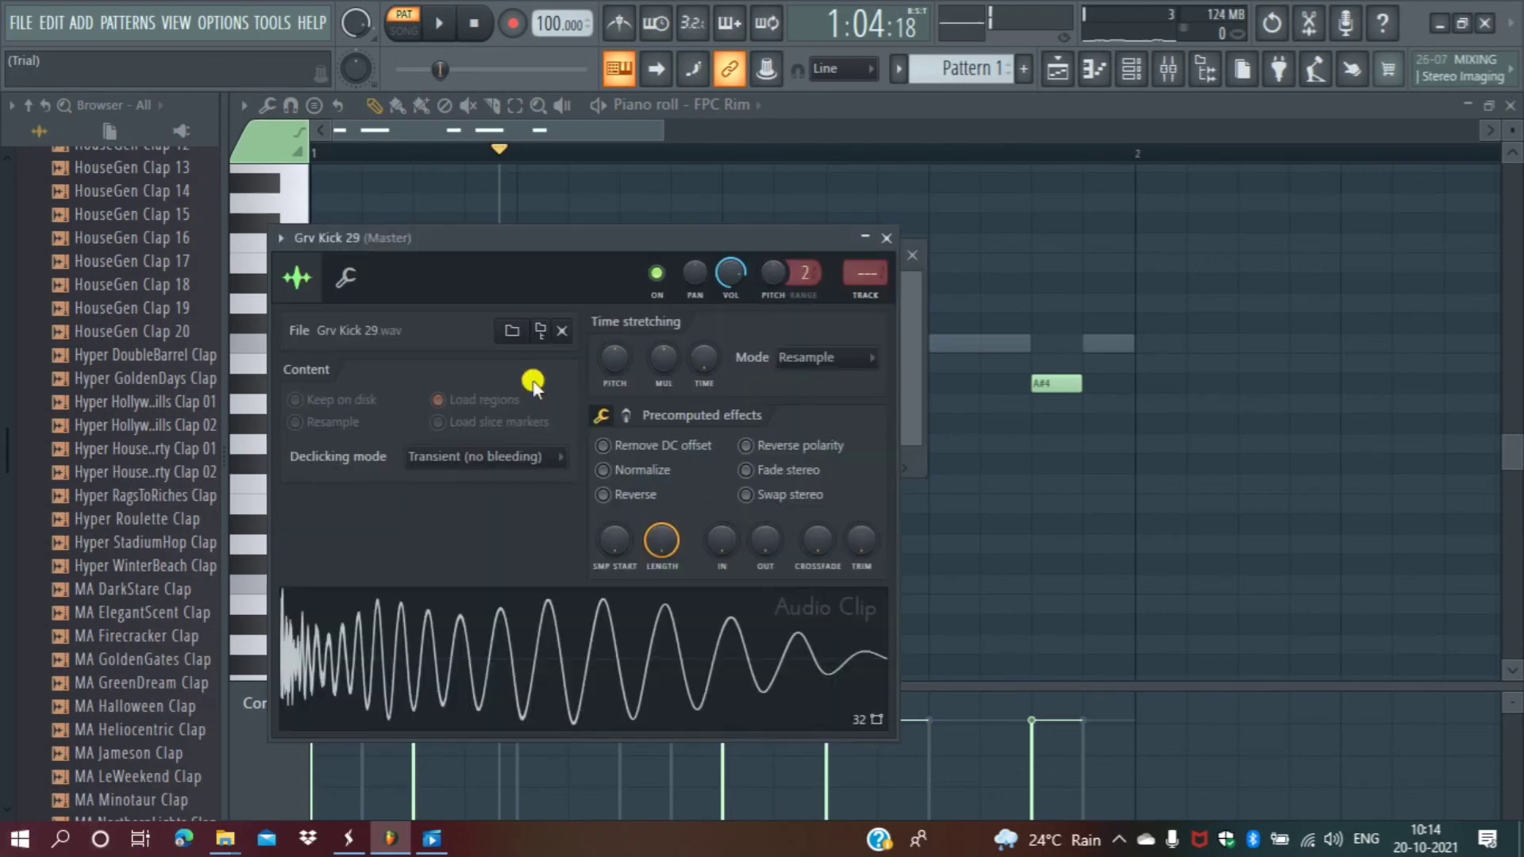
click(887, 238)
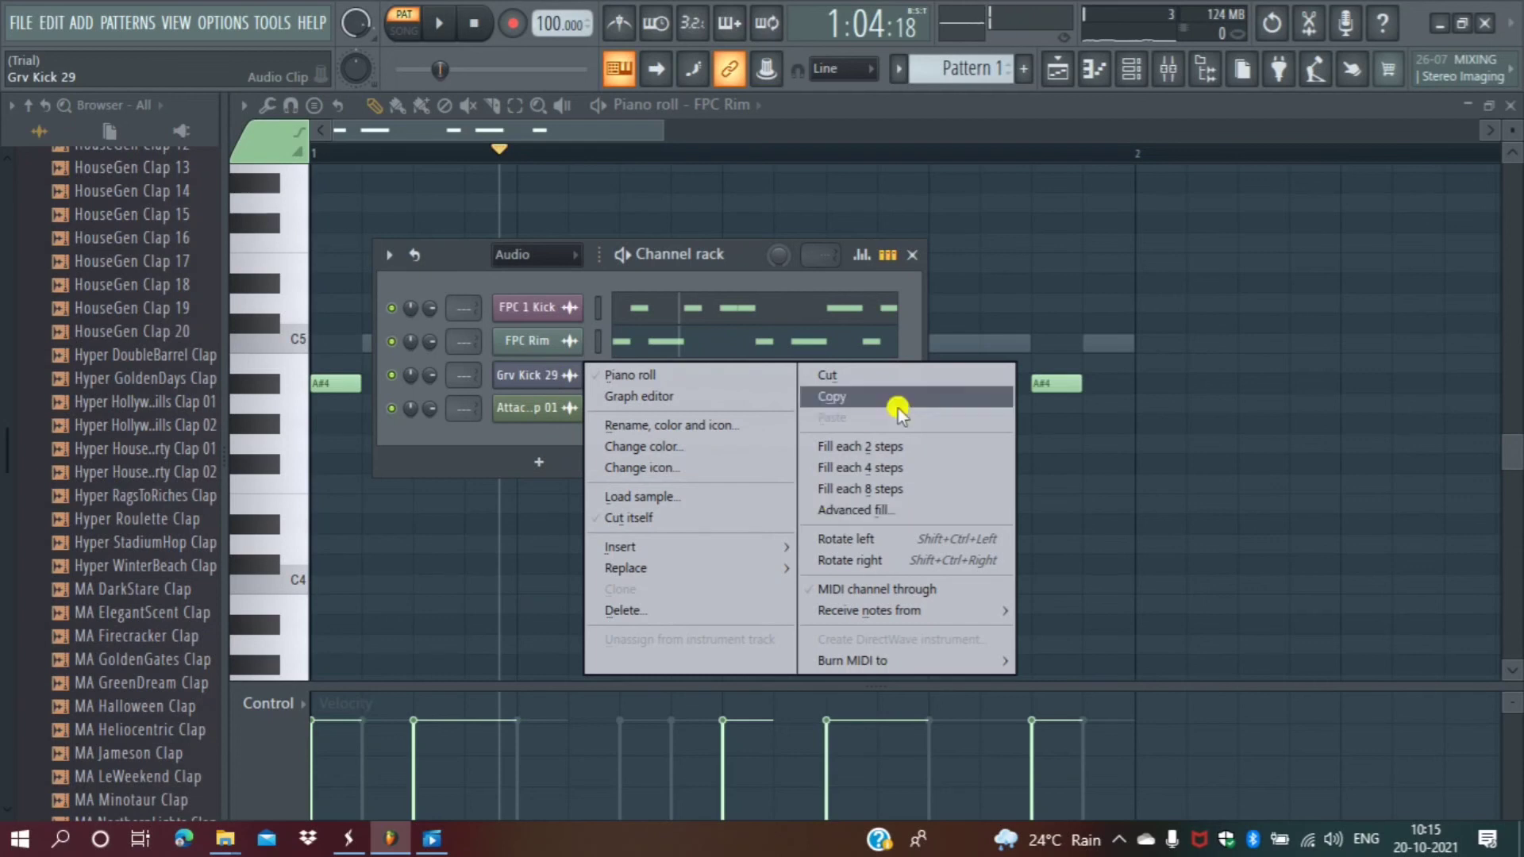
click(665, 378)
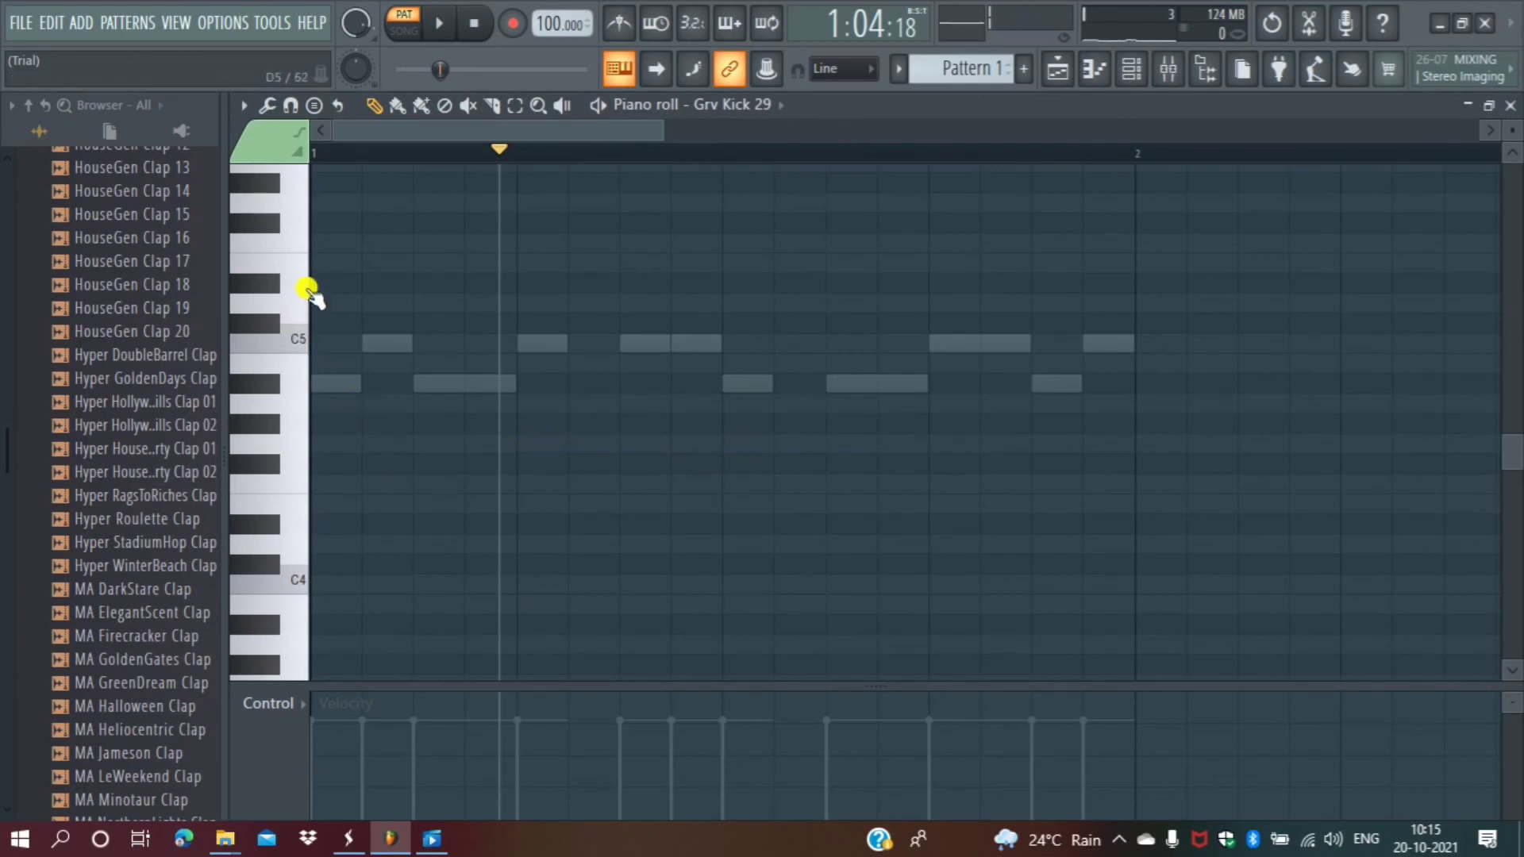
Make a time selection covering bar 1 in the Grv Kick 29 piano roll.
scroll(300, 317, up, 3)
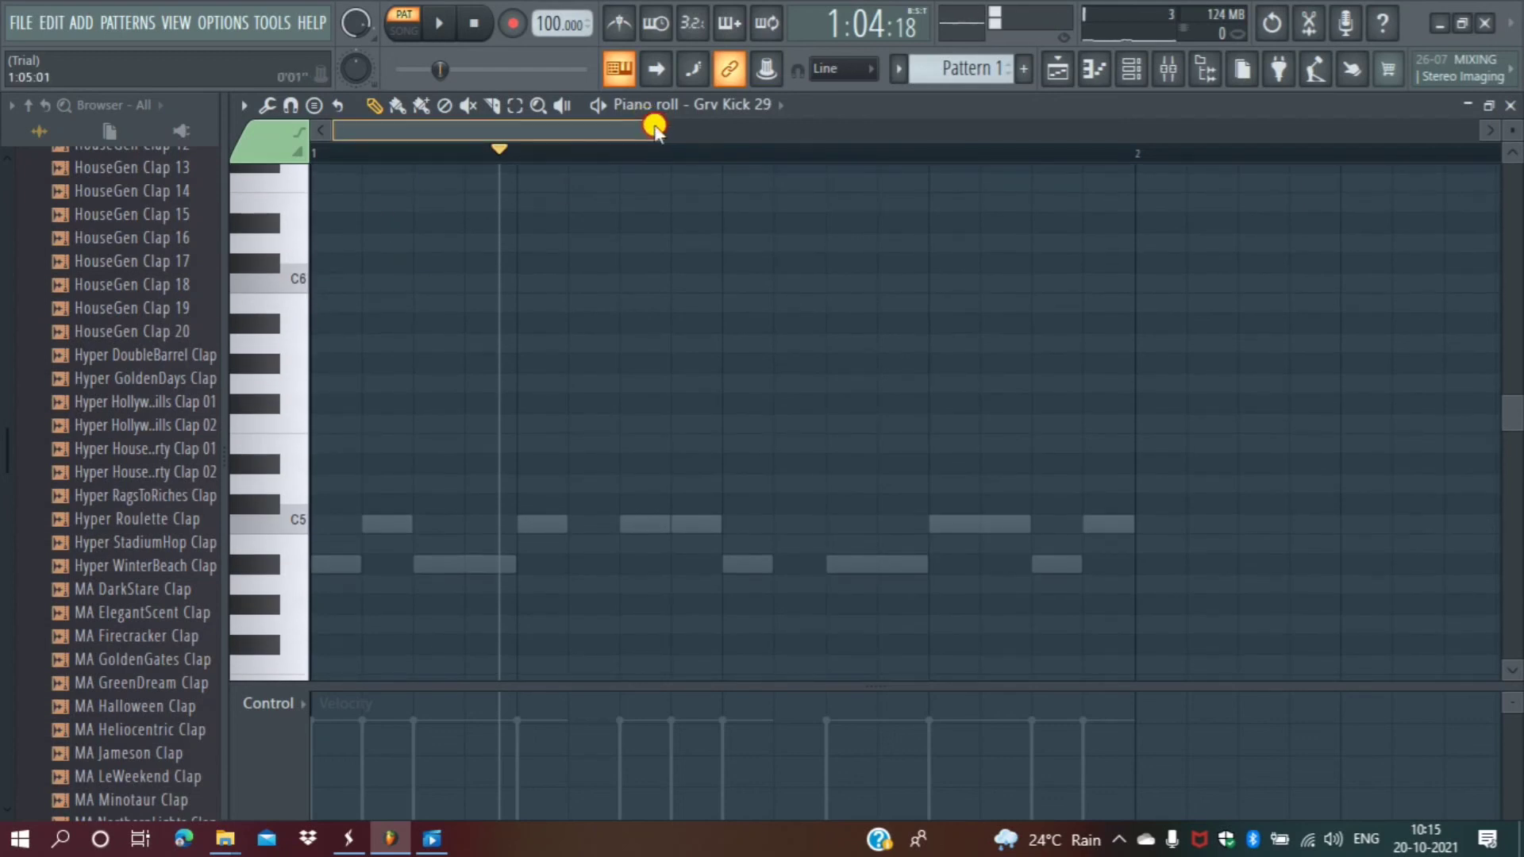
scroll(554, 155, down, 4)
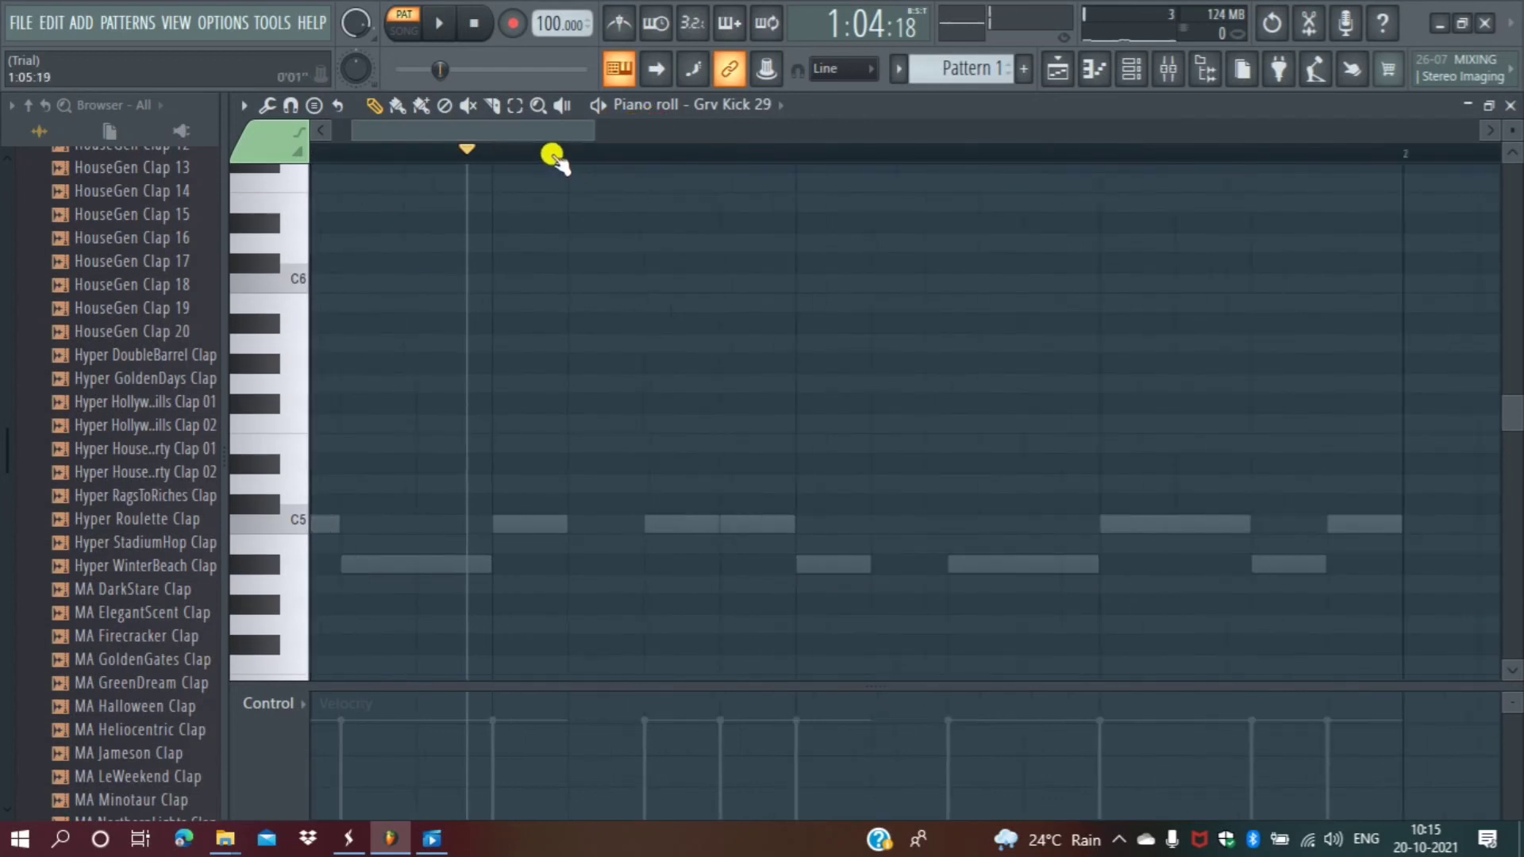
scroll(657, 163, up, 2)
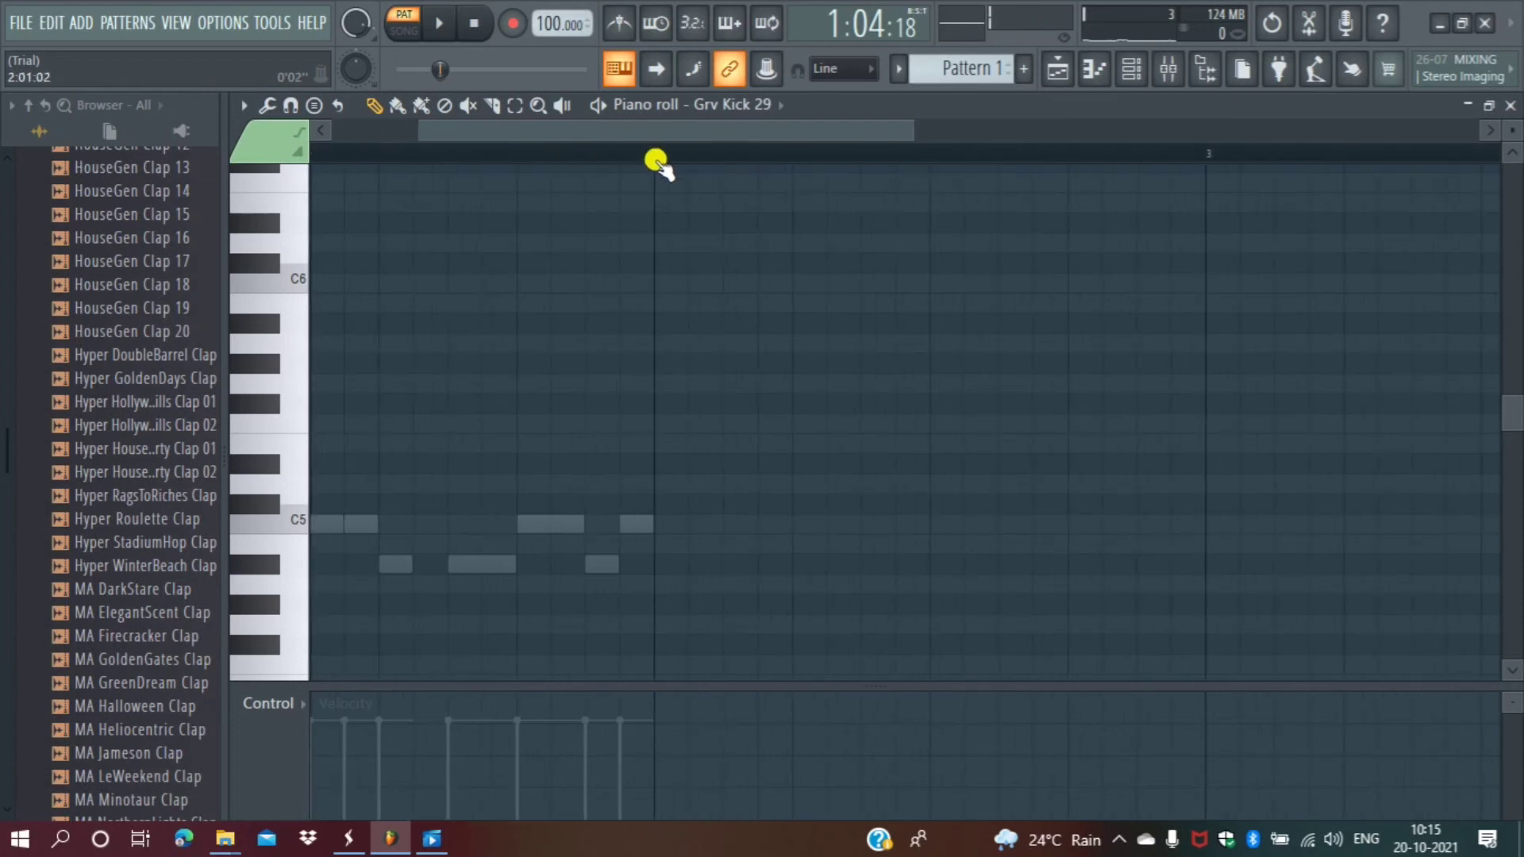
drag(647, 151, 150, 172)
scroll(362, 154, up, 4)
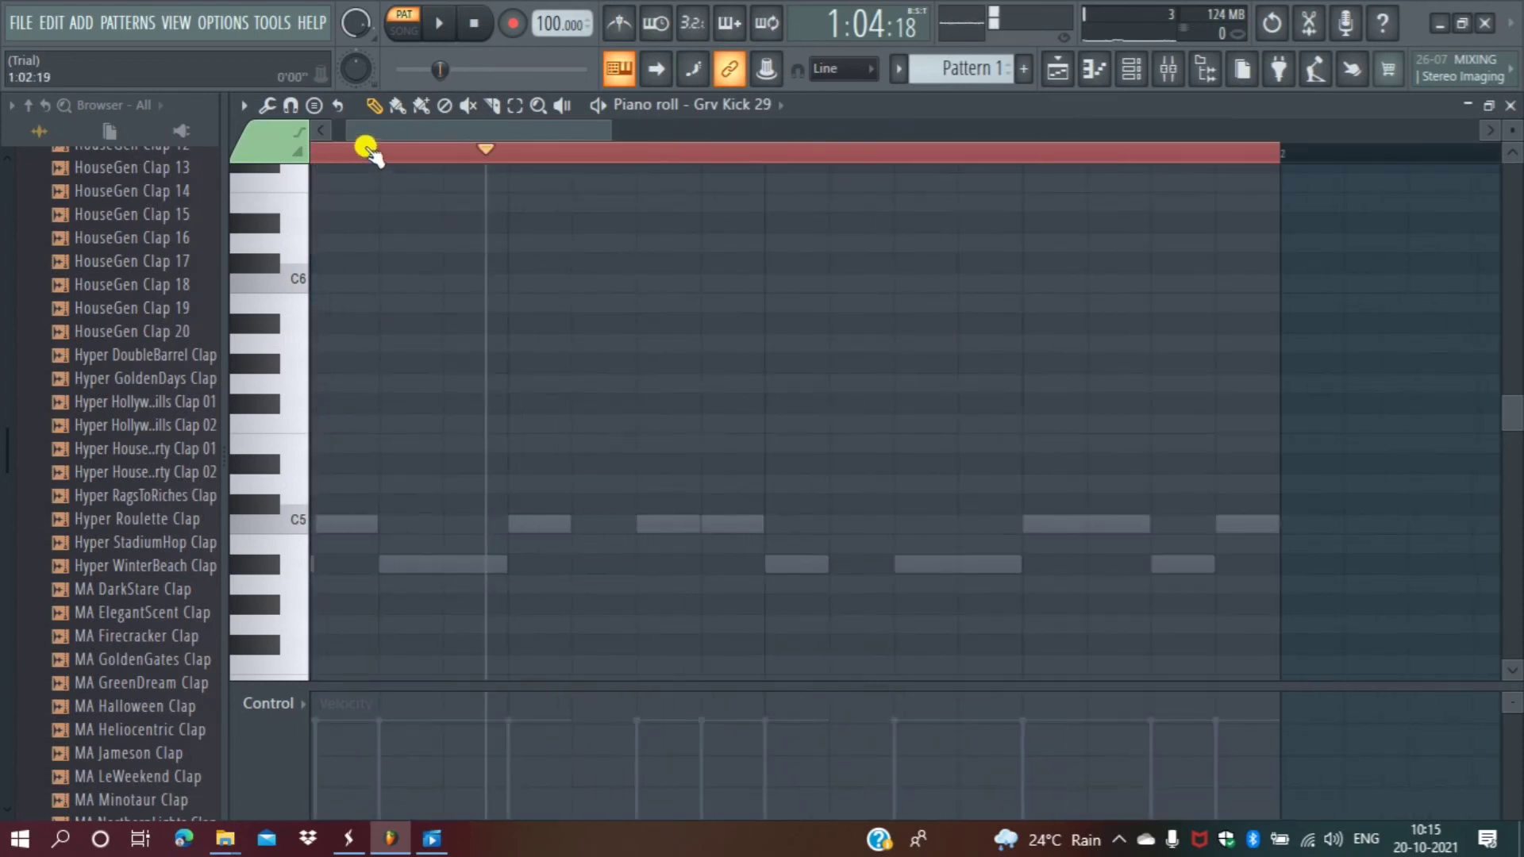
Place one-step D#5 kick notes at steps 1, 5, 9 and 13 in the Grv Kick 29 piano roll.
scroll(365, 151, down, 1)
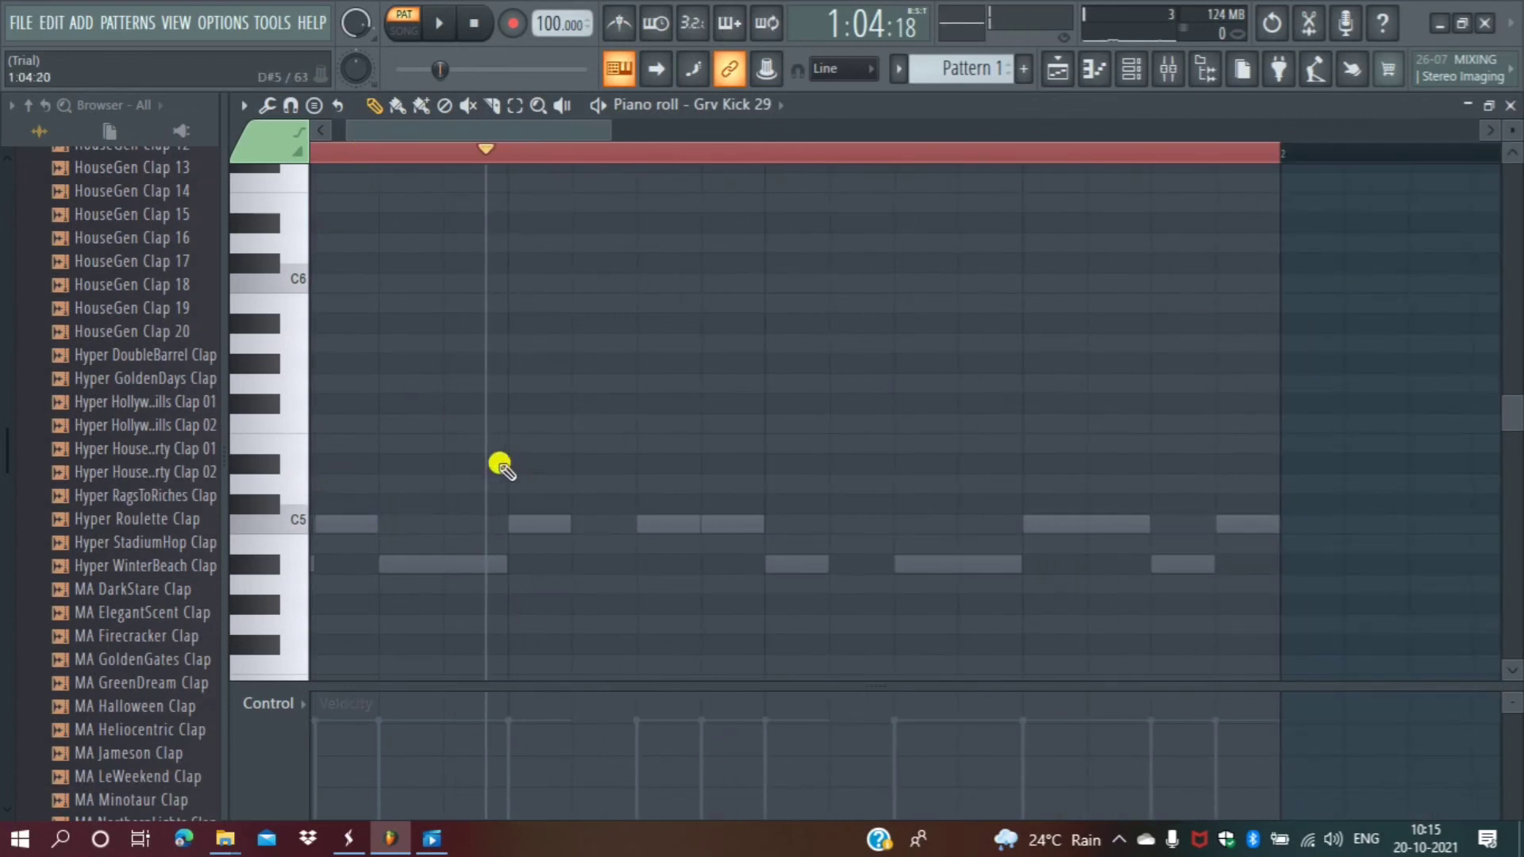
click(312, 361)
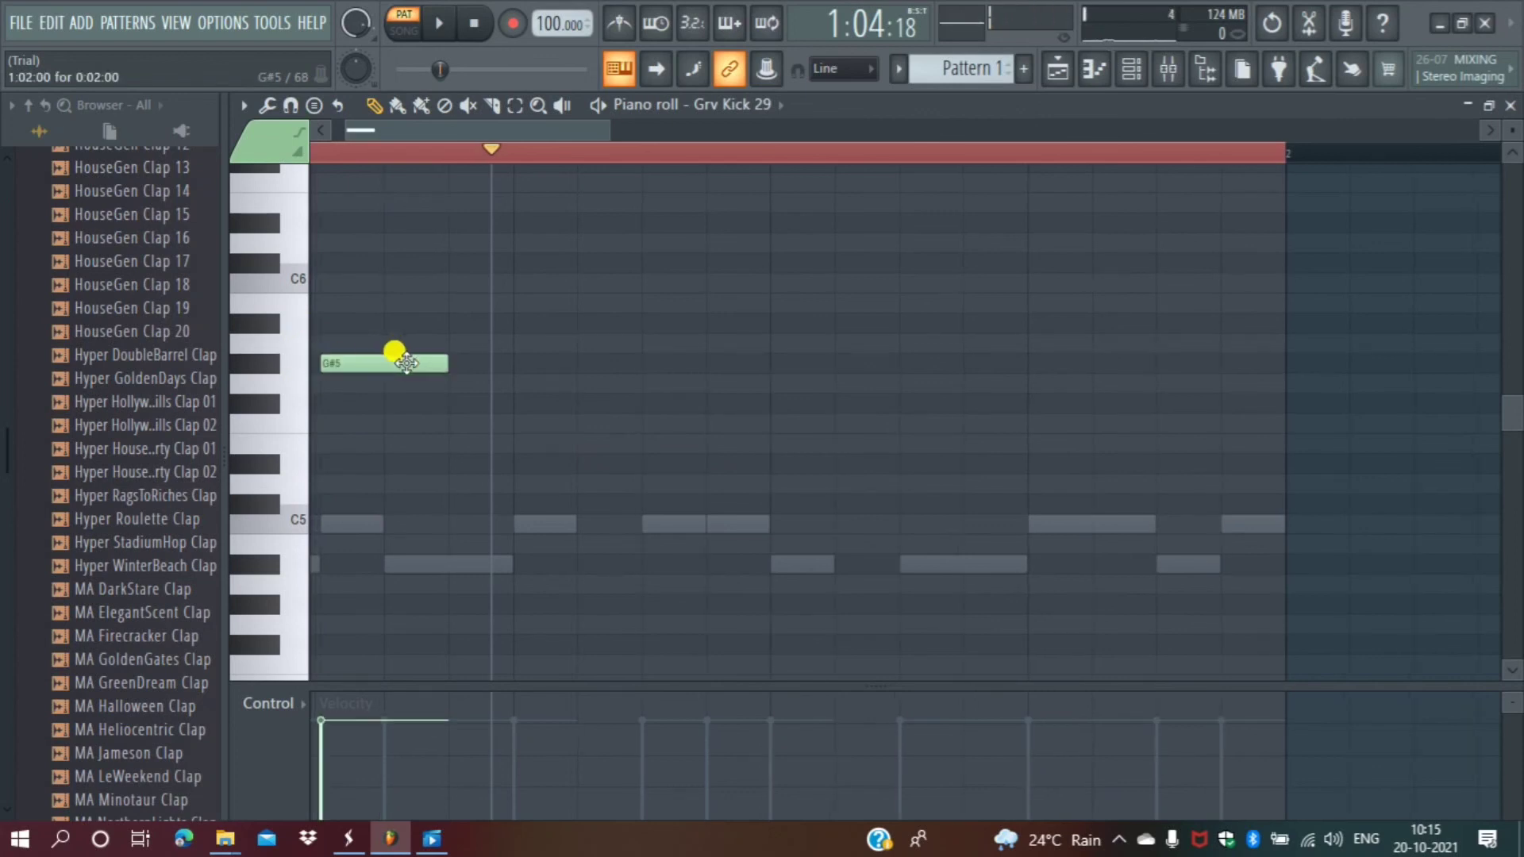
click(315, 467)
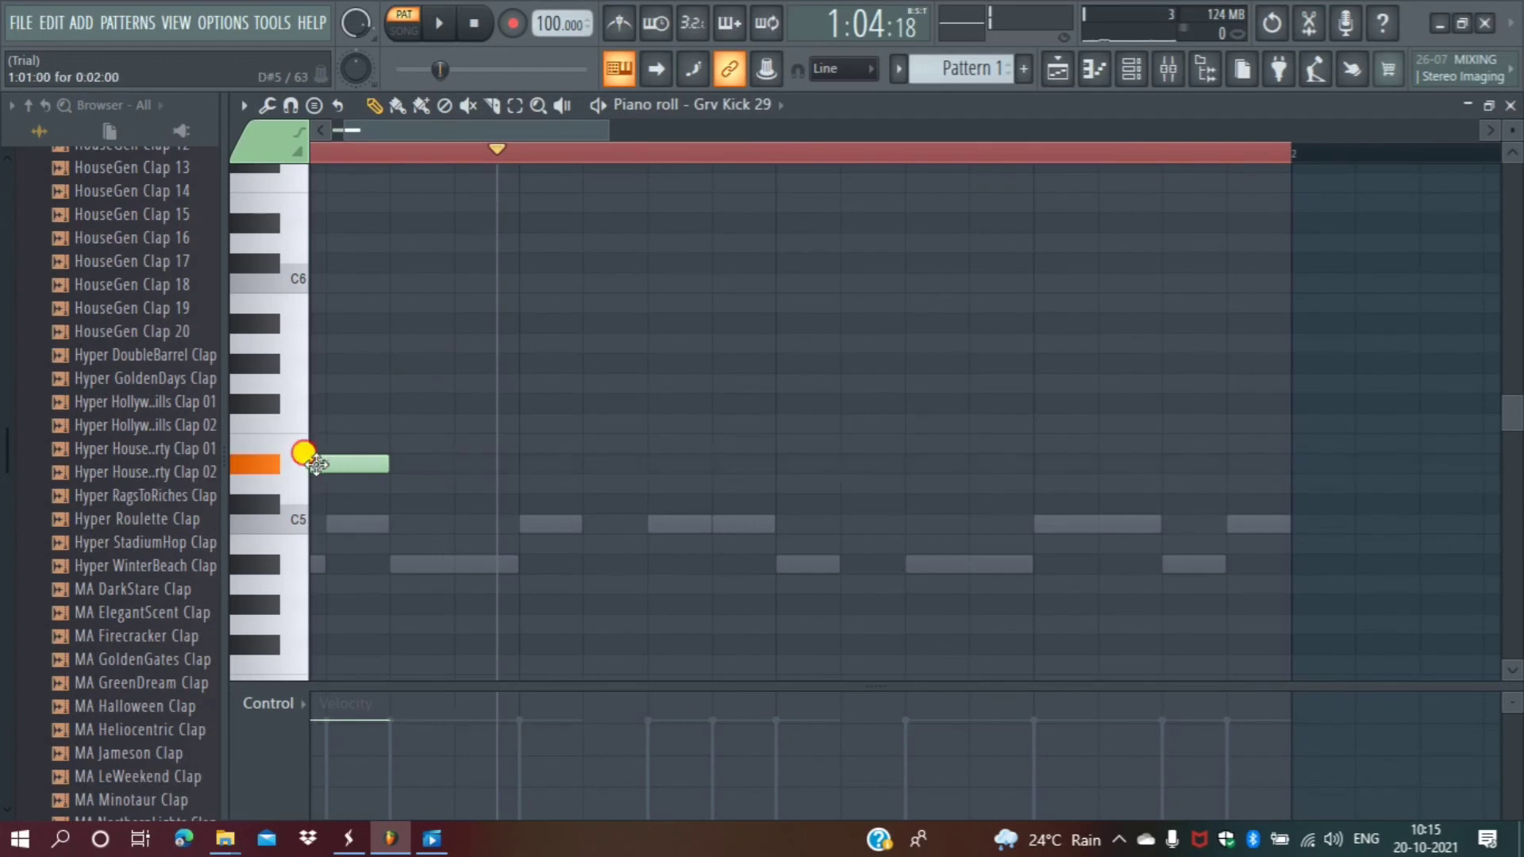
drag(316, 464, 248, 473)
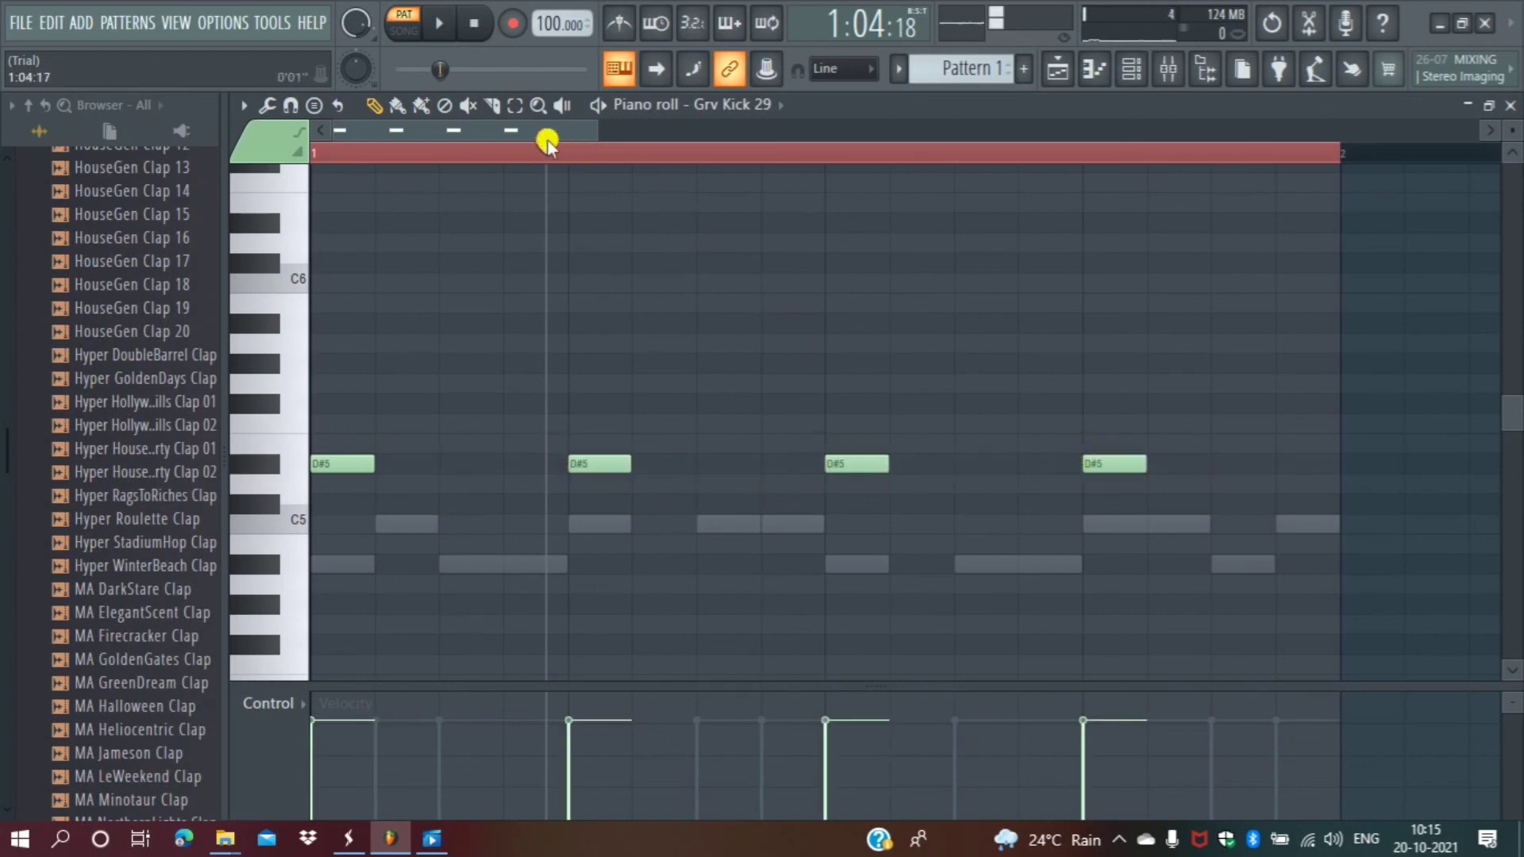
Audition the pattern and delete the D#5 kick notes at steps 1 and 9.
click(429, 24)
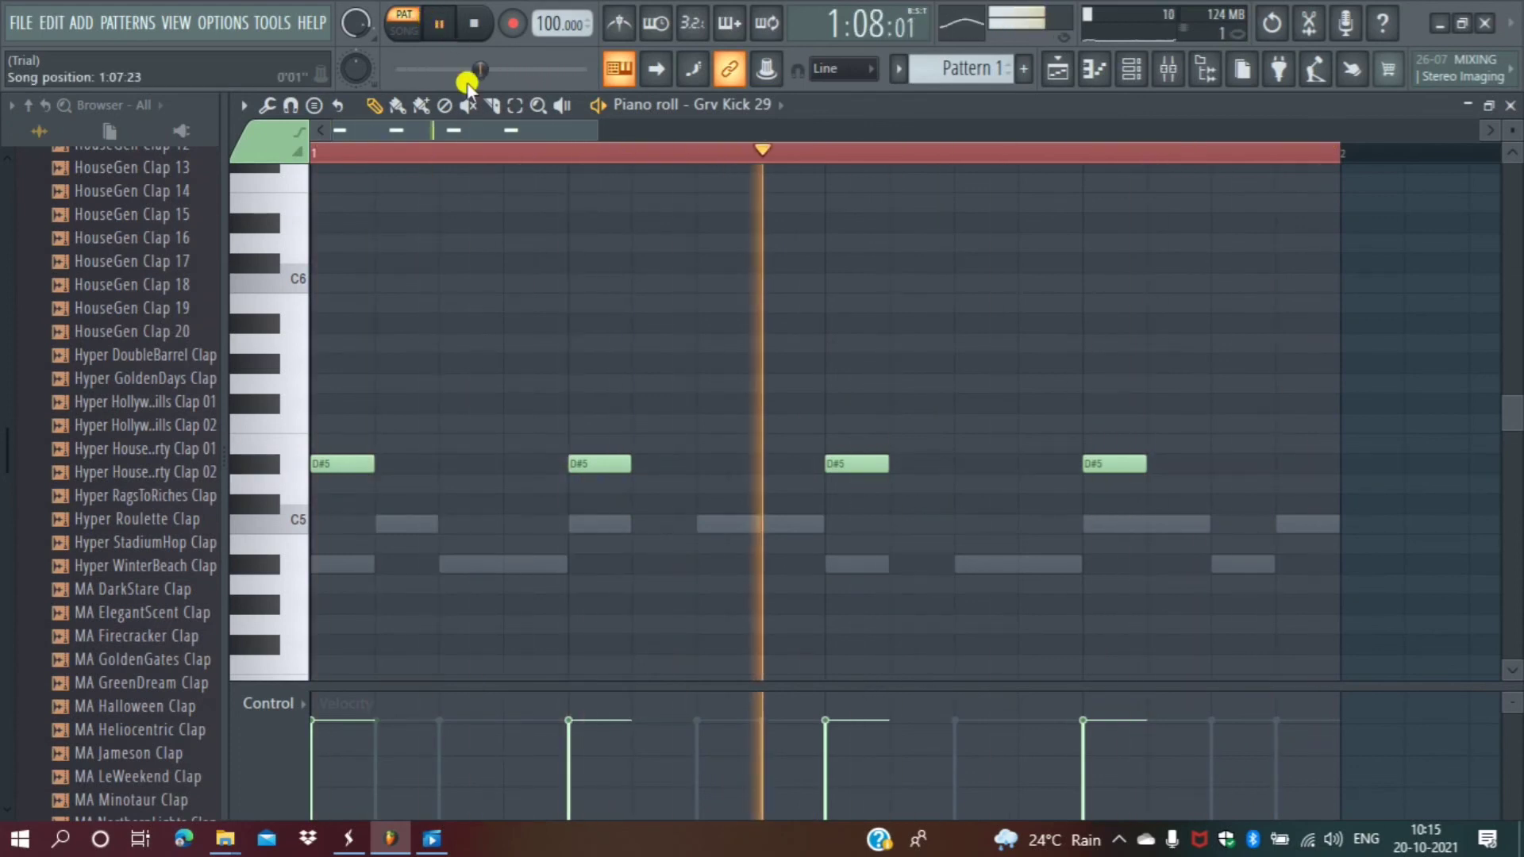
right_click(340, 464)
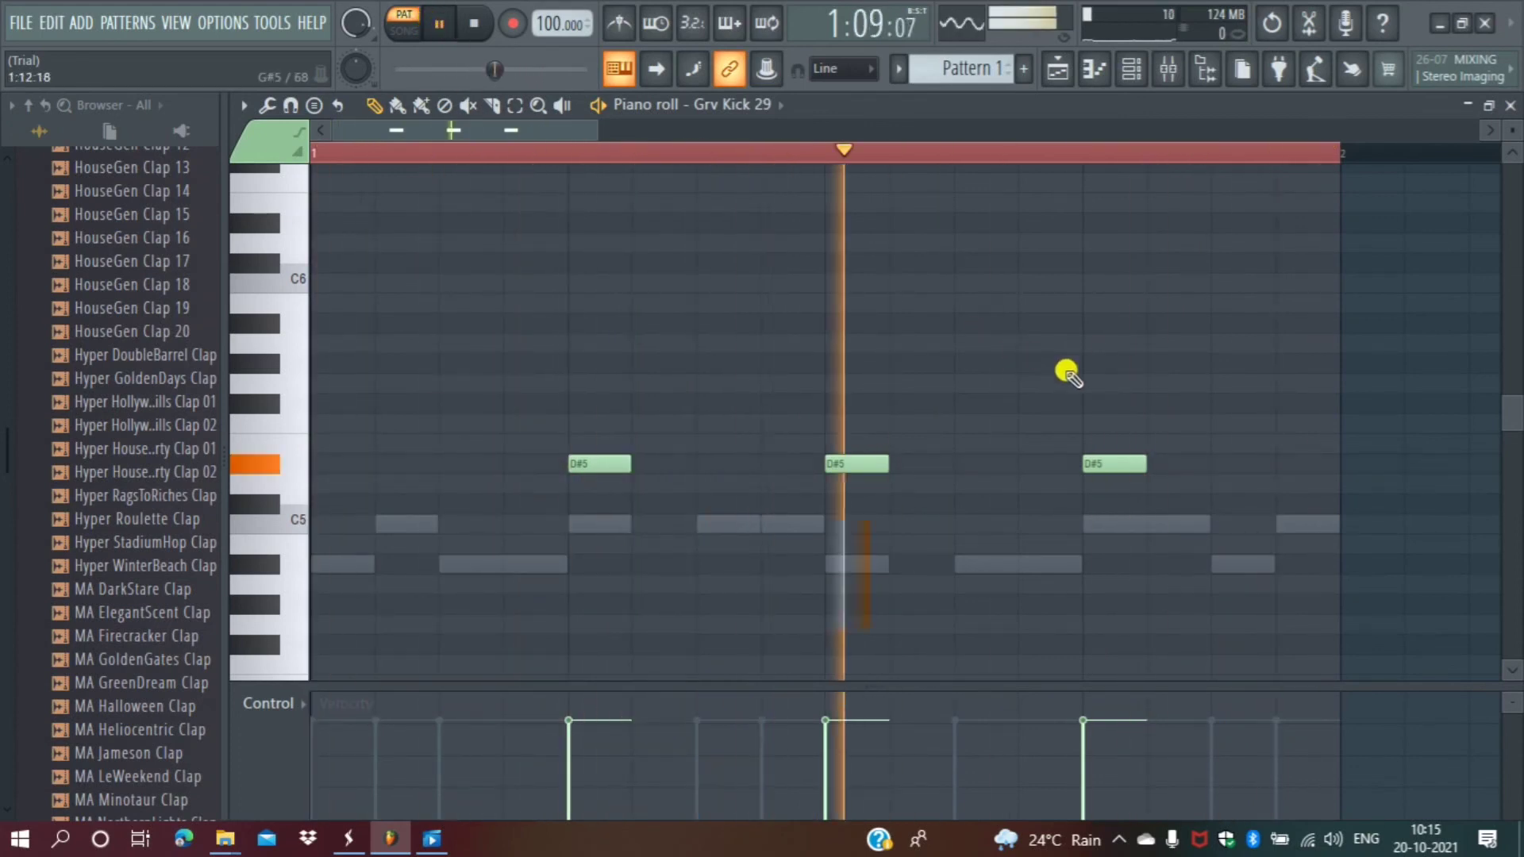
right_click(850, 463)
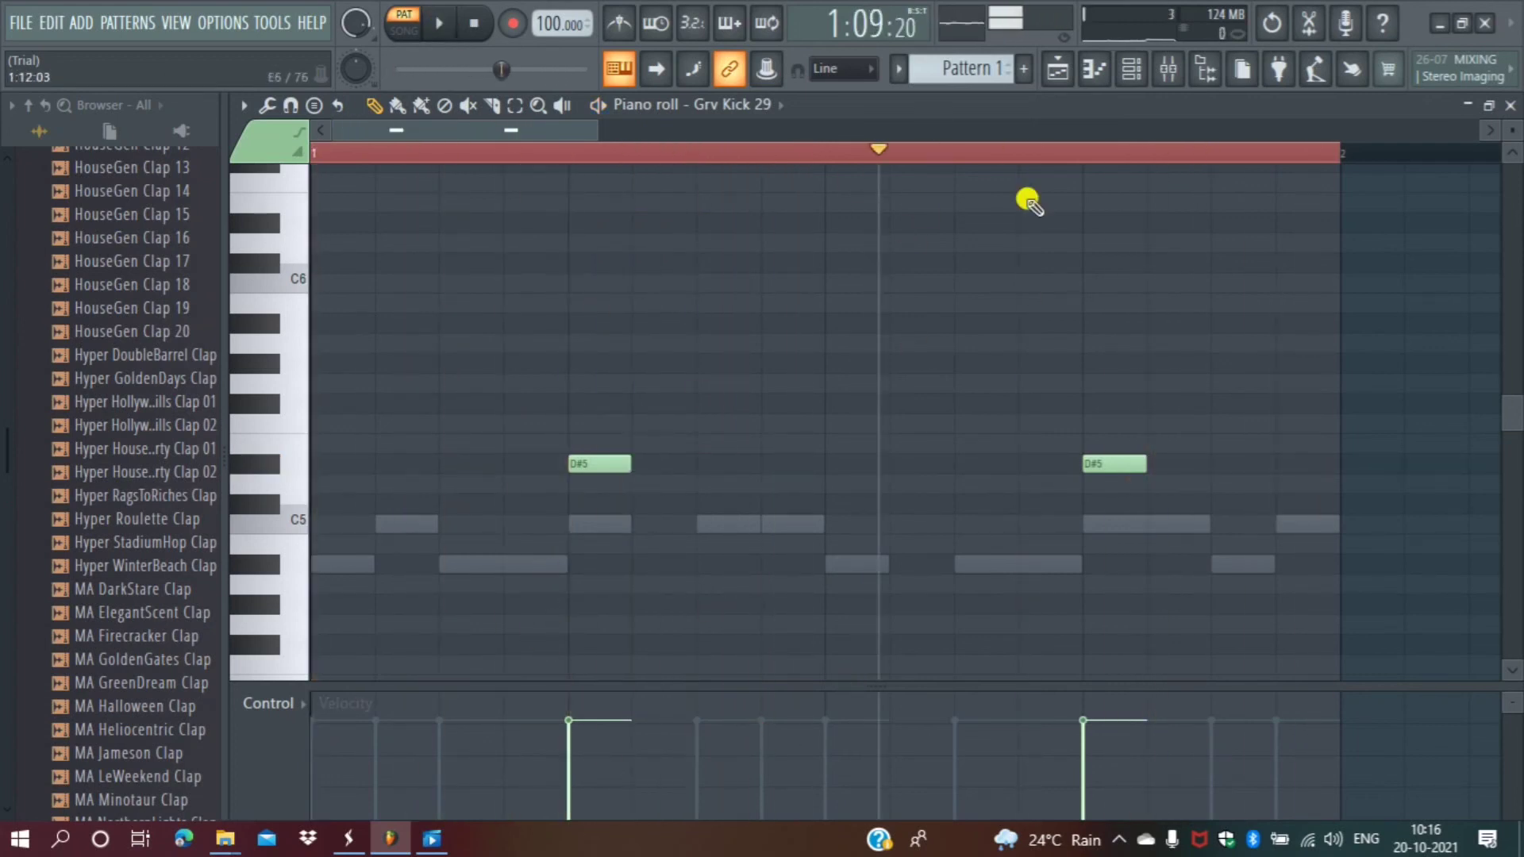
Open the Attack Clap 01 piano roll from the channel rack and place one-step G#4 notes at steps 4, 6, 10, 14 and 16.
click(1131, 70)
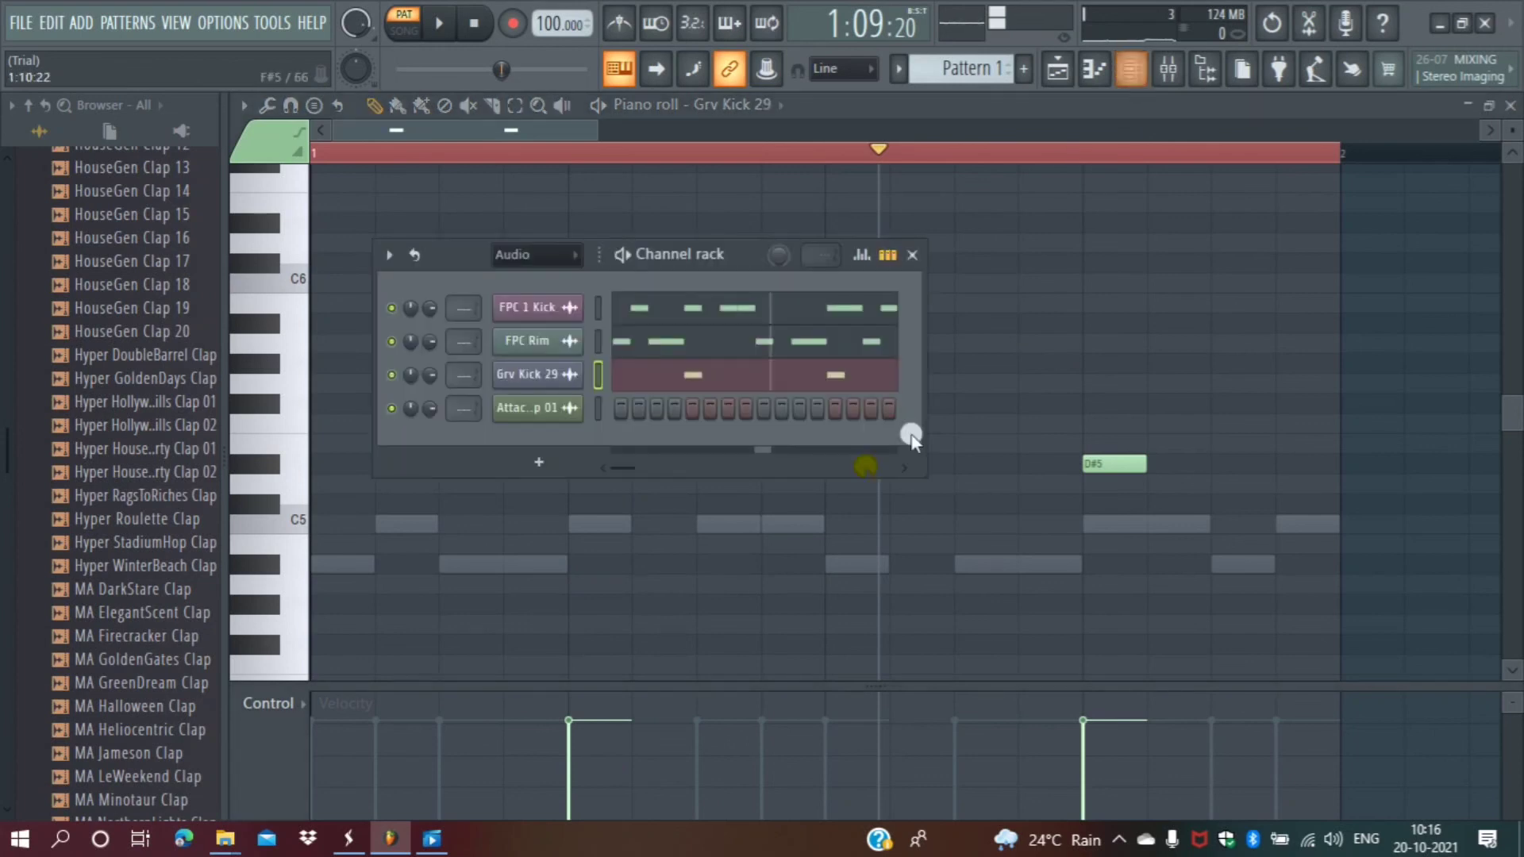
click(562, 409)
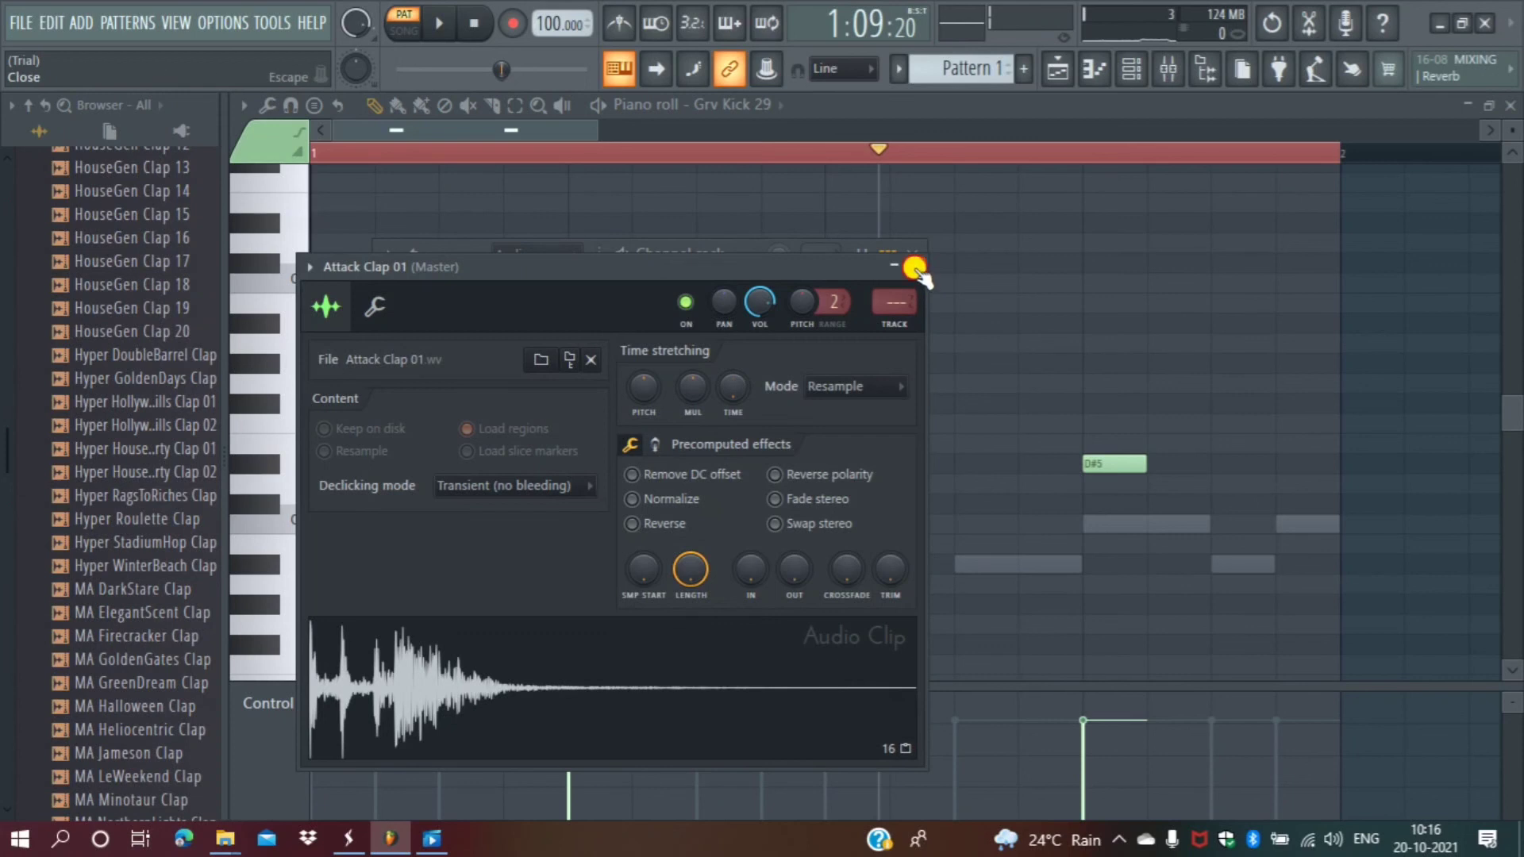
click(914, 268)
right_click(562, 409)
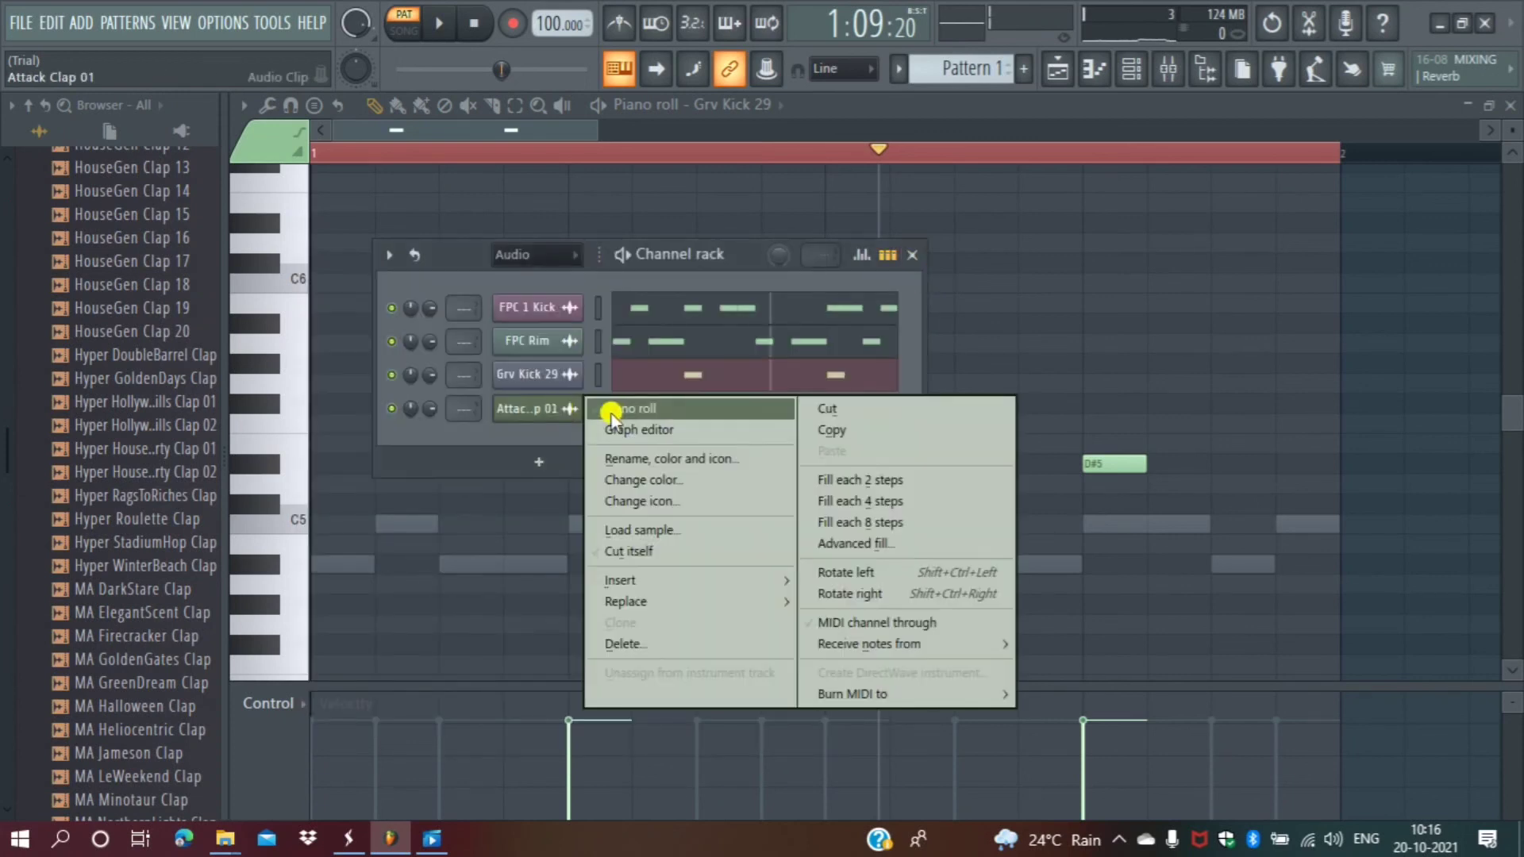
click(635, 411)
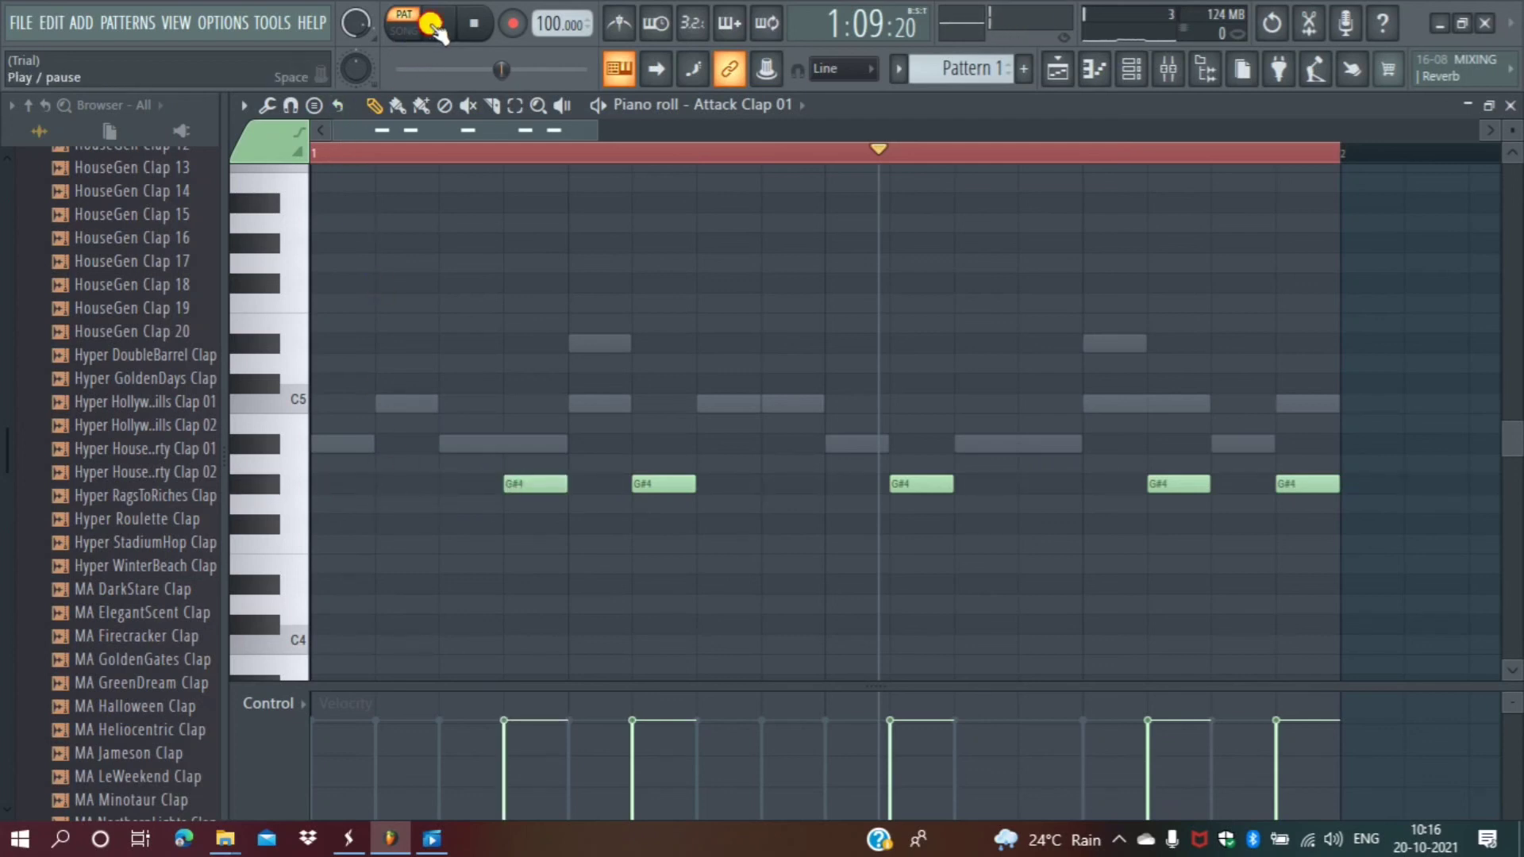
During playback, delete the step 4 clap and move the others to F5 at steps 6 and 10, G5 at step 14 and A5 at step 15.
click(433, 25)
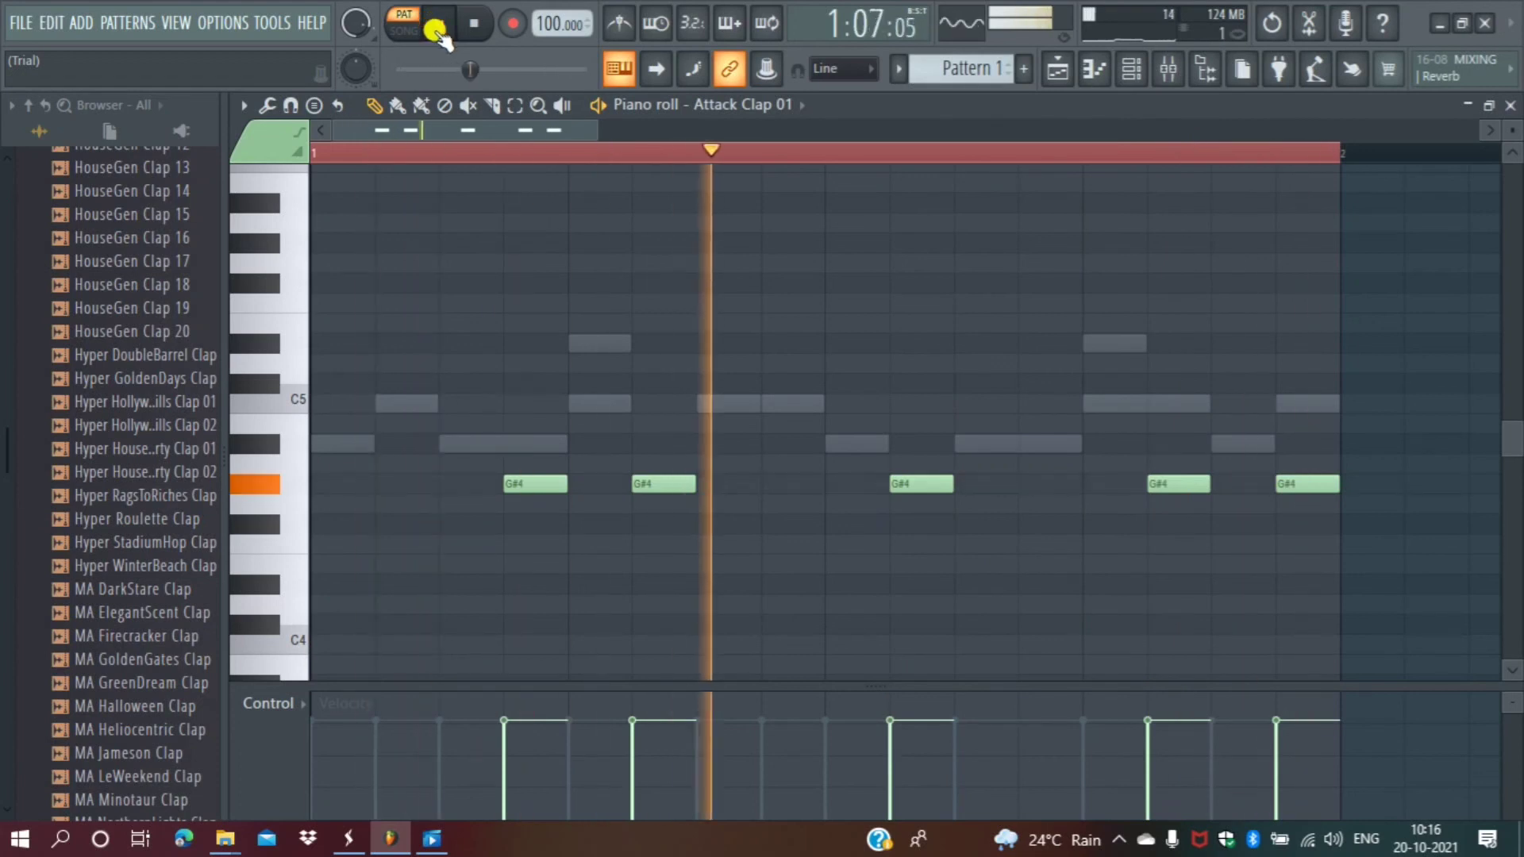
right_click(530, 484)
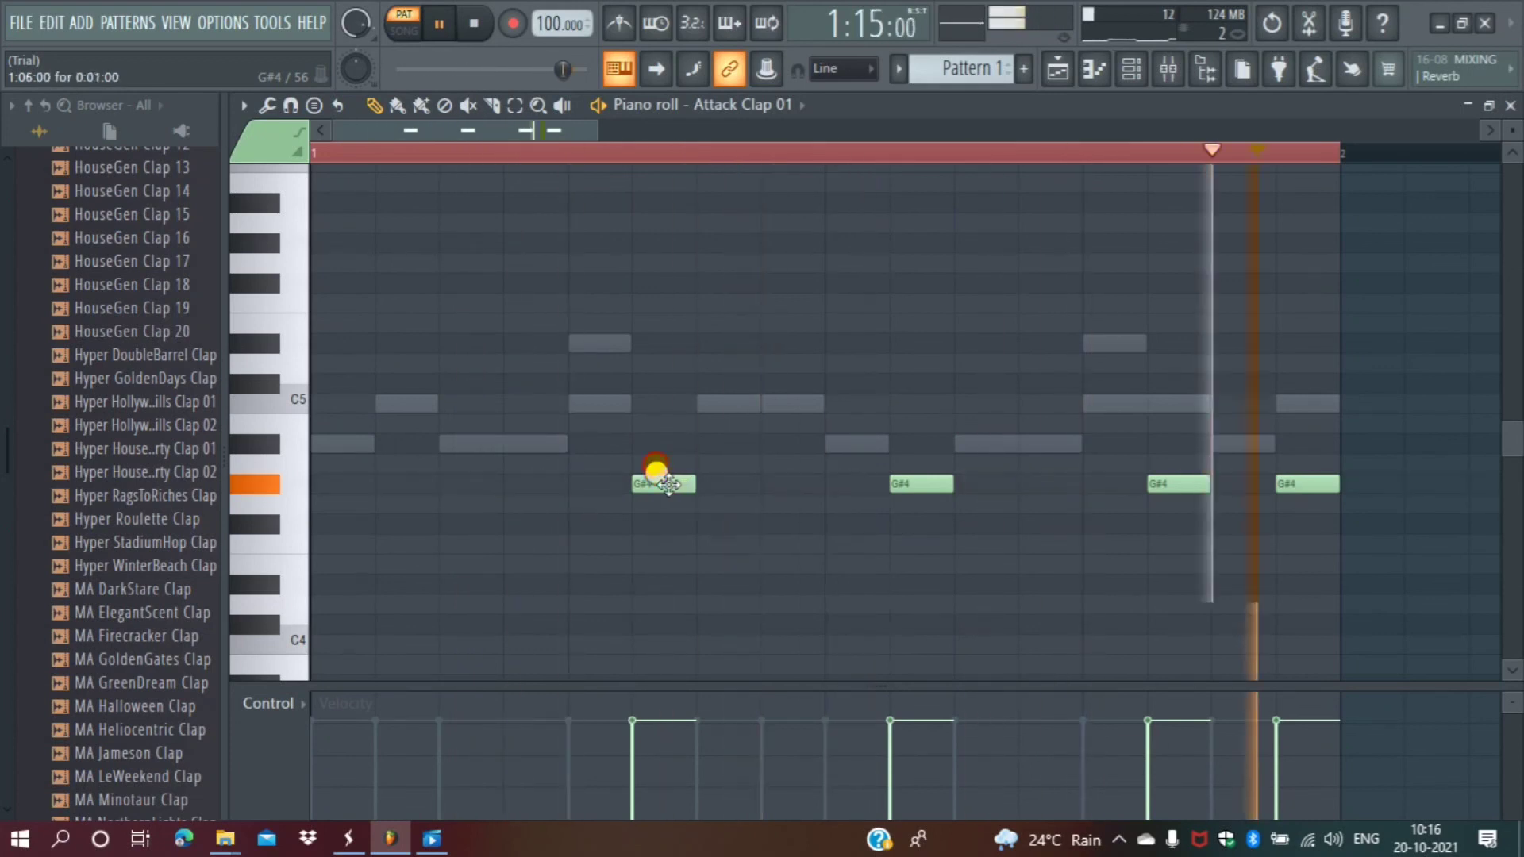
drag(669, 484, 660, 302)
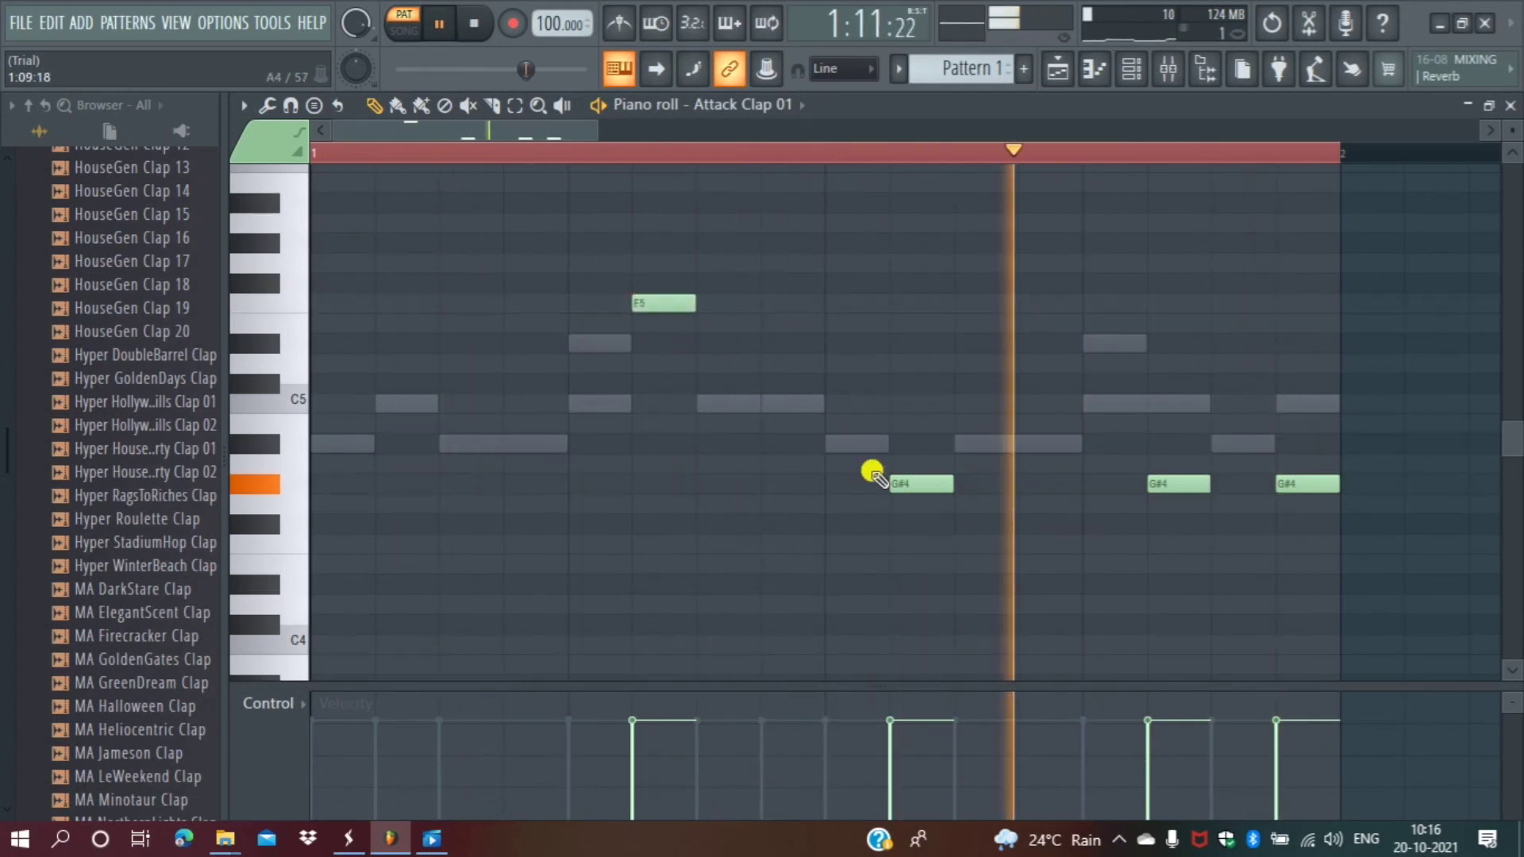
drag(906, 477, 891, 296)
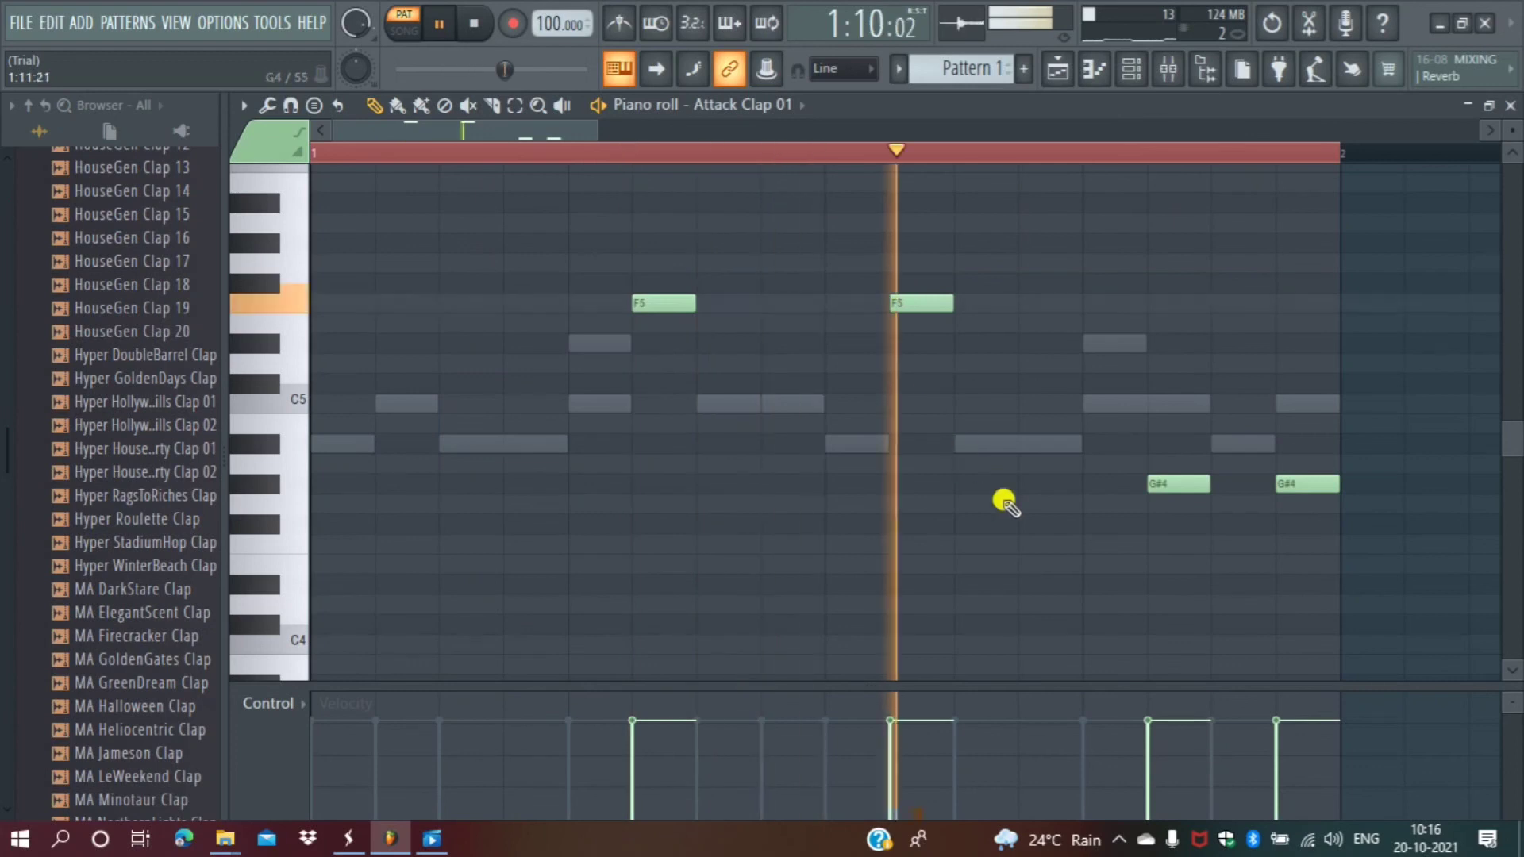
drag(1161, 478, 1140, 251)
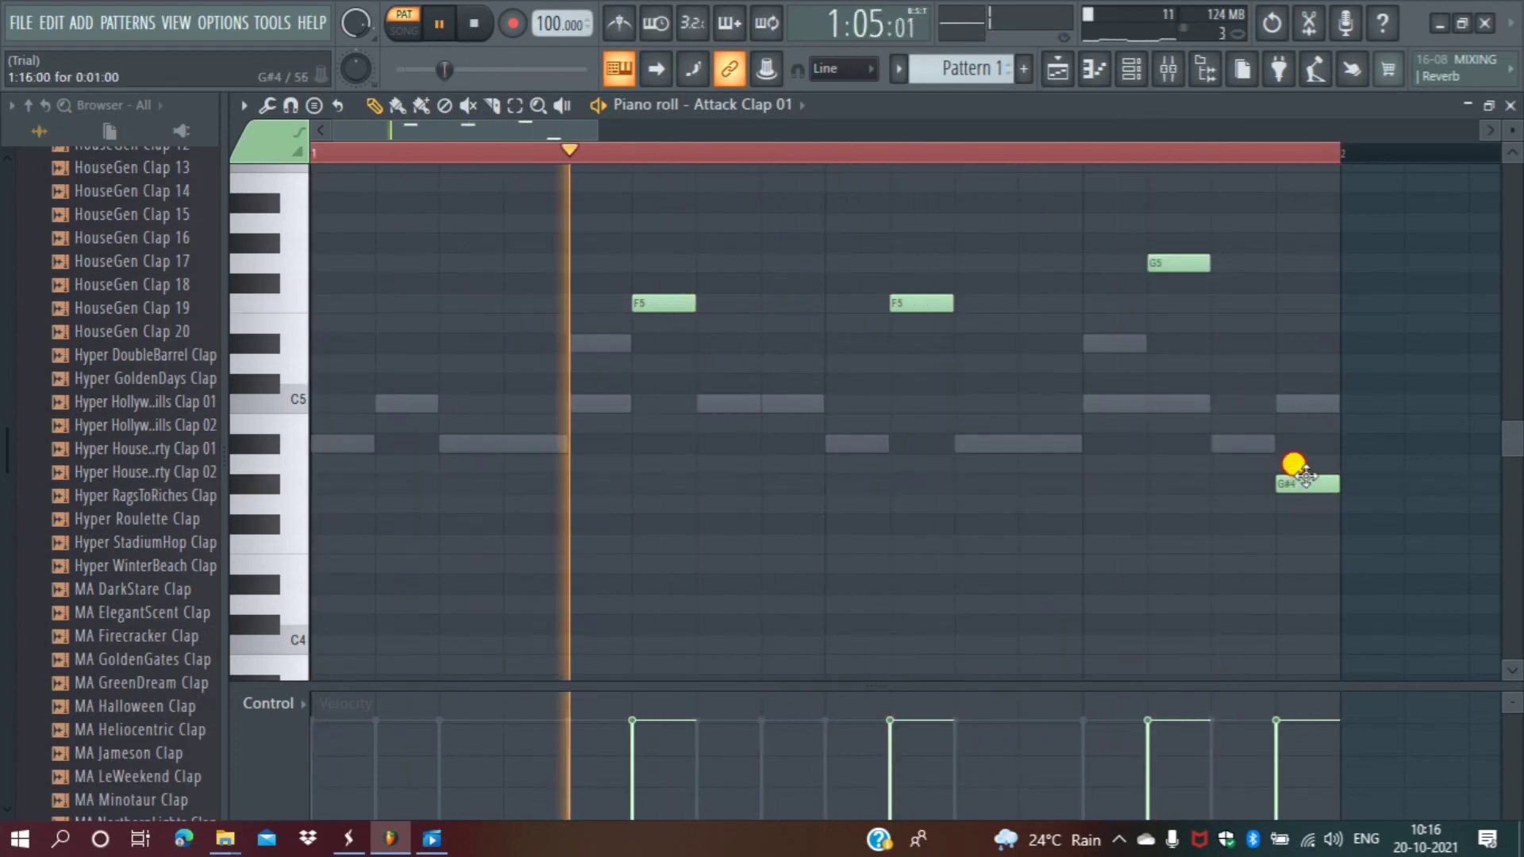
drag(1305, 476, 1263, 214)
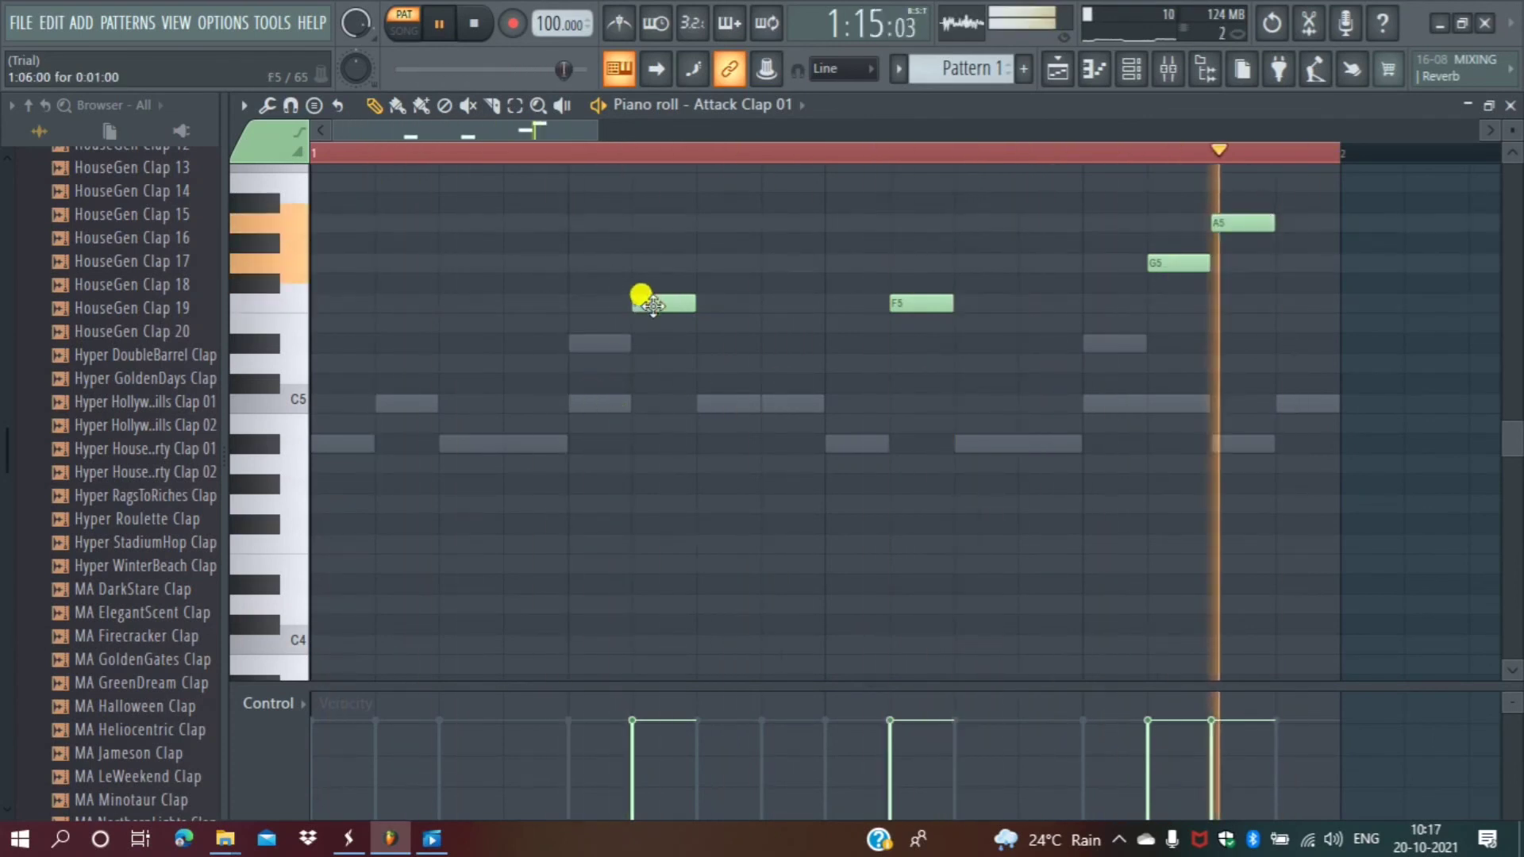
Raise the step 6 clap to A#5 and the step 10 clap to A5, and add G#5 at step 11 and A#5 at step 8.
drag(652, 305, 657, 195)
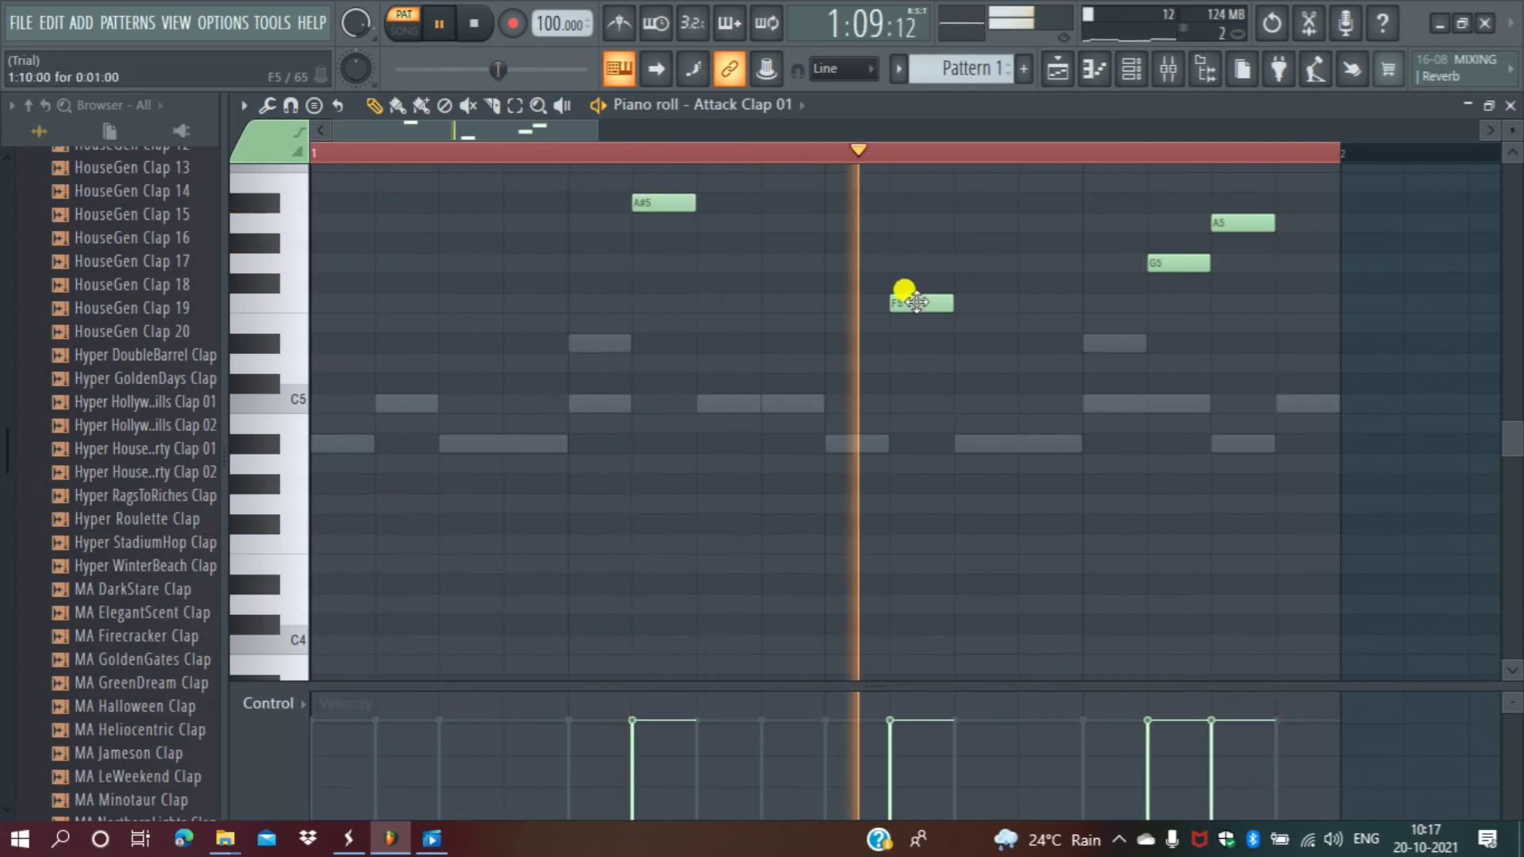
drag(917, 301, 906, 213)
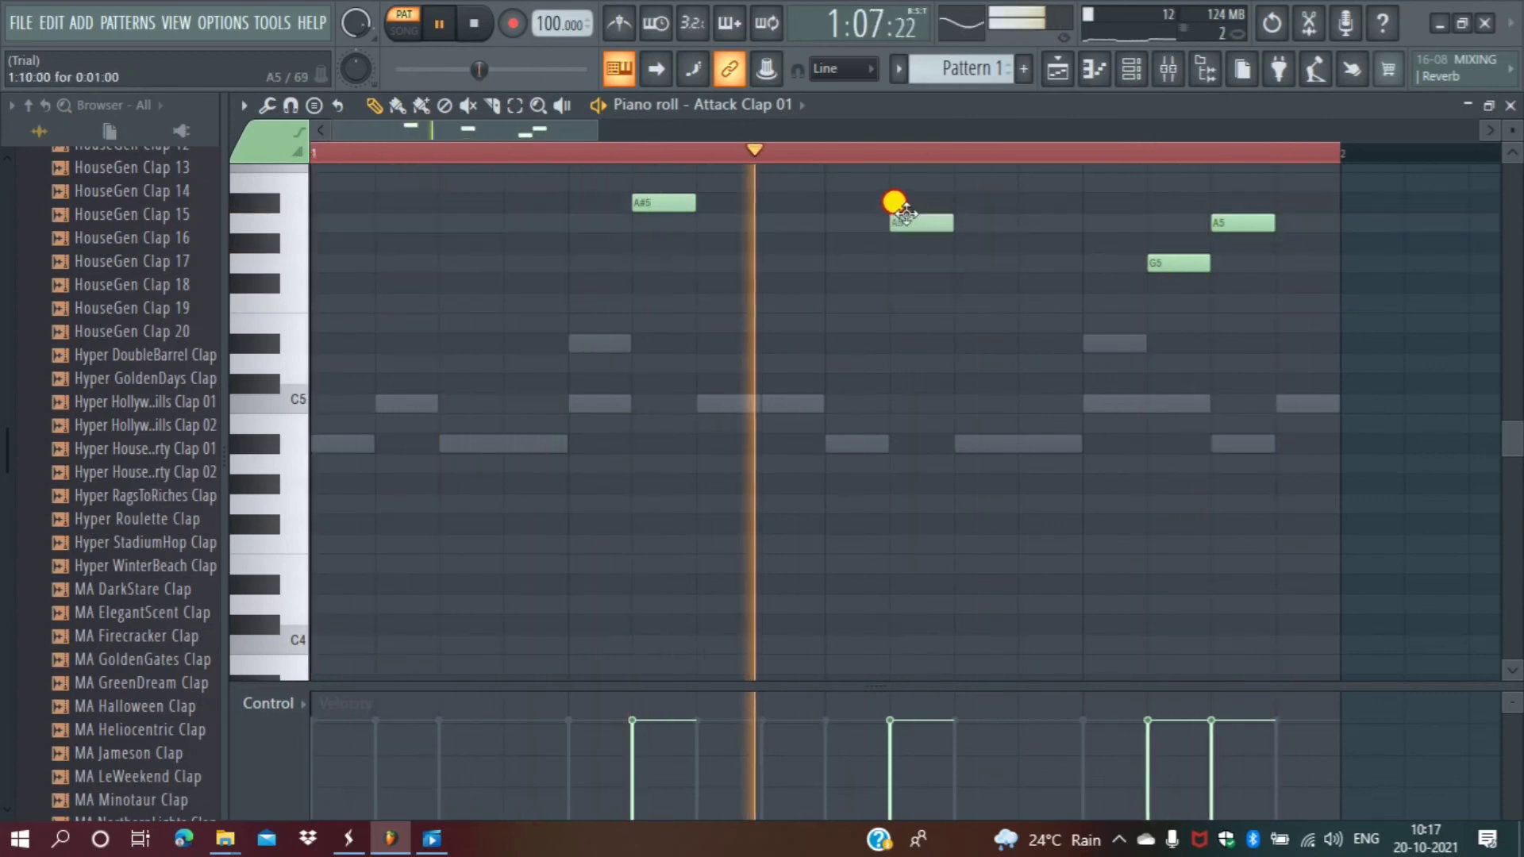
click(957, 242)
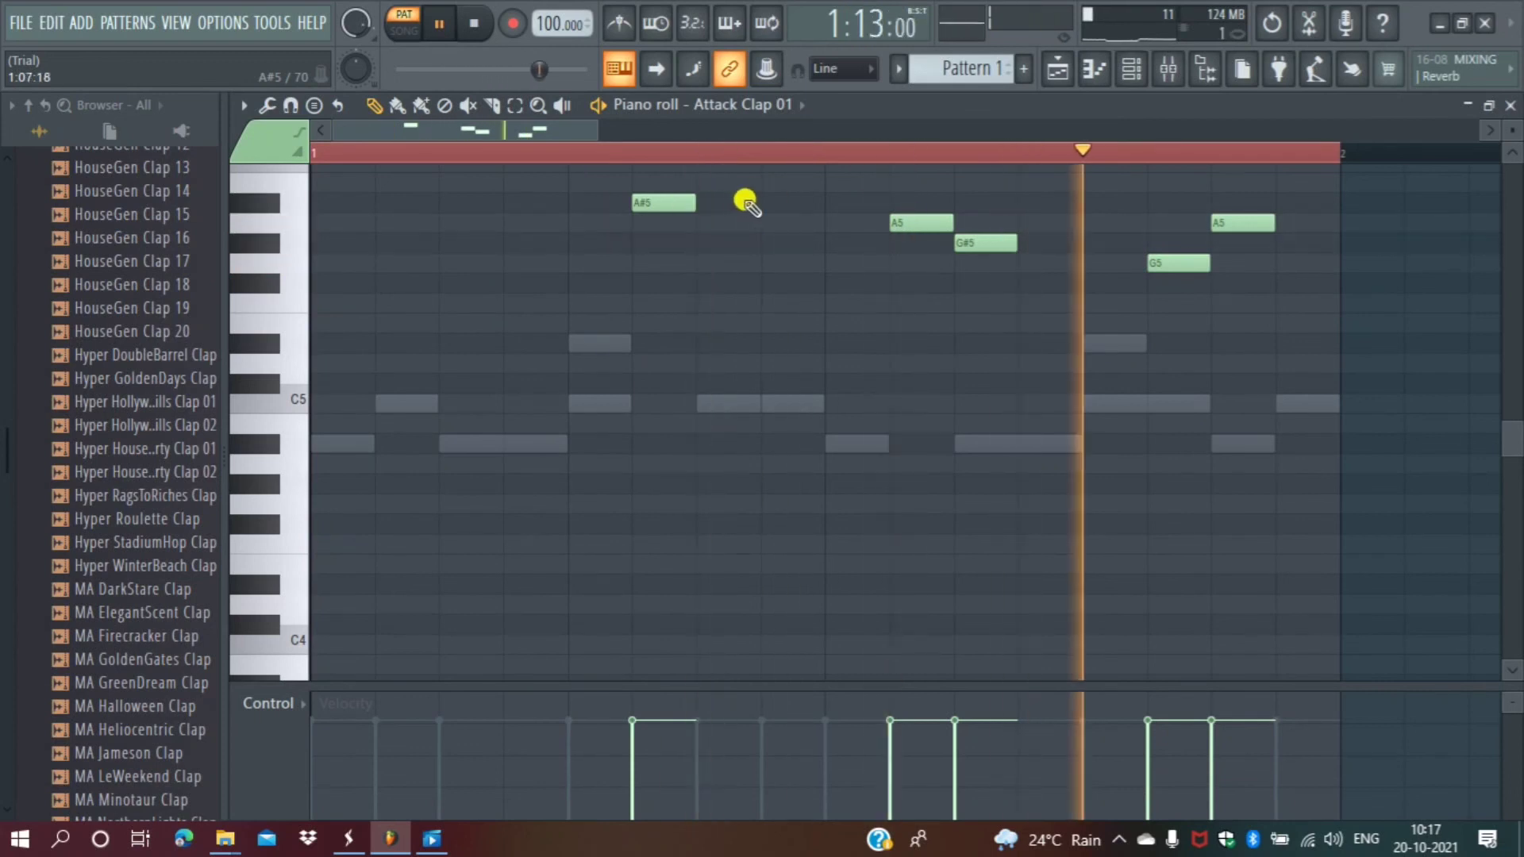
click(760, 203)
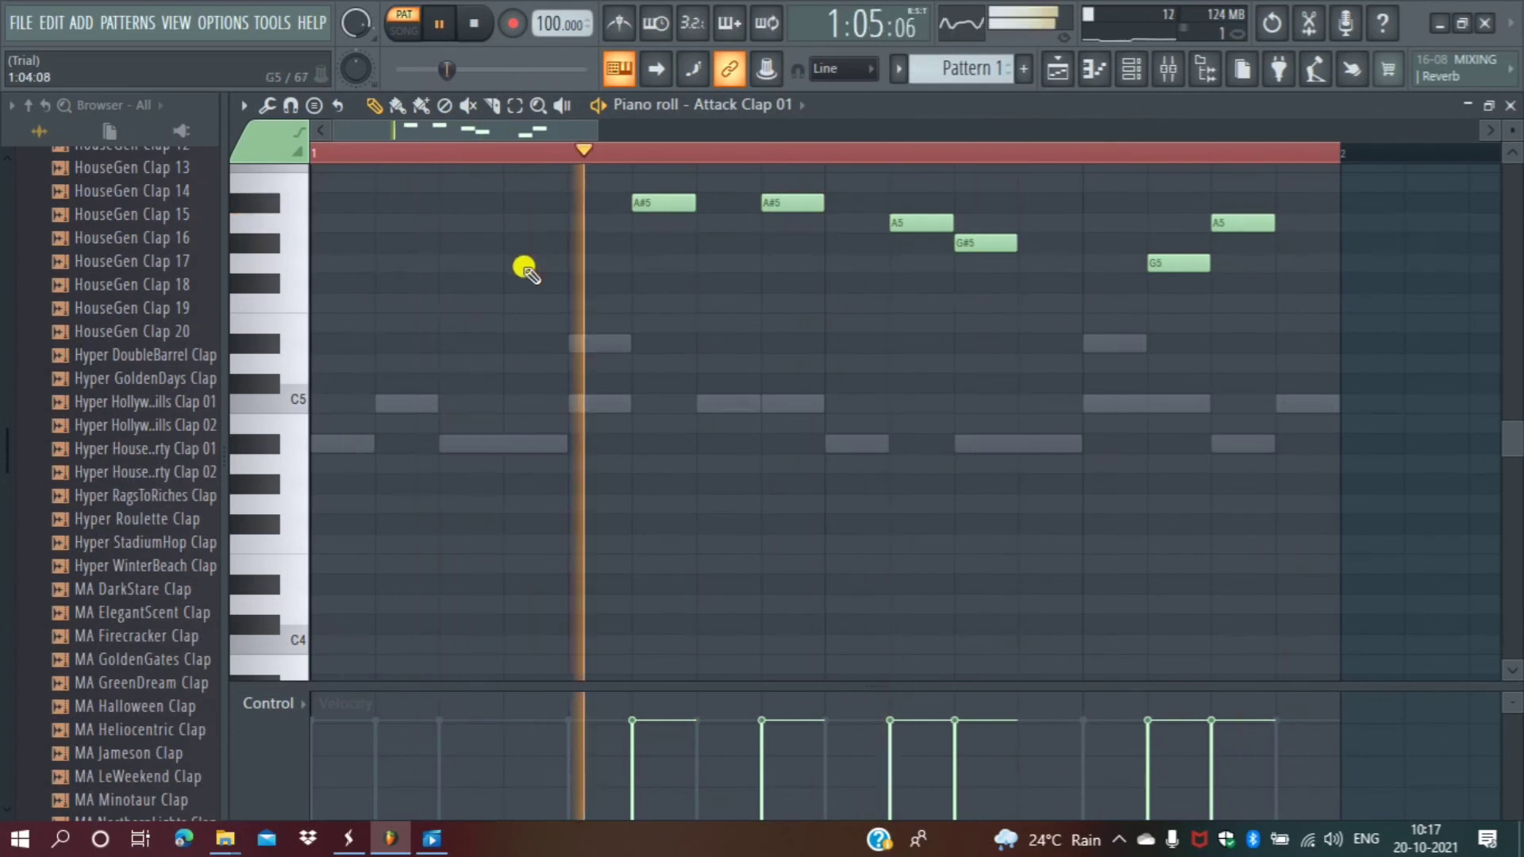
Add an A#5 clap at step 2, and try a clap at step 1 on C#6 and G5 before deleting it.
scroll(468, 273, up, 3)
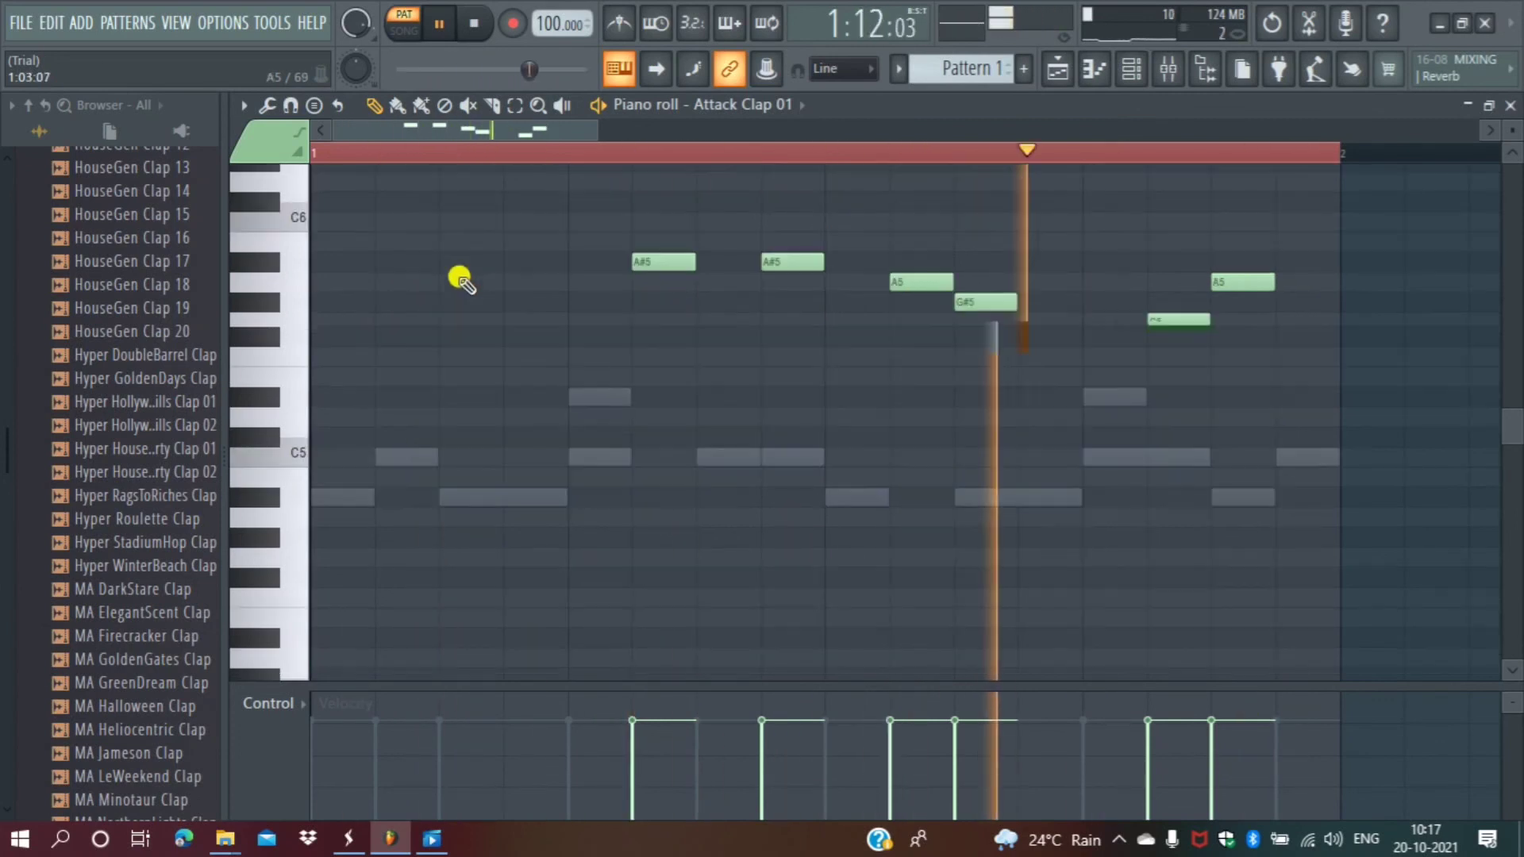
click(317, 205)
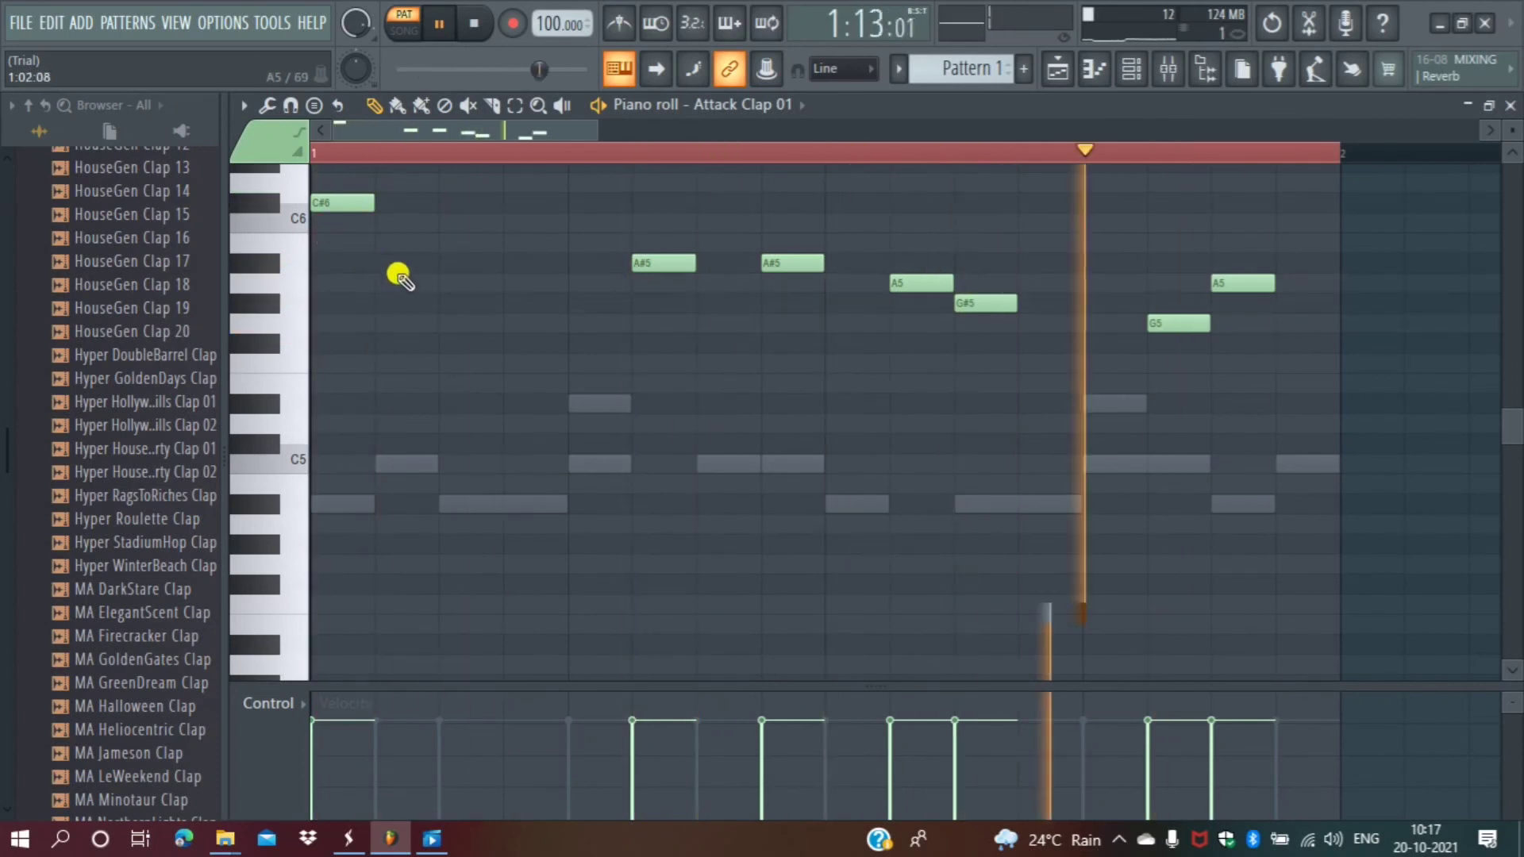
click(381, 263)
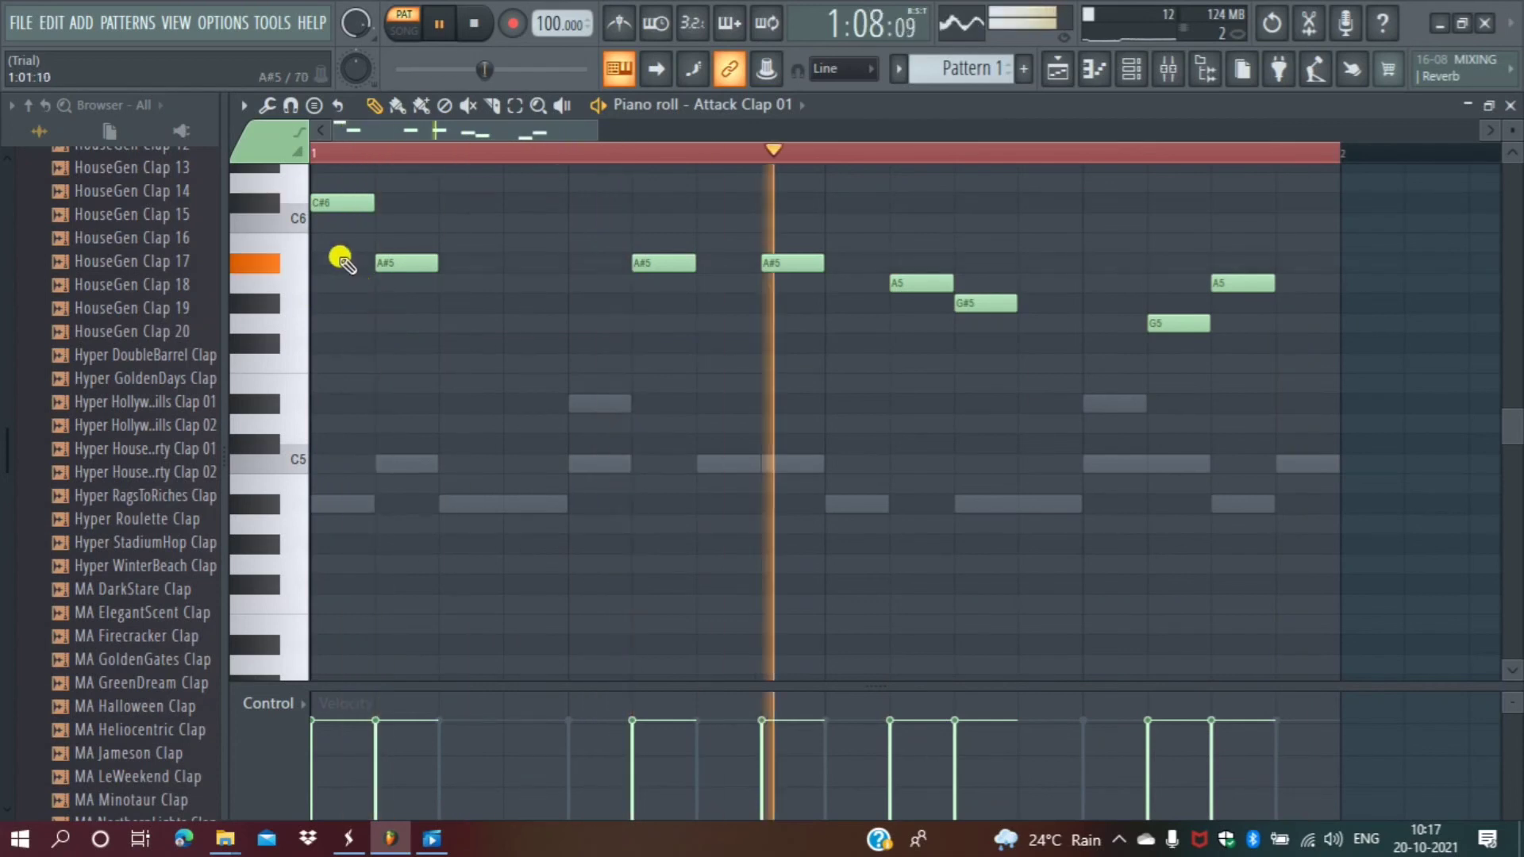
drag(309, 200, 305, 311)
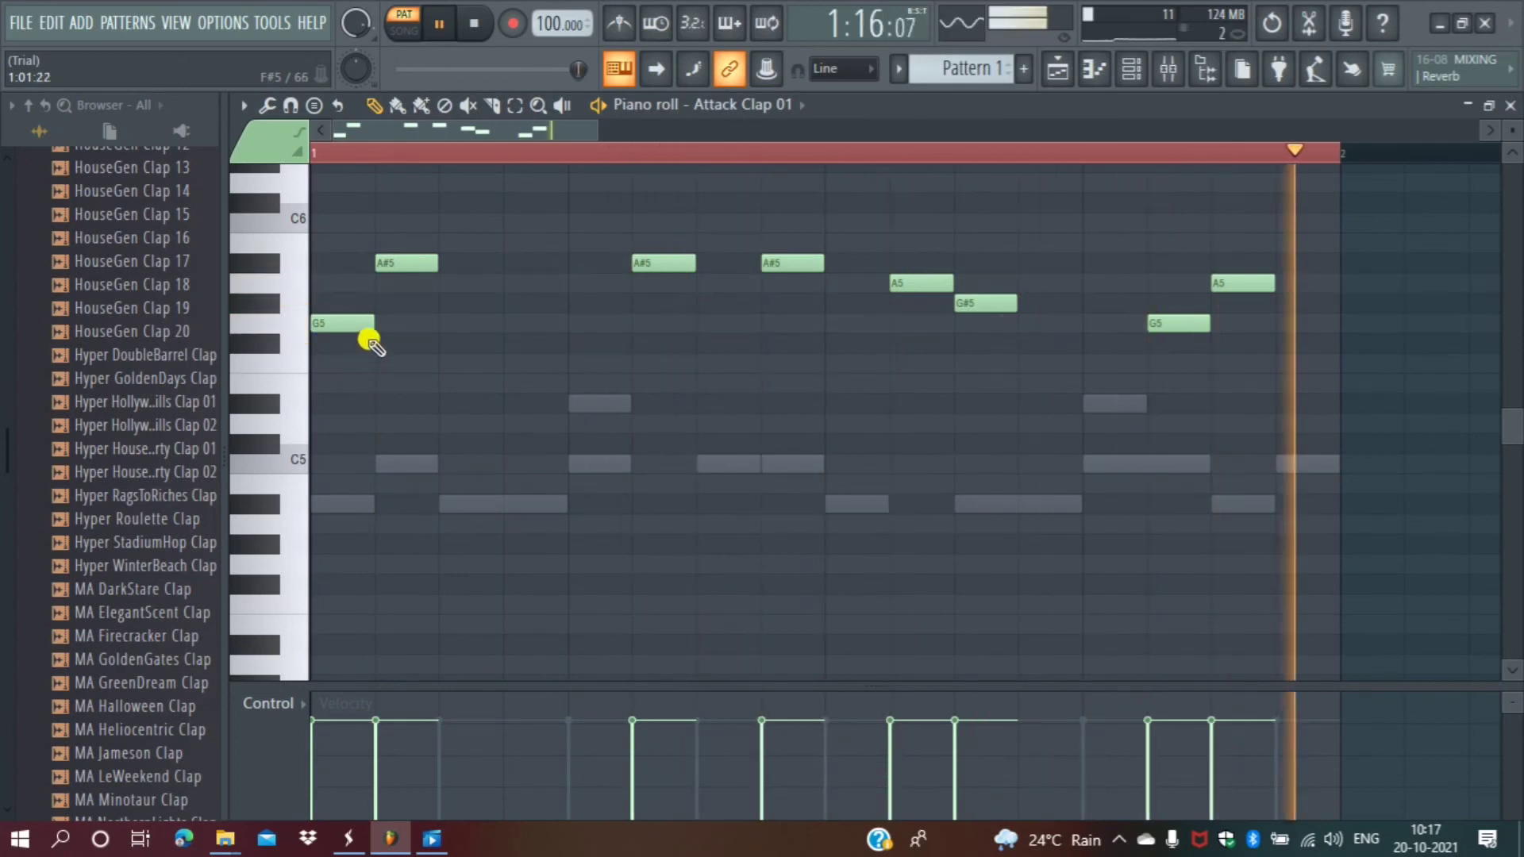
right_click(341, 321)
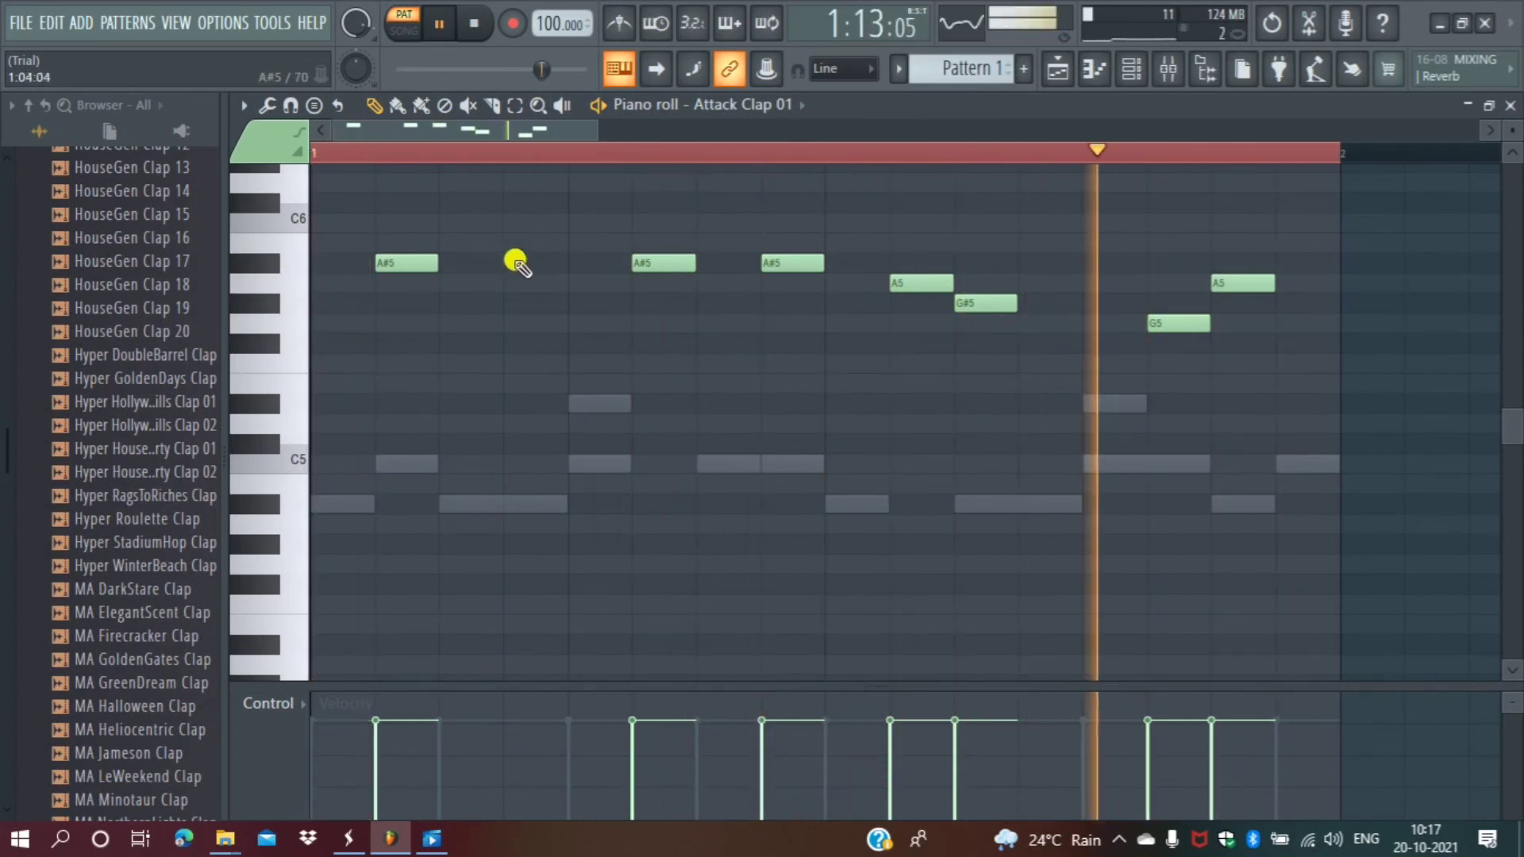
Add a clap on F5 at step 4 and move the step 2 clap to D#5 at step 3.
click(528, 262)
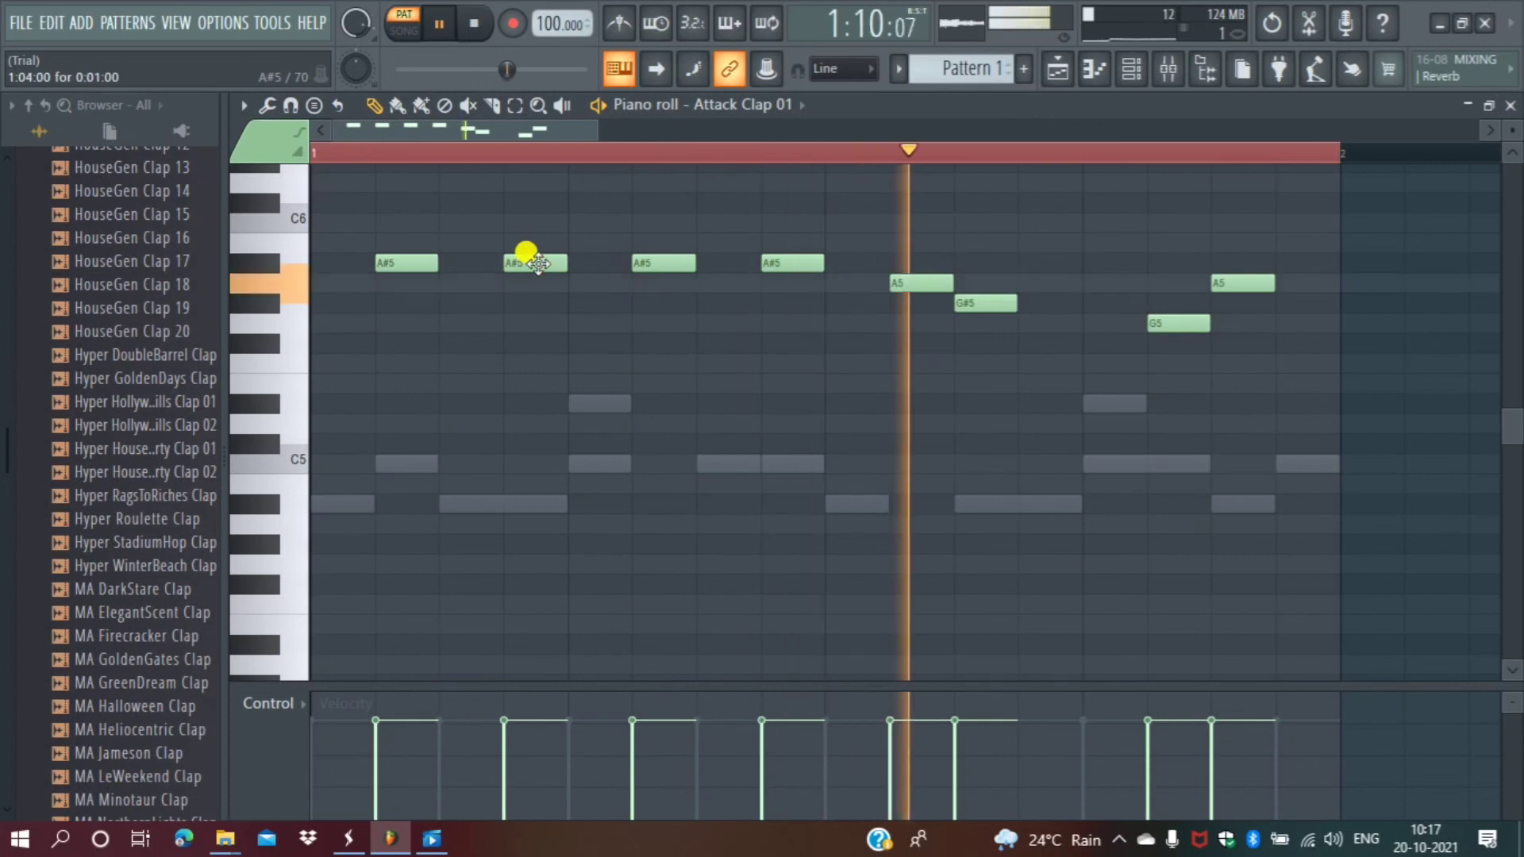
drag(539, 263, 538, 365)
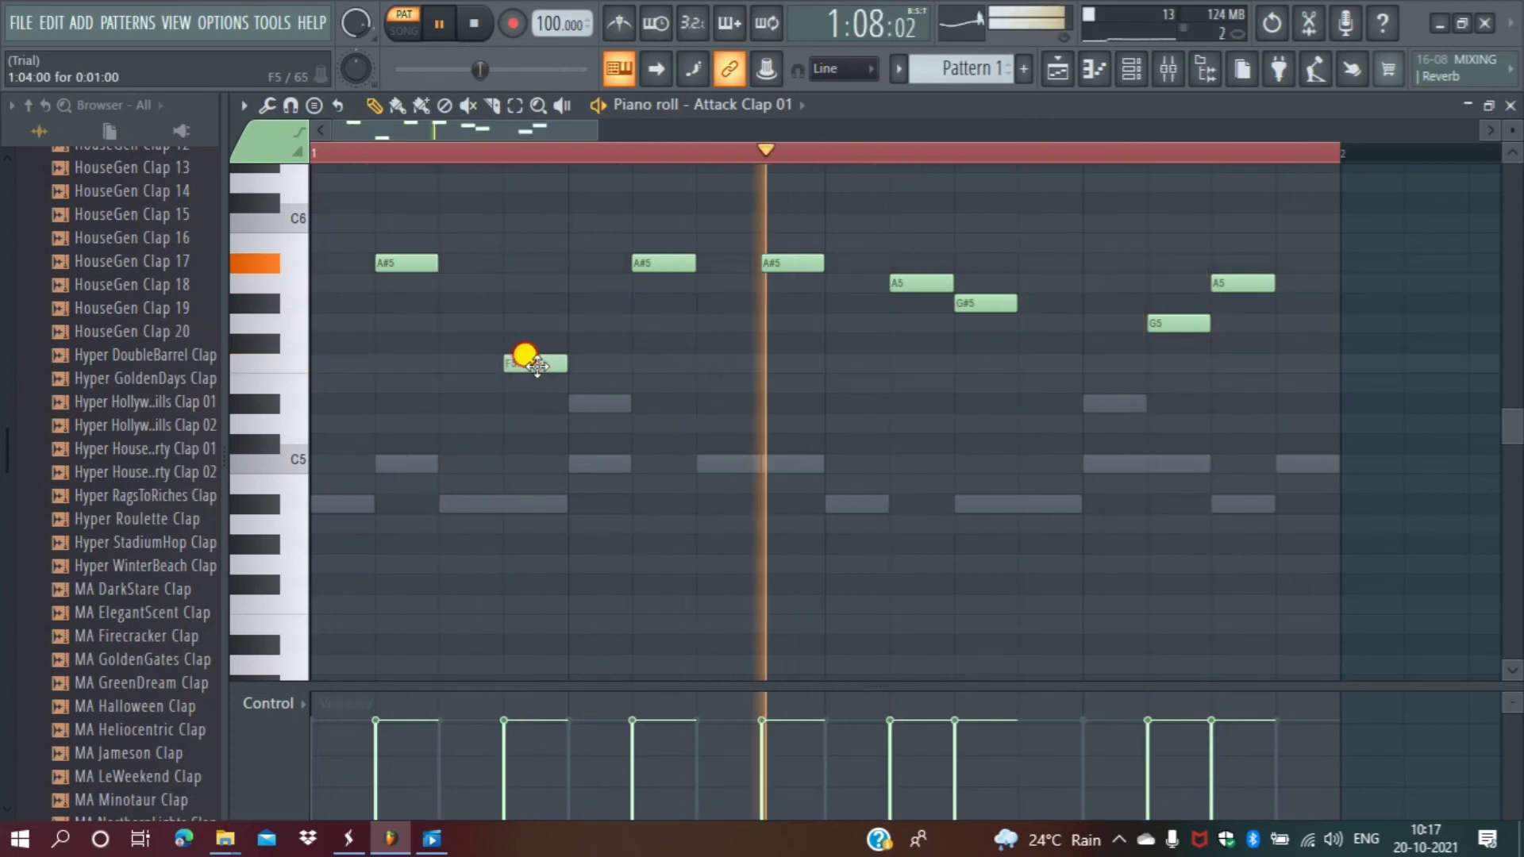
drag(421, 260, 477, 403)
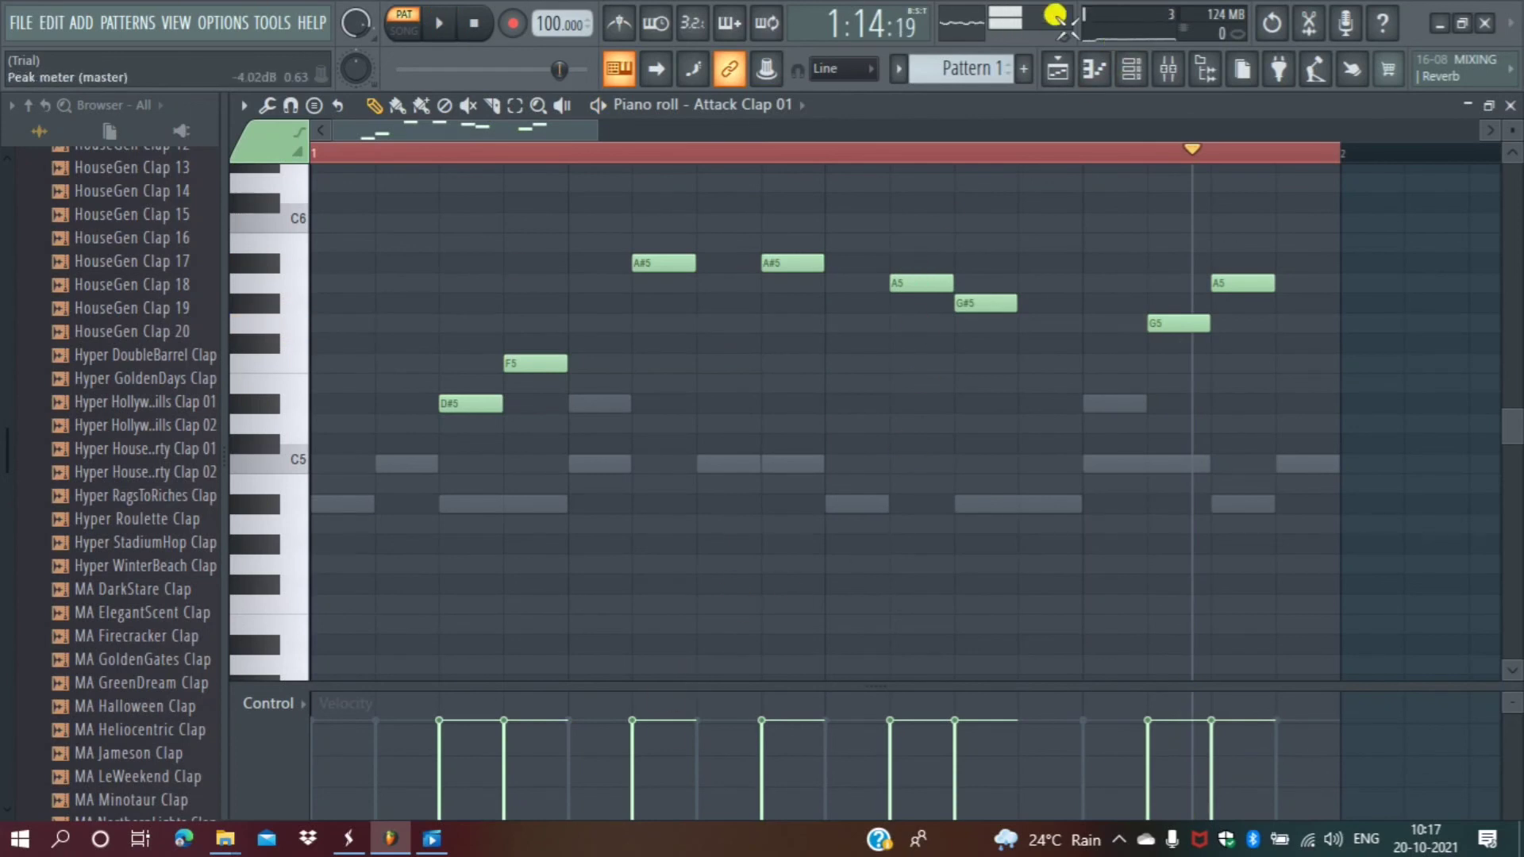
Add a new pattern, and place Pattern 1 at bar 1 of Track 8 in the playlist.
click(1025, 73)
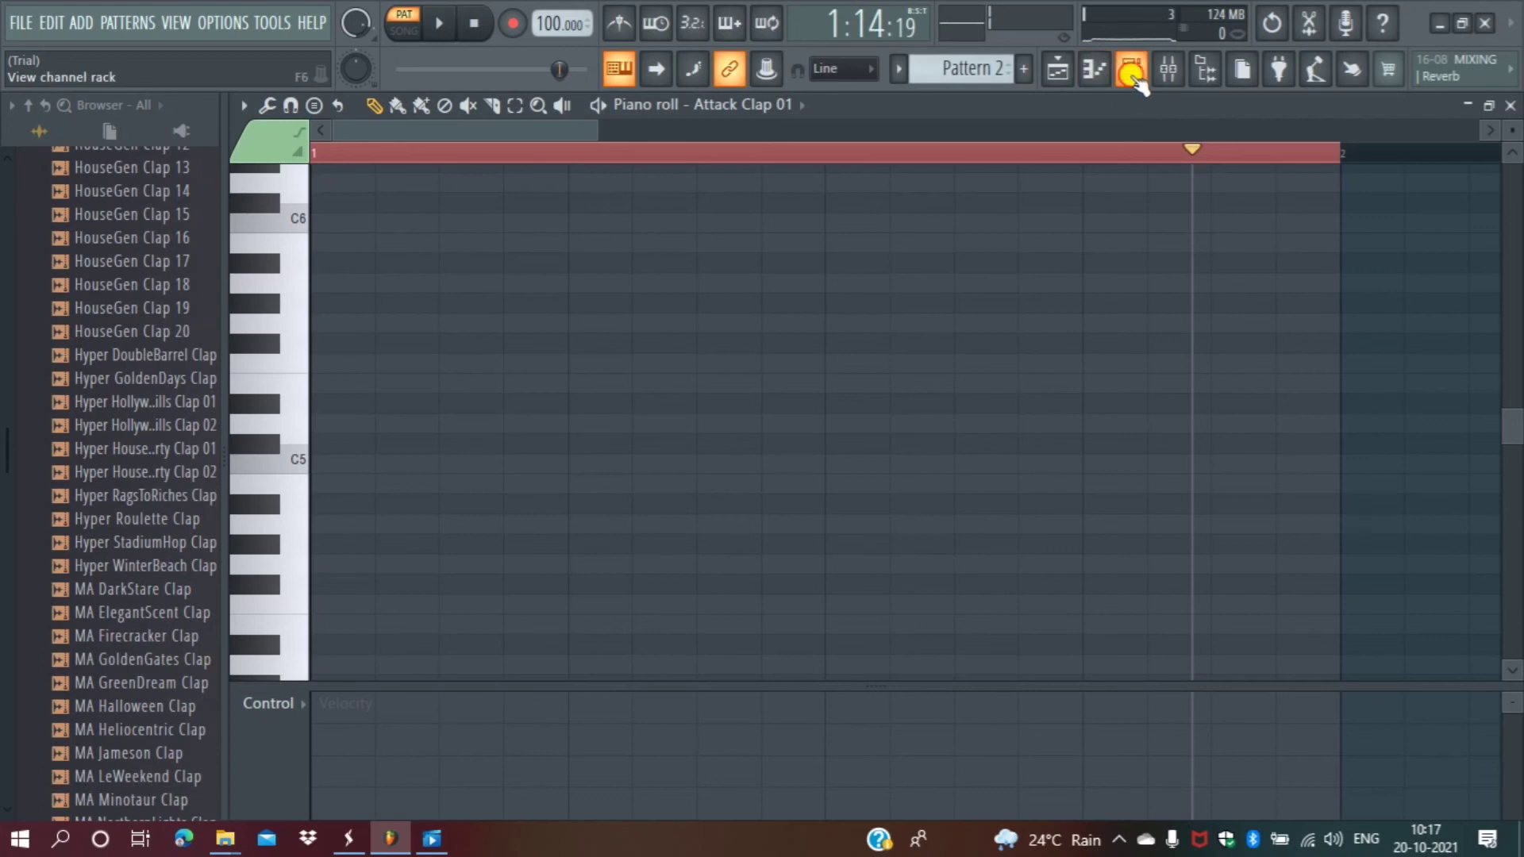
click(1131, 71)
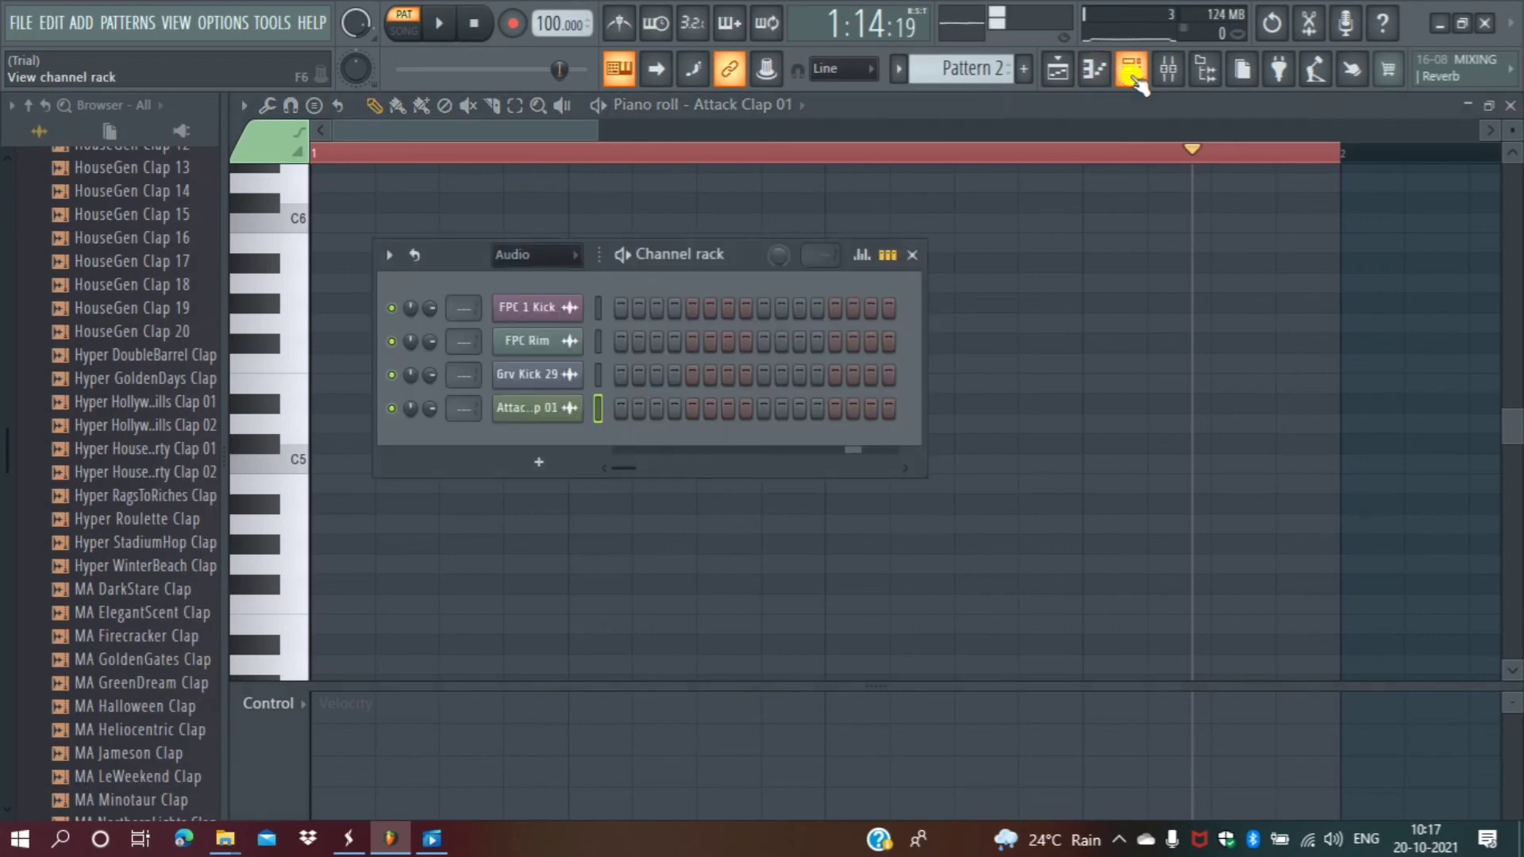
click(1058, 70)
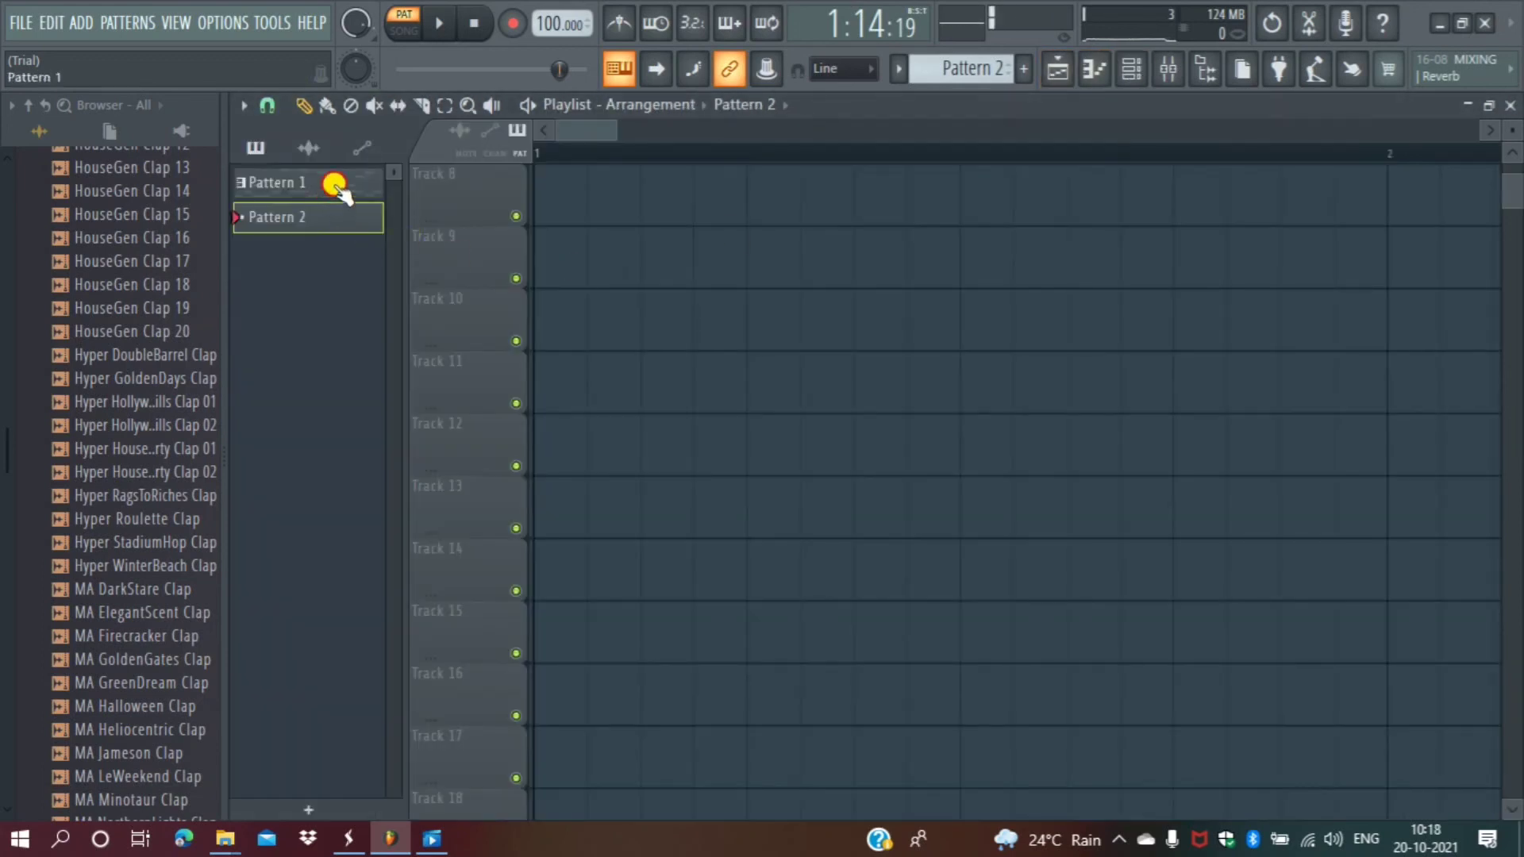
drag(556, 214, 556, 211)
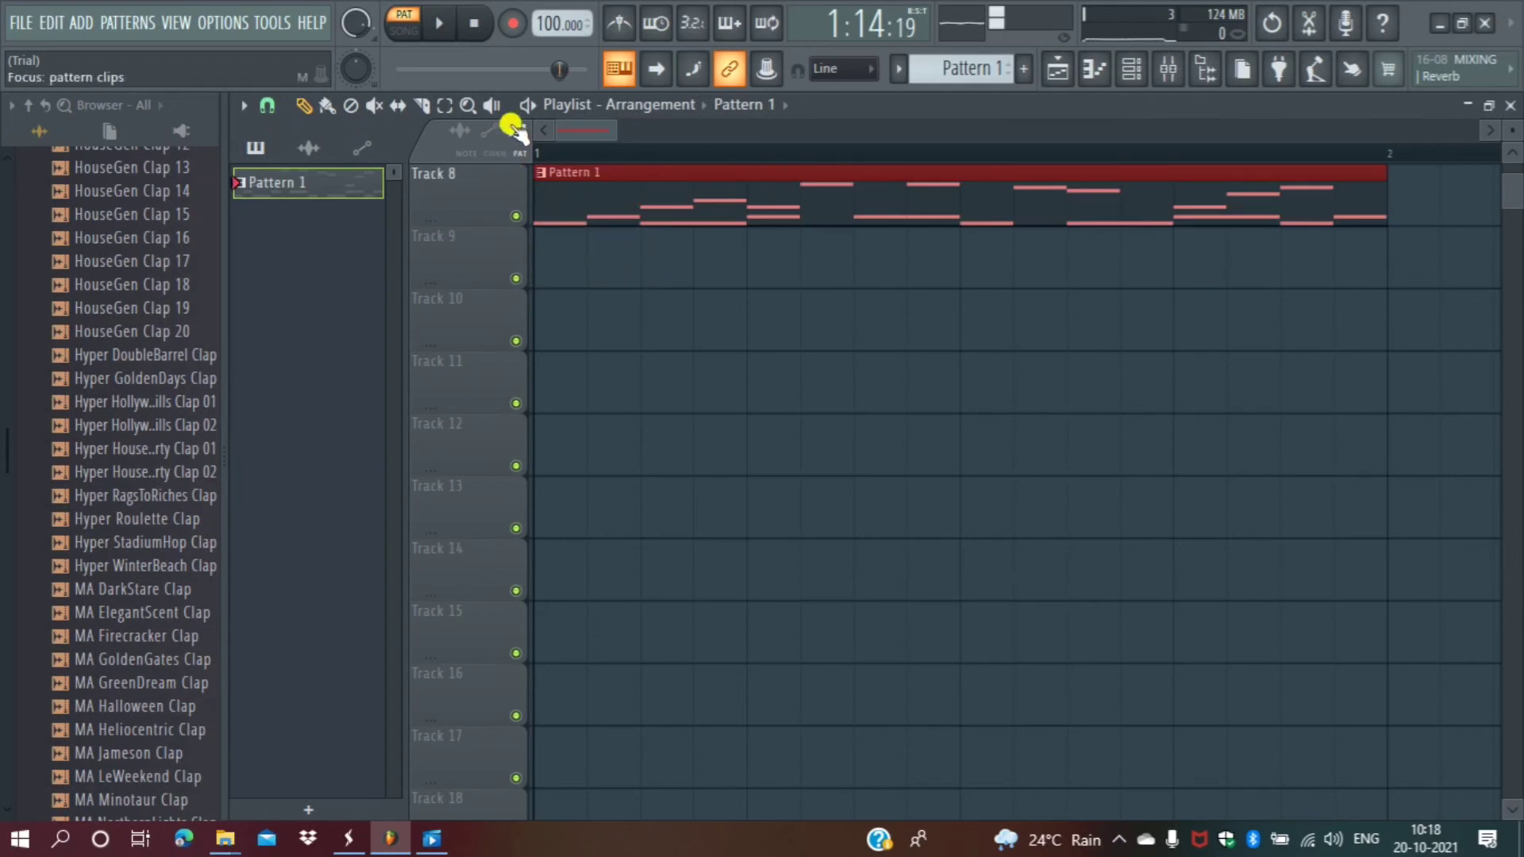